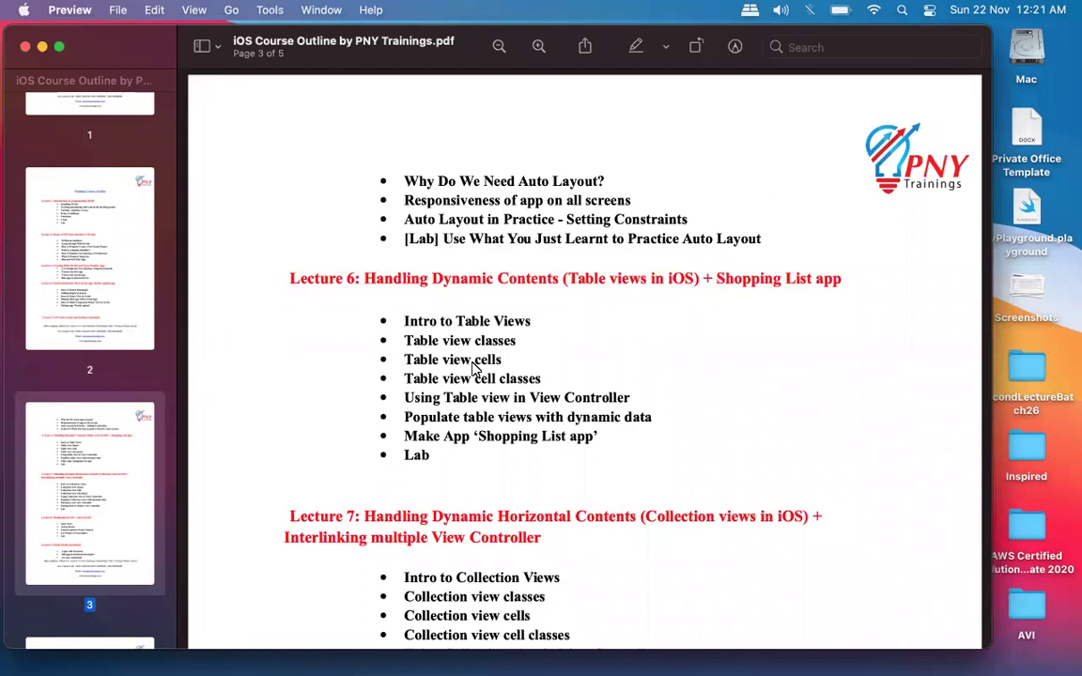
Scroll the iOS Course Outline PDF to page 4, showing Lecture 11: Cocoapods in iOS.
scroll(542, 376, "down", 10)
scroll(542, 375, "down", 3)
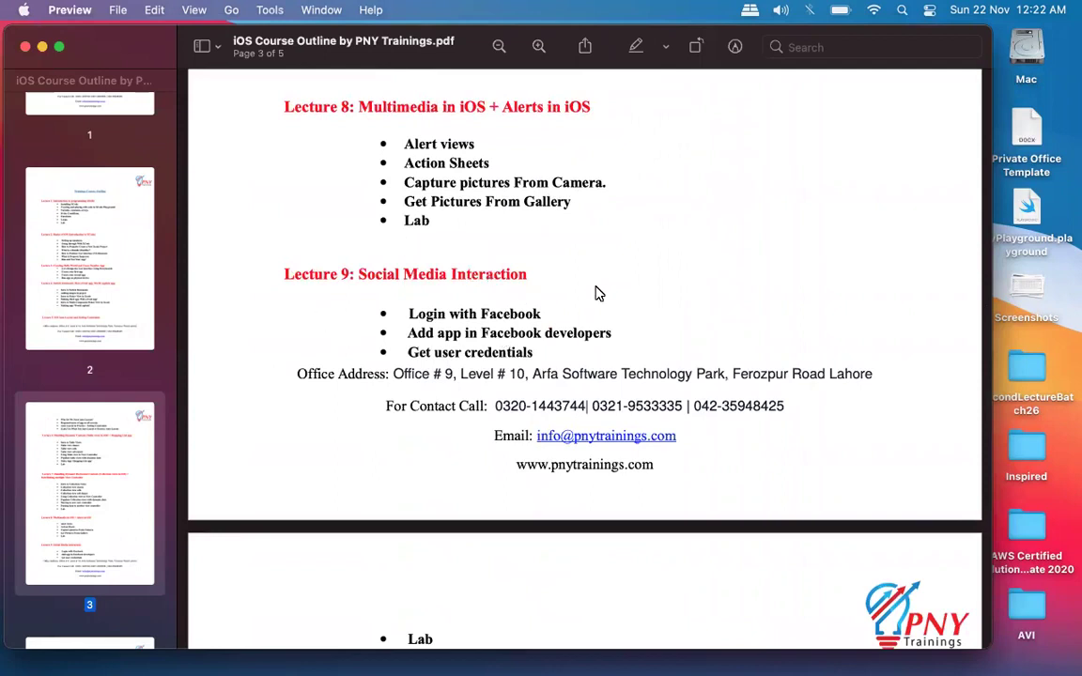
scroll(601, 282, "down", 2)
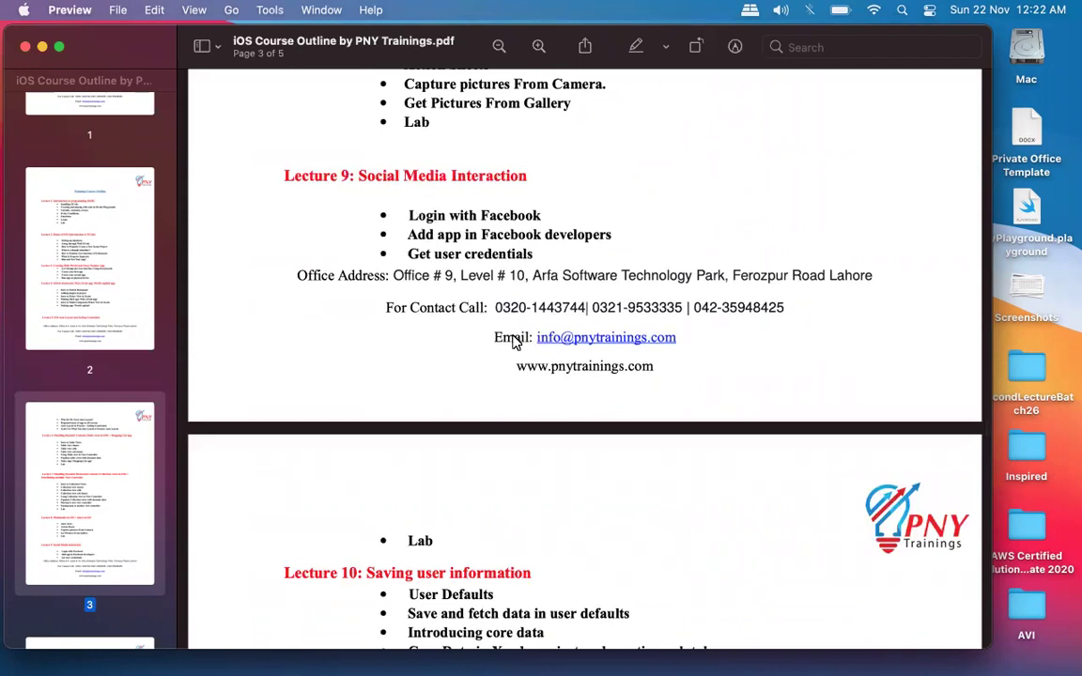
scroll(514, 344, "down", 8)
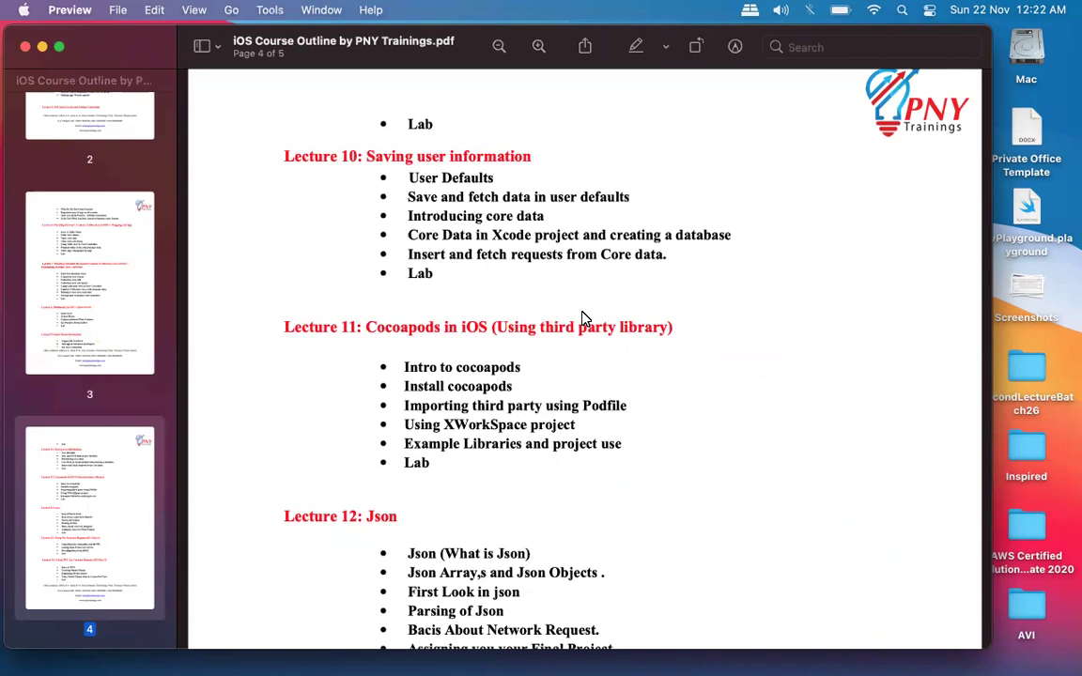
scroll(582, 318, "up", 8)
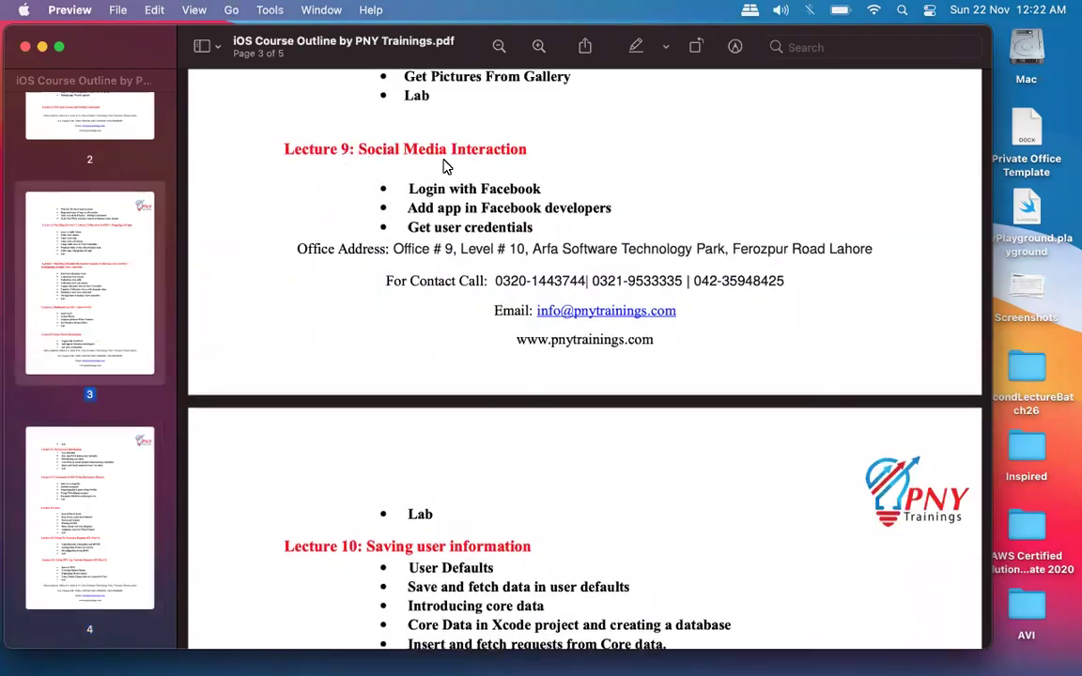
scroll(515, 167, "down", 3)
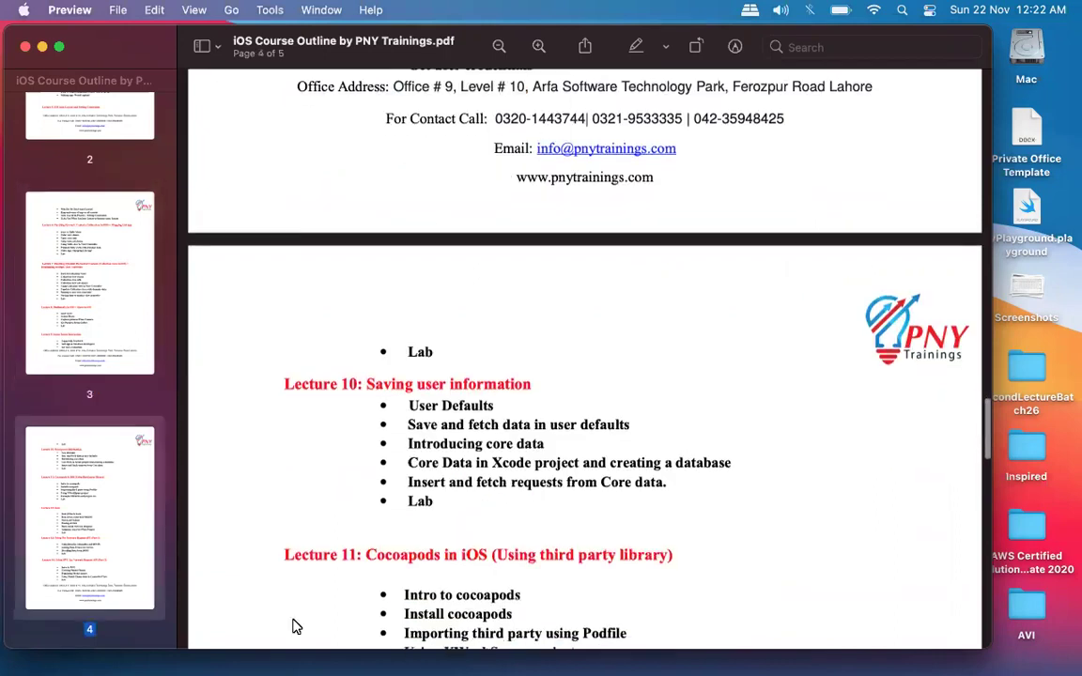
scroll(526, 338, "up", 3)
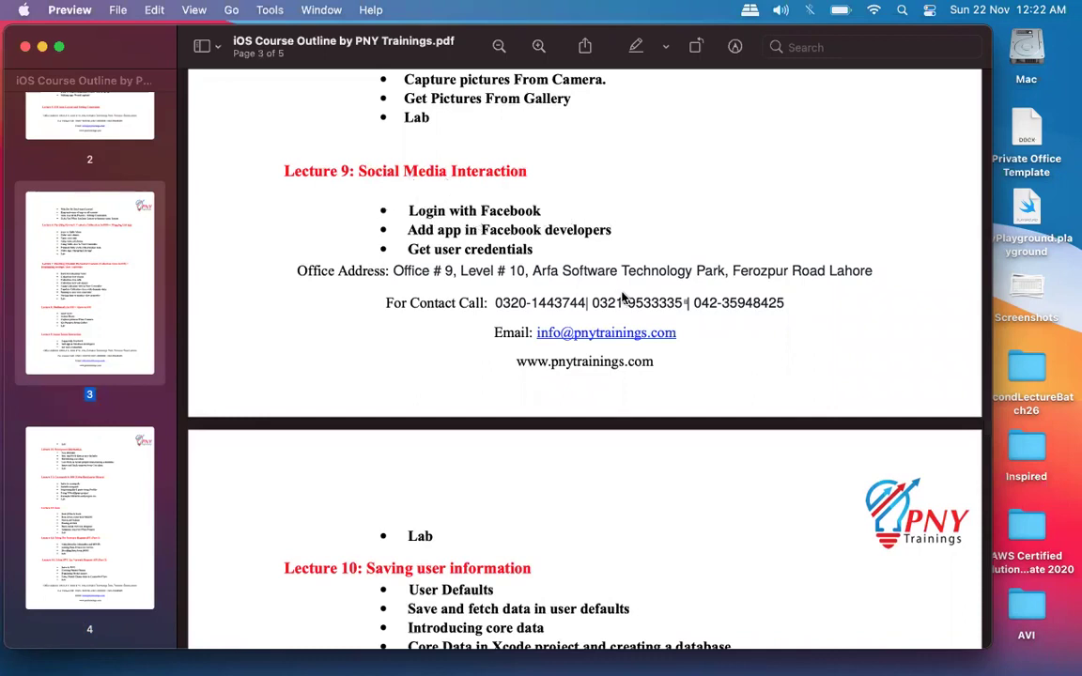
scroll(623, 297, "down", 5)
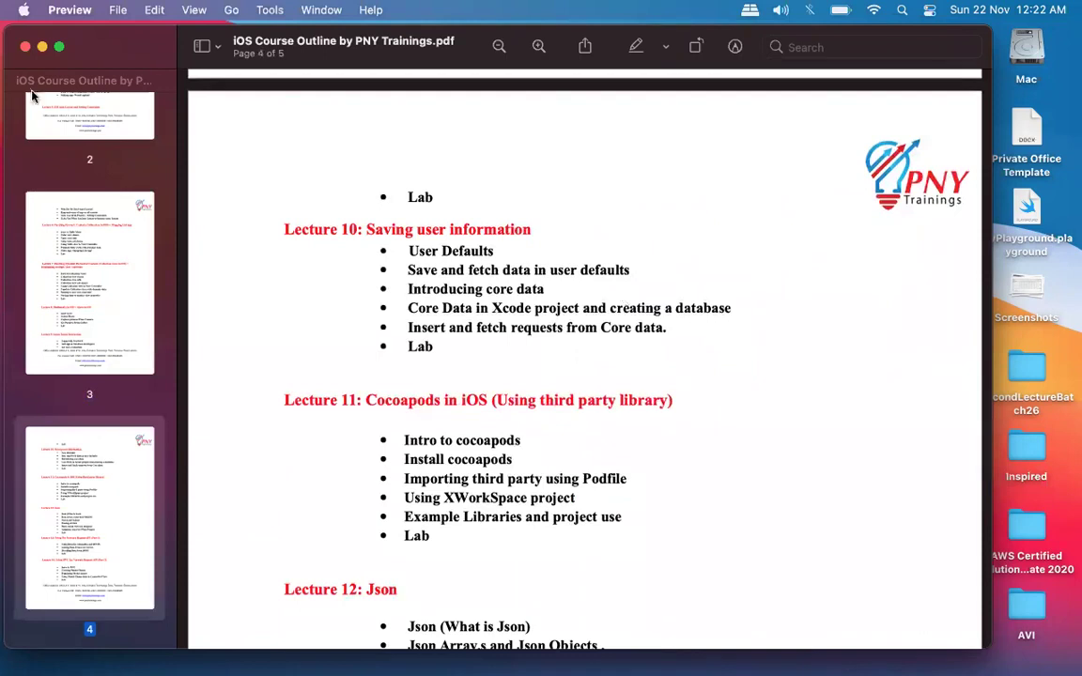
scroll(555, 282, "up", 5)
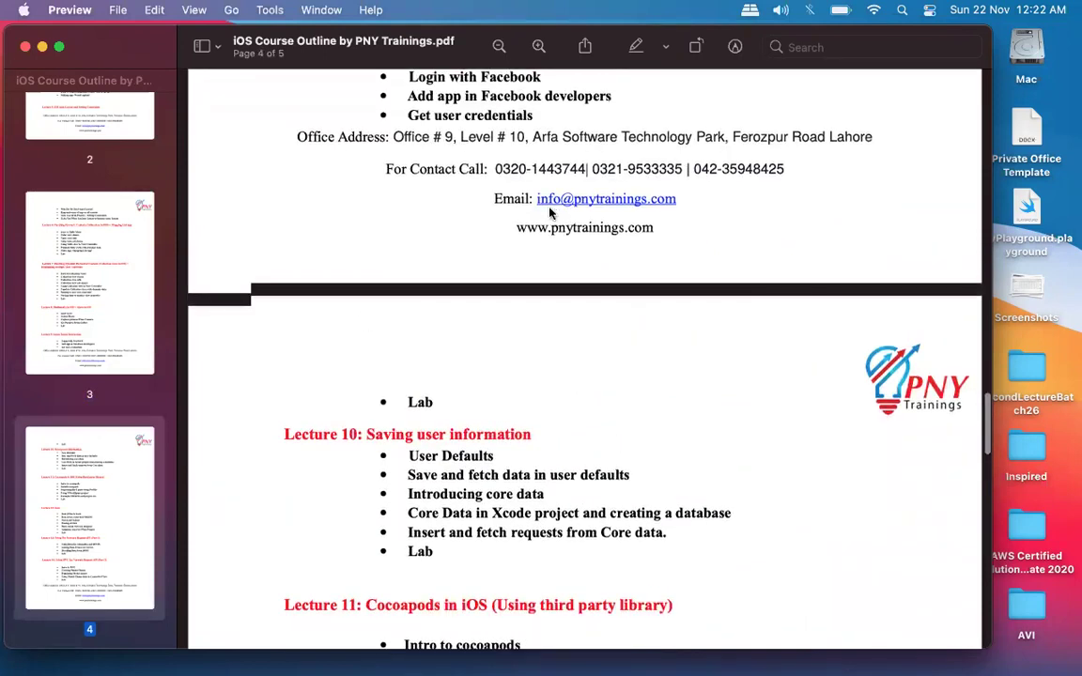
scroll(474, 339, "down", 5)
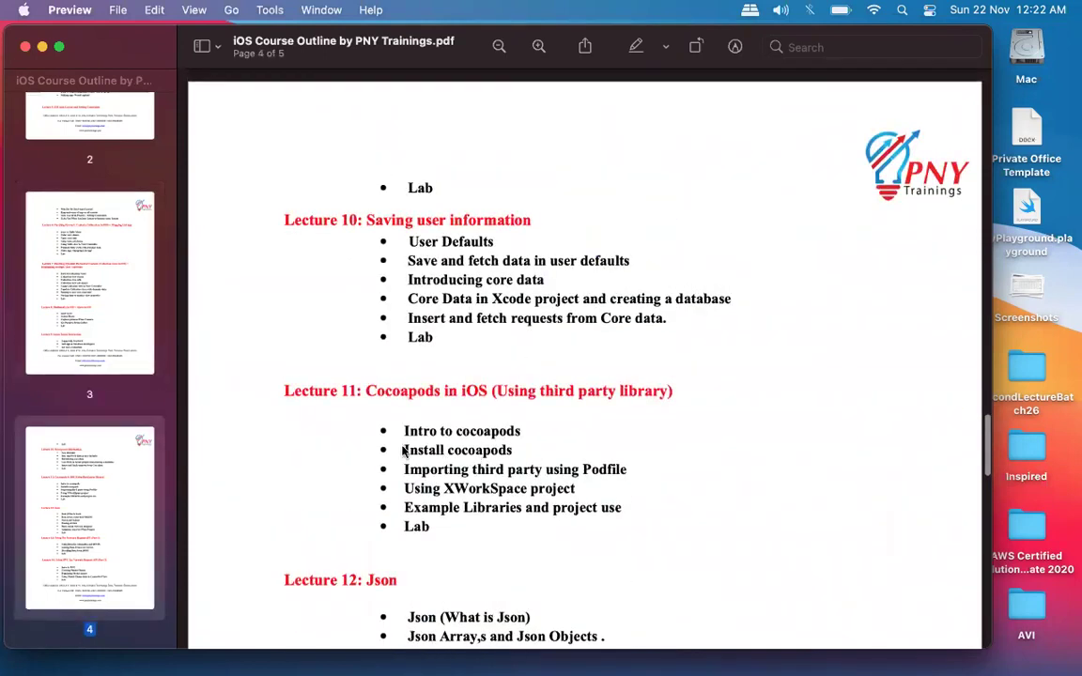
Close the course outline PDF in Preview and the PNY Finder window.
left_click(26, 49)
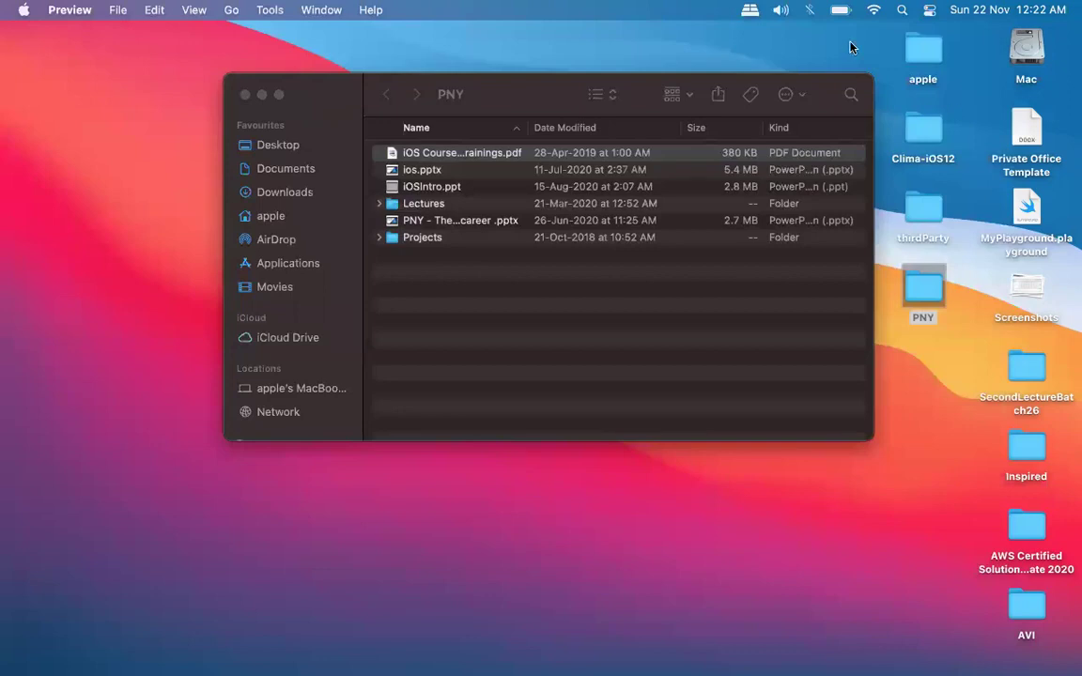
left_click(244, 96)
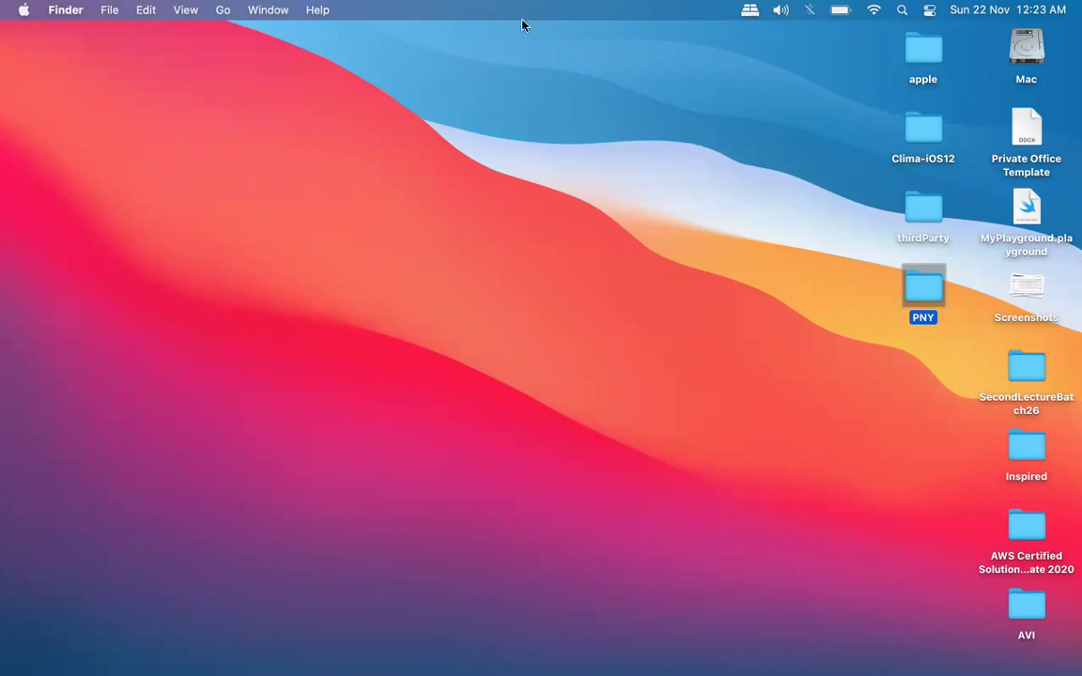
Open the thirdParty desktop folder and pick thirdParty.xcworkspace to launch it in Xcode.
left_click(522, 490)
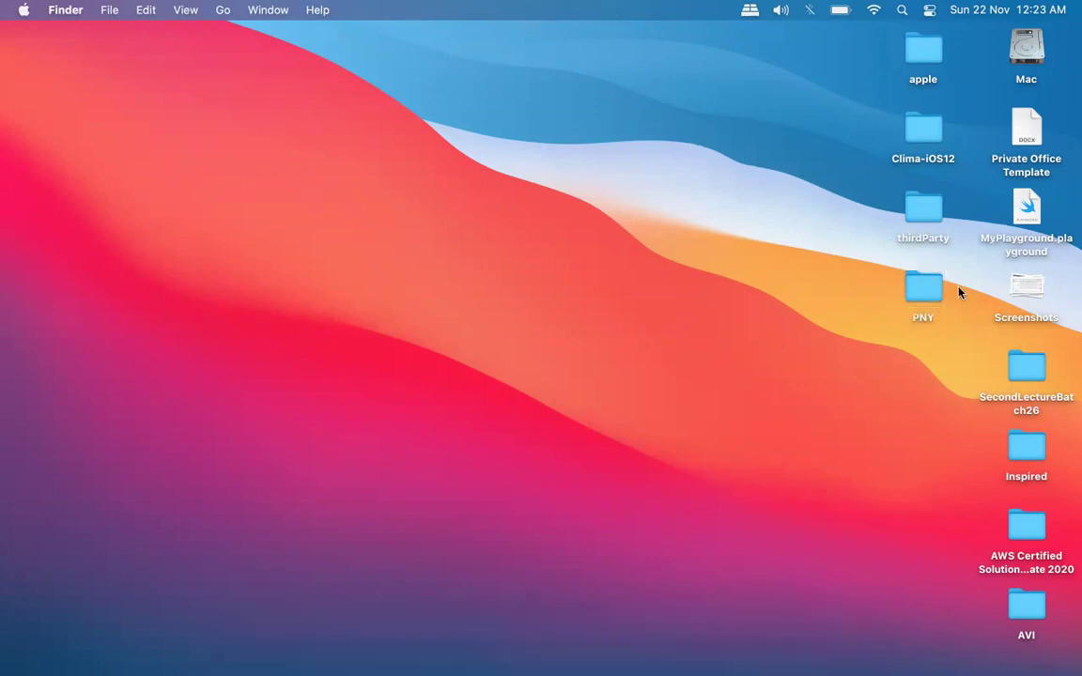
double_click(924, 211)
left_click_drag(664, 106, 522, 109)
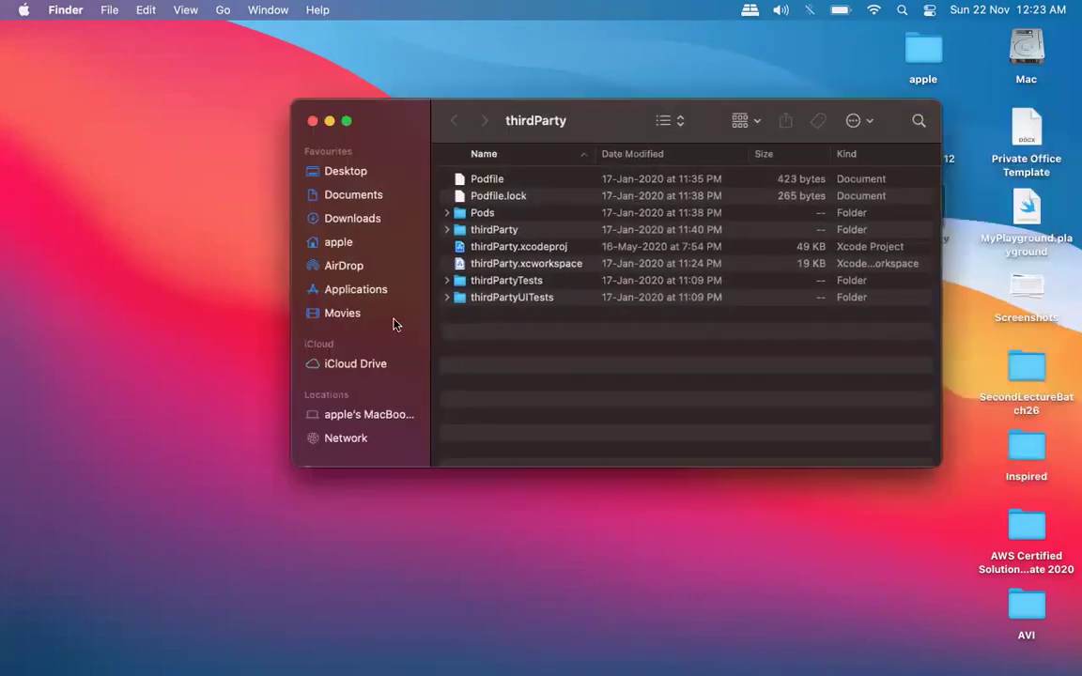
left_click(525, 264)
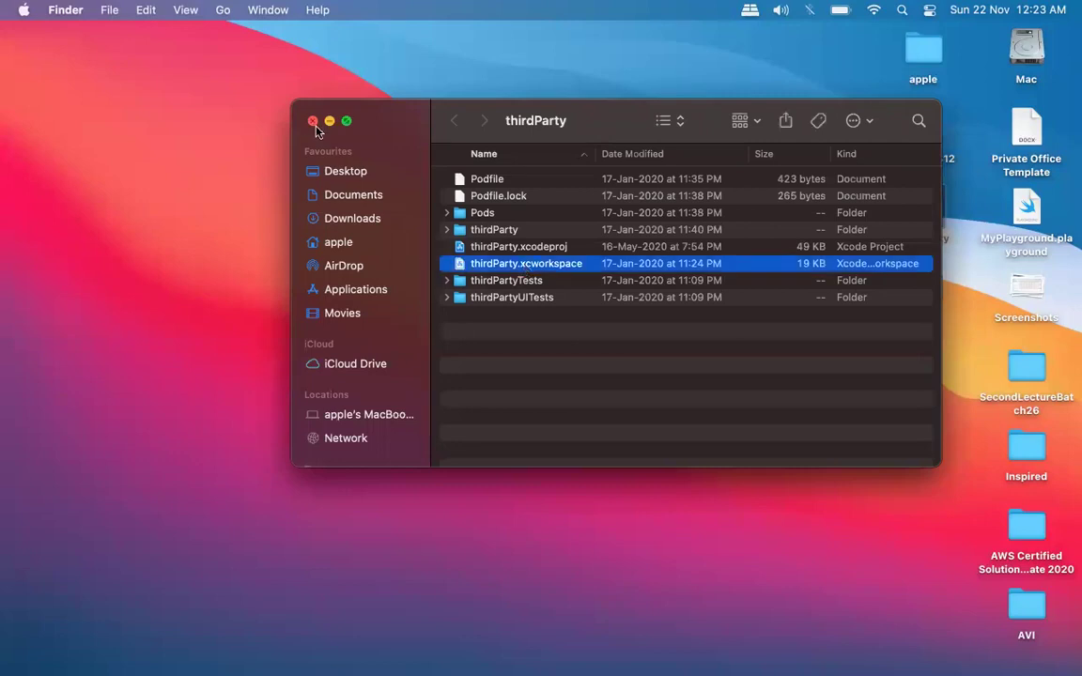
Close the thirdParty folder window and remove Preview from the Dock.
left_click(313, 121)
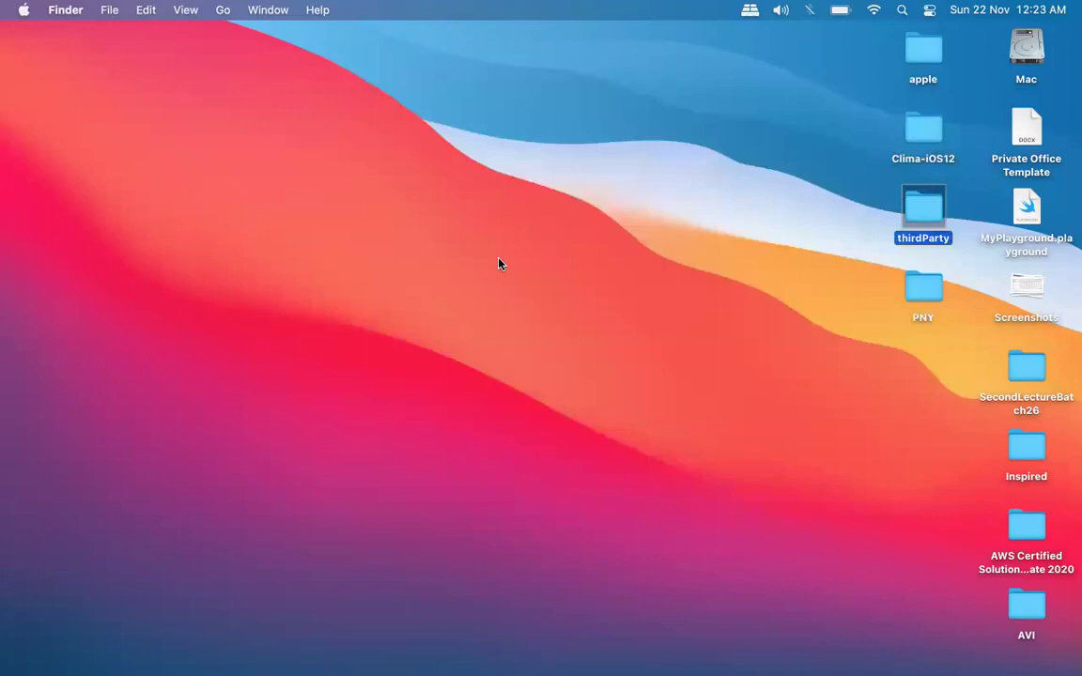
mouse_move(684, 657)
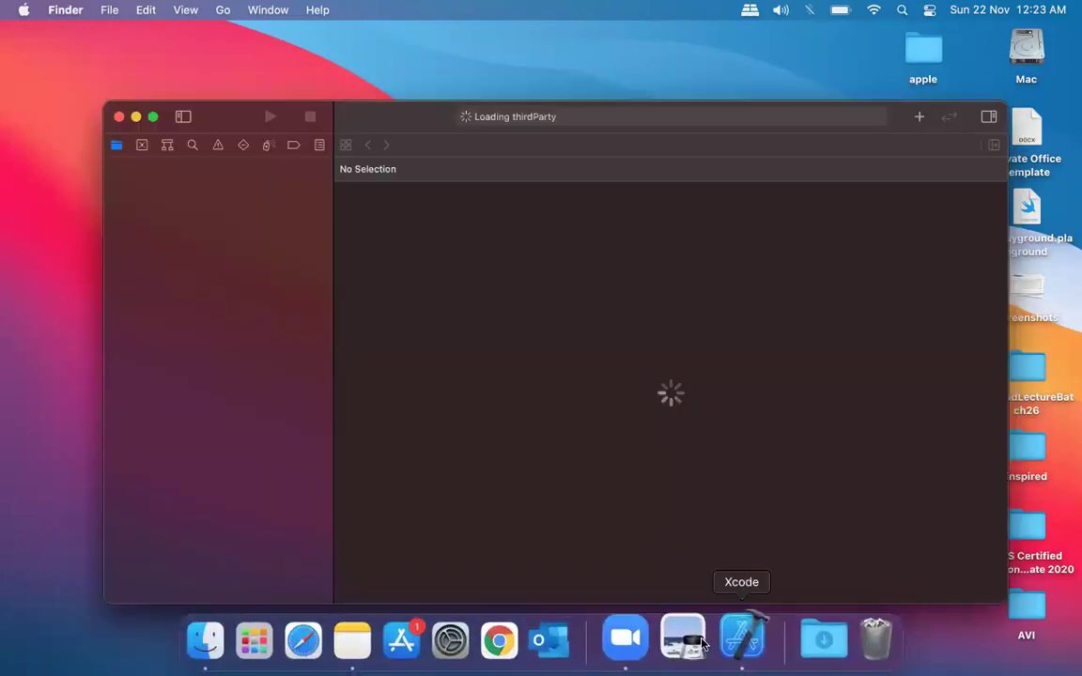
left_click_drag(684, 642, 831, 639)
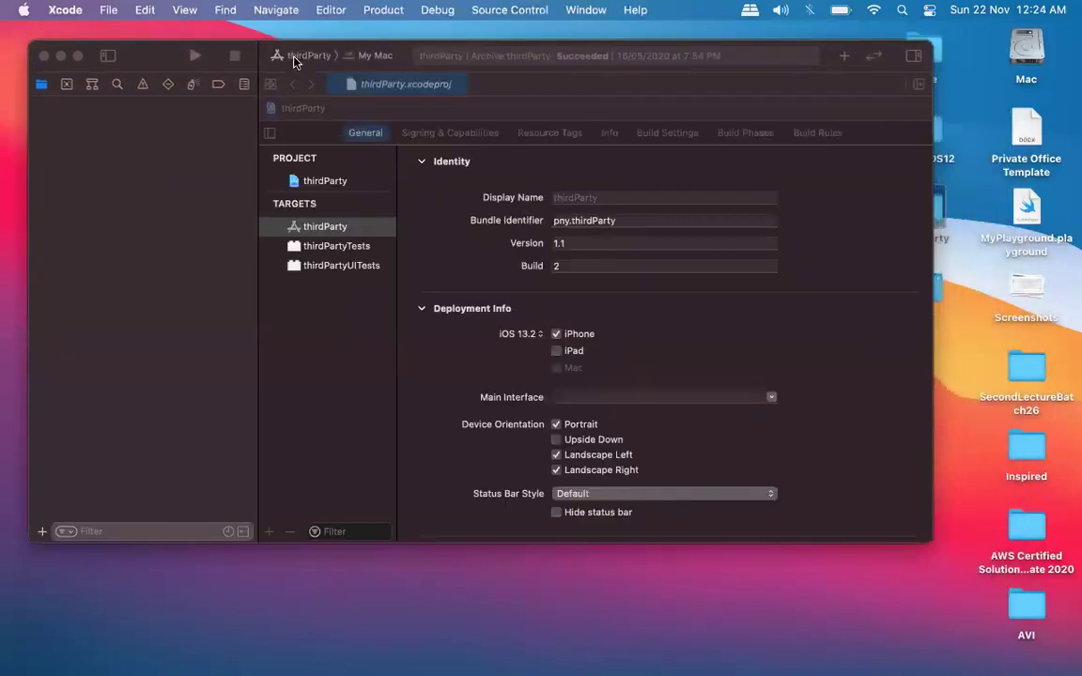
Set the run destination to iPod touch (7th generation) and enlarge the Xcode window.
left_click(293, 60)
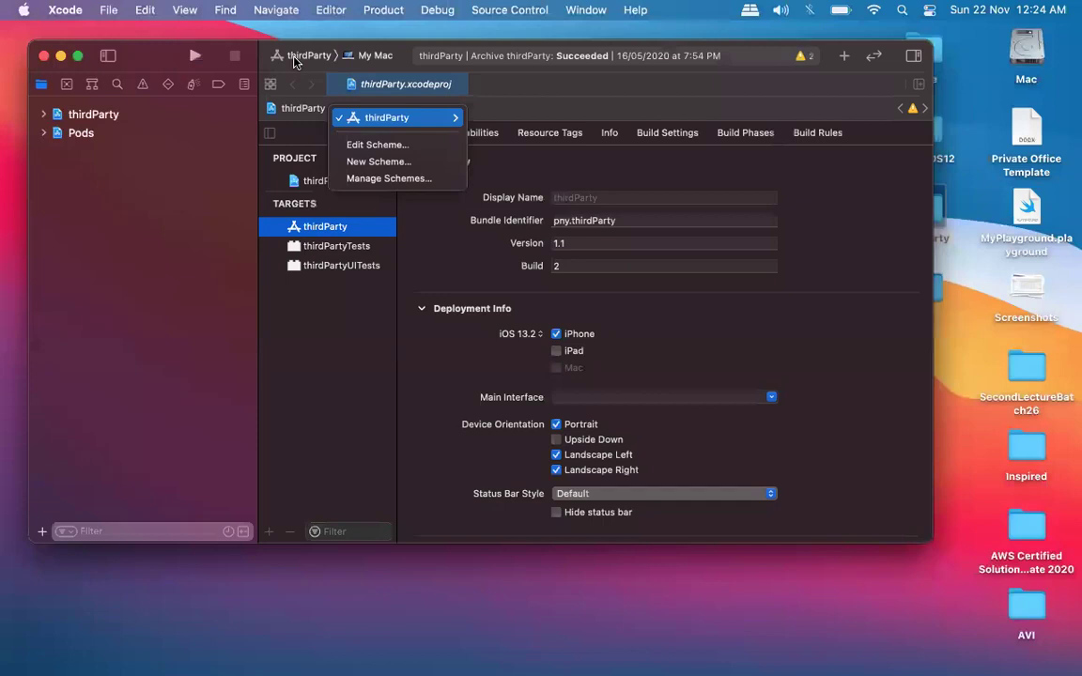
left_click(916, 516)
left_click_drag(930, 533, 1052, 650)
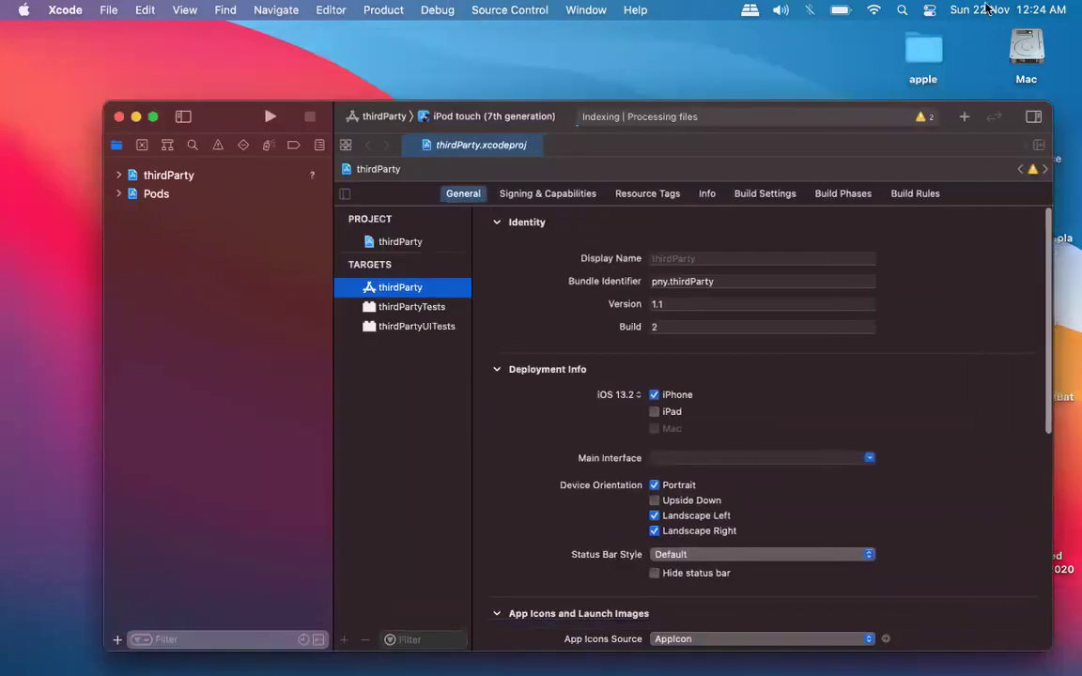
left_click_drag(215, 128, 137, 50)
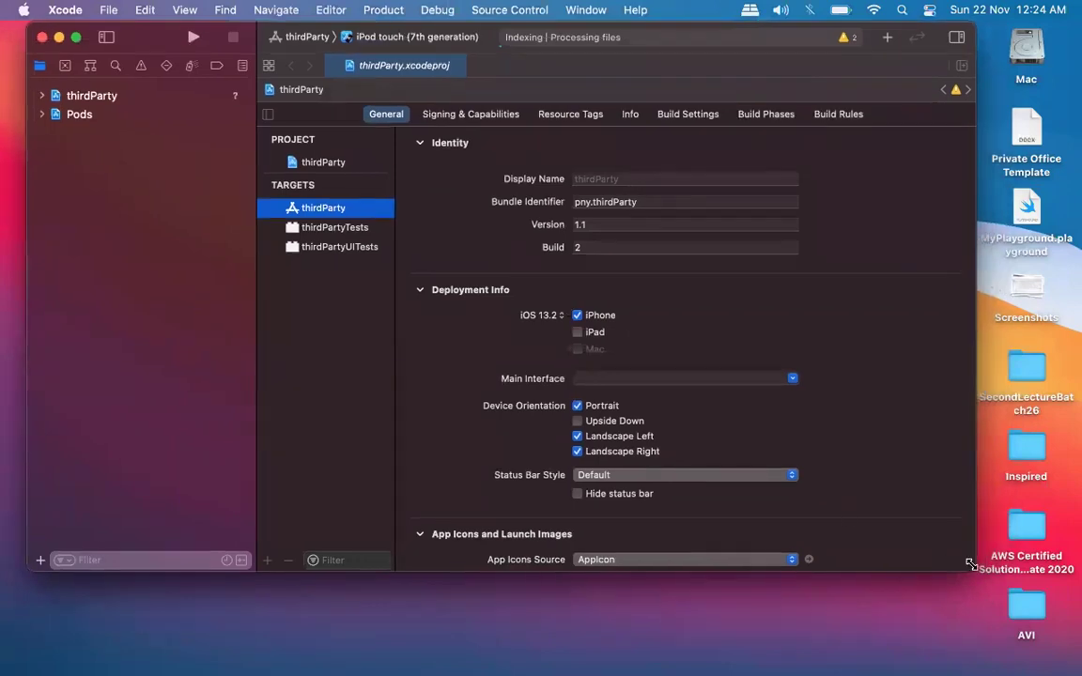
left_click_drag(976, 572, 1059, 650)
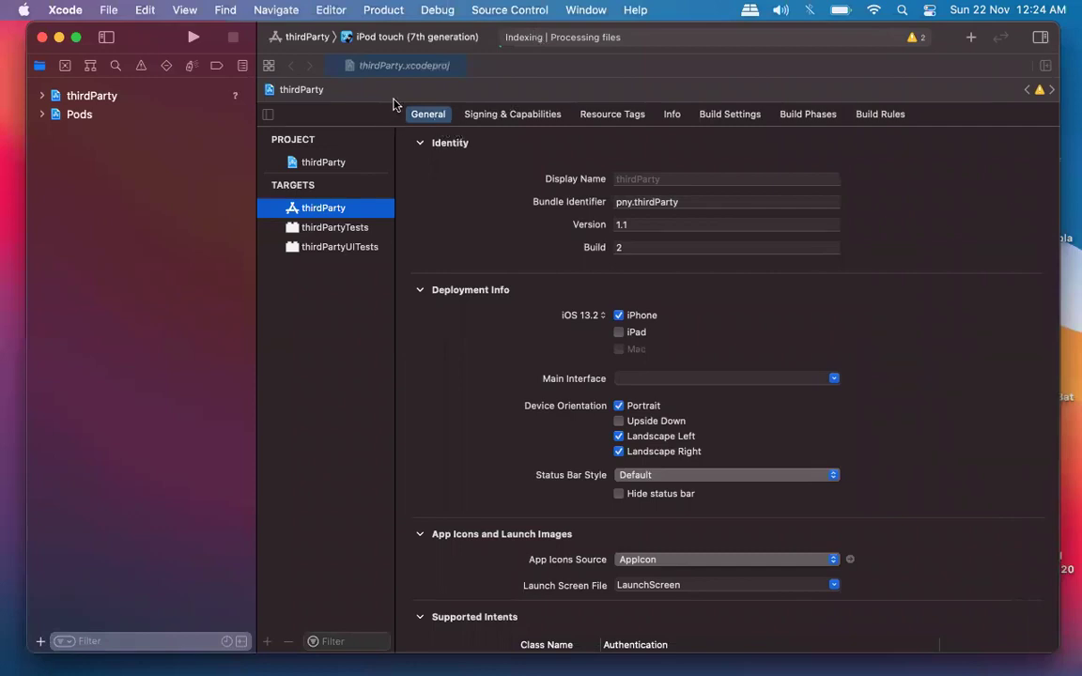
Expand the thirdParty project's groups, then add to Frameworks, Libraries, and Embedded Content in General.
left_click(52, 98)
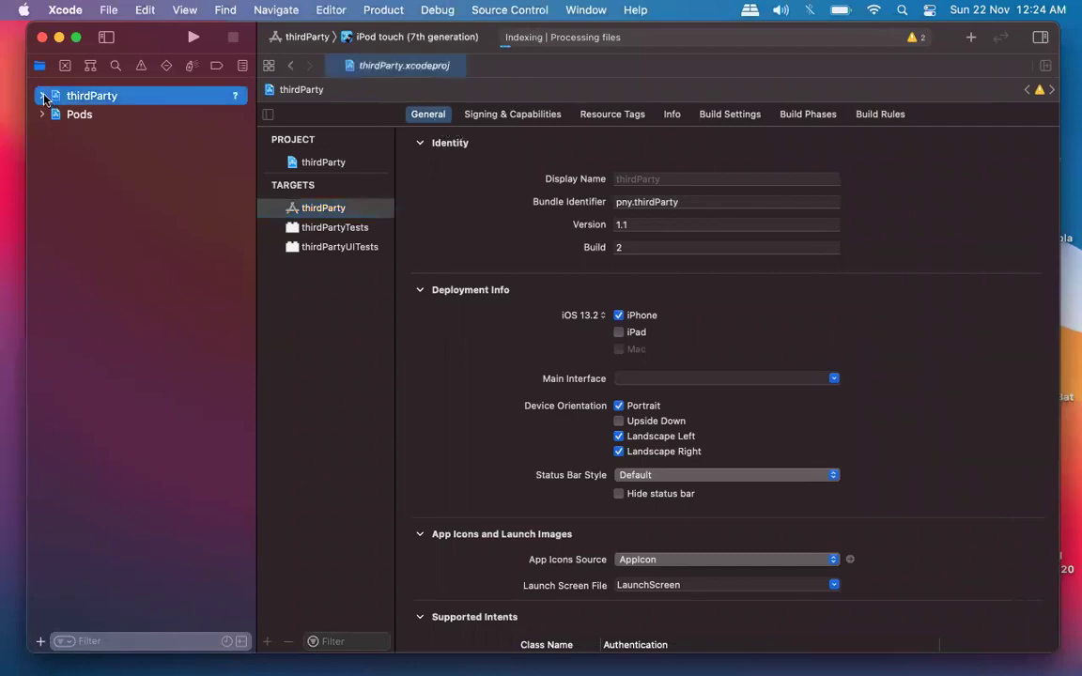
left_click(43, 96)
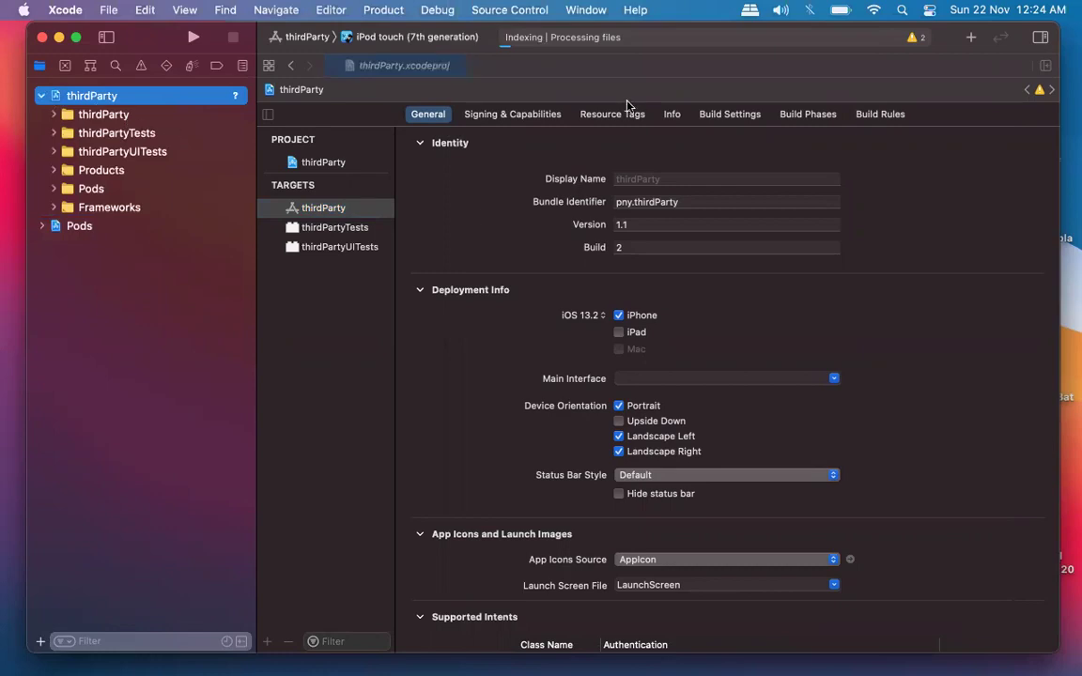
left_click(86, 113)
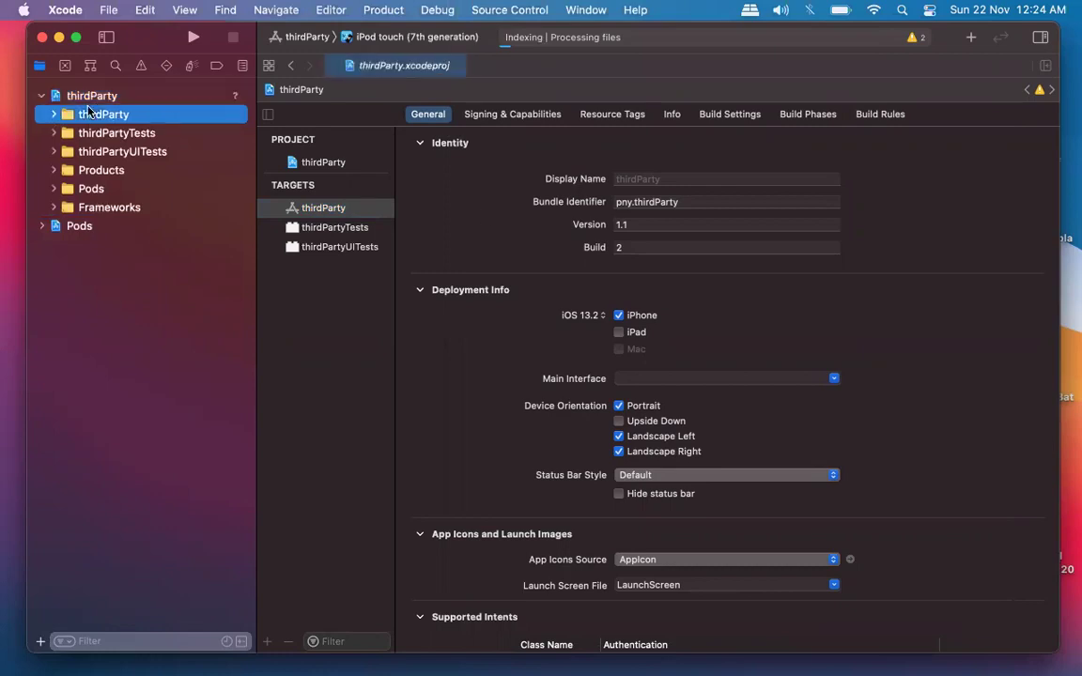
double_click(88, 112)
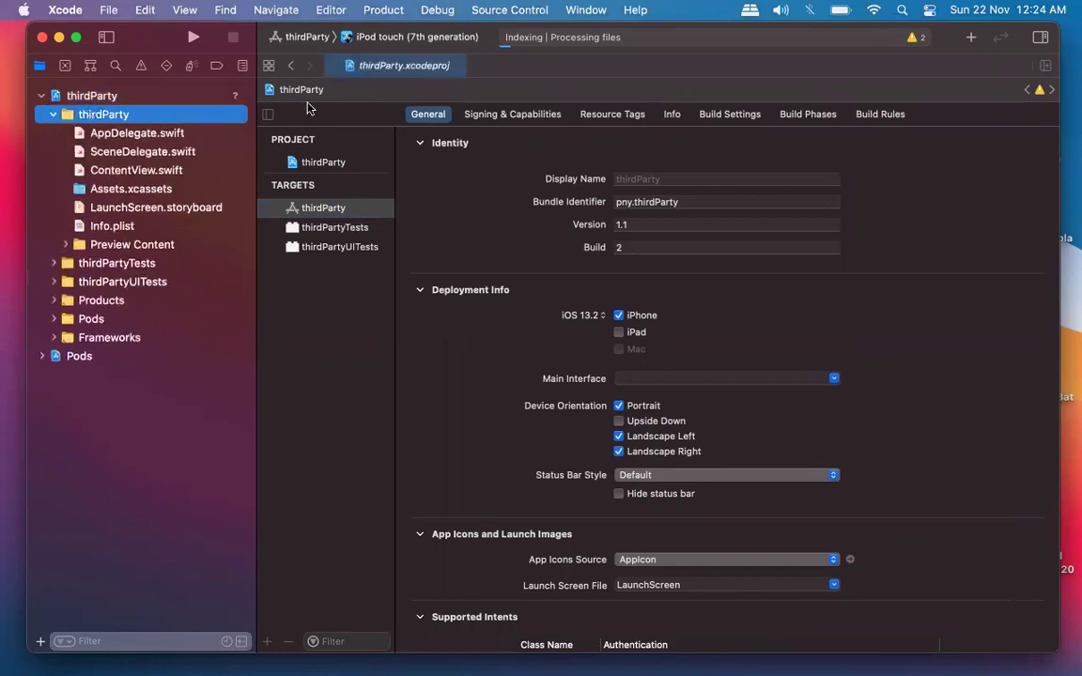
left_click(131, 132)
left_click(68, 98)
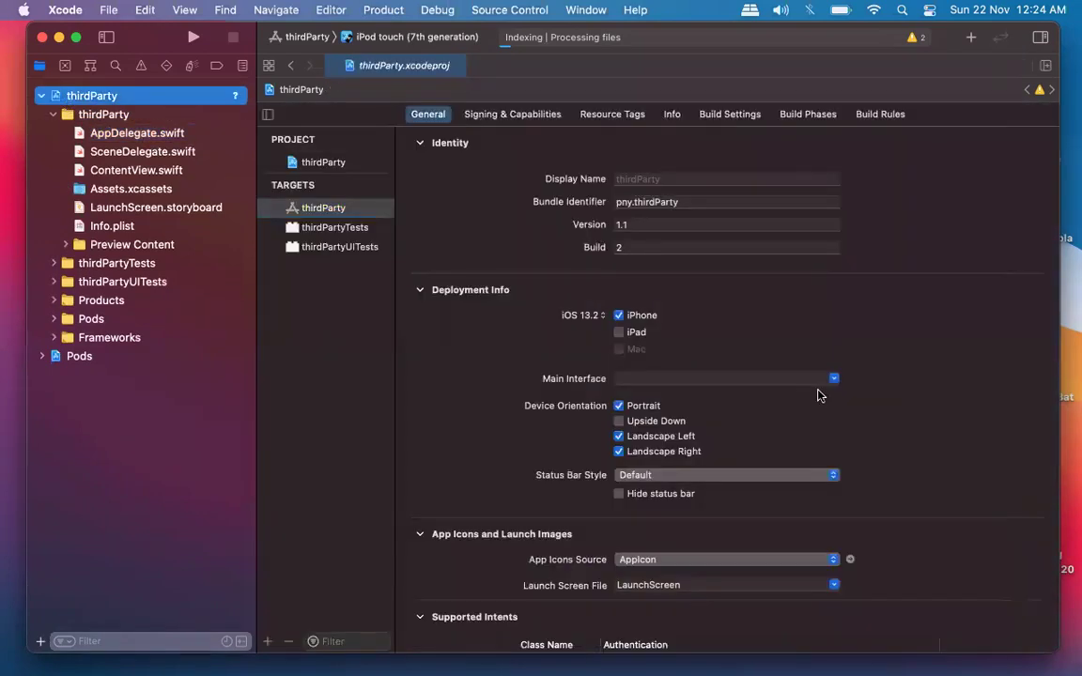
scroll(818, 395, "down", 8)
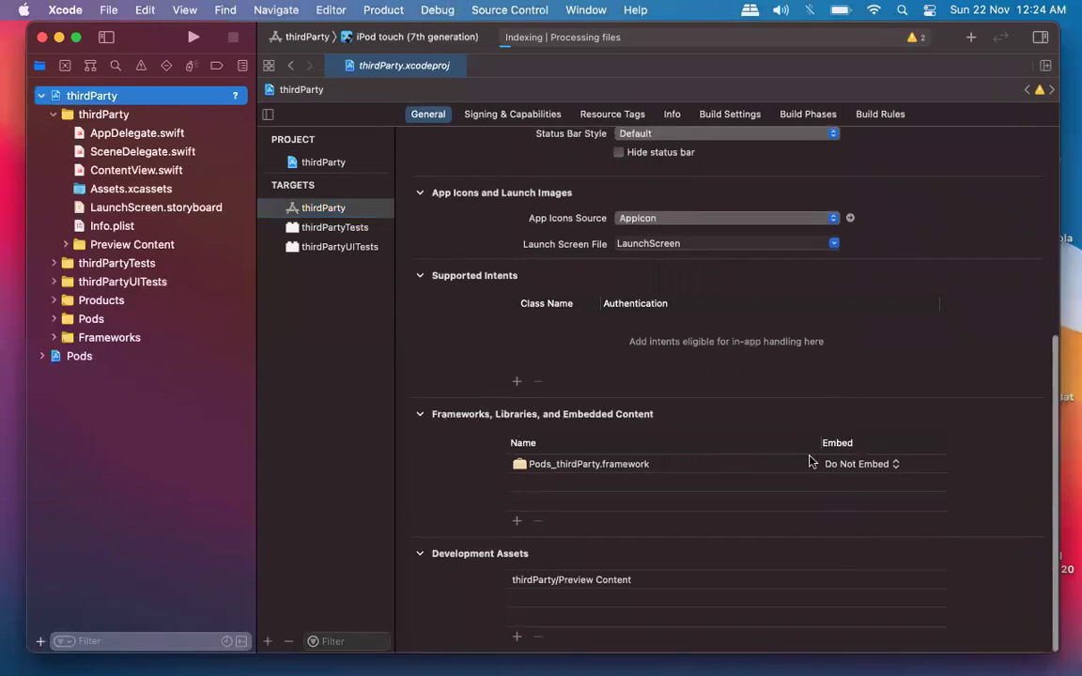
left_click(517, 522)
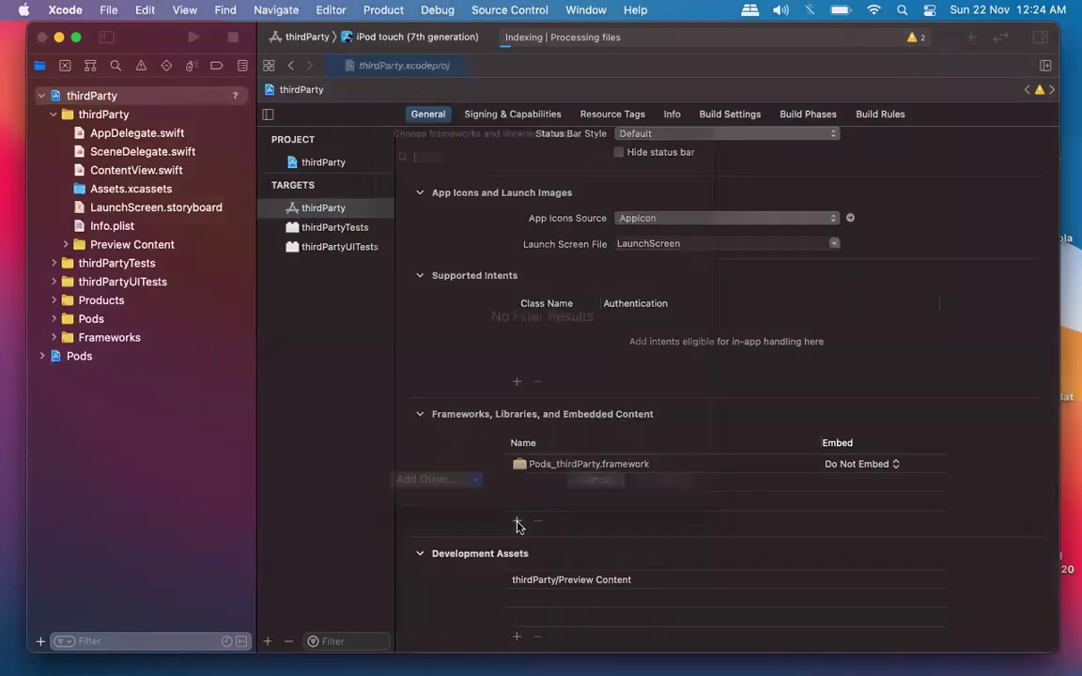
Browse the iOS frameworks with Workspace and thirdParty Project groups collapsed, then cancel without adding.
scroll(623, 346, "down", 5)
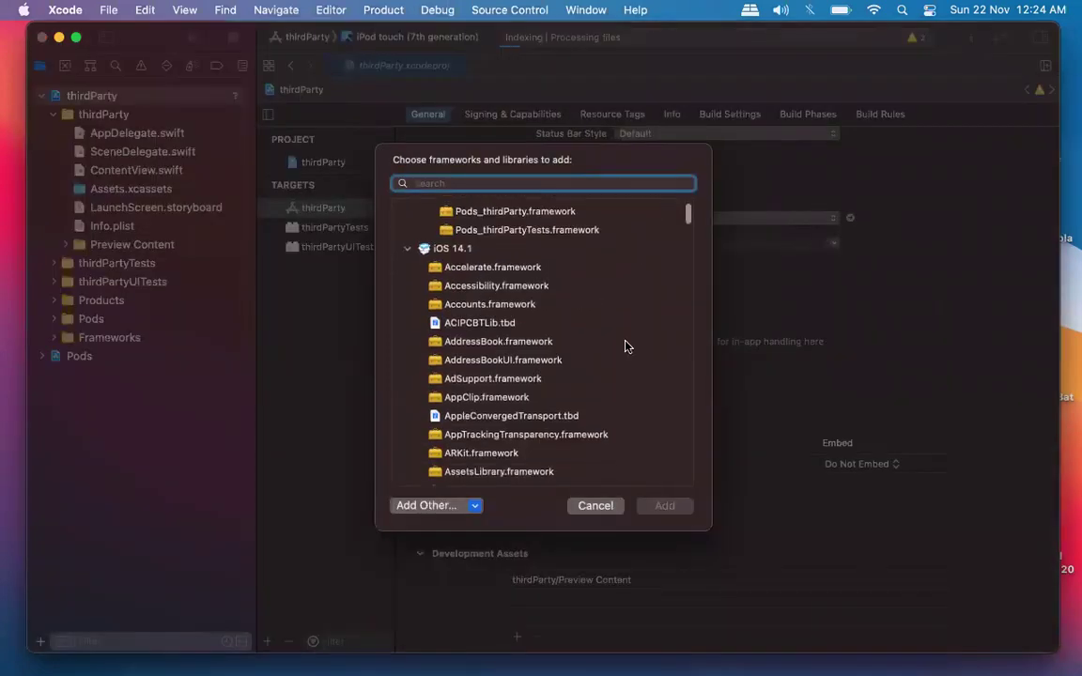
scroll(623, 346, "up", 5)
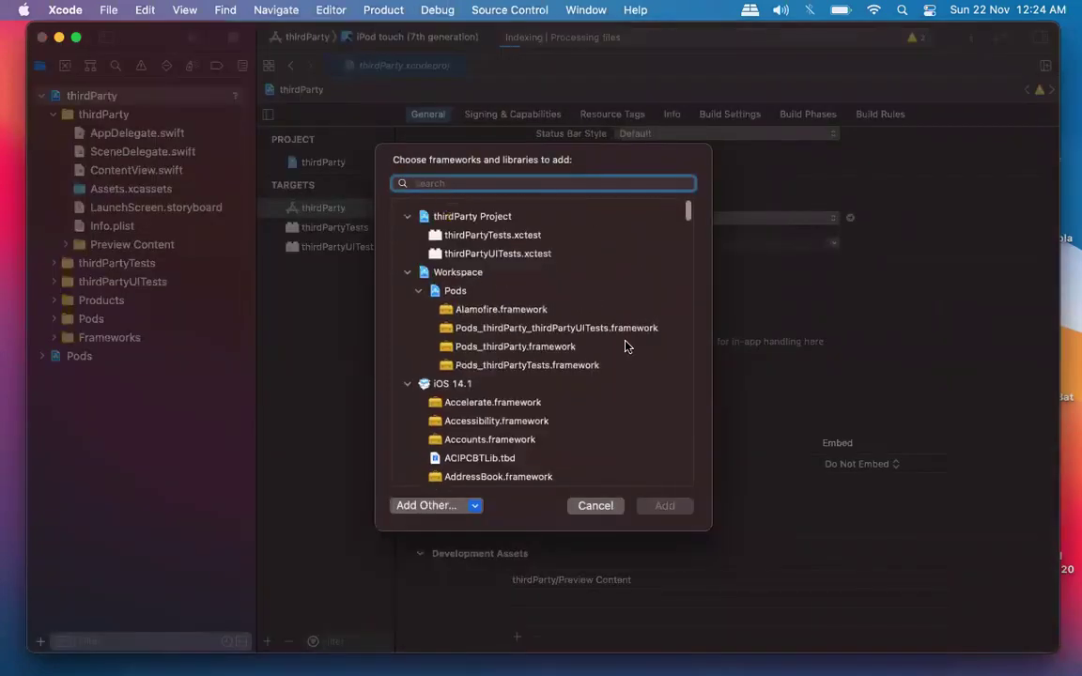
left_click(405, 274)
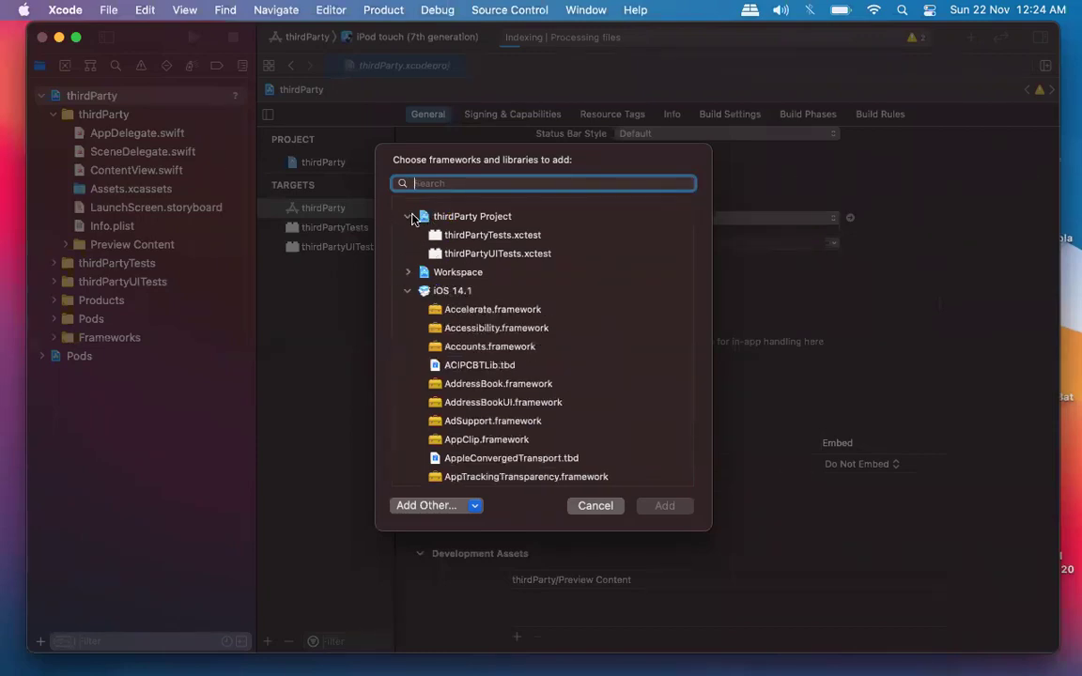
left_click(409, 217)
scroll(496, 267, "down", 1)
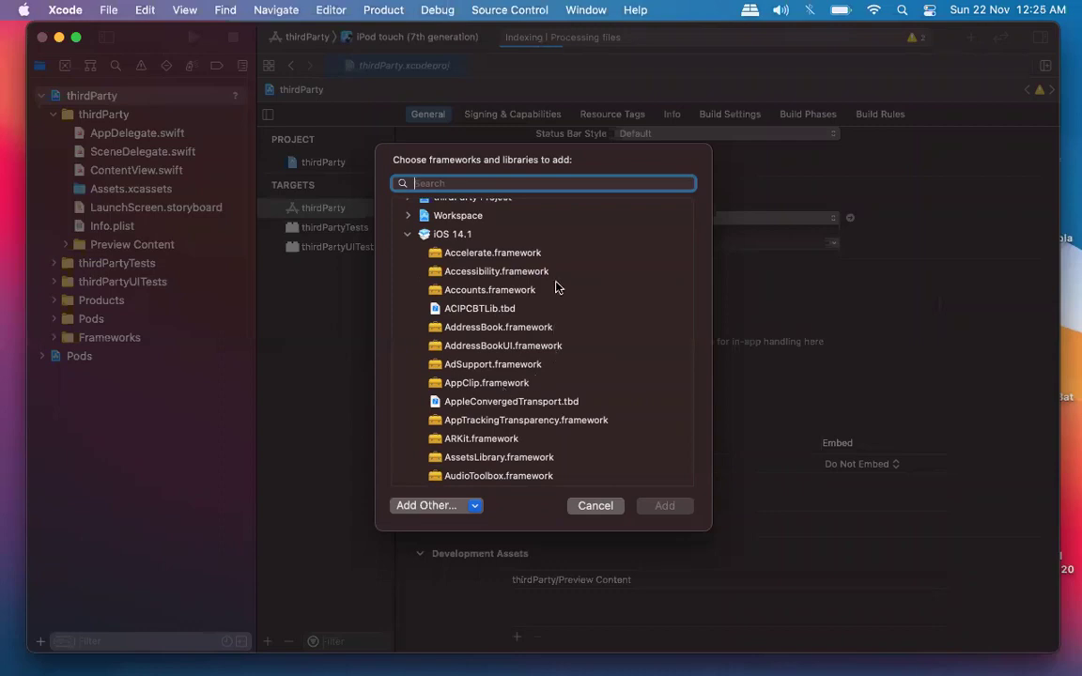
scroll(541, 379, "down", 10)
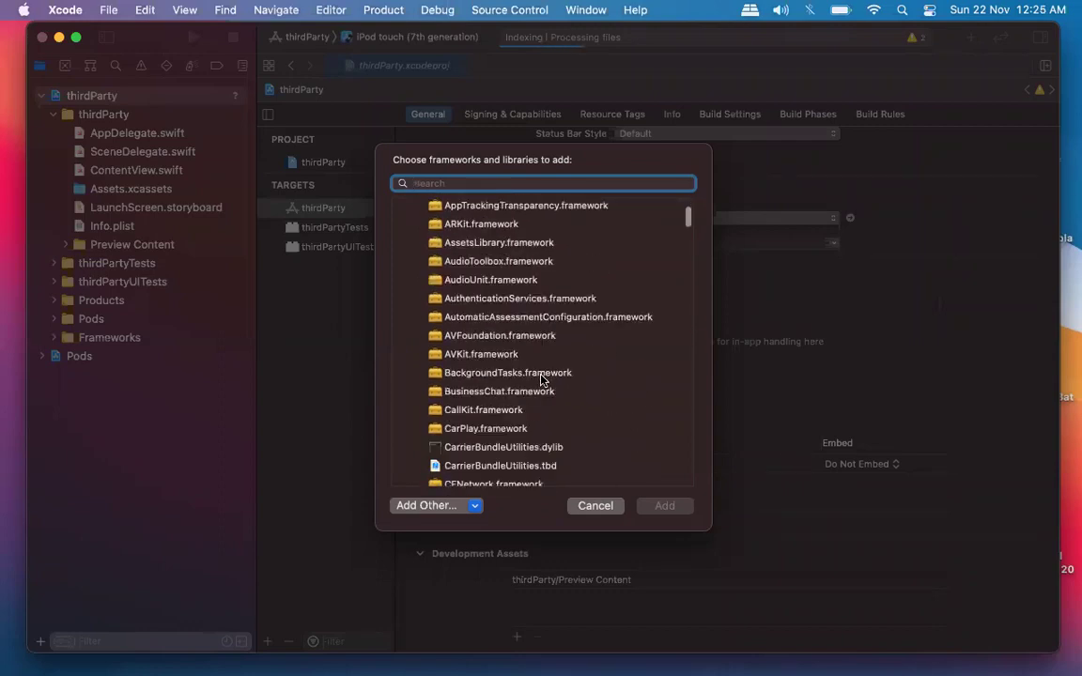
scroll(541, 377, "up", 2)
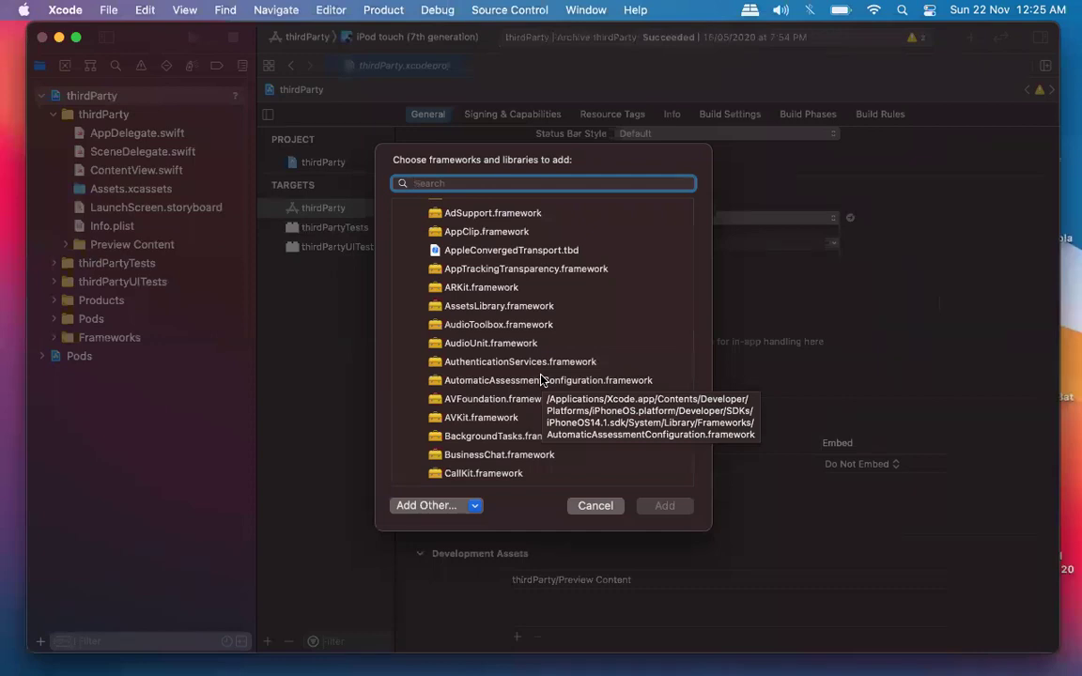
left_click(578, 509)
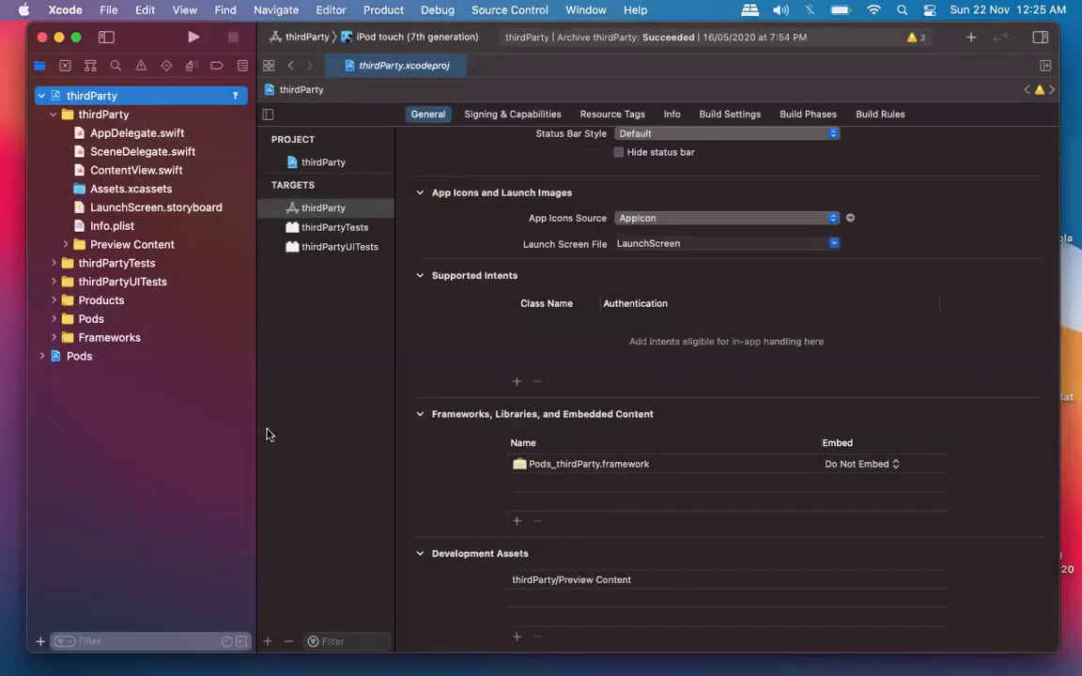
Open SceneDelegate.swift at the top, resume the preview, and select the import UIKit line.
left_click(122, 156)
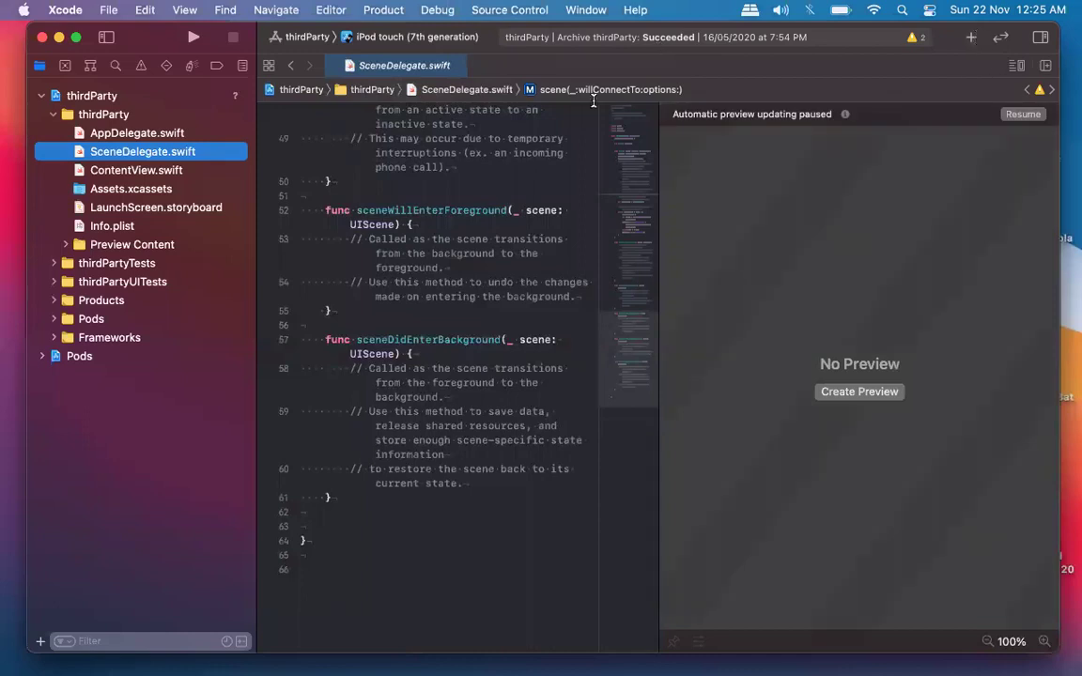
scroll(519, 200, "up", 10)
scroll(519, 200, "up", 10)
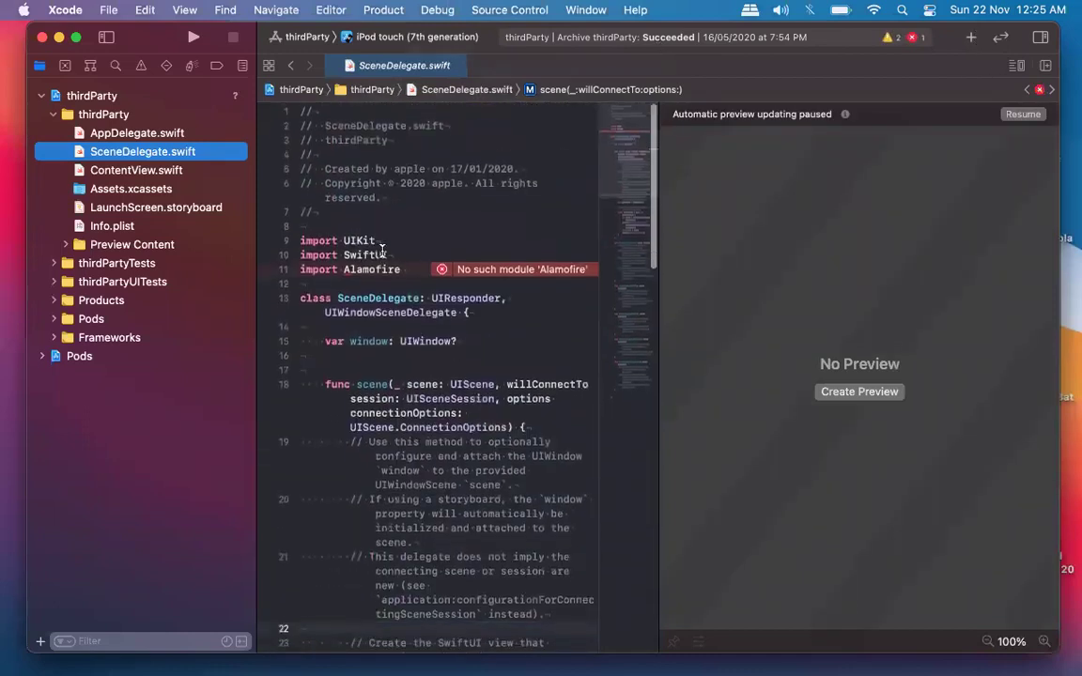
double_click(318, 241)
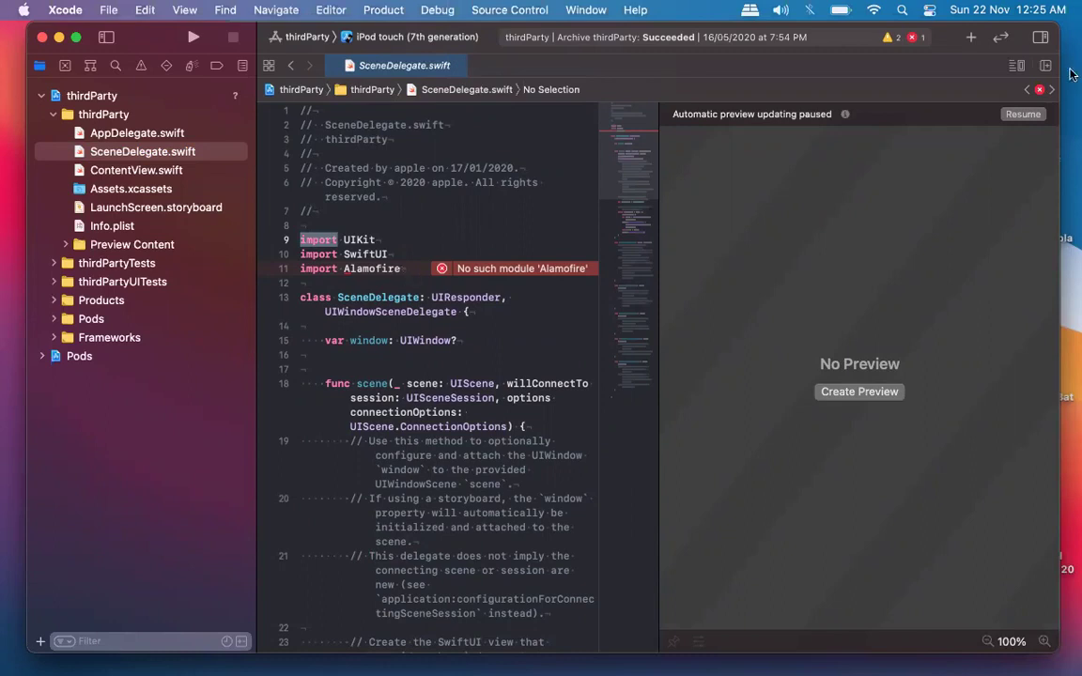
left_click(1012, 115)
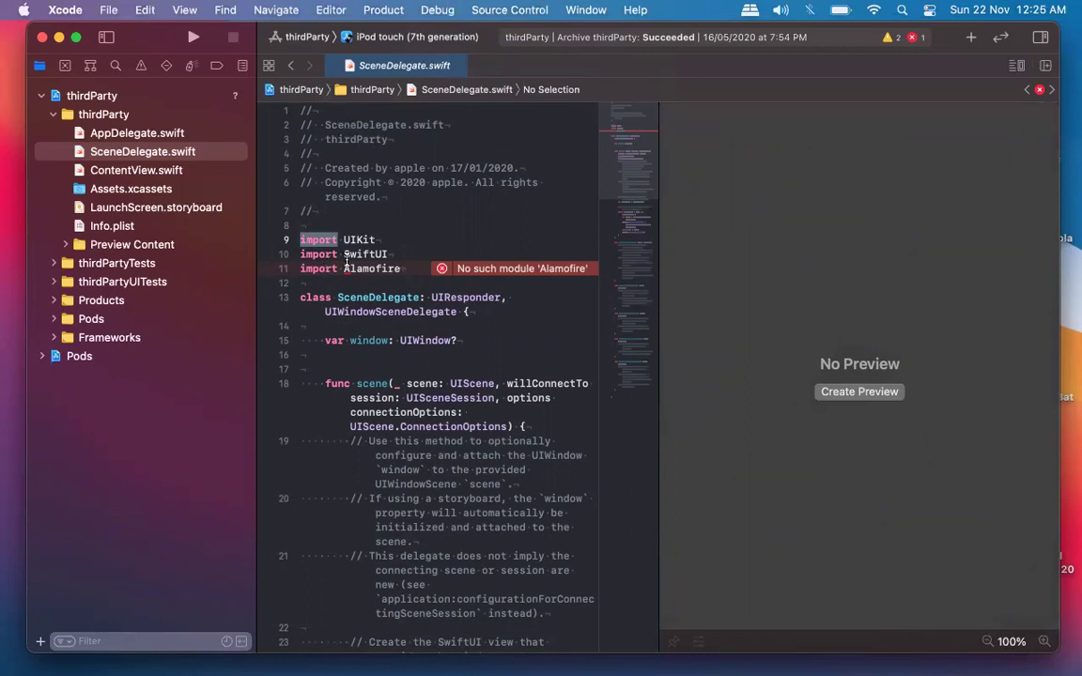
left_click(324, 241)
triple_click(323, 241)
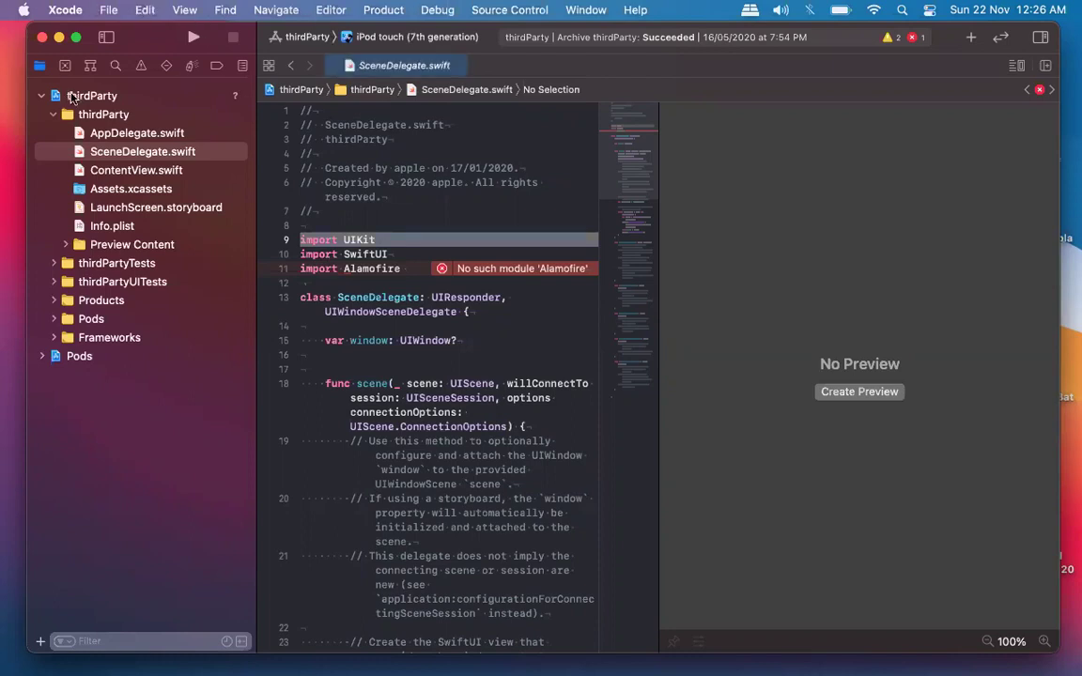
Add ARKit.framework to the thirdParty target's Frameworks, Libraries, and Embedded Content.
left_click(66, 95)
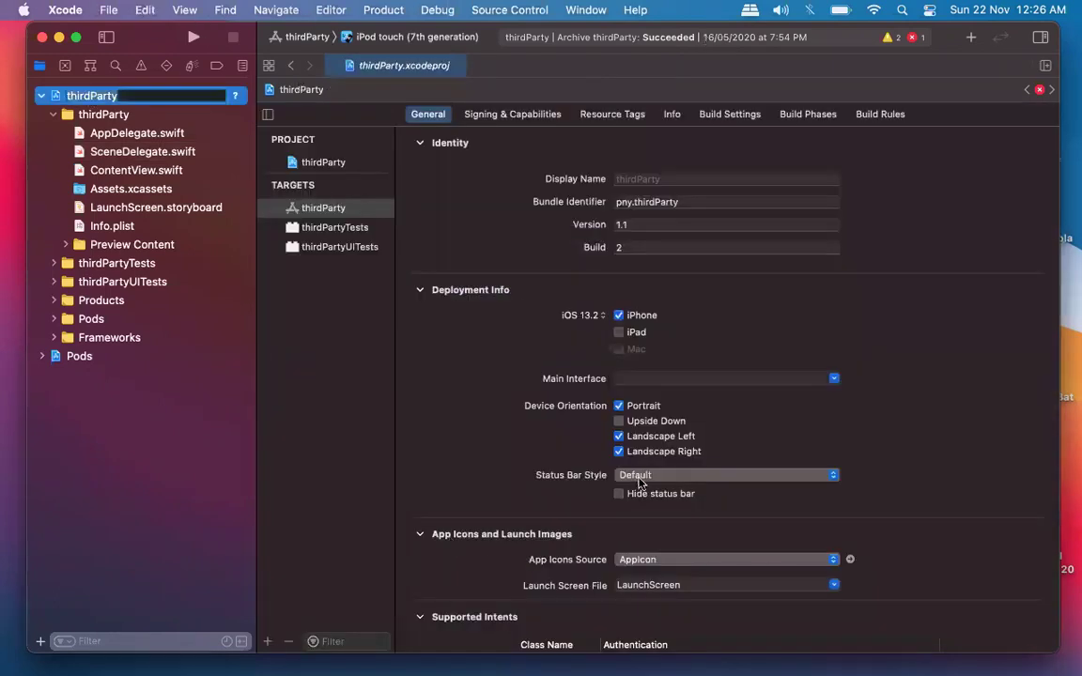
scroll(578, 441, "down", 8)
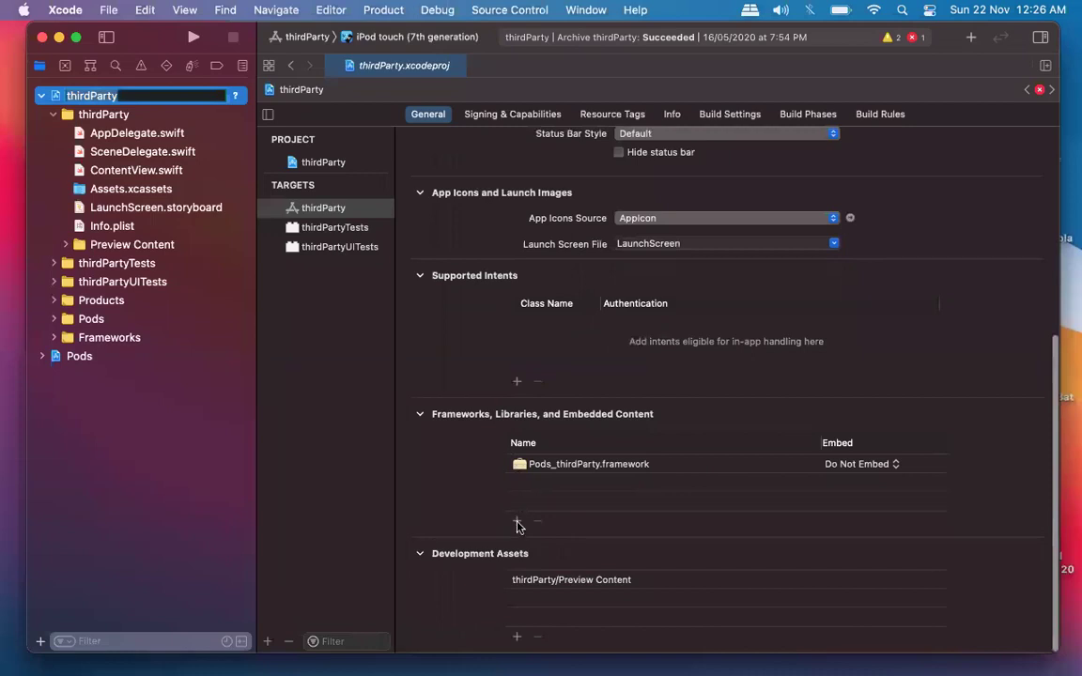
left_click(517, 522)
scroll(547, 394, "down", 5)
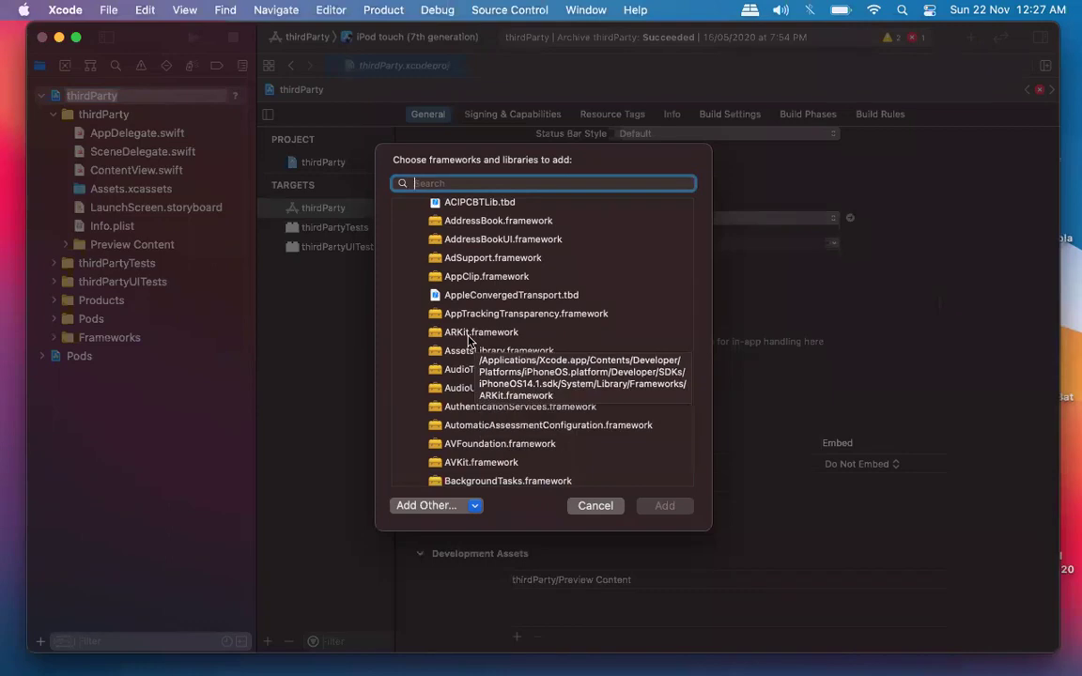
left_click(470, 334)
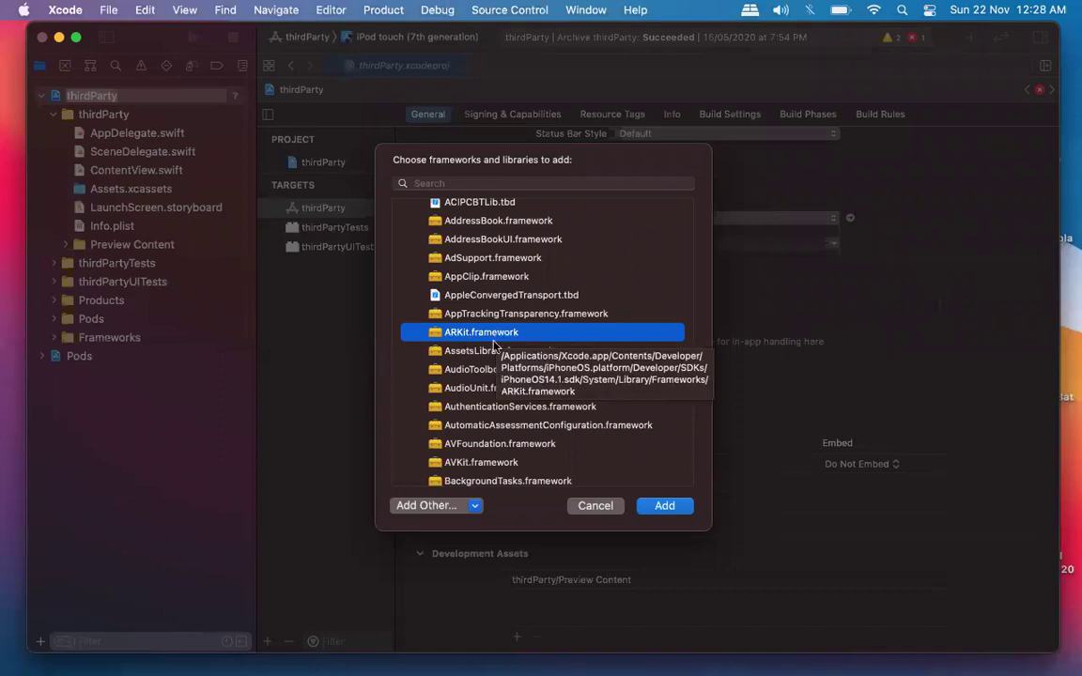
left_click(653, 508)
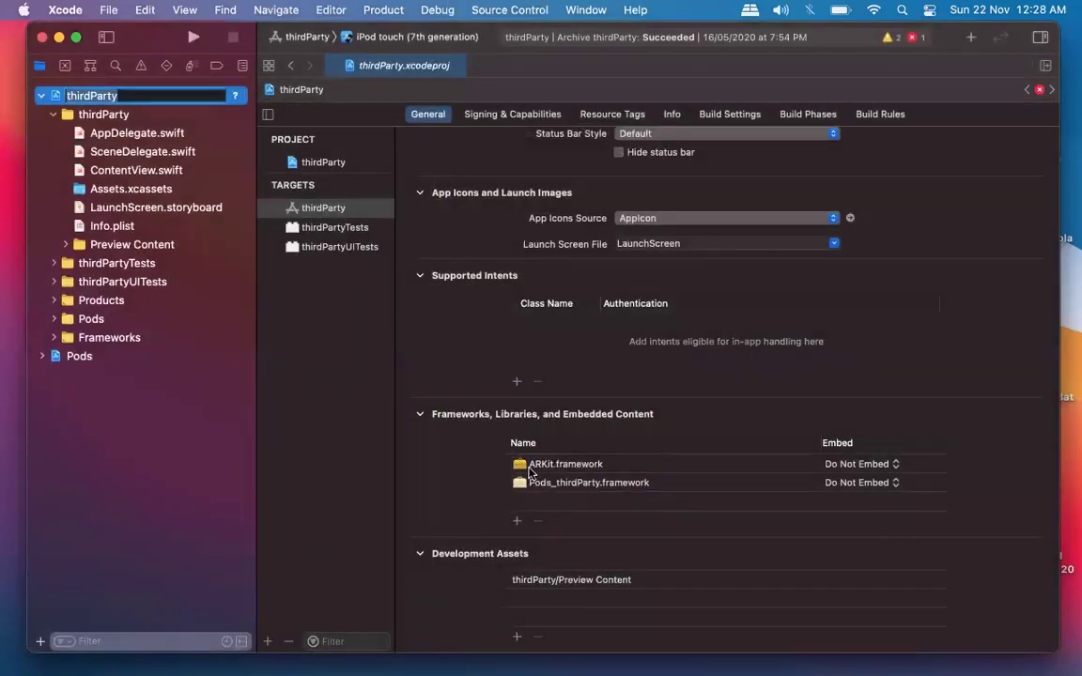
left_click(133, 169)
Look through AppDelegate.swift, ContentView.swift and Preview Content, ending in SceneDelegate.swift.
left_click(139, 152)
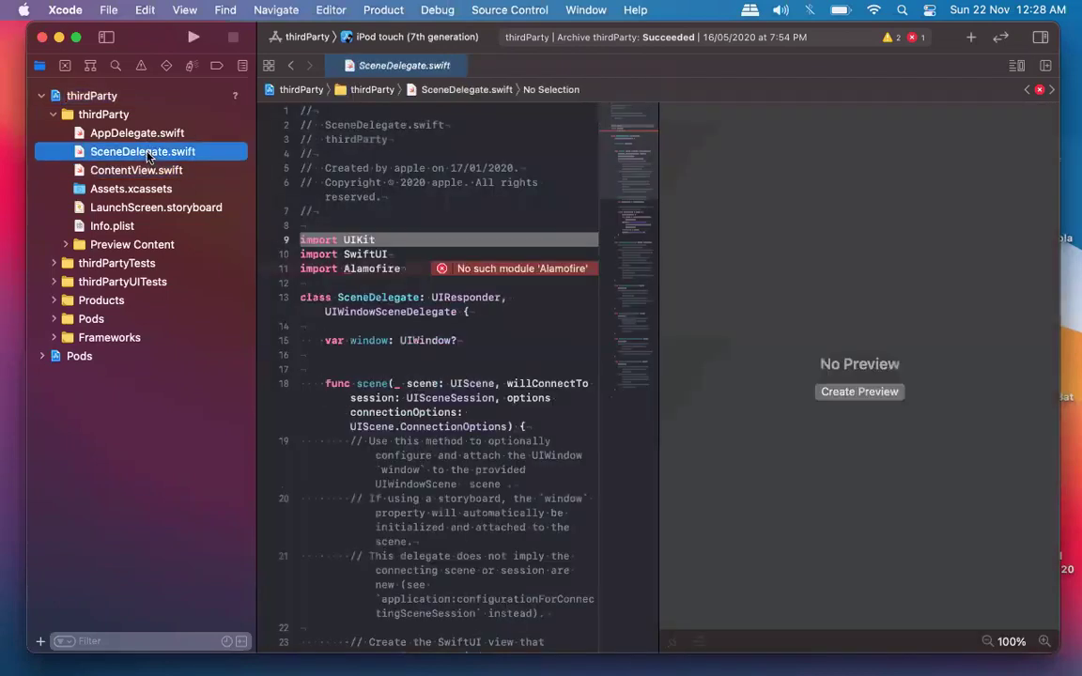
left_click(131, 137)
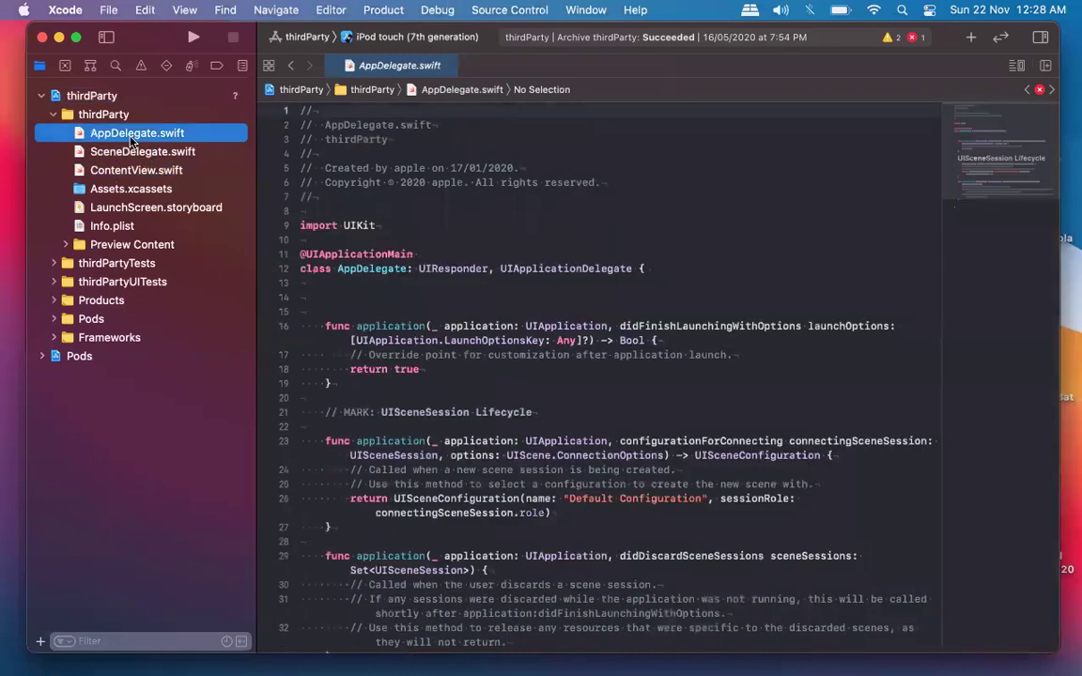
left_click(120, 150)
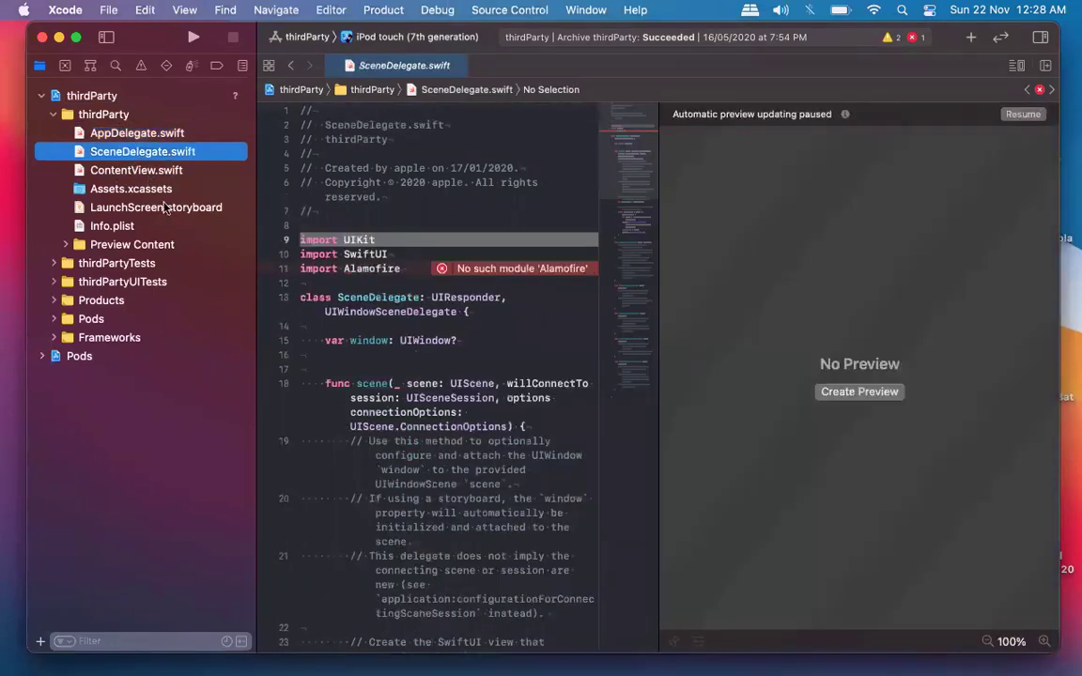
left_click(155, 170)
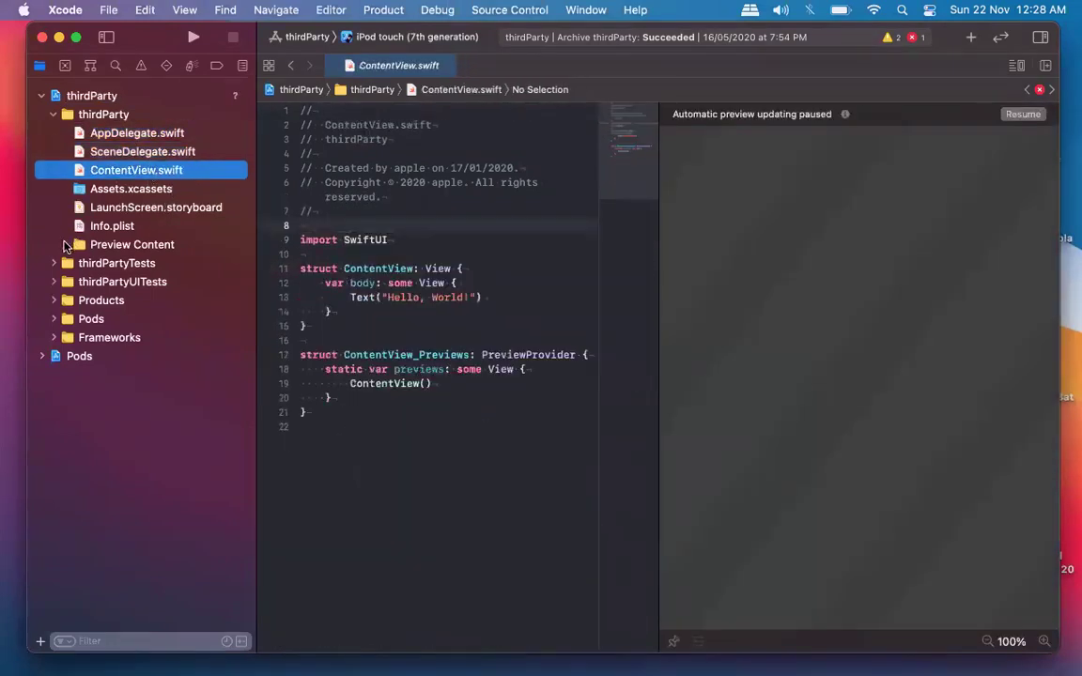
left_click(66, 244)
left_click(65, 245)
left_click(136, 132)
left_click(185, 171)
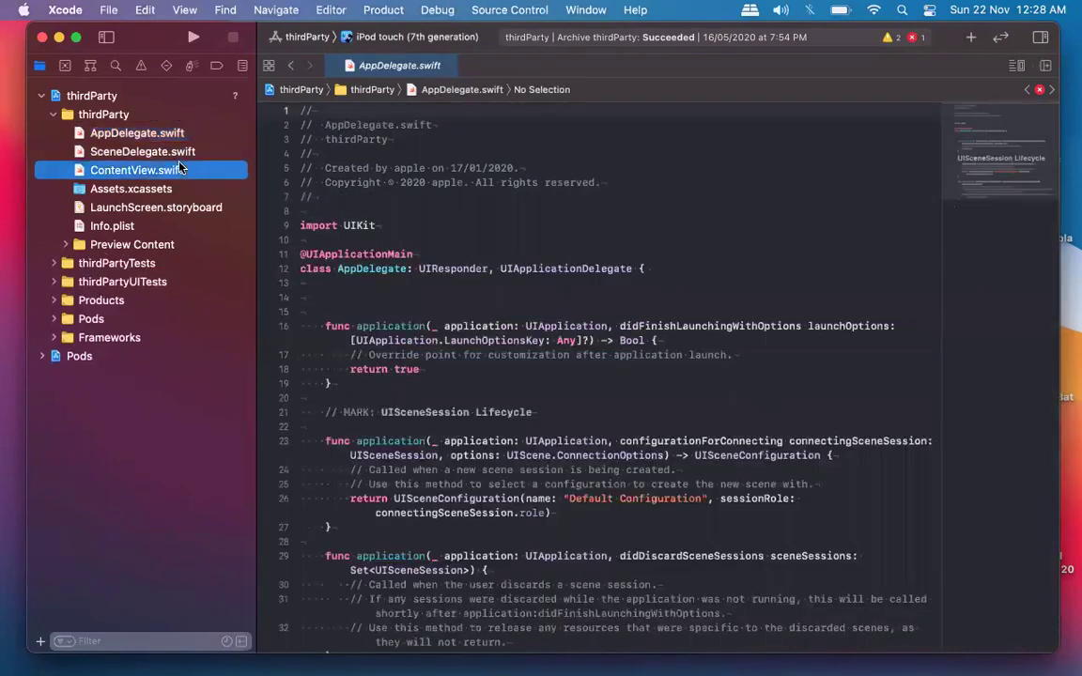
key("Up")
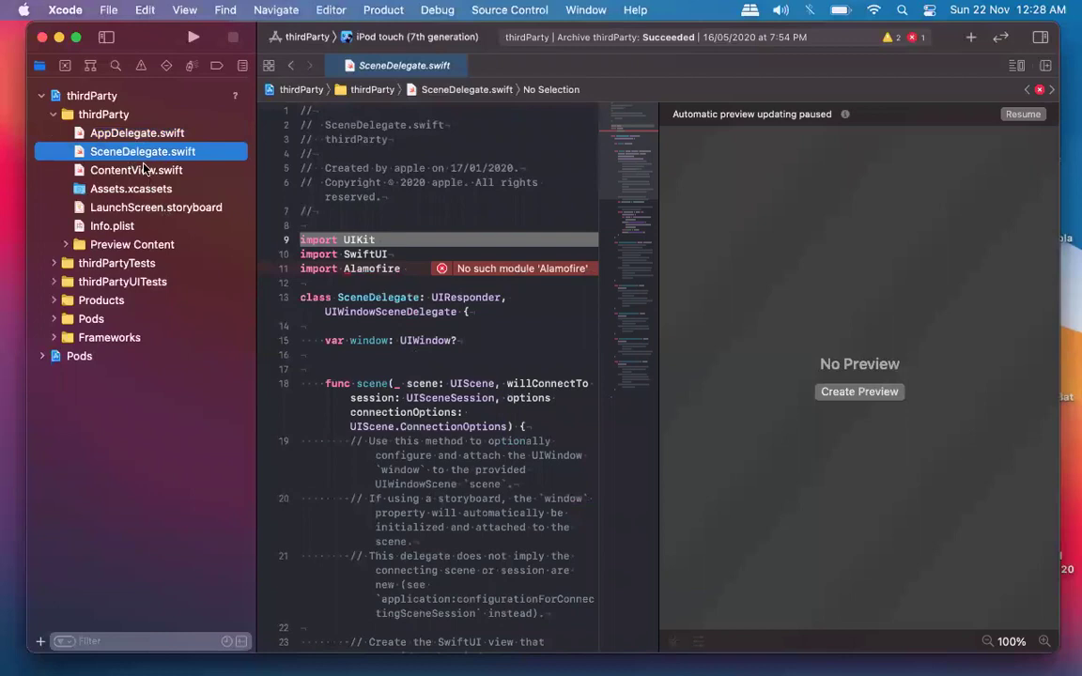
left_click(136, 170)
left_click(143, 152)
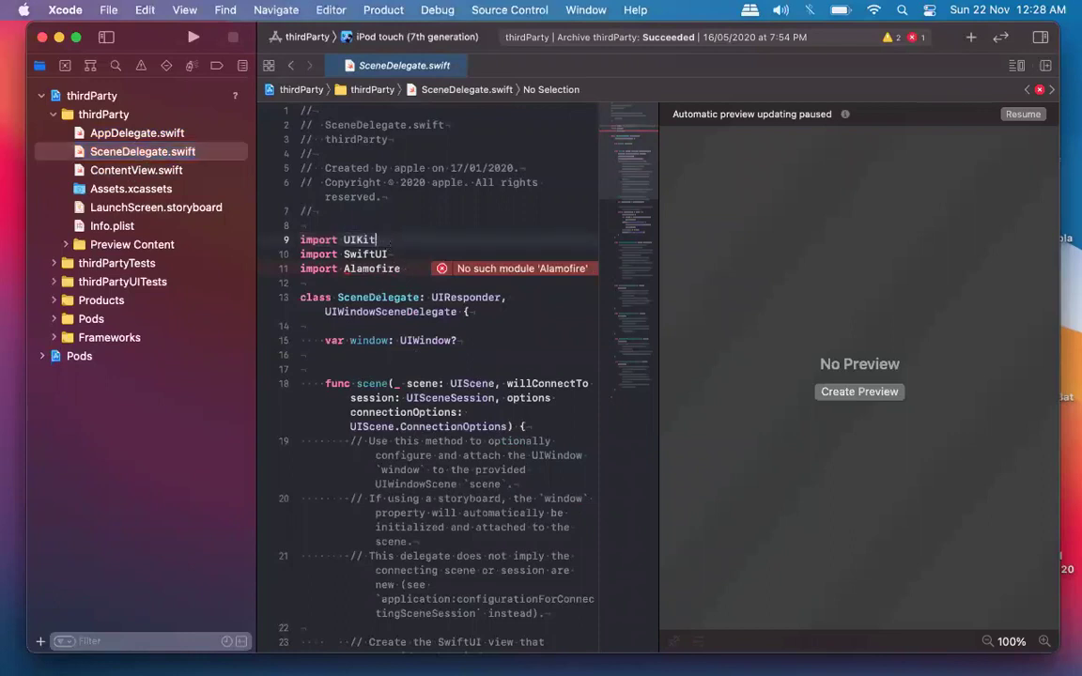
Delete the import Alamofire line and the stray PRAGMA_IMPORT line from SceneDelegate.swift.
key("Return")
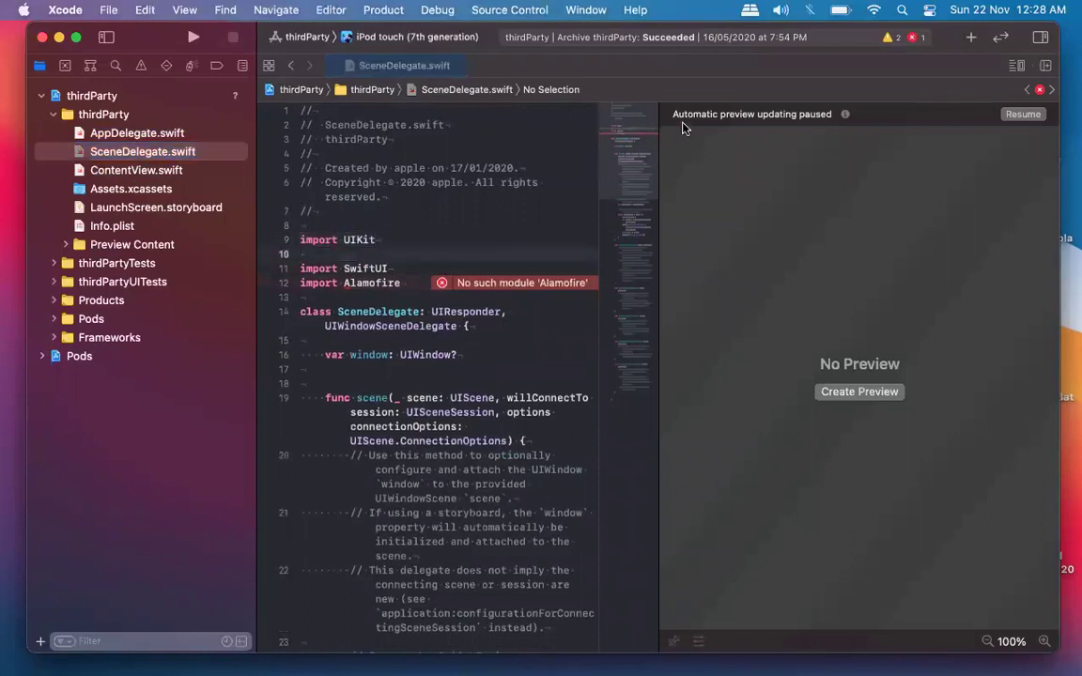
left_click(310, 255)
type("import")
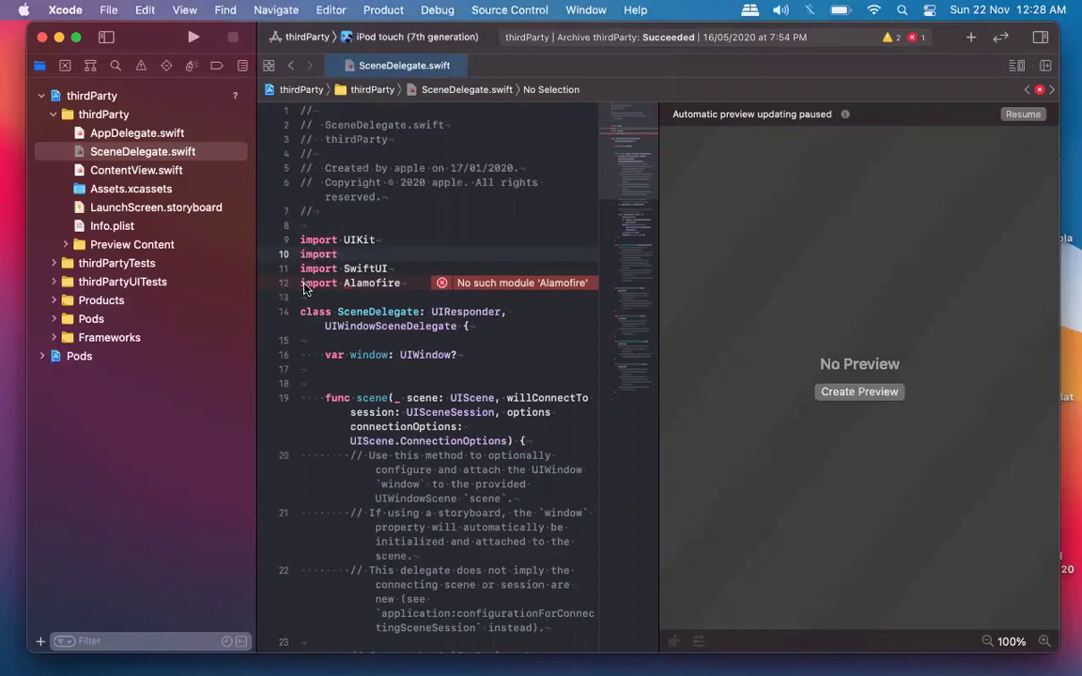
key("Return")
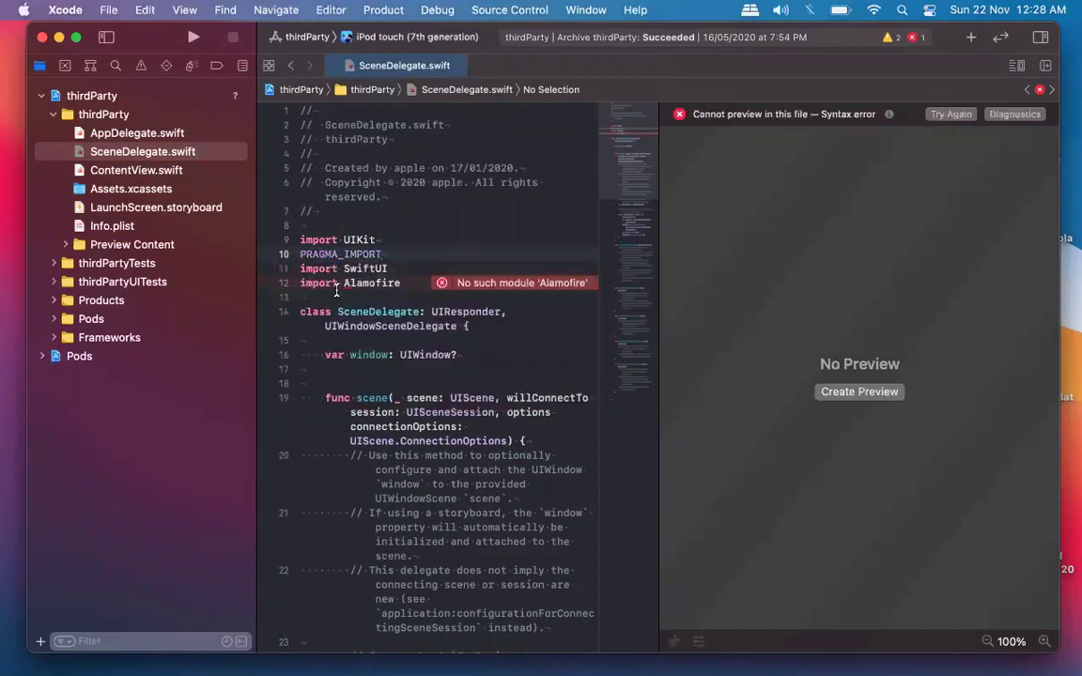
triple_click(336, 285)
key("BackSpace")
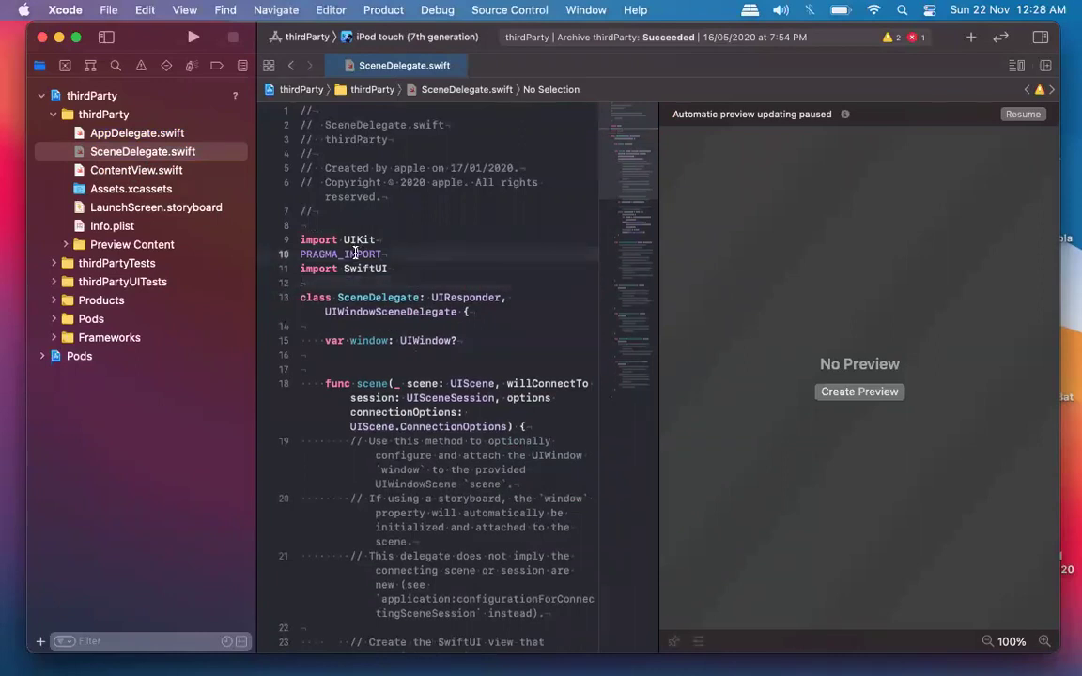
triple_click(355, 254)
key("BackSpace")
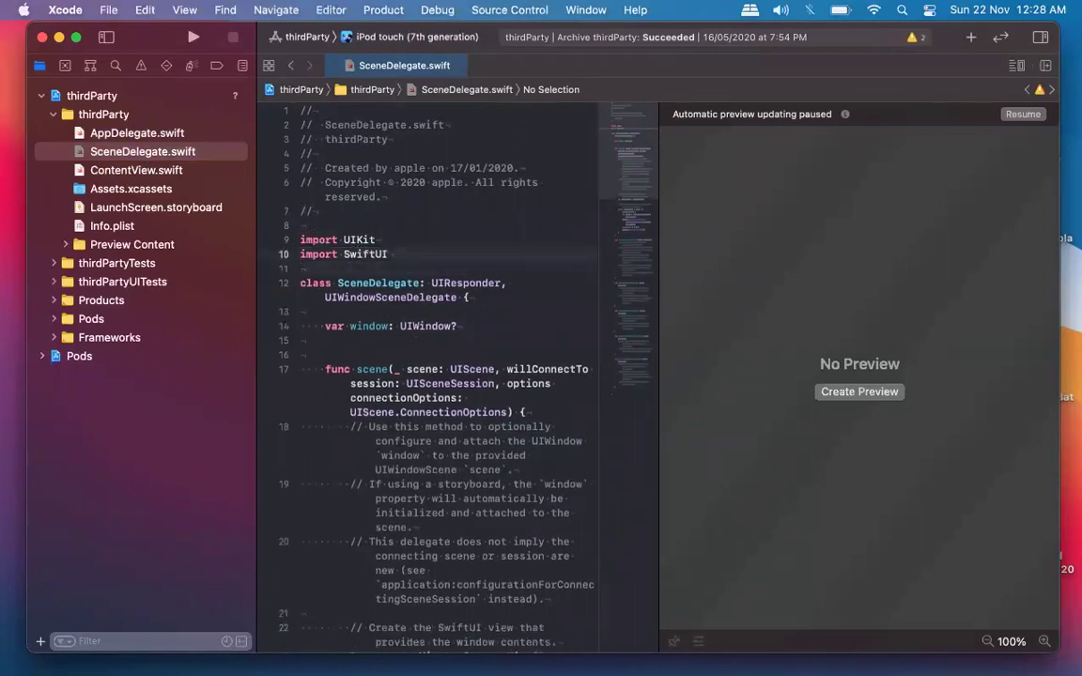
Write 'import ARKit' via autocompletion and open the ARKit module's actions.
type("import")
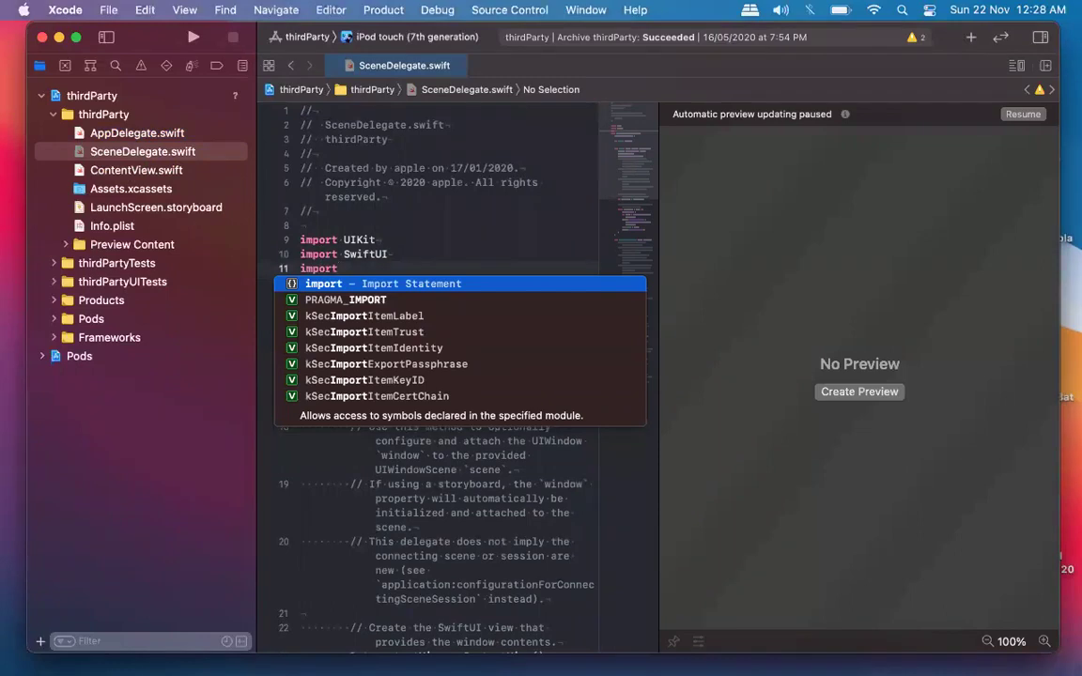
key("Return")
type("AR")
key("Return")
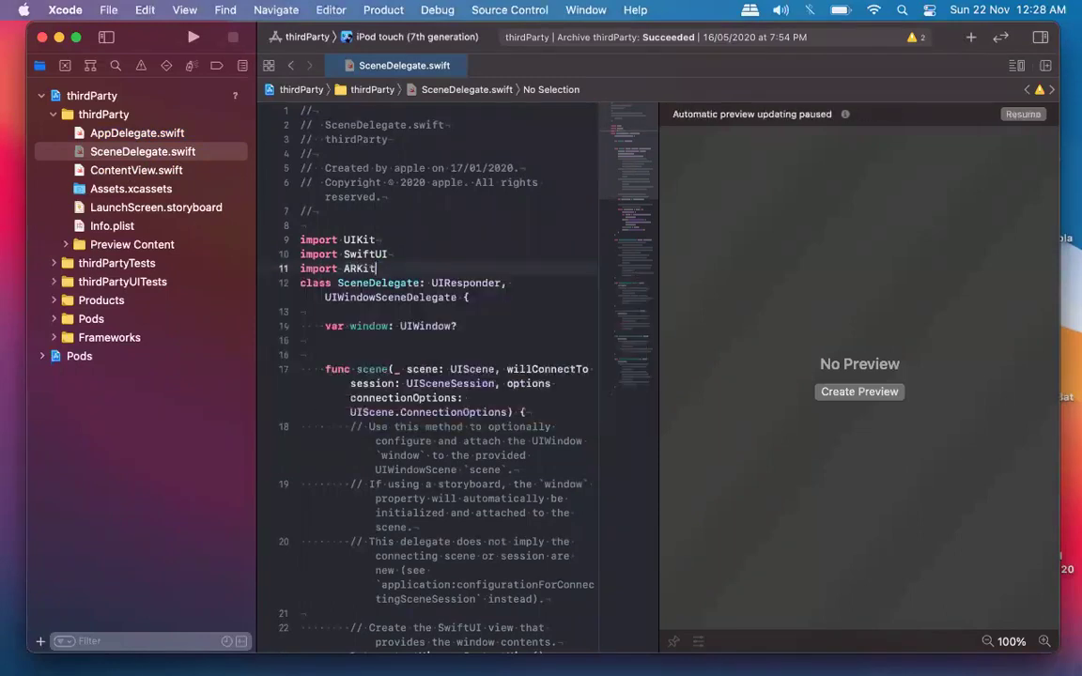
key("Return")
left_click(358, 269)
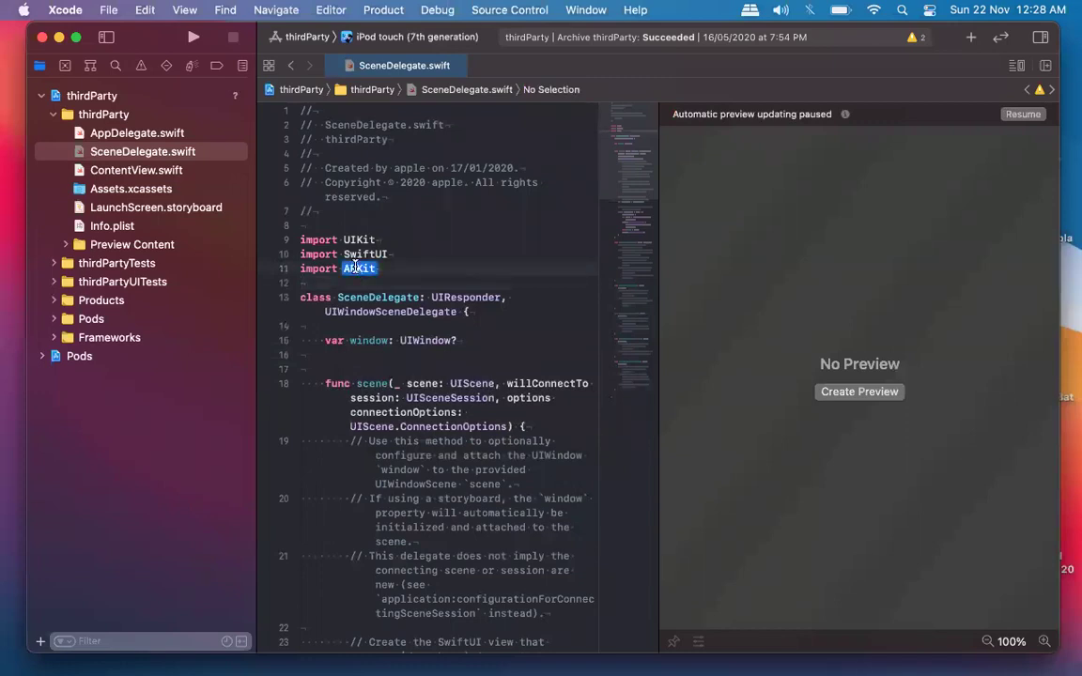
left_click(359, 268, "super")
Jump to the ARKit module definition and switch the editor to Show Editor Only.
left_click(371, 333)
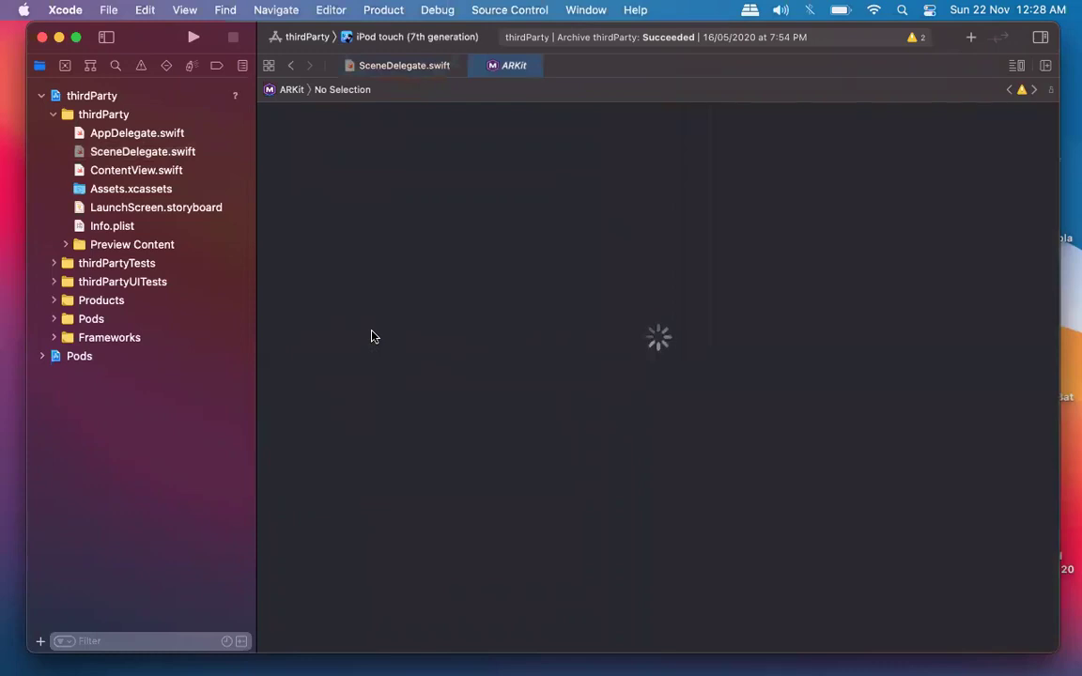
left_click(1019, 68)
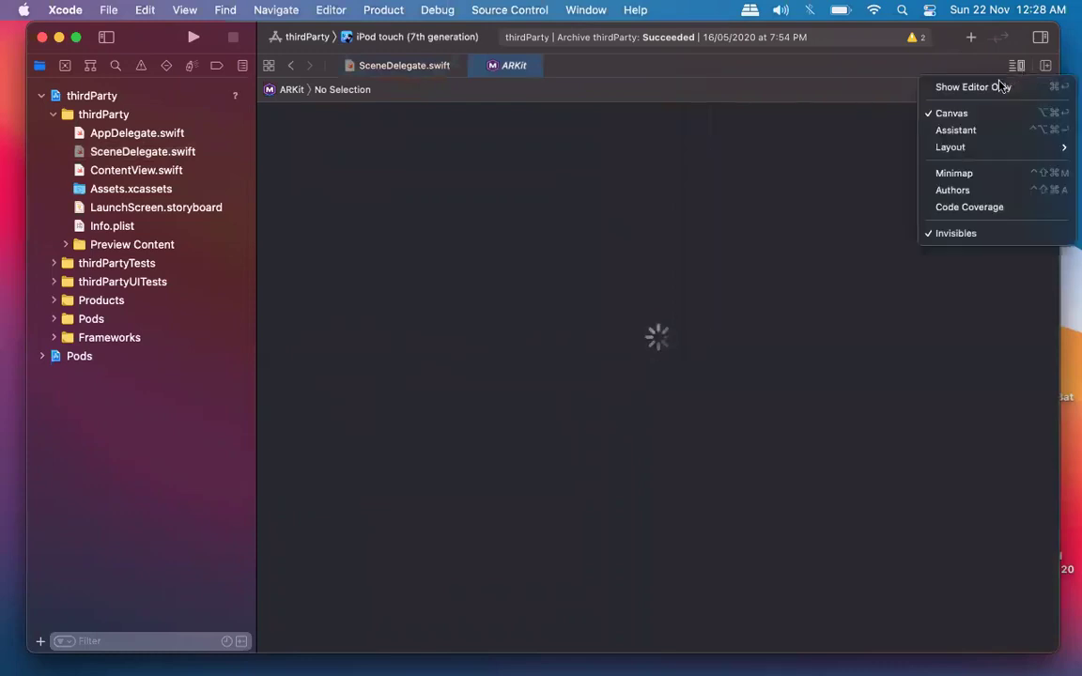
left_click(998, 87)
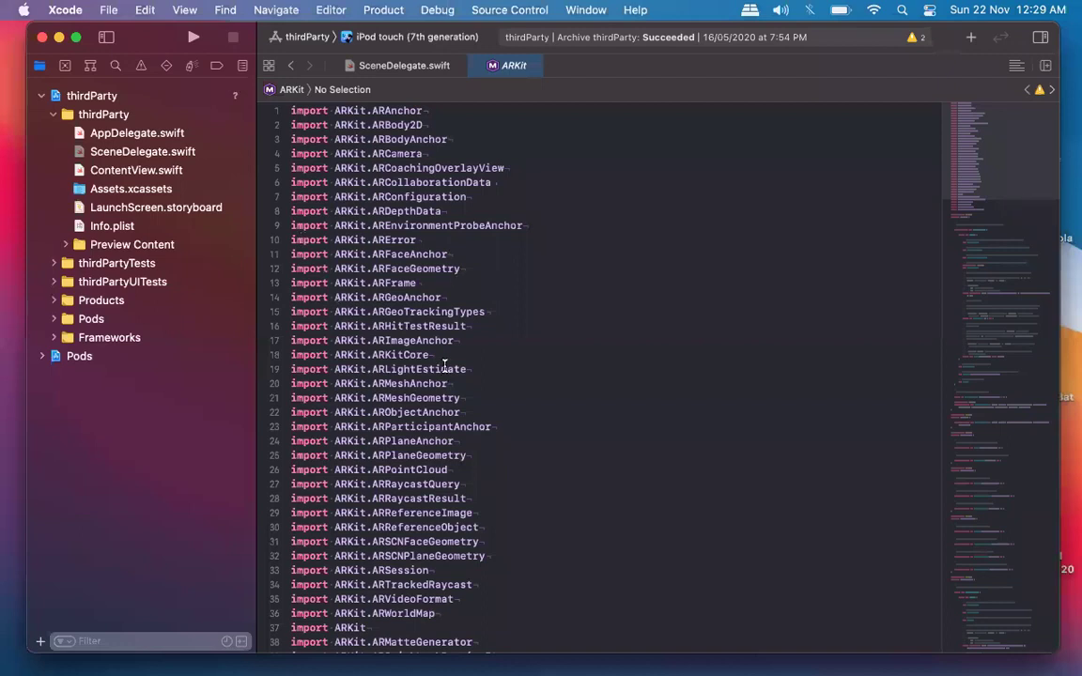
Scroll through the generated ARKit interface and return to the top.
scroll(445, 366, "down", 5)
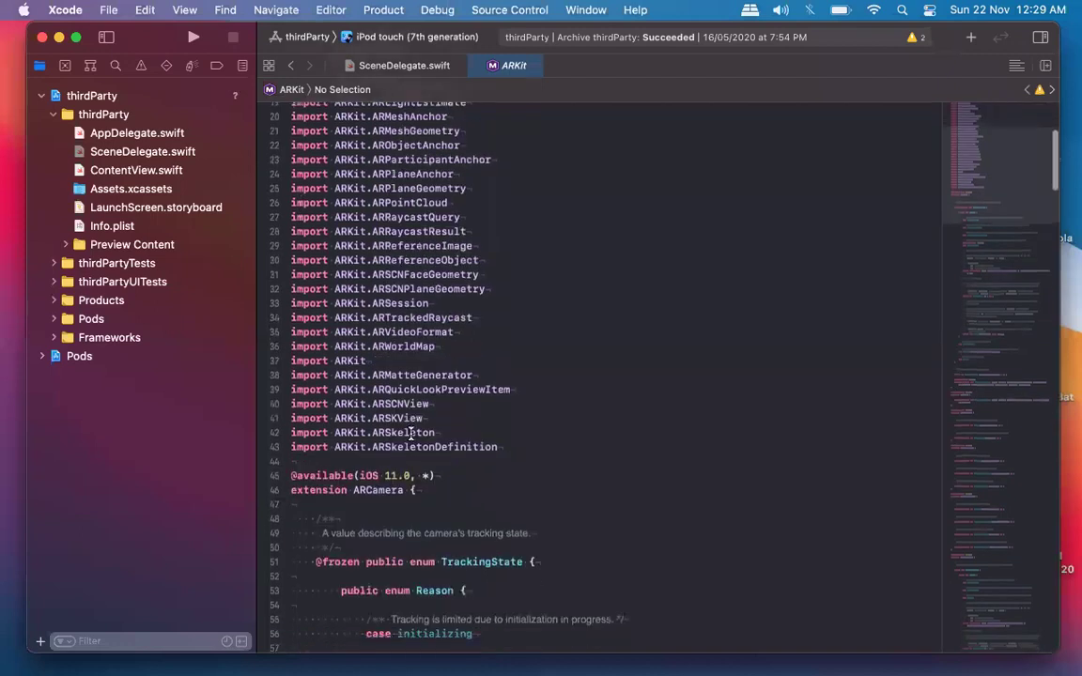
scroll(411, 433, "down", 3)
scroll(410, 433, "up", 5)
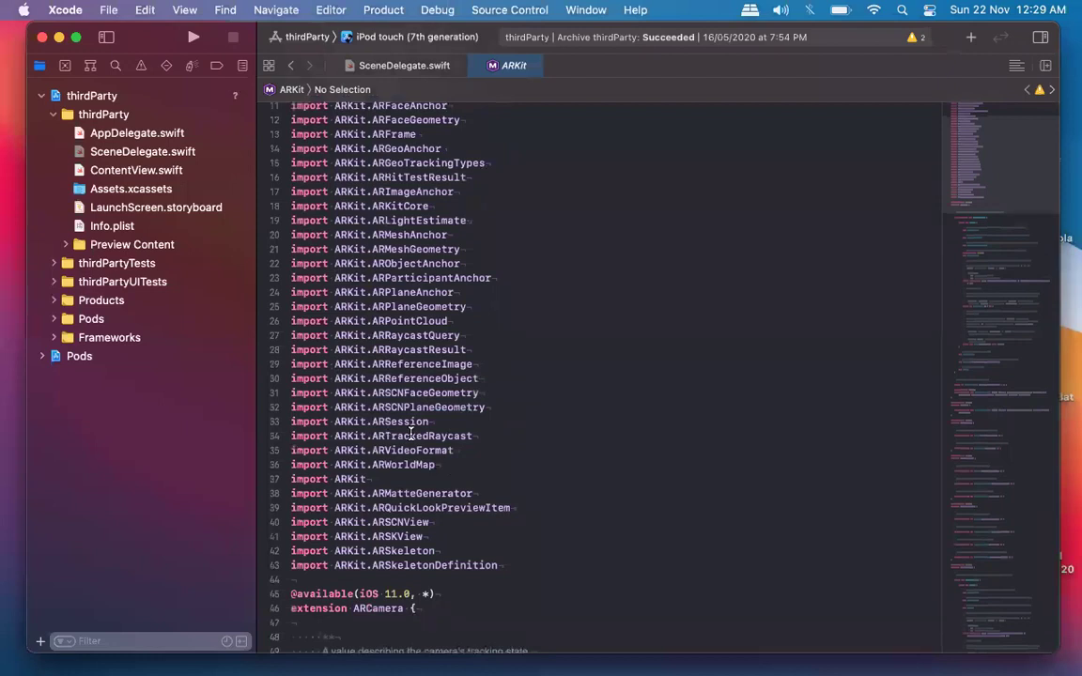
scroll(411, 433, "down", 10)
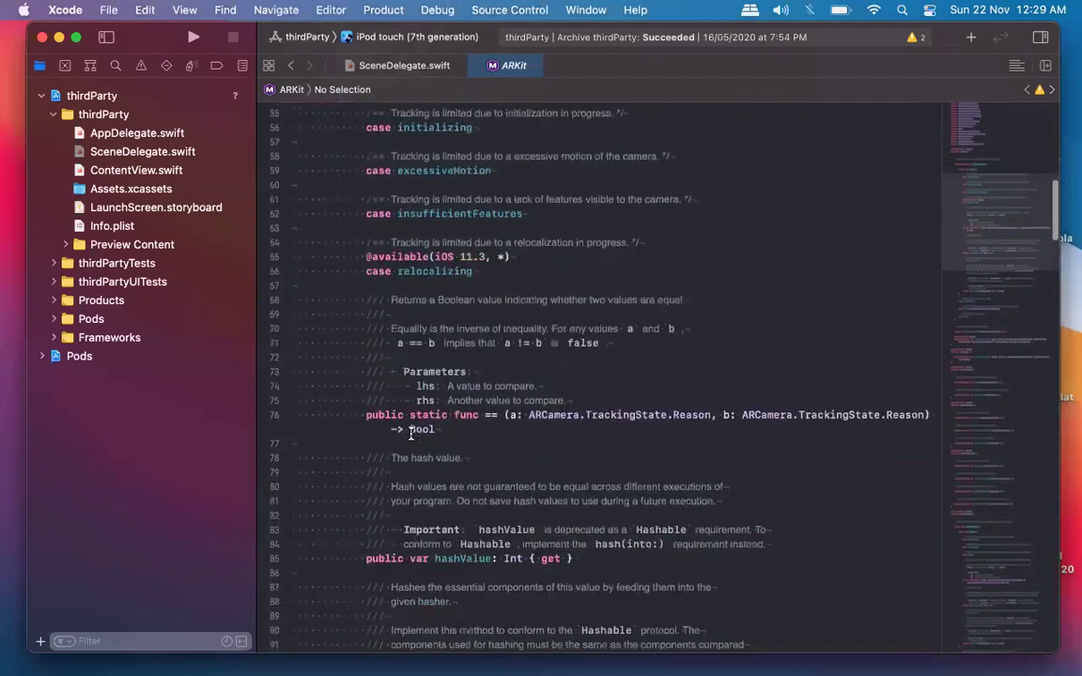
scroll(411, 433, "down", 10)
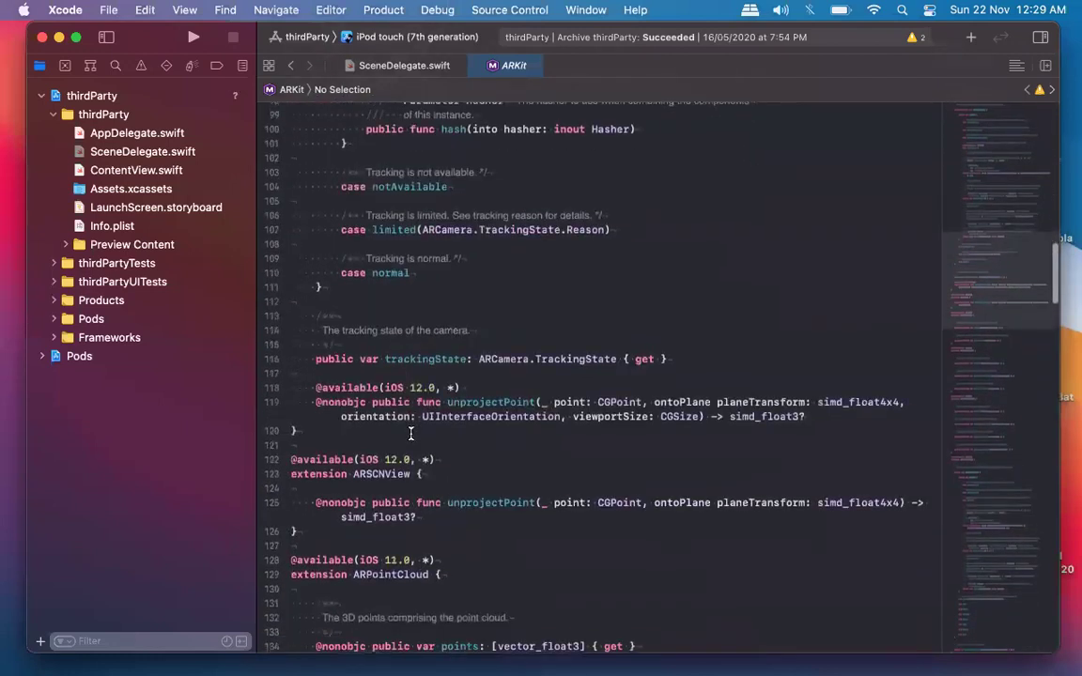
scroll(411, 433, "down", 12)
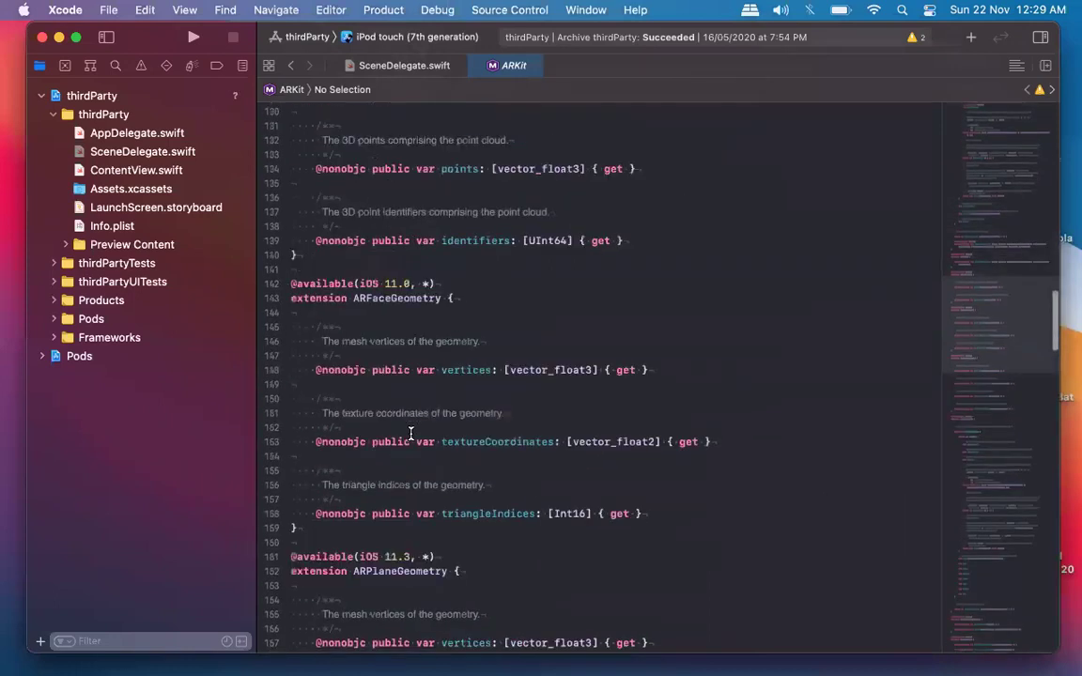
scroll(410, 433, "up", 20)
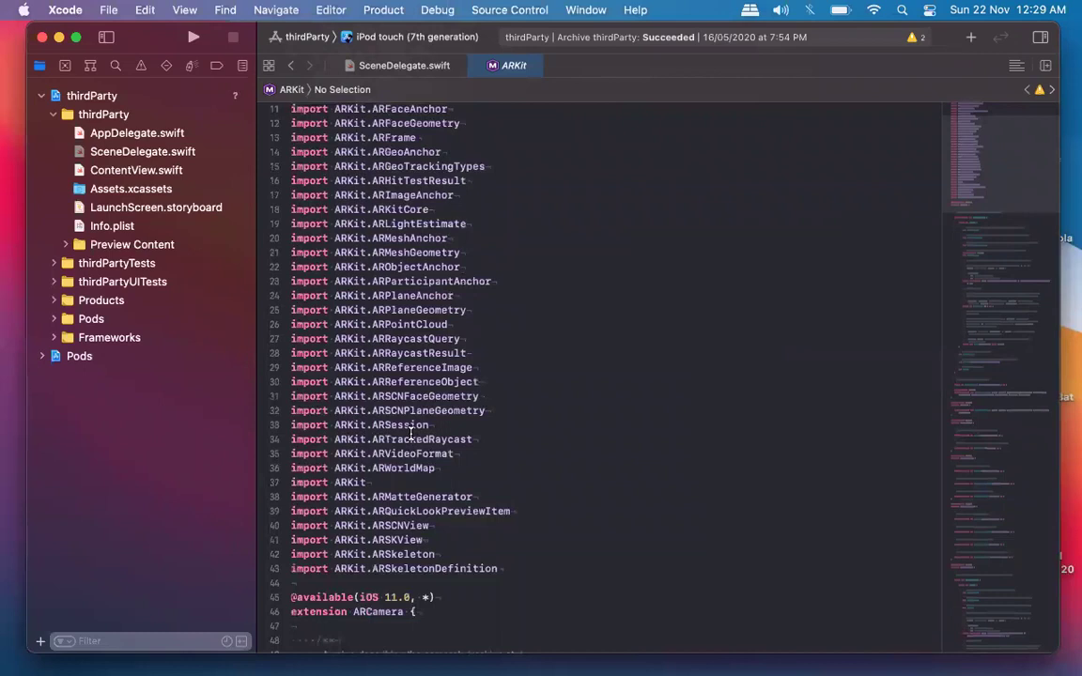
scroll(411, 433, "down", 12)
scroll(410, 433, "down", 15)
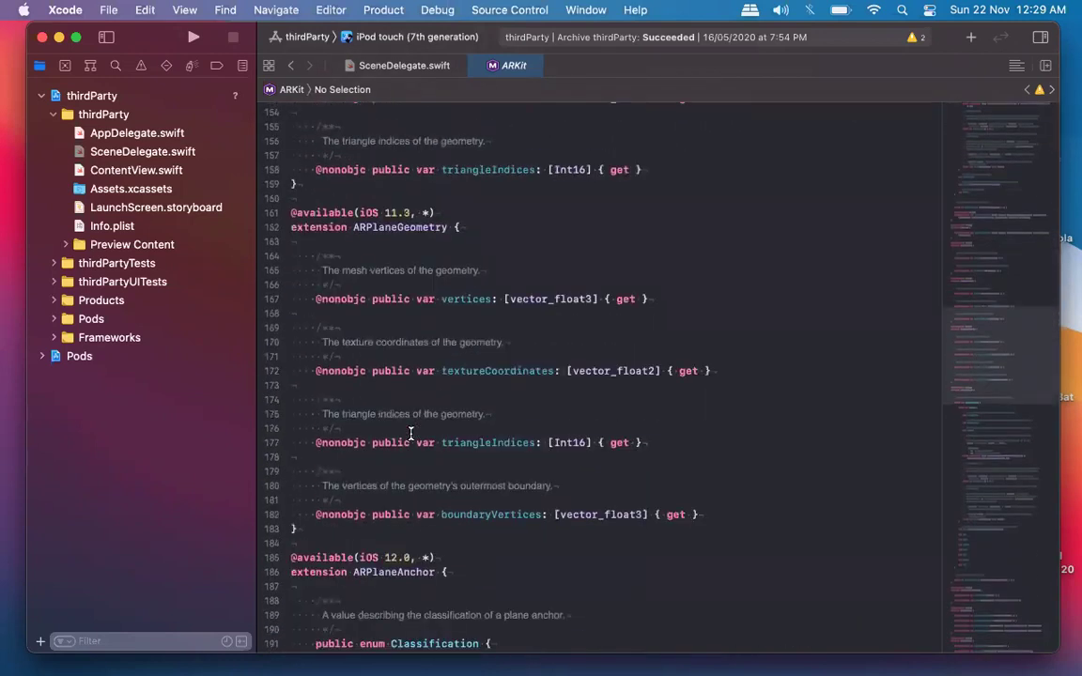
scroll(411, 433, "down", 2)
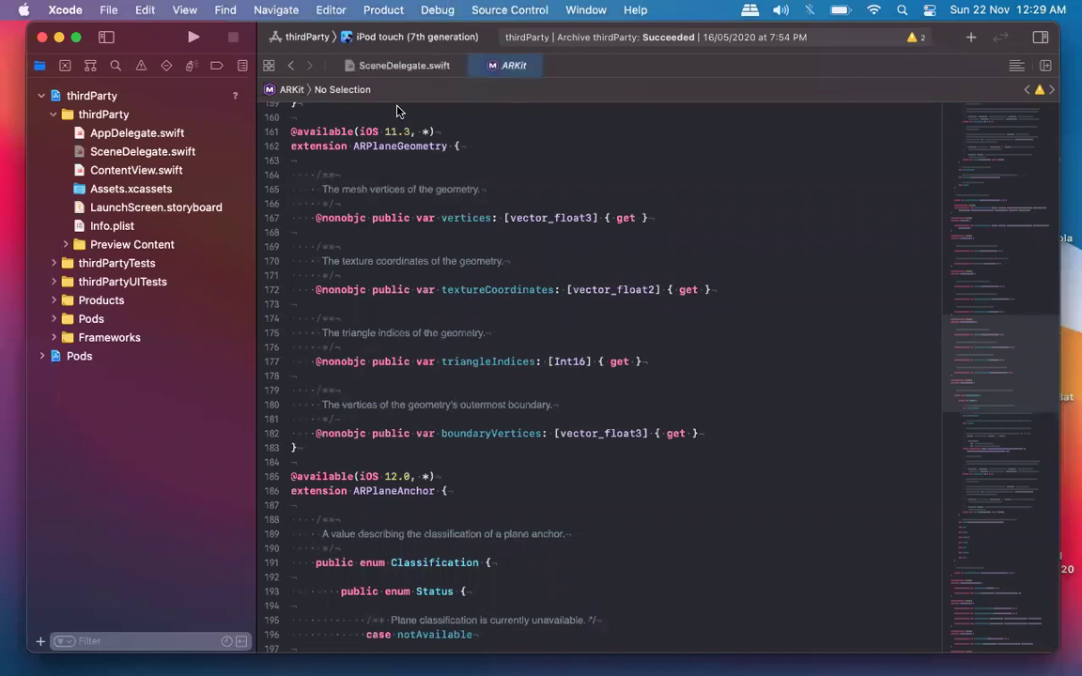
scroll(601, 273, "up", 20)
scroll(602, 273, "down", 10)
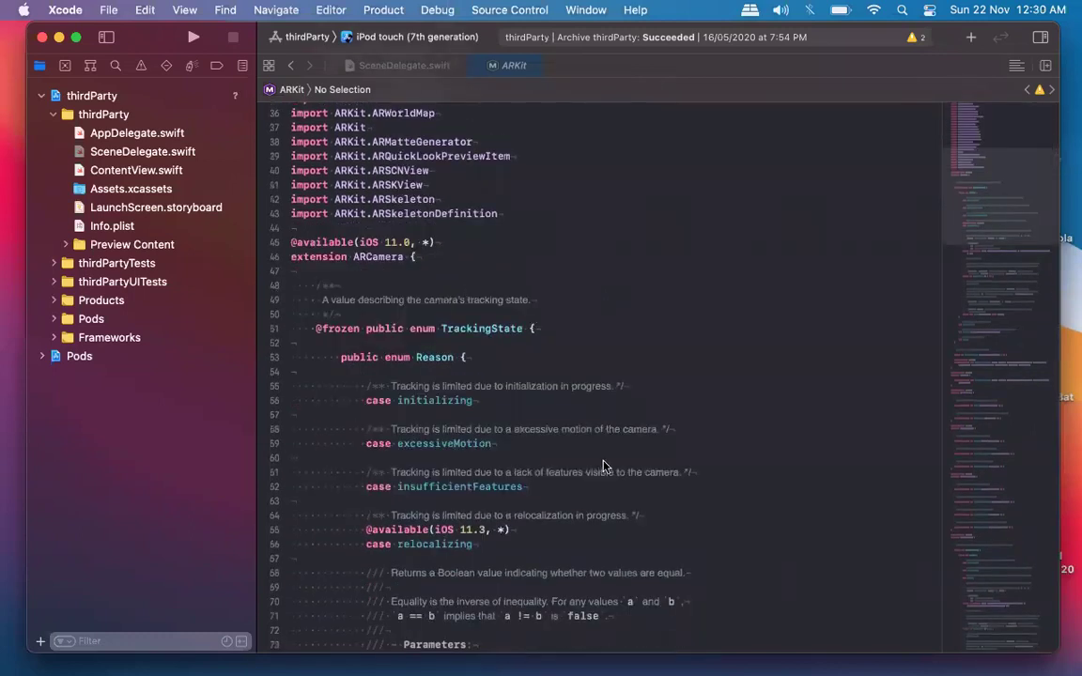
scroll(604, 466, "up", 10)
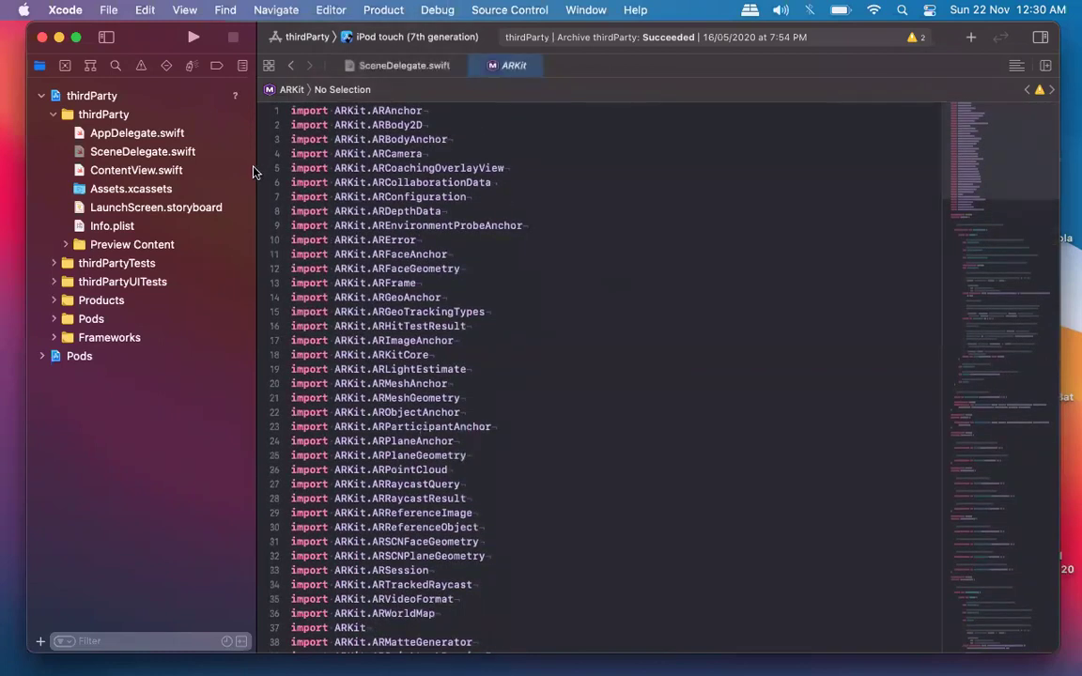
Drag the navigator splitter left past thirdPartyUITests to widen the ARKit editor.
left_click(240, 280)
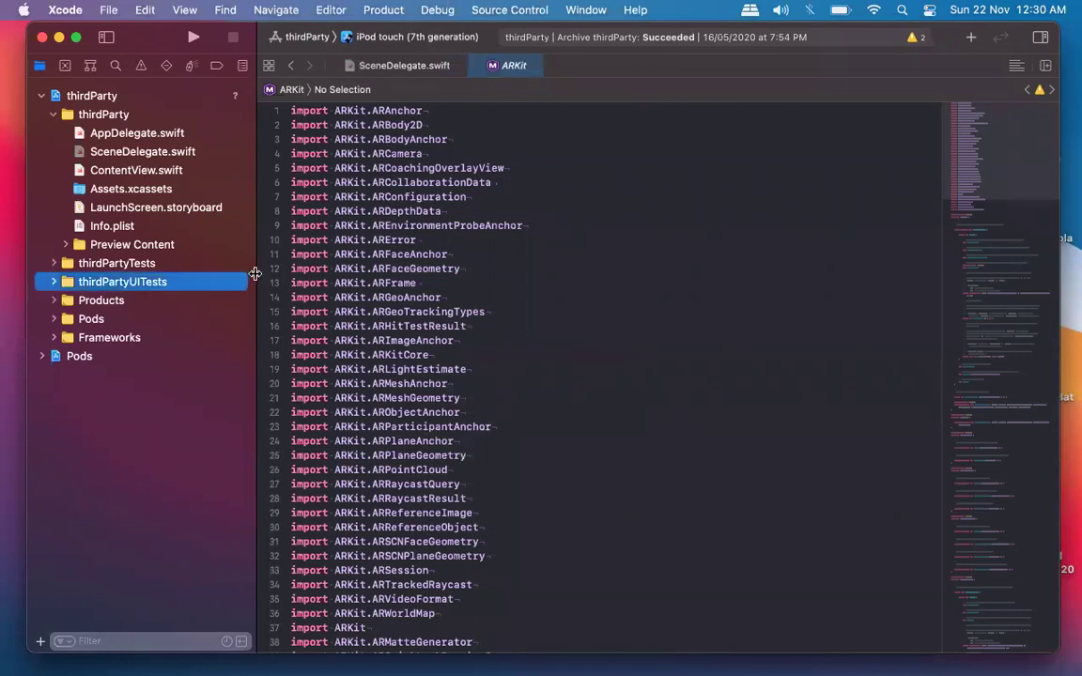
left_click_drag(255, 273, 222, 272)
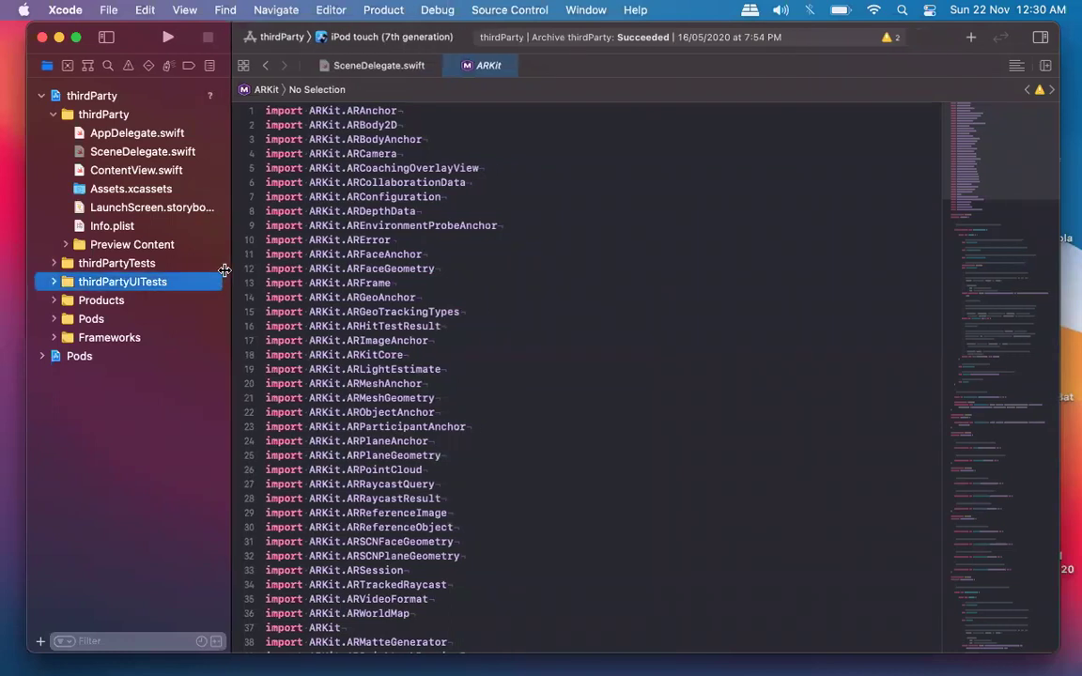
left_click(625, 316)
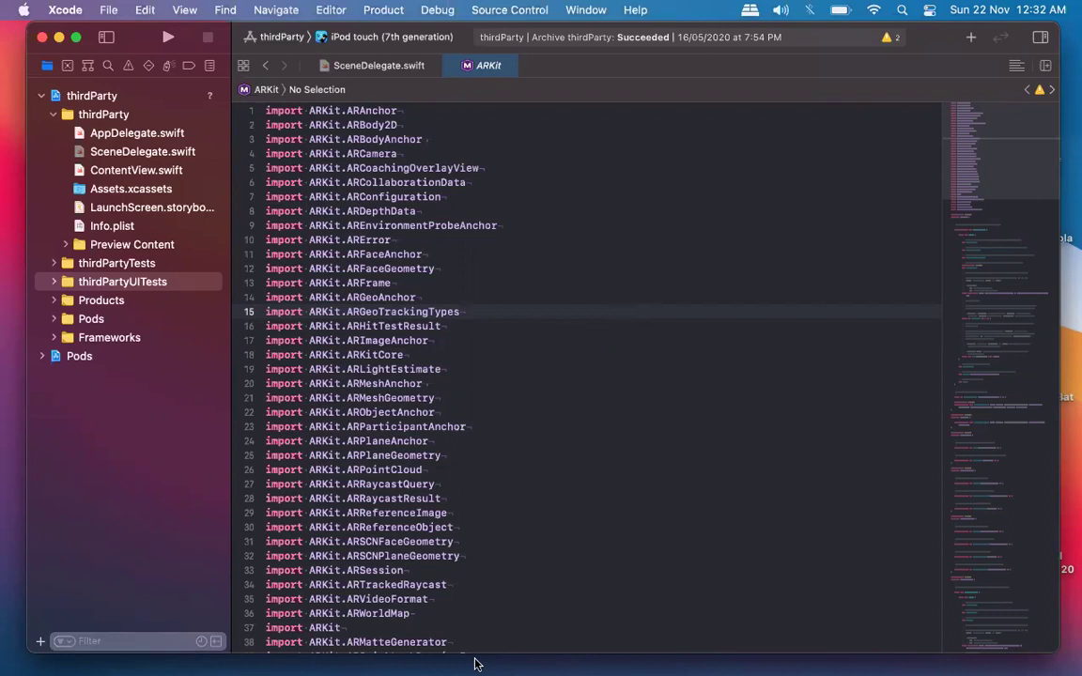
mouse_move(477, 662)
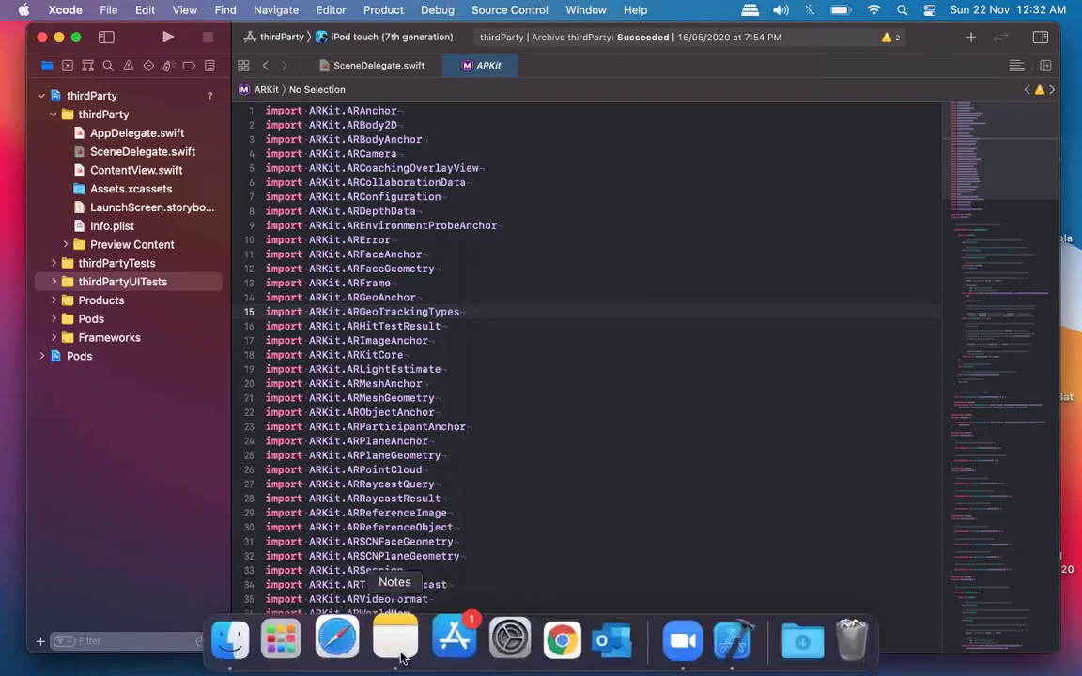
left_click(396, 641)
left_click(101, 91)
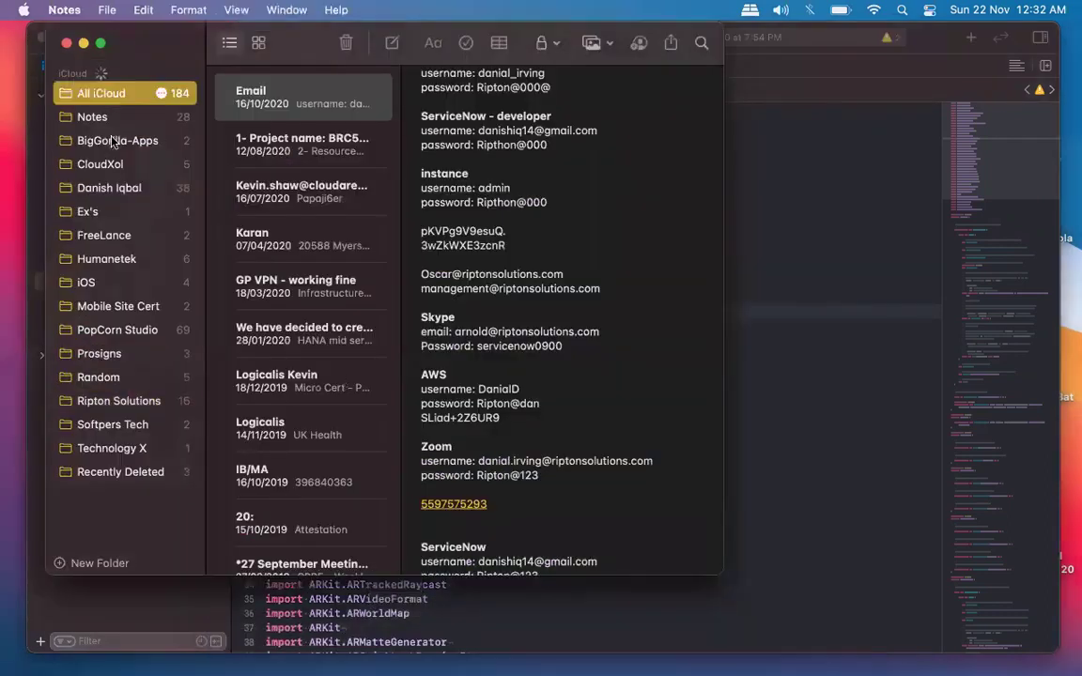
left_click(111, 141)
left_click(103, 162)
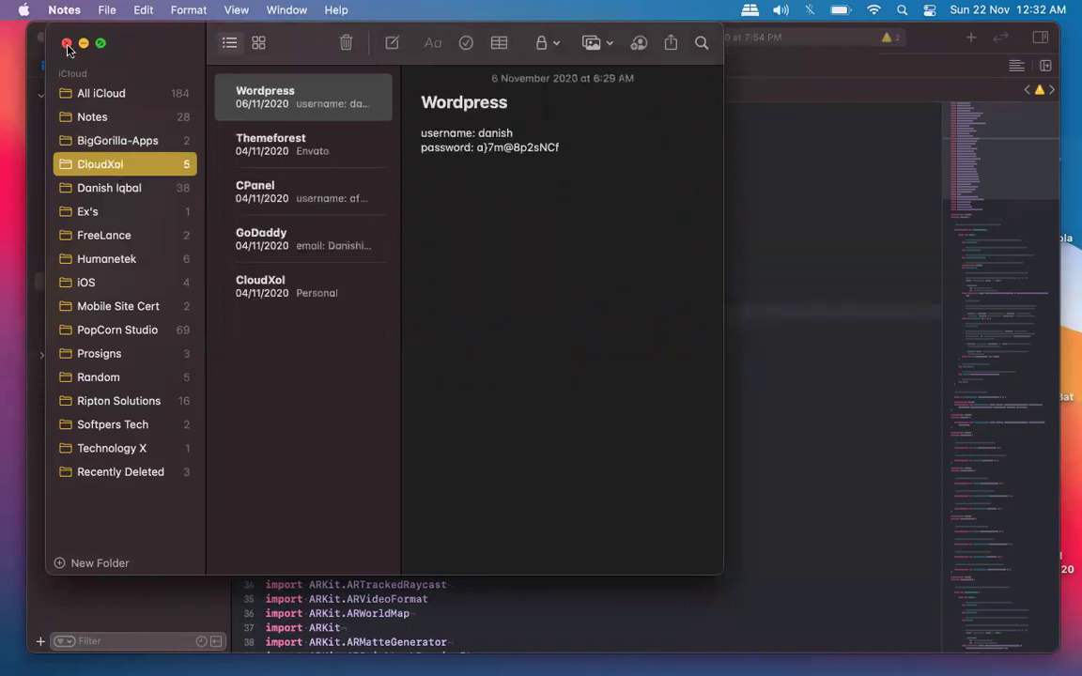
left_click(66, 43)
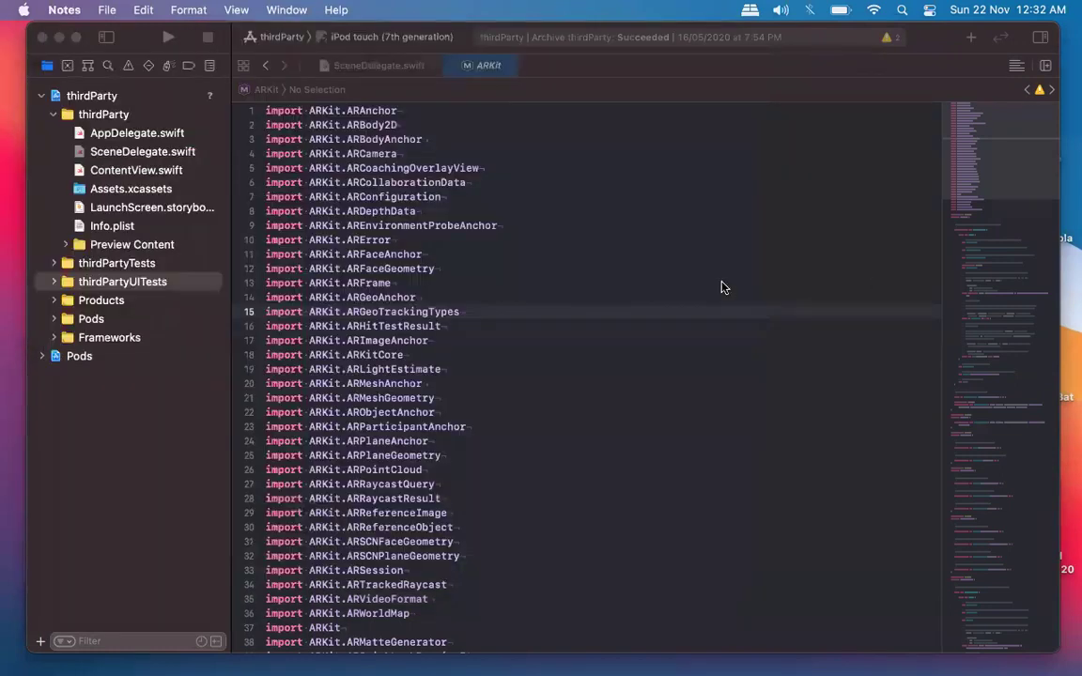
left_click(721, 288)
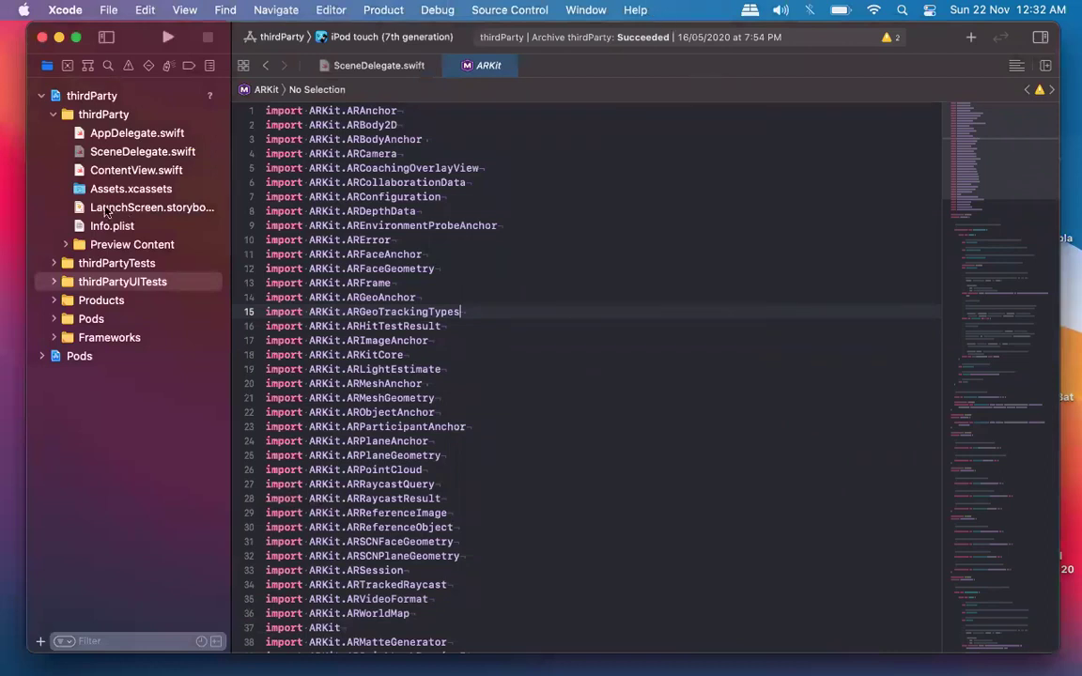
scroll(600, 437, "down", 20)
scroll(600, 437, "up", 20)
mouse_move(378, 652)
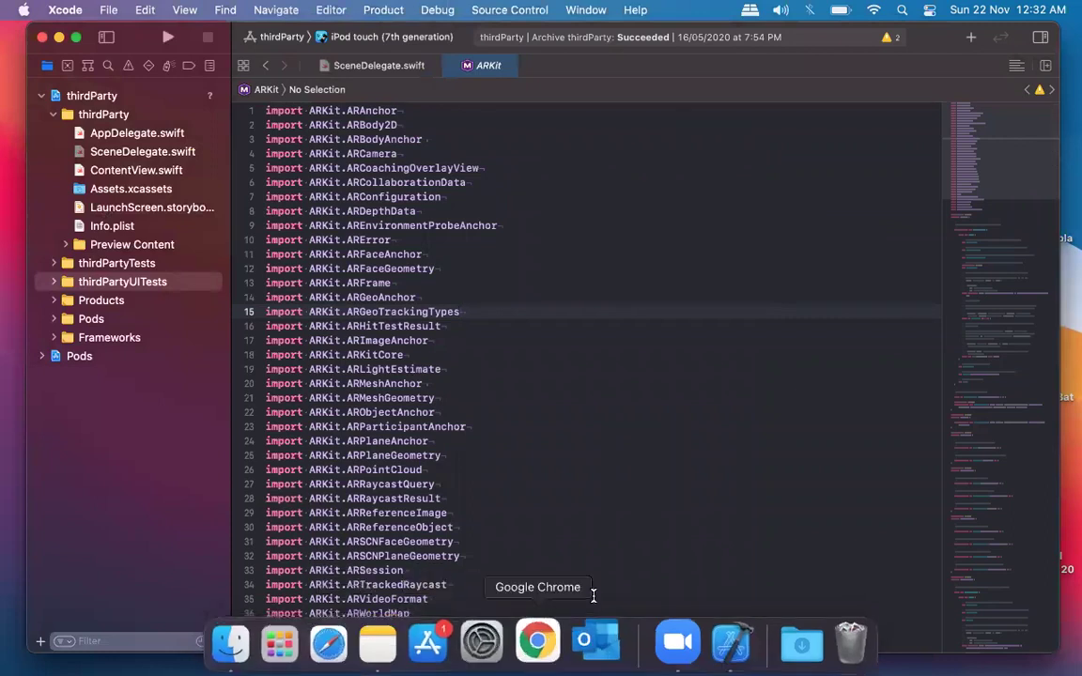
Search Chrome for 'online notepad' and open the RapidTables notepad result in a new tab.
left_click(541, 645)
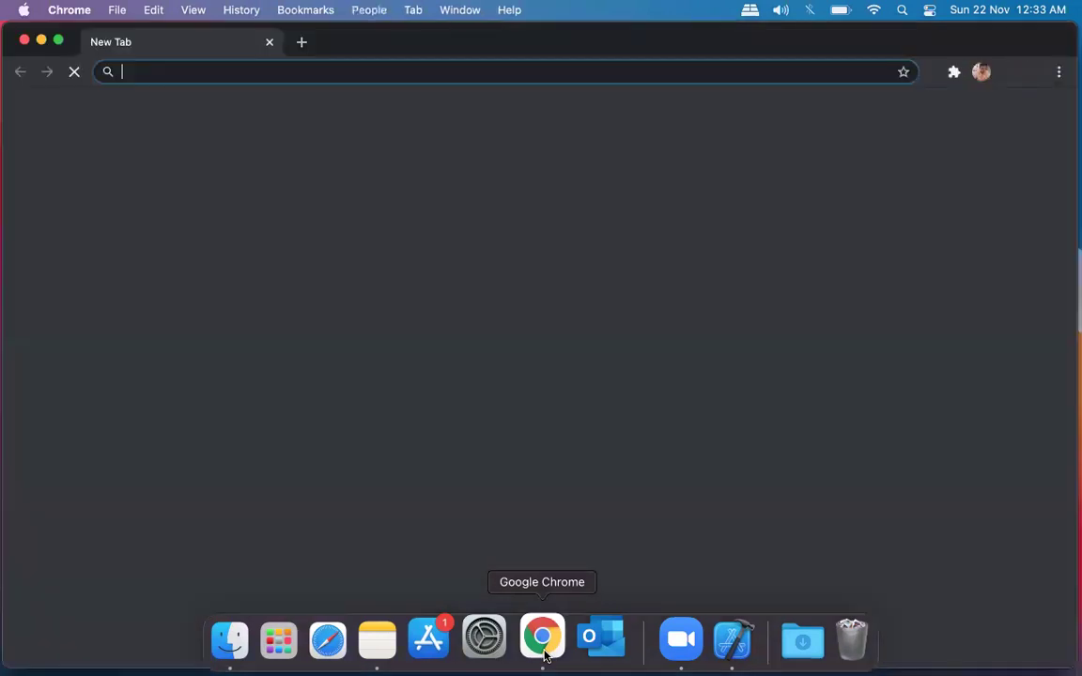
type("online notepad")
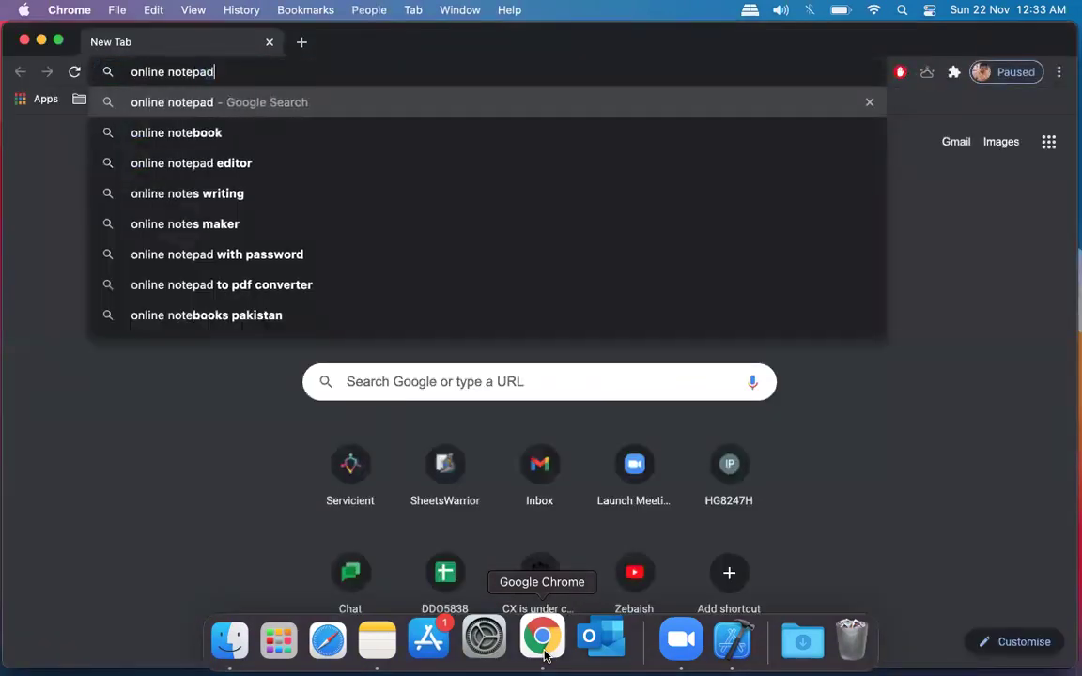
key("Return")
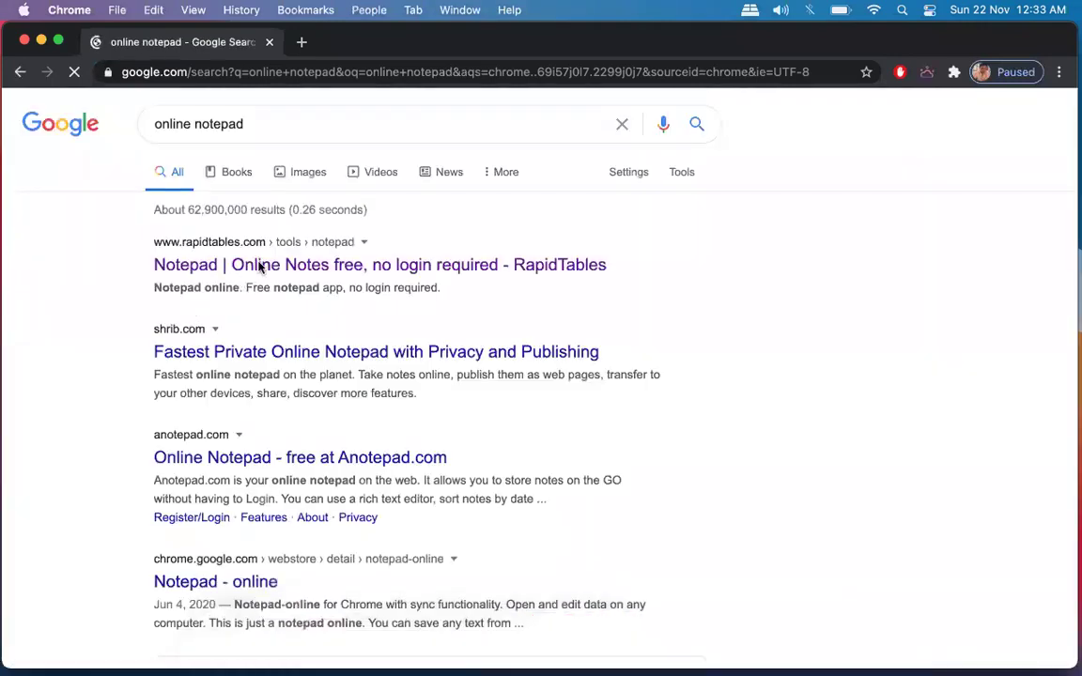
left_click(259, 267, "super")
left_click(320, 43)
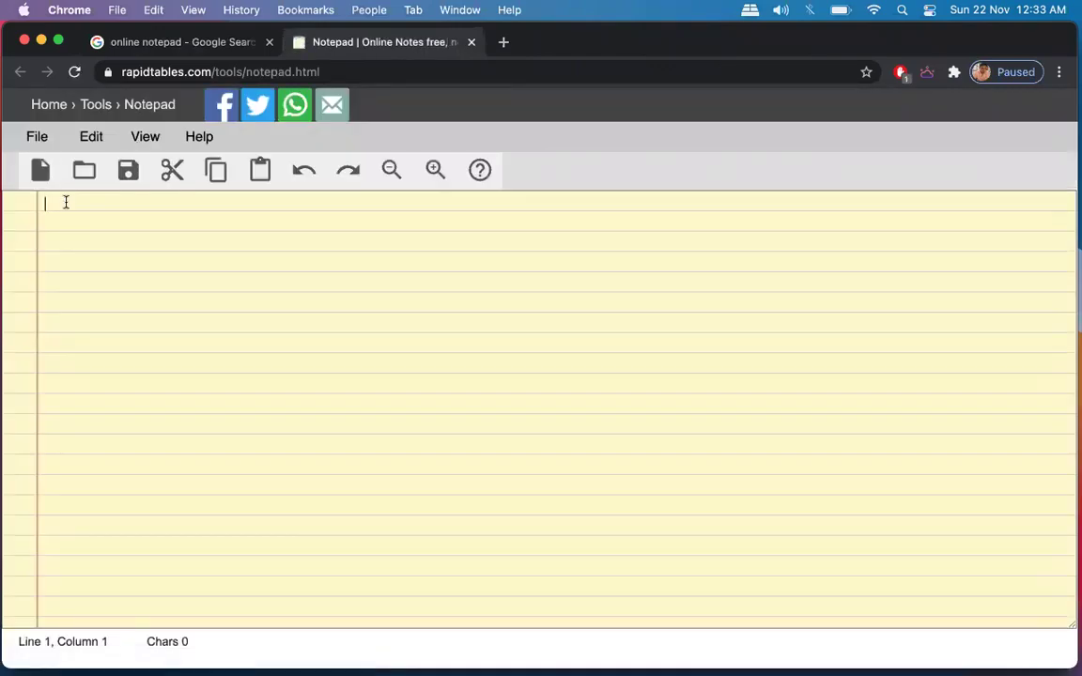
Type the title 'Third Part Libraries Integration Methods in IOS' in the notepad.
type("T")
type("hird poar")
type("d")
key("BackSpace")
key("BackSpace")
key("BackSpace")
key("BackSpace")
key("BackSpace")
type("Part Libari")
key("BackSpace")
key("BackSpace")
key("BackSpace")
type("raries Integration")
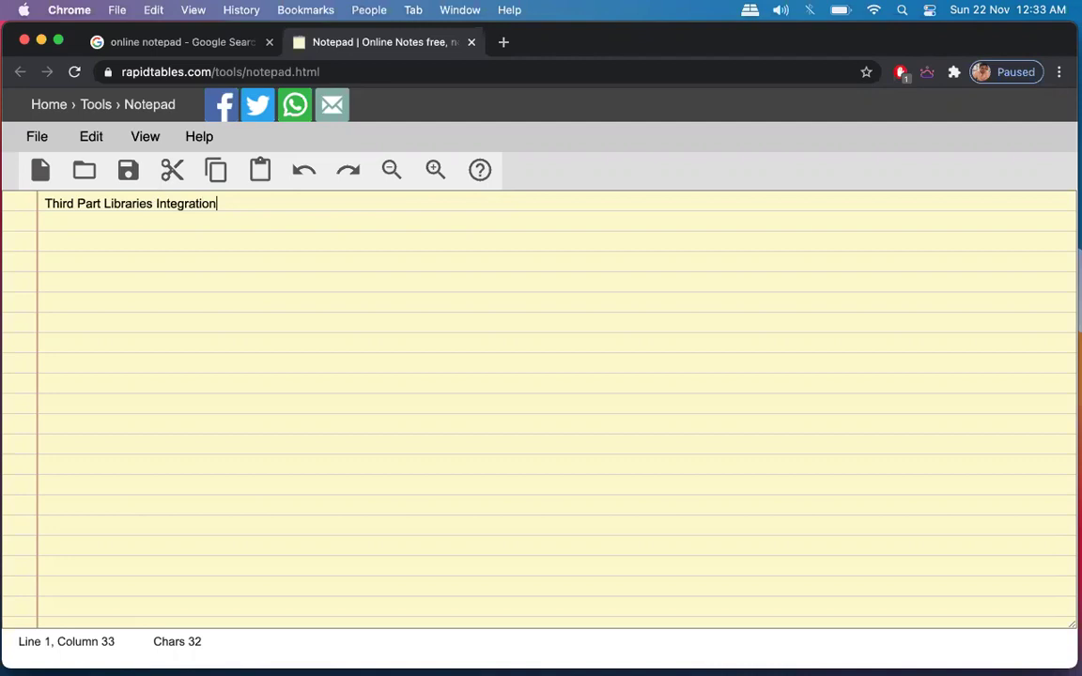
type(" Methods in IOS")
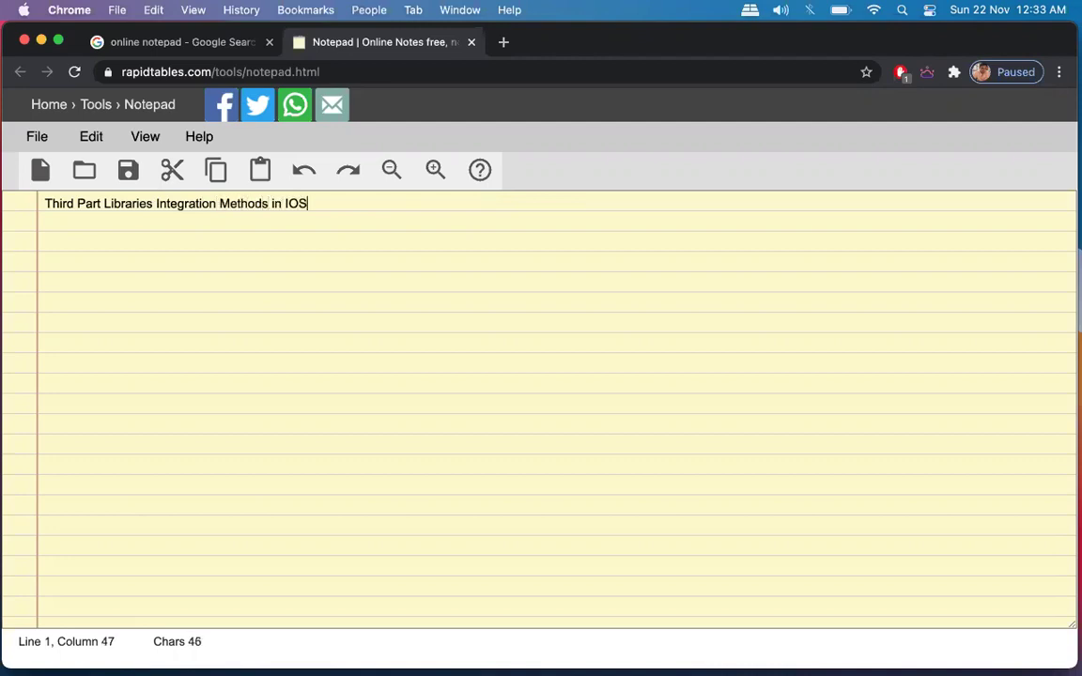
Add item 1 'Manually' and an empty item 2 below the title, then bring zoom.us forward.
key("Return")
key("Return")
type("1. ")
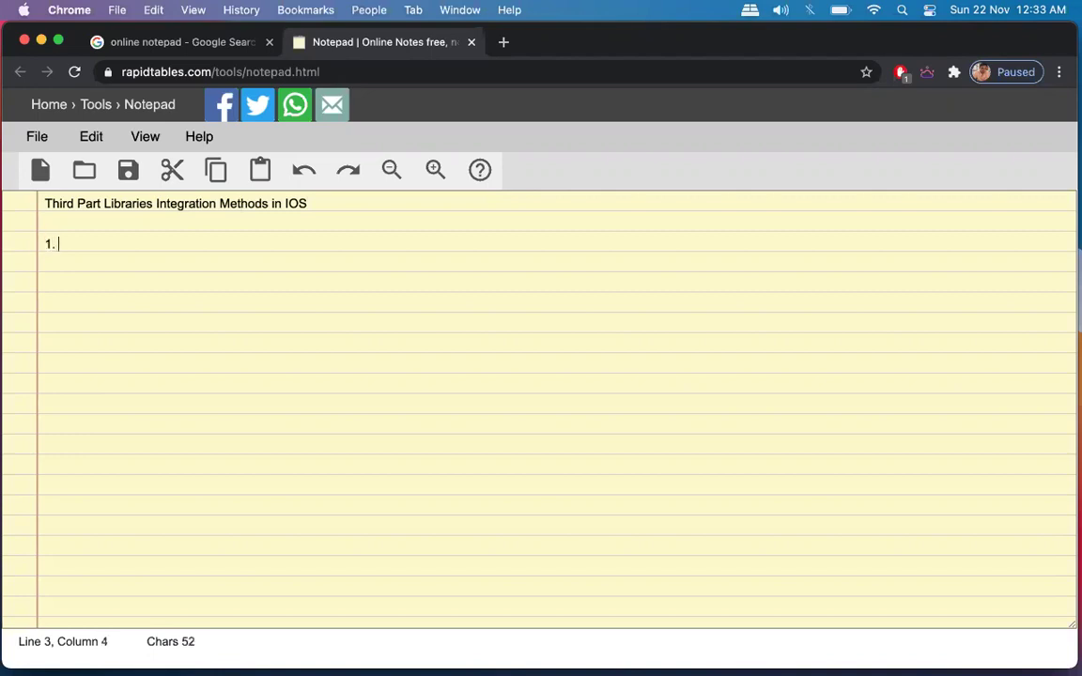
type("Manula")
key("BackSpace")
key("BackSpace")
type("al")
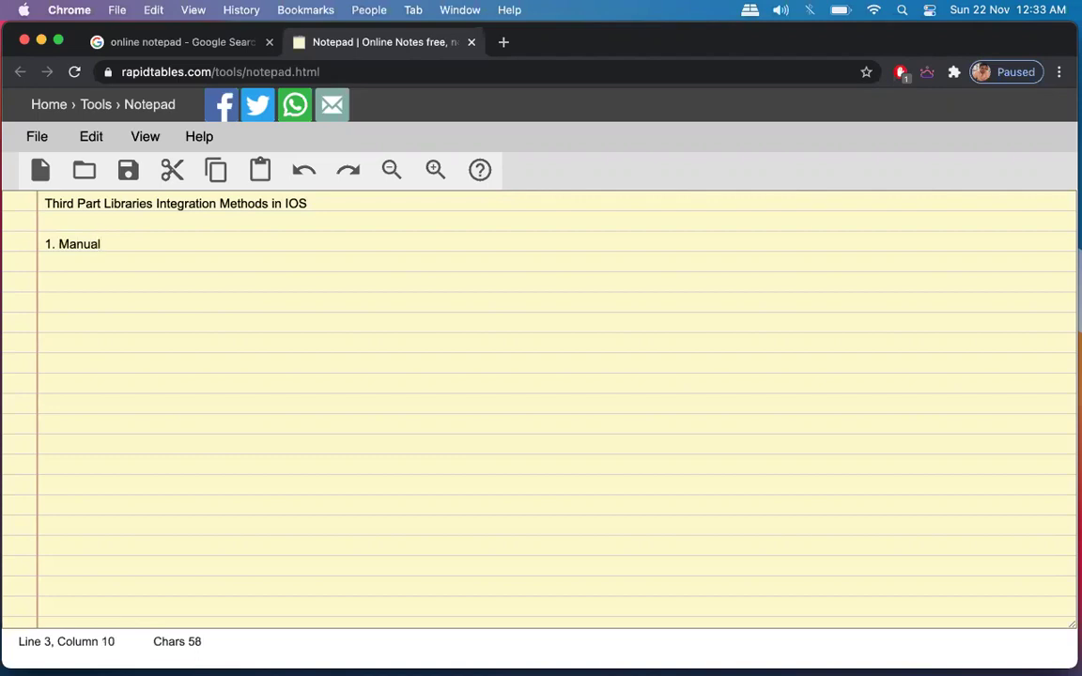
key("Return")
type("2.")
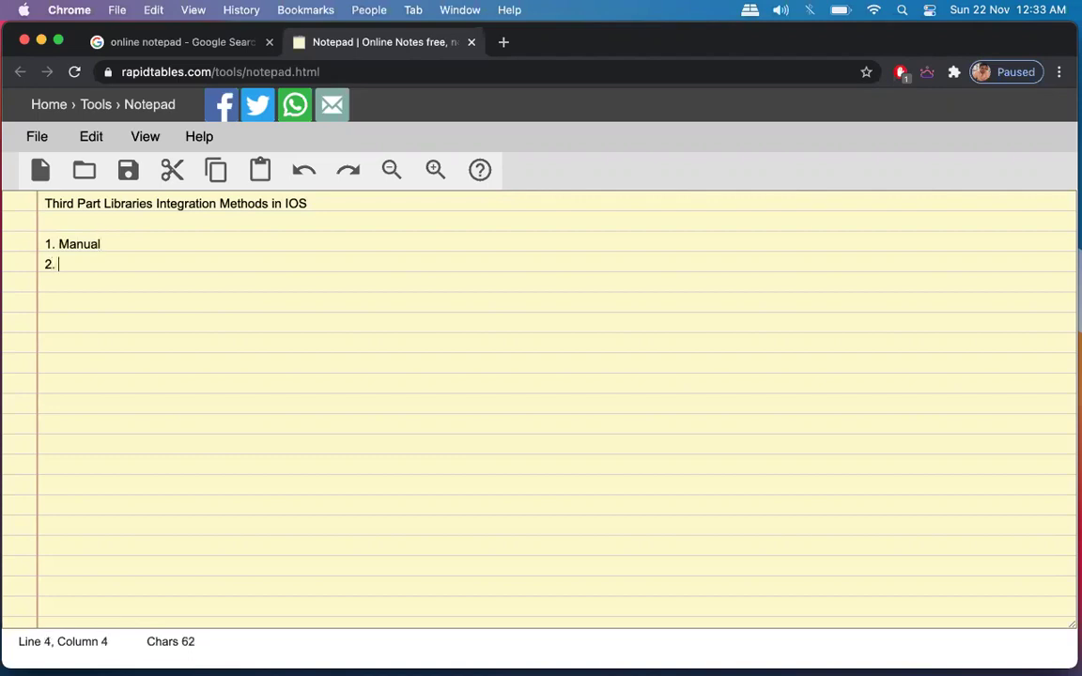
double_click(71, 238)
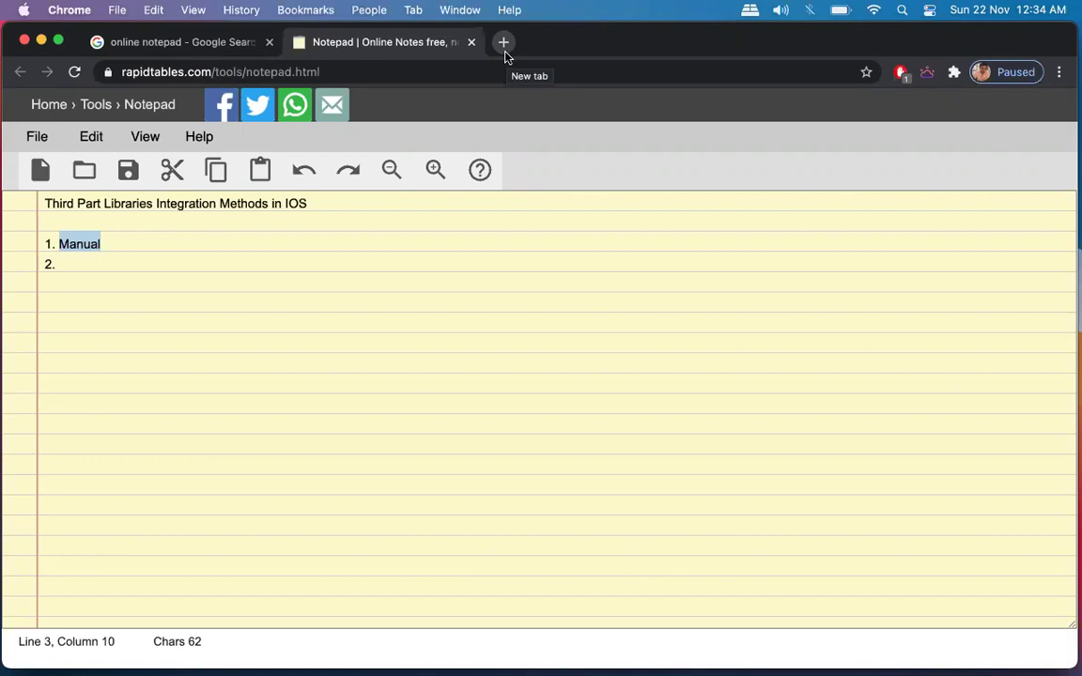
left_click(110, 247)
type("ly")
type(" 2.")
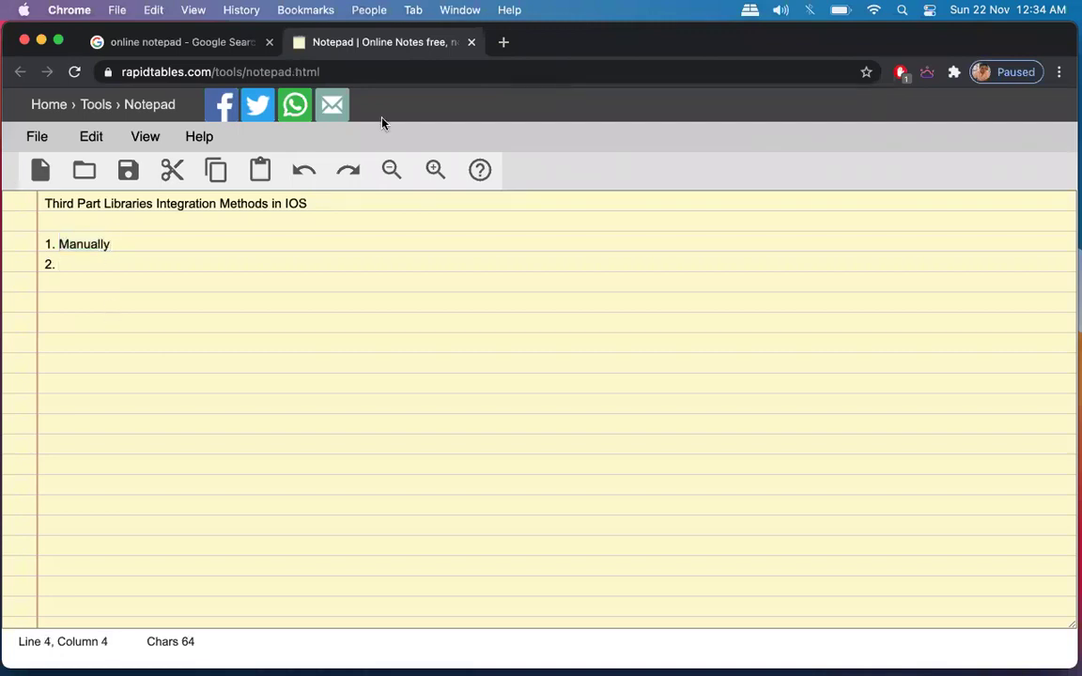
mouse_move(503, 664)
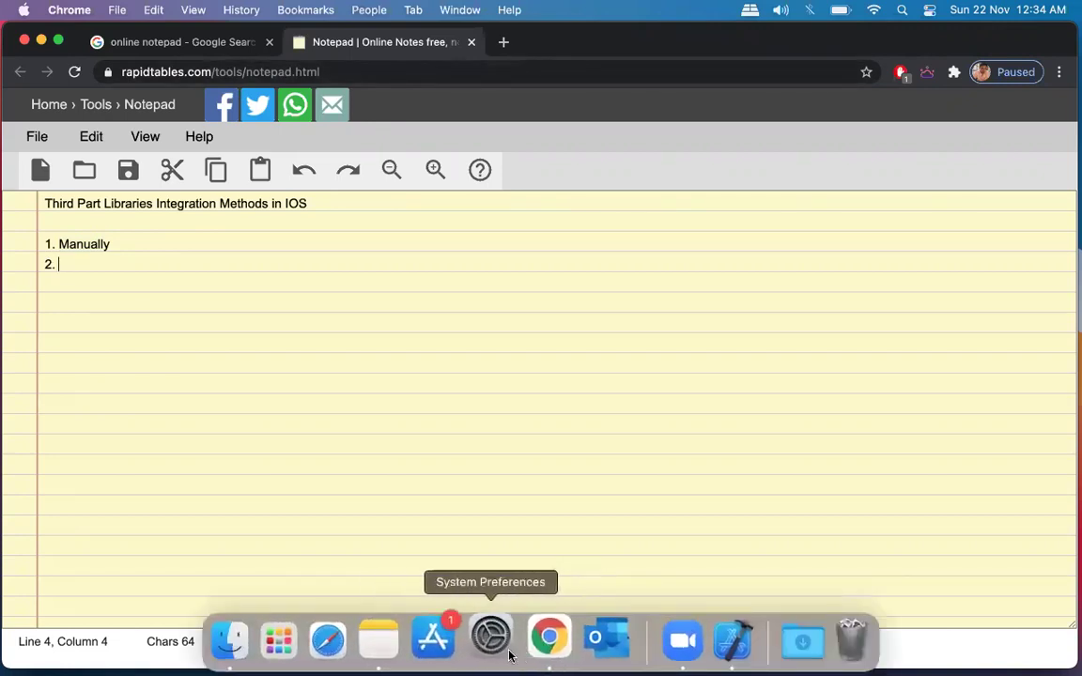
left_click(683, 641)
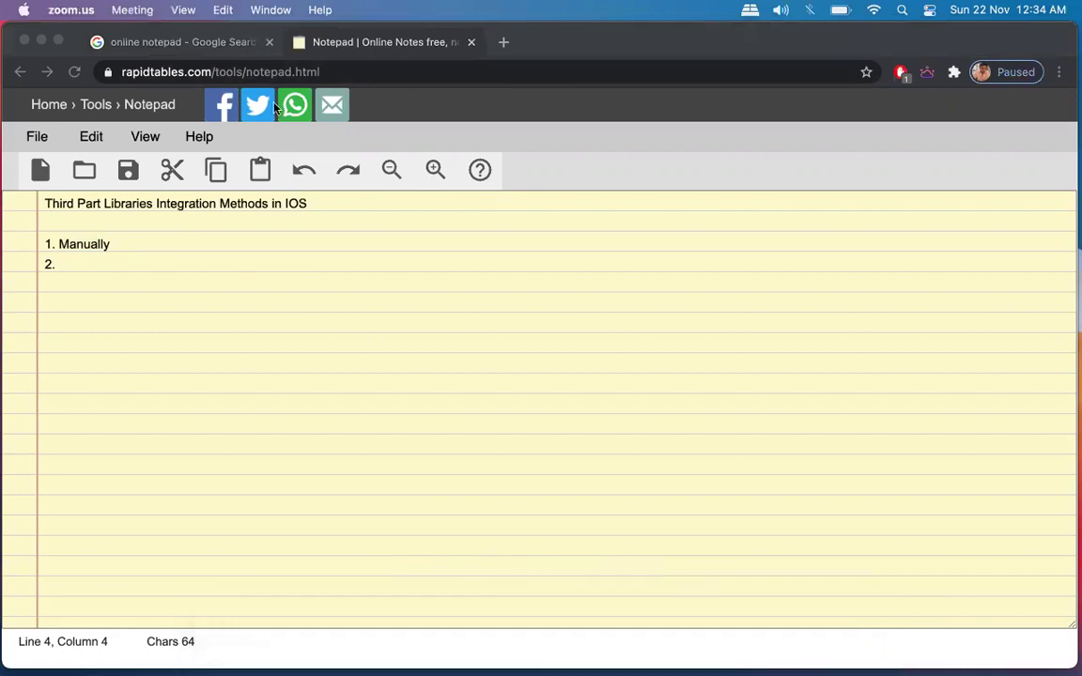
Open the thirdParty project settings and scroll to Frameworks, Libraries, and Embedded Content, then return to Chrome.
left_click(720, 642)
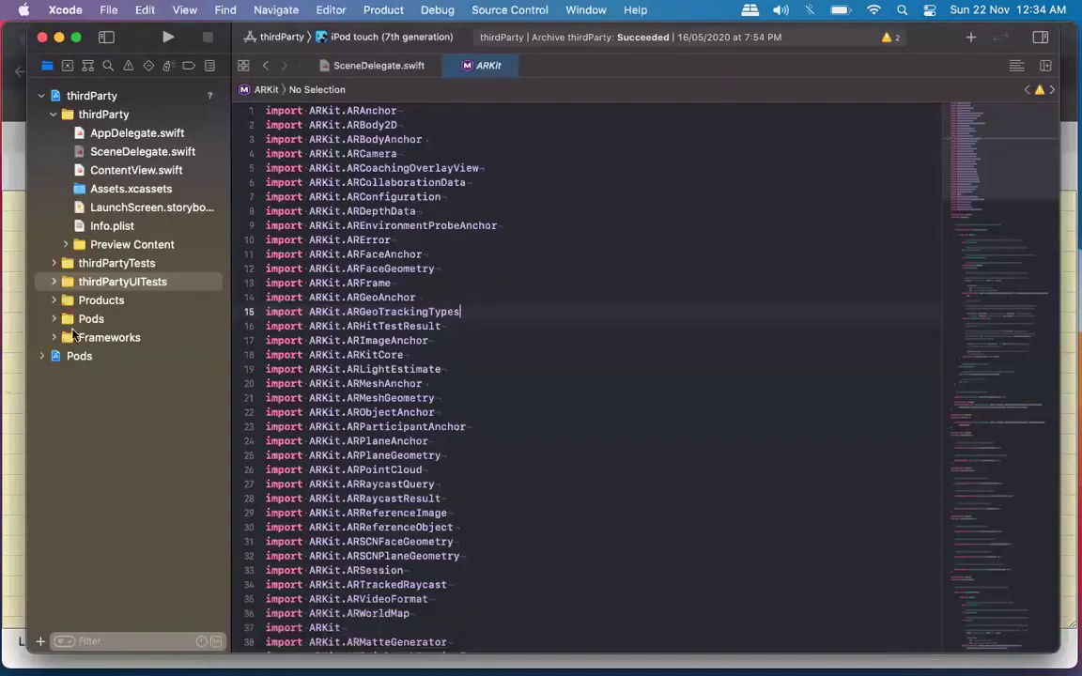
left_click(94, 337)
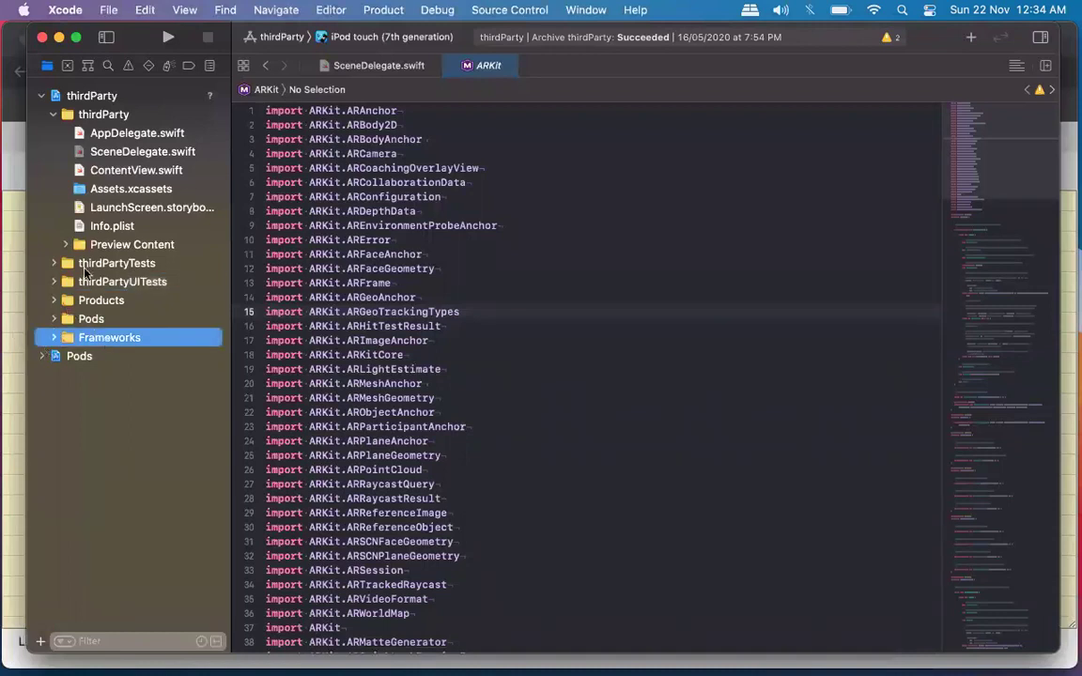
left_click(109, 322)
left_click(107, 336)
left_click(91, 98)
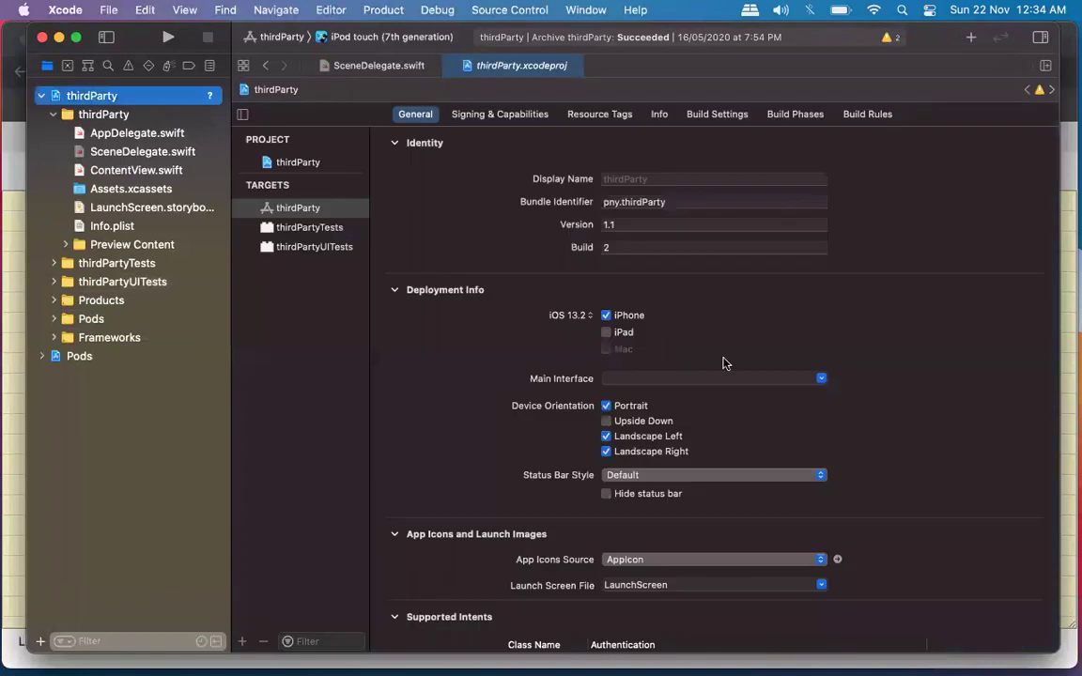
scroll(722, 363, "down", 8)
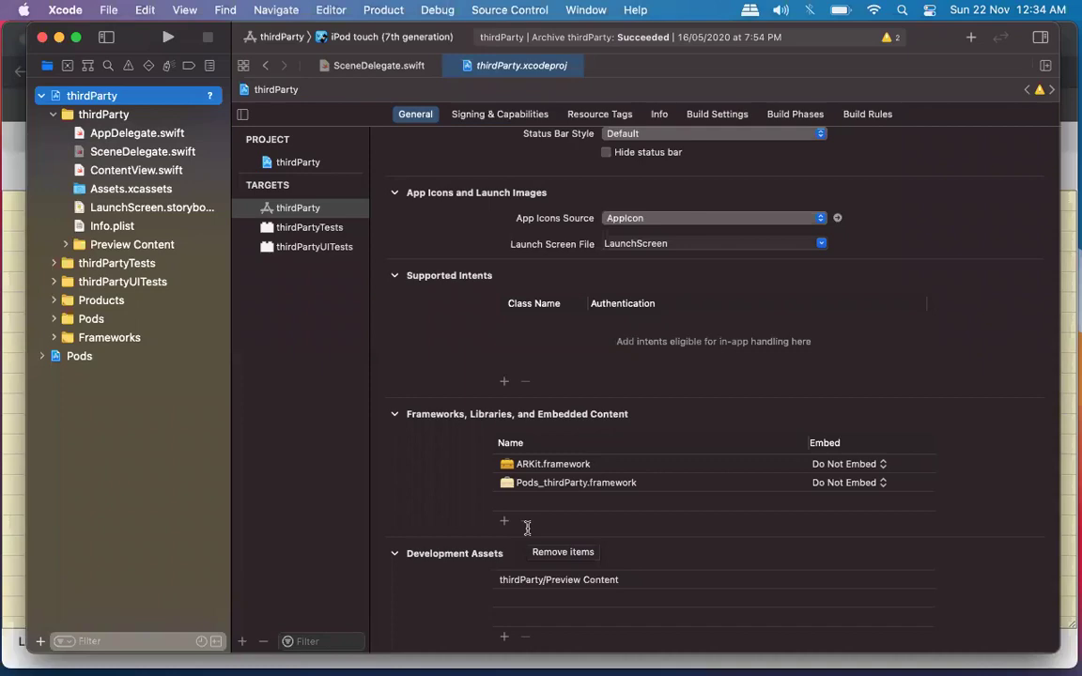
key("super+Tab")
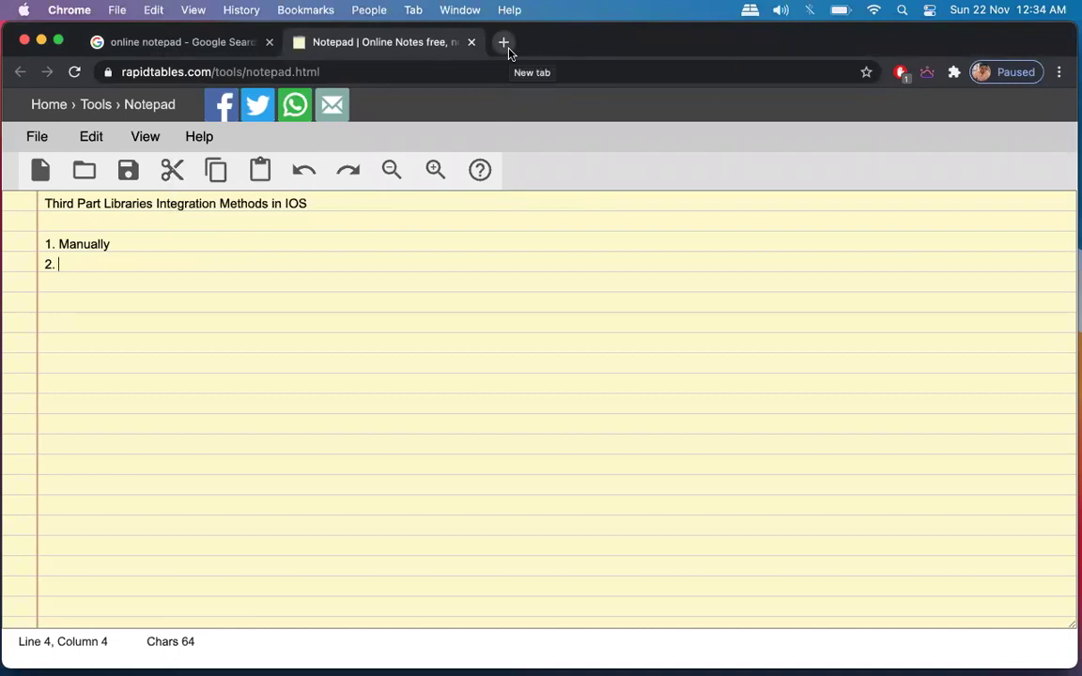
Fix 'Part' to 'Party' in the notepad title, then return to Xcode.
left_click(100, 204)
key("Right")
type("y")
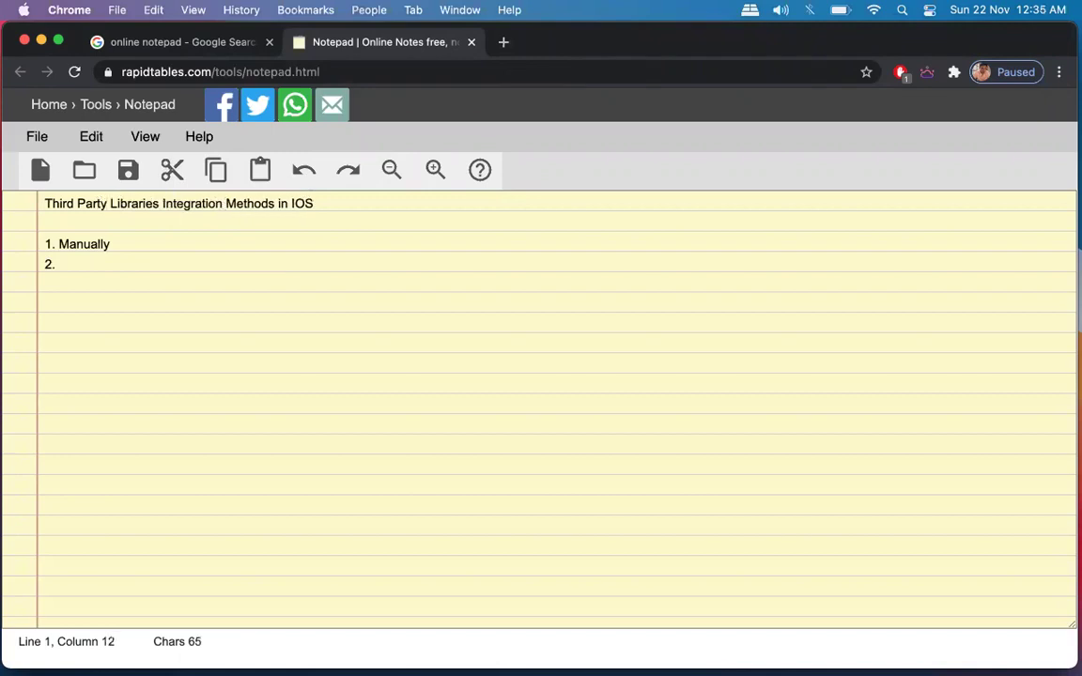
left_click(58, 264)
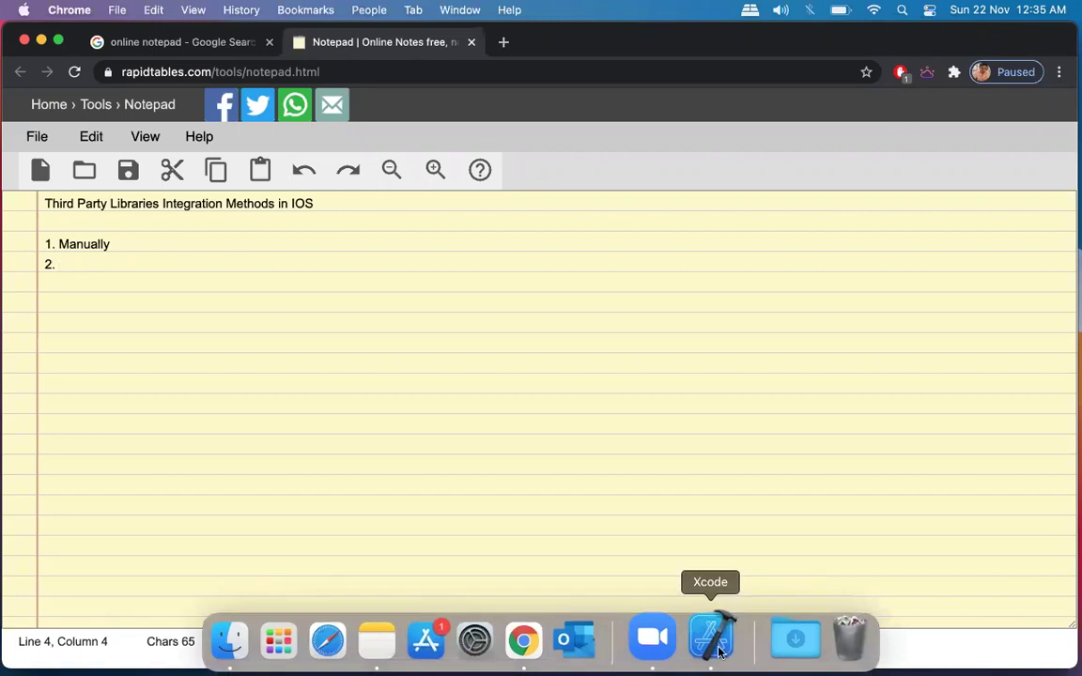
left_click(719, 651)
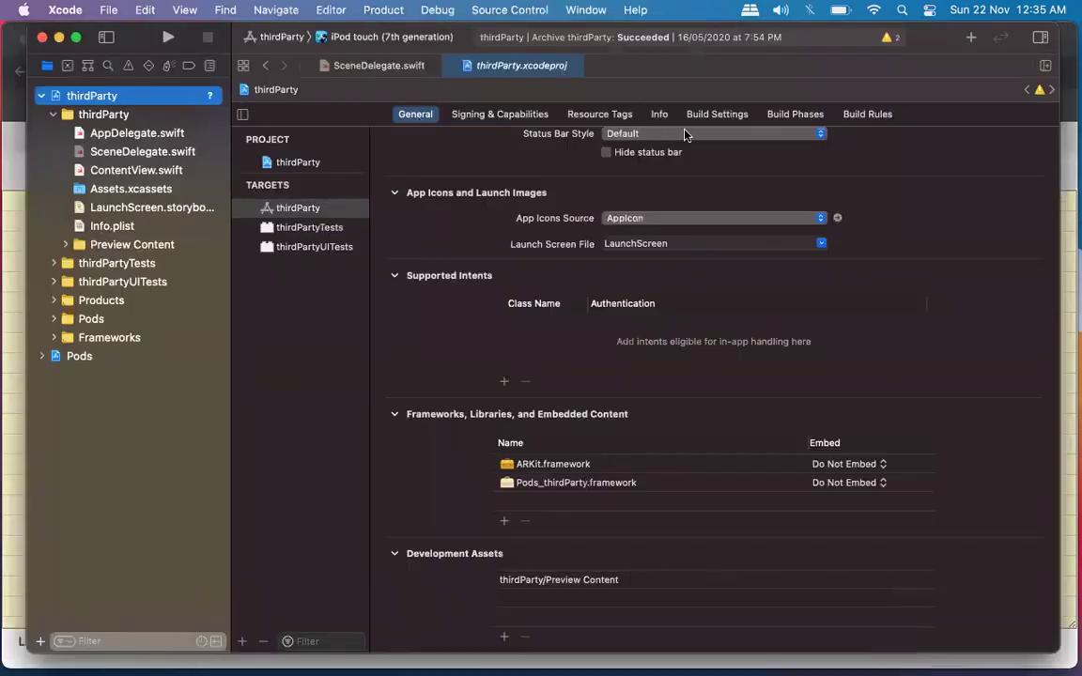
Browse the target's Build Settings, Build Phases and General tabs, ending on Build Phases.
left_click(717, 114)
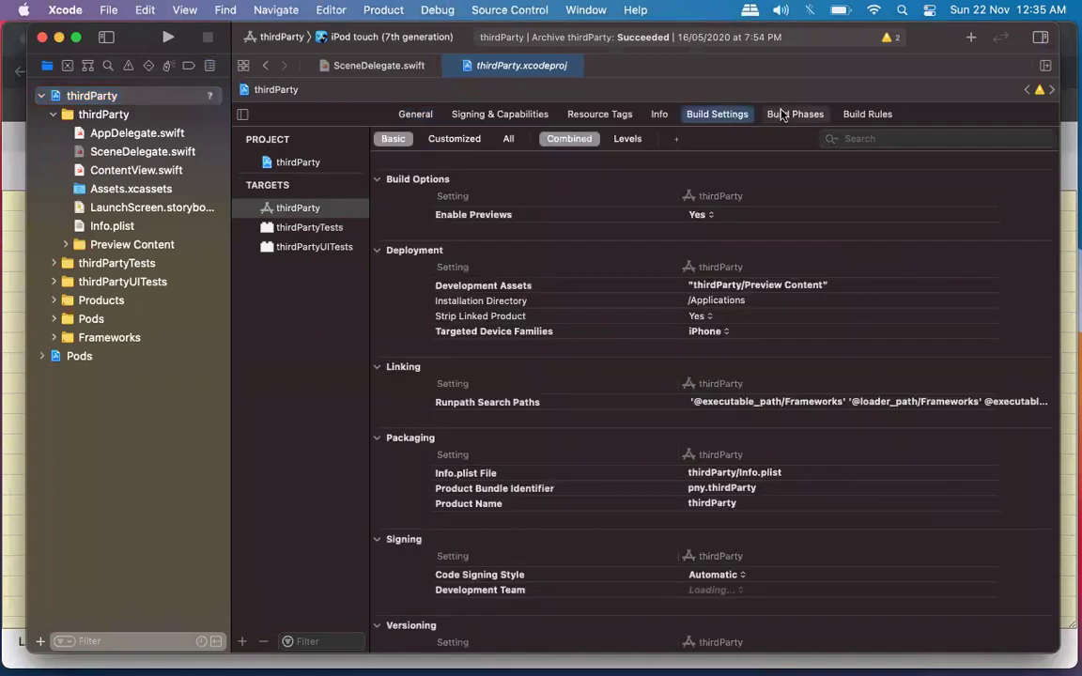
left_click(778, 114)
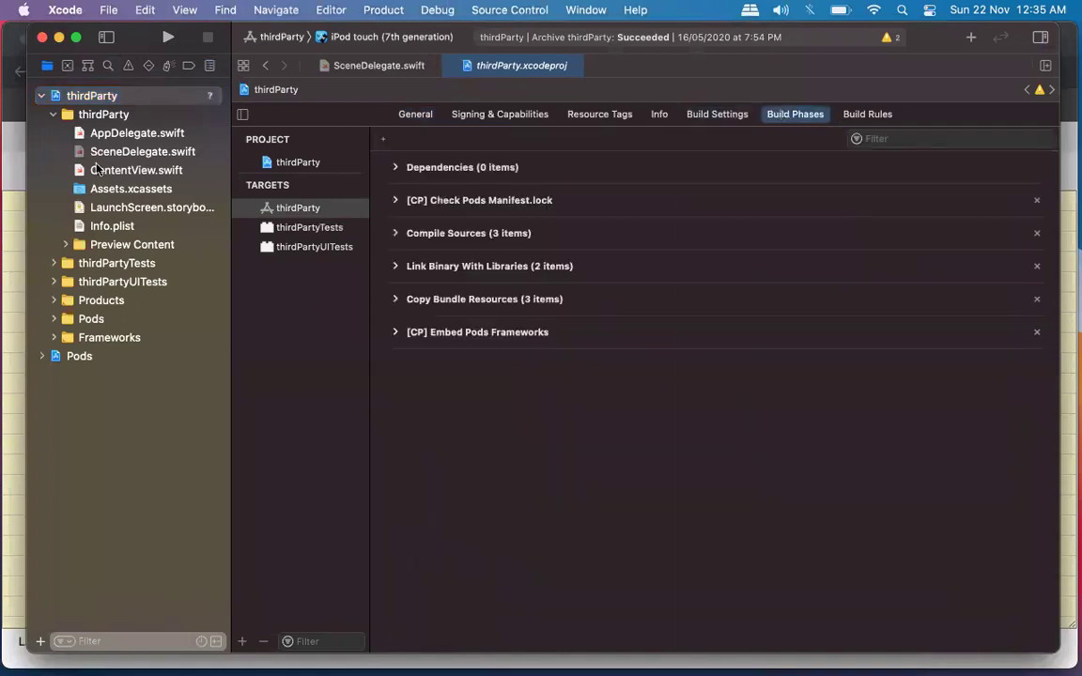
left_click(425, 113)
left_click(714, 114)
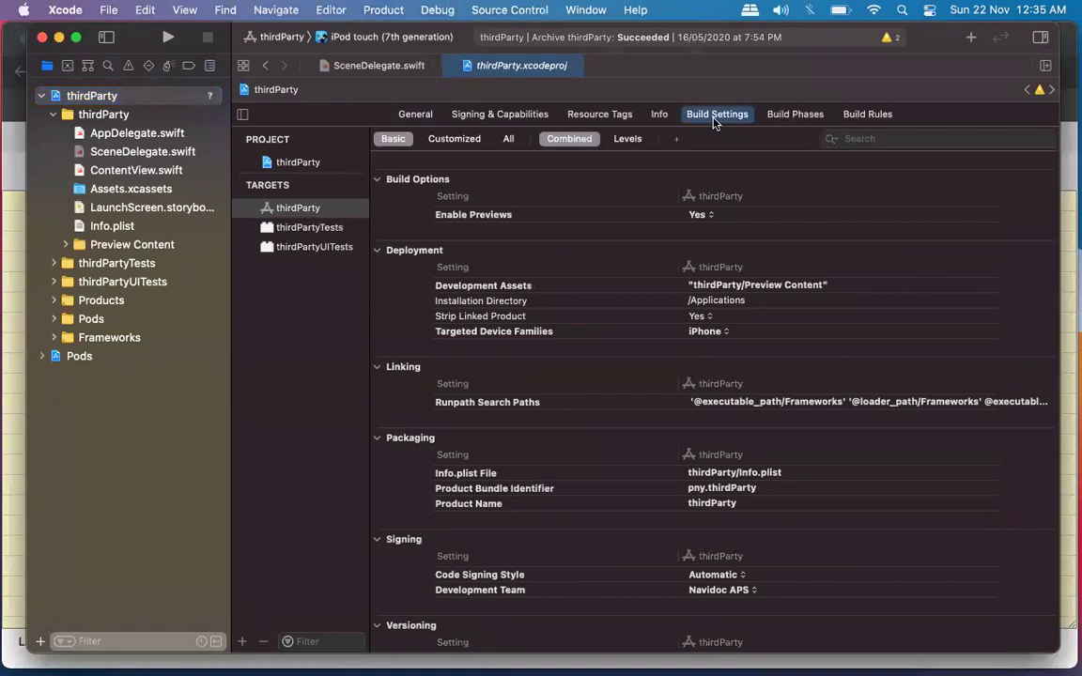
left_click(795, 113)
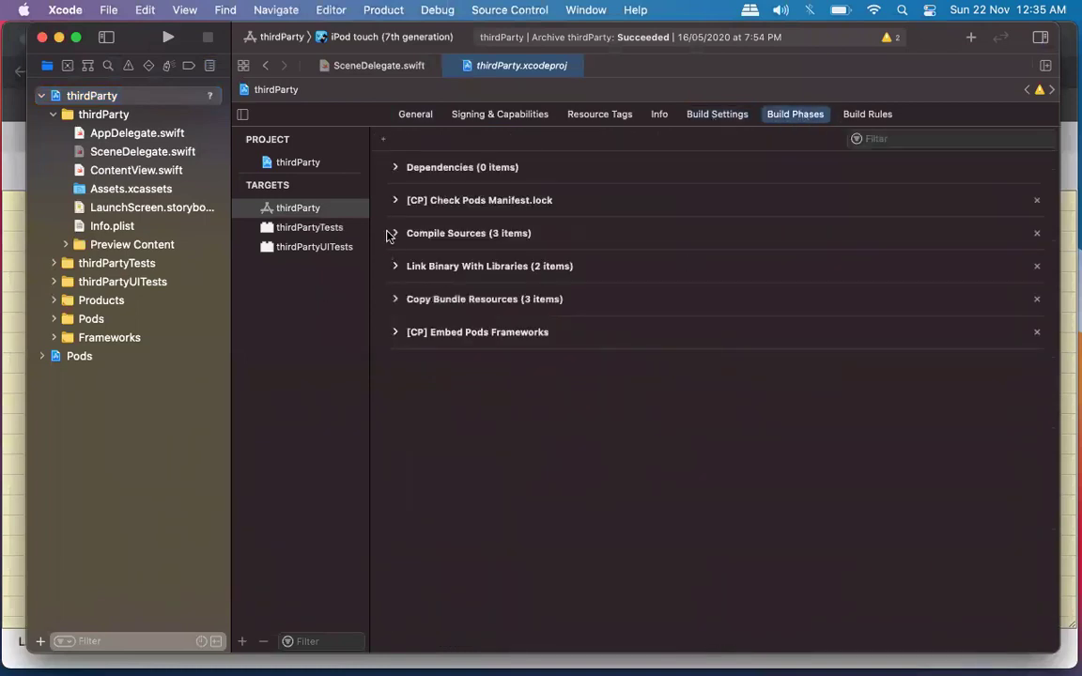
Expand Compile Sources, Link Binary With Libraries and Copy Bundle Resources to review linked frameworks.
left_click(394, 233)
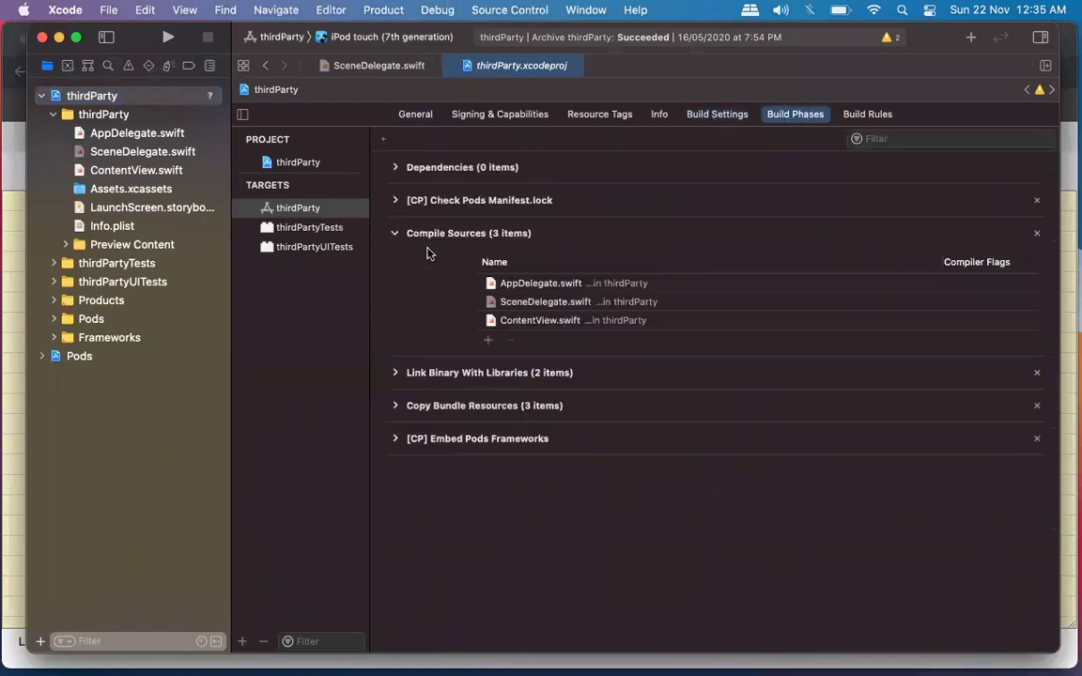
left_click(394, 373)
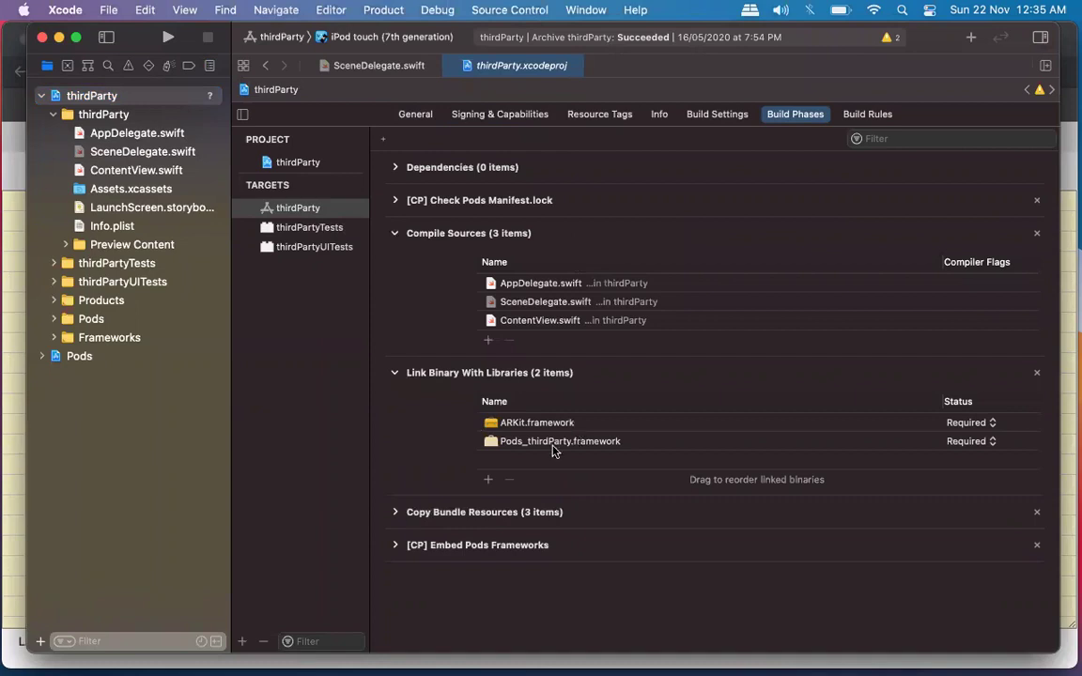
left_click(394, 512)
scroll(645, 432, "down", 2)
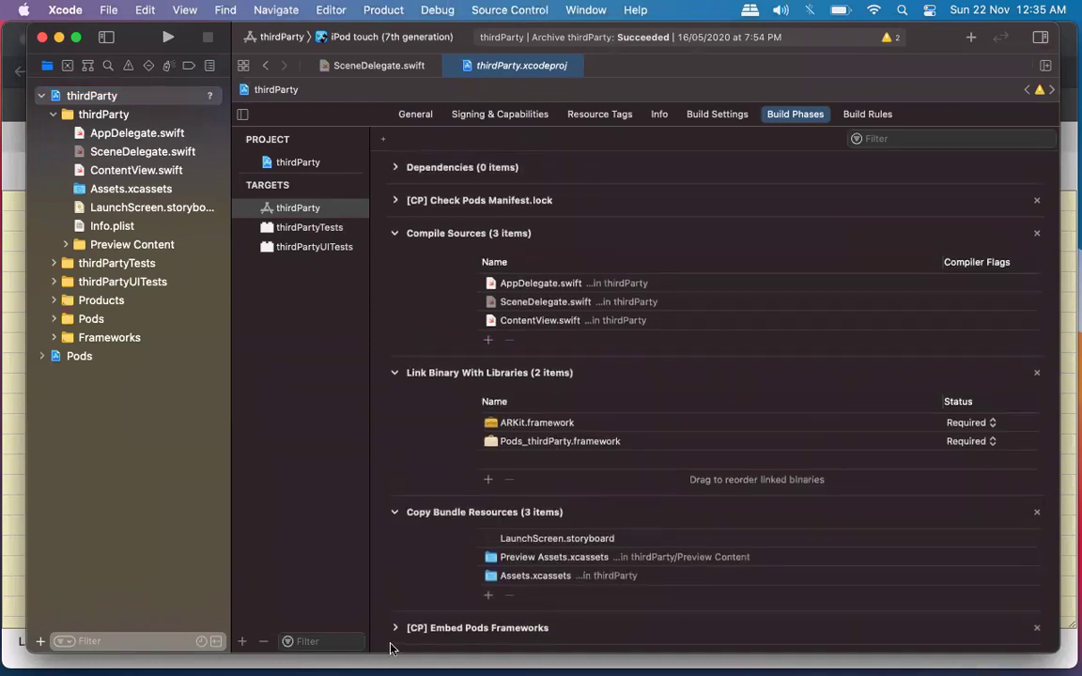
scroll(661, 490, "down", 10)
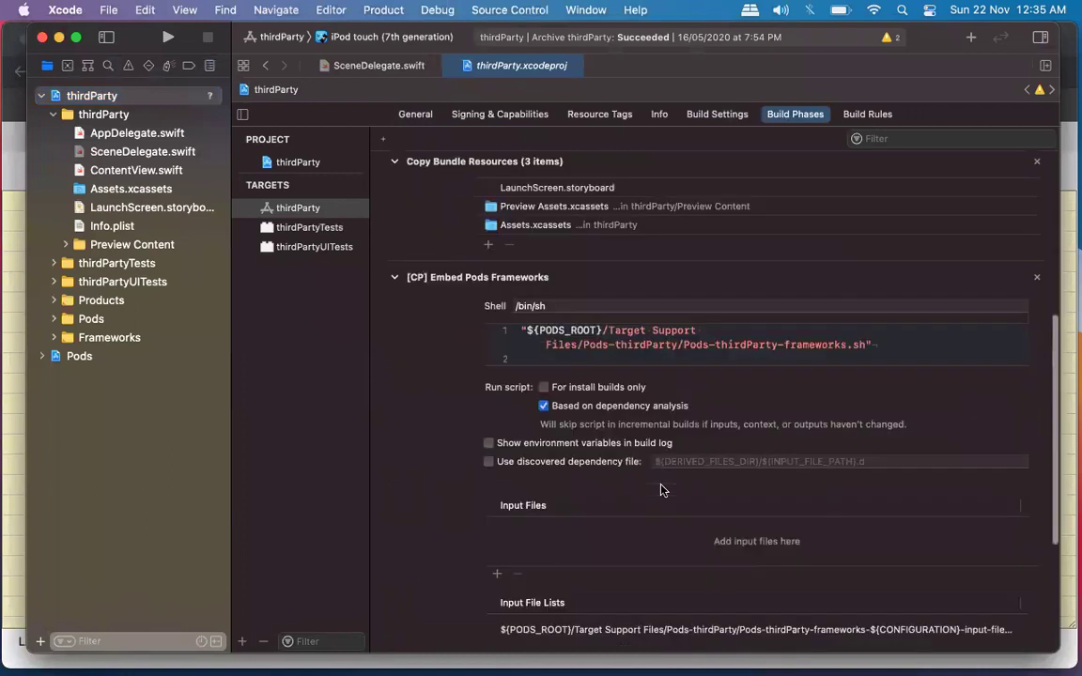
scroll(662, 489, "up", 15)
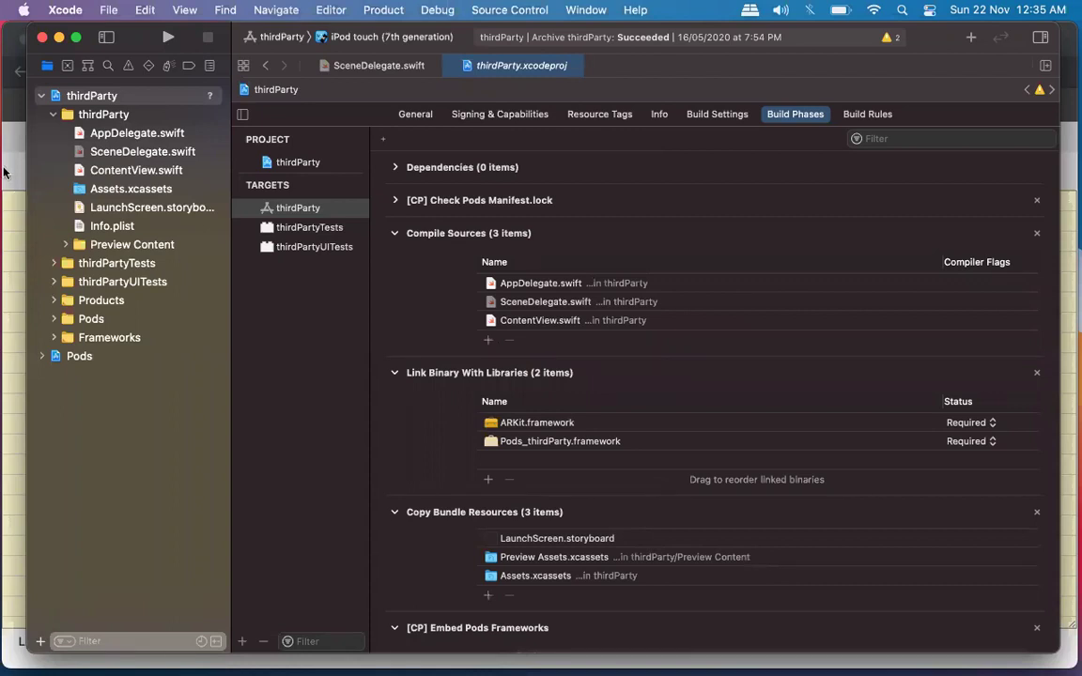
Insert blank lines above item 2 and make it '2. Cocoapods'.
key("super+Tab")
key("Left")
key("Left")
key("Left")
key("Return")
key("Return")
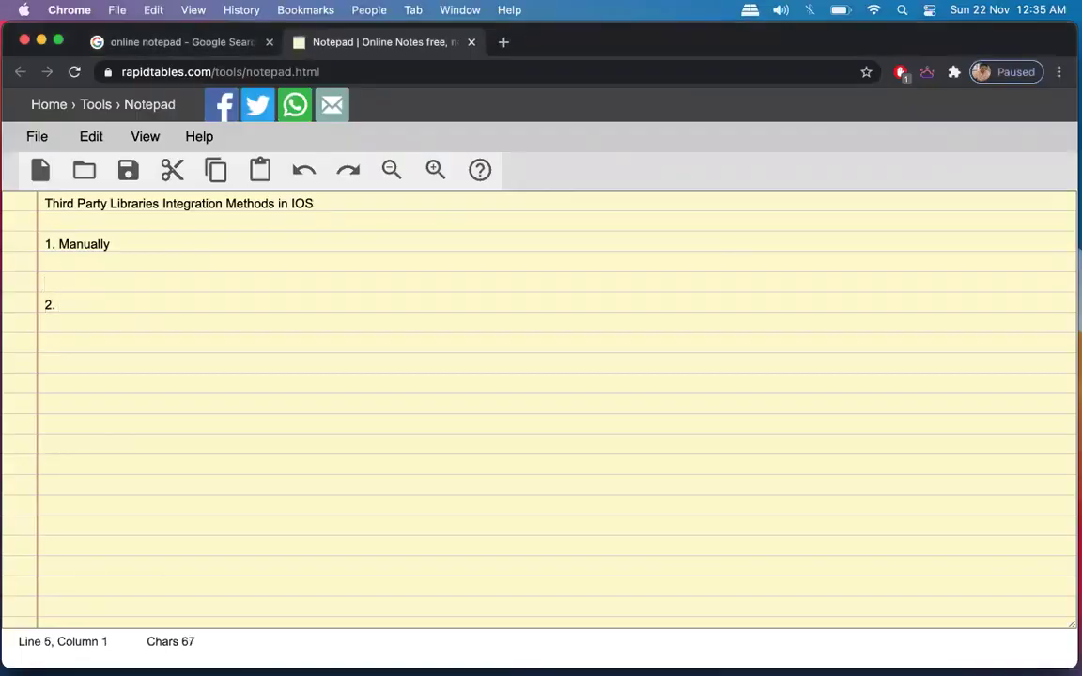
type("TOols")
key("BackSpace")
key("BackSpace")
key("BackSpace")
key("BackSpace")
key("BackSpace")
key("Down")
key("Right")
key("Right")
type("Cocoapods")
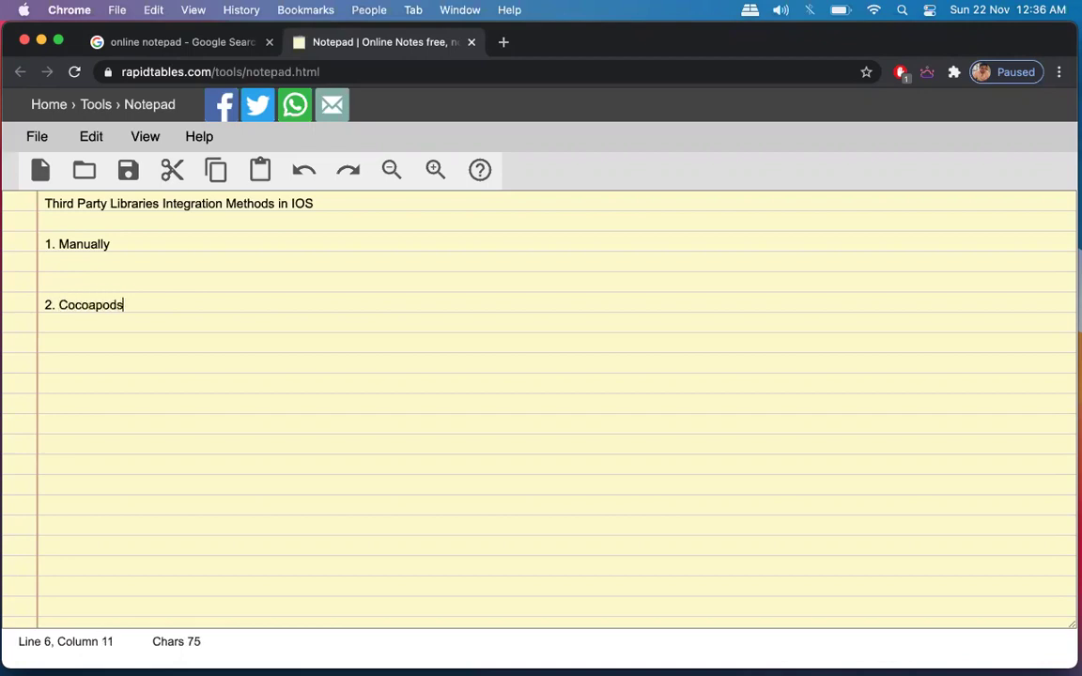
key("BackSpace")
Add an empty item '3.' and item '4. Swift Manager' below Cocoapods.
key("Return")
type("3.")
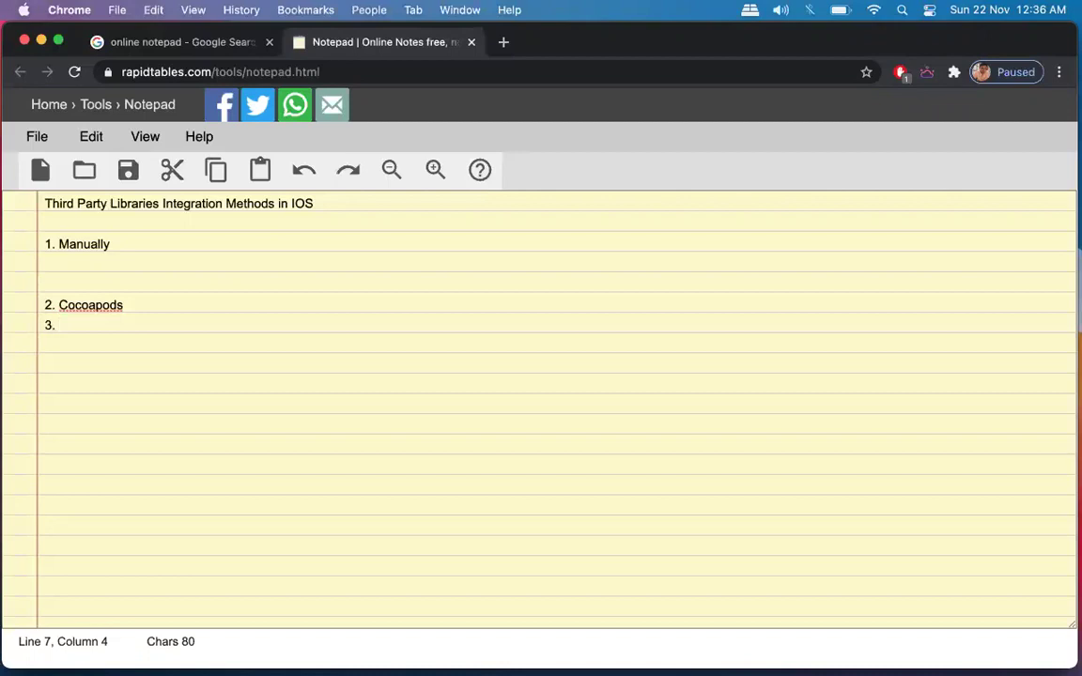
key("Return")
type("4. Swift Manager")
key("Up")
key("Up")
key("Down")
Search for Alamofire in a new tab and open its GitHub page.
key("super+t")
type("alamo")
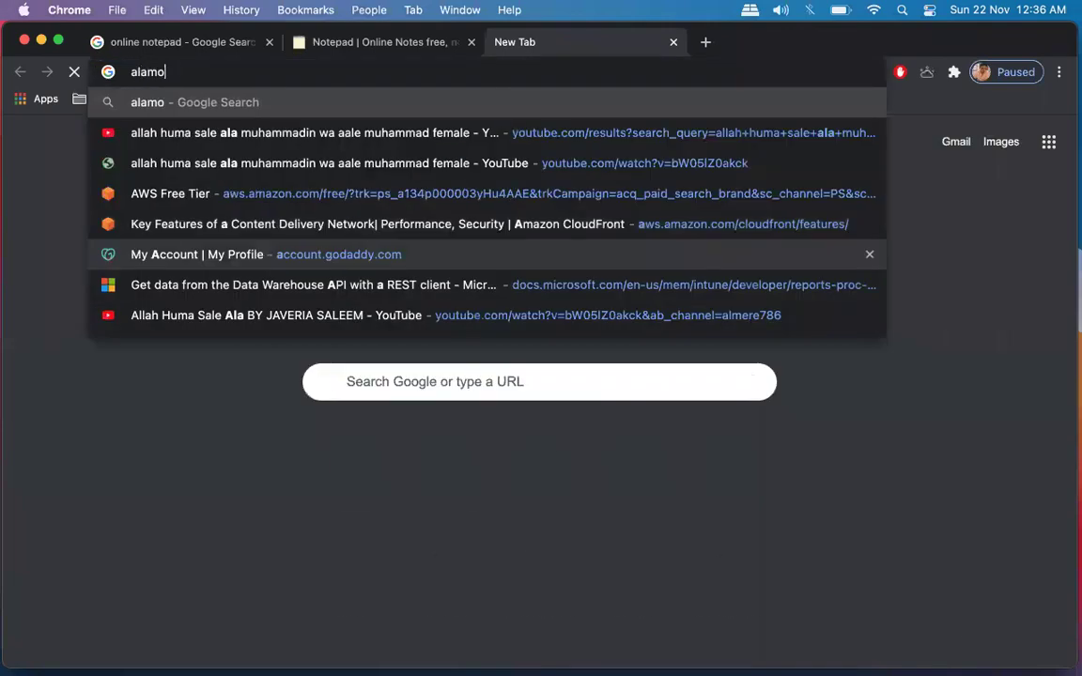
type("rfire")
key("Return")
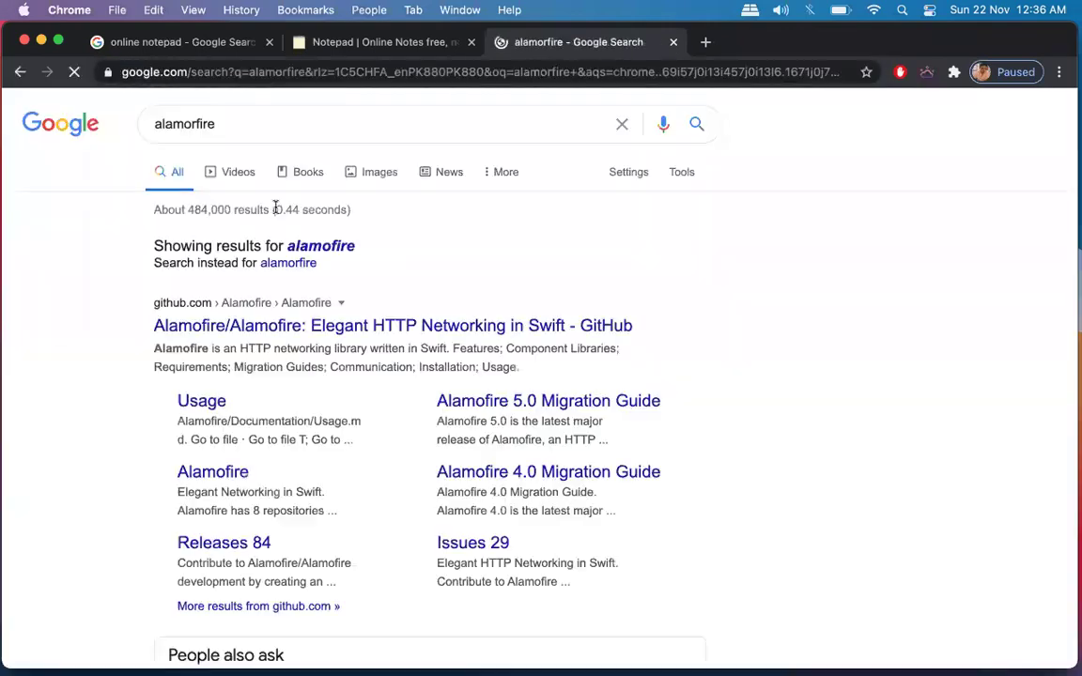
left_click(174, 323, "super")
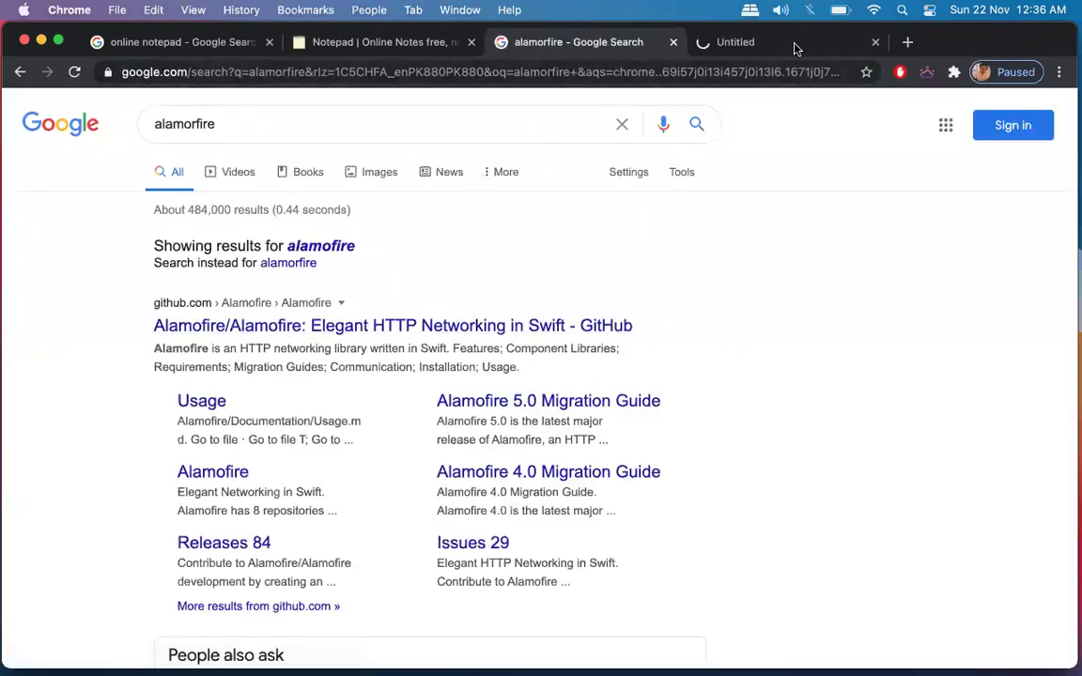
left_click(794, 49)
Copy the word 'Carthage' from the Installation section and return to the notepad tab.
scroll(480, 349, "down", 20)
scroll(480, 355, "down", 20)
scroll(480, 354, "down", 20)
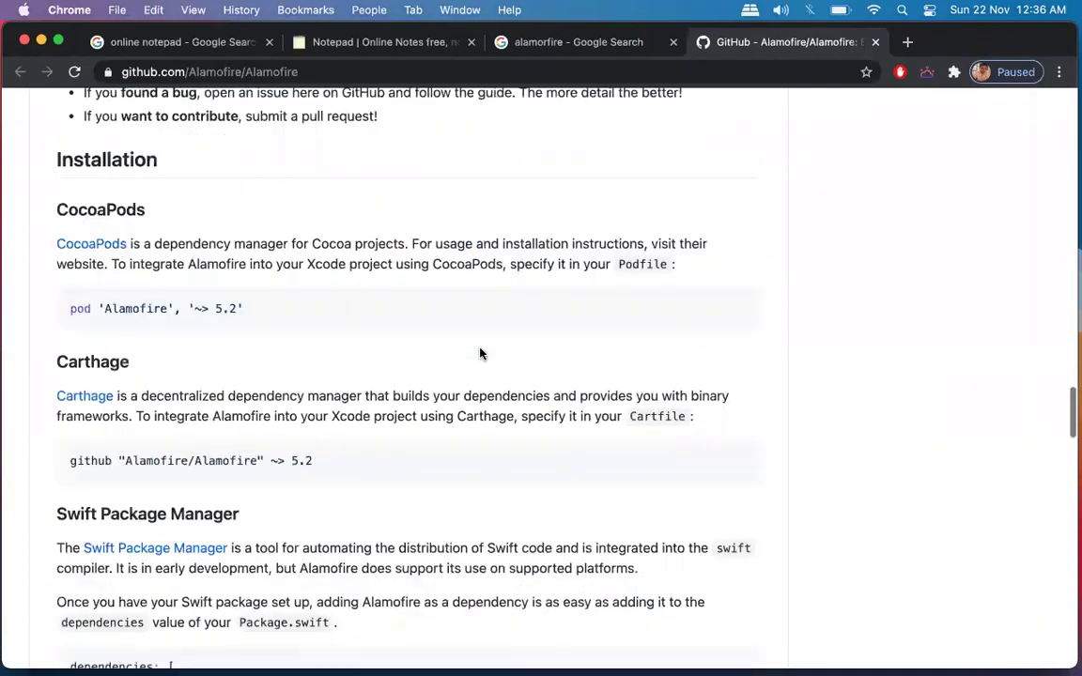
double_click(92, 363)
key("super+c")
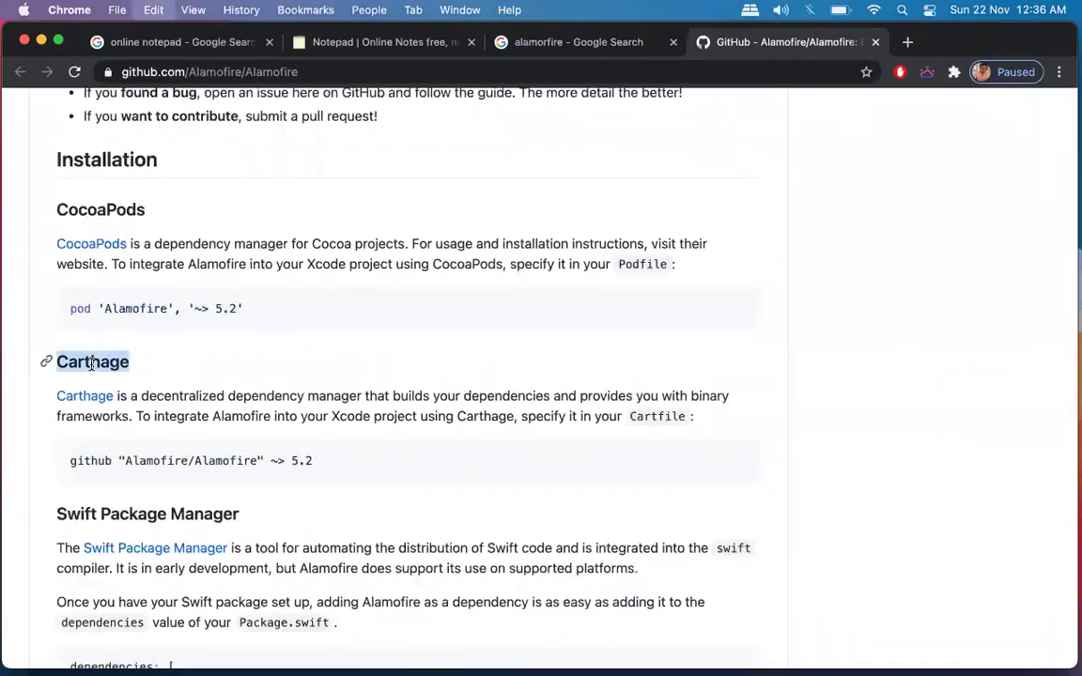
left_click(314, 42)
Paste 'Carthage' as item 3 and remove the extra blank line after it.
key("super+v")
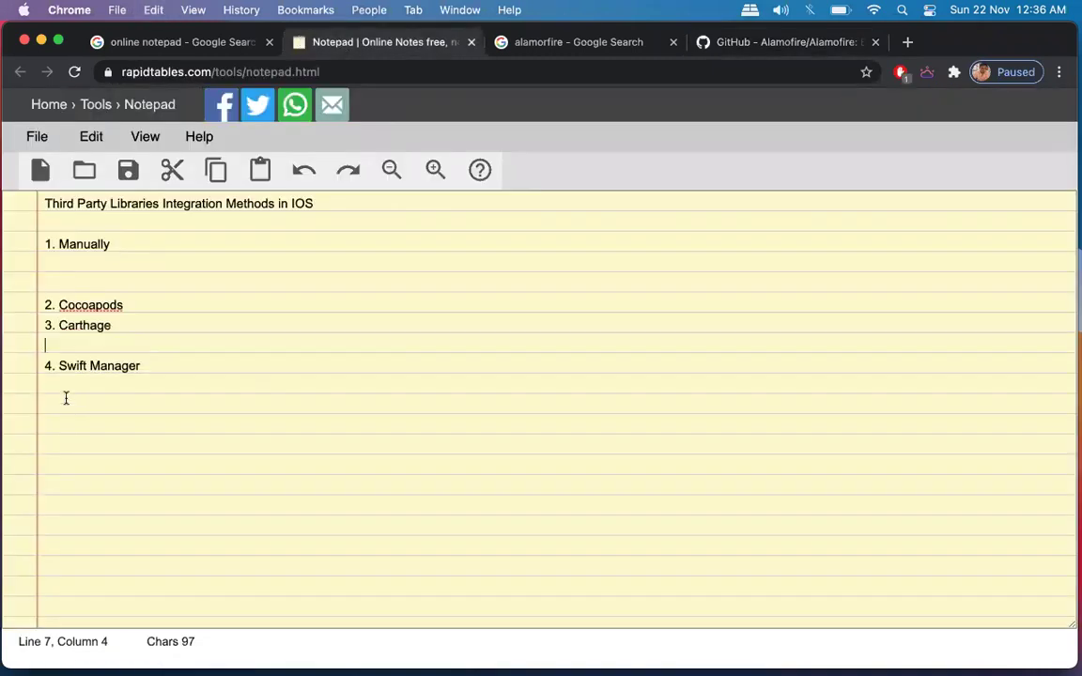
key("BackSpace")
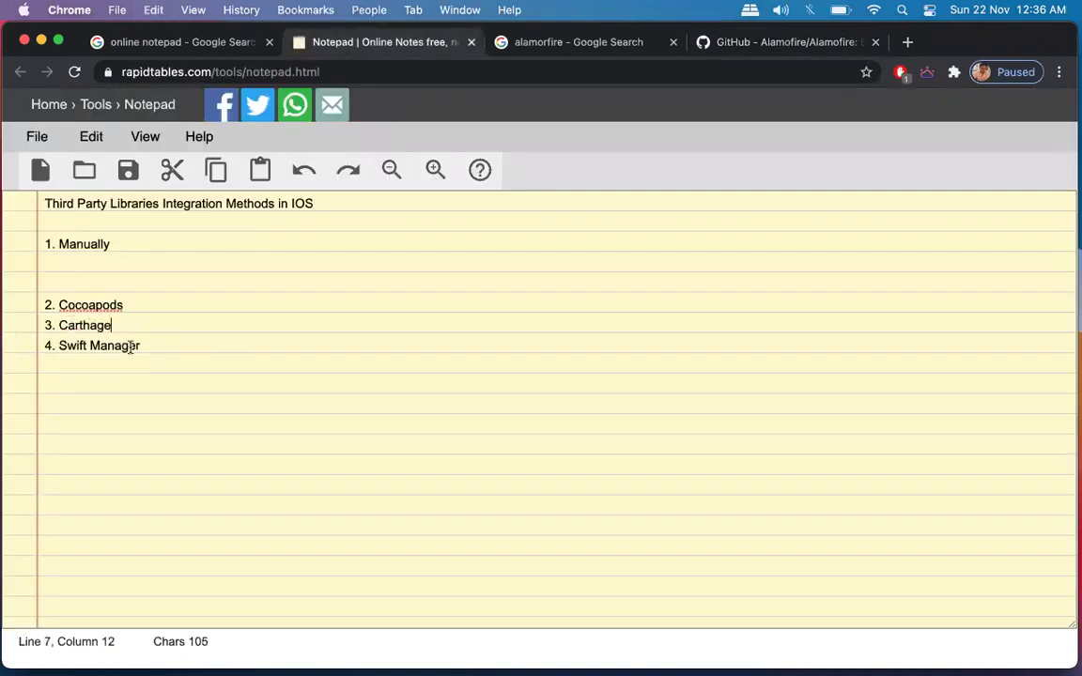
left_click_drag(140, 346, 34, 308)
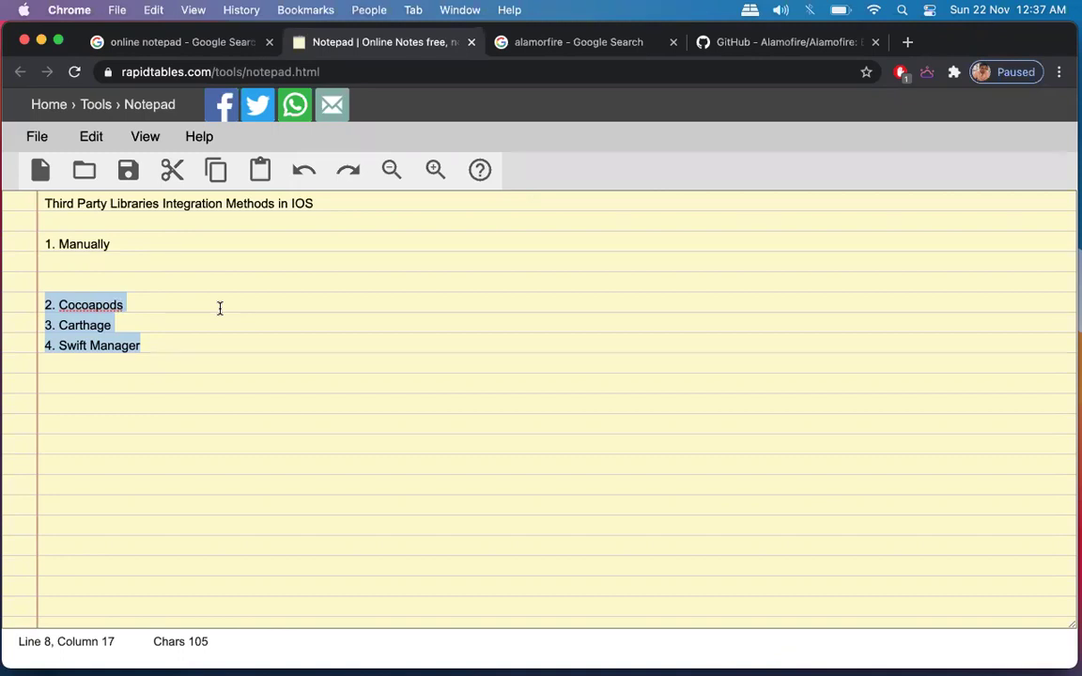
Append the percentages: Cocoapods 85%, Carthage 45-60%, Swift Manager 25%.
left_click(219, 306)
type(". - 85")
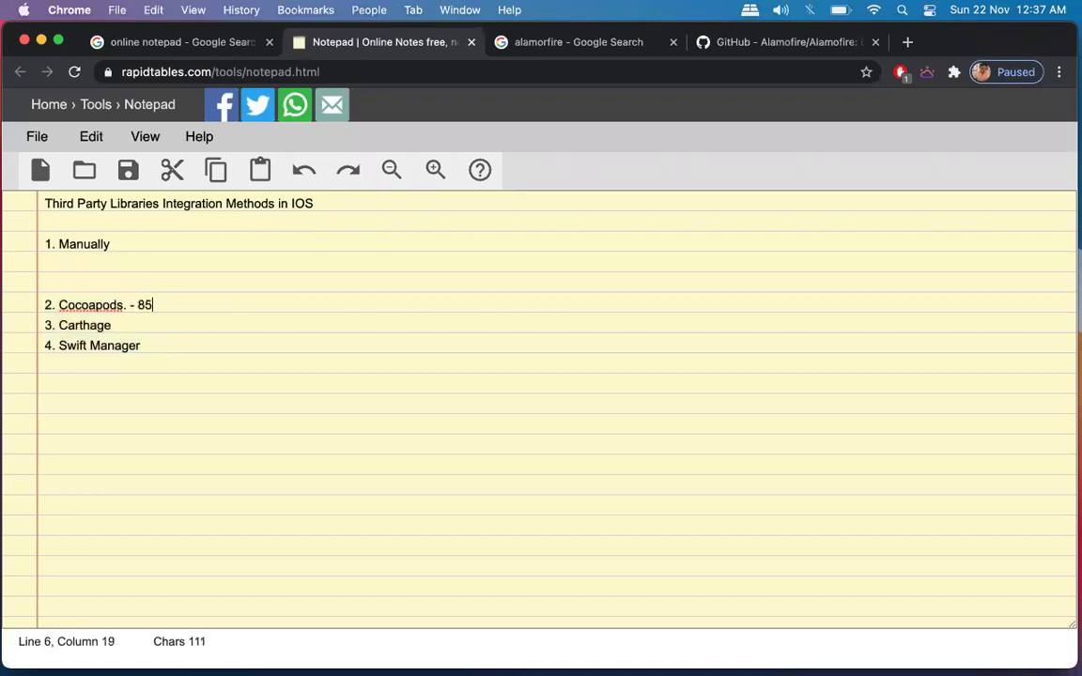
type("%")
key("shift+Left")
key("shift+Left")
key("shift+Left")
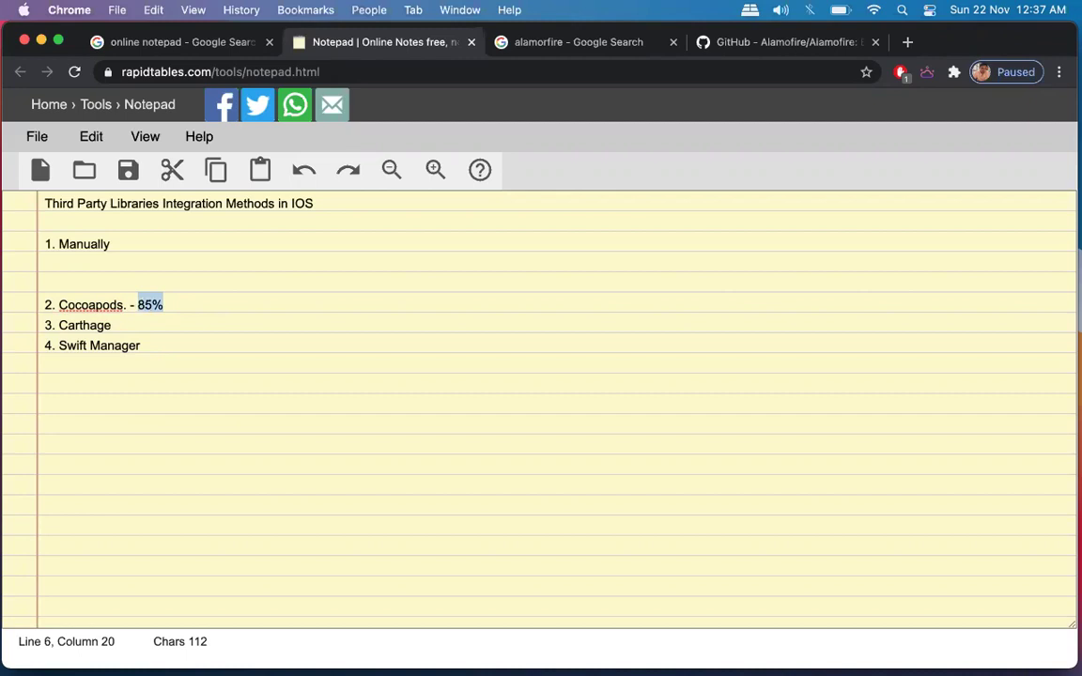
key("Down")
type("- ")
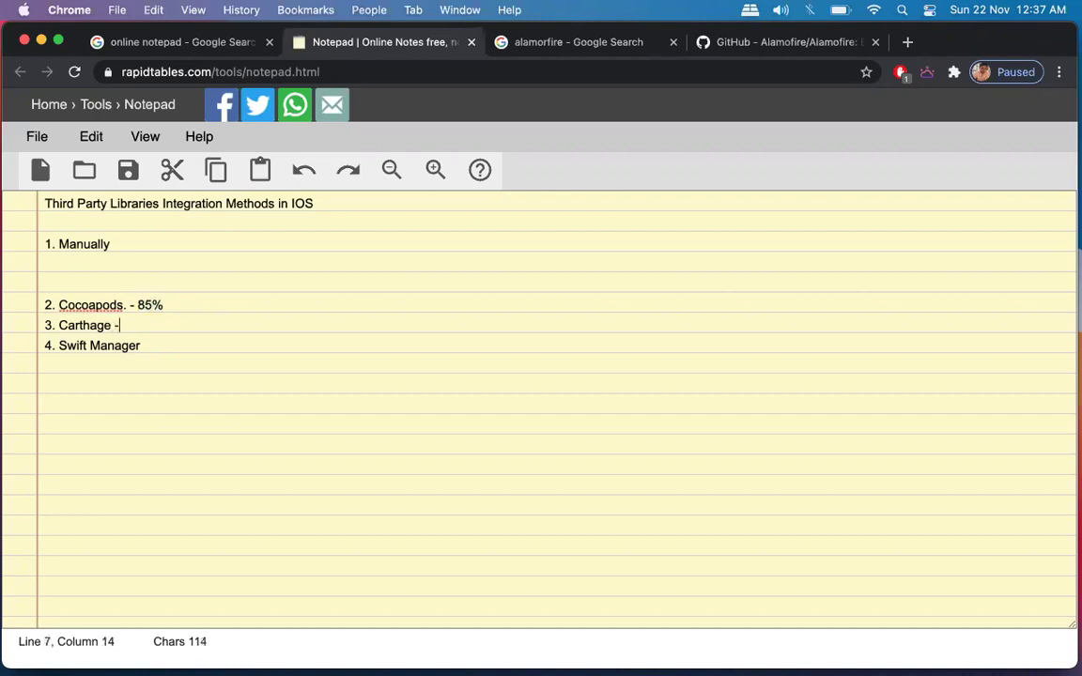
type("45- 60%")
left_click(141, 345)
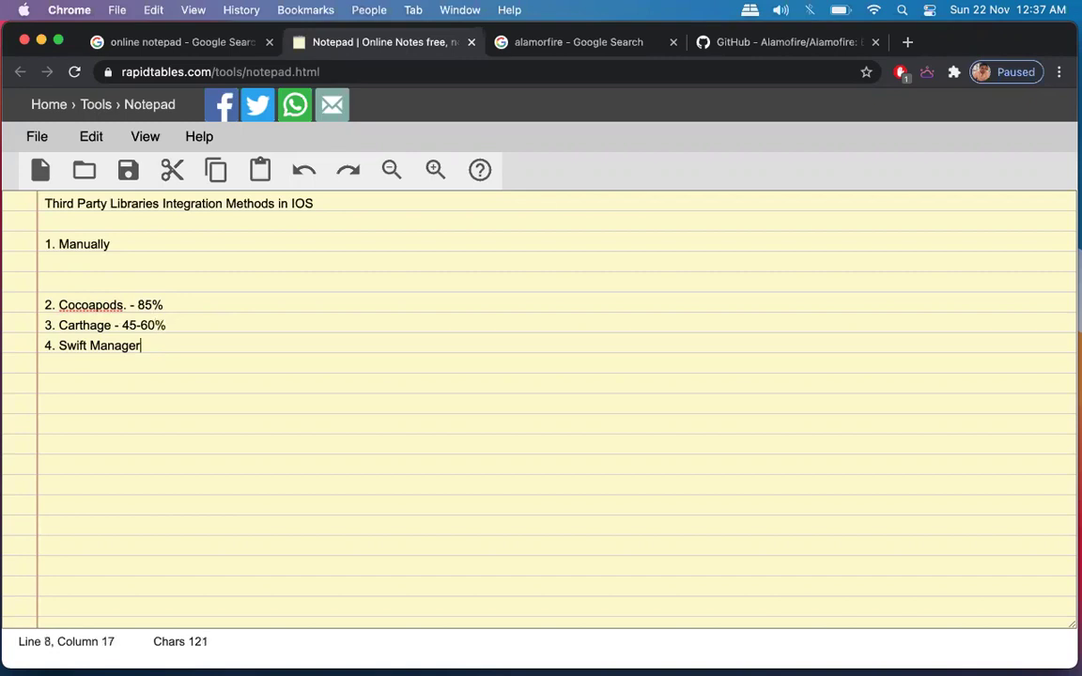
type("- 25")
key("Return")
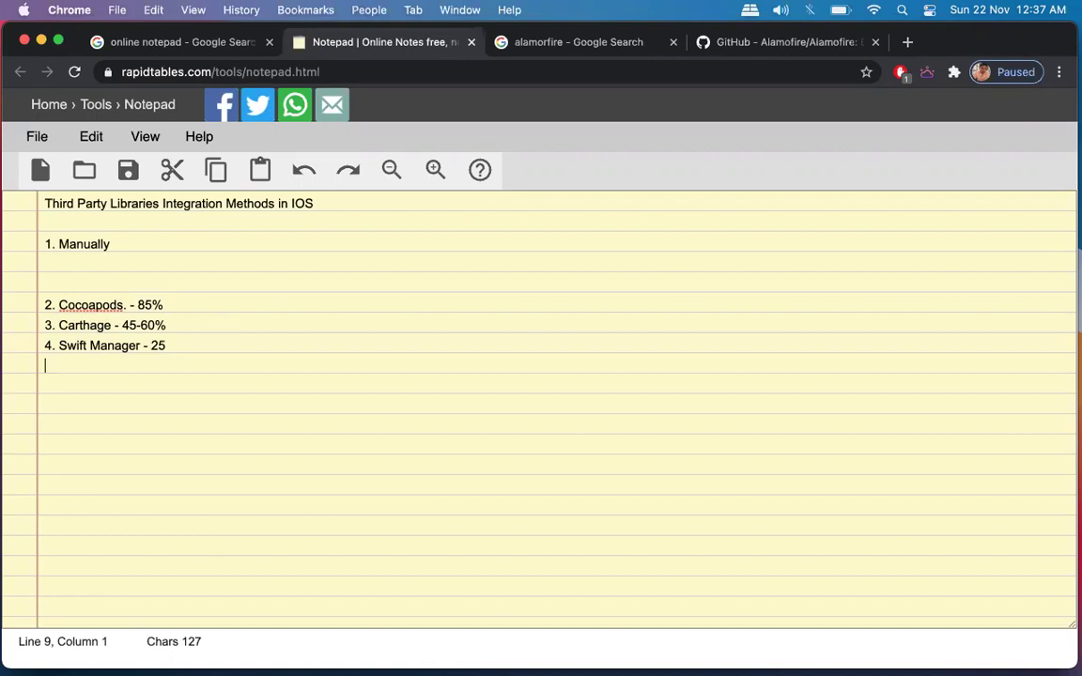
left_click(167, 345)
type("%")
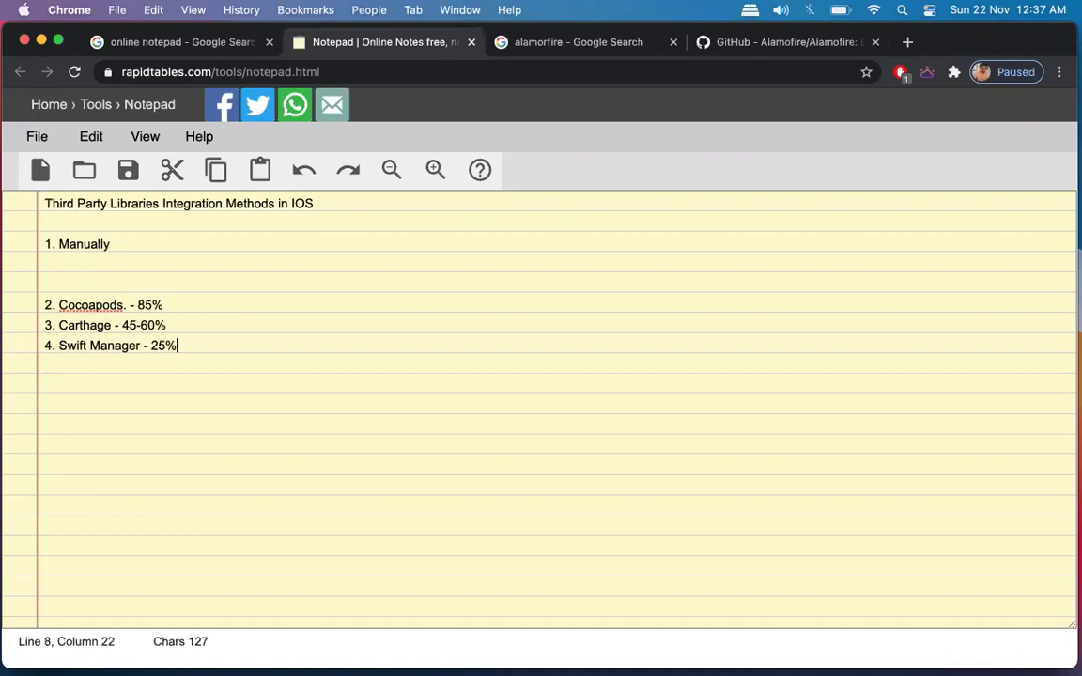
Select each list line in turn to review it, moving the browser window down to reveal Xcode.
triple_click(93, 304)
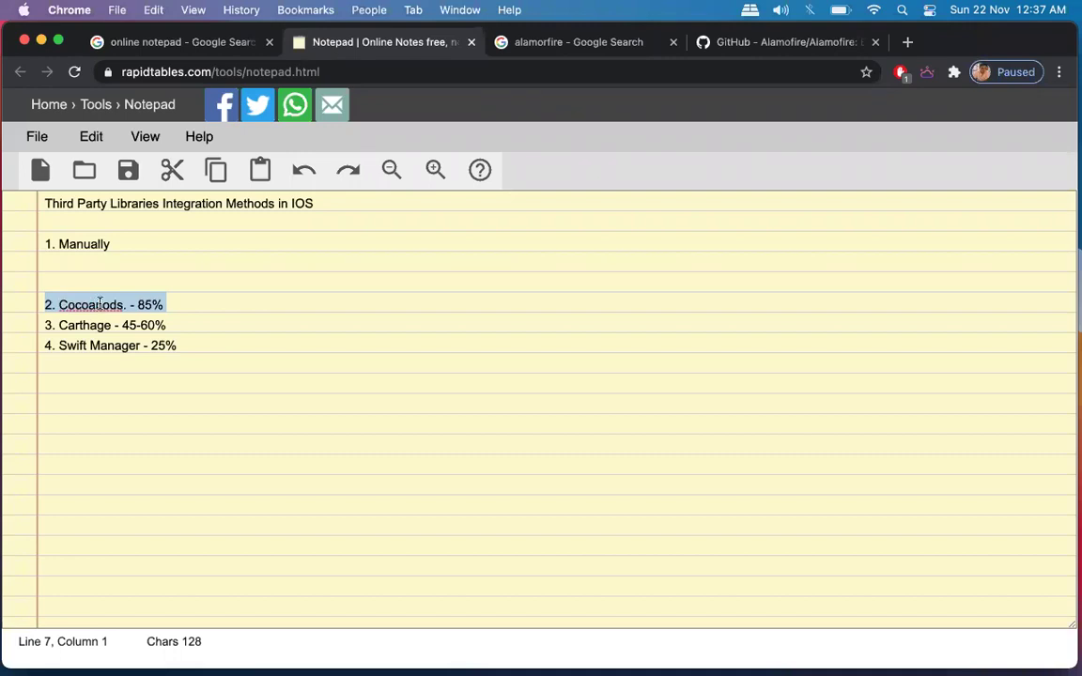
triple_click(89, 324)
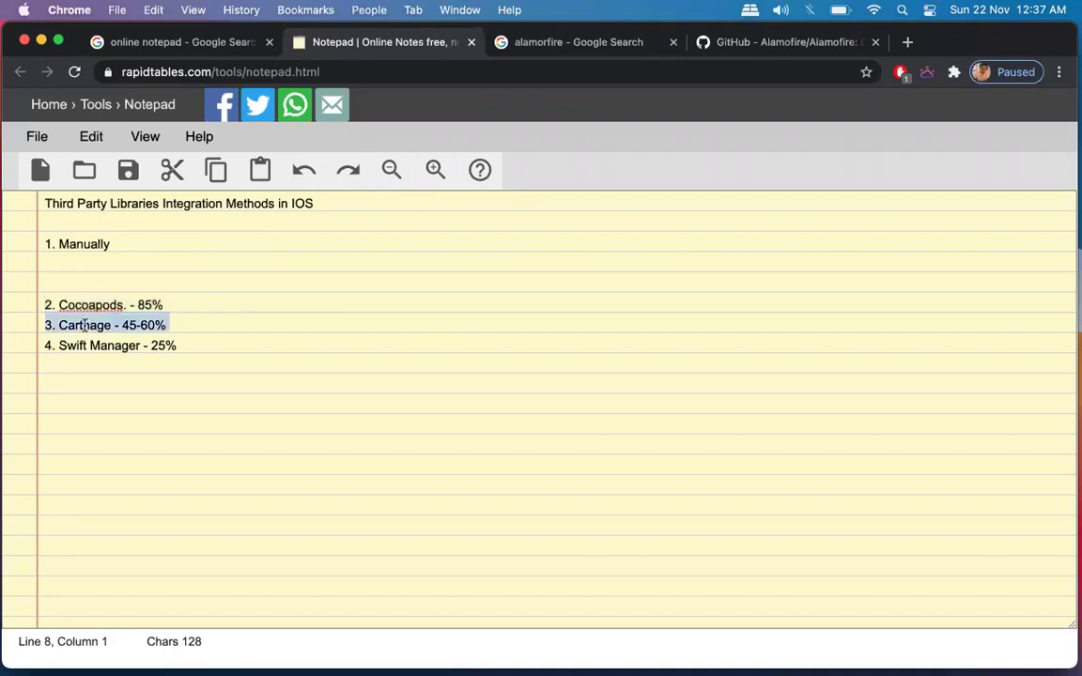
triple_click(123, 344)
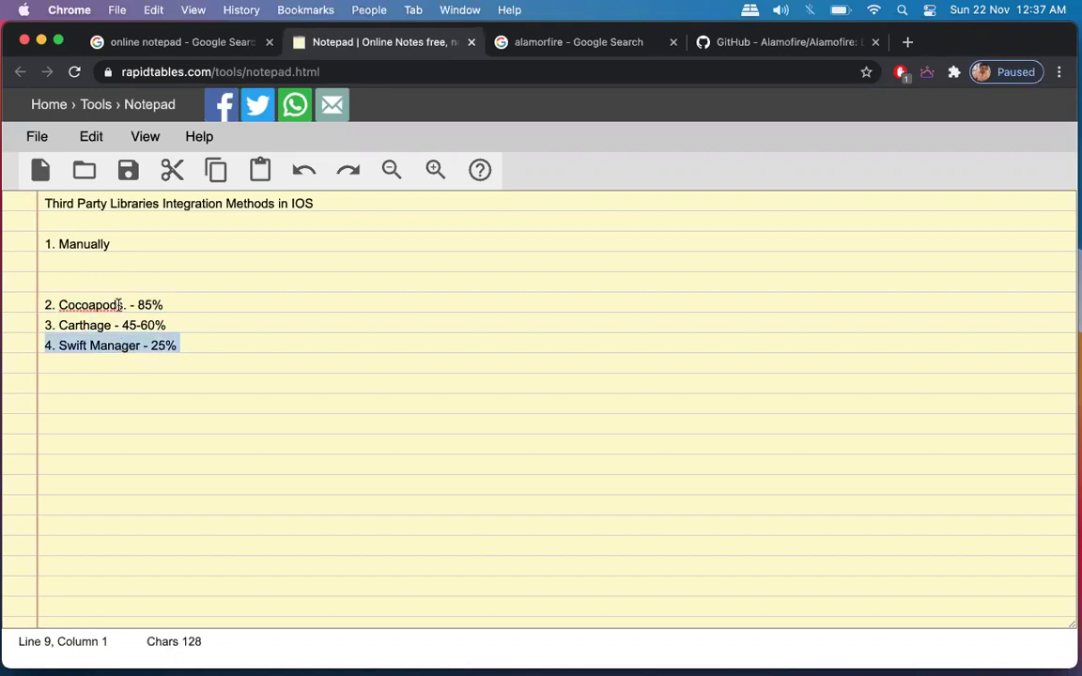
triple_click(120, 306)
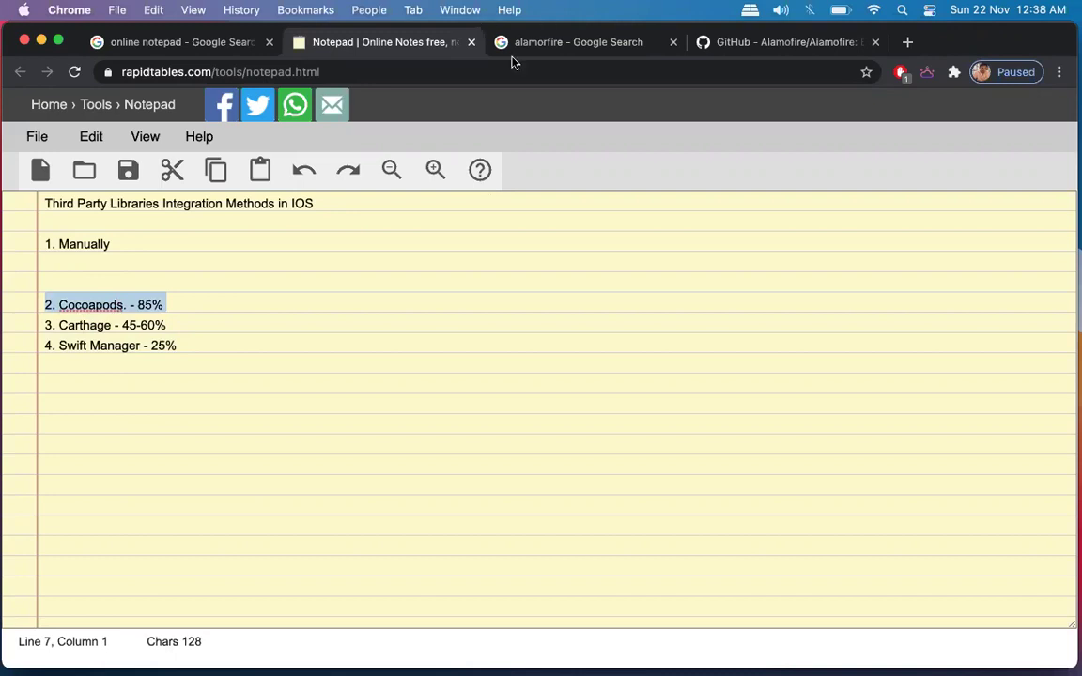
left_click_drag(986, 41, 985, 94)
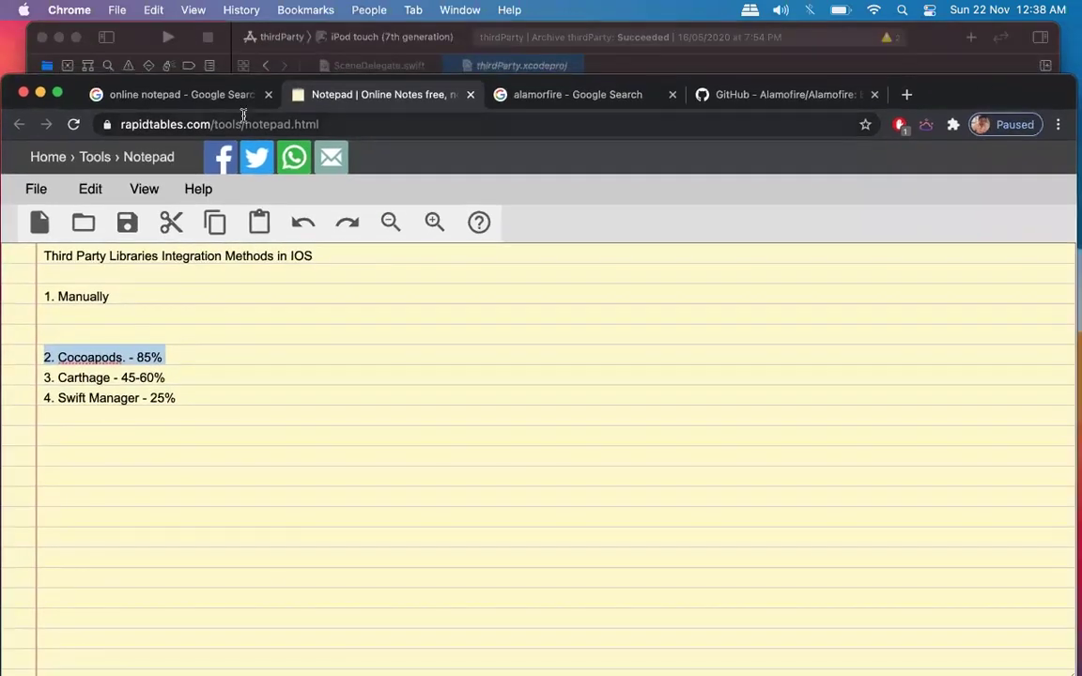
triple_click(119, 357)
mouse_move(345, 665)
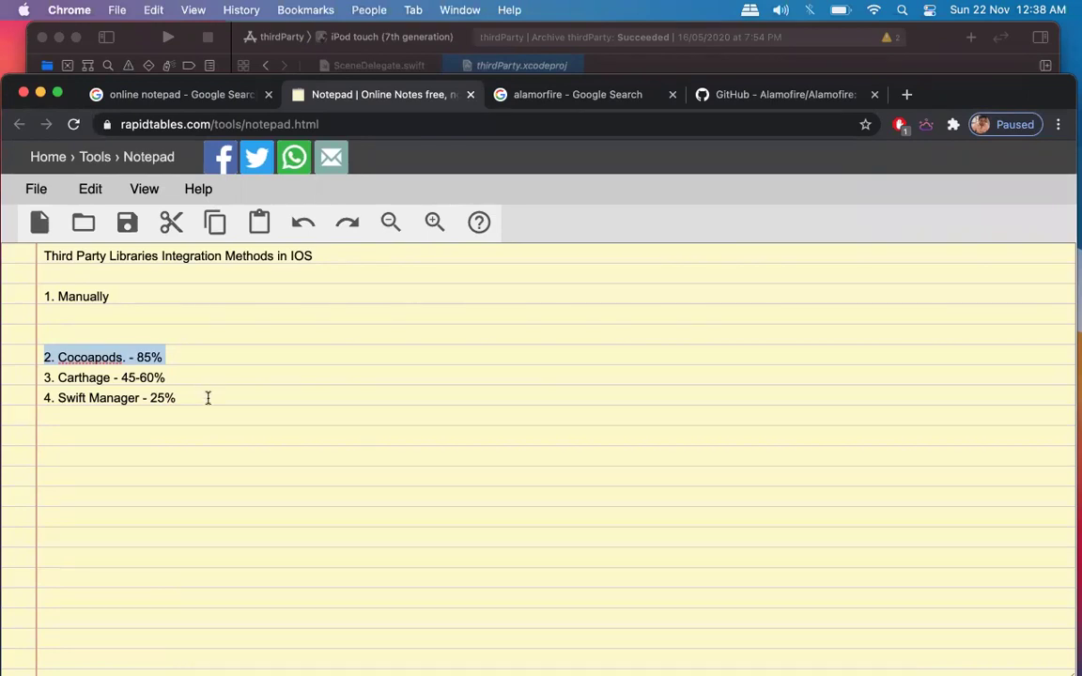
key("Right")
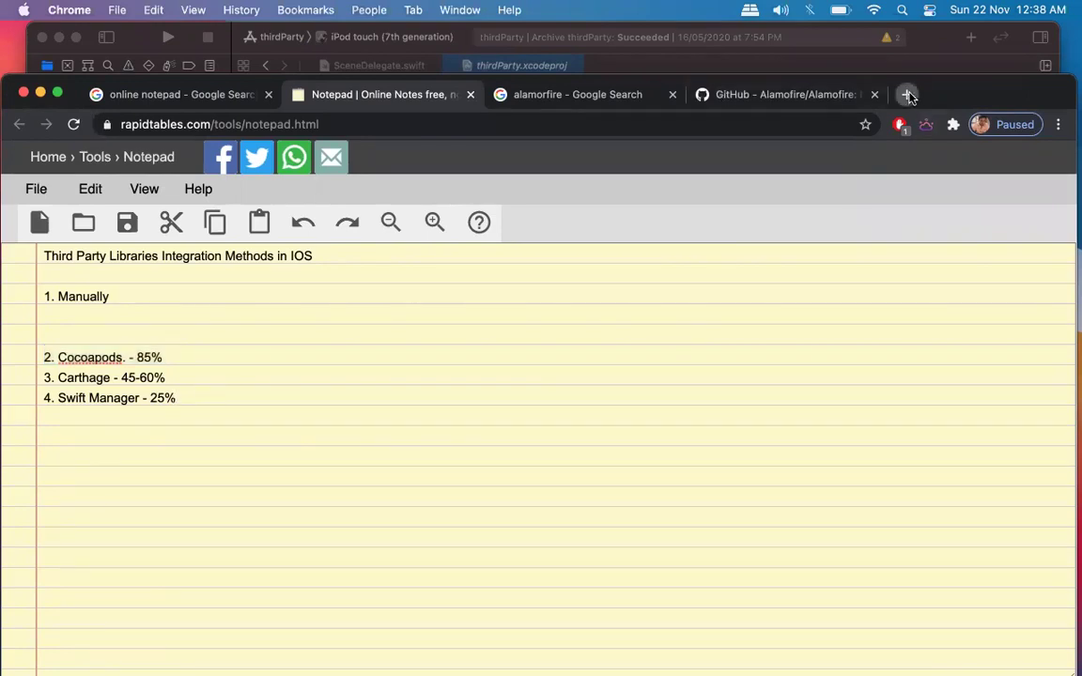
Search Google for 'how to install cocoapods' in a new tab.
left_click(908, 95)
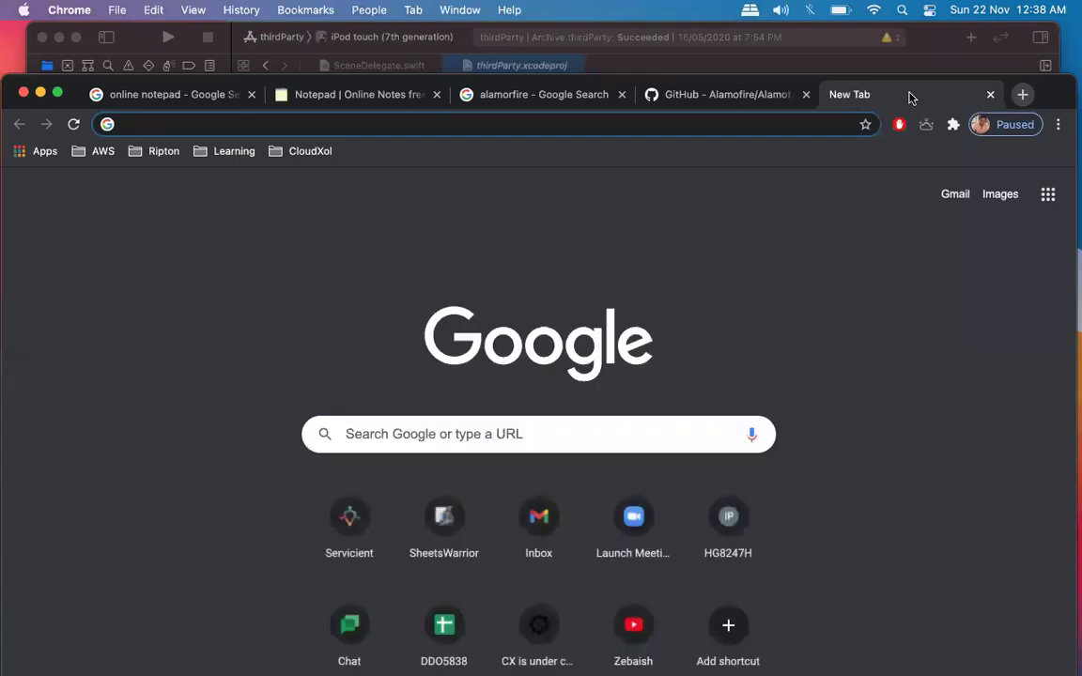
type("howt")
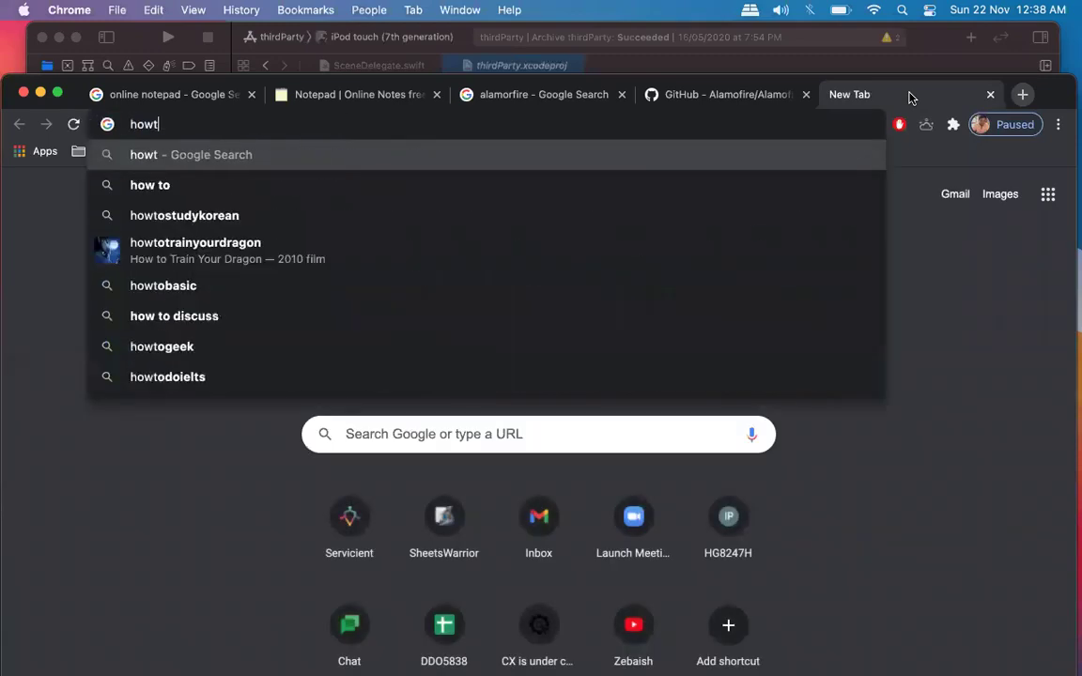
key("BackSpace")
type("to insta")
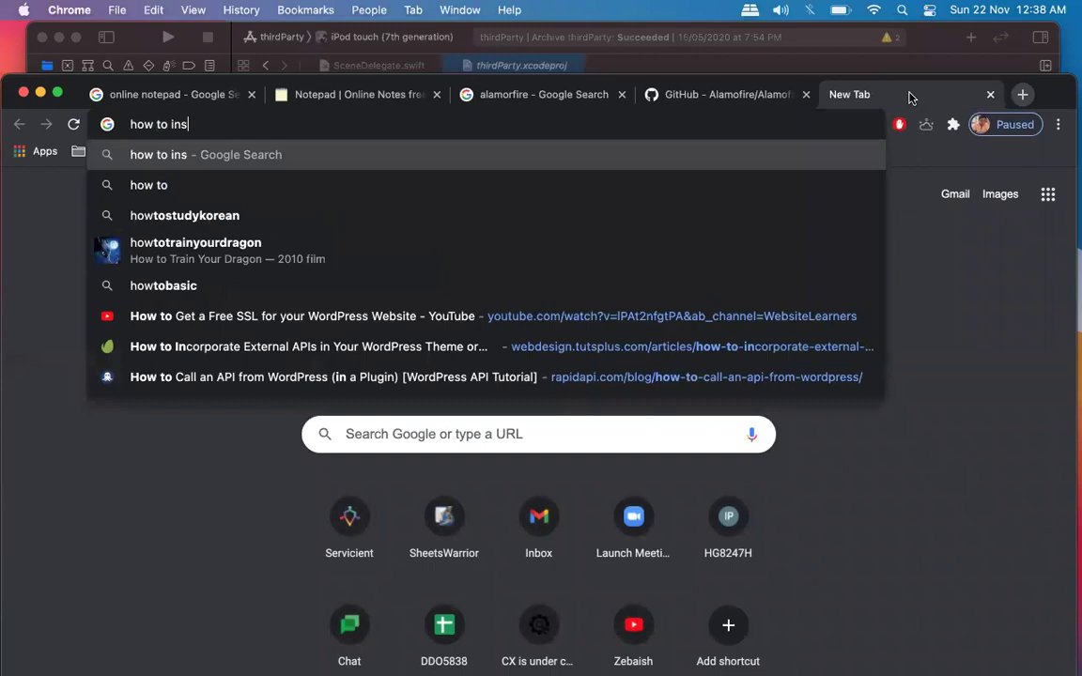
type("cocoa")
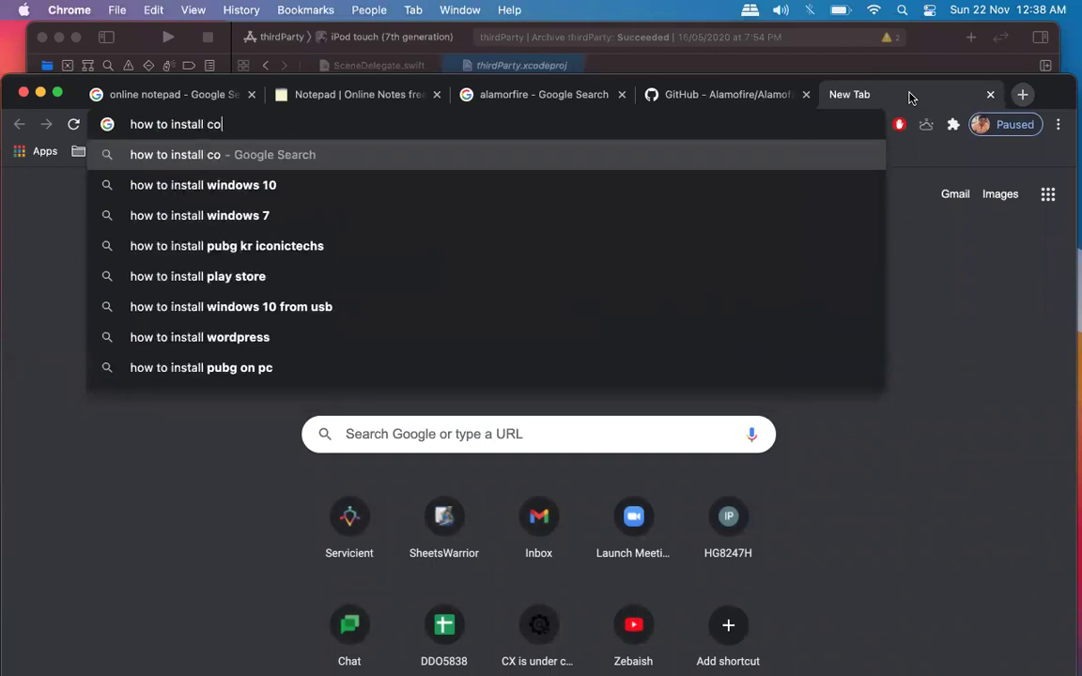
key("Down")
key("Return")
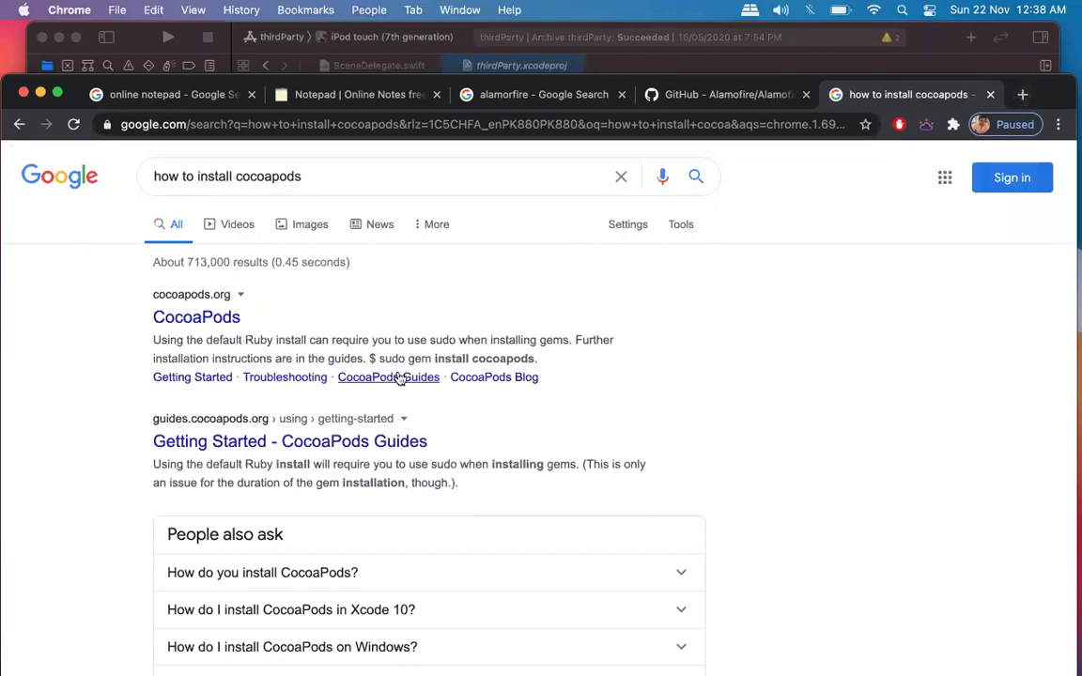
Scroll the results to bring the Stack Overflow answer into view.
scroll(399, 376, "down", 5)
scroll(399, 379, "down", 7)
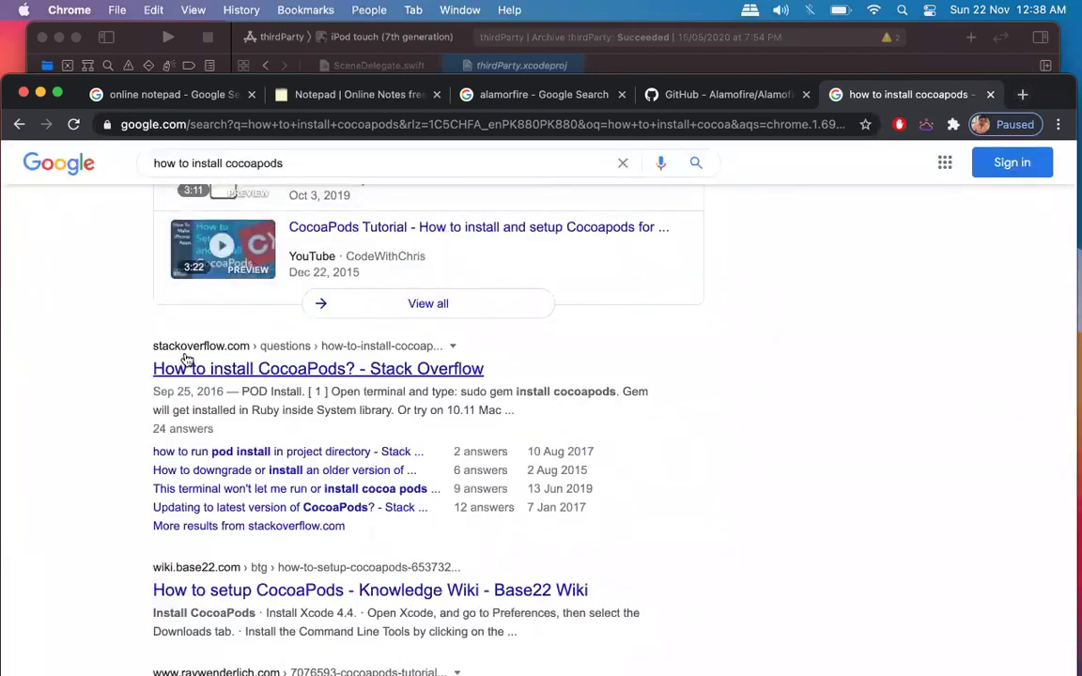
scroll(536, 379, "up", 12)
scroll(425, 386, "down", 7)
scroll(425, 385, "down", 3)
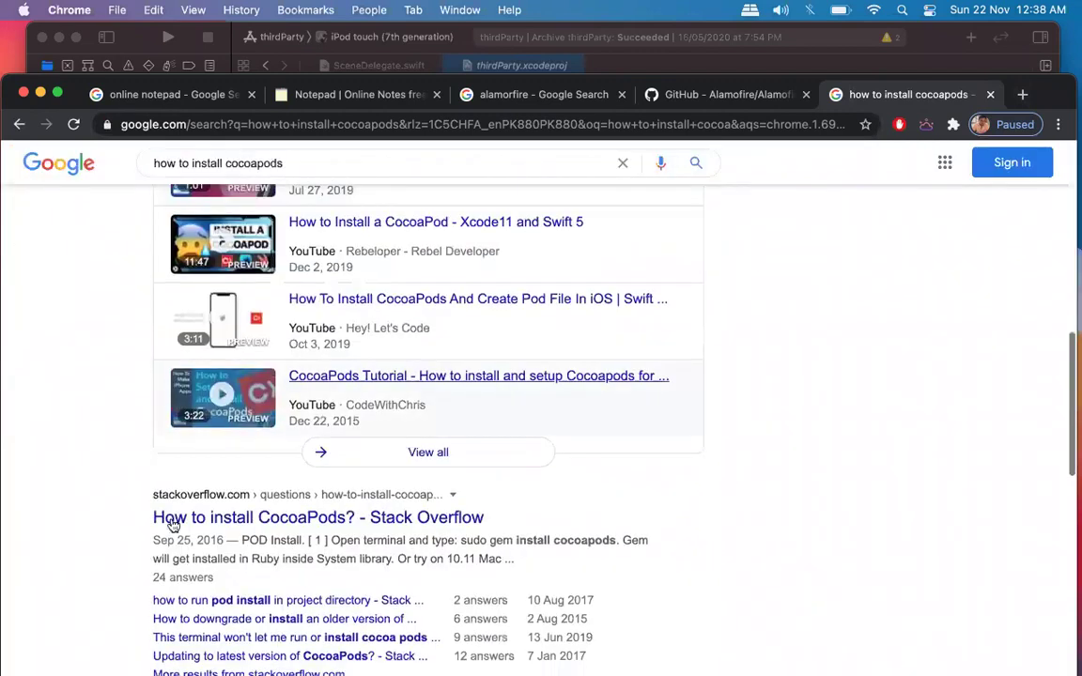
scroll(241, 531, "down", 1)
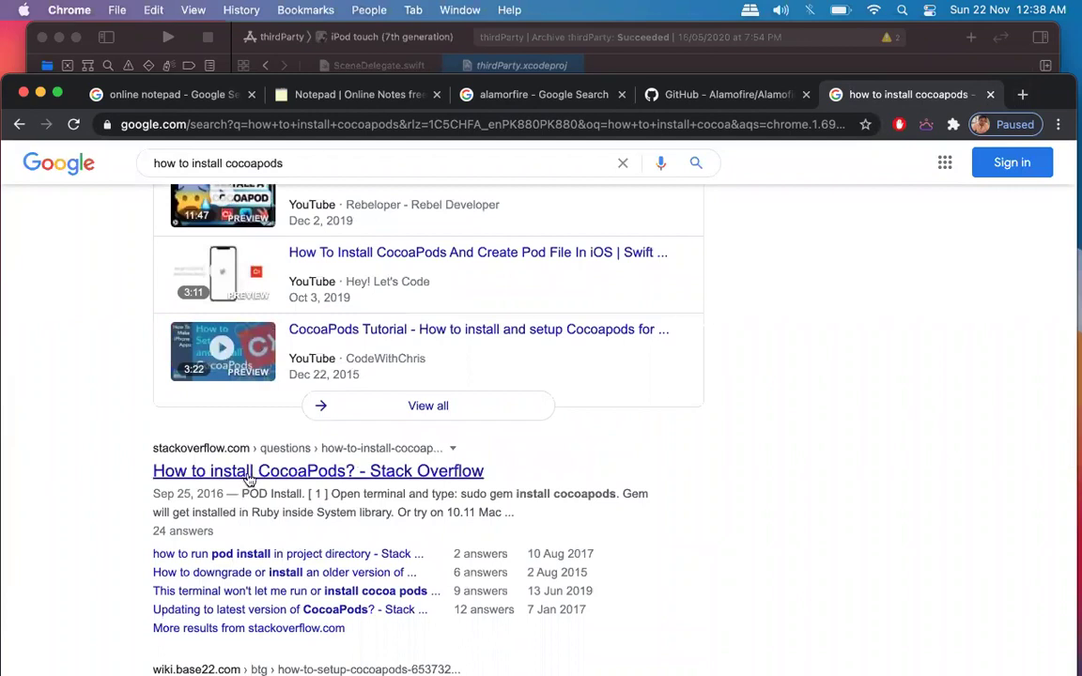
Open the 'How to install CocoaPods?' Stack Overflow result in a new tab and scroll to its 24 answers.
left_click(250, 480, "super")
left_click(926, 96)
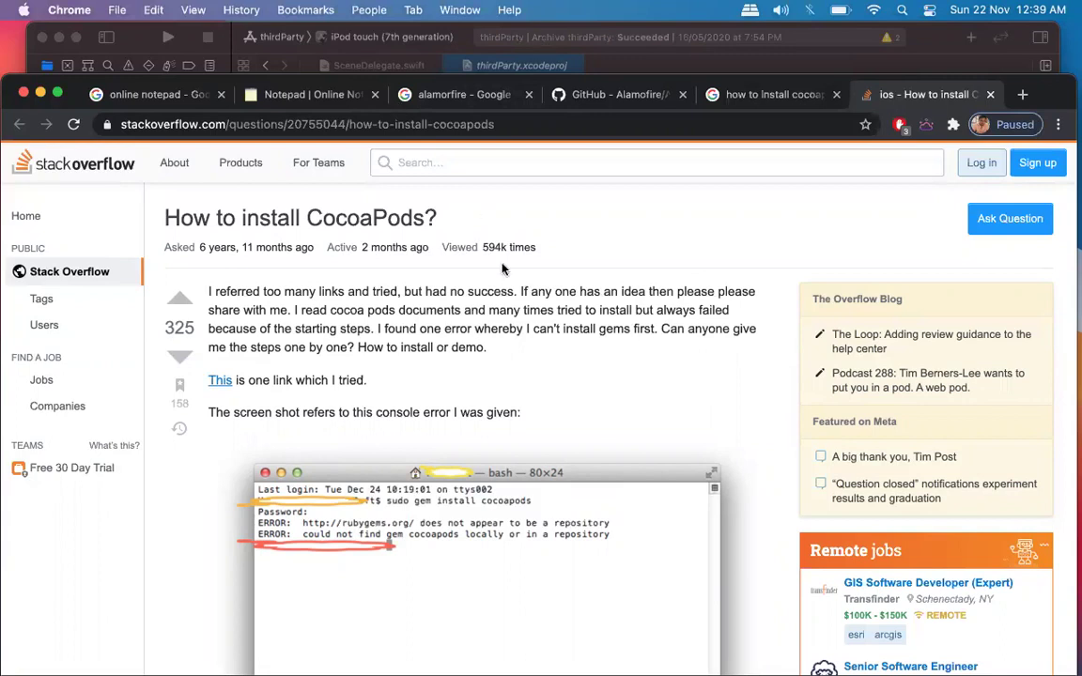
scroll(502, 269, "down", 5)
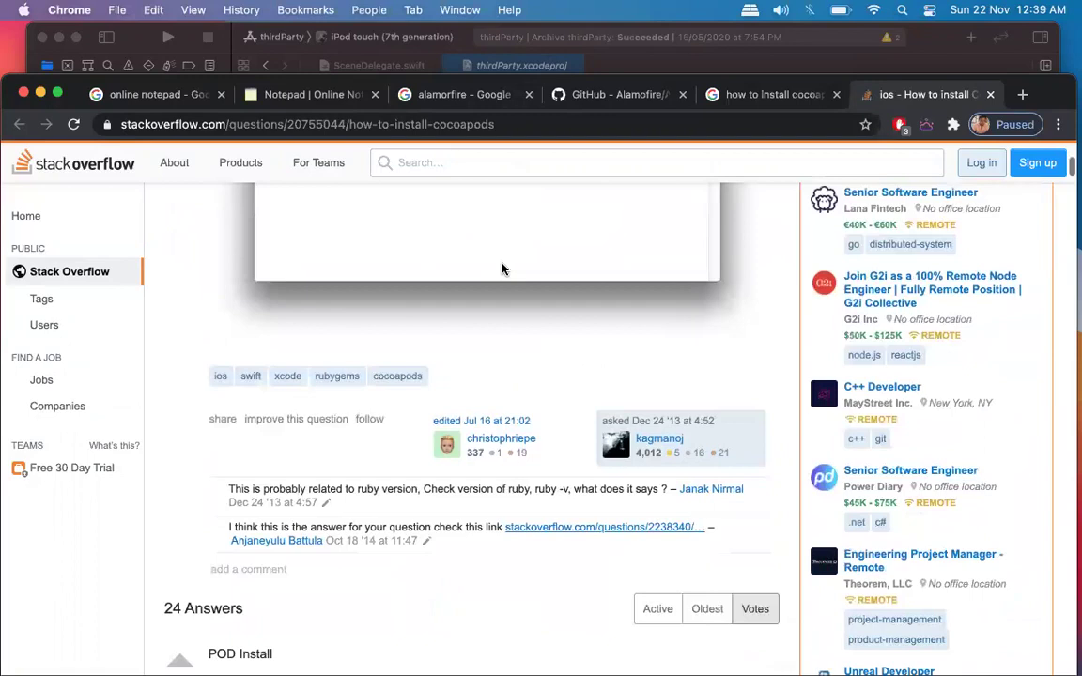
key("super+space")
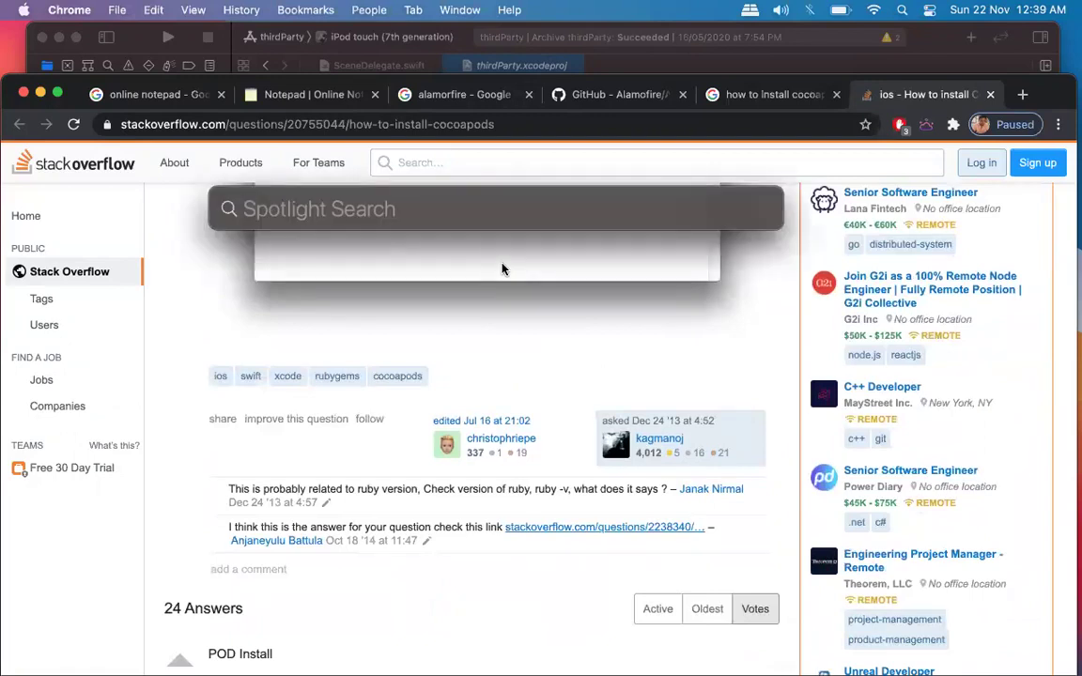
Launch Terminal from Launchpad's Other folder to get a fresh zsh prompt window.
mouse_move(327, 649)
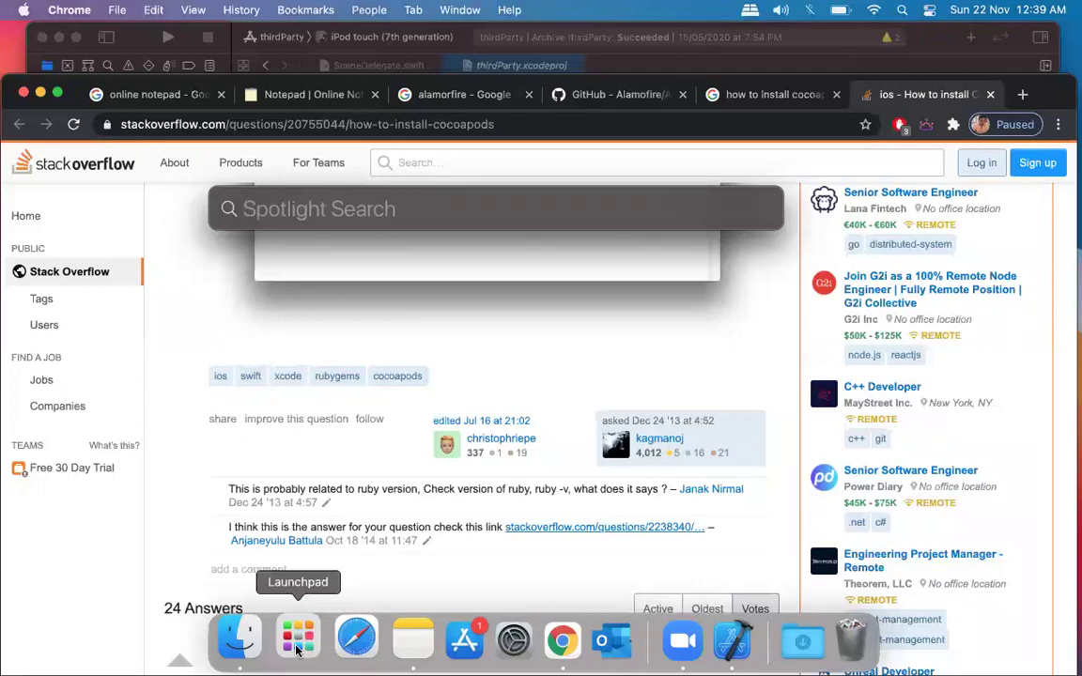
left_click(295, 647)
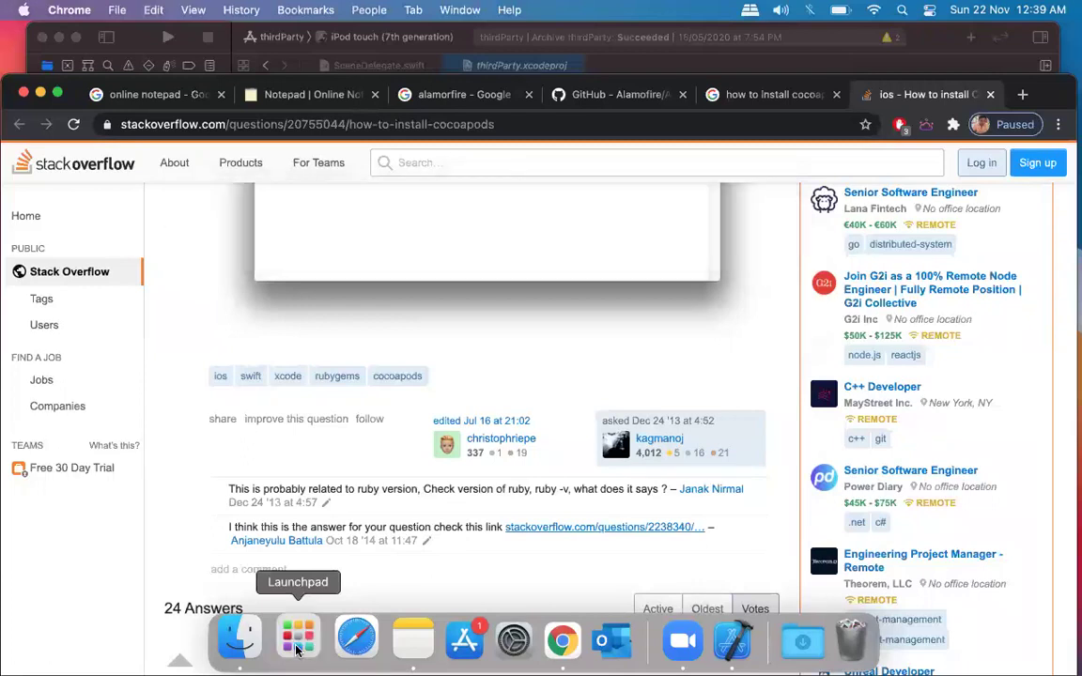
scroll(404, 413, "up", 2)
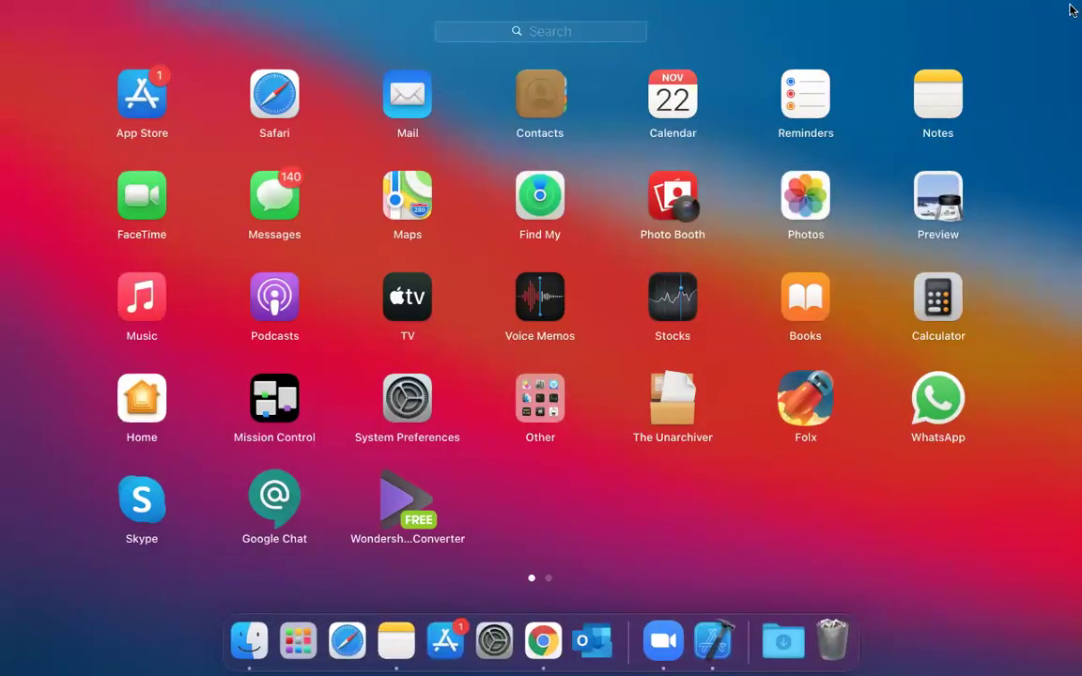
left_click(452, 33)
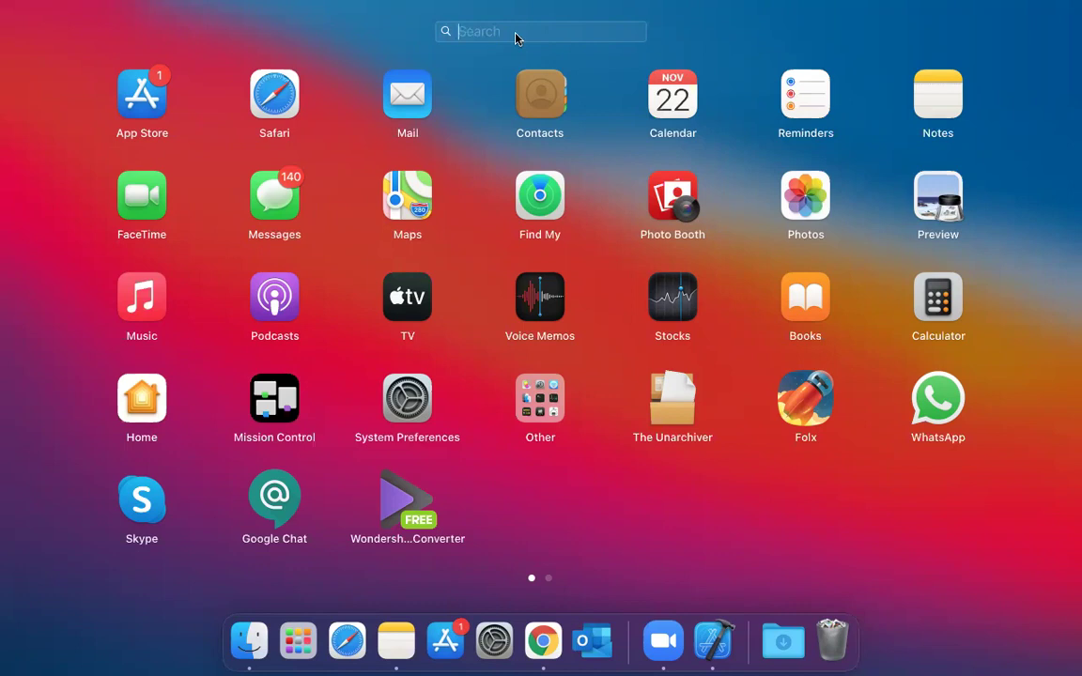
left_click(608, 121)
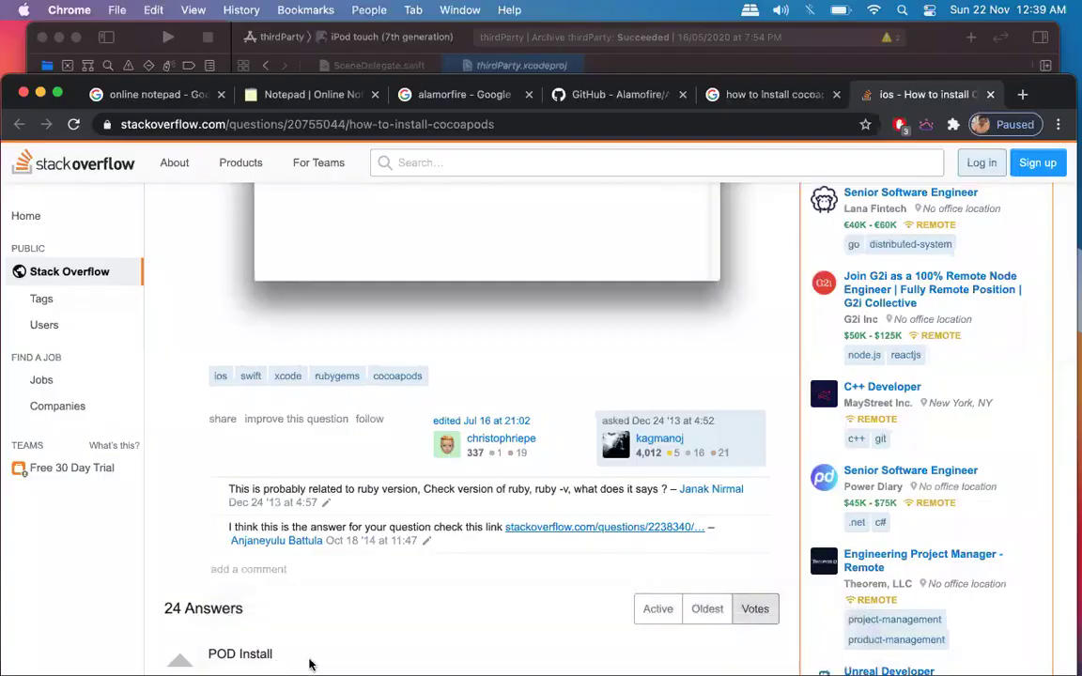
left_click(298, 640)
left_click(541, 393)
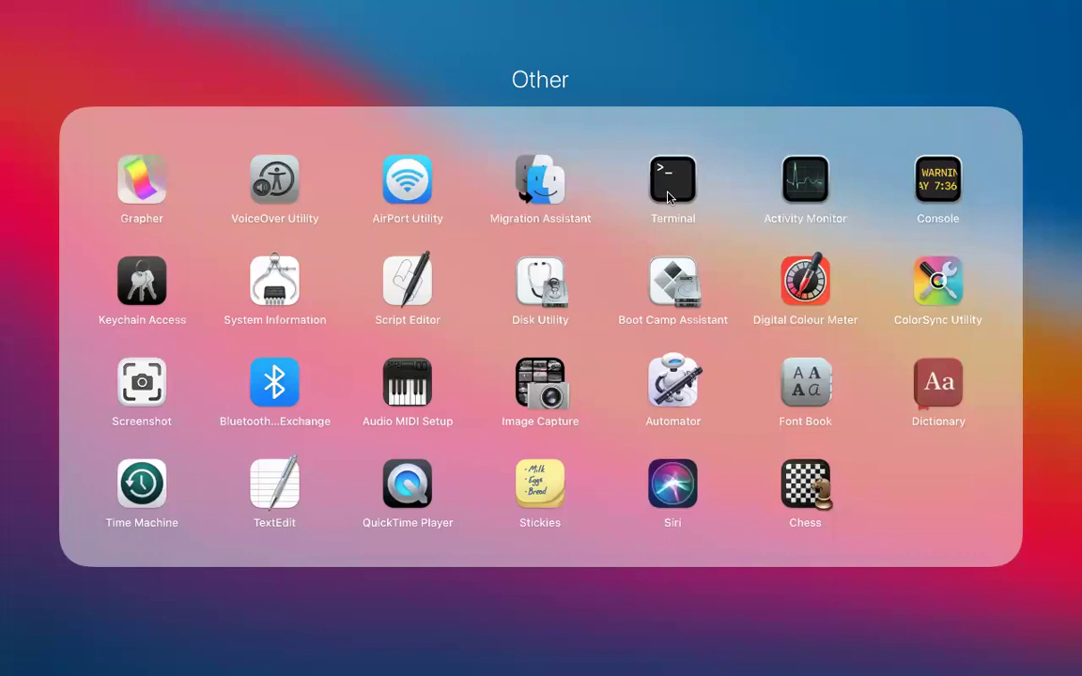
left_click(668, 195)
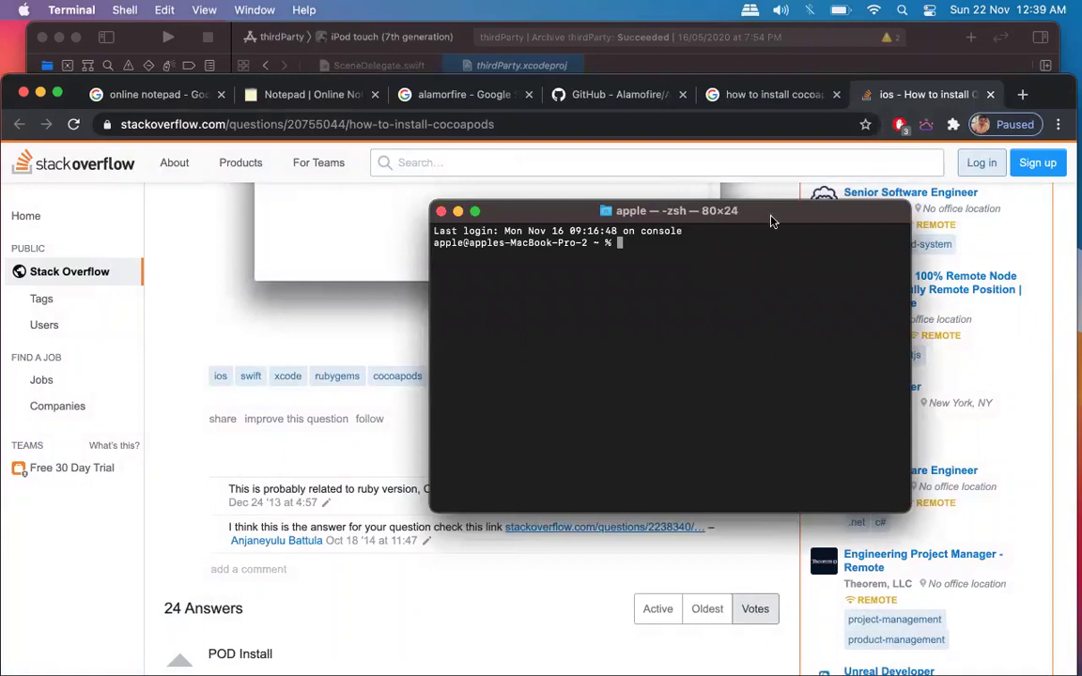
Reposition the Terminal window to the upper right of the screen.
left_click_drag(771, 219, 765, 189)
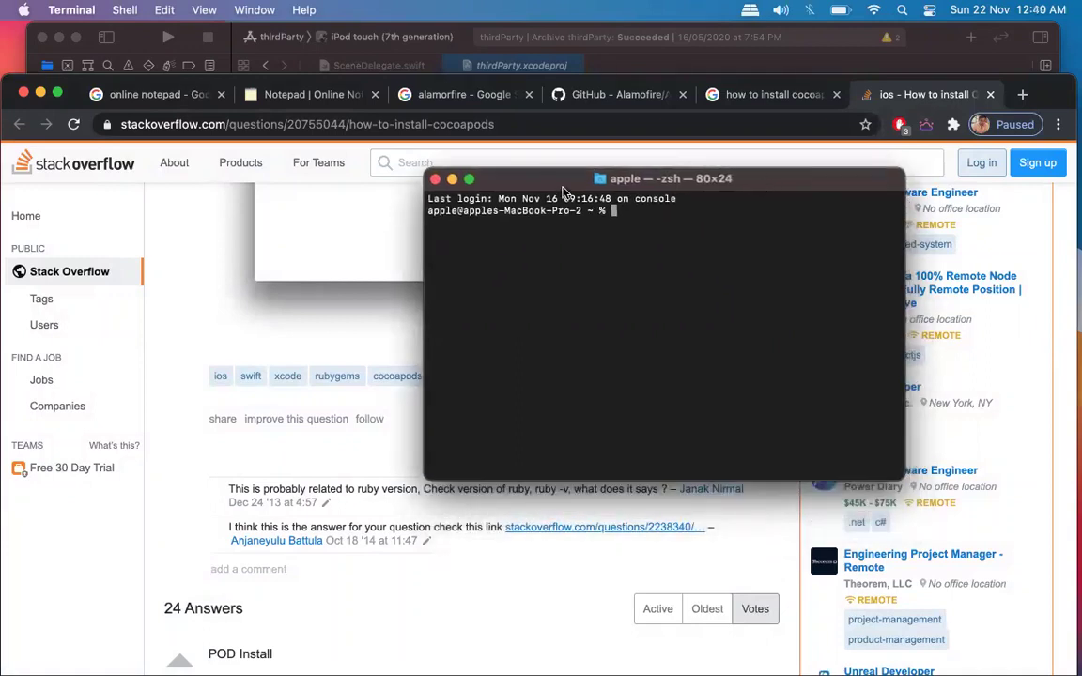
left_click_drag(1051, 99, 1050, 47)
key("ctrl+Up")
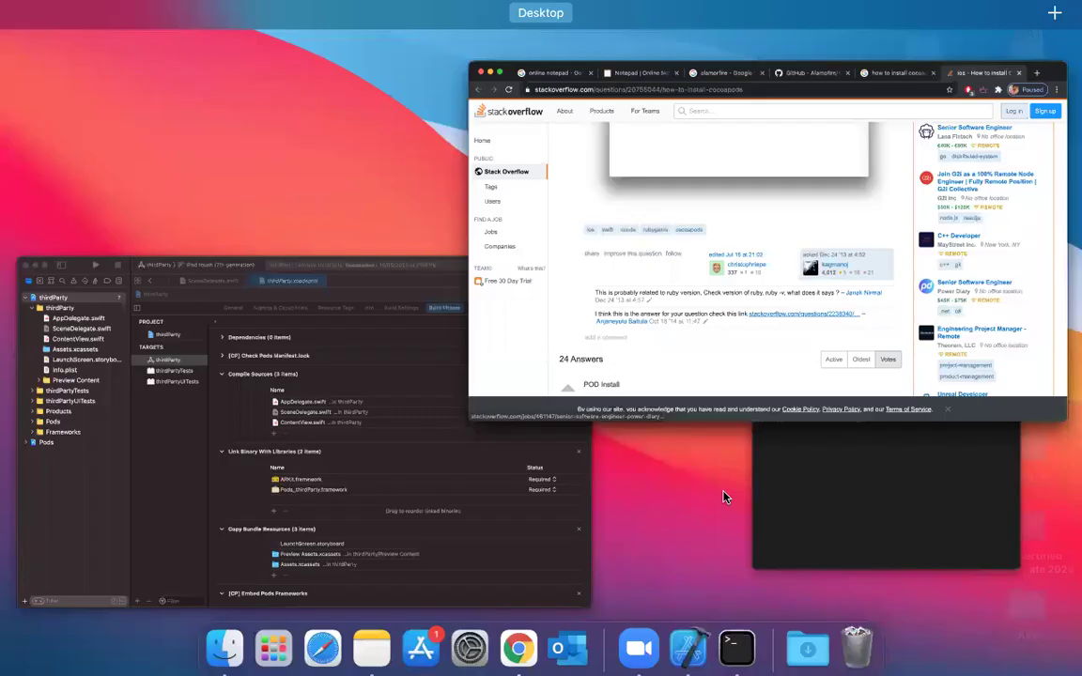
left_click(890, 507)
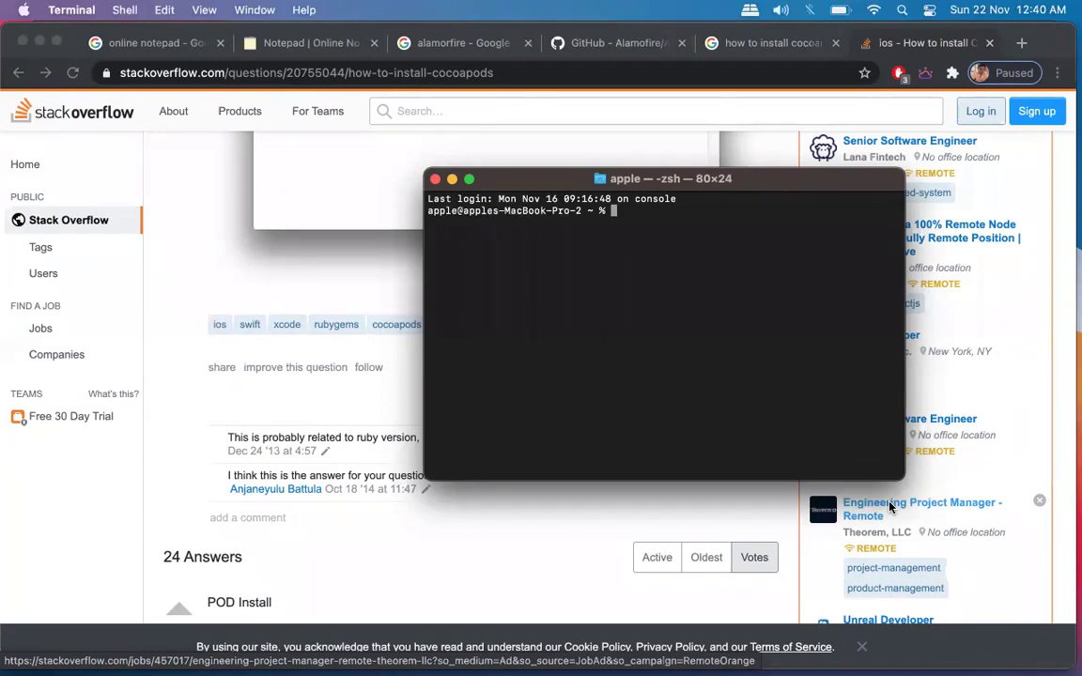
left_click_drag(738, 188, 781, 146)
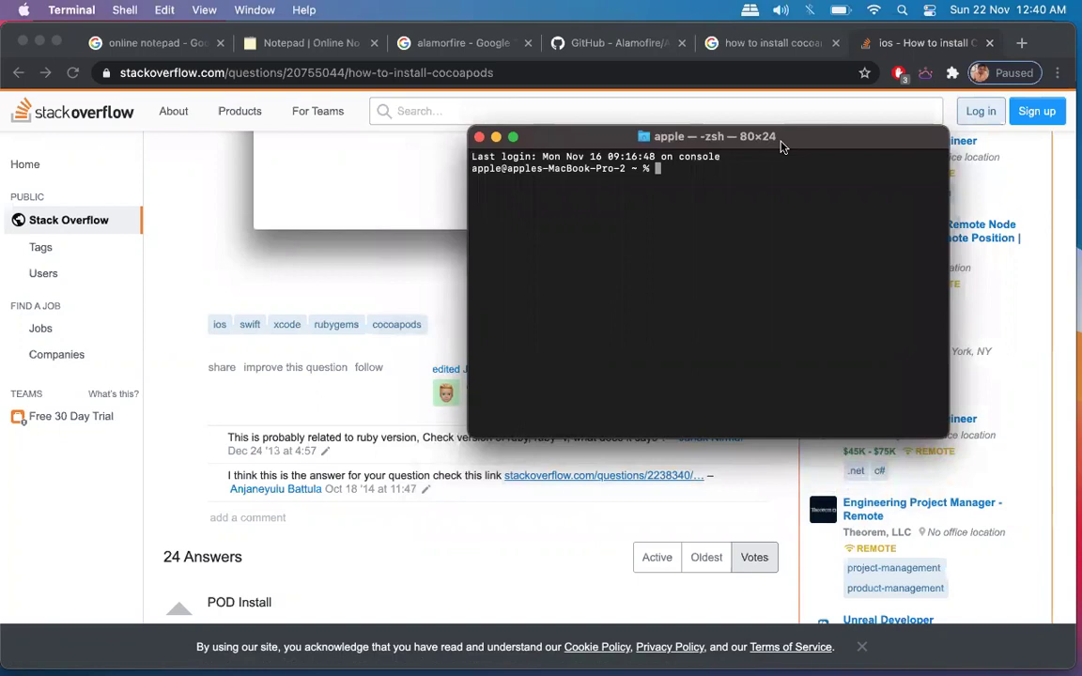
scroll(370, 394, "down", 5)
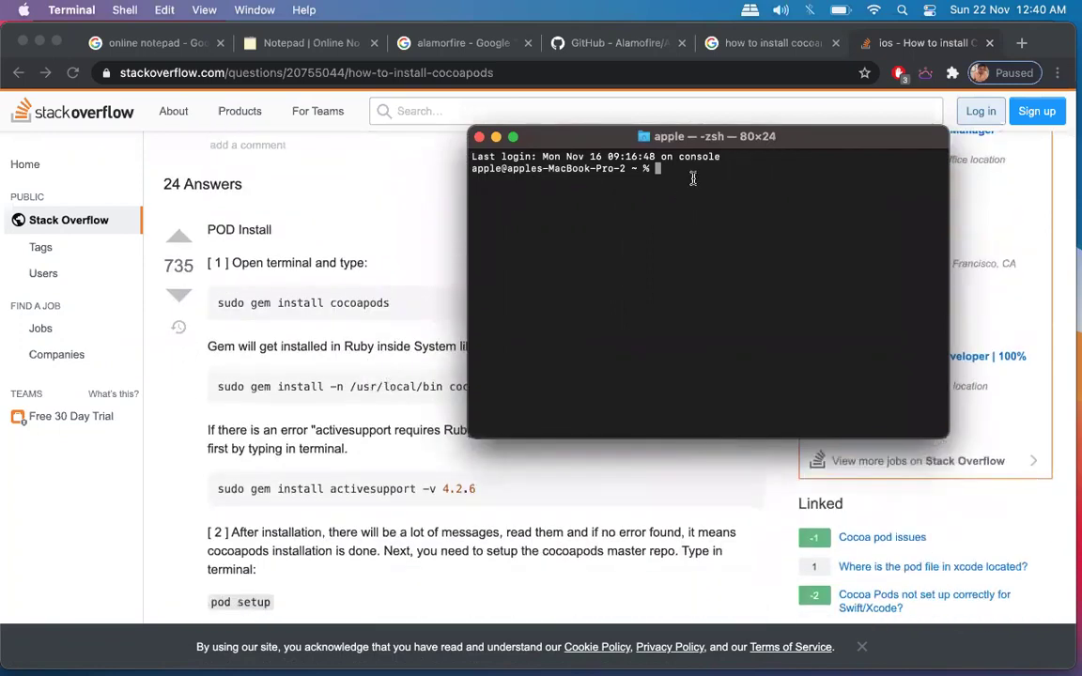
triple_click(488, 168)
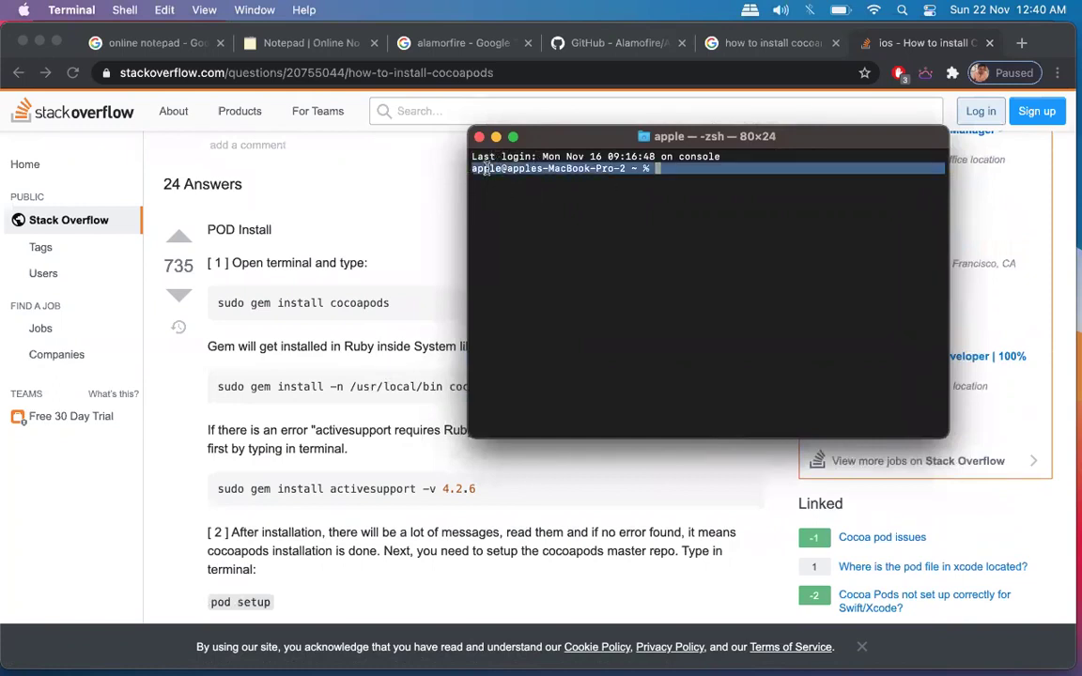
left_click(634, 197)
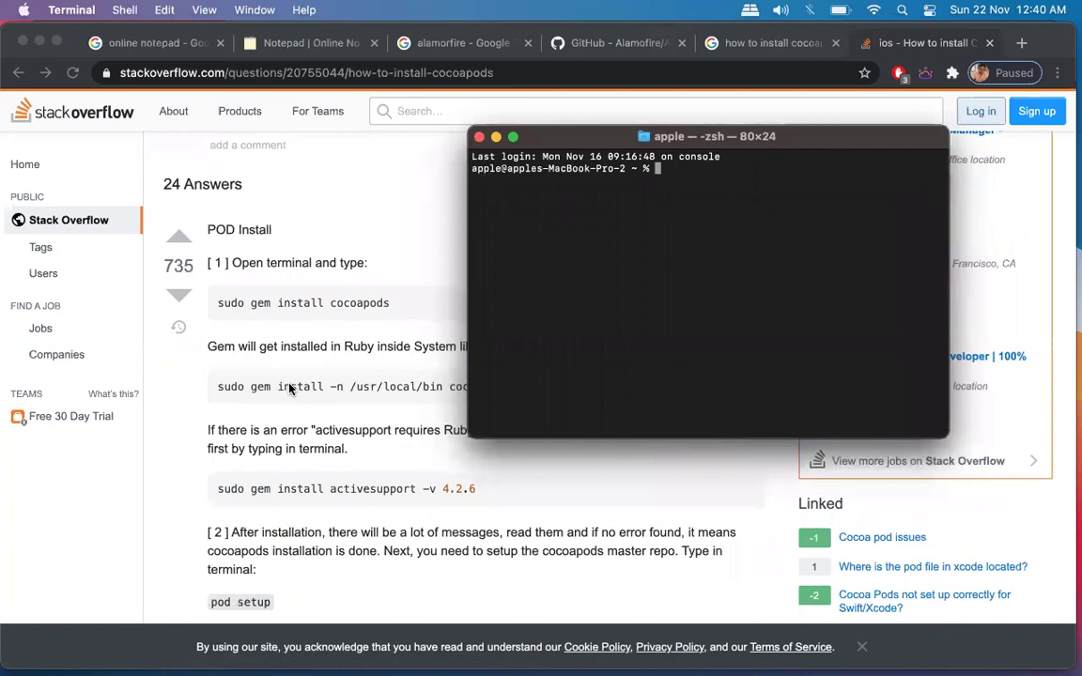
scroll(263, 346, "down", 5)
left_click_drag(572, 141, 855, 114)
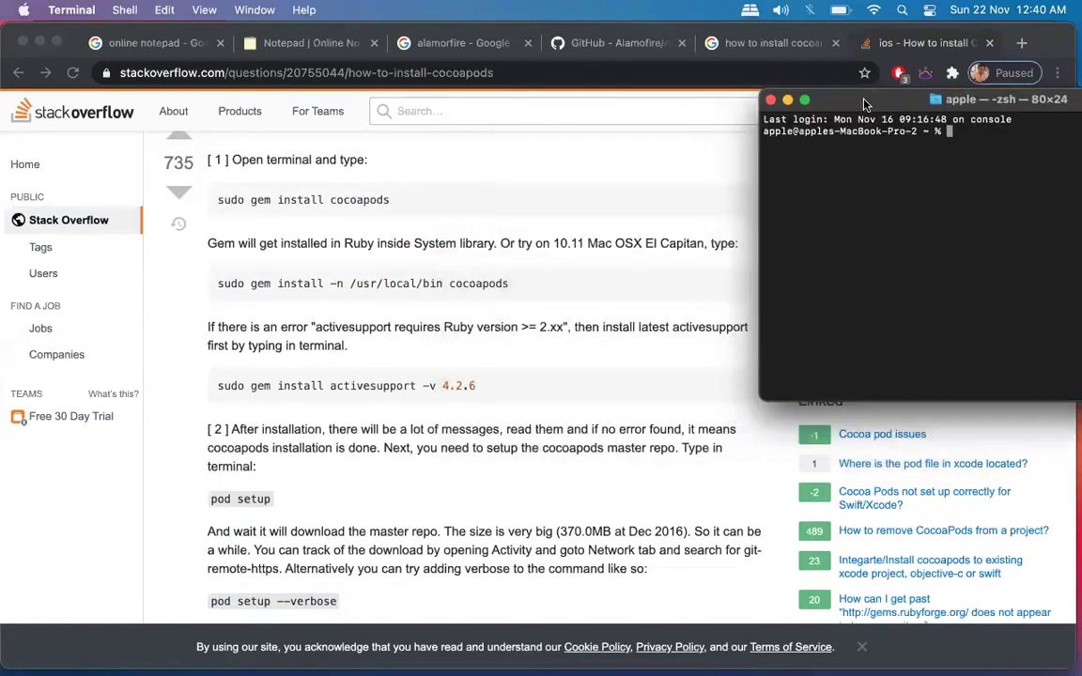
Bring the Stack Overflow 'How to install CocoaPods?' page back in front of Terminal.
left_click(495, 329)
scroll(496, 329, "up", 15)
scroll(496, 329, "down", 1)
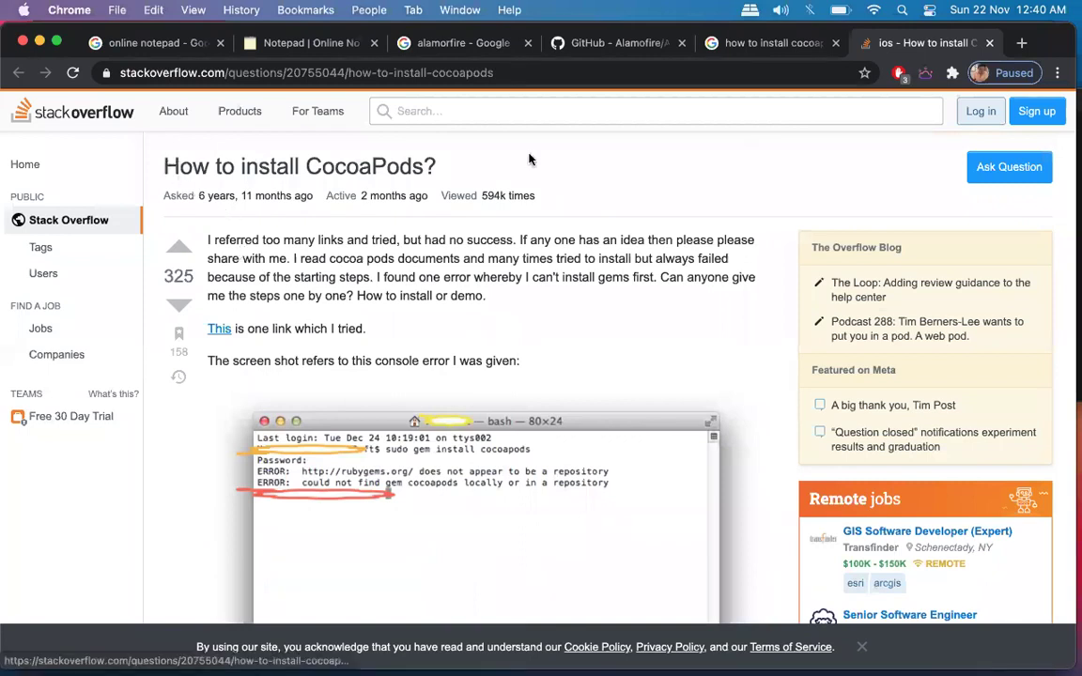
Dismiss the cookie notice on the Stack Overflow page.
scroll(564, 356, "down", 1)
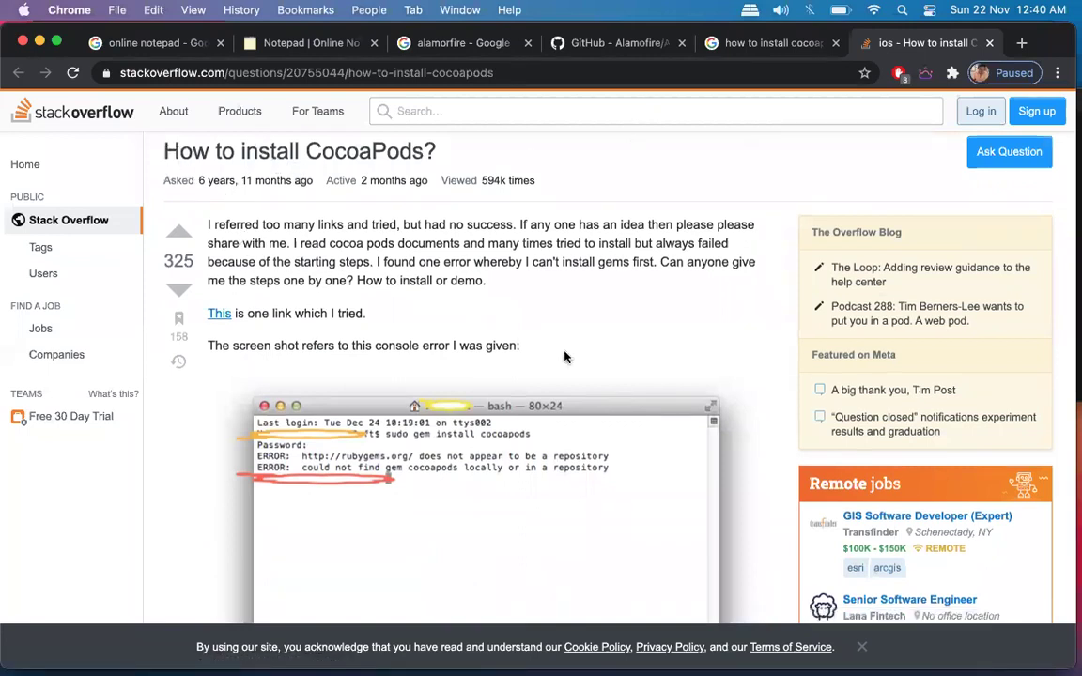
scroll(564, 356, "down", 5)
scroll(258, 394, "up", 4)
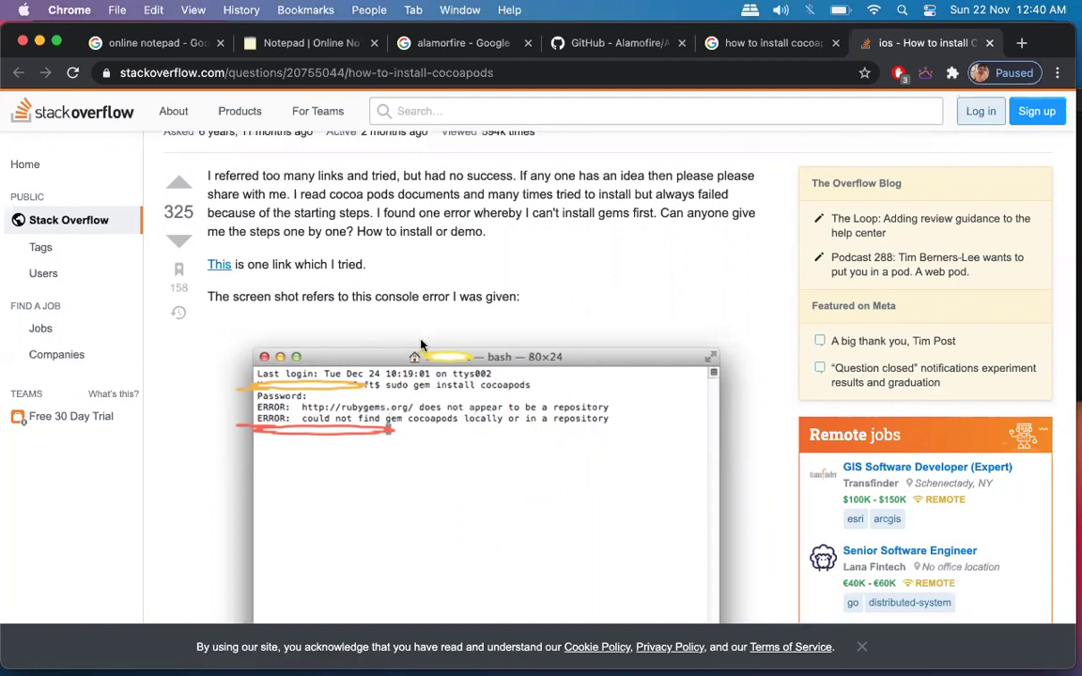
left_click(861, 650)
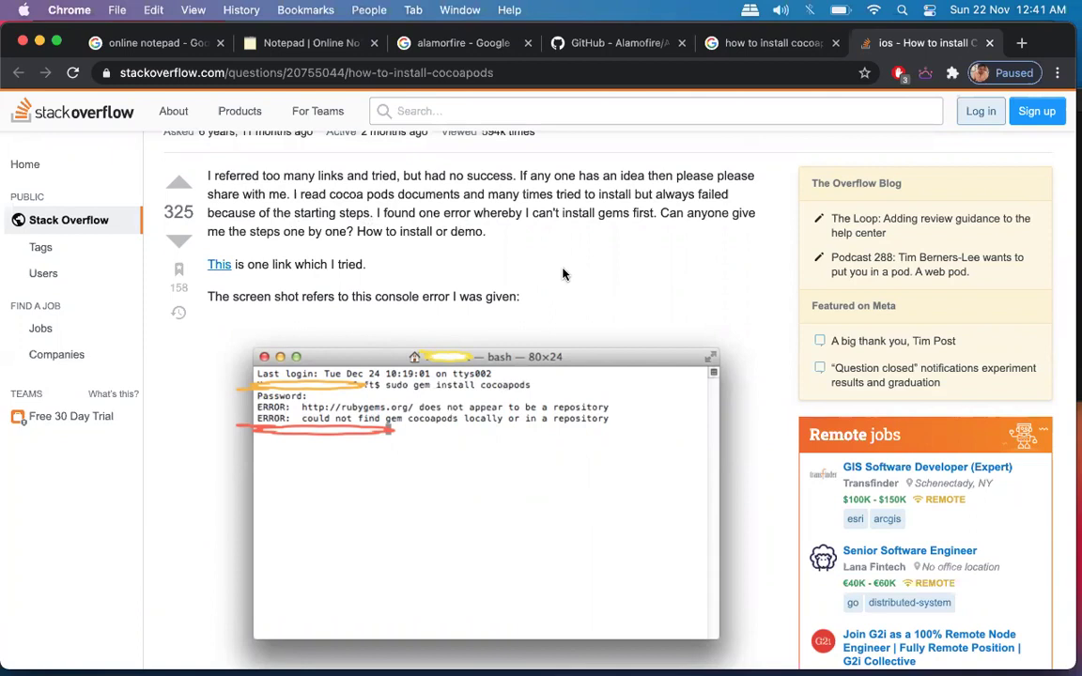
Scroll to the top answer's 'sudo gem install cocoapods' step and bring Terminal back in front.
scroll(564, 273, "down", 10)
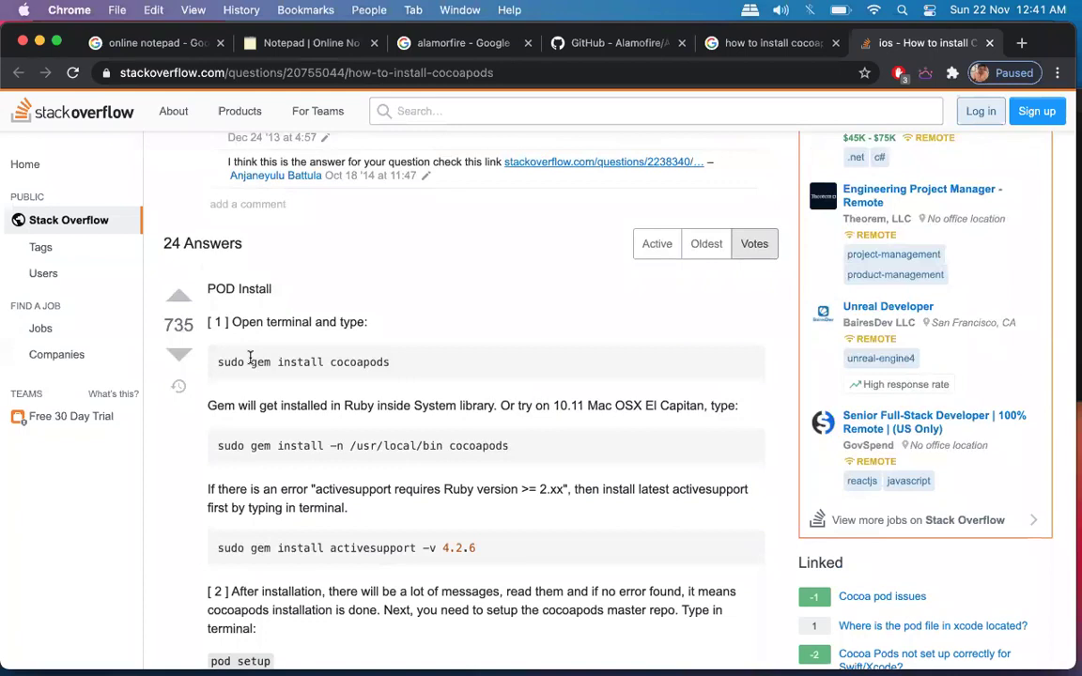
scroll(251, 358, "down", 2)
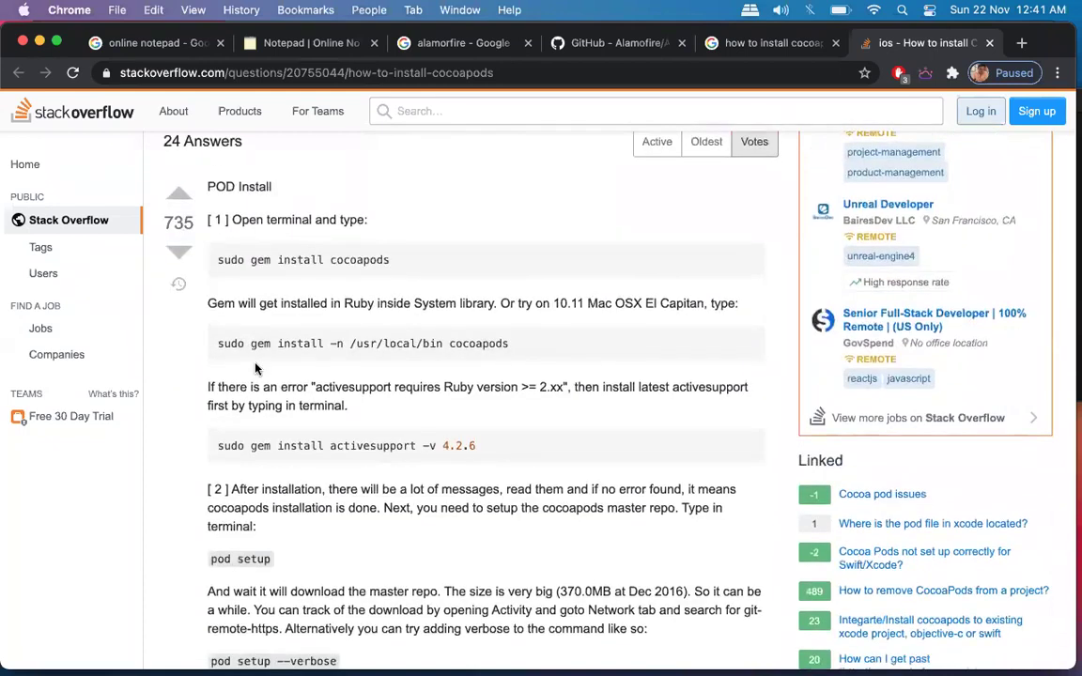
key("ctrl+Up")
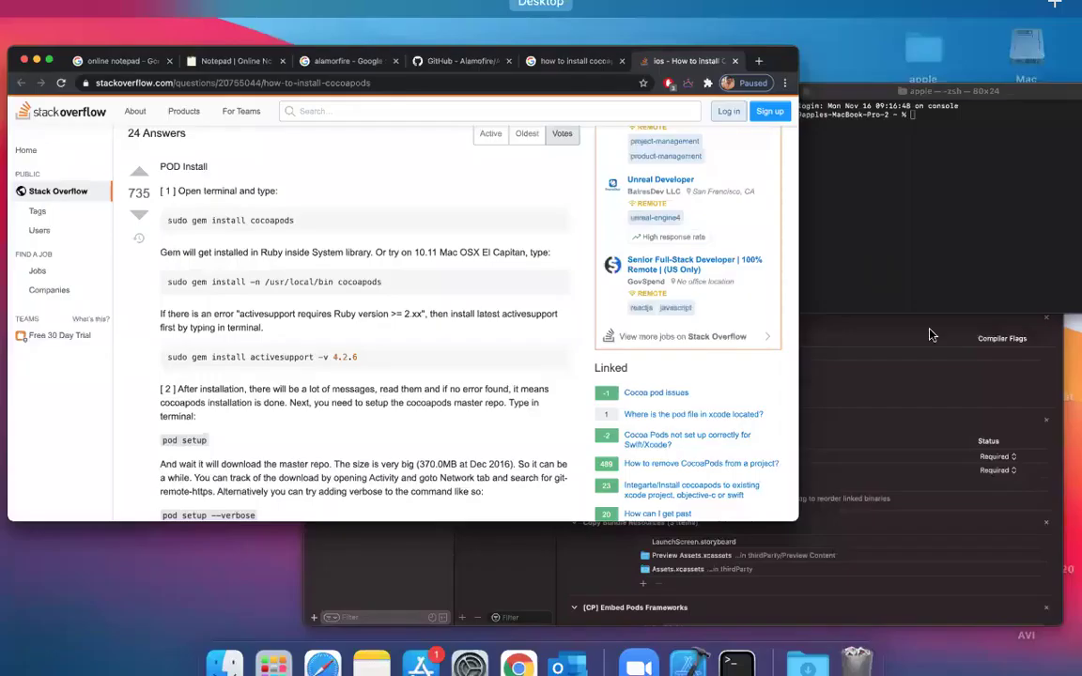
left_click(863, 161)
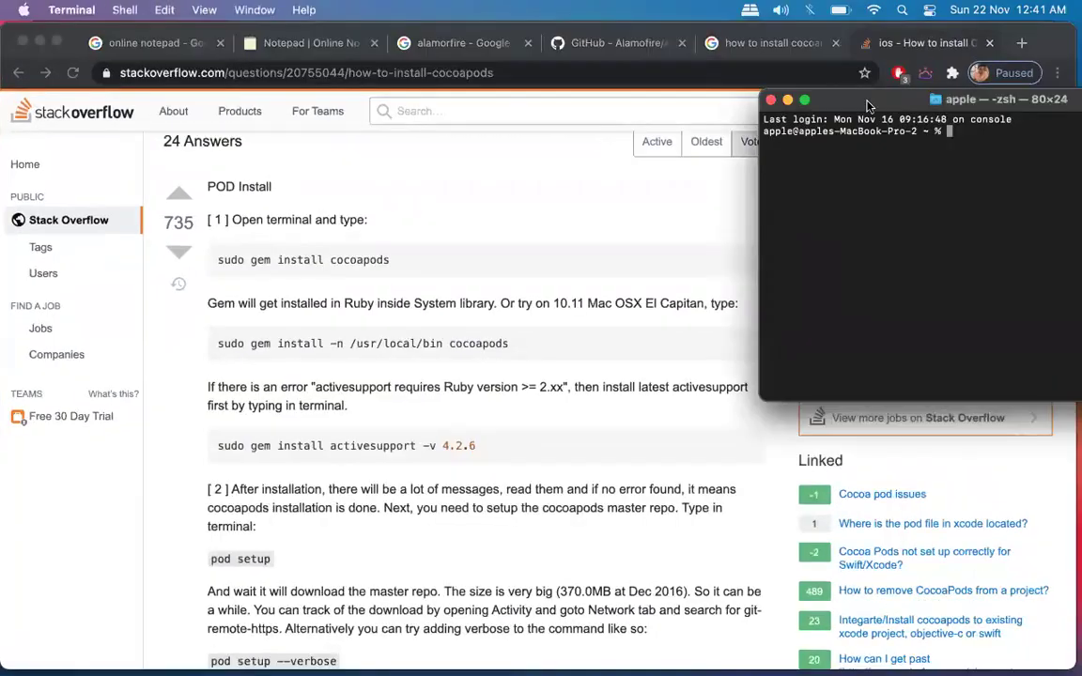
Copy 'sudo gem install cocoapods' from the answer and run it in Terminal with the account password.
double_click(294, 259)
triple_click(294, 260)
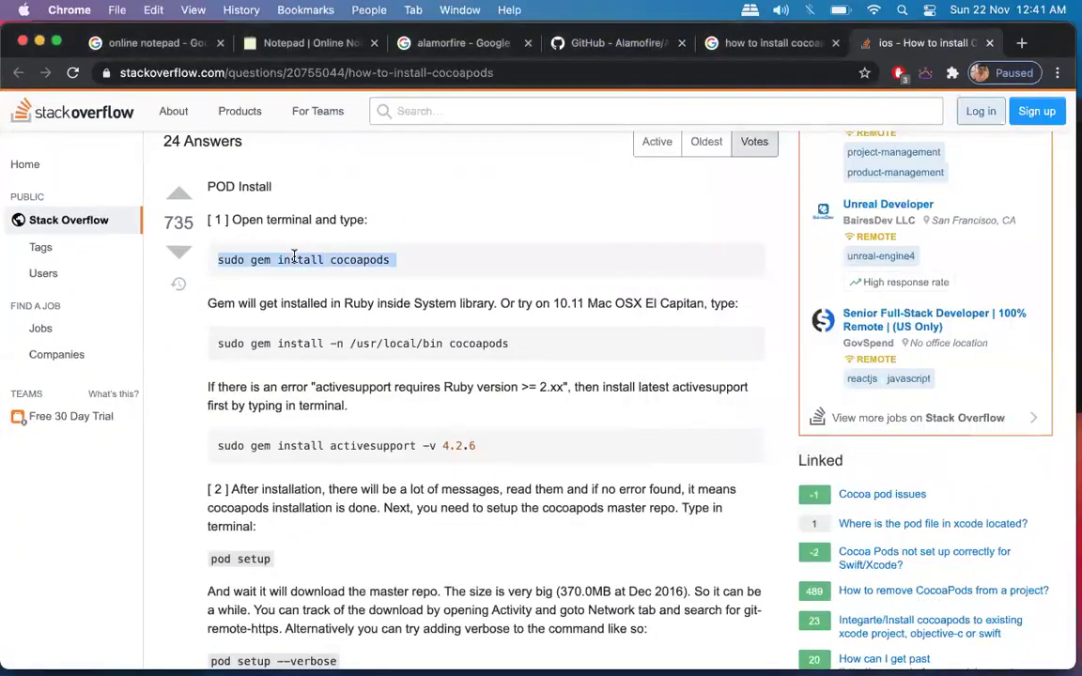
key("super+c")
key("super+c")
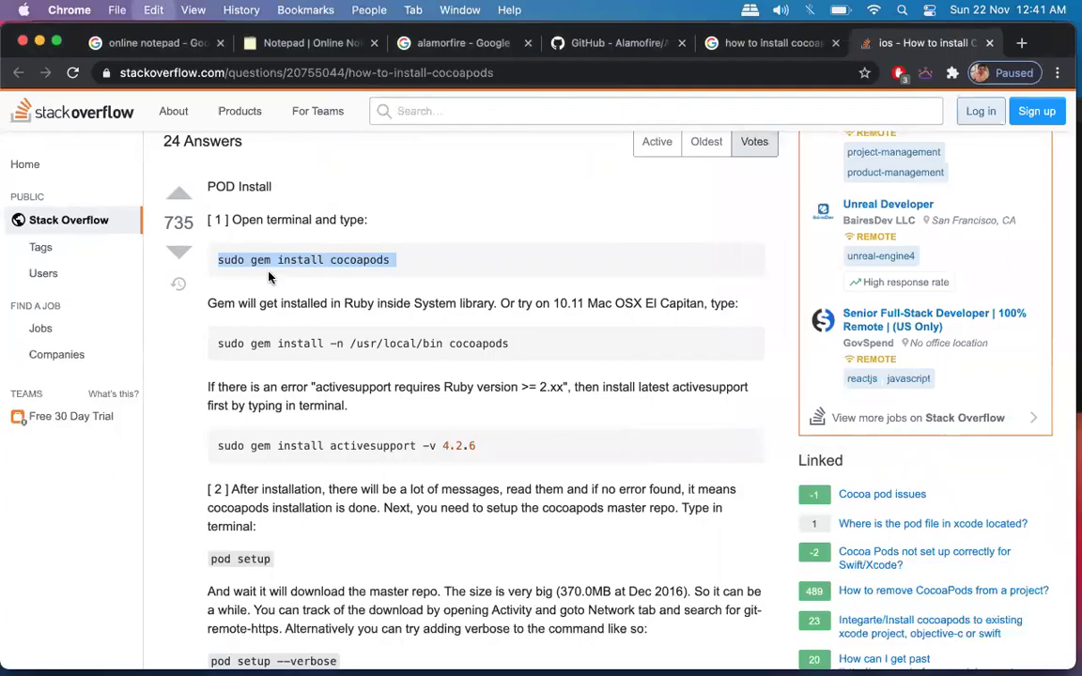
key("ctrl+Up")
left_click(910, 151)
key("super+v")
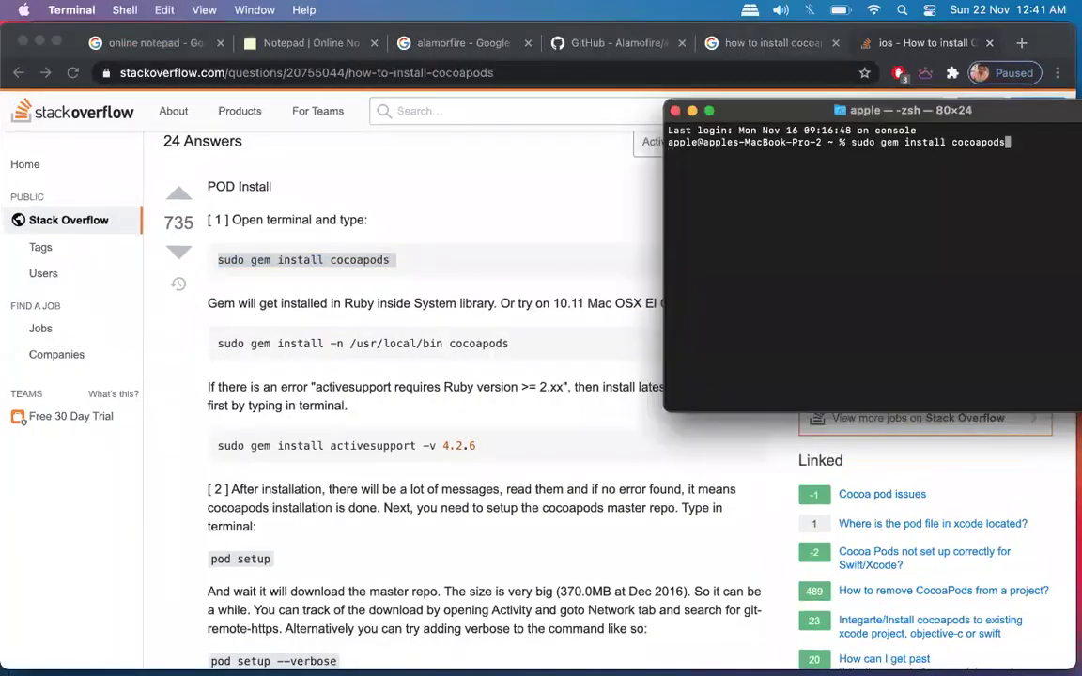
key("Return")
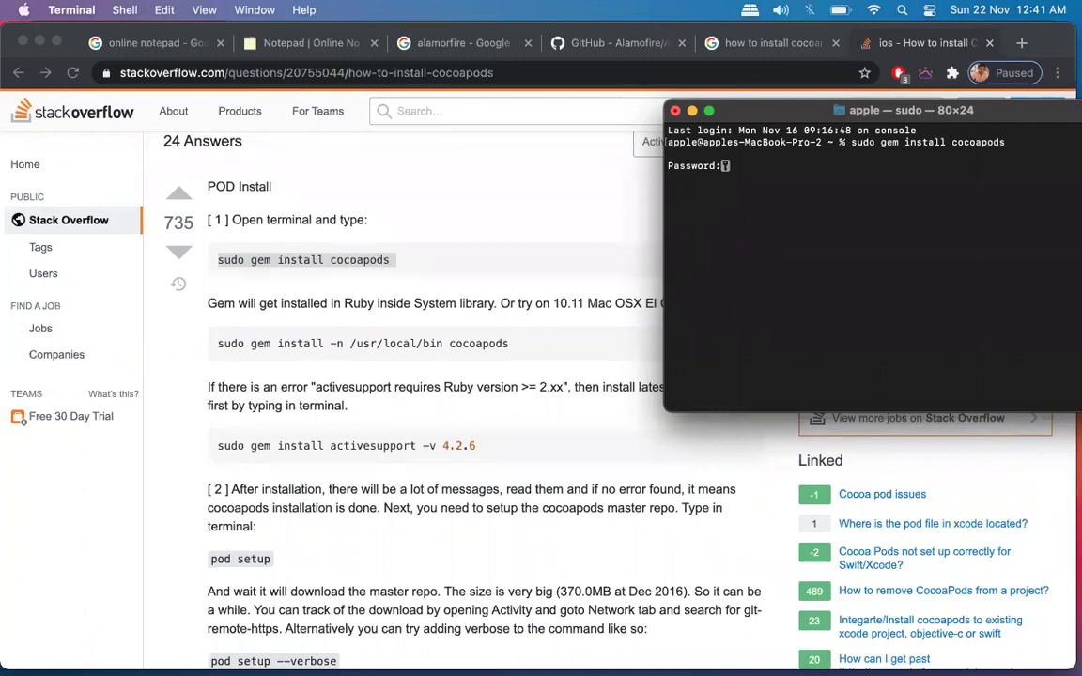
key("Return")
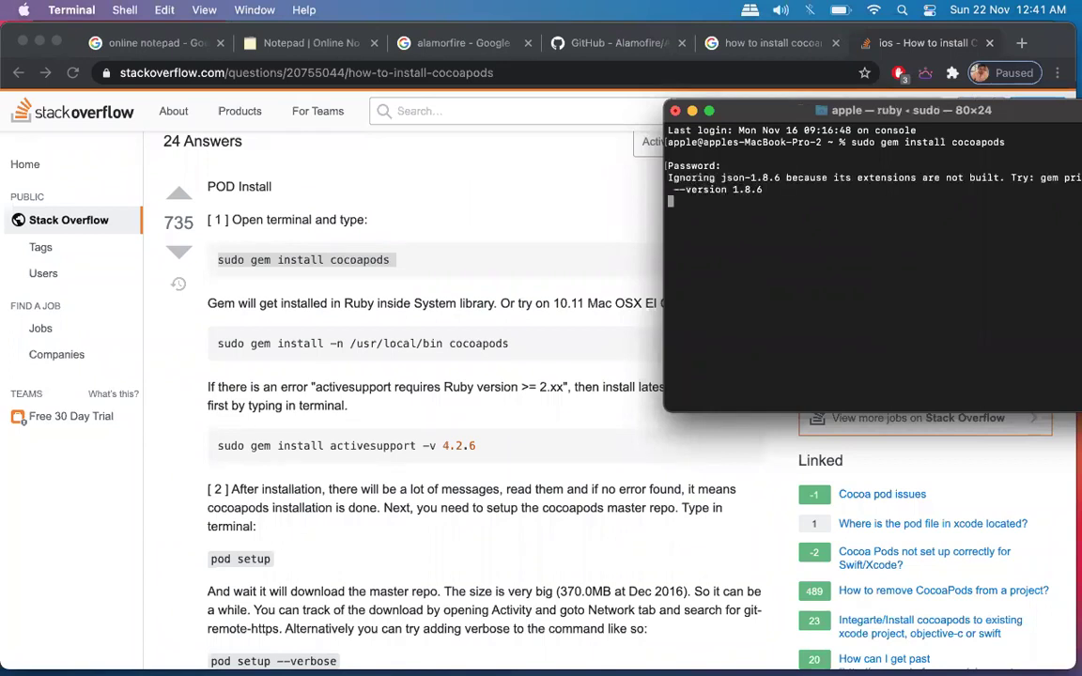
Move the Terminal window left and enlarge it to 108 by 28.
left_click_drag(707, 103, 527, 103)
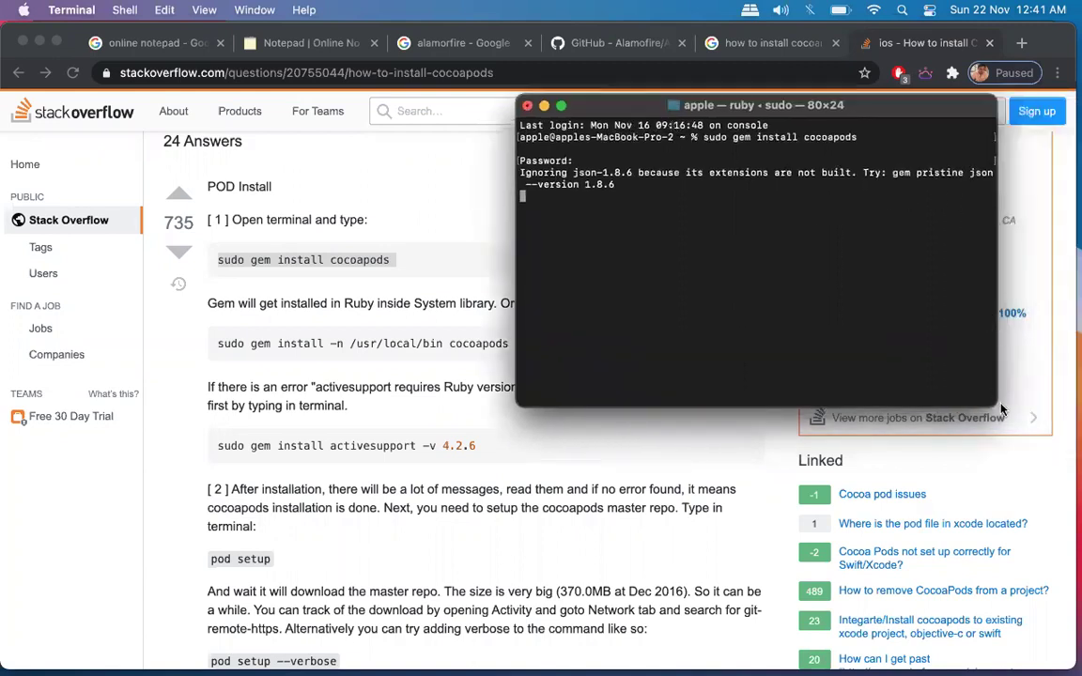
left_click_drag(996, 407, 1073, 444)
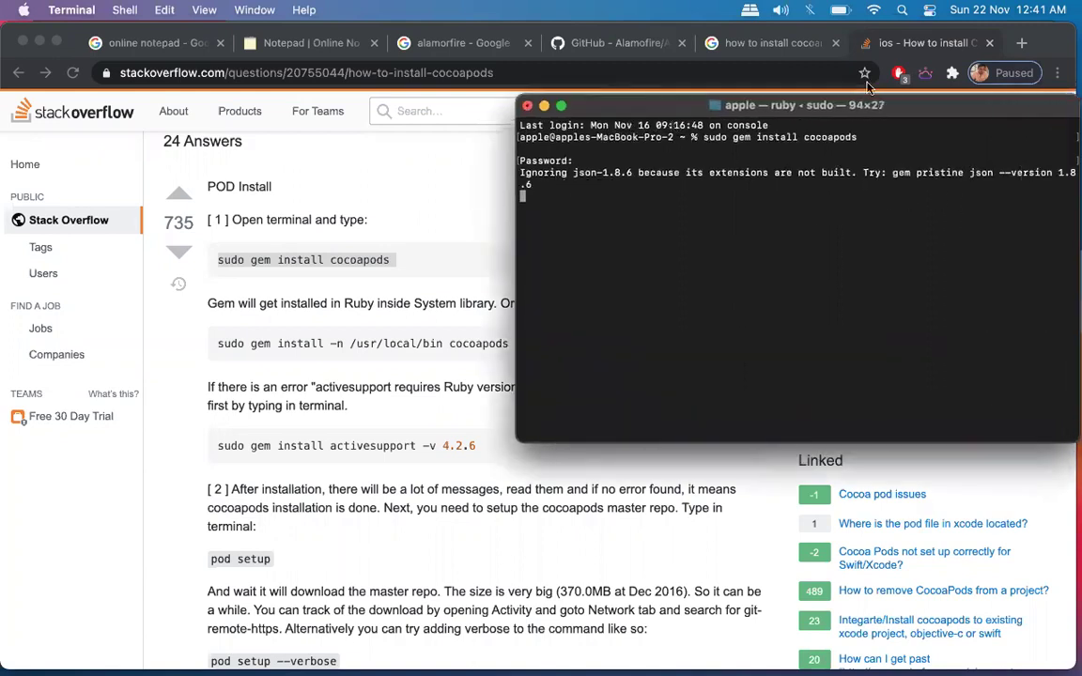
left_click_drag(951, 110, 846, 109)
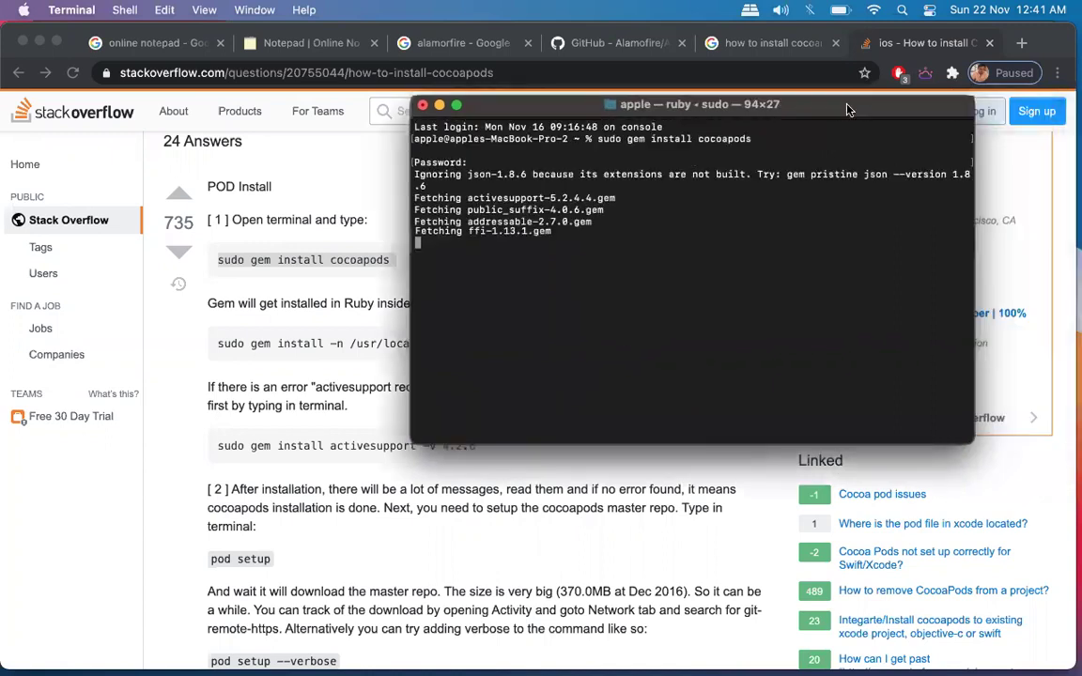
left_click_drag(970, 434, 1046, 441)
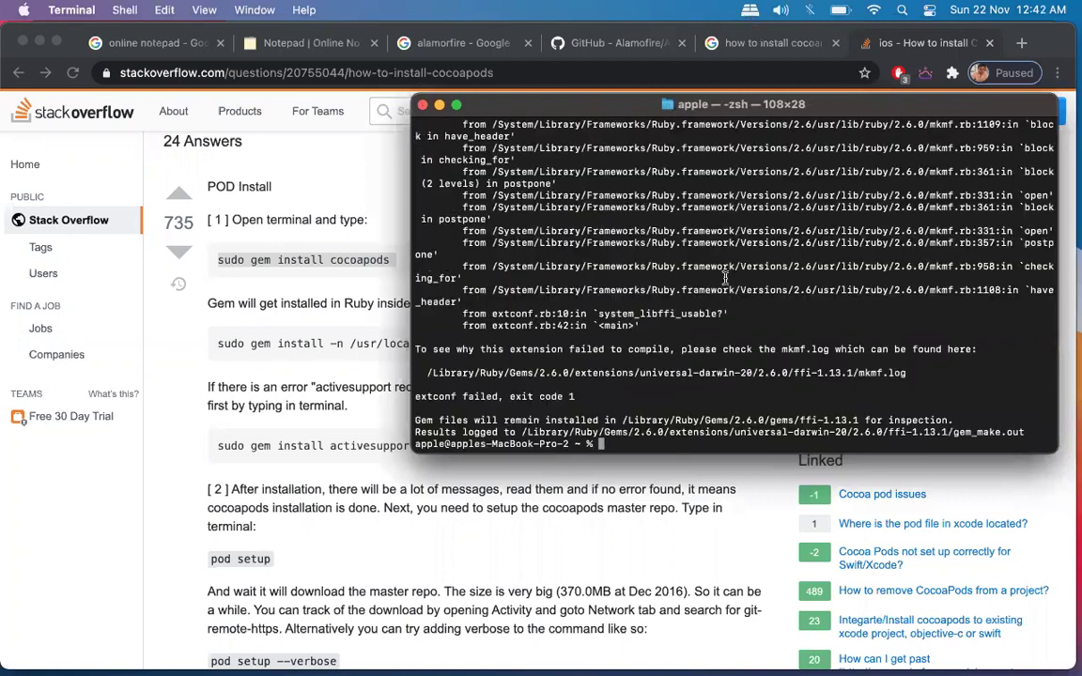
Quit the Notes app from its Dock icon menu.
scroll(725, 303, "up", 2)
scroll(725, 304, "down", 2)
mouse_move(537, 648)
right_click(377, 637)
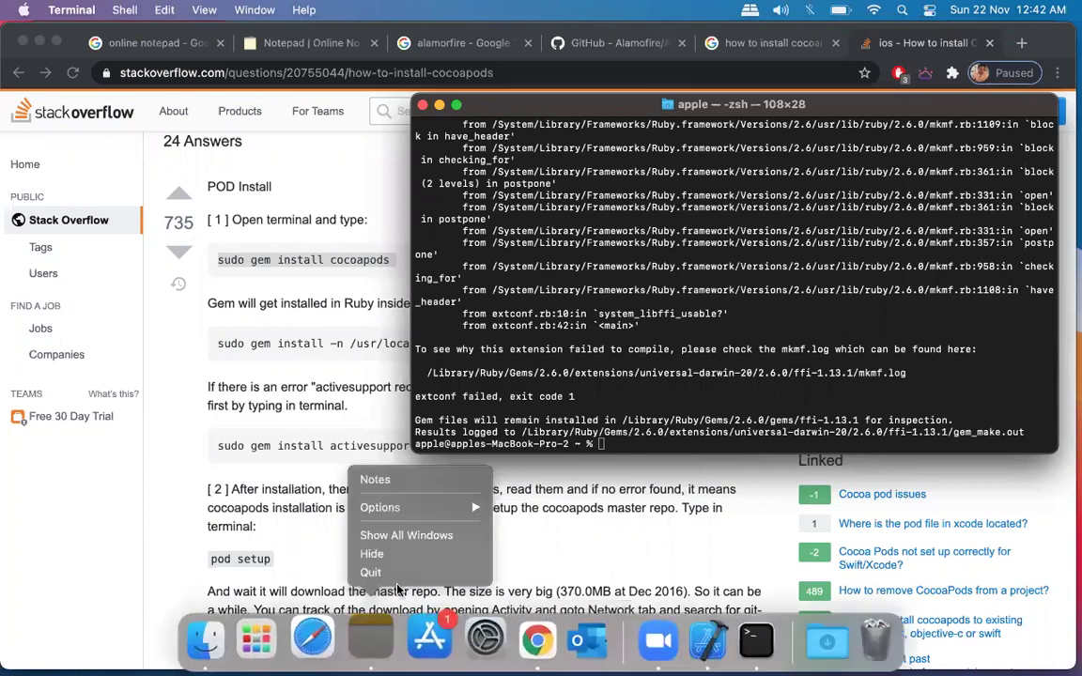
left_click(376, 570)
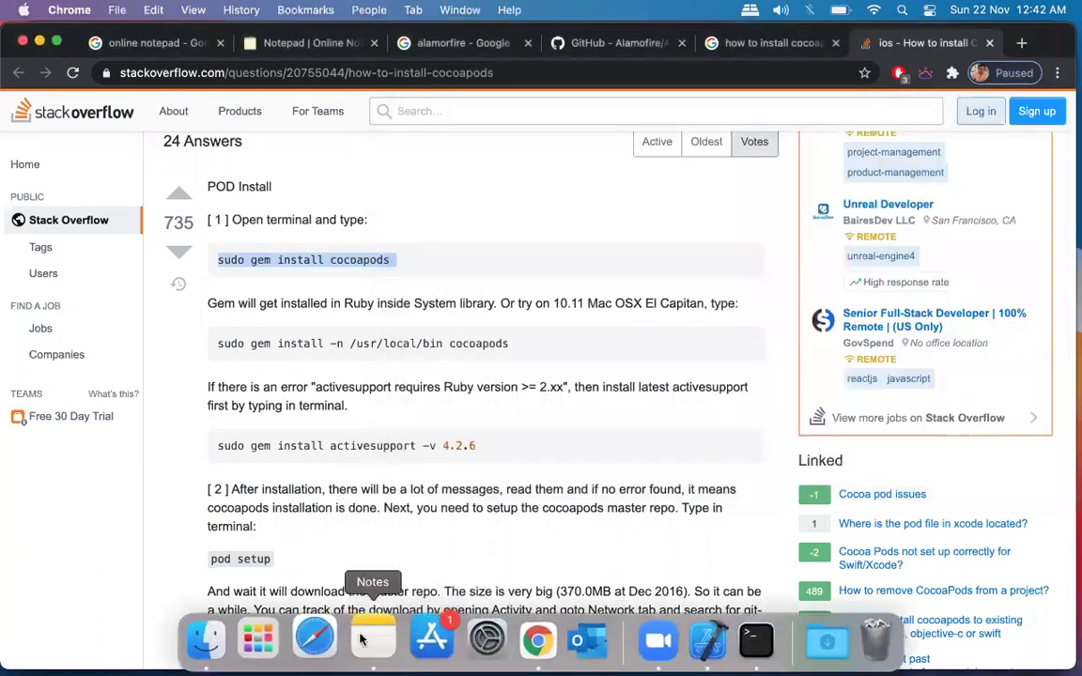
right_click(361, 640)
left_click(373, 572)
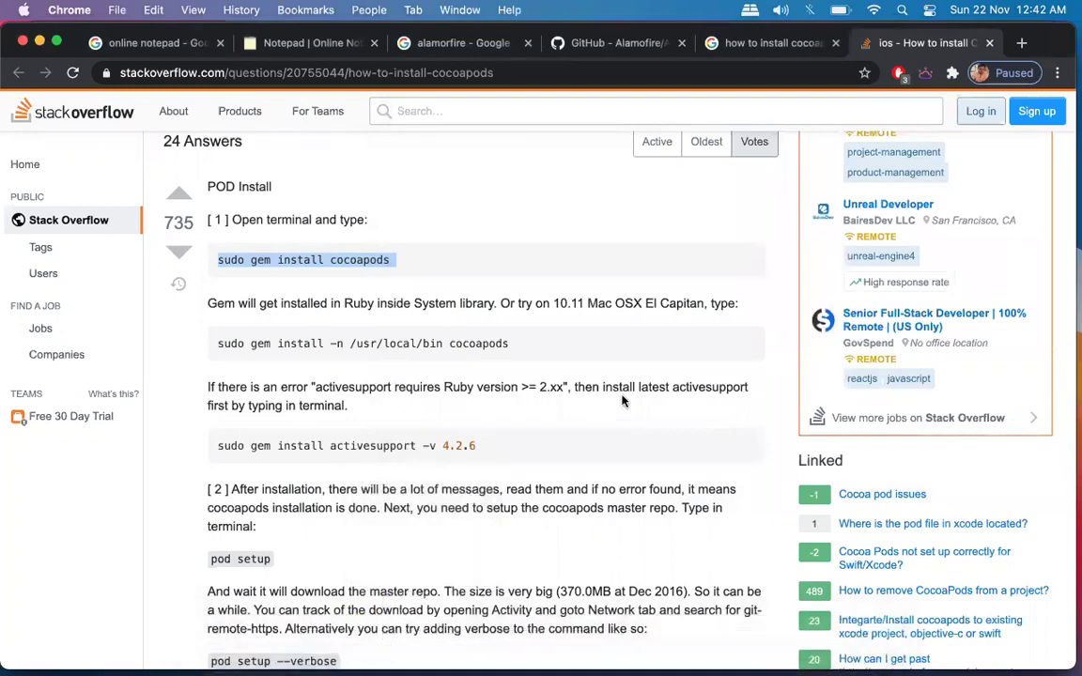
Bring Terminal back and review the install output ending in 'extconf failed, exit code 1'.
key("ctrl+Up")
left_click(853, 117)
scroll(577, 225, "up", 5)
scroll(577, 226, "down", 6)
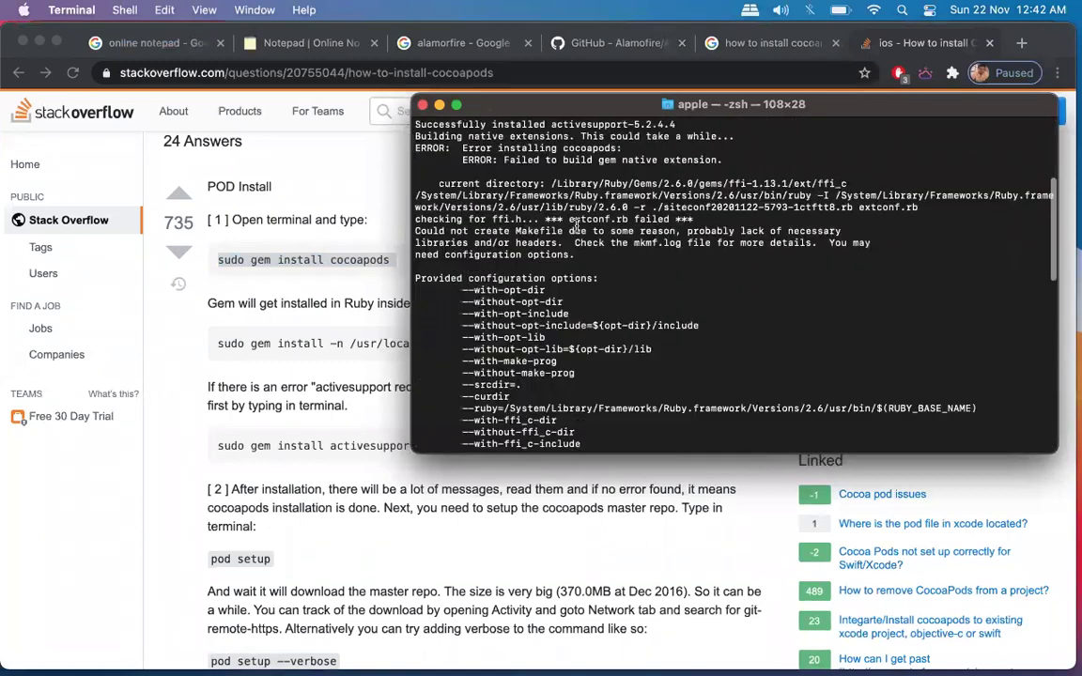
scroll(576, 227, "down", 10)
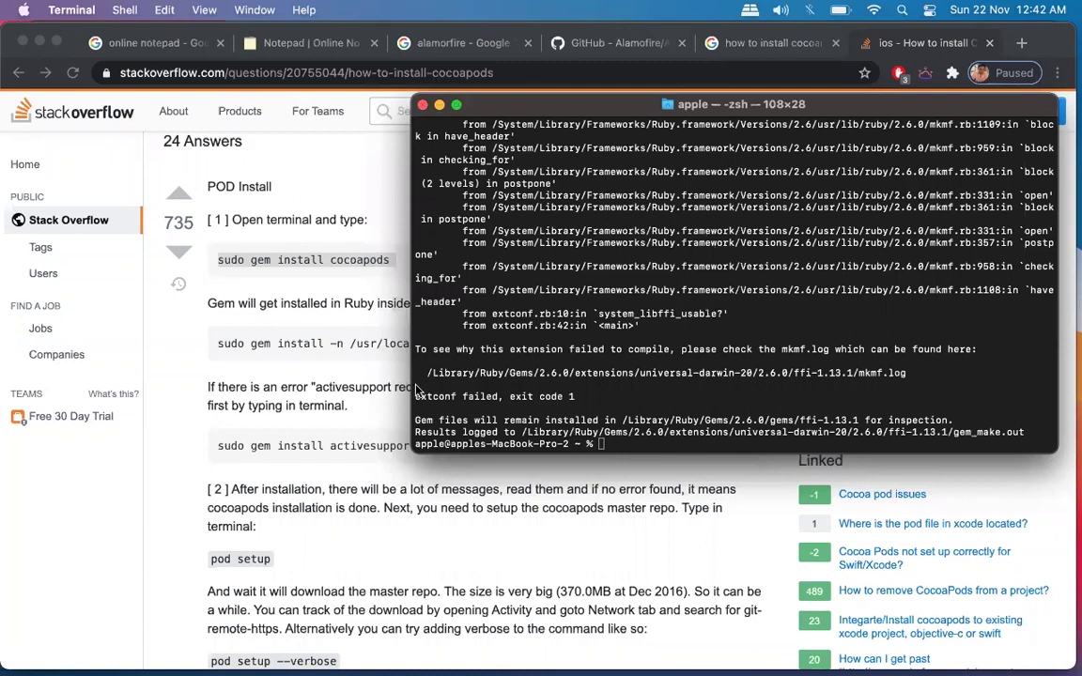
scroll(664, 382, "up", 5)
scroll(664, 383, "up", 10)
scroll(667, 404, "down", 15)
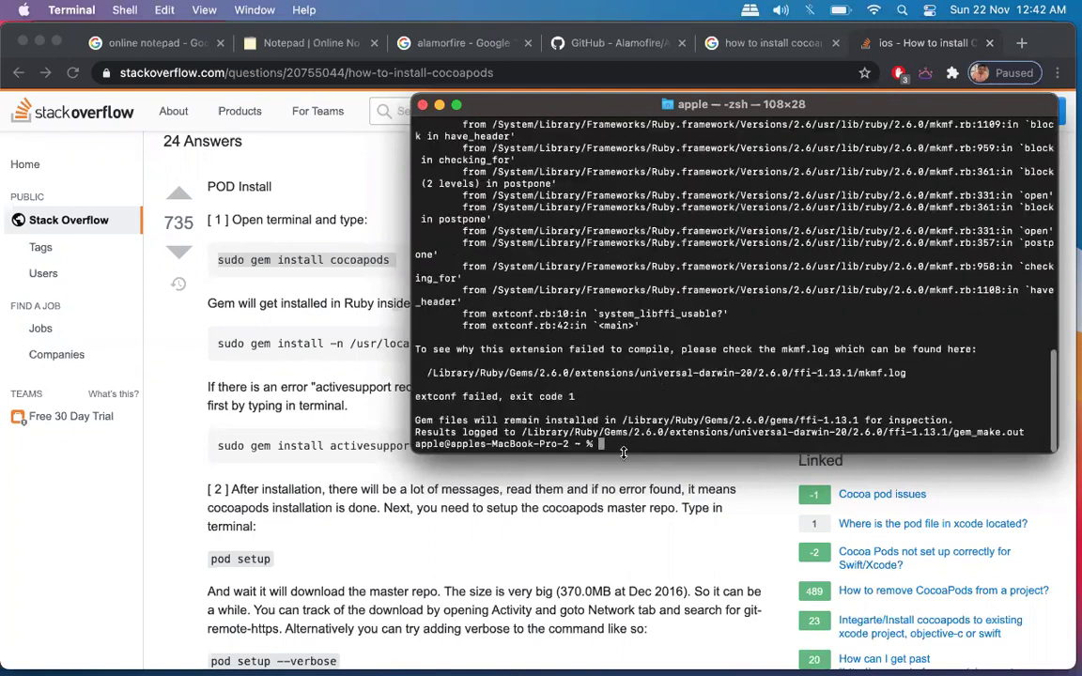
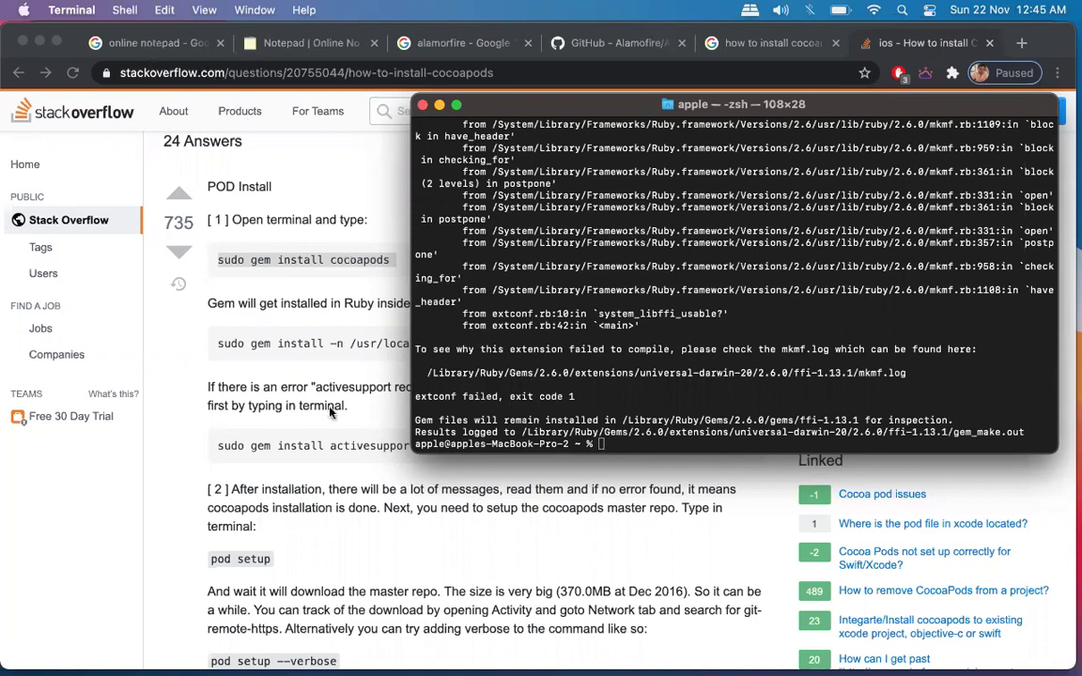
Run 'sudo gem install -n /usr/local/bin cocoapods' in Terminal; the ffi 1.13.1 build fails.
triple_click(314, 344)
key("super+c")
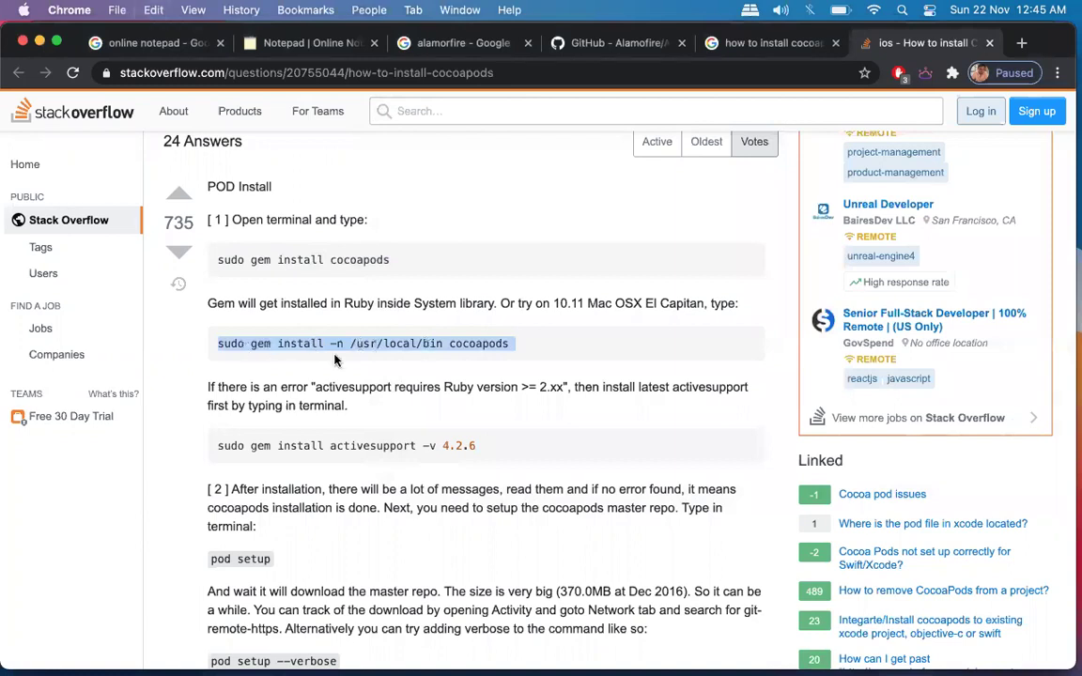
scroll(338, 357, "down", 3)
key("ctrl+Up")
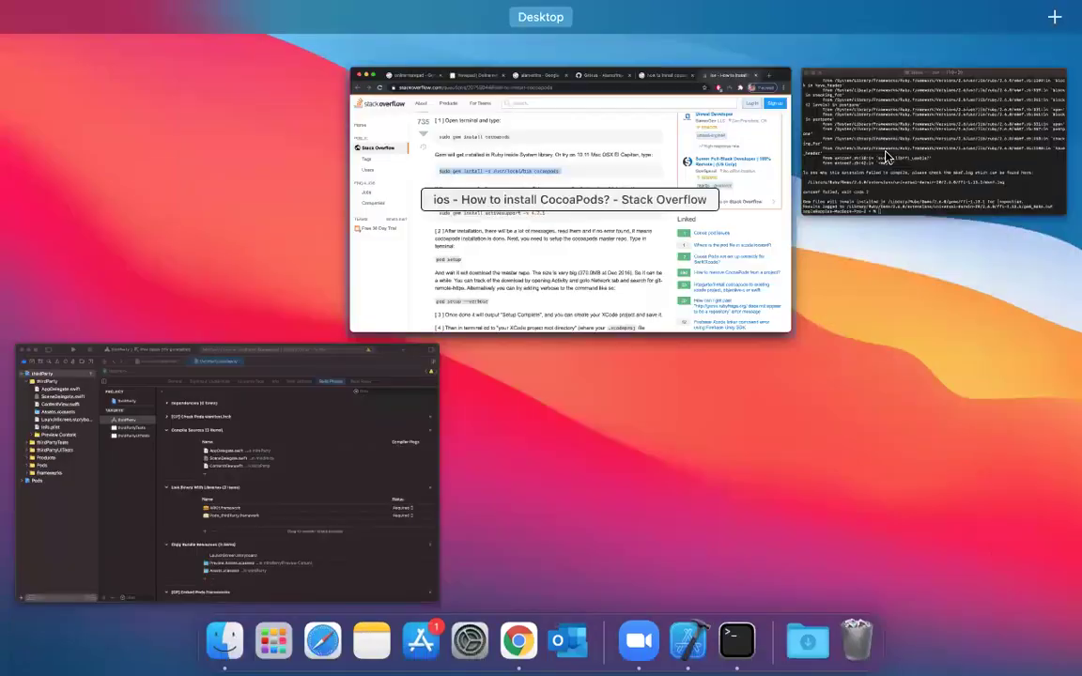
left_click(939, 151)
key("super+v")
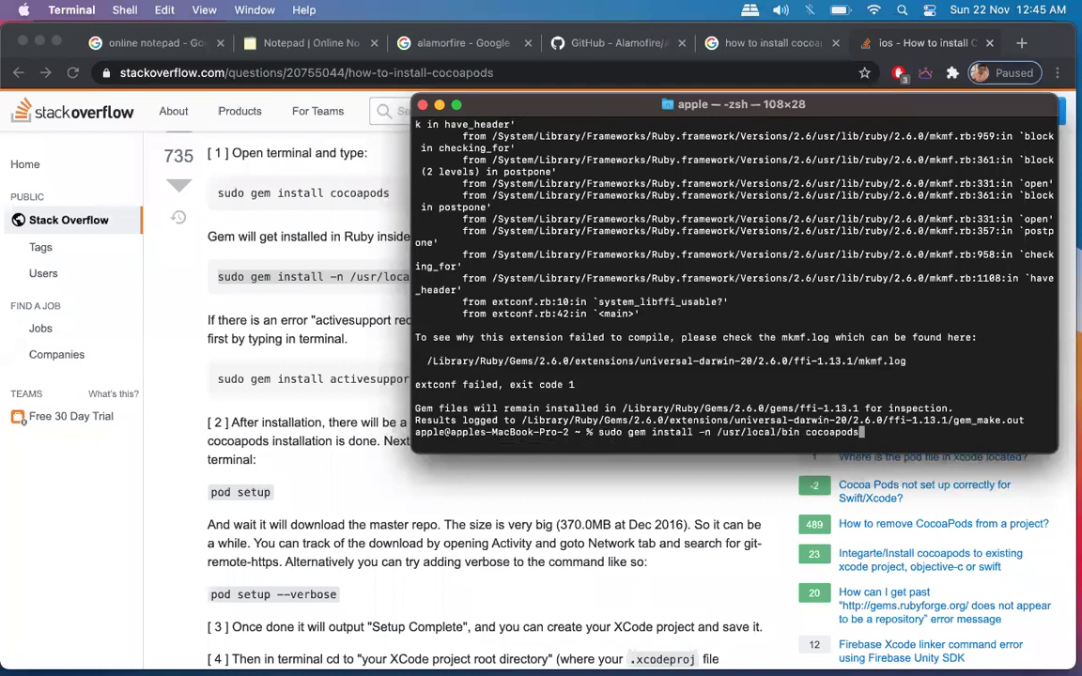
key("Return")
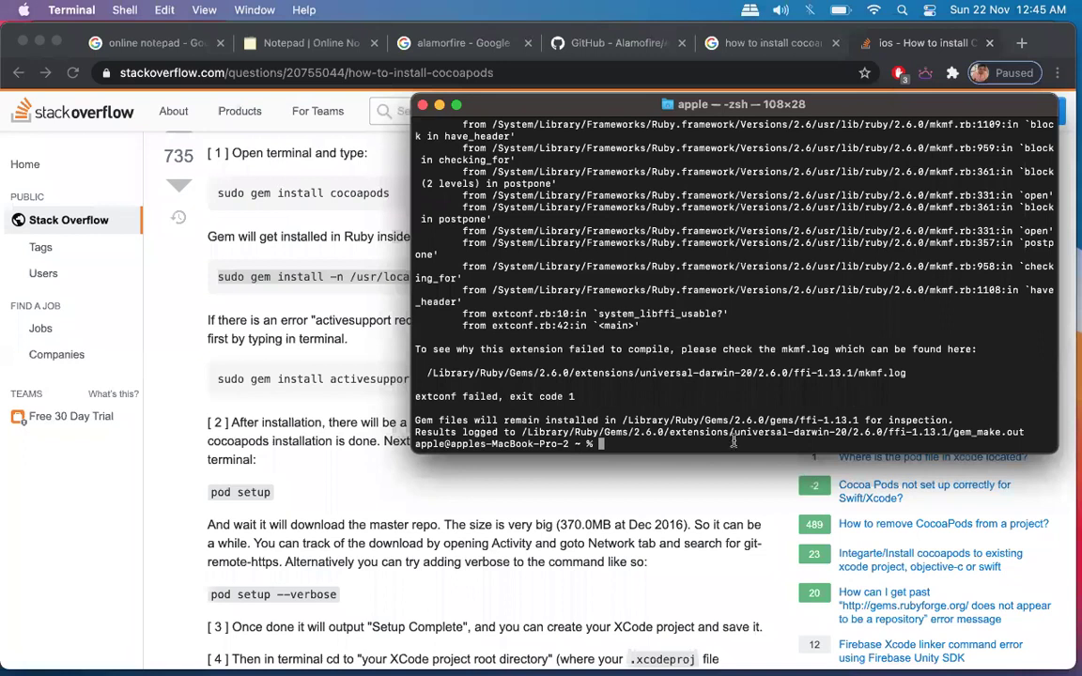
Run 'sudo gem install activesupport -v 4.2.6' in Terminal and review the json 1.8.6 build error.
triple_click(340, 377)
key("super+c")
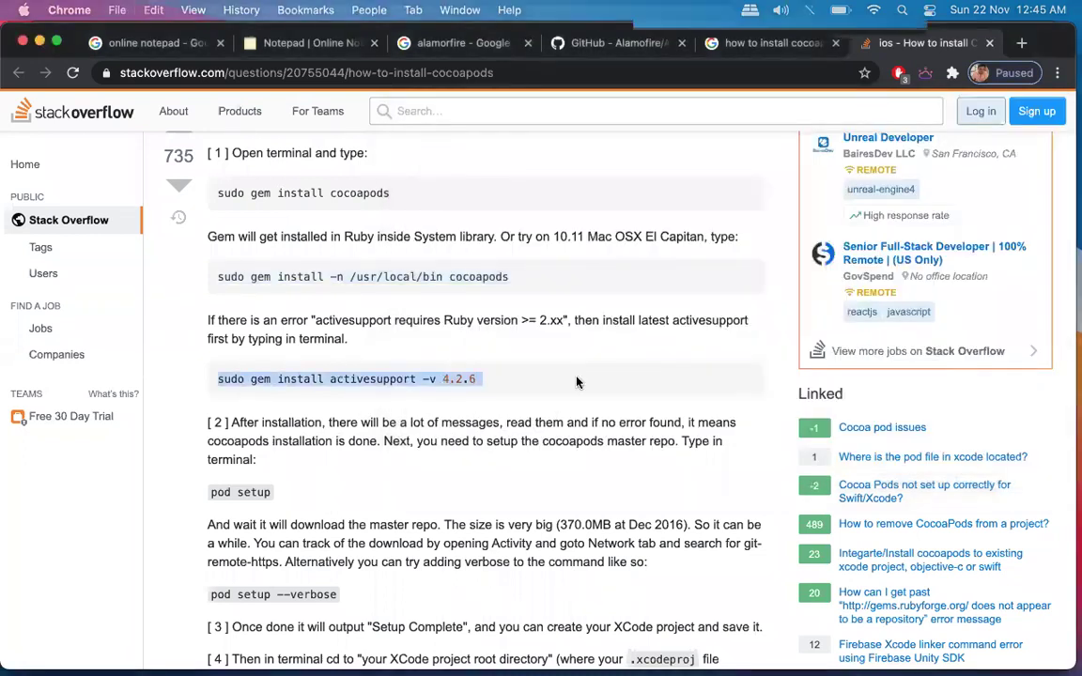
key("ctrl+Up")
left_click(849, 141)
key("super+v")
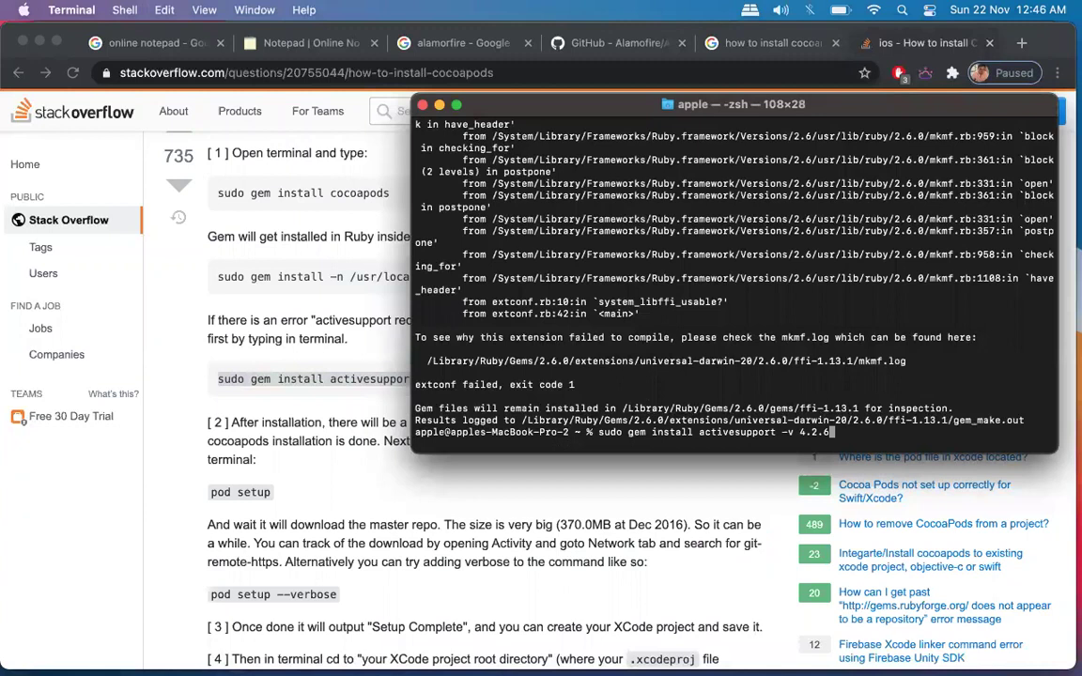
key("Return")
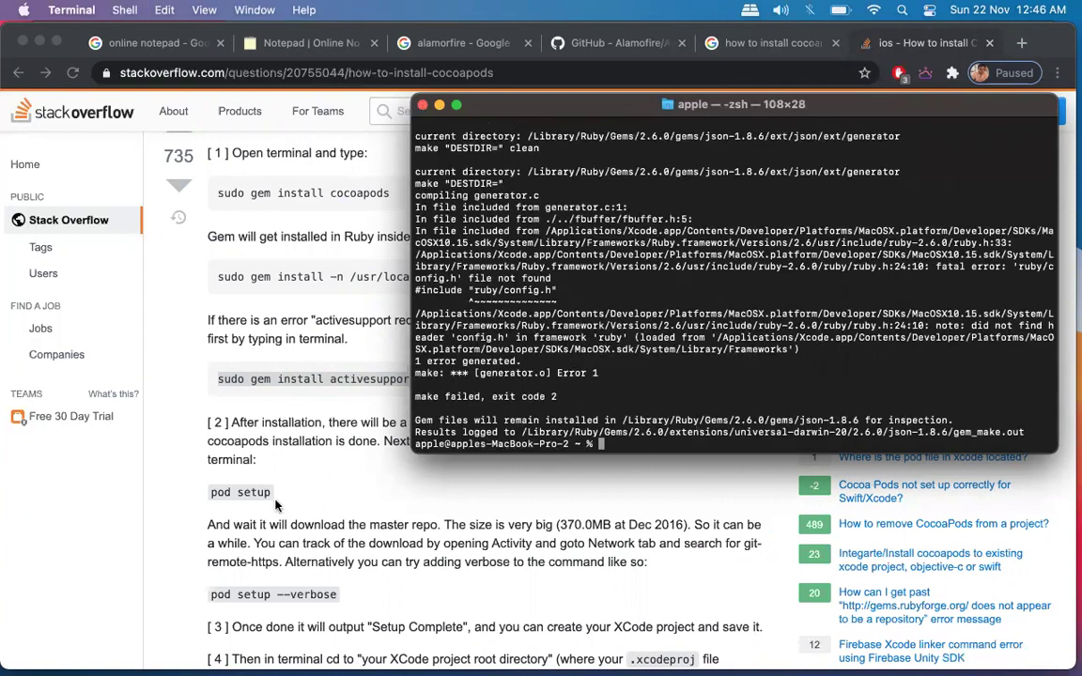
scroll(275, 470, "down", 3)
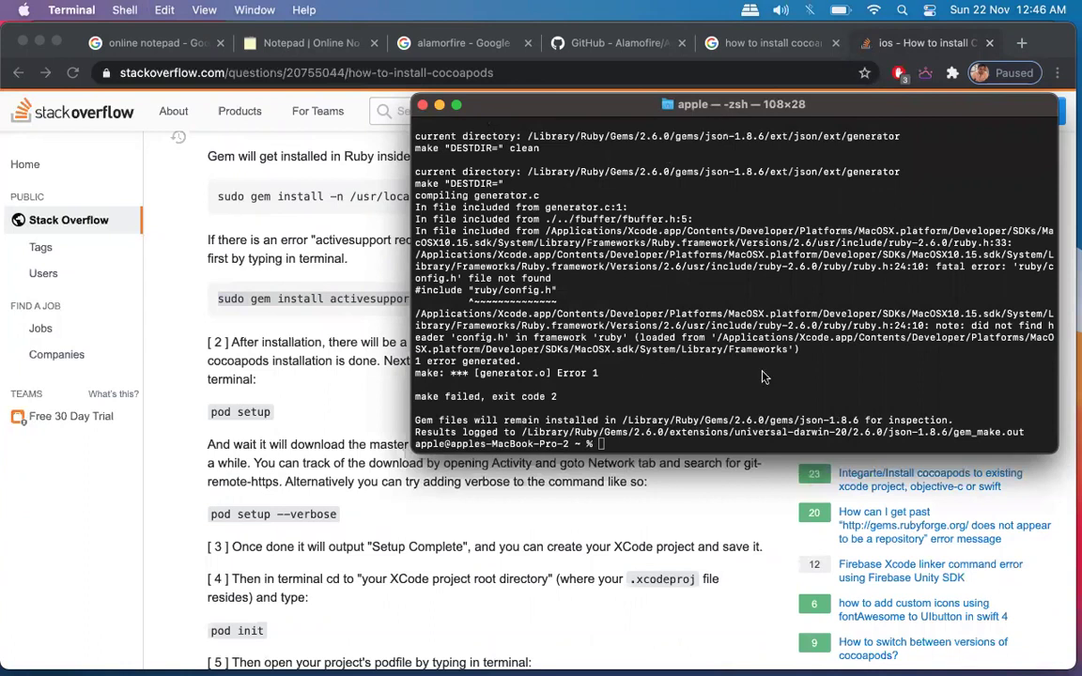
scroll(303, 216, "up", 3)
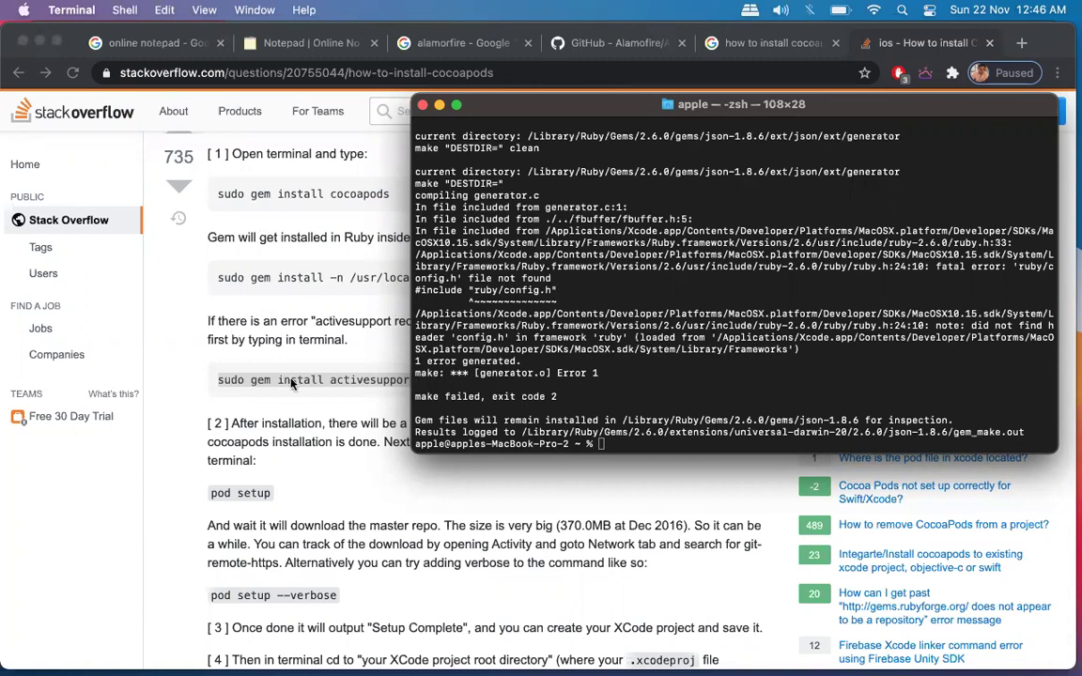
Copy the 'pod setup' command from the Stack Overflow answer.
scroll(235, 347, "down", 2)
double_click(244, 427)
left_click(244, 428)
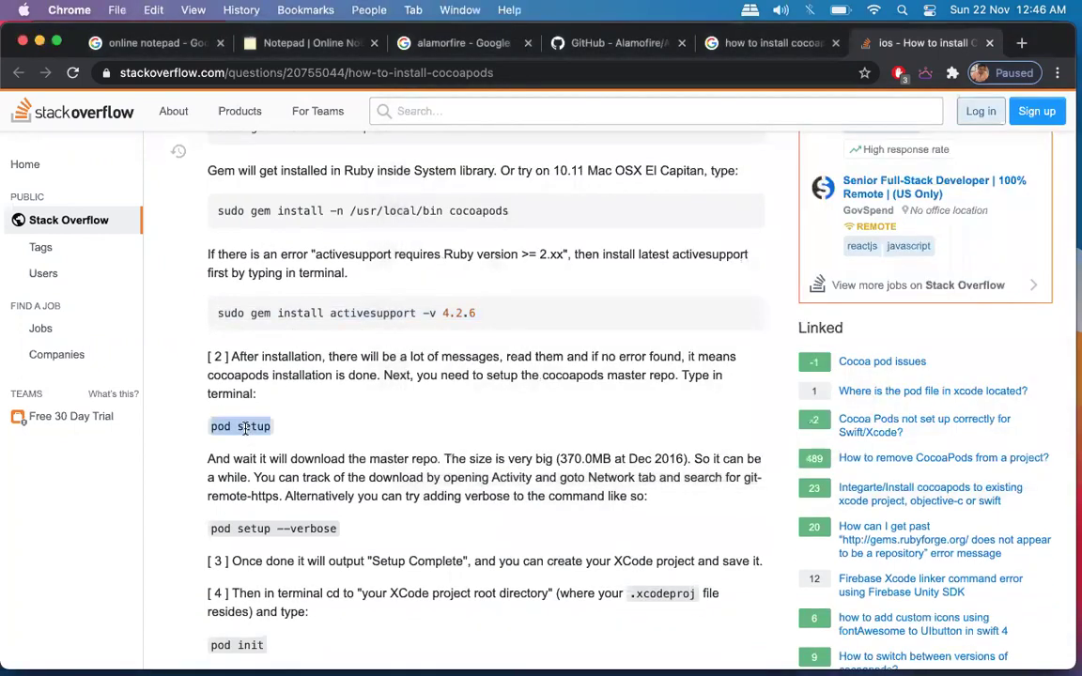
key("super+c")
key("super+c")
scroll(564, 301, "up", 2)
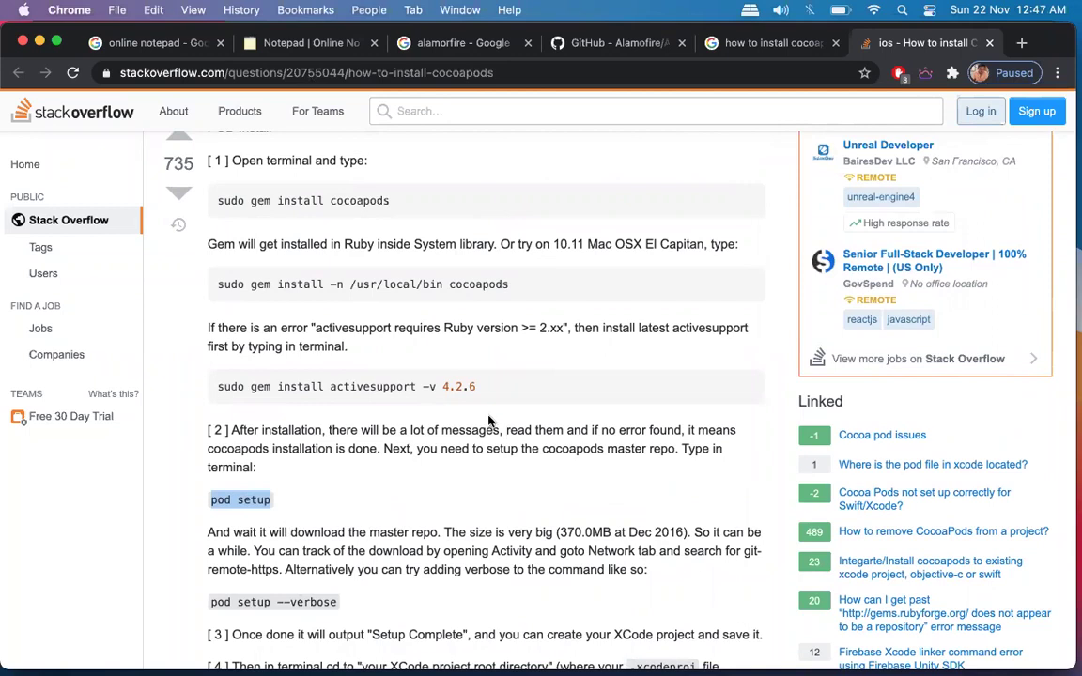
scroll(498, 472, "down", 3)
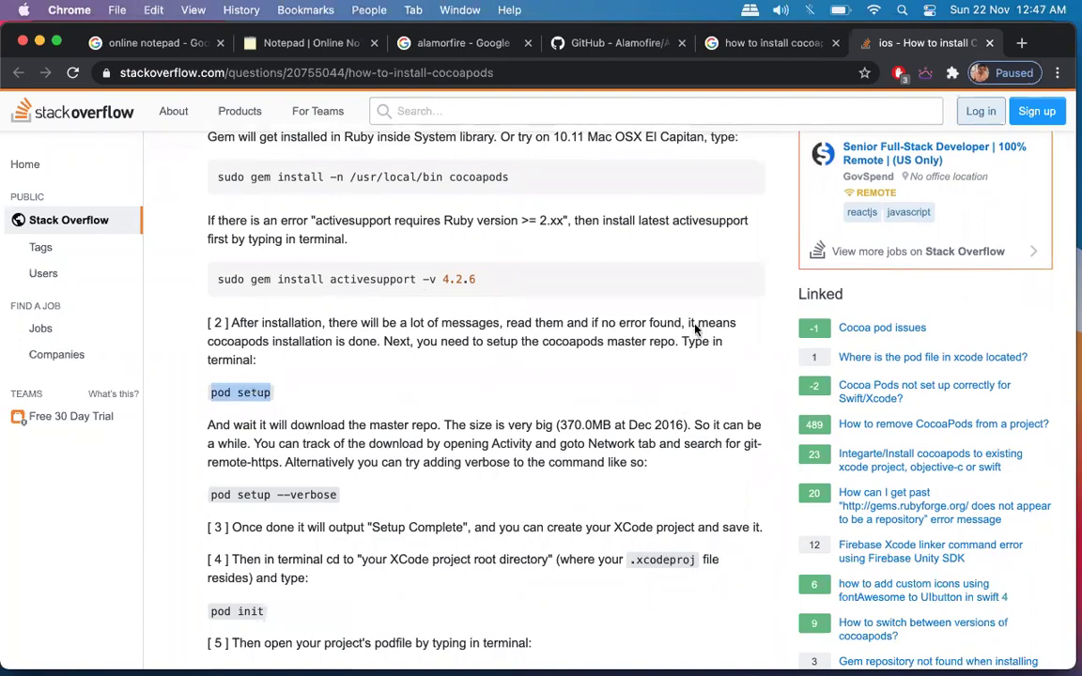
Paste and run 'pod setup' in Terminal, keeping the Stack Overflow instructions visible.
key("ctrl+Up")
key("super+Tab")
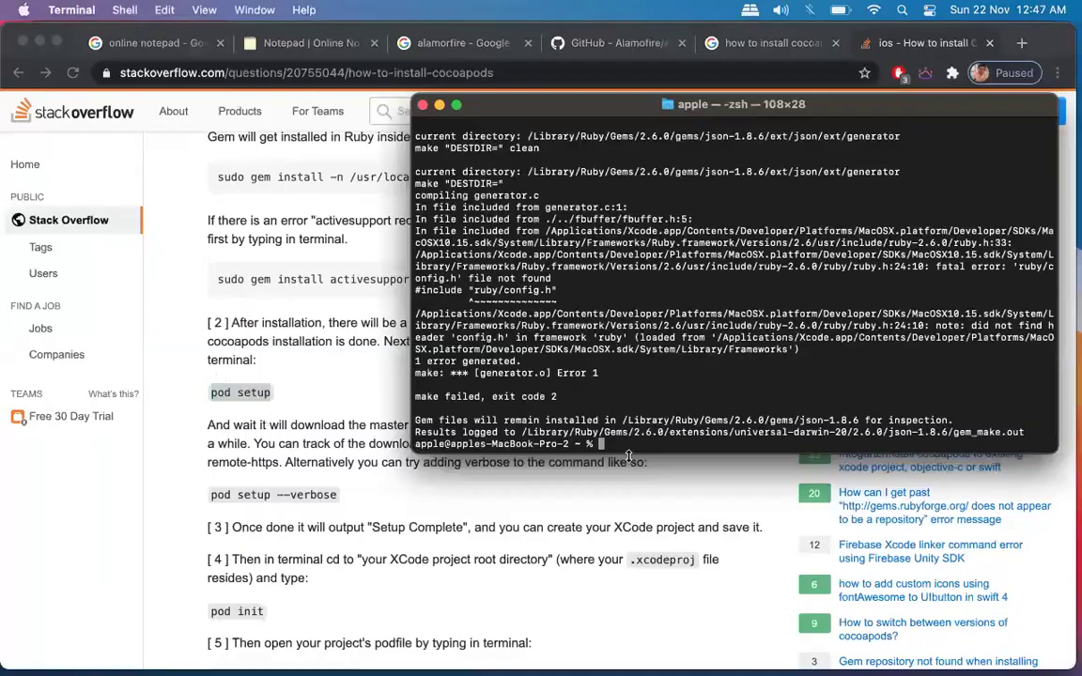
key("super+v")
key("Return")
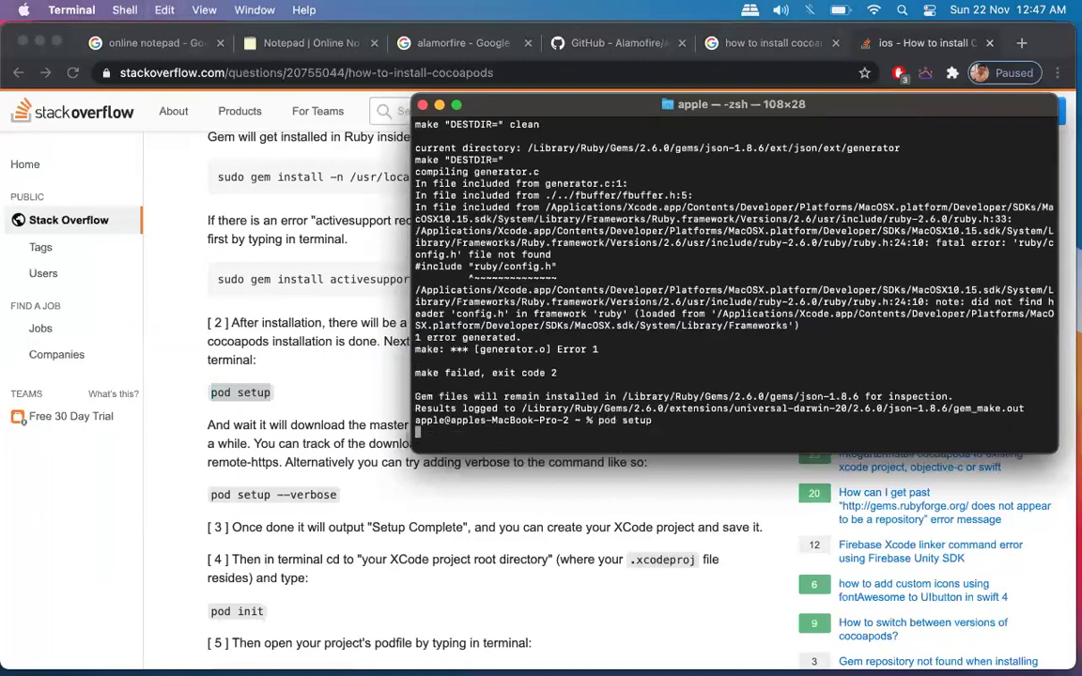
key("BackSpace")
key("Return")
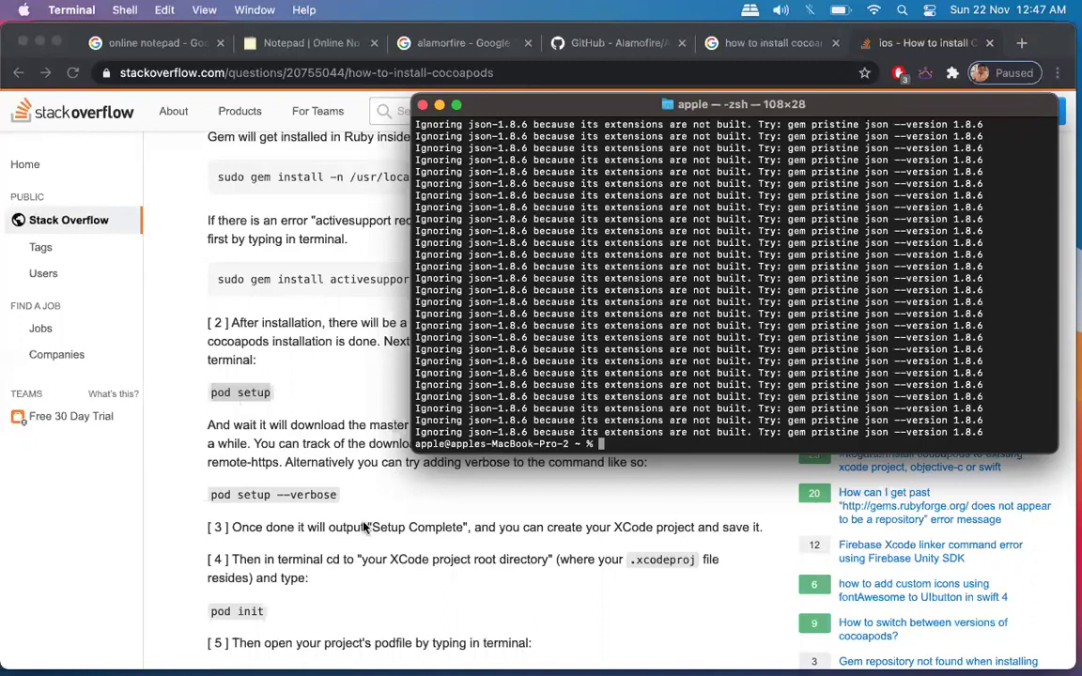
mouse_move(536, 111)
left_mouse_down()
mouse_move(433, 595)
mouse_move(427, 579)
mouse_move(451, 559)
mouse_move(459, 160)
mouse_move(543, 109)
left_mouse_up()
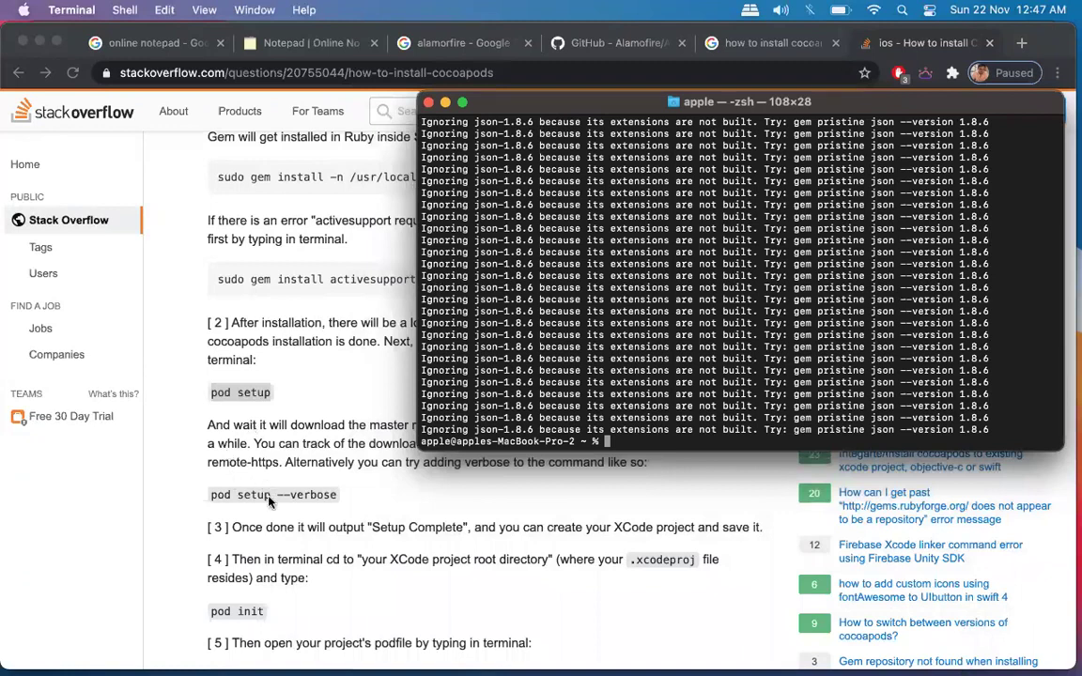
left_click(272, 501)
Run 'pod setup --verbose' in Terminal.
triple_click(271, 498)
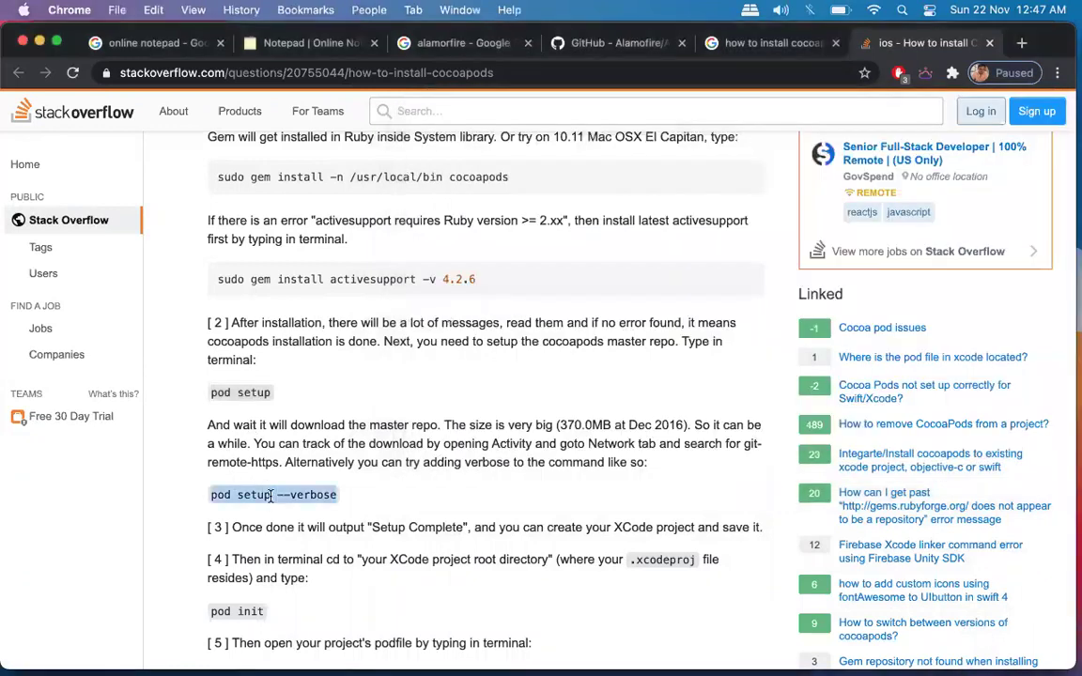
key("ctrl+Up")
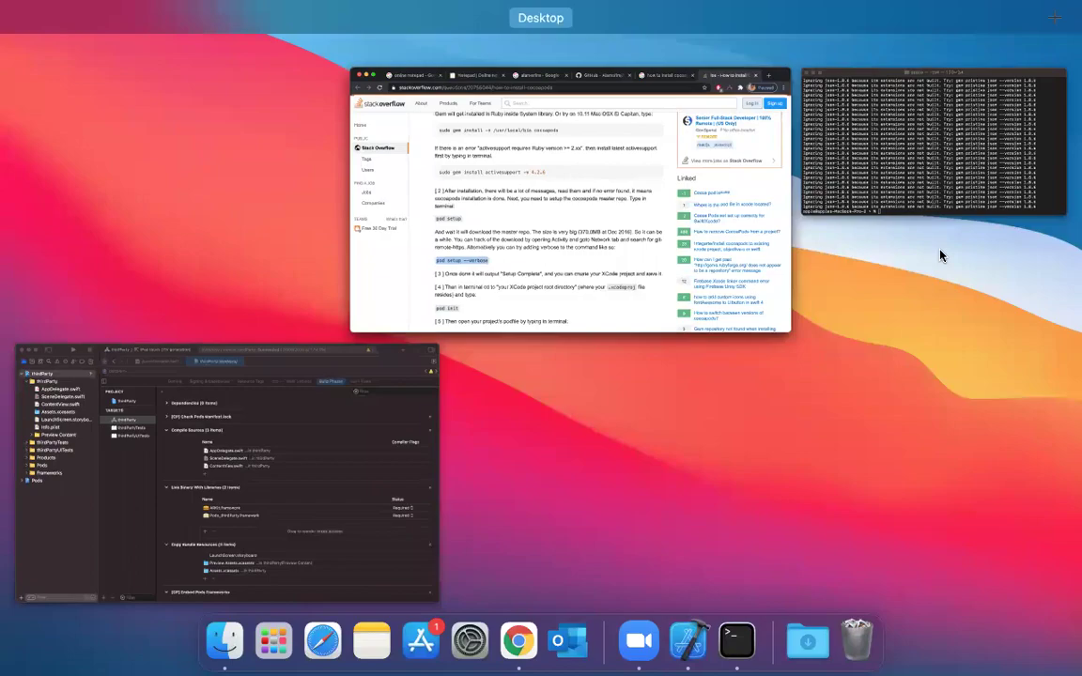
key("Return")
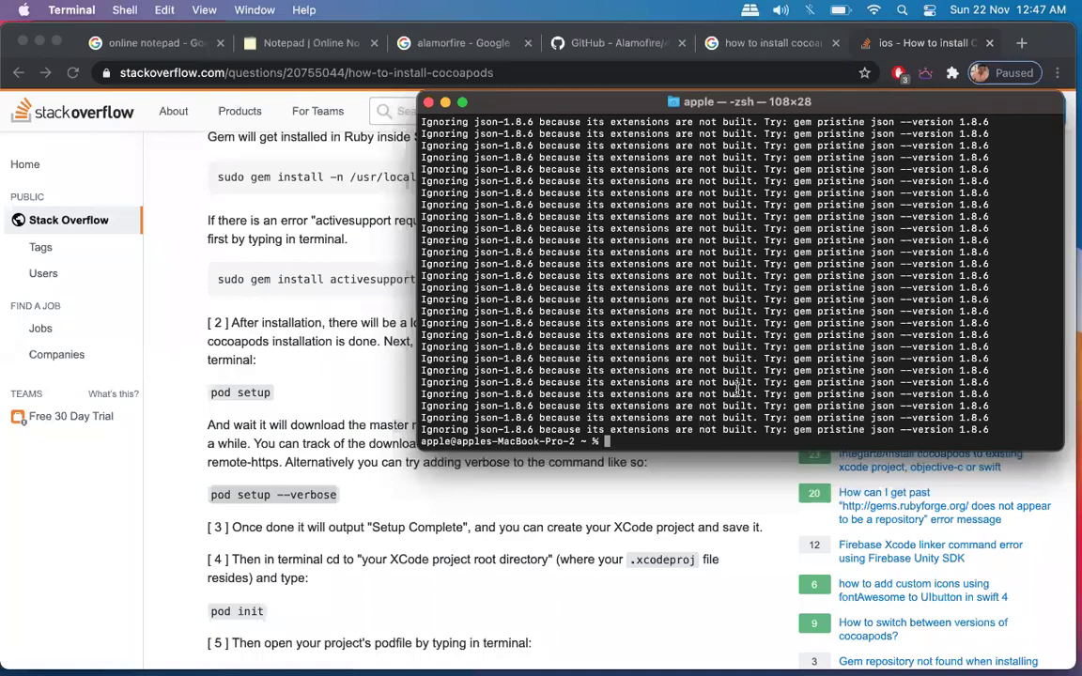
type("pod setup")
key("Return")
key("super+v")
key("Return")
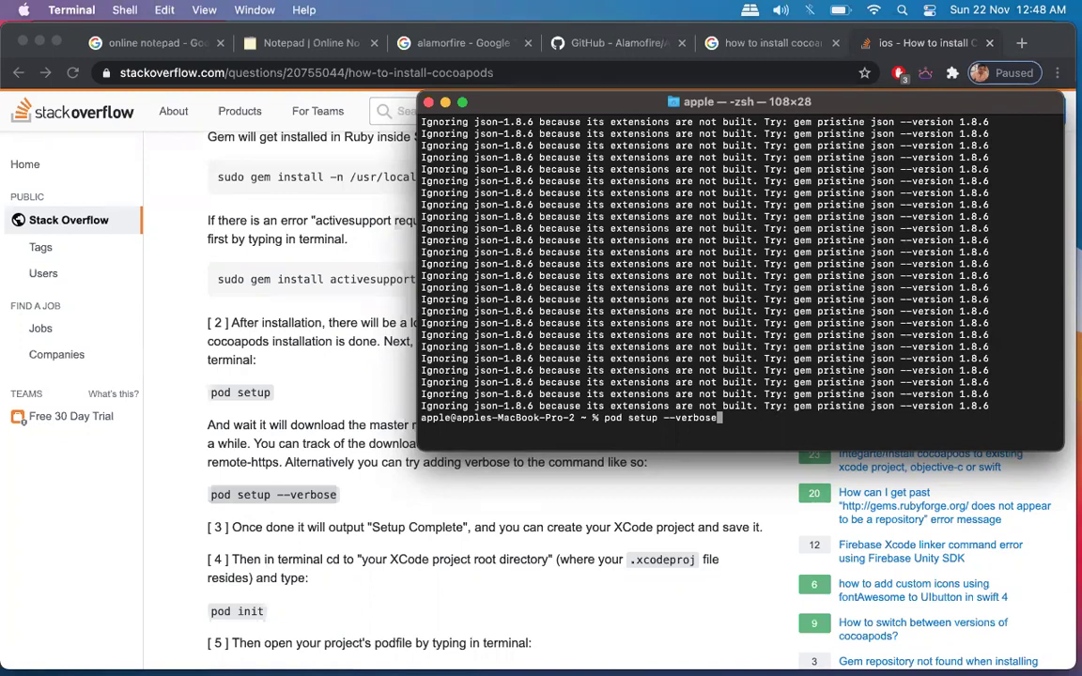
key("Return")
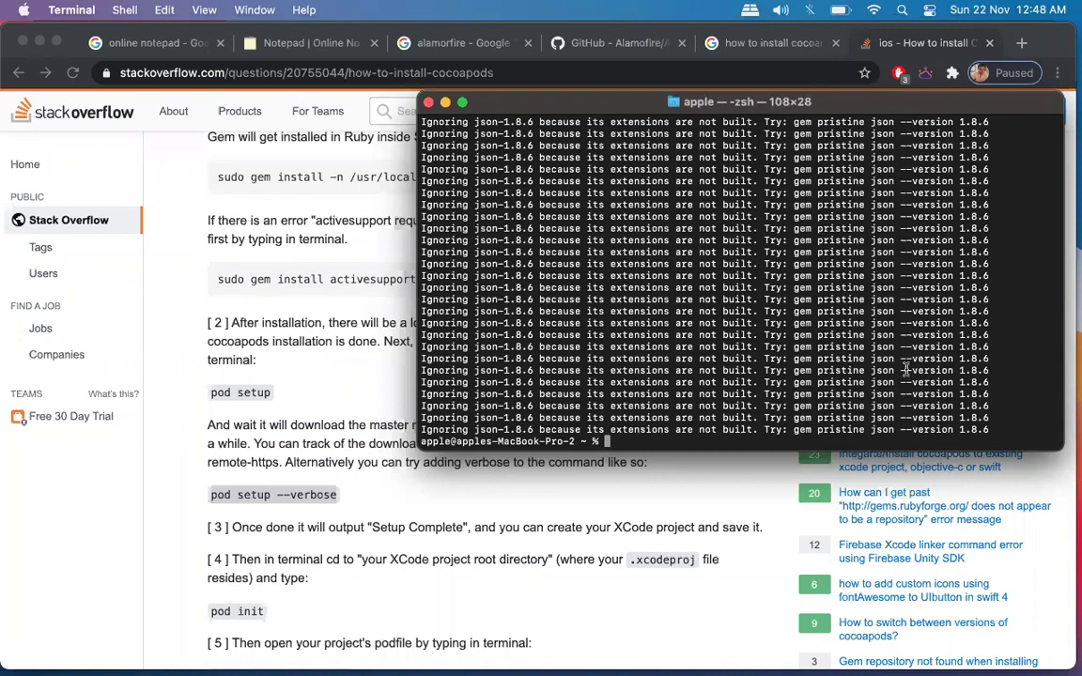
Look back through the repeated 'Ignoring json-1.8.6' warnings in the output.
scroll(678, 249, "down", 2)
scroll(678, 249, "up", 5)
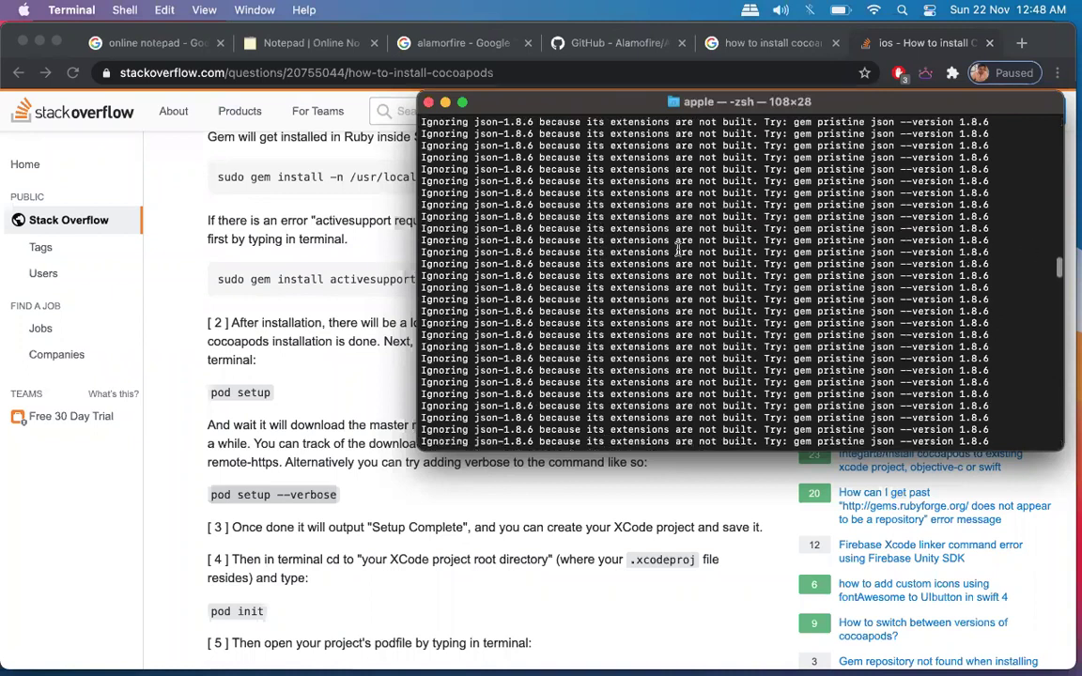
scroll(678, 249, "up", 5)
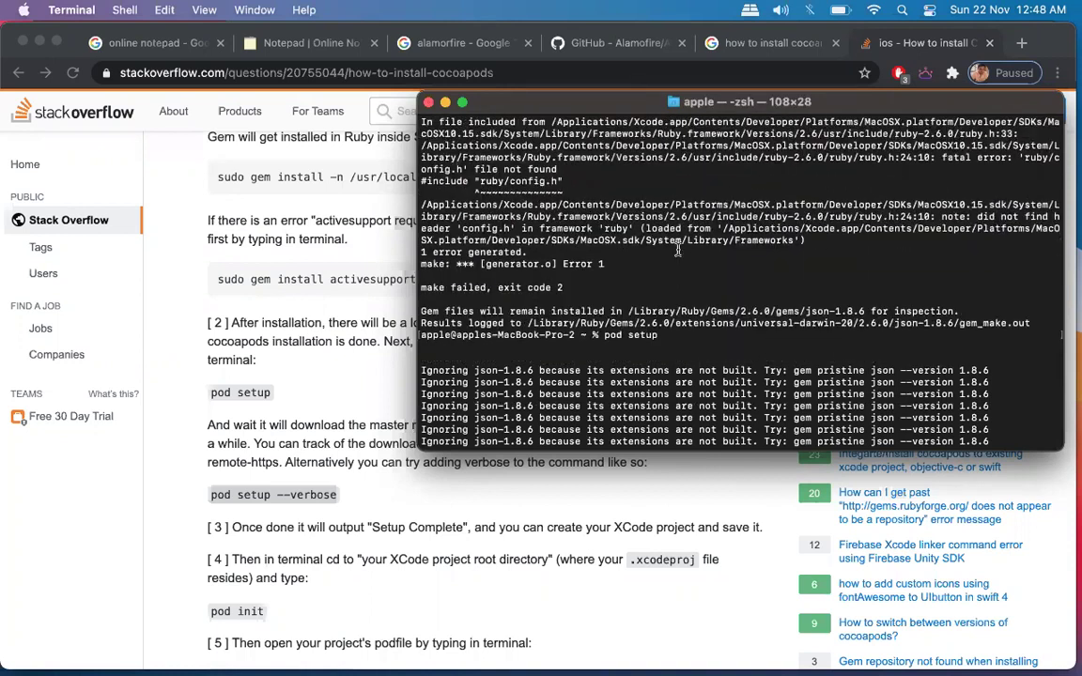
scroll(679, 249, "down", 3)
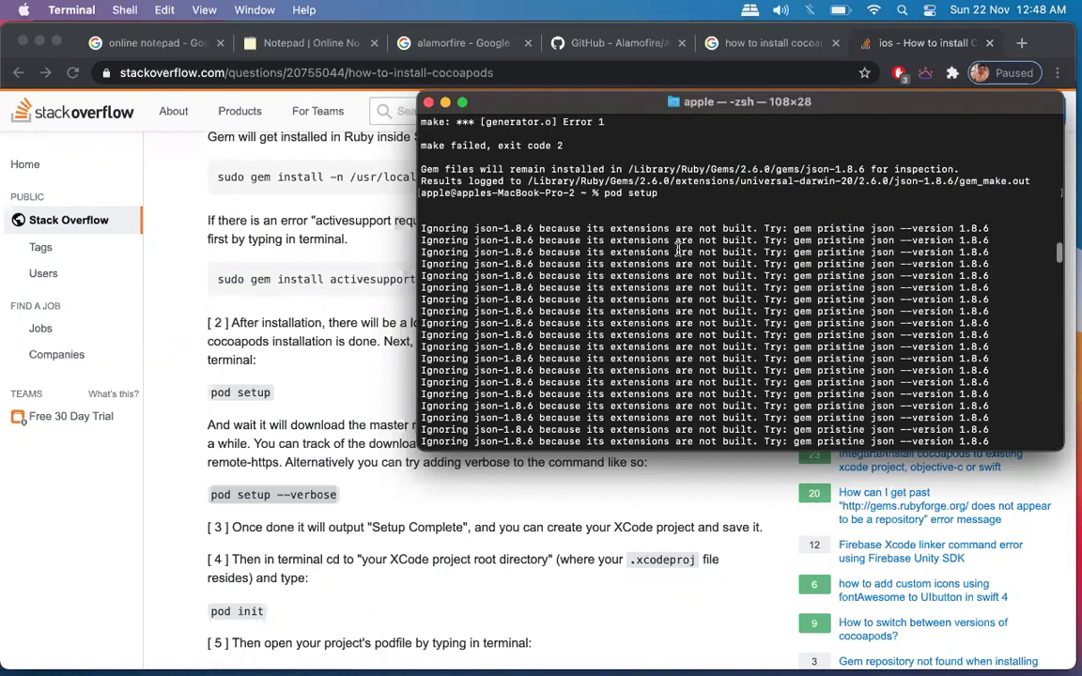
triple_click(723, 228)
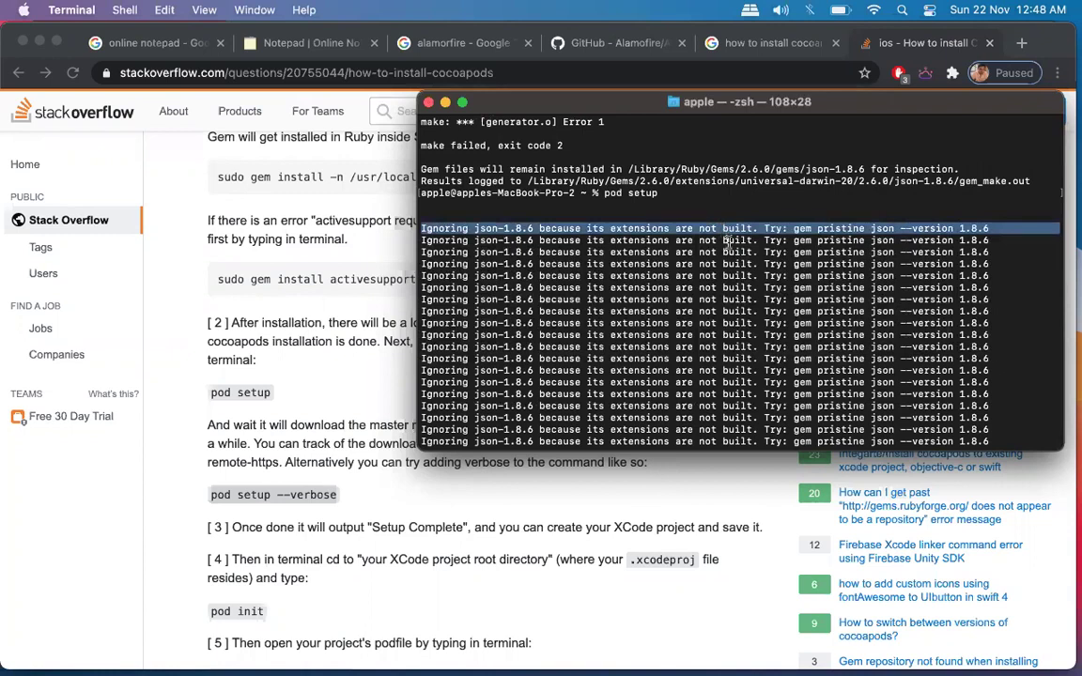
left_click(727, 242)
triple_click(726, 242)
left_click(726, 242)
scroll(733, 249, "down", 5)
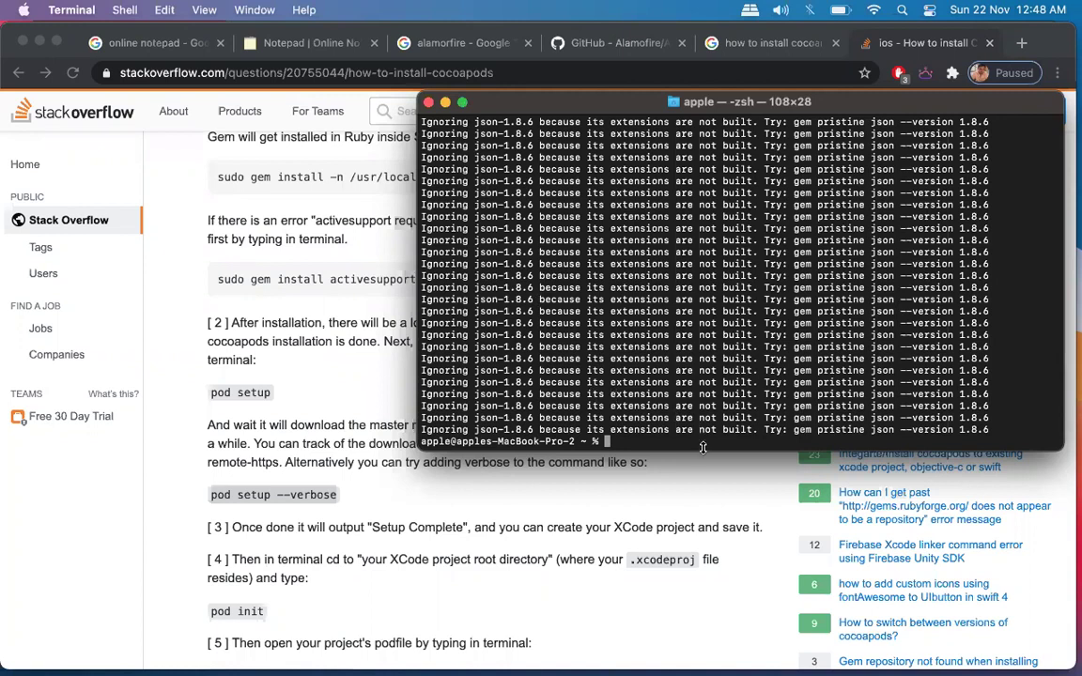
Check the CocoaPods version with 'pod --version', which reports 1.8.4.
type("pod --version")
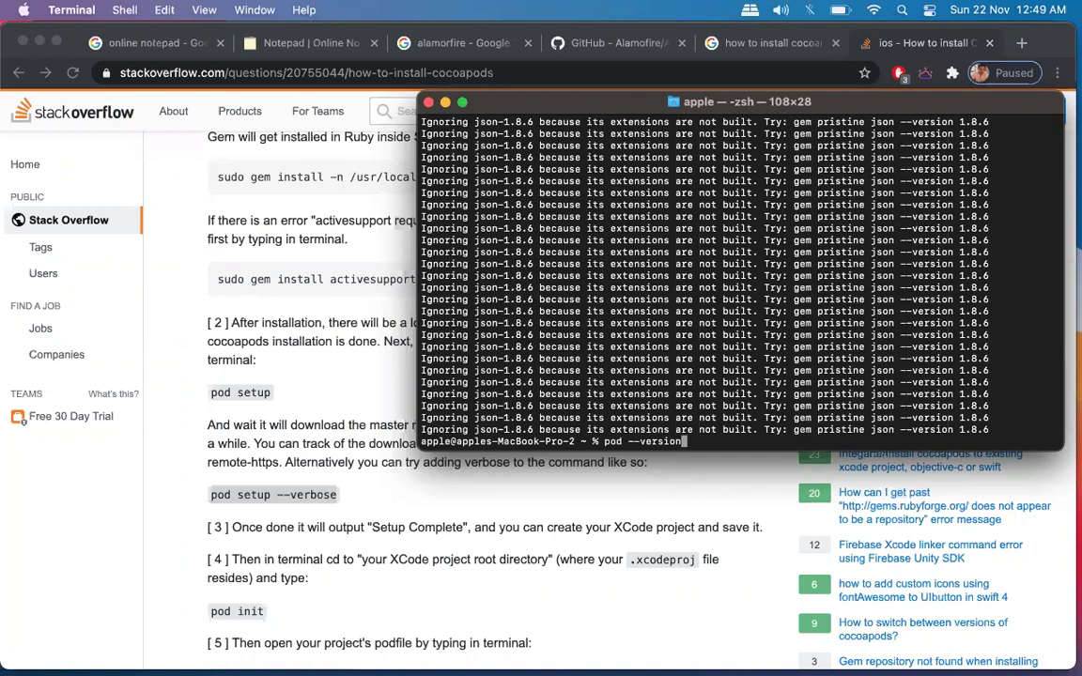
key("shift+Left")
key("shift+Left")
key("BackSpace")
key("BackSpace")
key("BackSpace")
key("BackSpace")
key("BackSpace")
key("BackSpace")
key("Return")
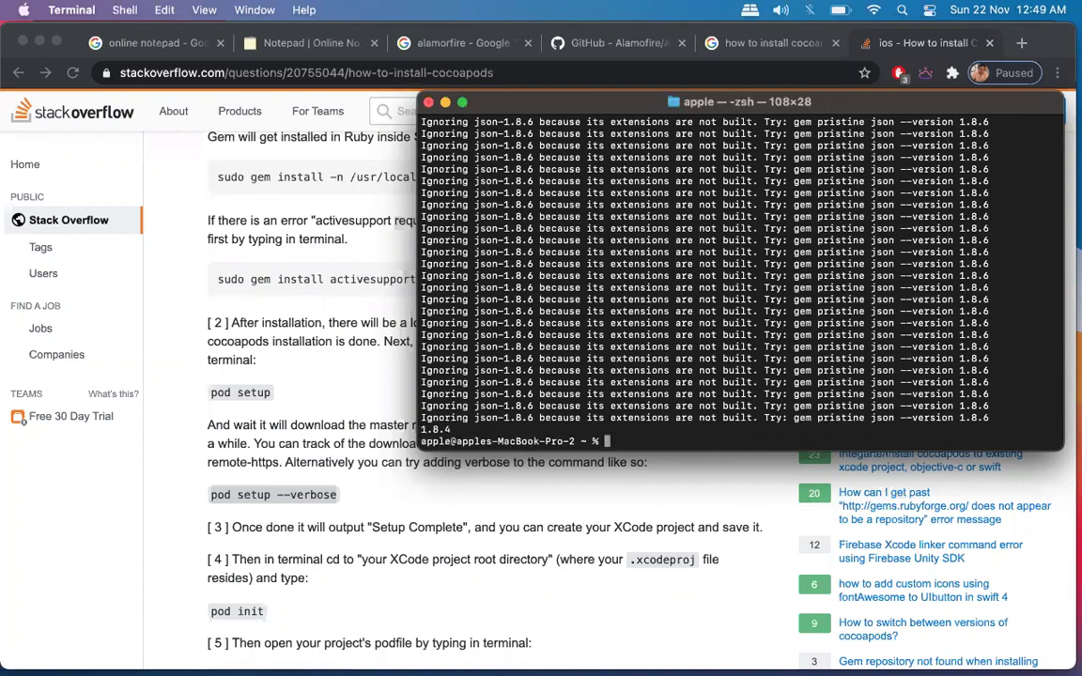
triple_click(441, 430)
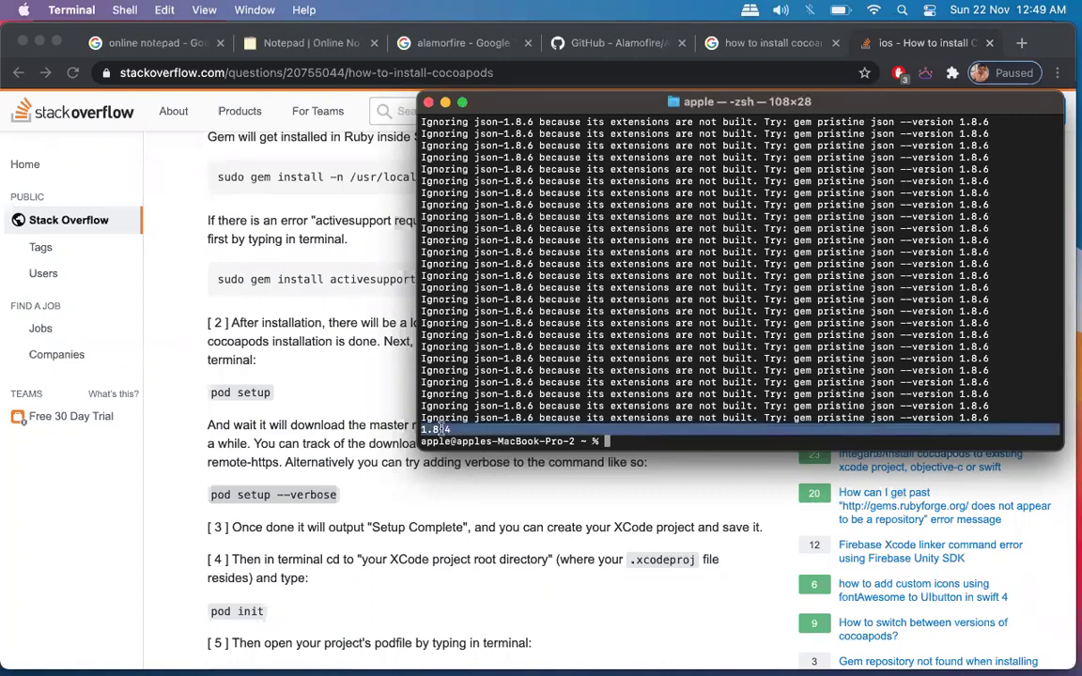
double_click(442, 430)
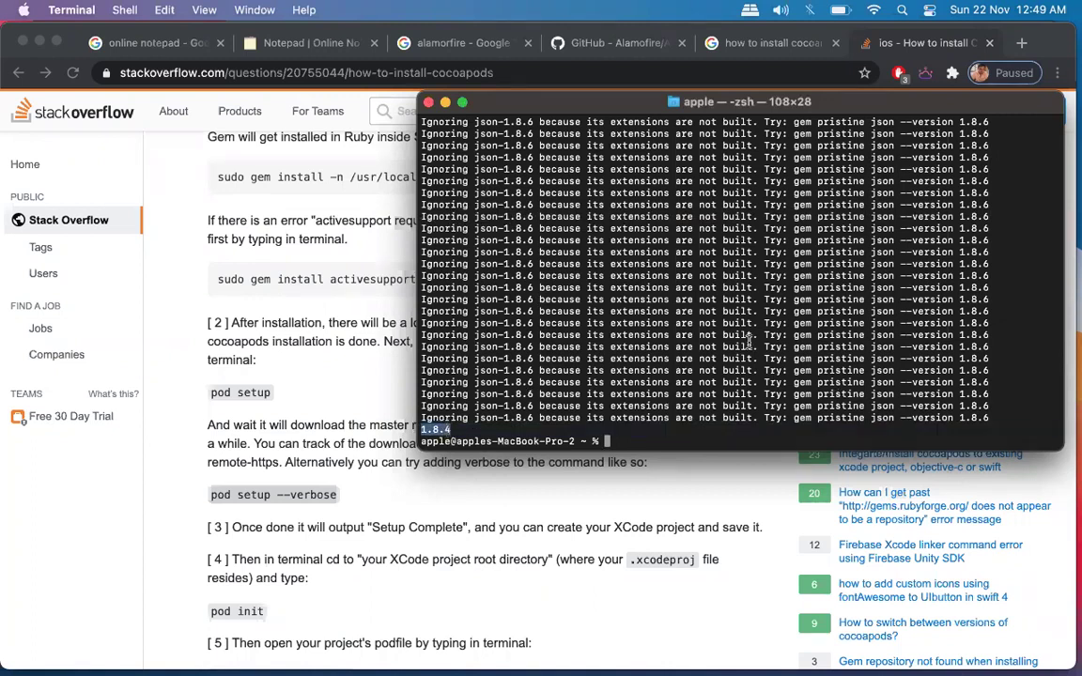
Start 'pod update' in Terminal.
scroll(529, 396, "up", 1)
scroll(748, 343, "up", 5)
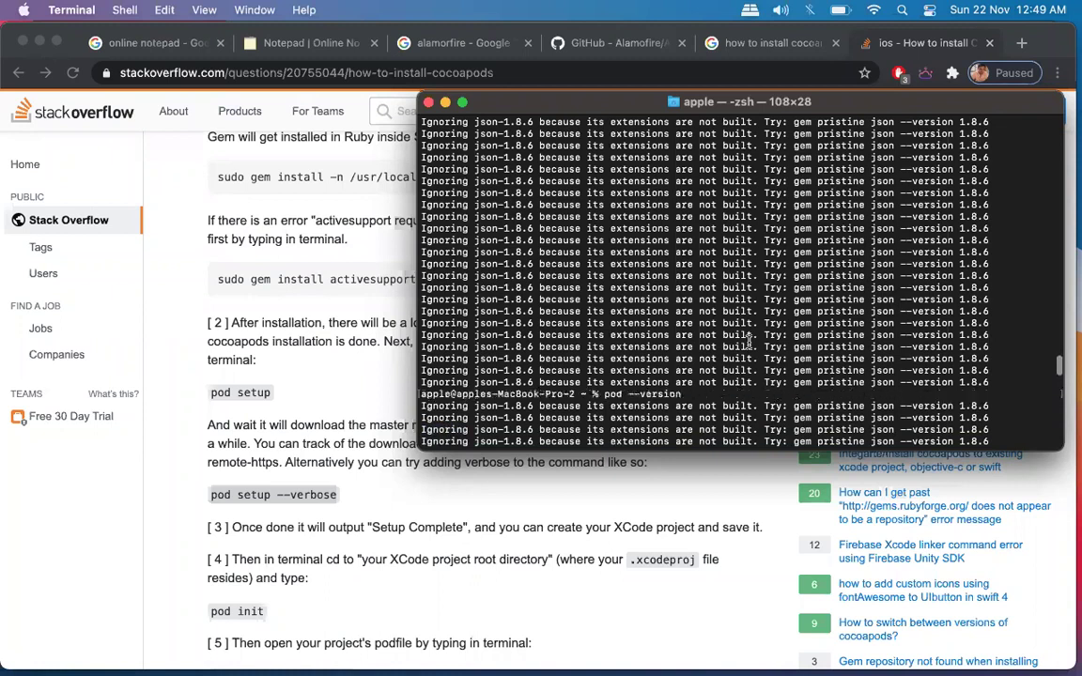
scroll(748, 343, "down", 5)
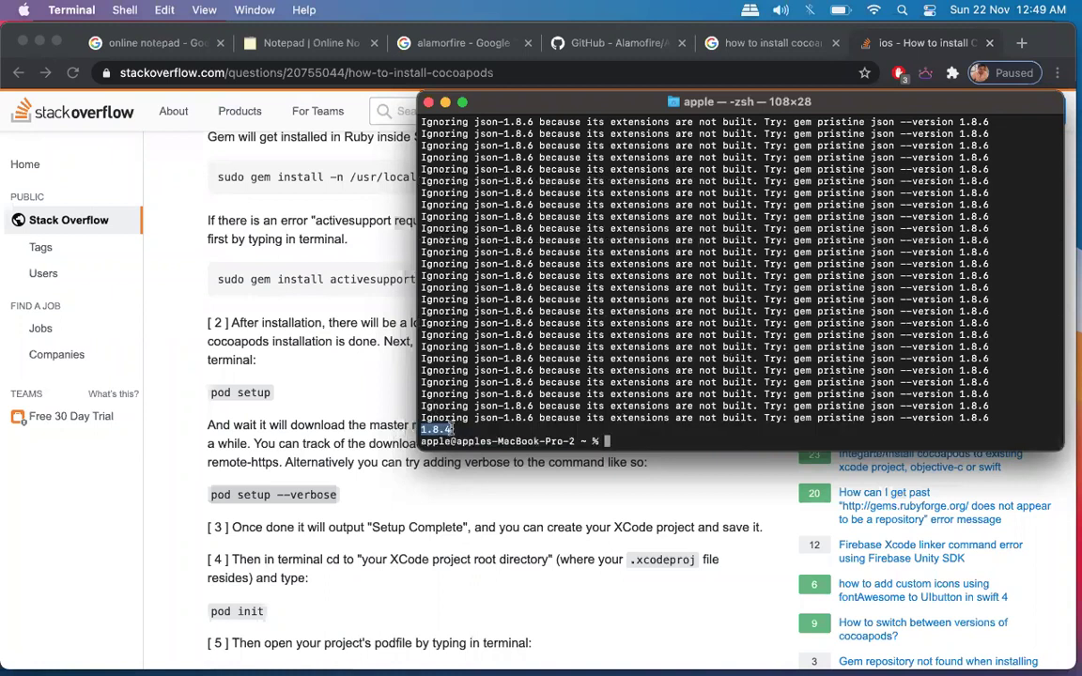
left_click(613, 439)
type("pod upda")
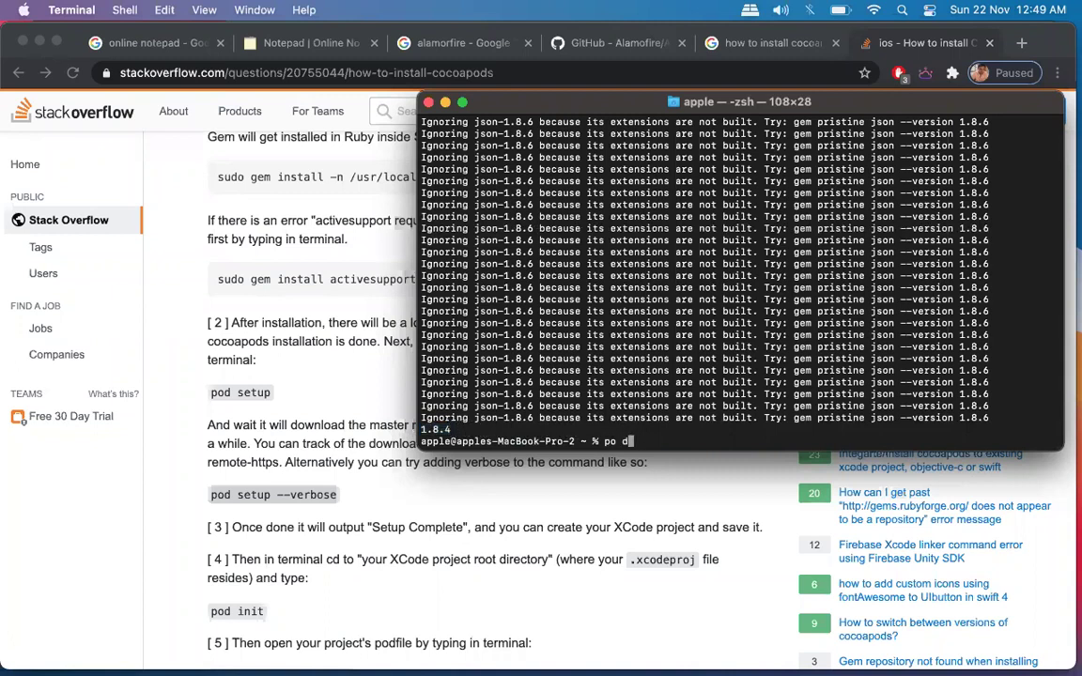
type("te")
key("Return")
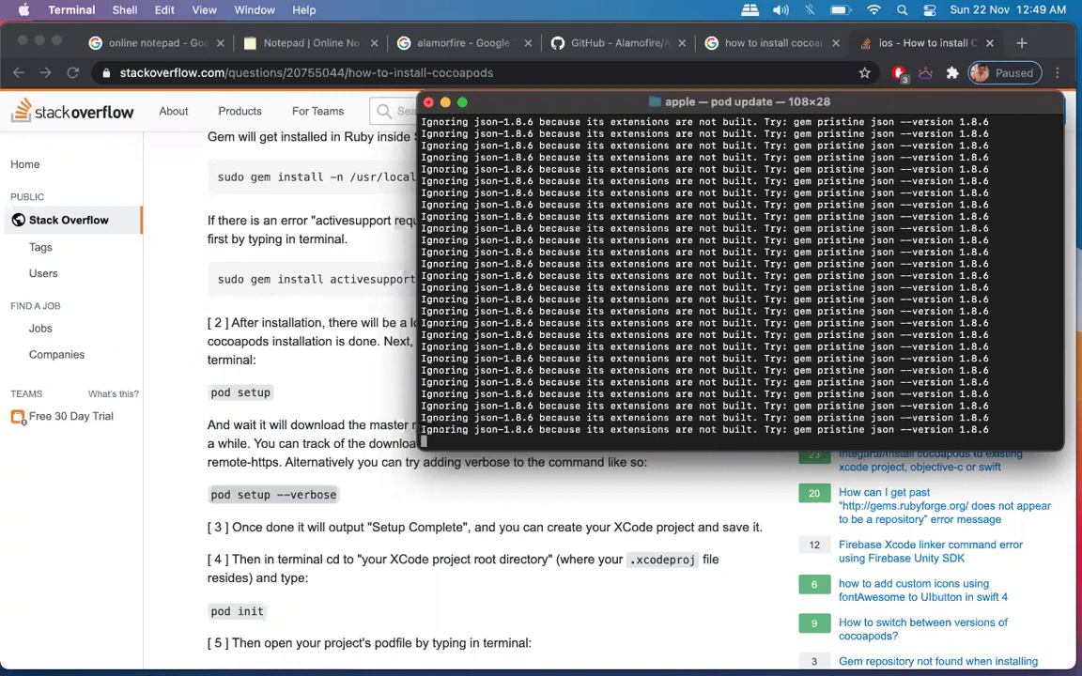
Return to the home folder with cd and list its contents with ls.
triple_click(625, 436)
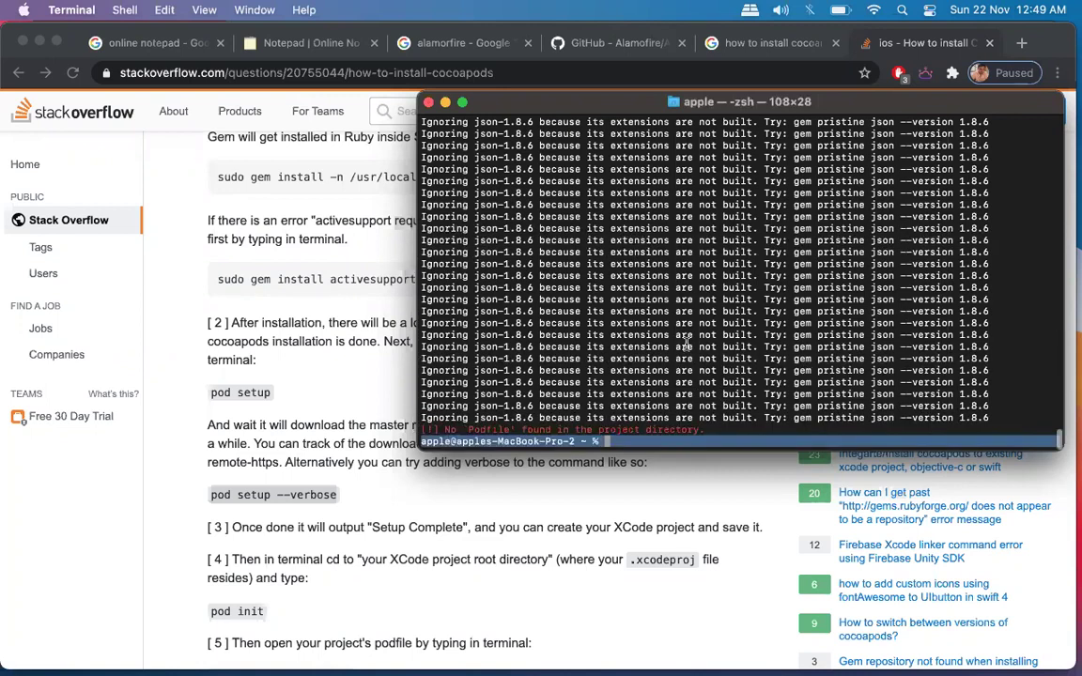
left_click(644, 444)
type("cd")
key("Return")
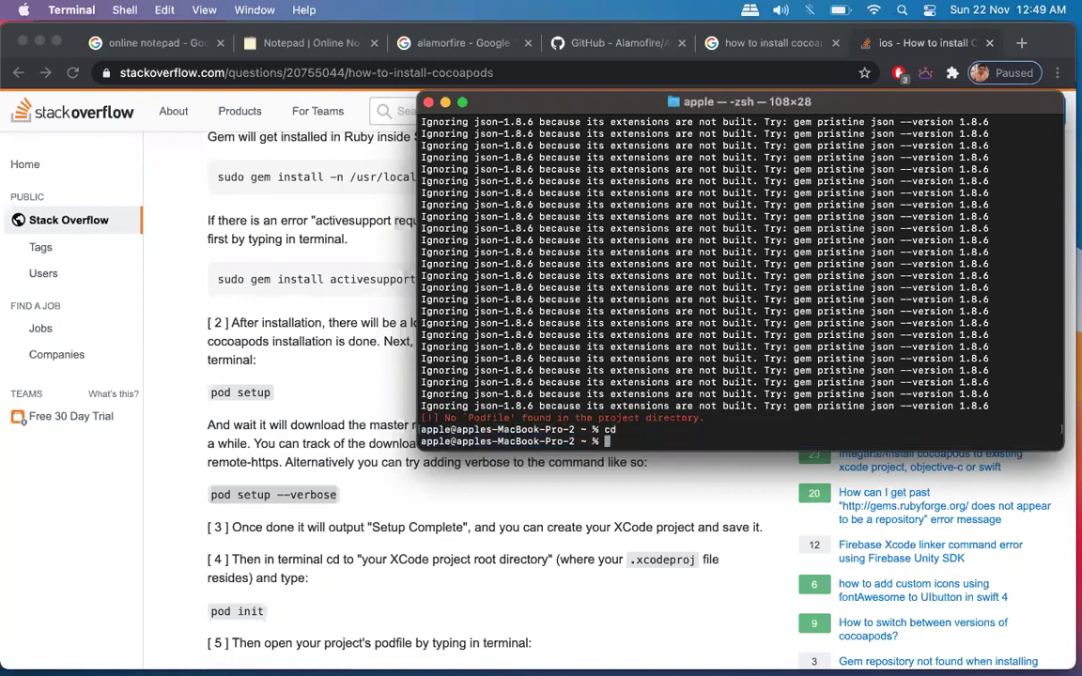
type("ls")
key("Return")
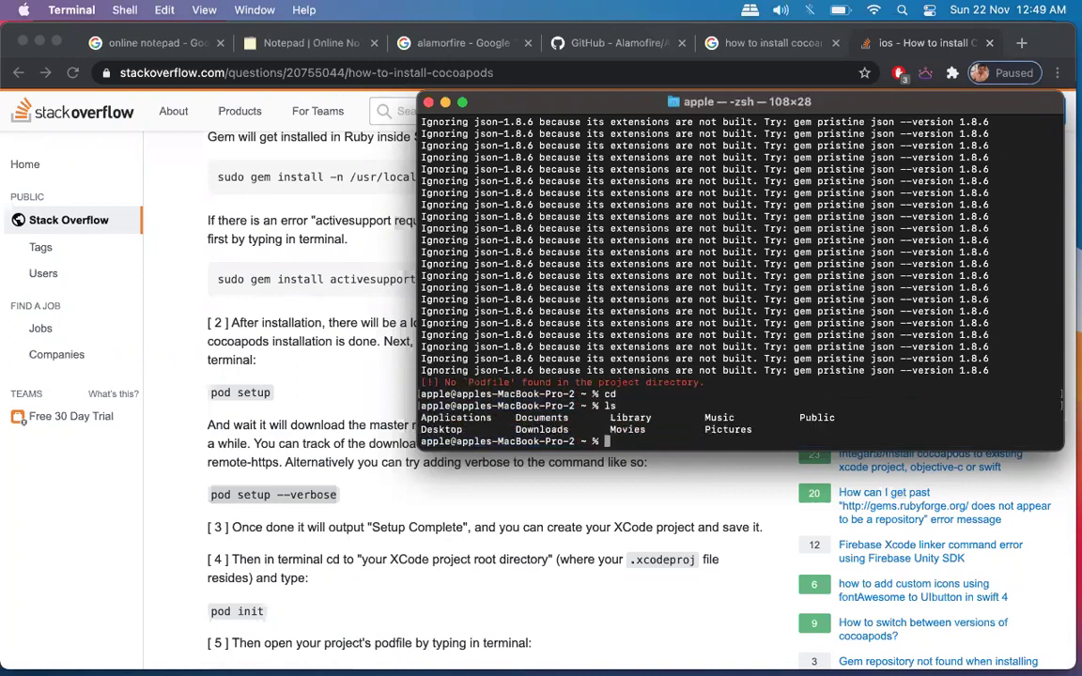
Run 'pod --version' again and select the 1.8.4 output.
type("pod")
key("BackSpace")
key("BackSpace")
key("BackSpace")
key("BackSpace")
scroll(515, 585, "up", 2)
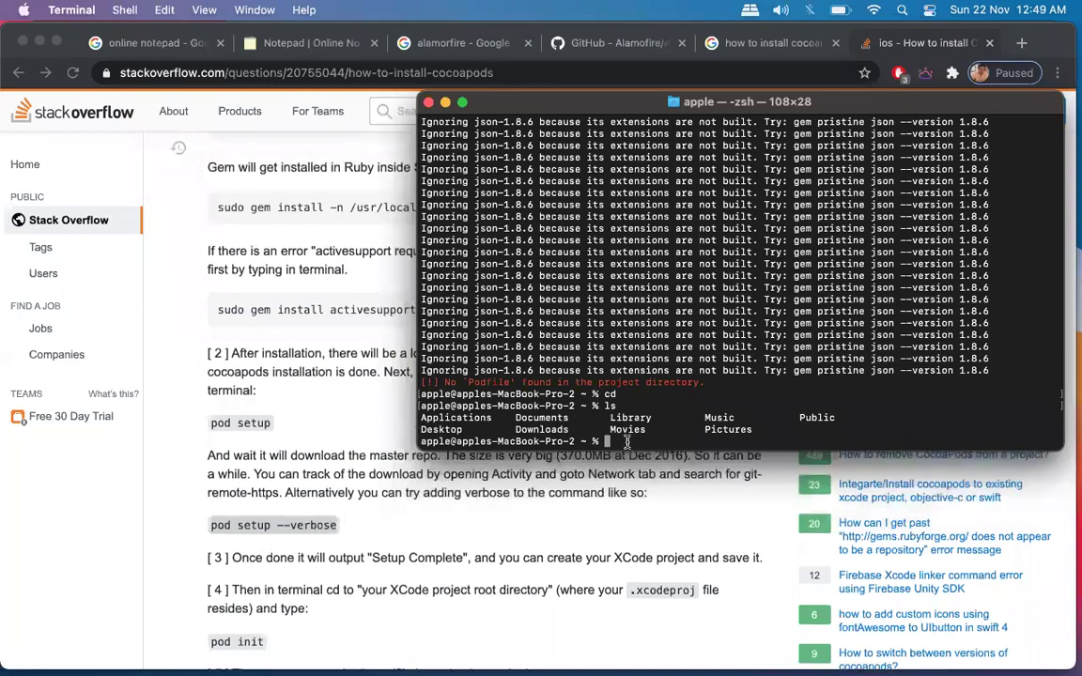
type("pod --version")
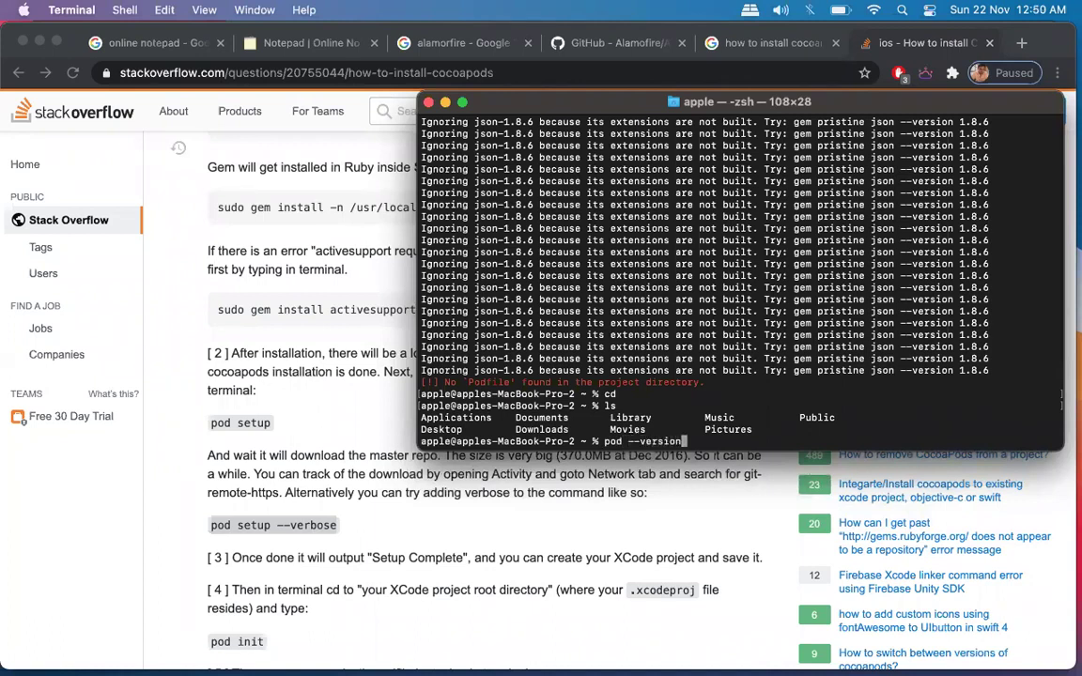
key("Return")
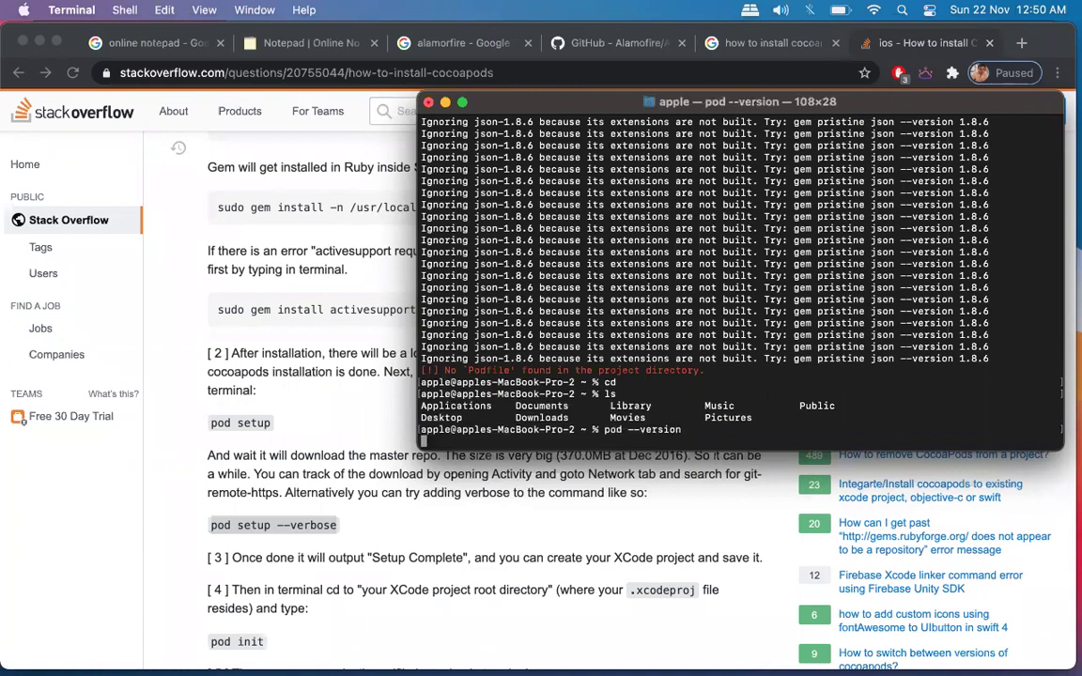
left_click_drag(423, 429, 452, 430)
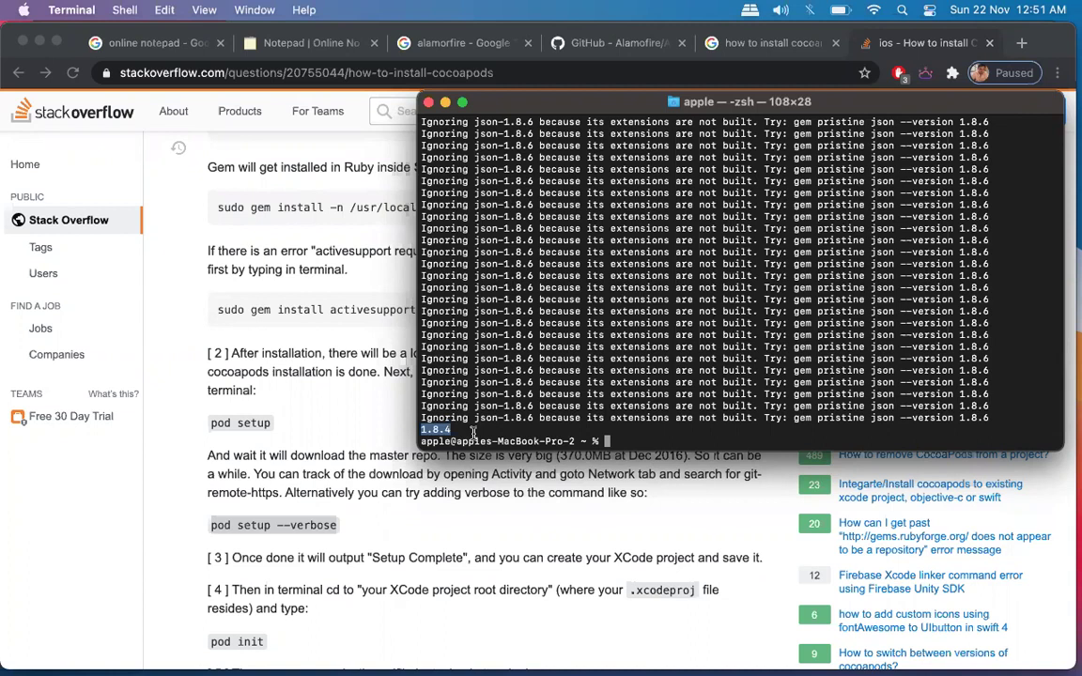
scroll(554, 207, "up", 1)
scroll(583, 218, "up", 3)
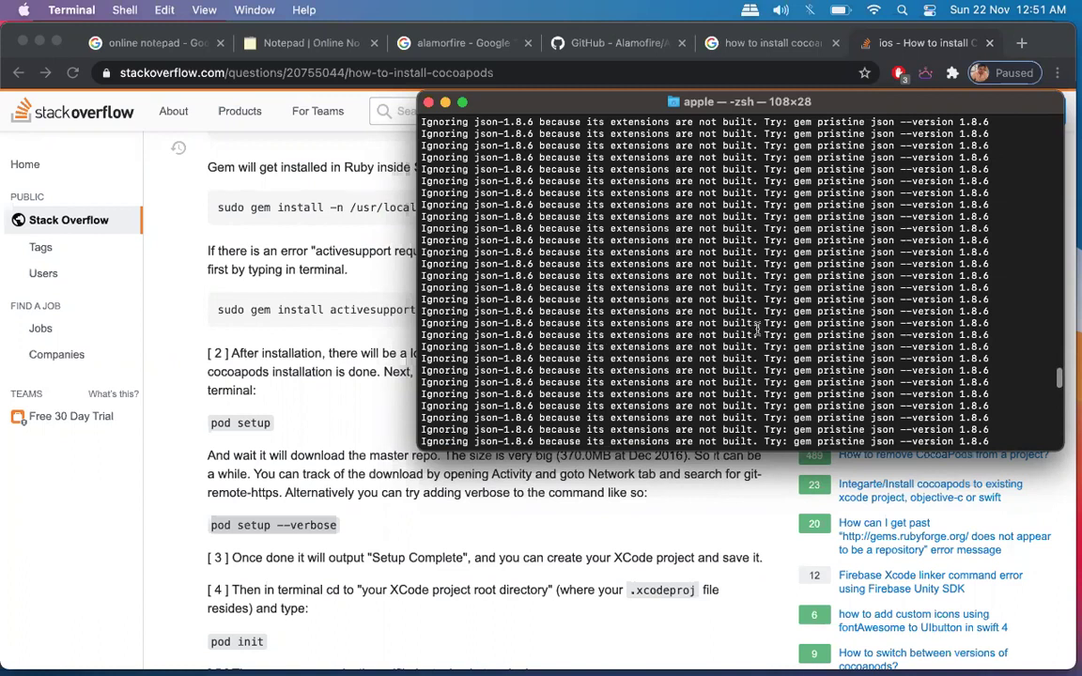
scroll(758, 327, "up", 3)
scroll(758, 327, "down", 2)
scroll(757, 327, "up", 3)
scroll(757, 327, "down", 5)
Close Terminal and the Stack Overflow CocoaPods answer tab in Chrome.
left_click(428, 102)
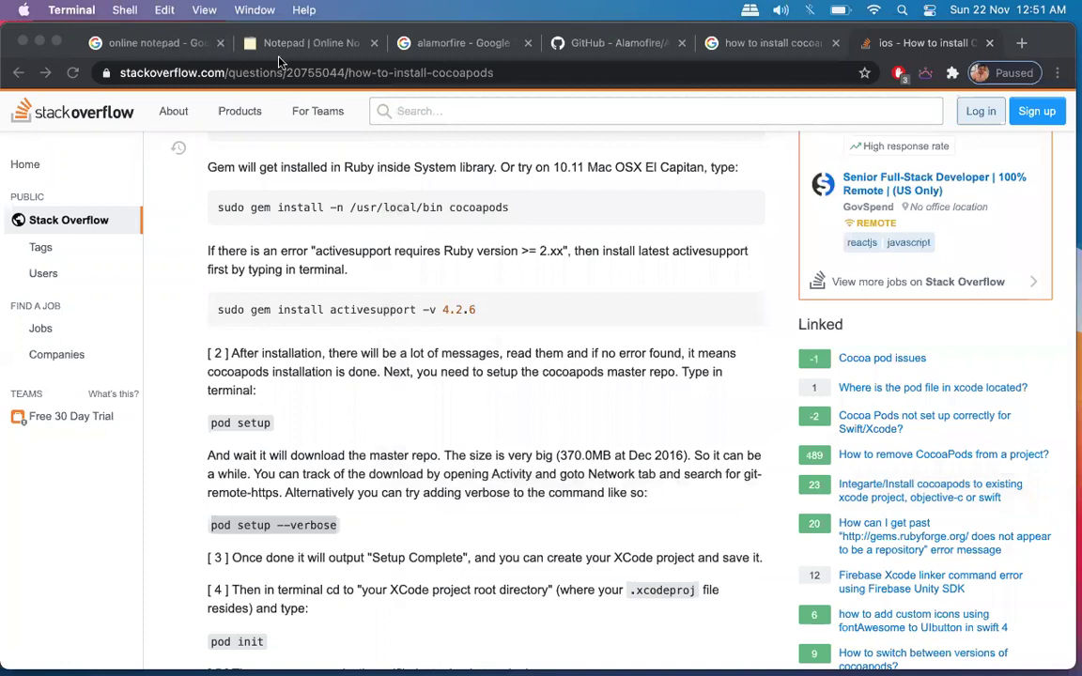
left_click(418, 43)
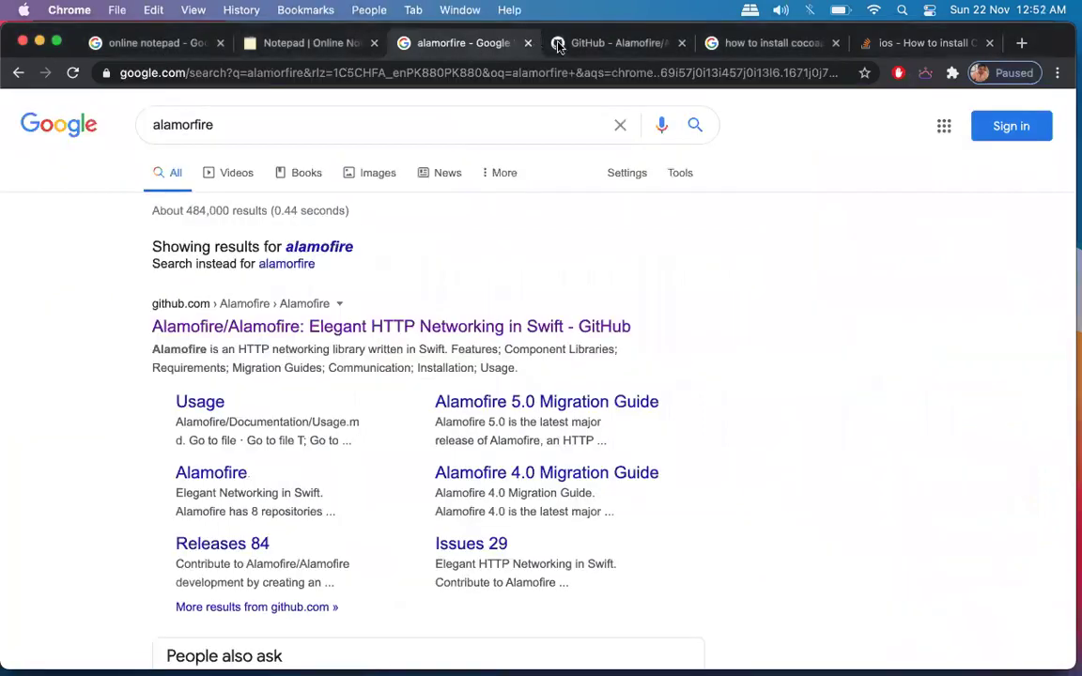
left_click(727, 47)
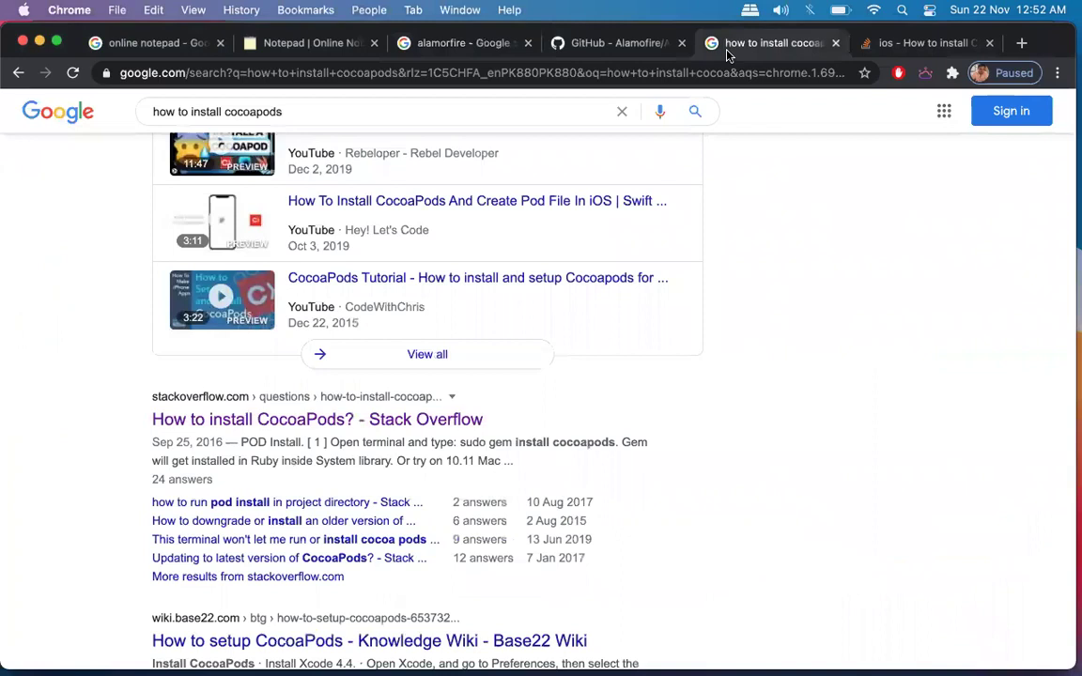
scroll(850, 397, "down", 3)
scroll(850, 396, "up", 15)
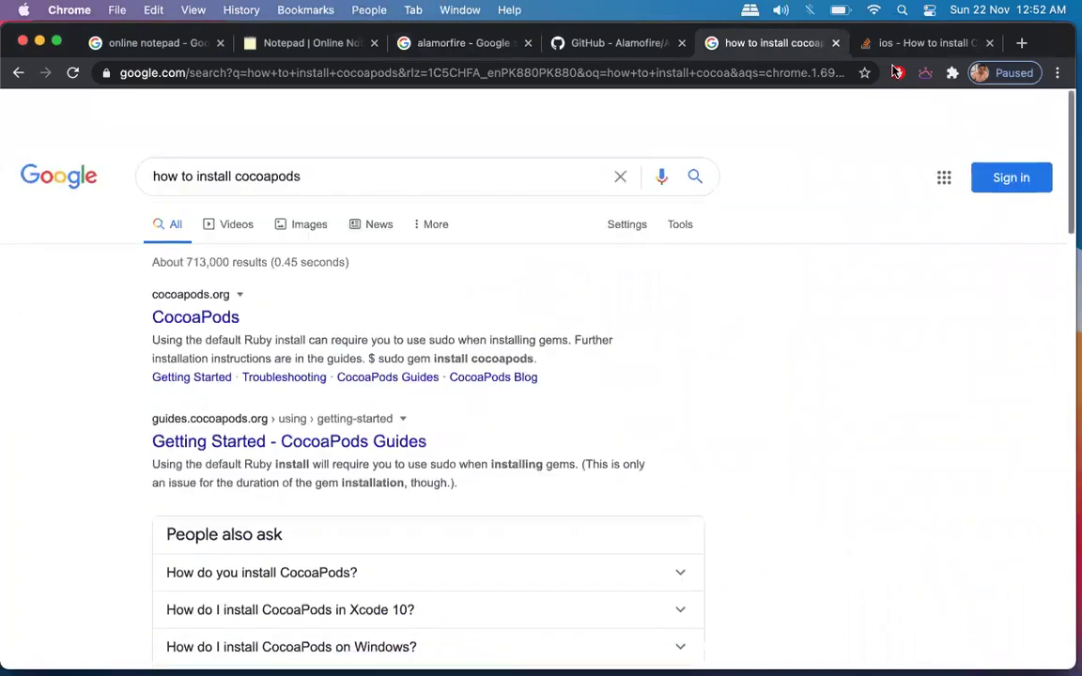
left_click(960, 42)
left_click(989, 42)
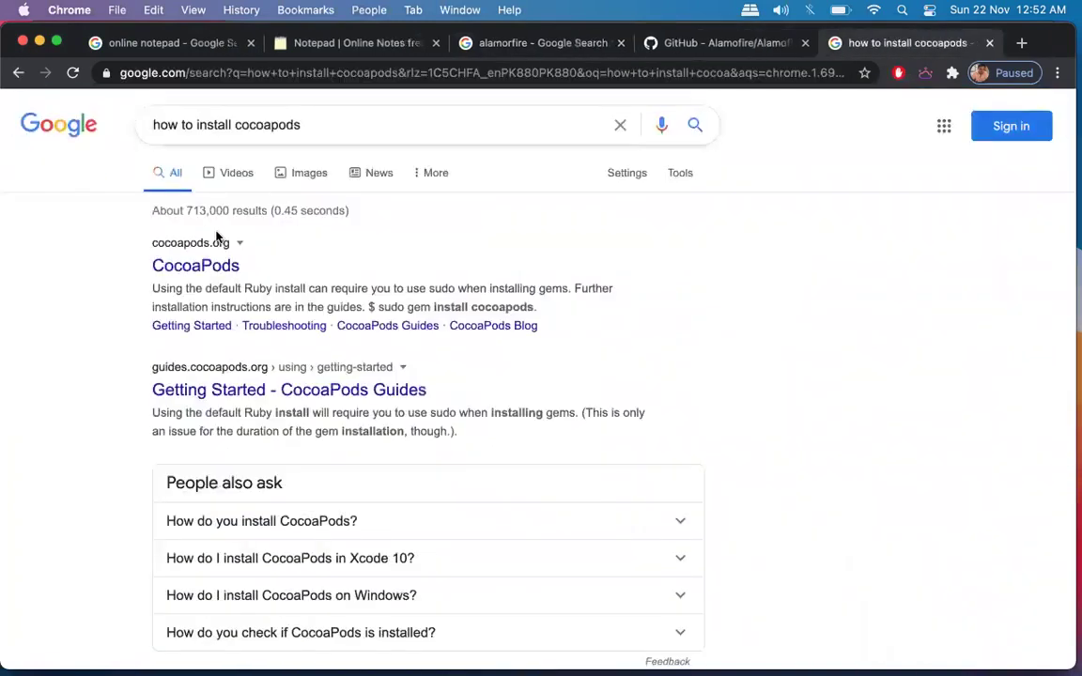
Open cocoapods.org in a new tab and view its Get Started instructions.
right_click(199, 273)
left_click(239, 281)
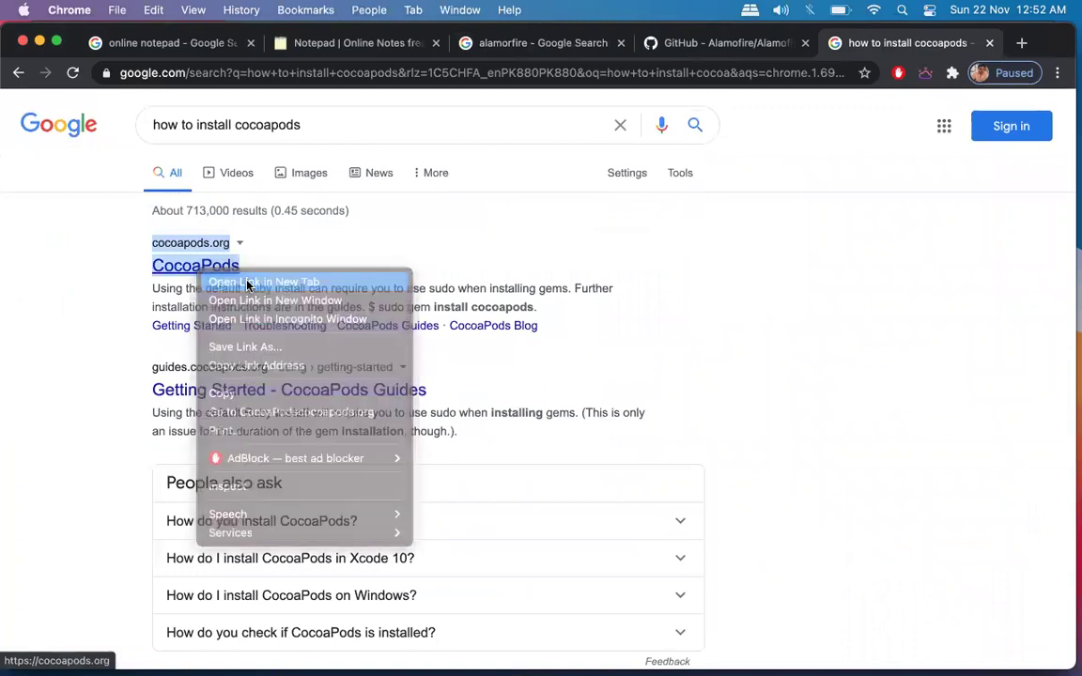
left_click(937, 47)
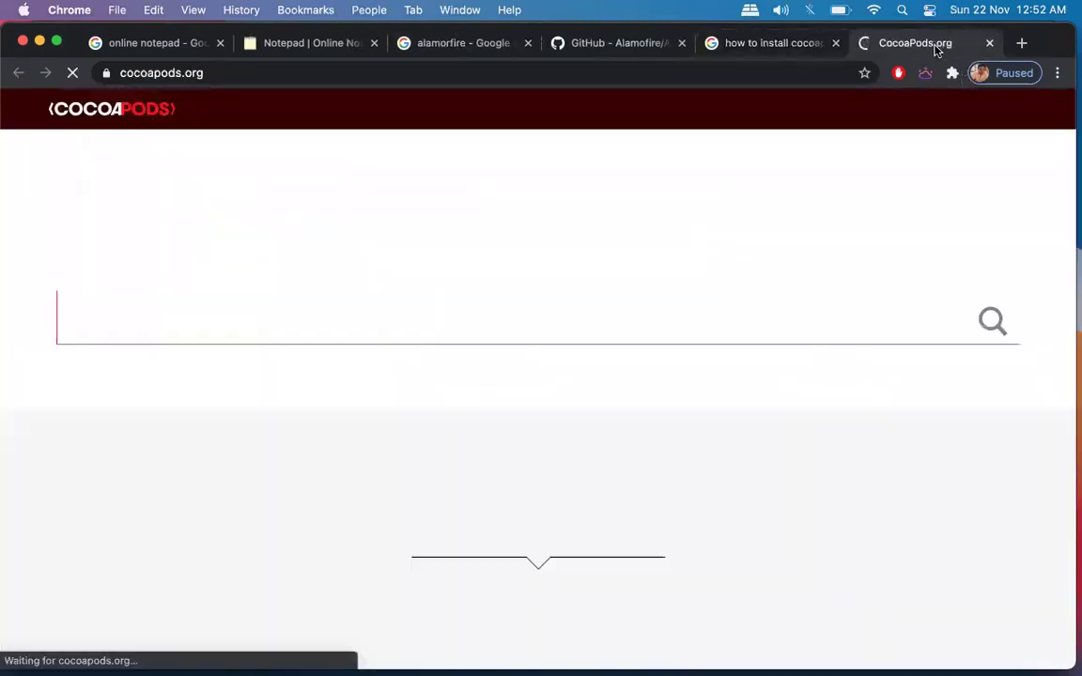
scroll(602, 535, "down", 5)
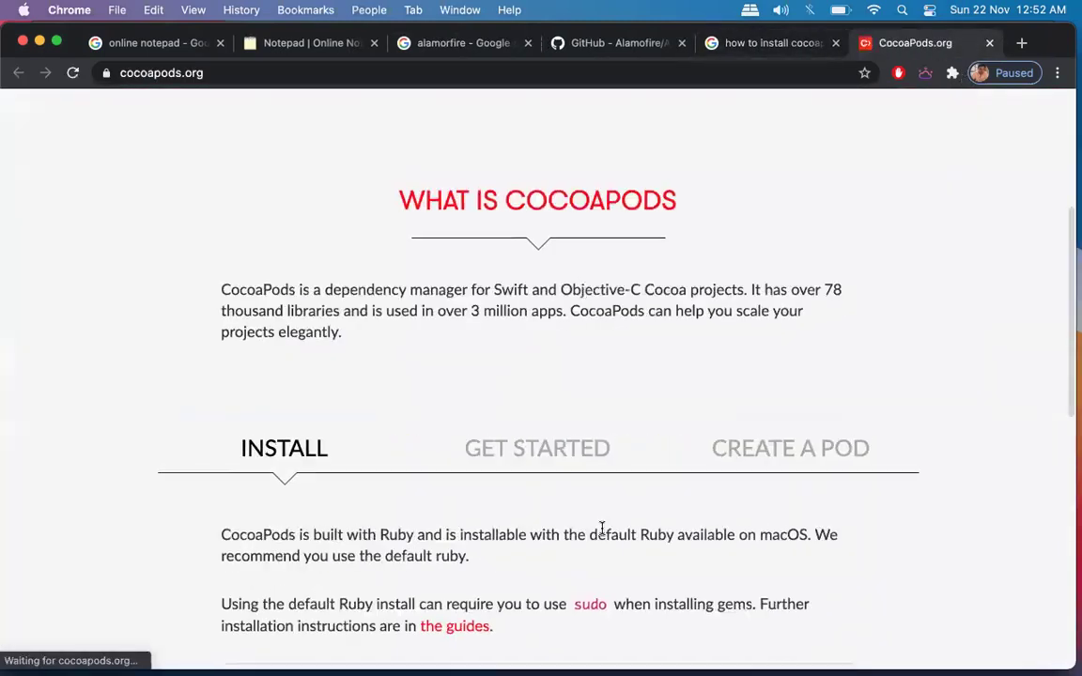
scroll(602, 530, "down", 3)
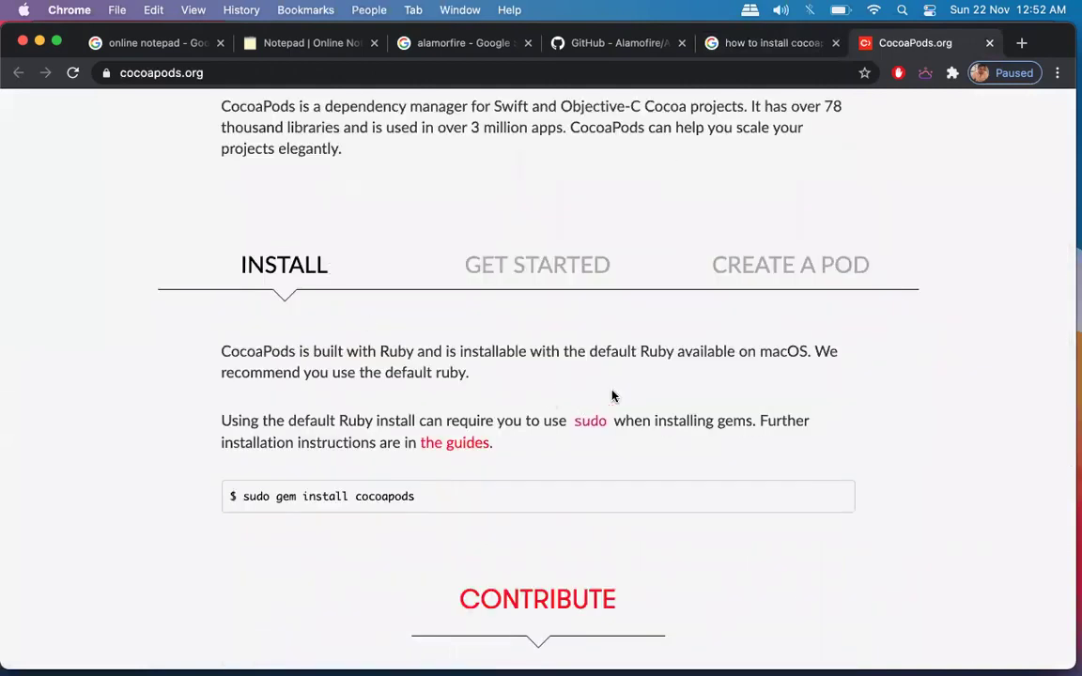
scroll(610, 393, "down", 4)
scroll(611, 396, "down", 2)
scroll(614, 394, "up", 8)
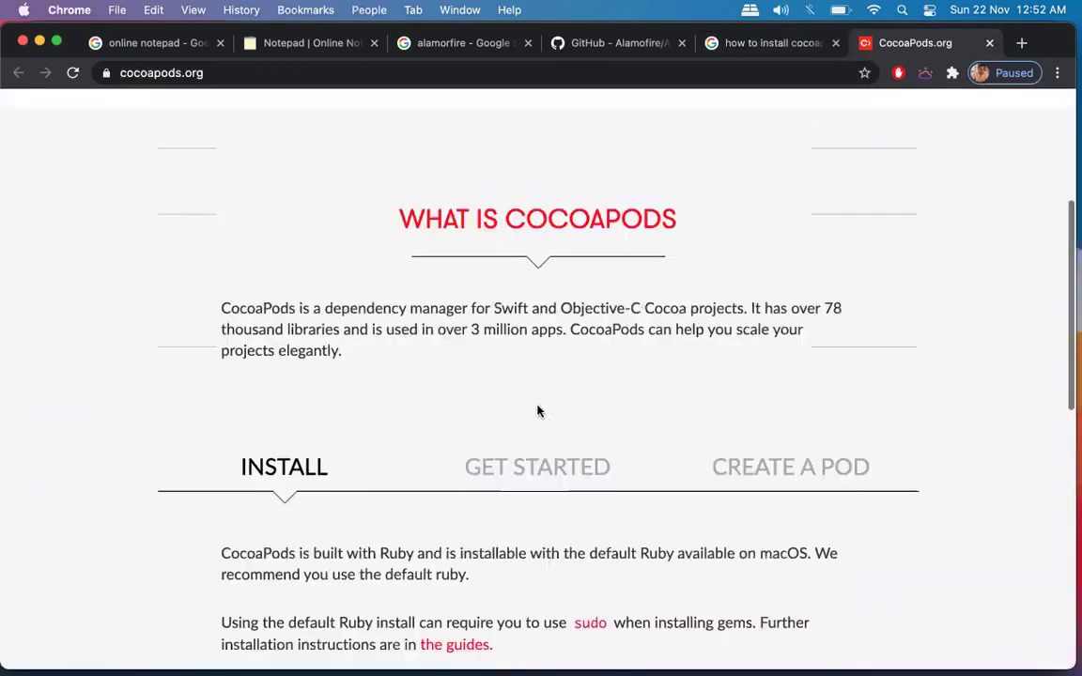
left_click(554, 468)
scroll(768, 435, "down", 3)
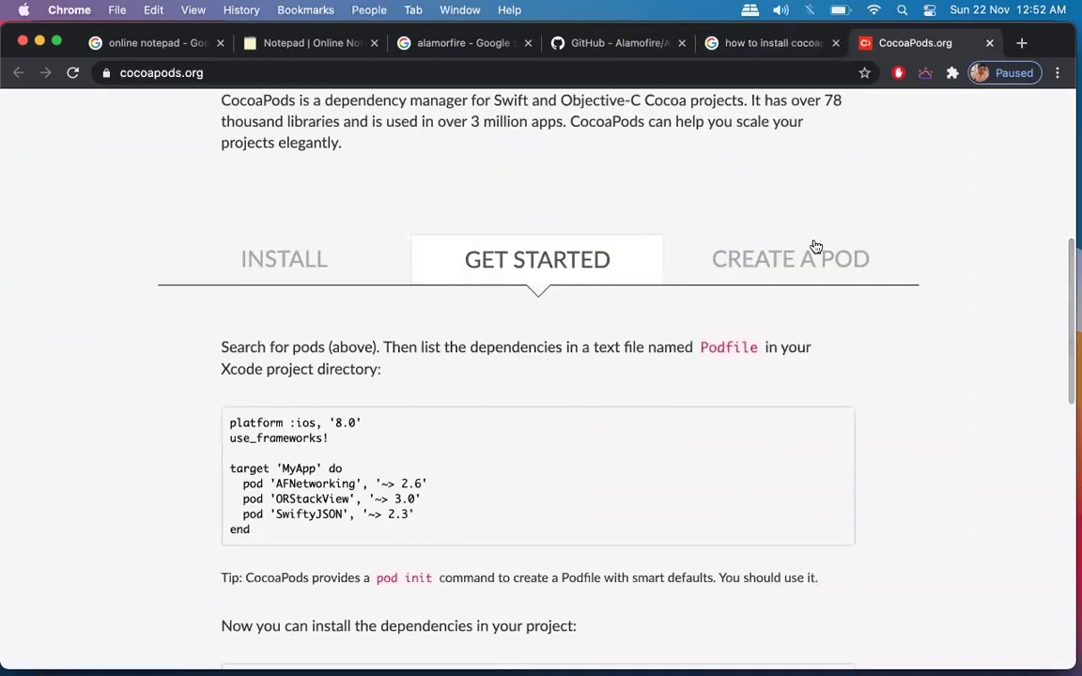
left_click(784, 263)
left_click(538, 250)
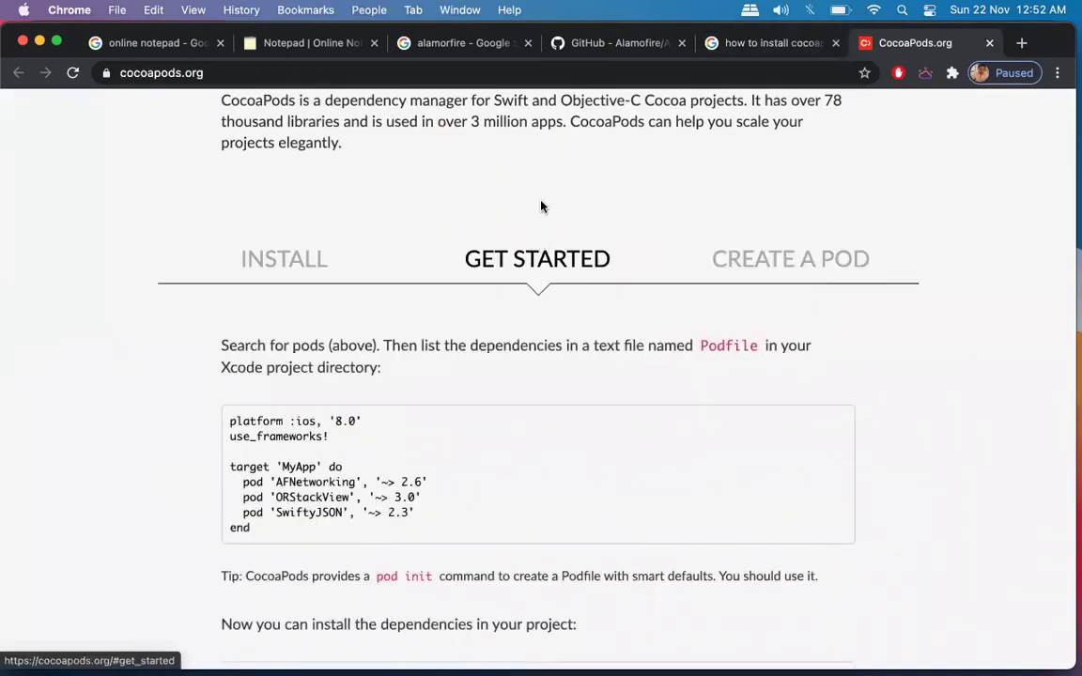
Close the cocoapods search results tab and switch to the Alamofire GitHub README.
left_click(765, 57)
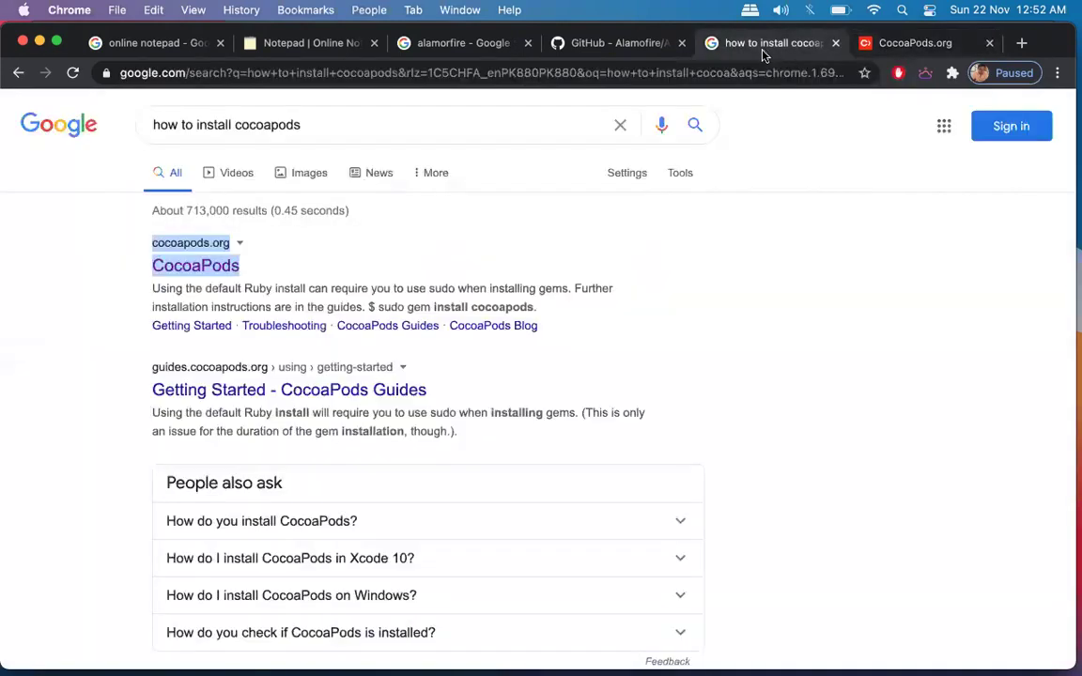
left_click(562, 44)
left_click(787, 49)
left_click(835, 44)
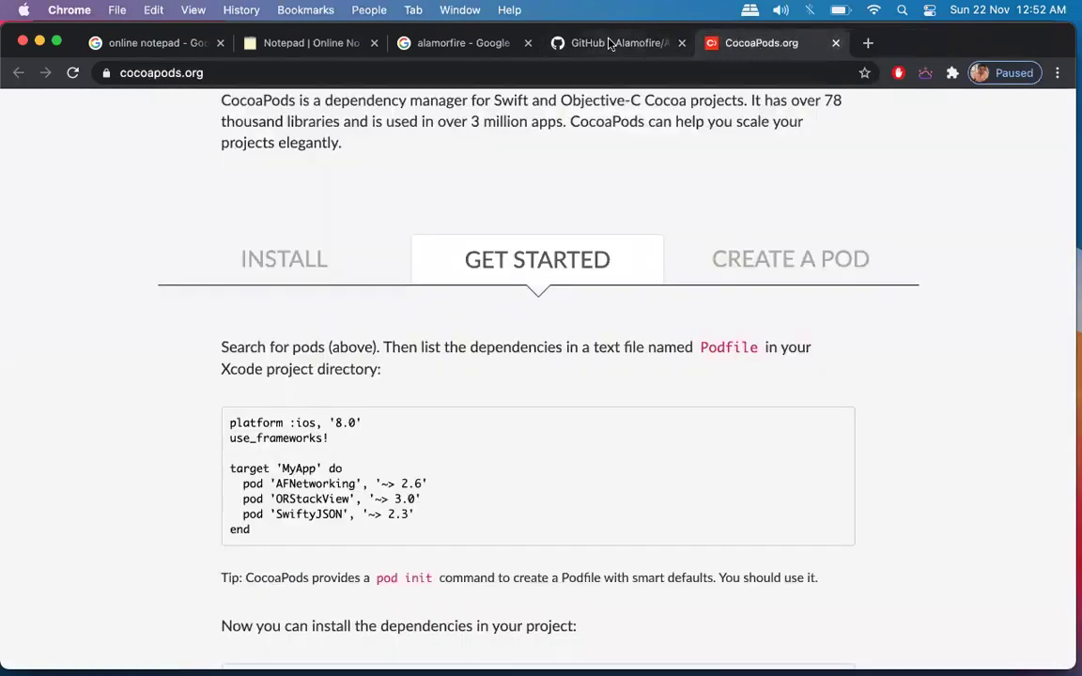
left_click(609, 45)
Scroll through the Alamofire Installation section, ending at the CocoaPods line pod 'Alamofire', '~> 5.2'.
left_click(695, 220)
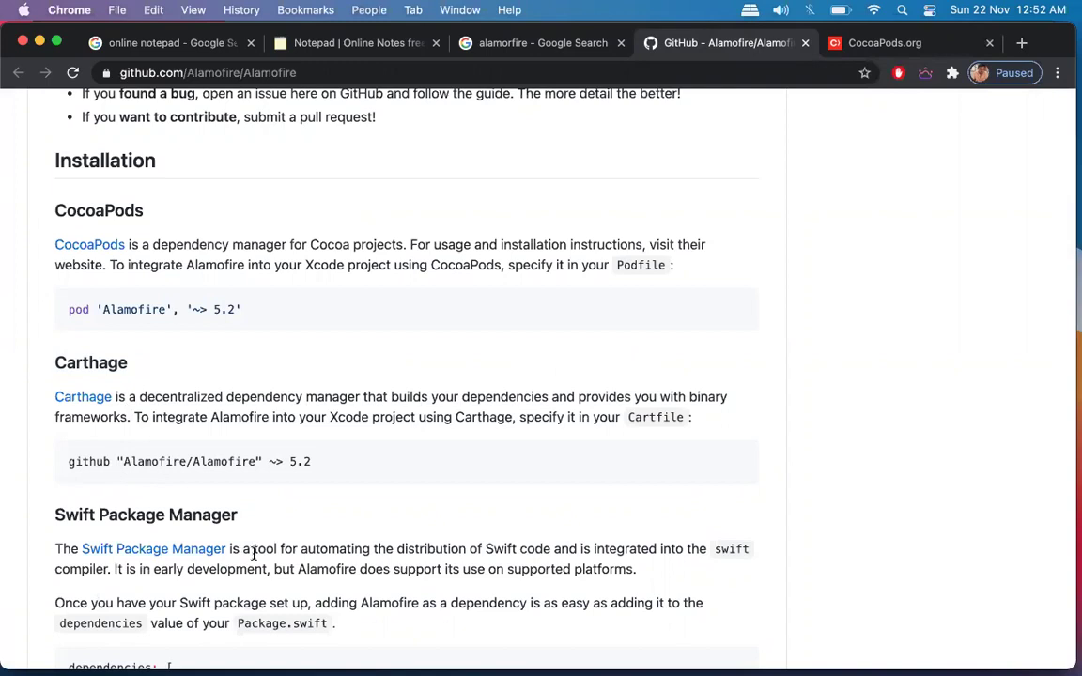
scroll(254, 554, "down", 5)
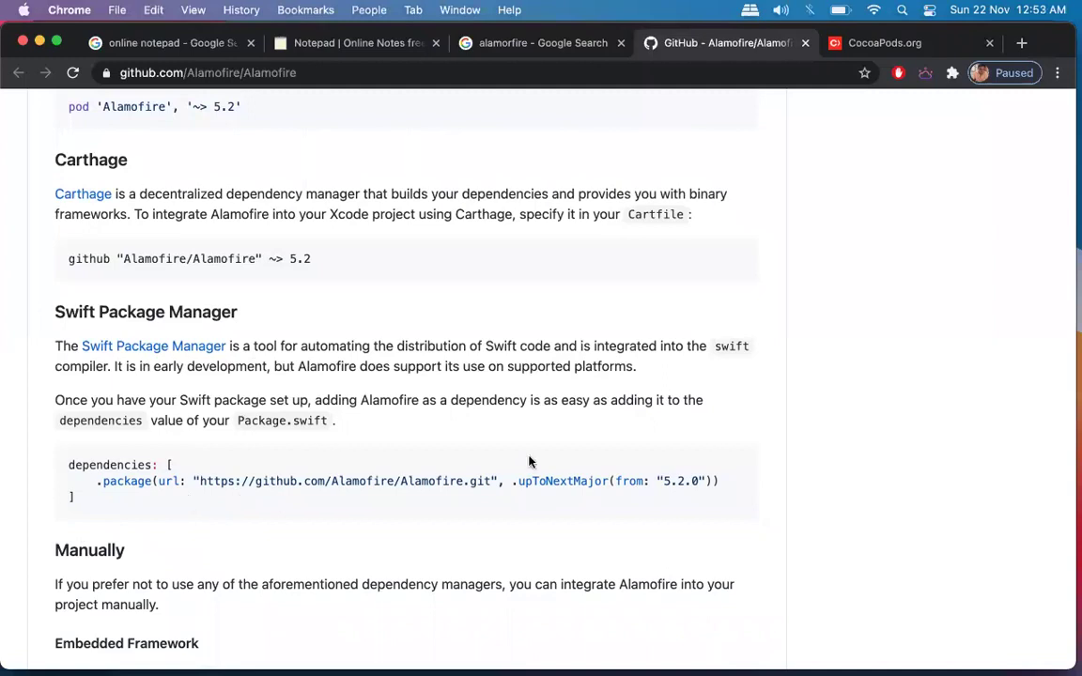
scroll(528, 461, "up", 1)
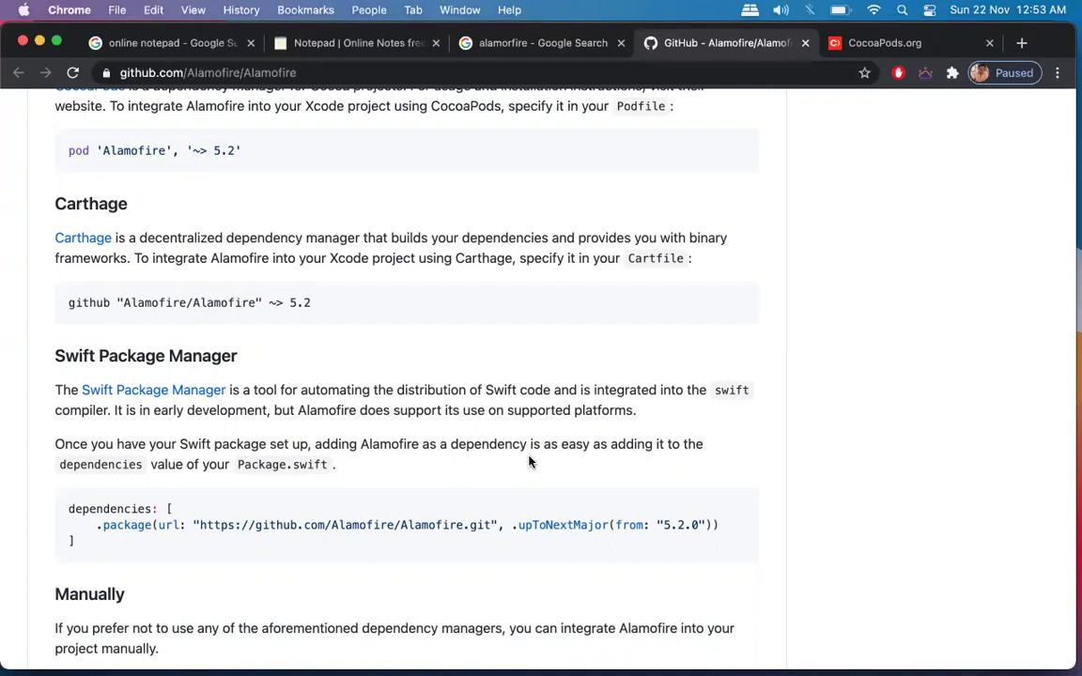
scroll(529, 461, "down", 4)
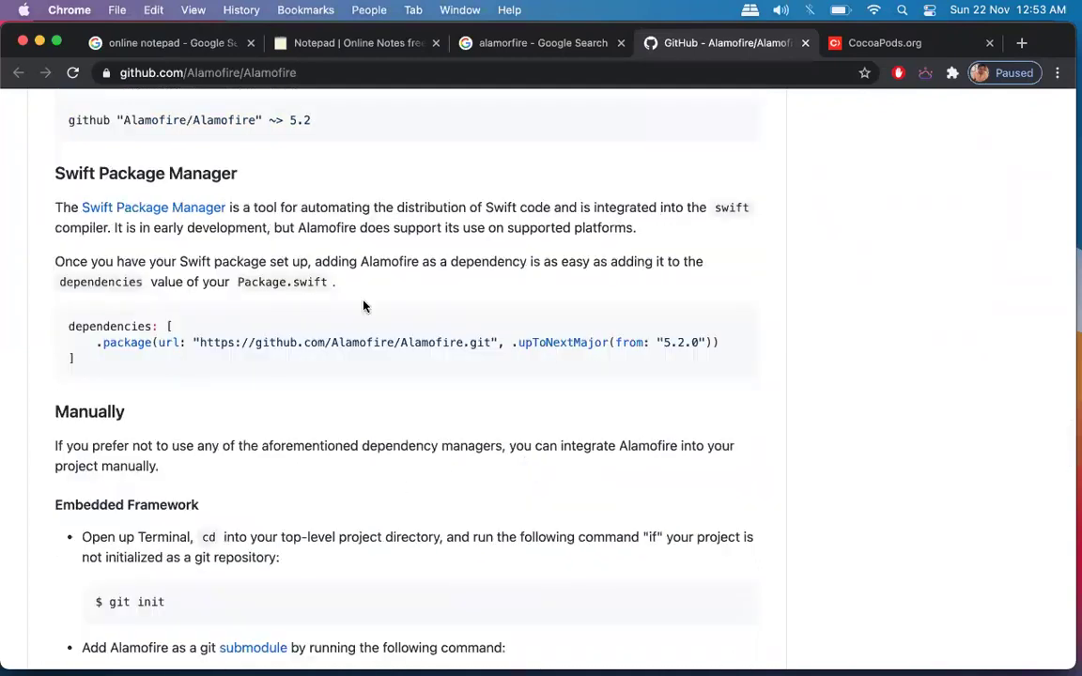
scroll(365, 305, "up", 6)
scroll(365, 305, "up", 3)
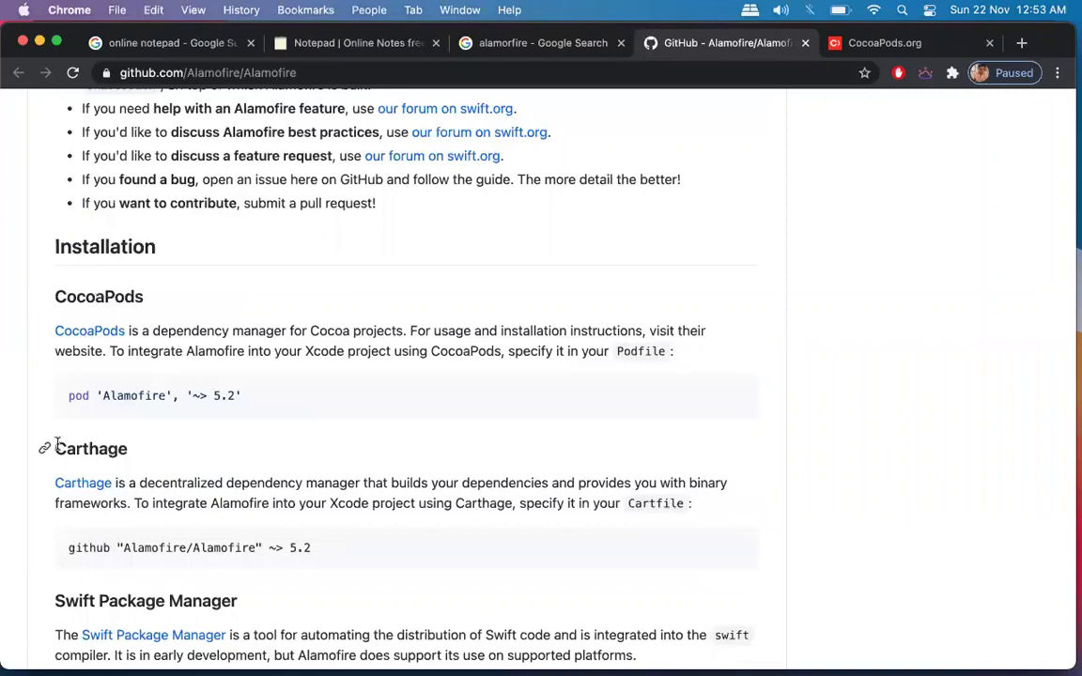
scroll(162, 438, "down", 10)
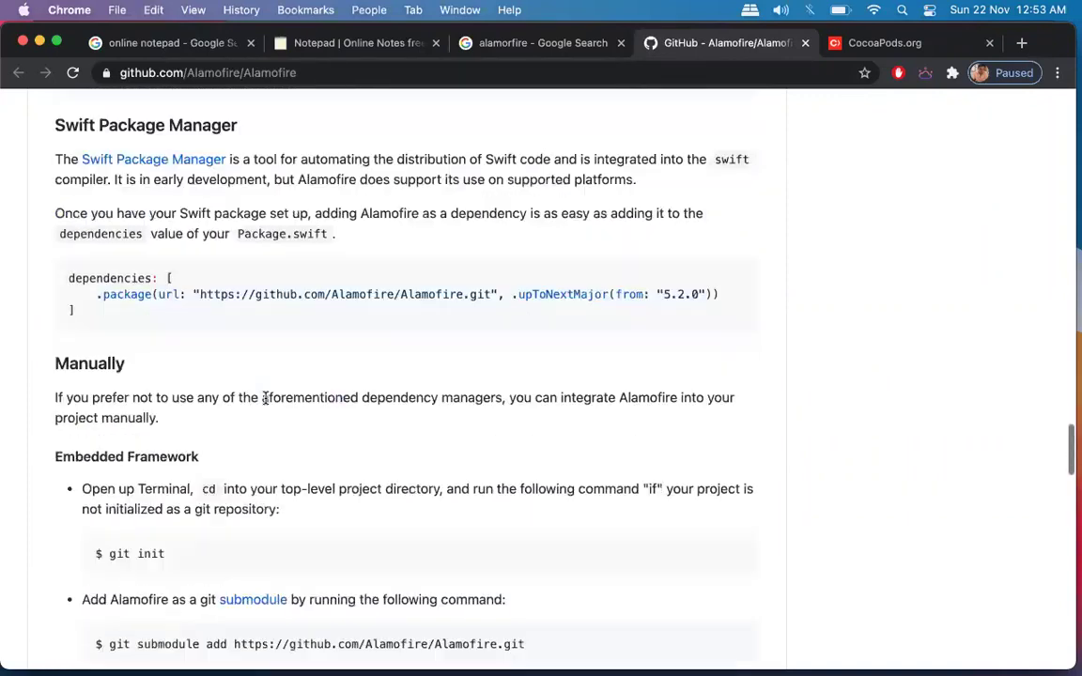
scroll(363, 512, "down", 7)
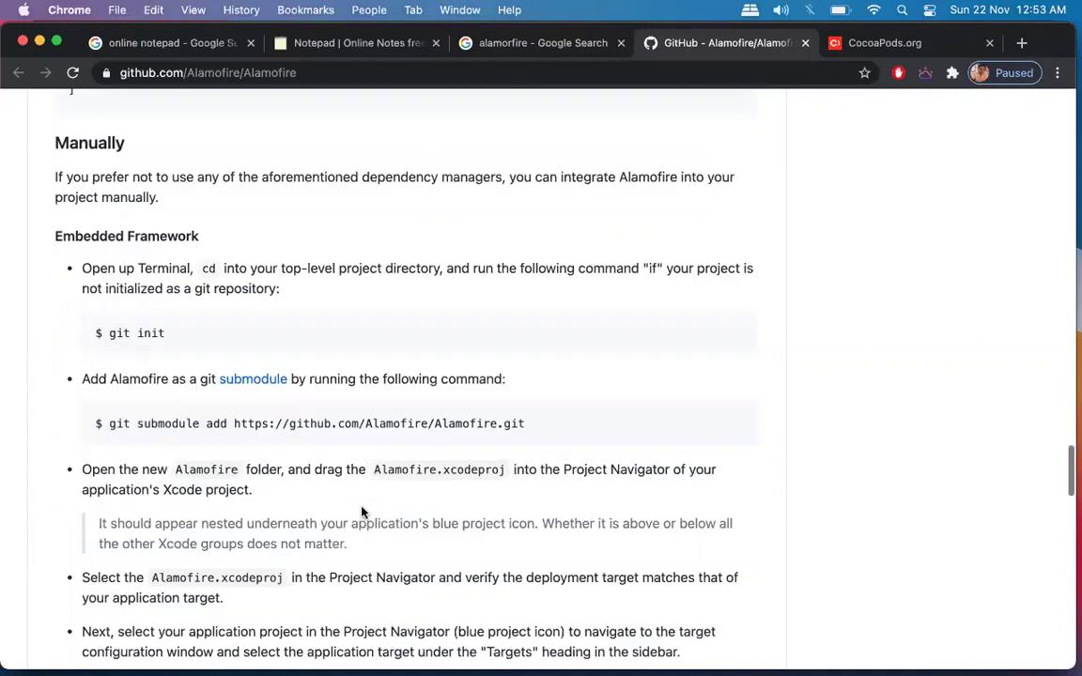
scroll(371, 580, "down", 6)
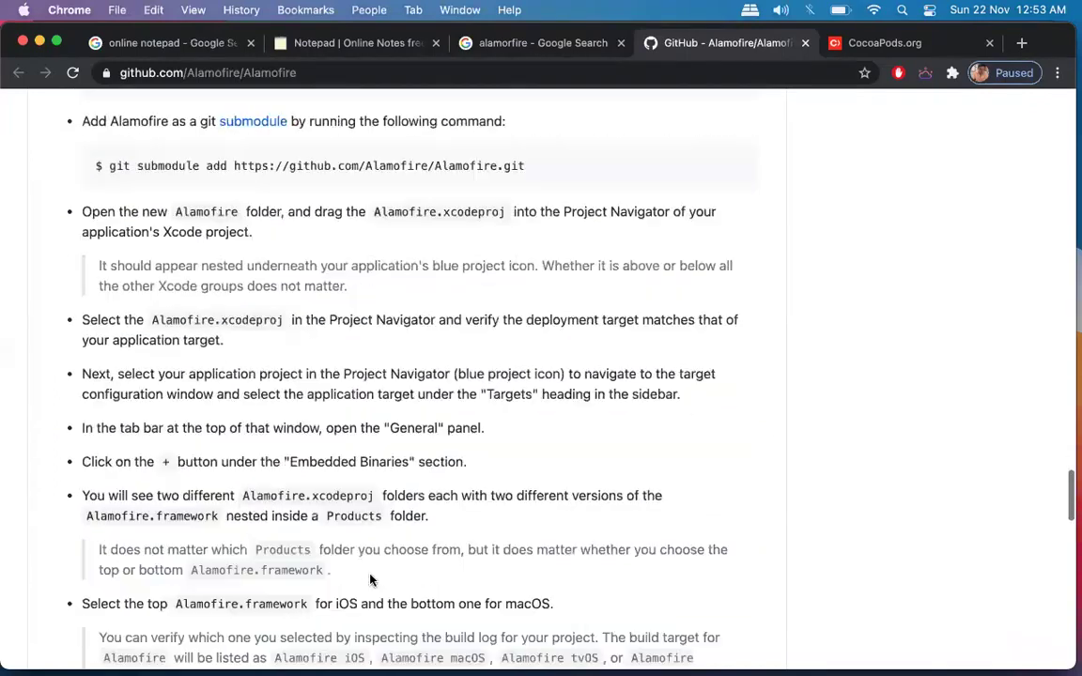
scroll(372, 580, "down", 5)
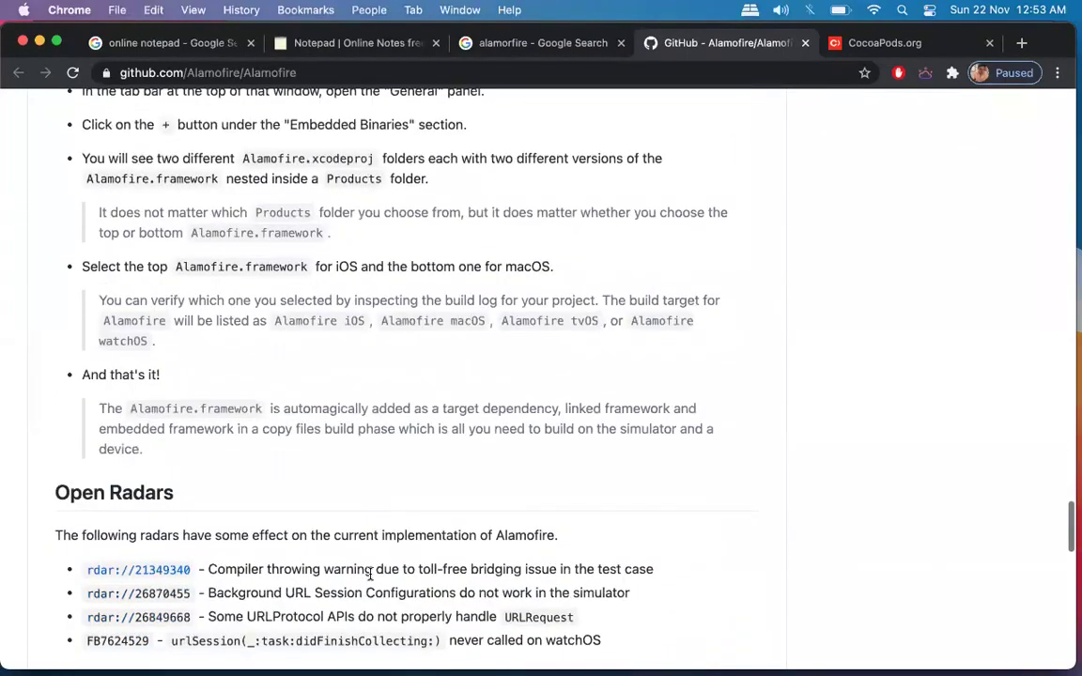
scroll(371, 577, "down", 3)
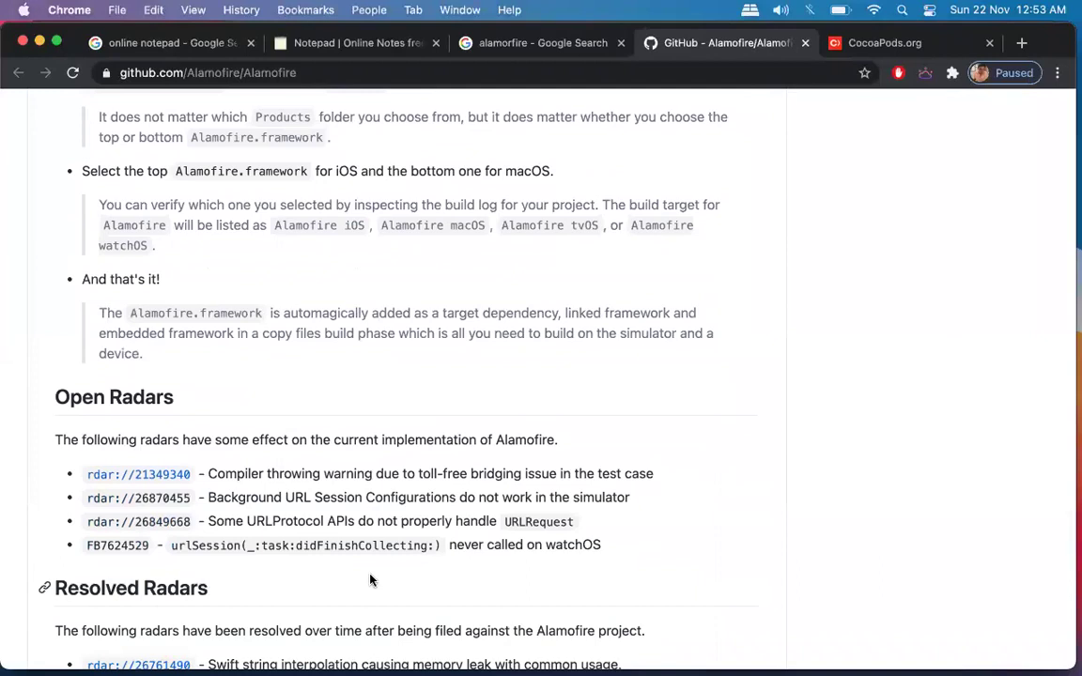
scroll(371, 581, "up", 15)
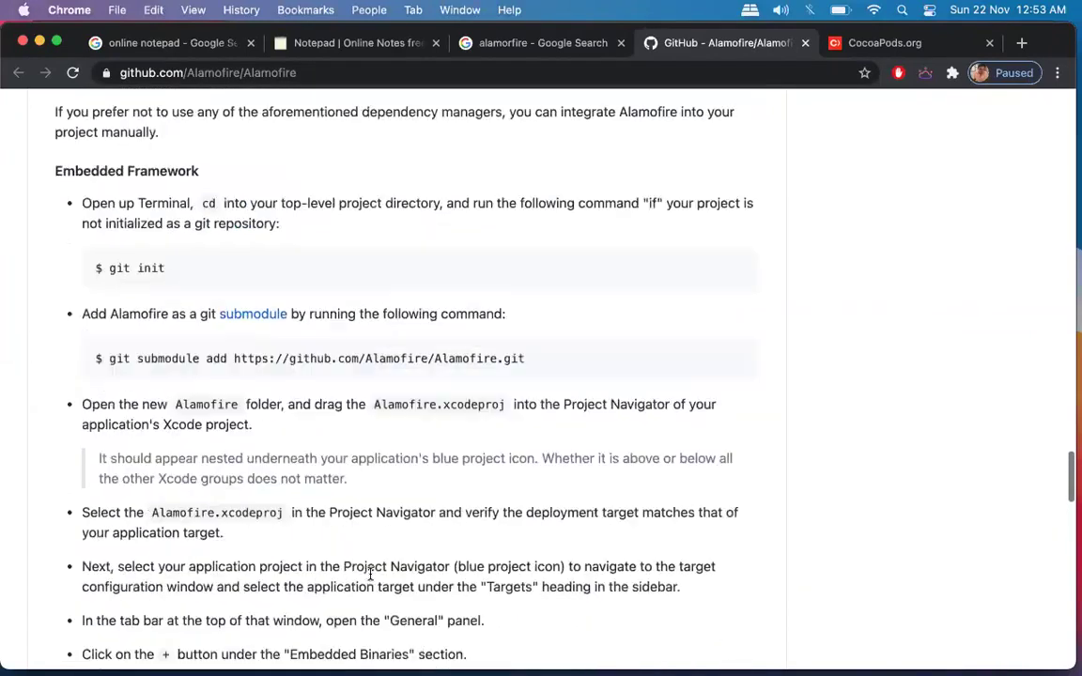
scroll(371, 577, "up", 2)
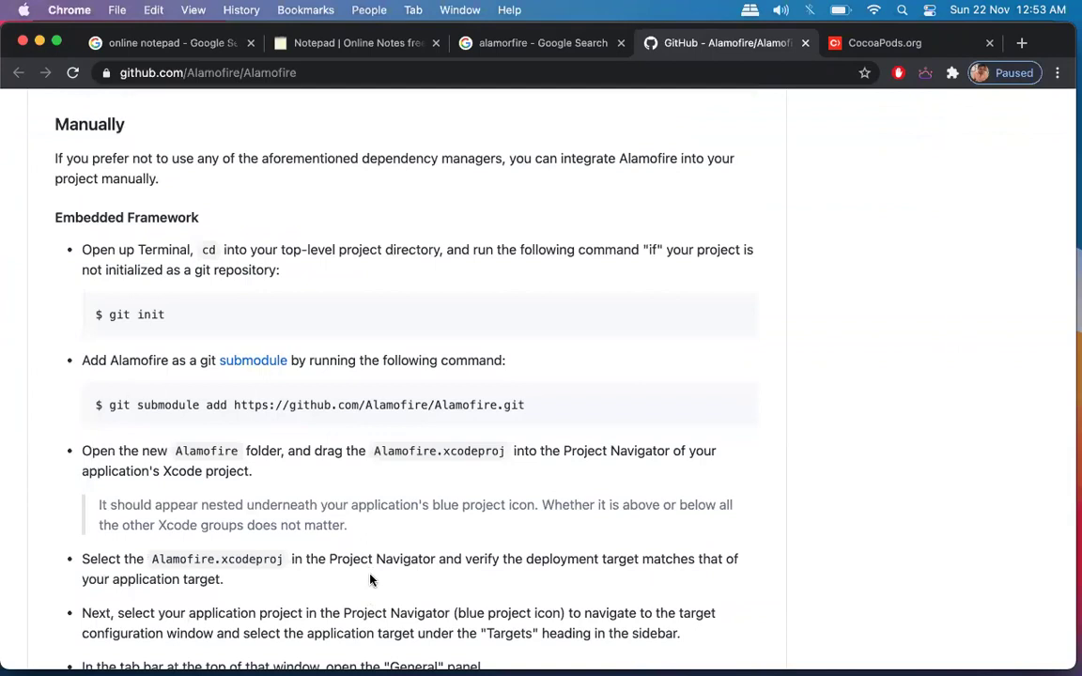
scroll(371, 580, "up", 8)
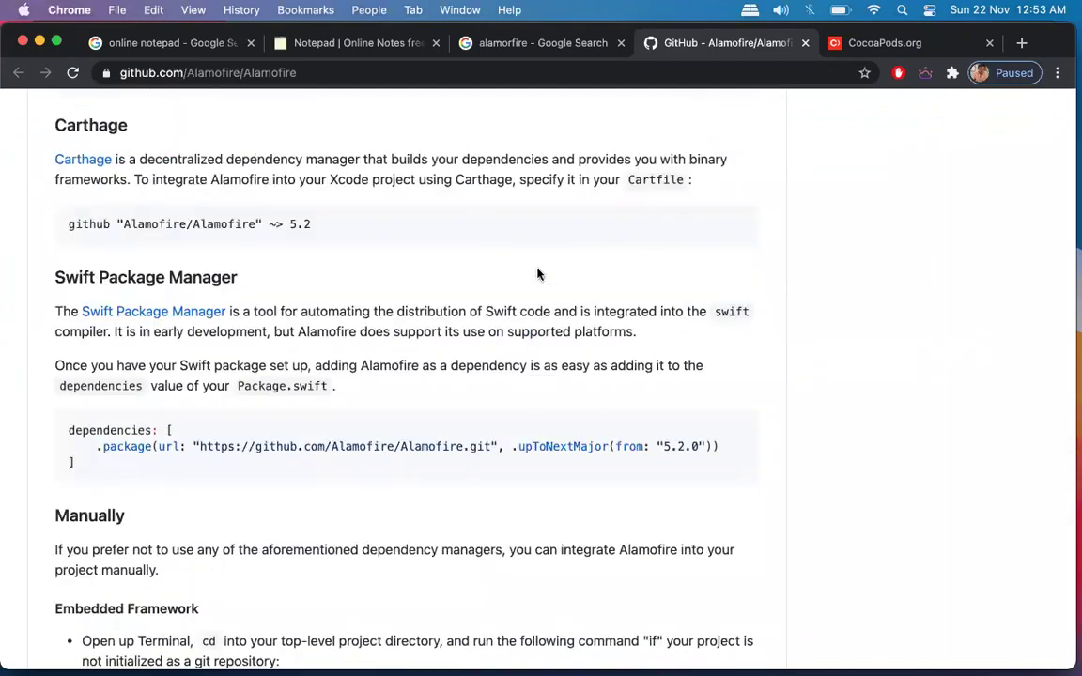
scroll(565, 295, "up", 8)
Close the thirdParty project and start a new project from the iOS App template.
key("ctrl+Up")
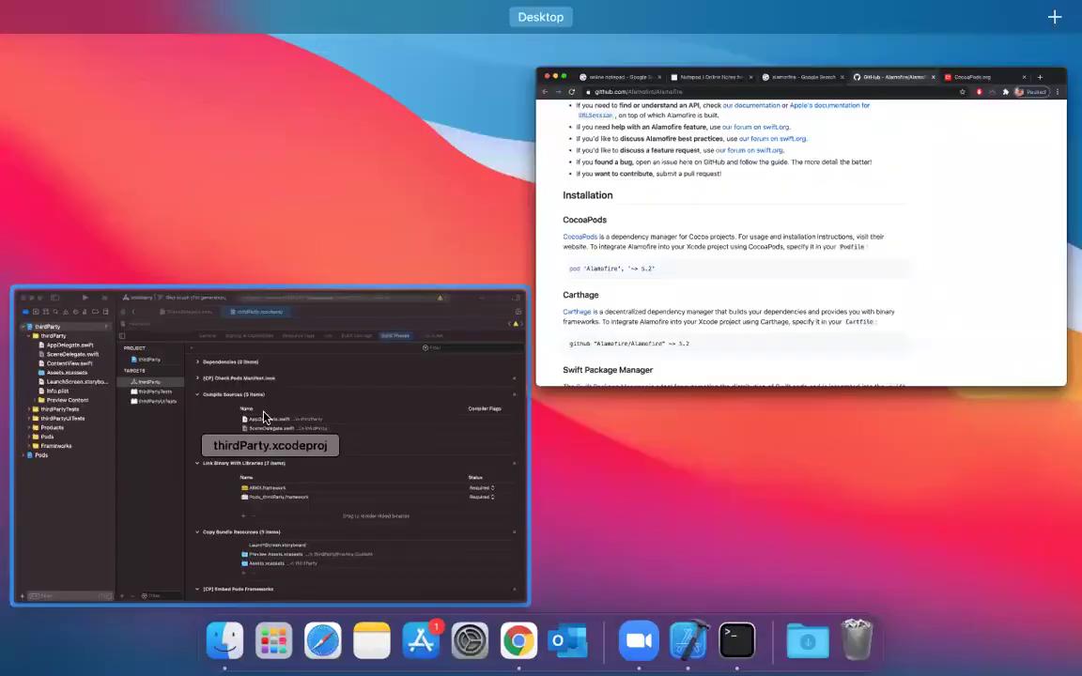
left_click(278, 371)
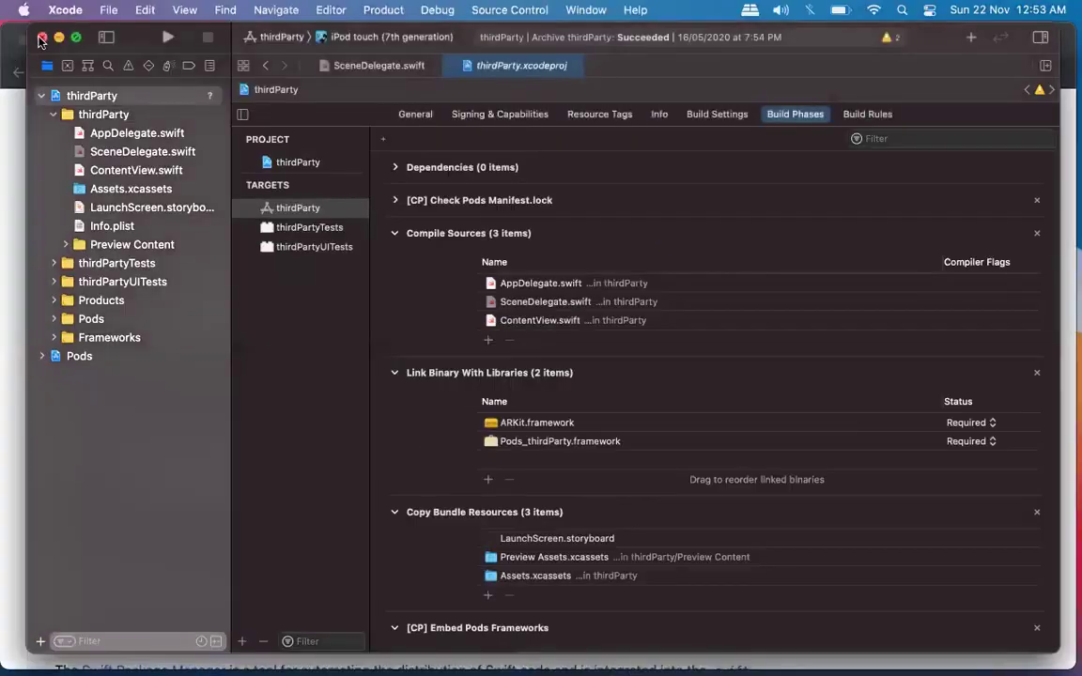
left_click(41, 38)
left_click(108, 10)
mouse_move(188, 34)
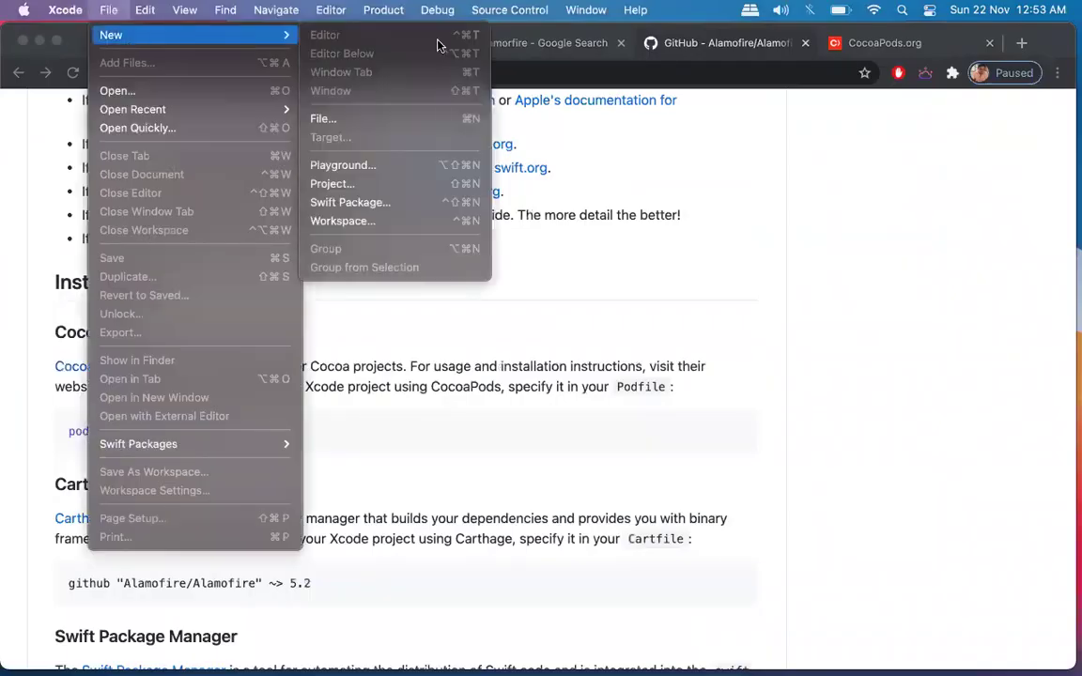
left_click(386, 188)
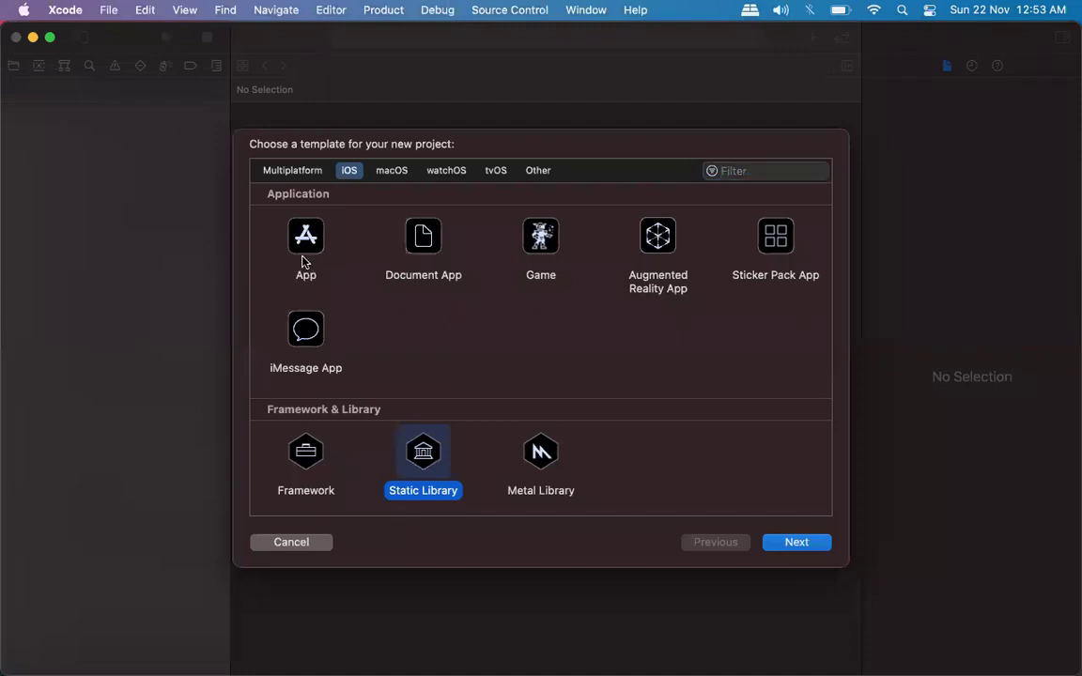
left_click(303, 263)
left_click(814, 542)
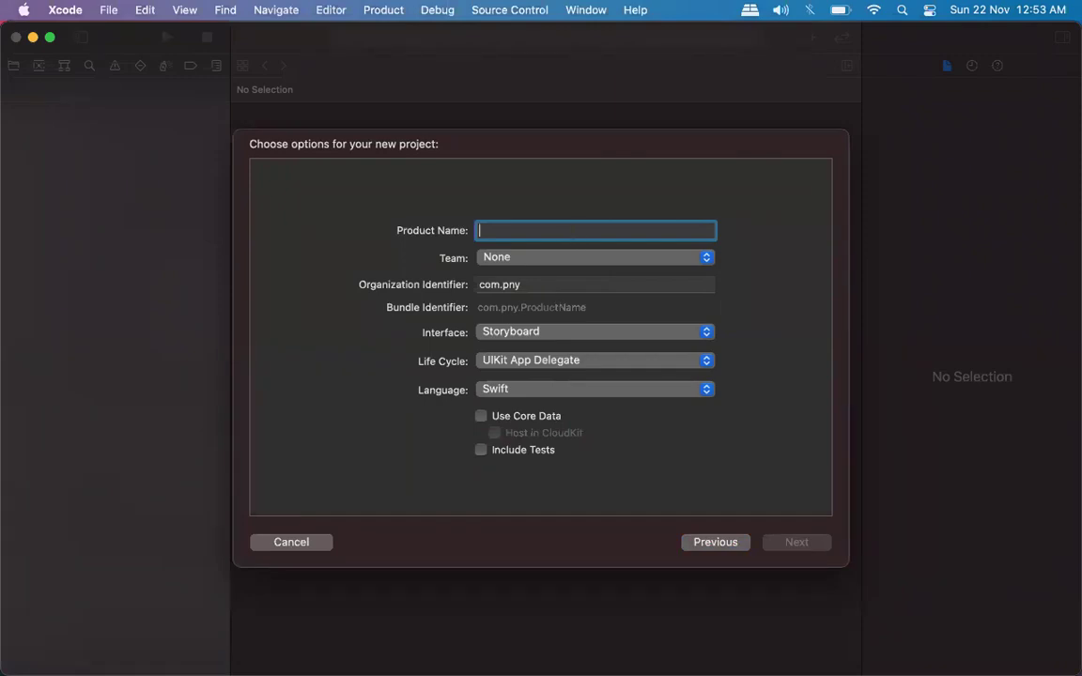
Name the project 'testing' with UIKit App Delegate life cycle and create it on the Desktop.
type("testing")
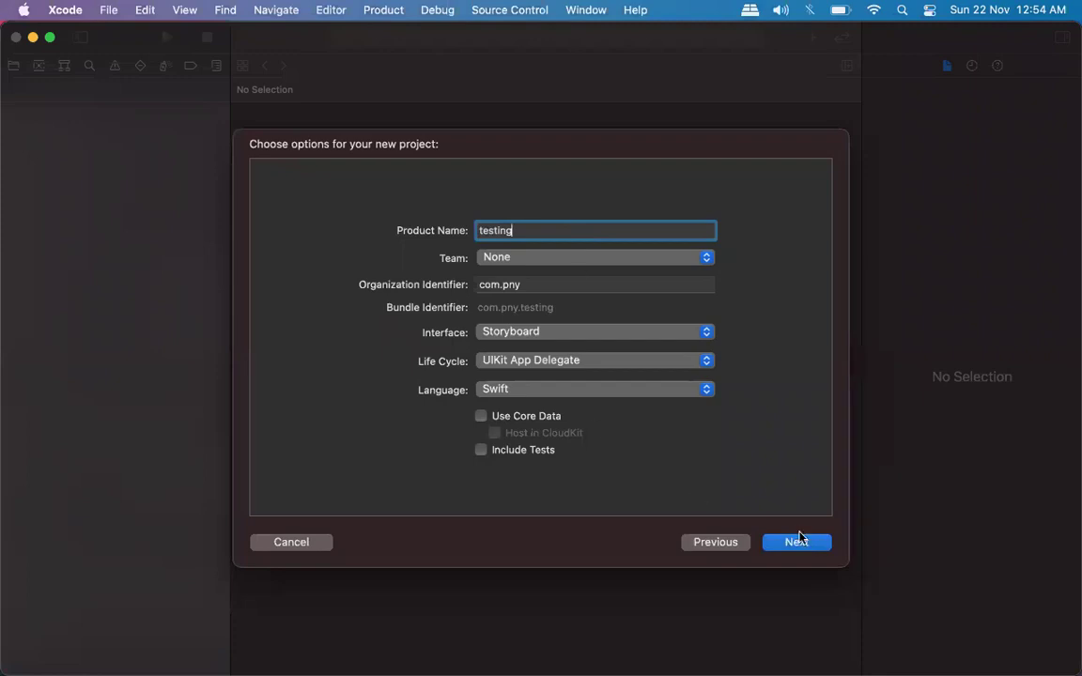
left_click(712, 367)
left_click(710, 362)
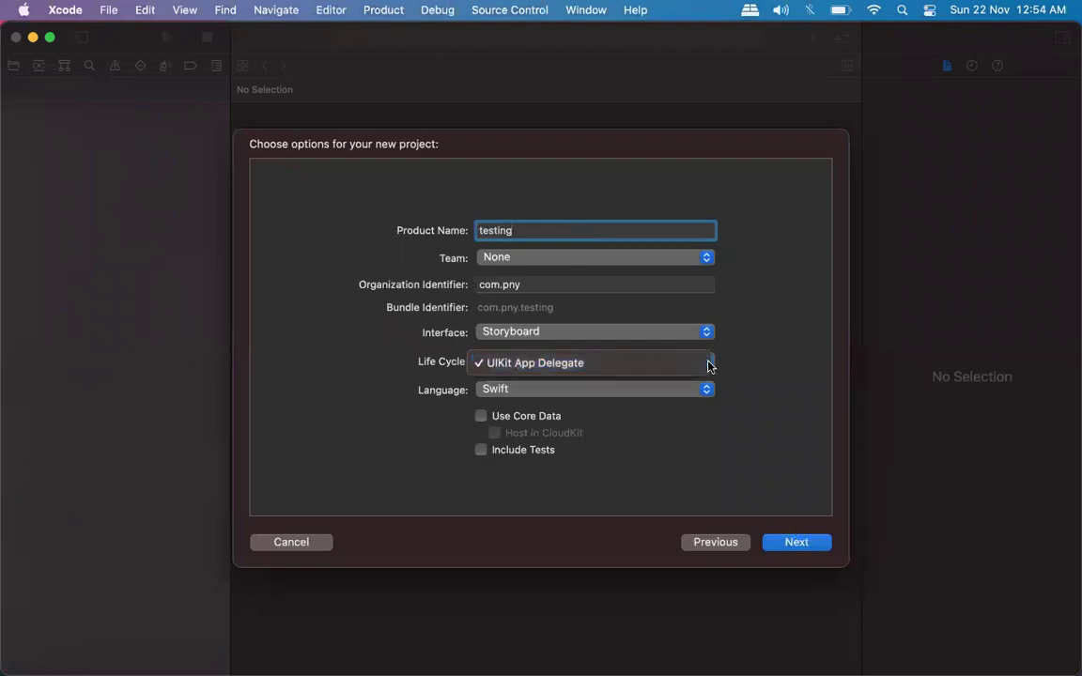
left_click(817, 543)
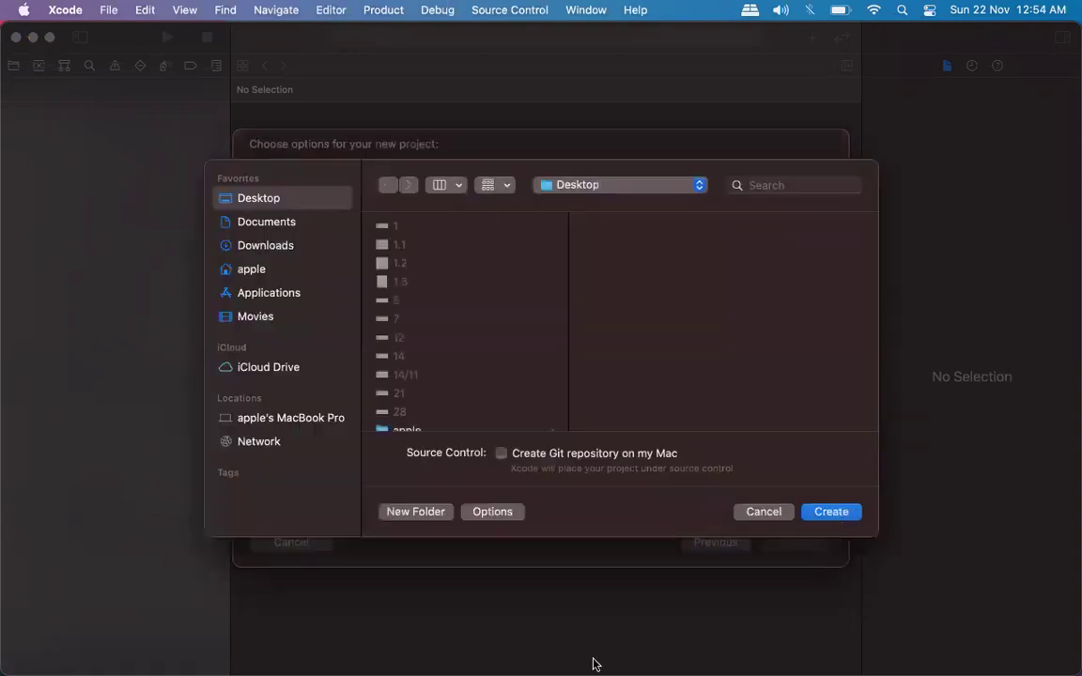
left_click(278, 223)
left_click(259, 198)
scroll(553, 299, "down", 5)
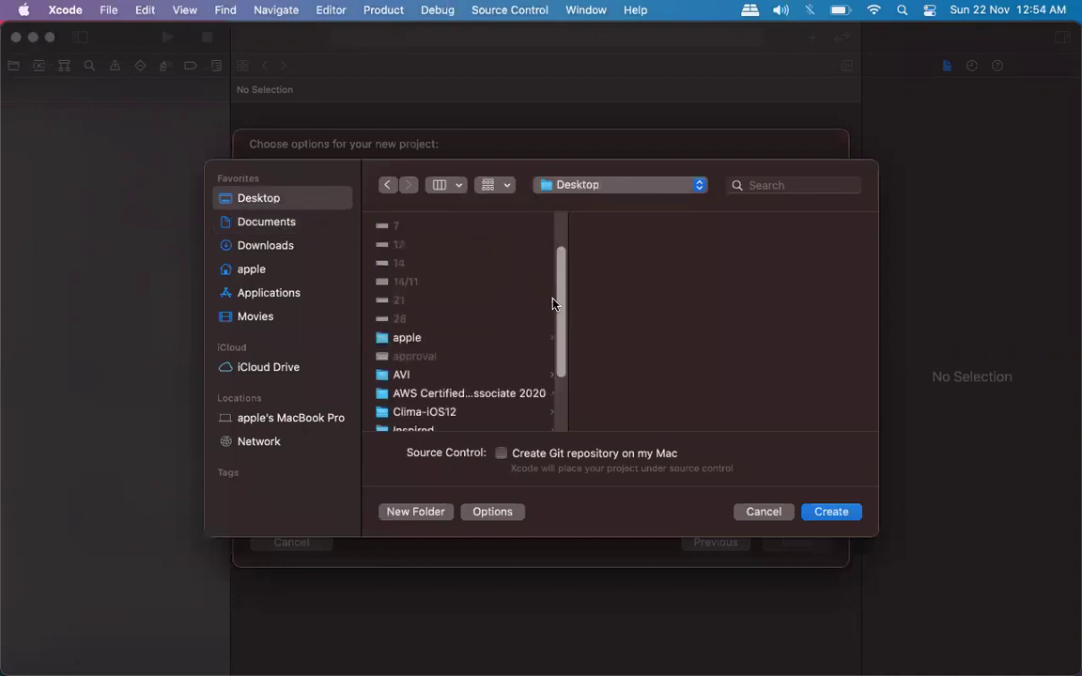
left_click(830, 512)
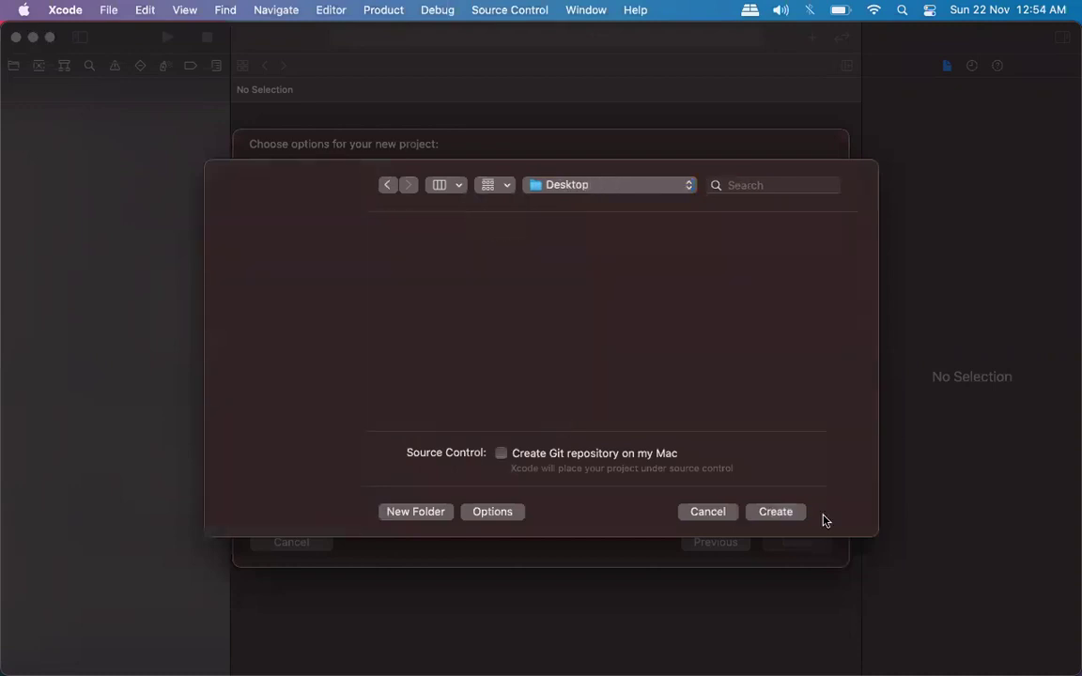
left_click(767, 507)
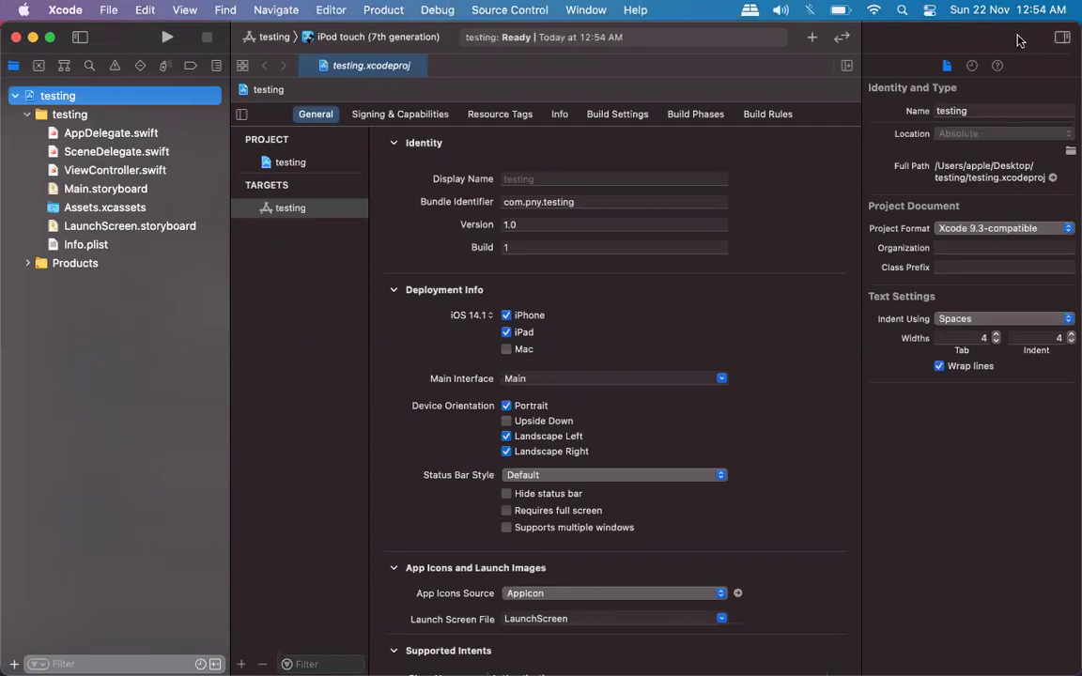
Shrink the Xcode window, minimize Chrome and bring the testing project forward.
left_click_drag(1074, 22, 858, 40)
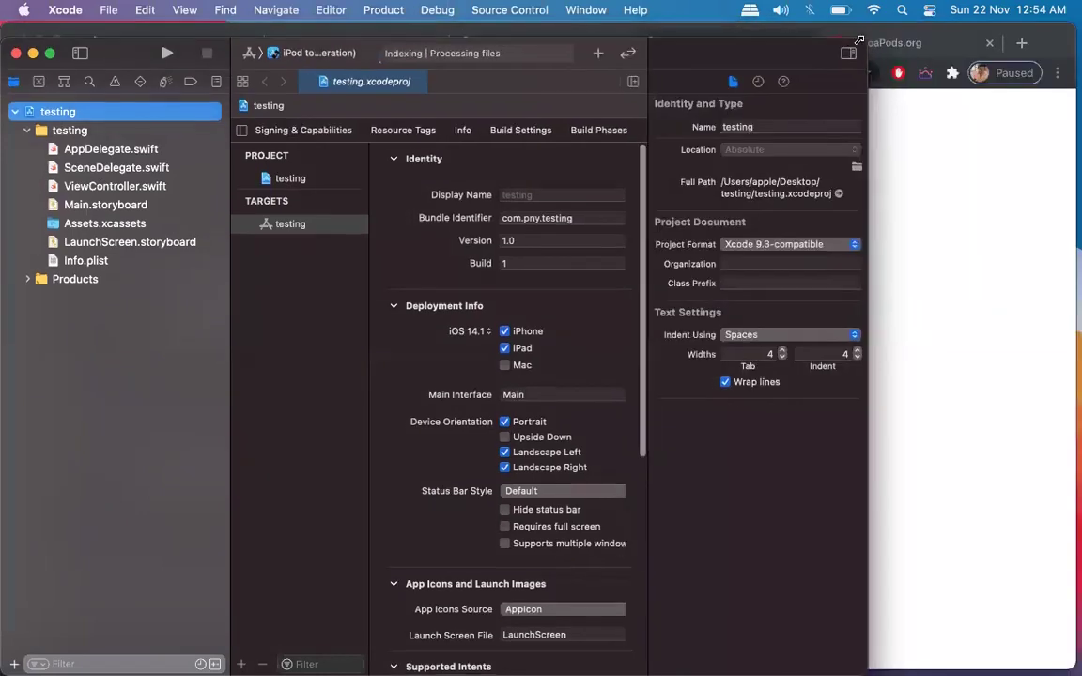
left_click(1010, 212)
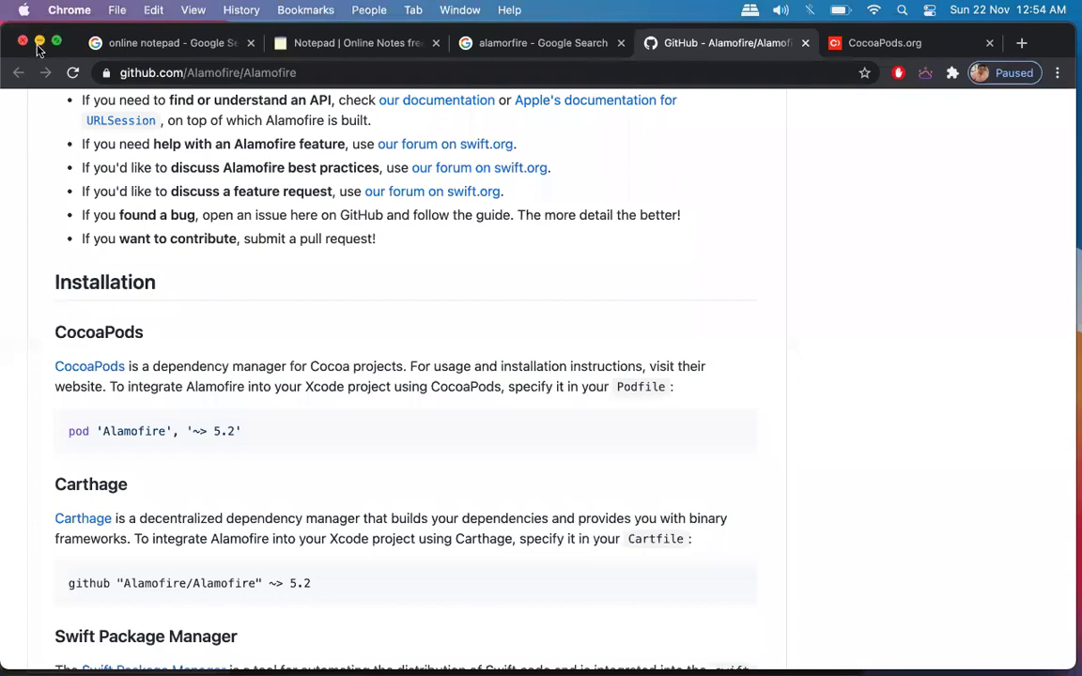
left_click(39, 43)
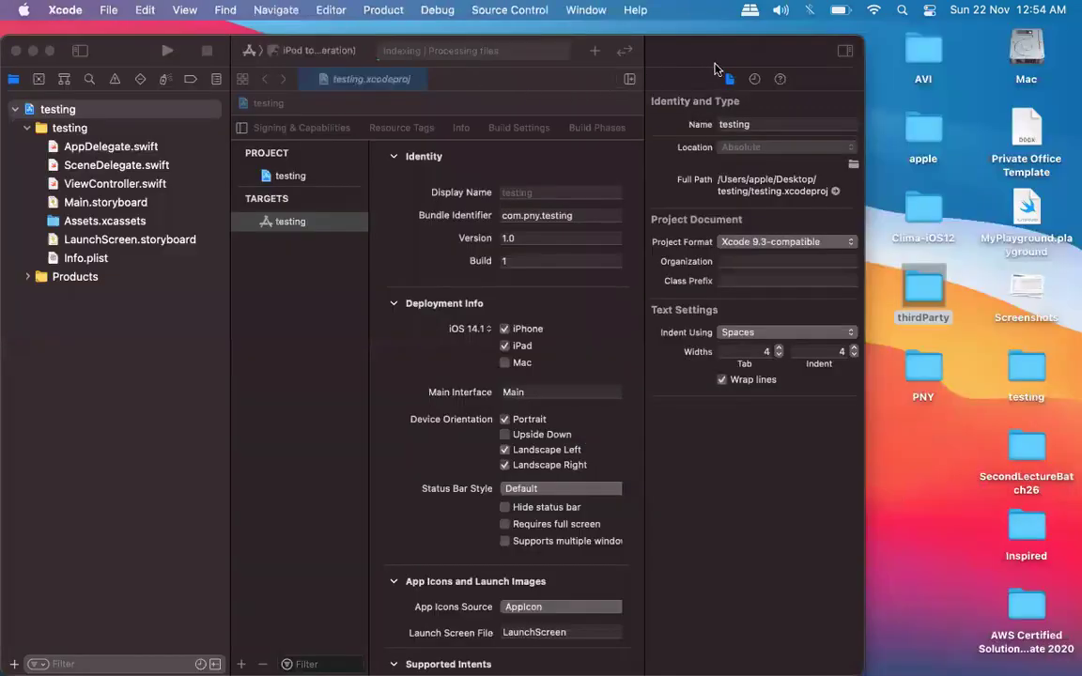
left_click(714, 69)
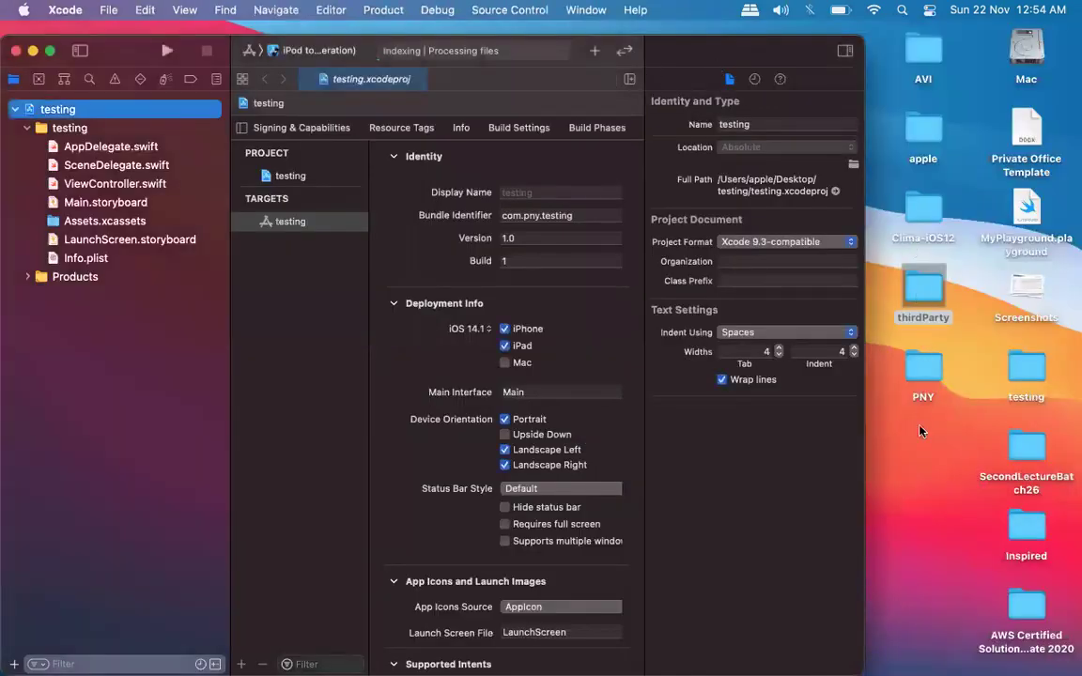
Resize and reposition the Xcode window and hide its inspector pane.
left_click(924, 291)
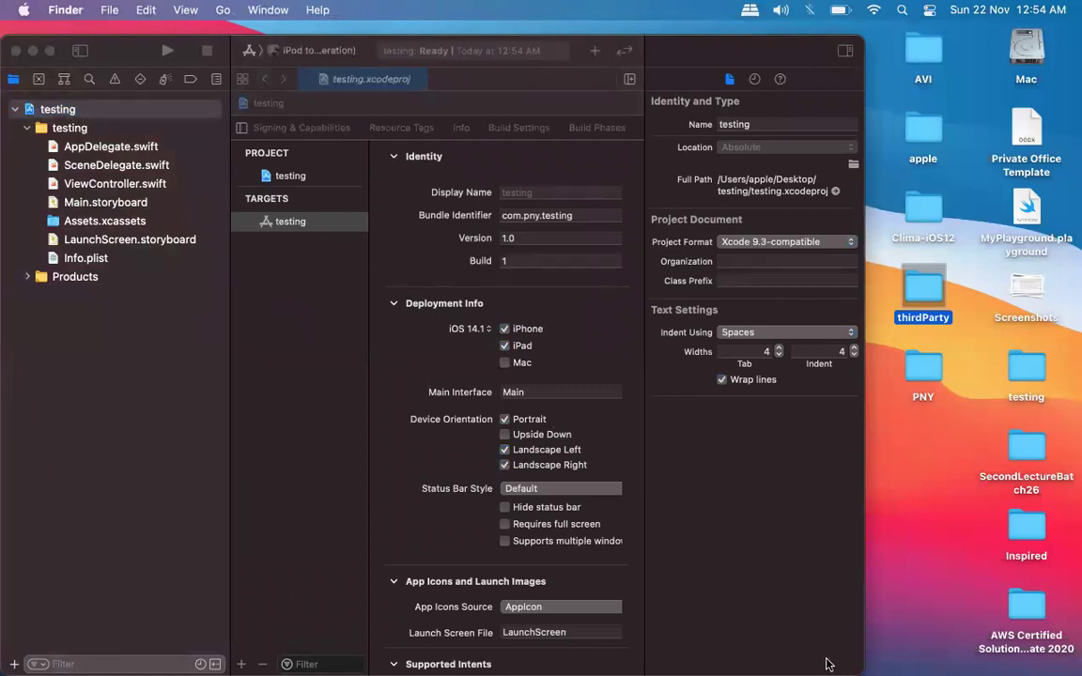
left_click(758, 587)
left_click_drag(865, 582, 811, 582)
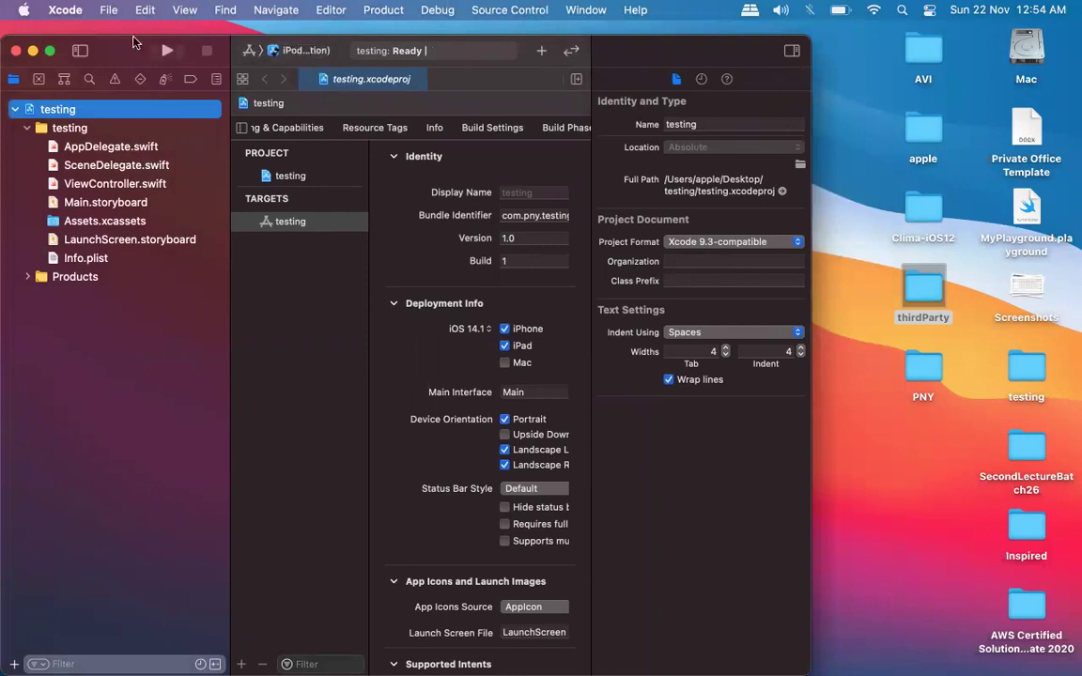
left_click_drag(715, 67, 575, 185)
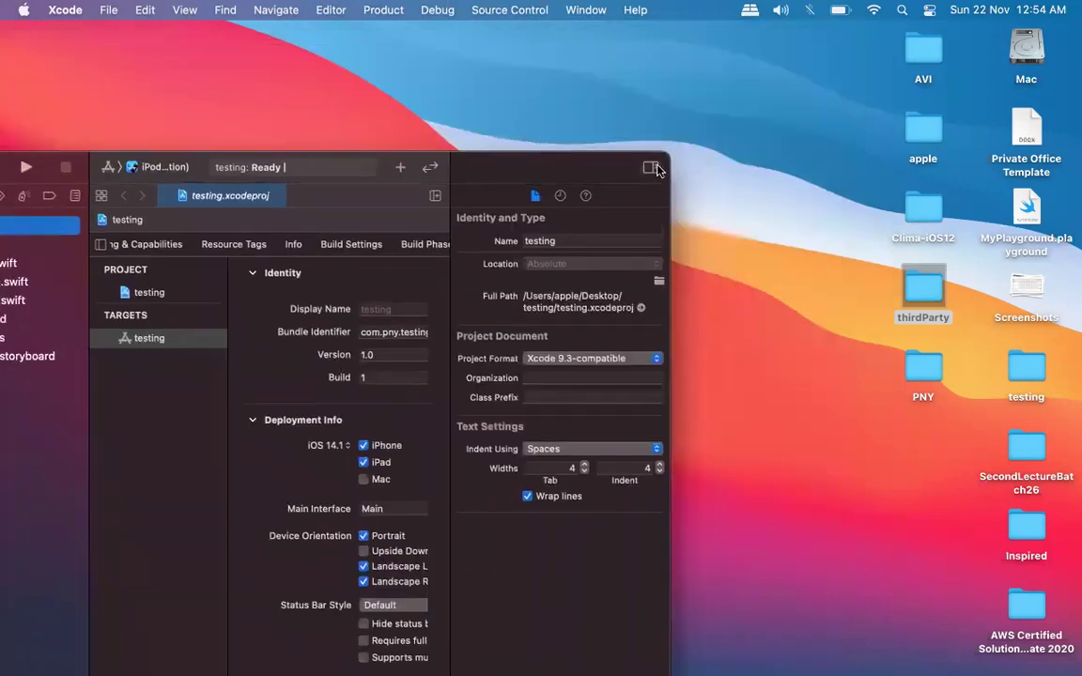
key("super+alt+0")
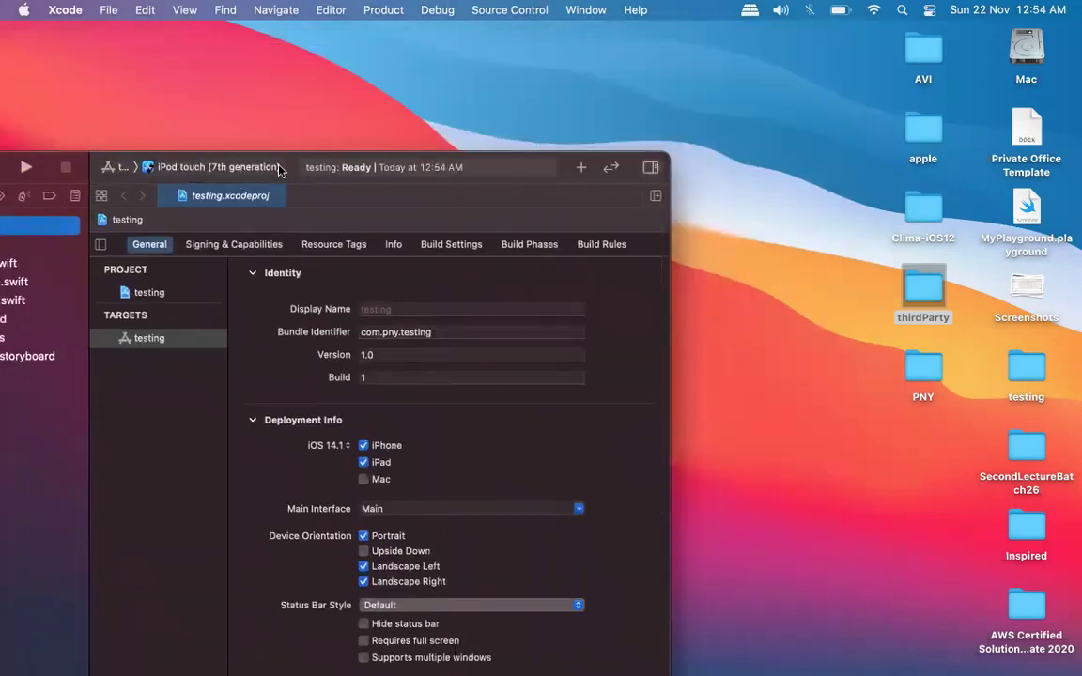
left_click_drag(246, 164, 398, 35)
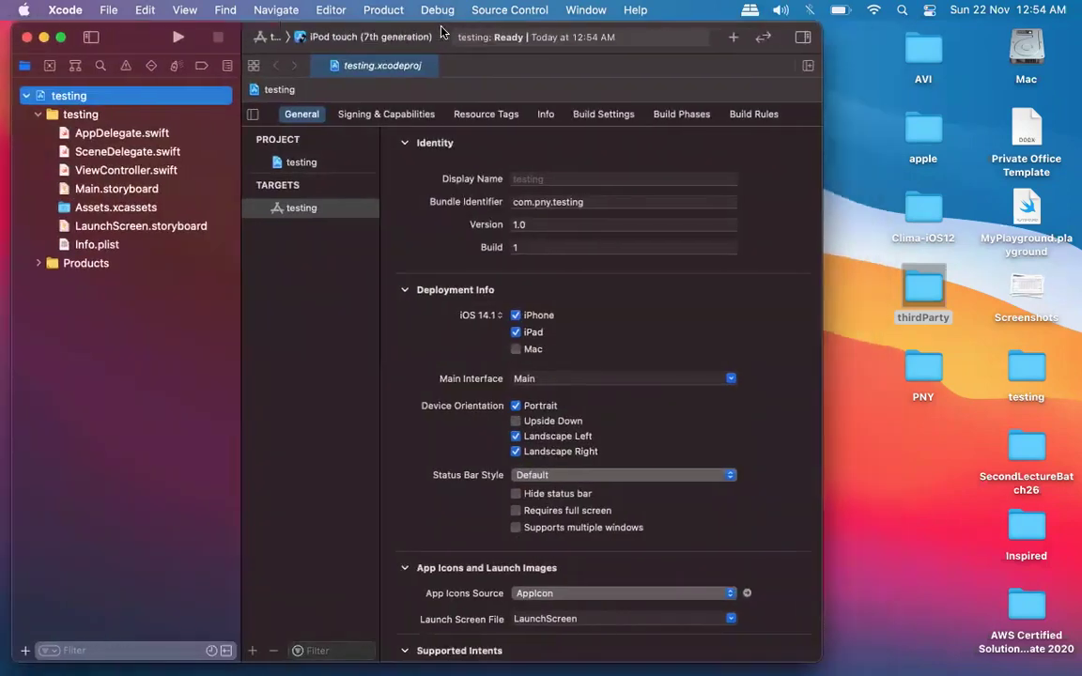
Set the run destination to the iPhone 8 simulator and open the Desktop testing folder.
left_click(375, 36)
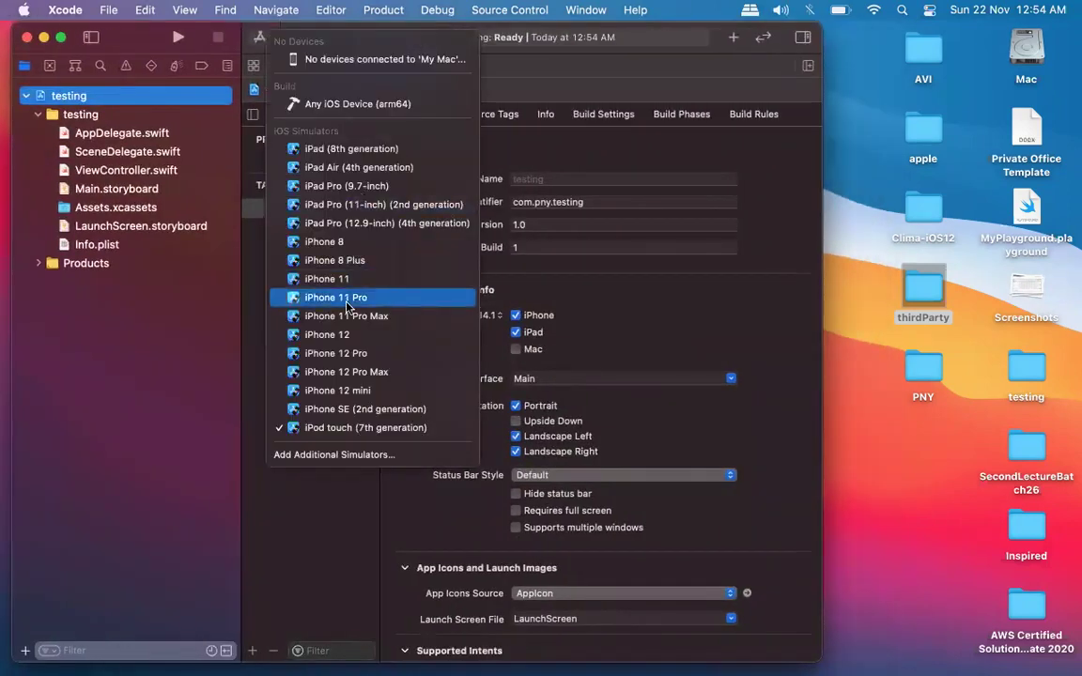
left_click(341, 241)
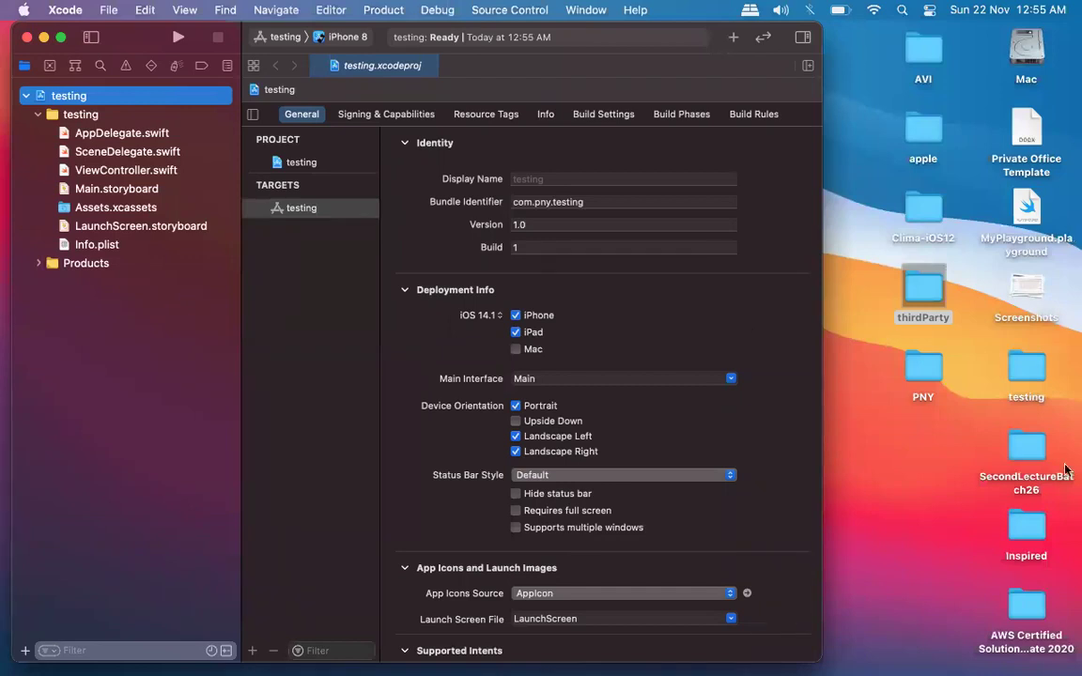
double_click(1031, 365)
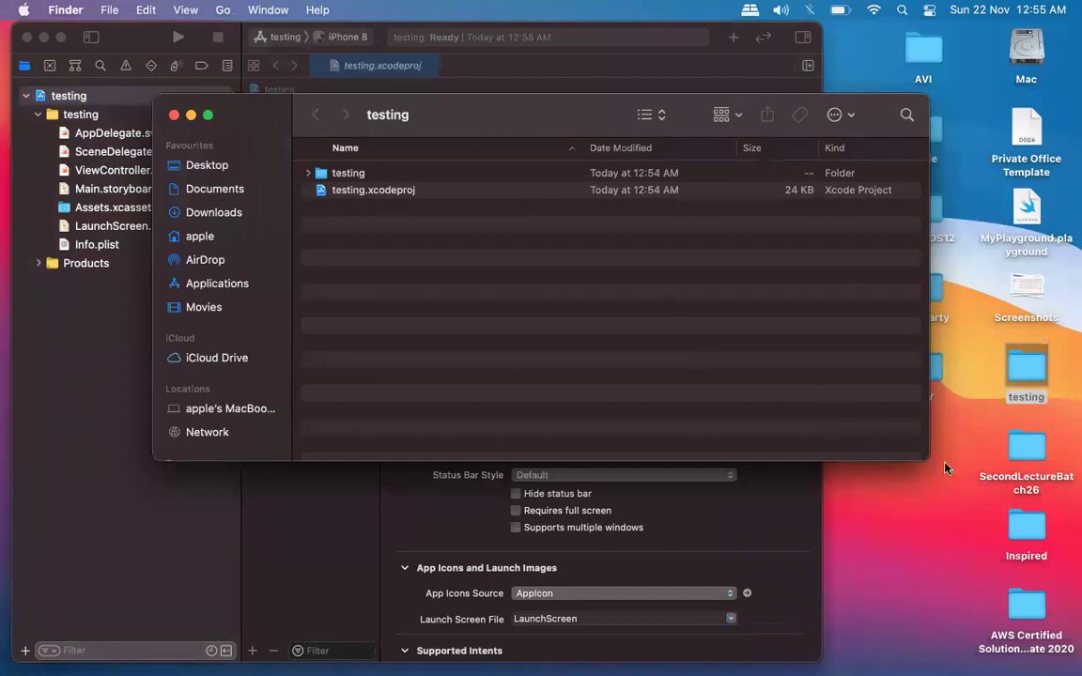
Resize and reposition the testing folder window, selecting the testing subfolder and testing.xcodeproj.
left_click_drag(783, 590, 794, 523)
left_click_drag(453, 111, 724, 66)
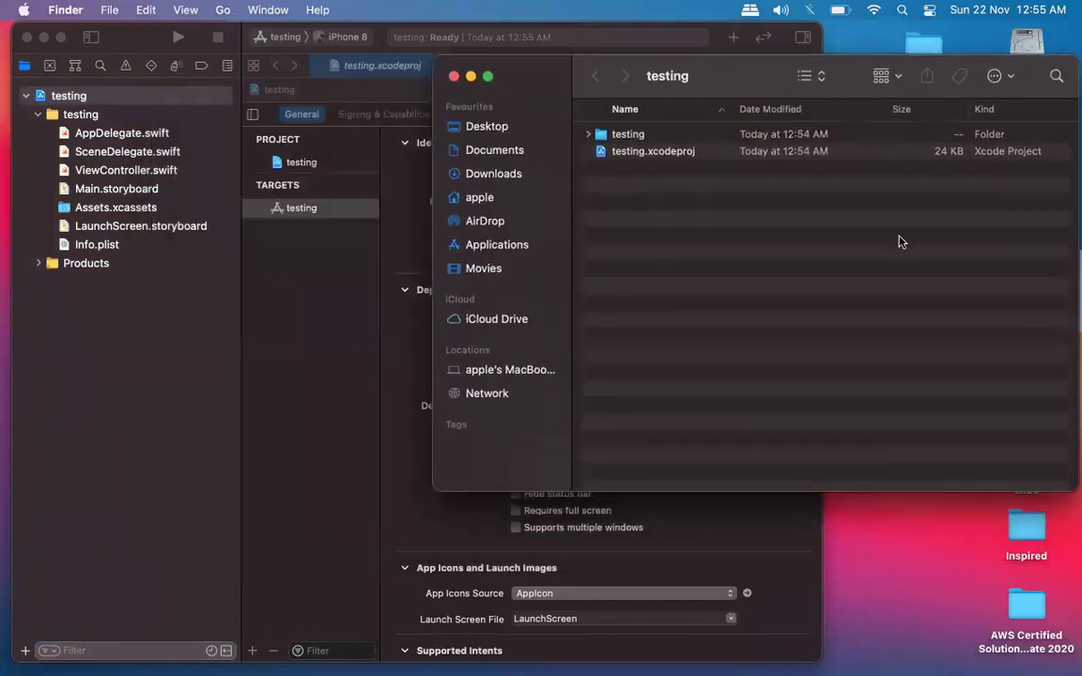
left_click(627, 133)
left_click(670, 153)
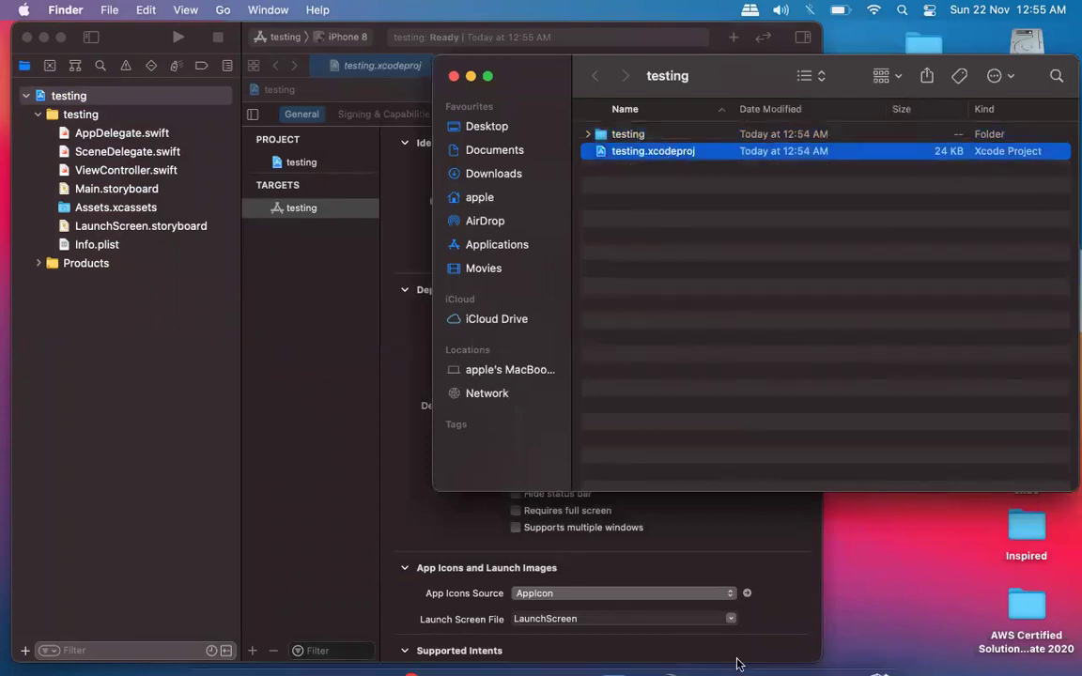
Open a new Terminal window beside the folder and run ls in the home folder.
left_click(704, 653)
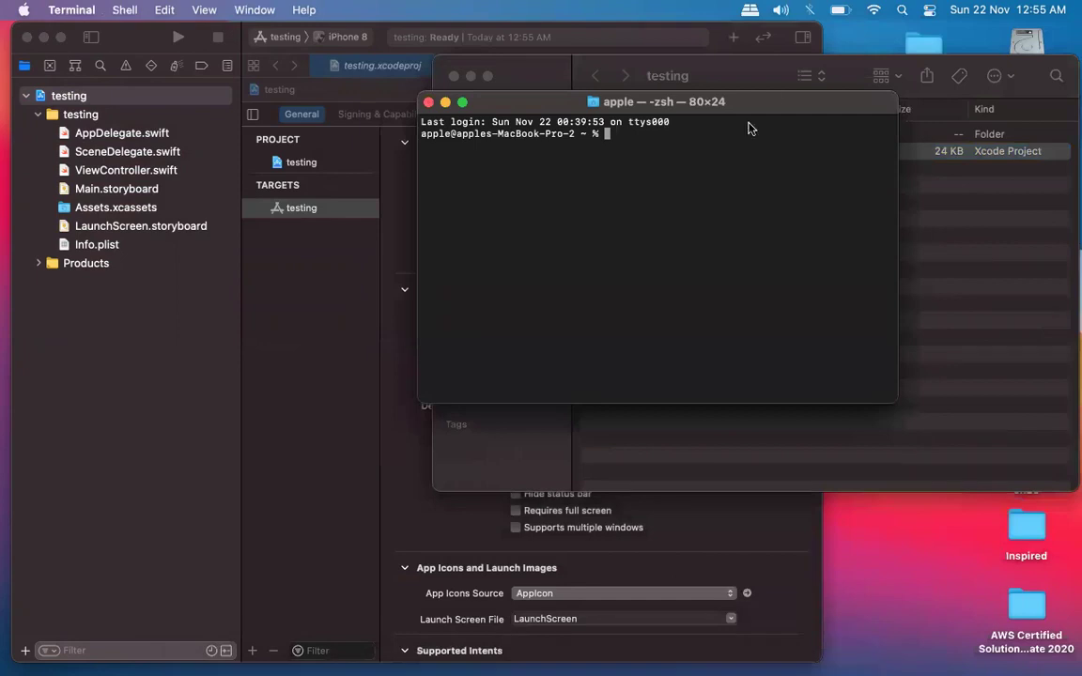
left_click_drag(769, 101, 496, 290)
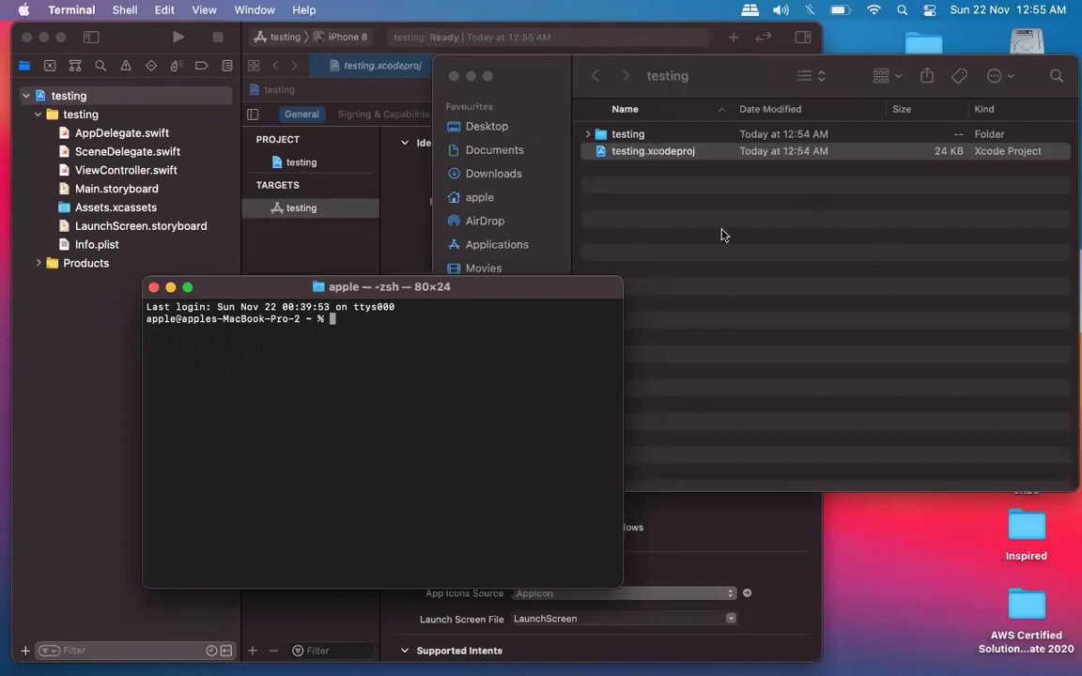
left_click(621, 266)
left_click(303, 456)
left_click_drag(459, 297, 441, 294)
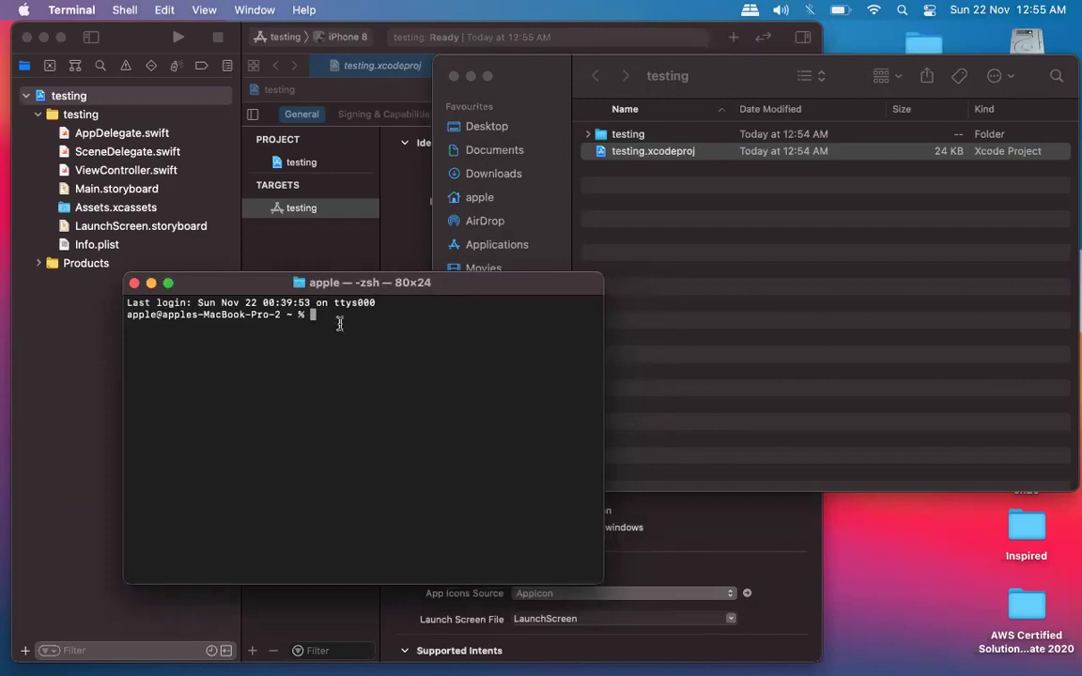
type("ls")
key("Return")
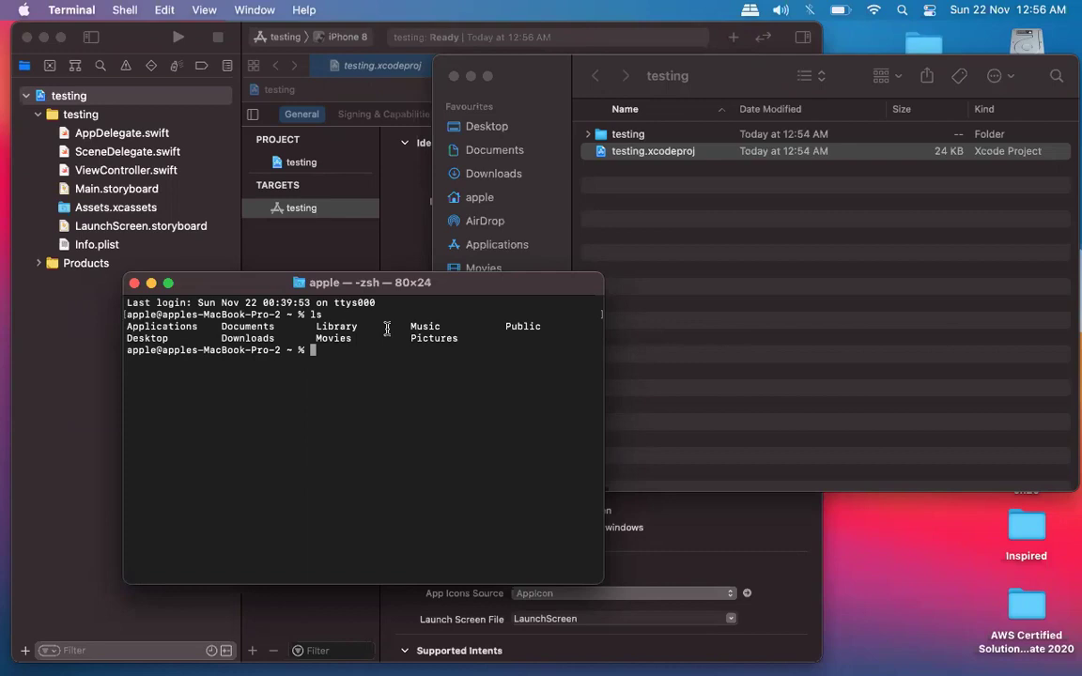
Open a new Finder smart folder window from the Dock, then close it.
mouse_move(545, 662)
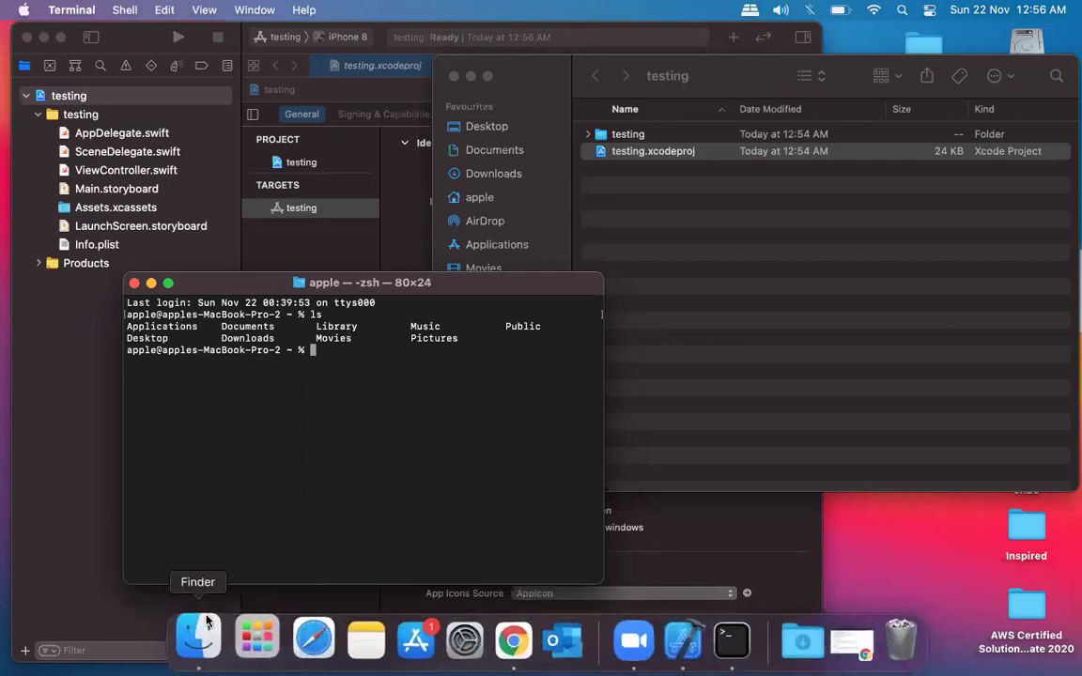
right_click(209, 621)
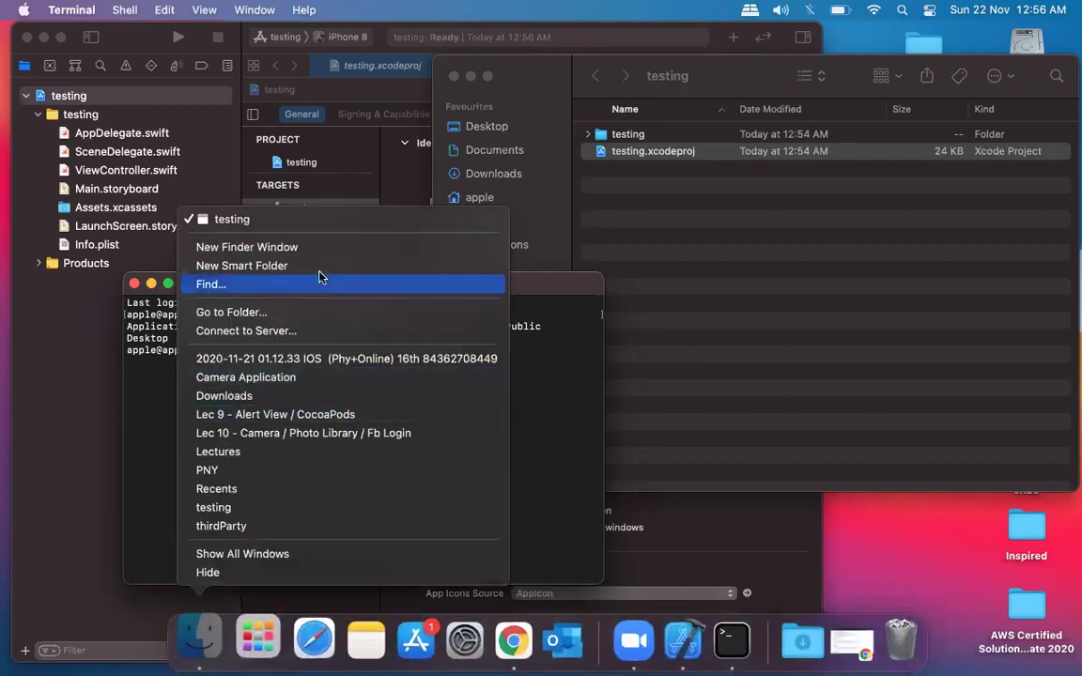
left_click(317, 267)
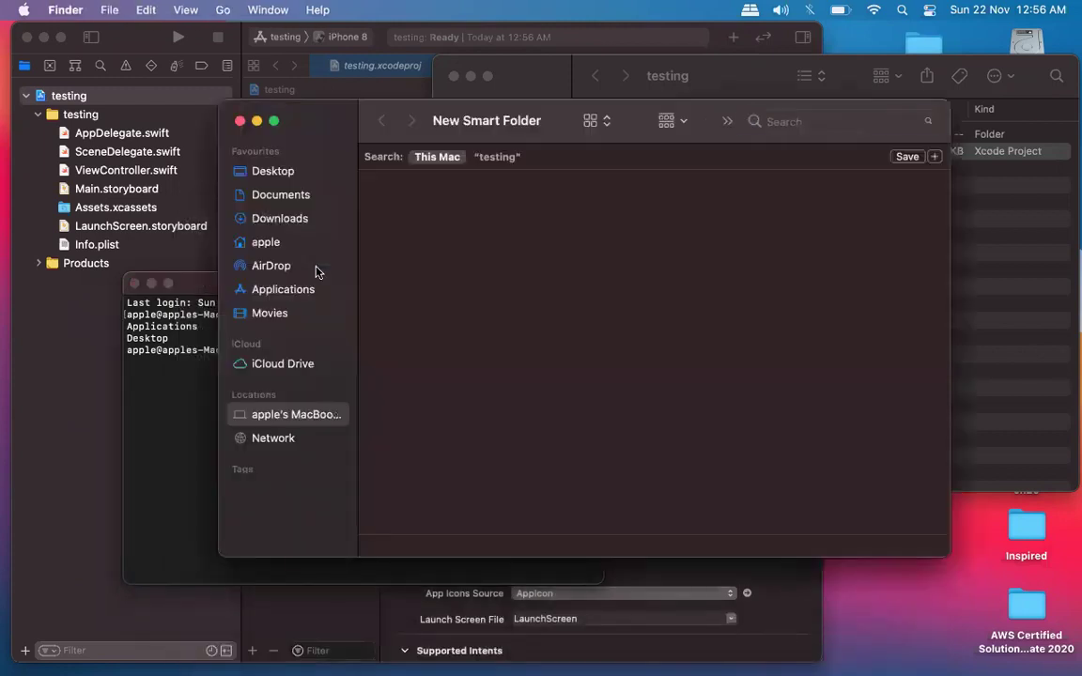
left_click_drag(339, 116, 515, 152)
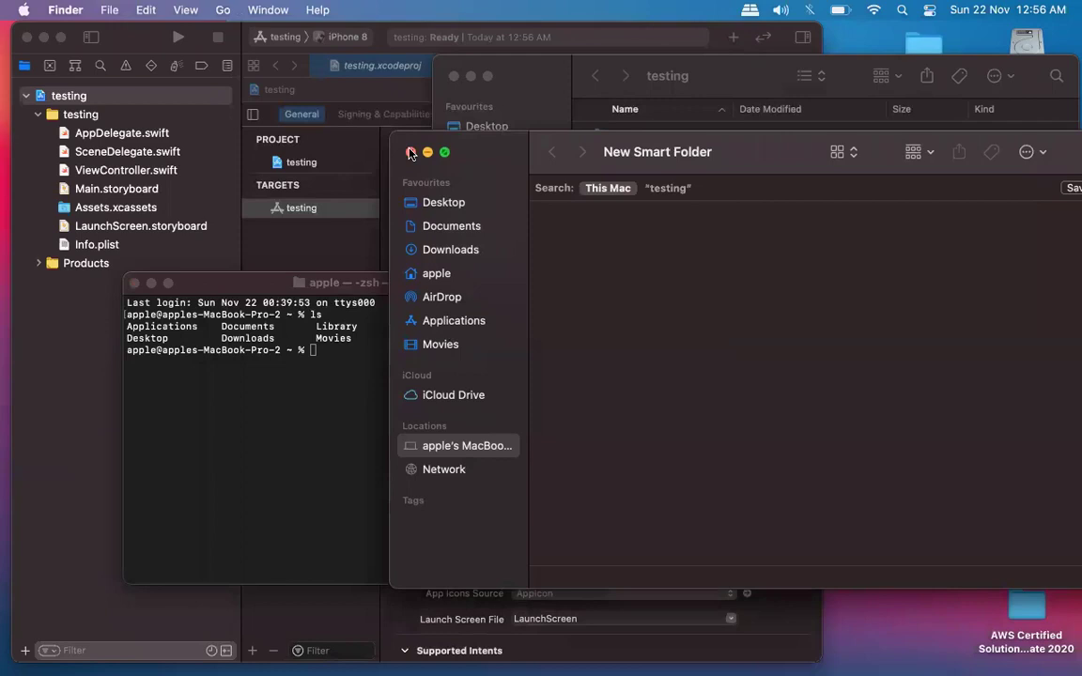
left_click(411, 151)
Browse Macintosh HD > Users > apple in Finder and arrange it beside Terminal.
double_click(1024, 41)
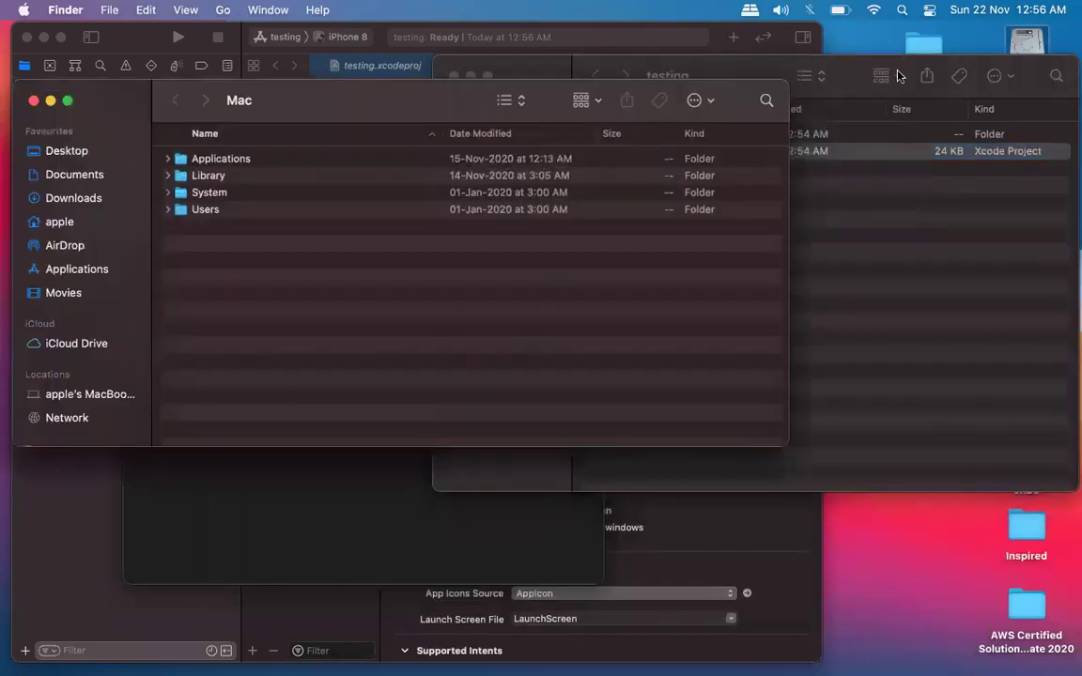
left_click_drag(314, 118, 669, 245)
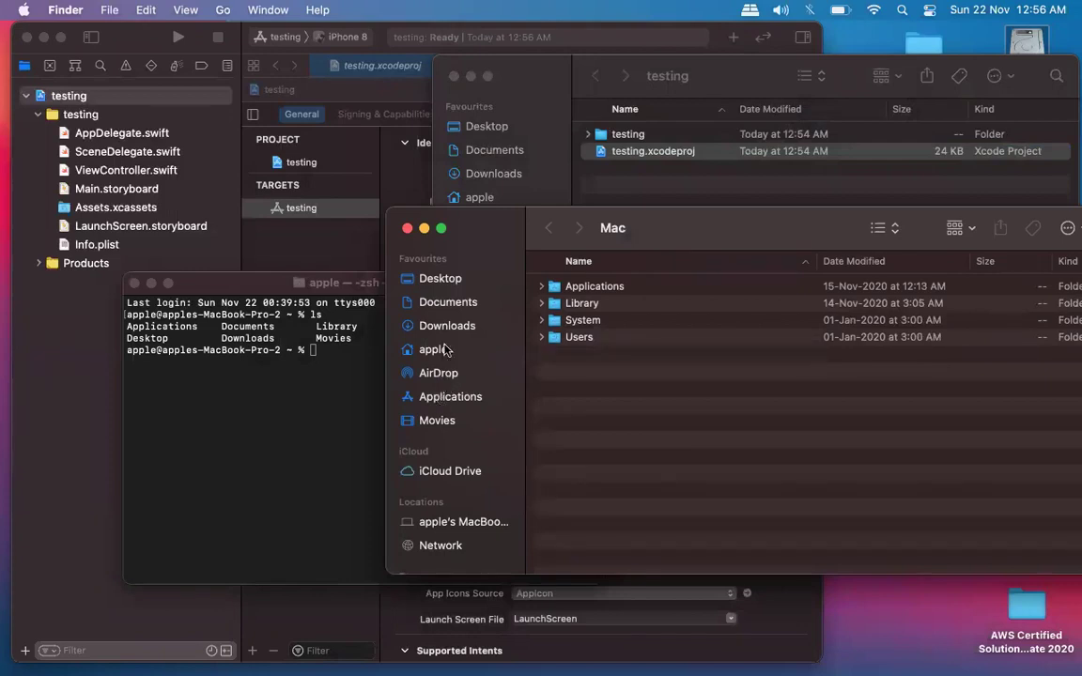
double_click(577, 336)
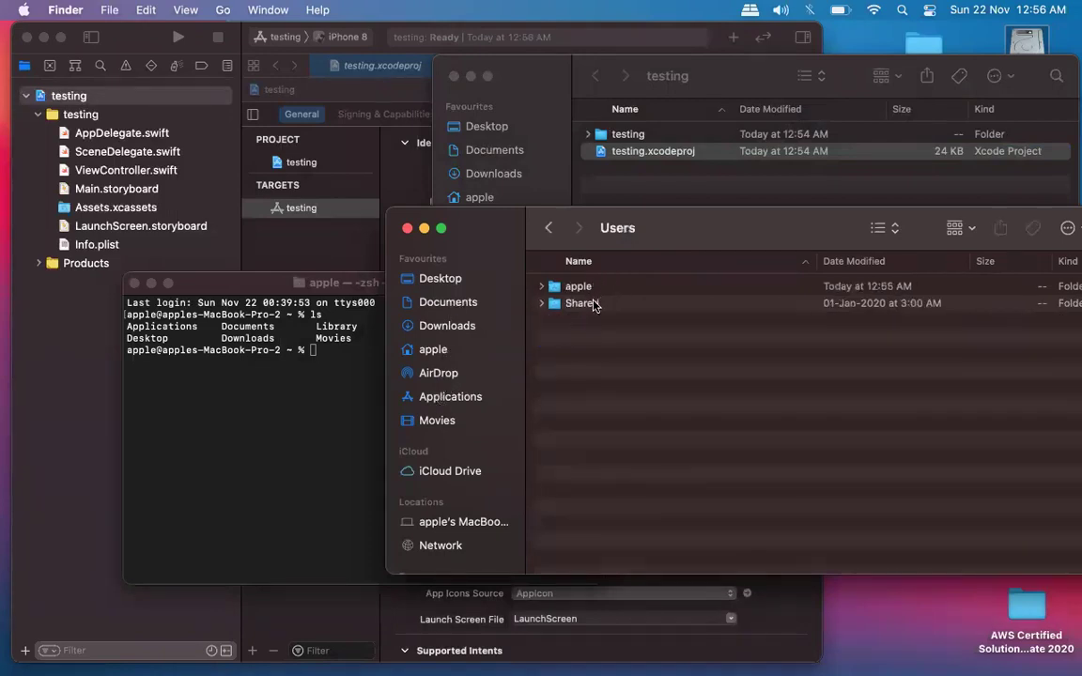
double_click(592, 291)
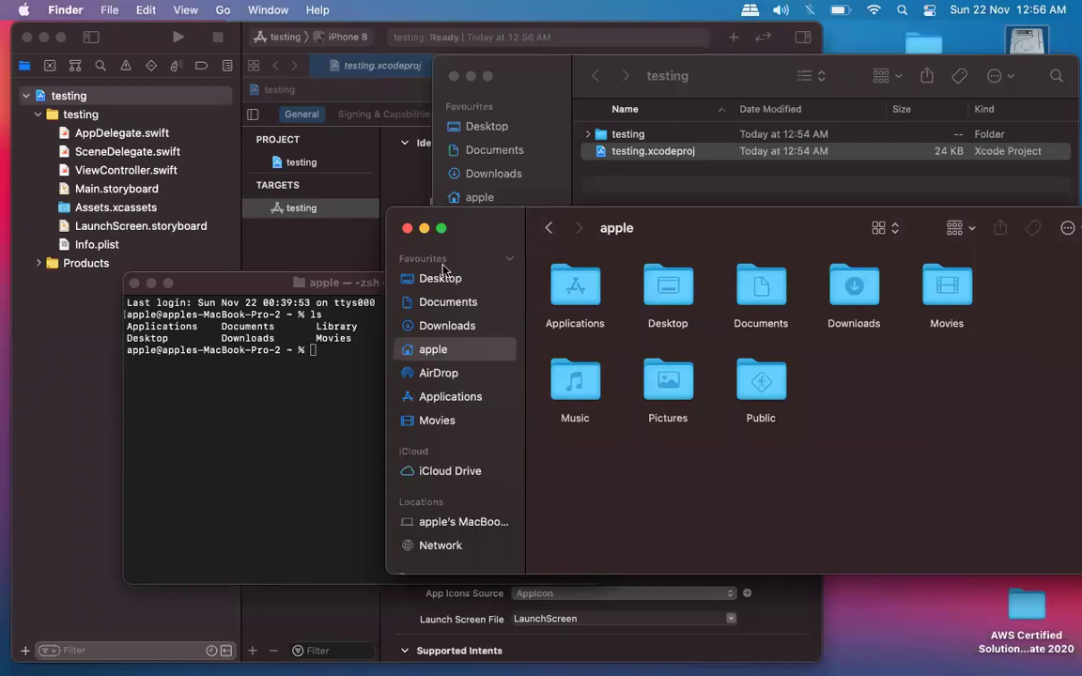
left_click_drag(440, 235, 255, 469)
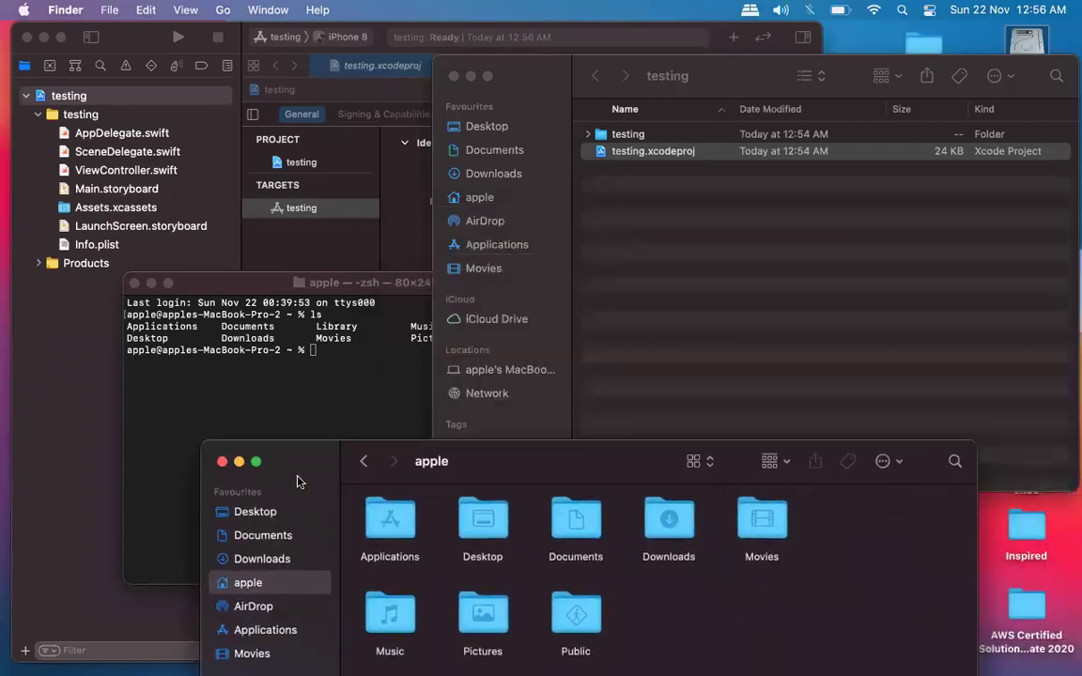
left_click(381, 283)
left_click_drag(428, 282, 469, 81)
left_click_drag(584, 472, 476, 218)
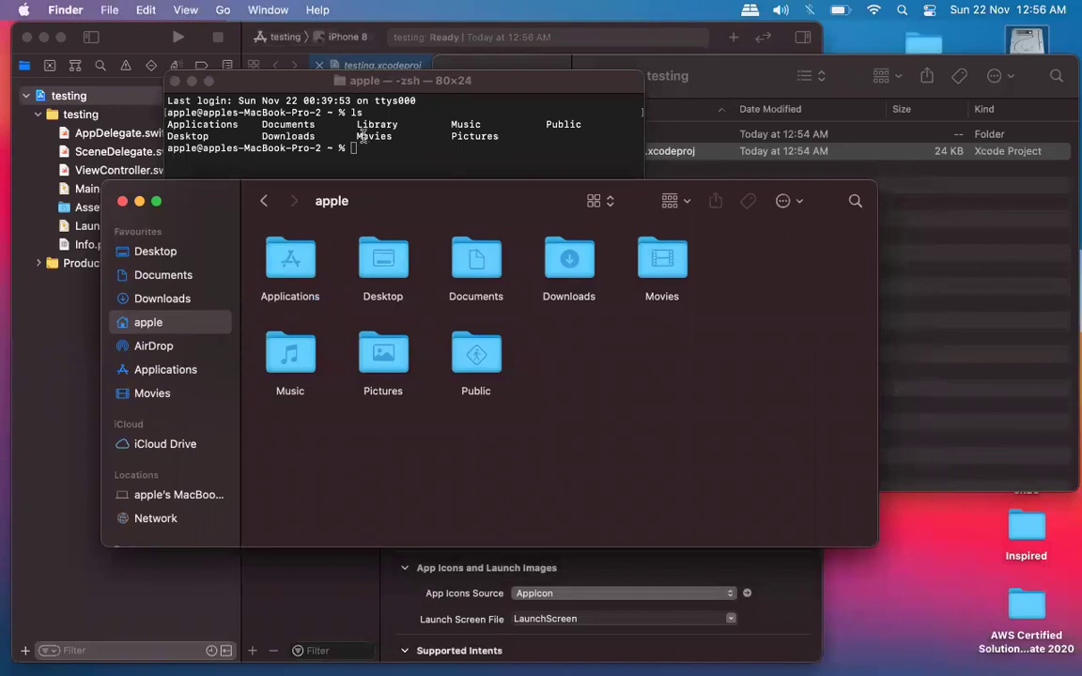
Change into the Desktop folder with cd Desktop/, using Tab completion.
left_click(329, 122)
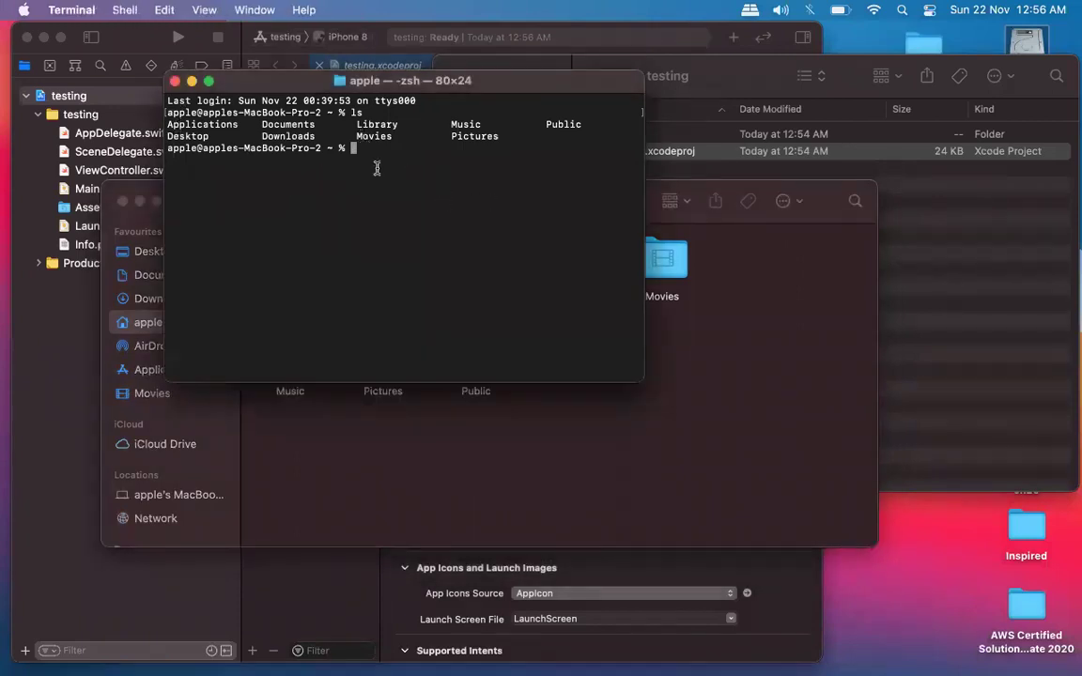
type("cd")
type("Desk")
key("BackSpace")
key("BackSpace")
key("BackSpace")
key("Tab")
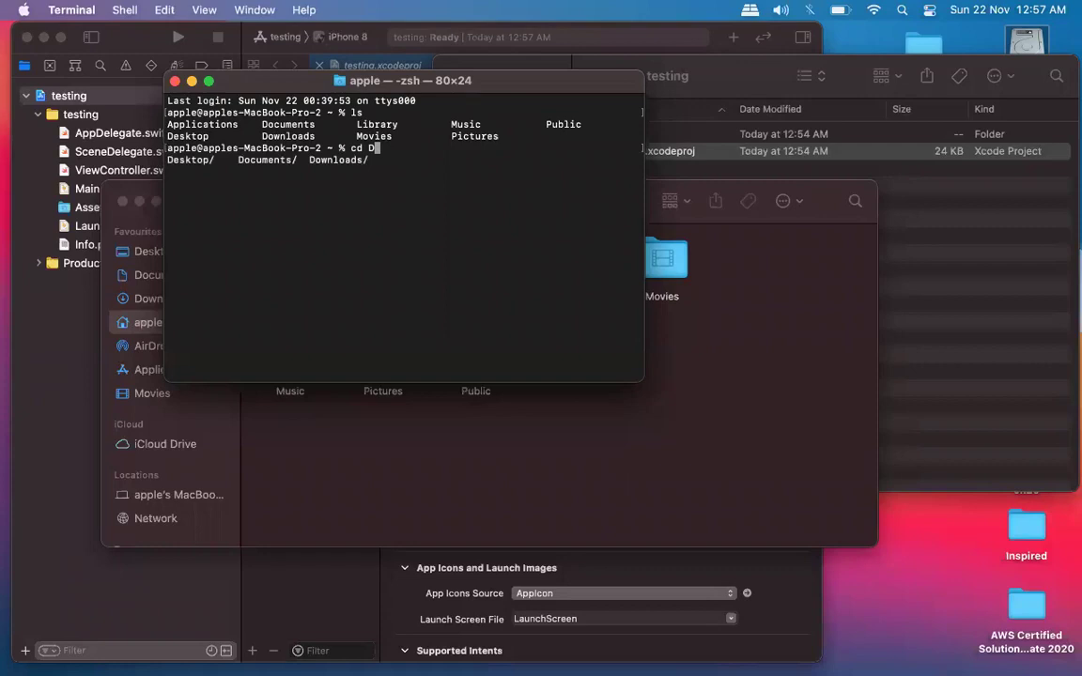
type("e")
type("sktop/")
key("Return")
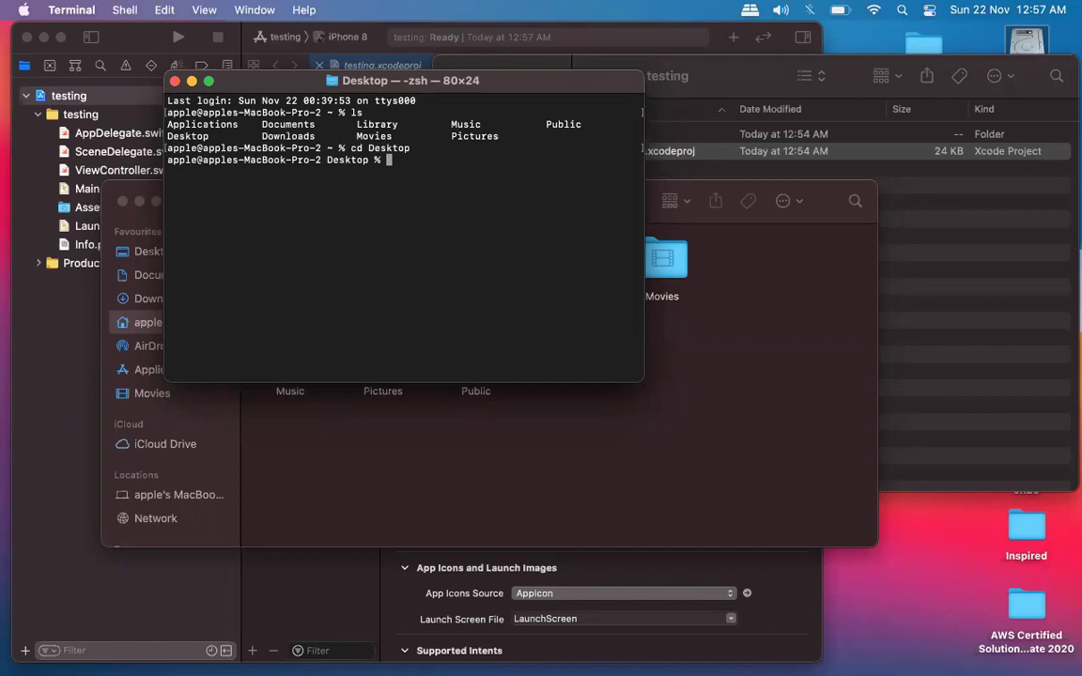
Run ls on the Desktop, grant Terminal Desktop access, and scroll through the listing.
type("ls")
key("Return")
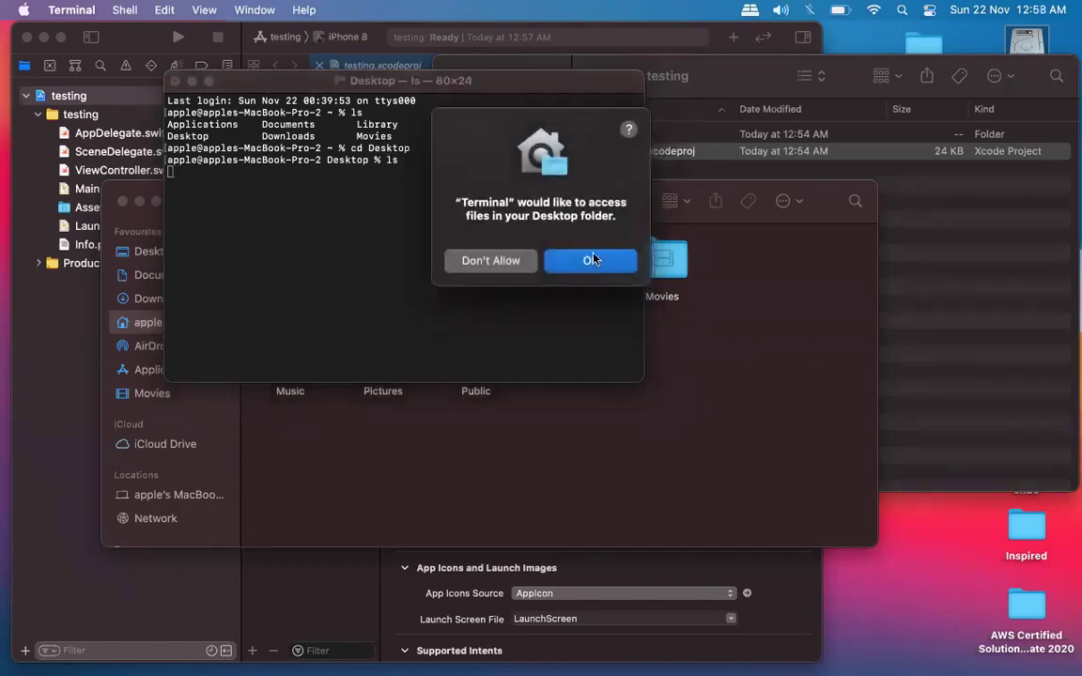
left_click(594, 262)
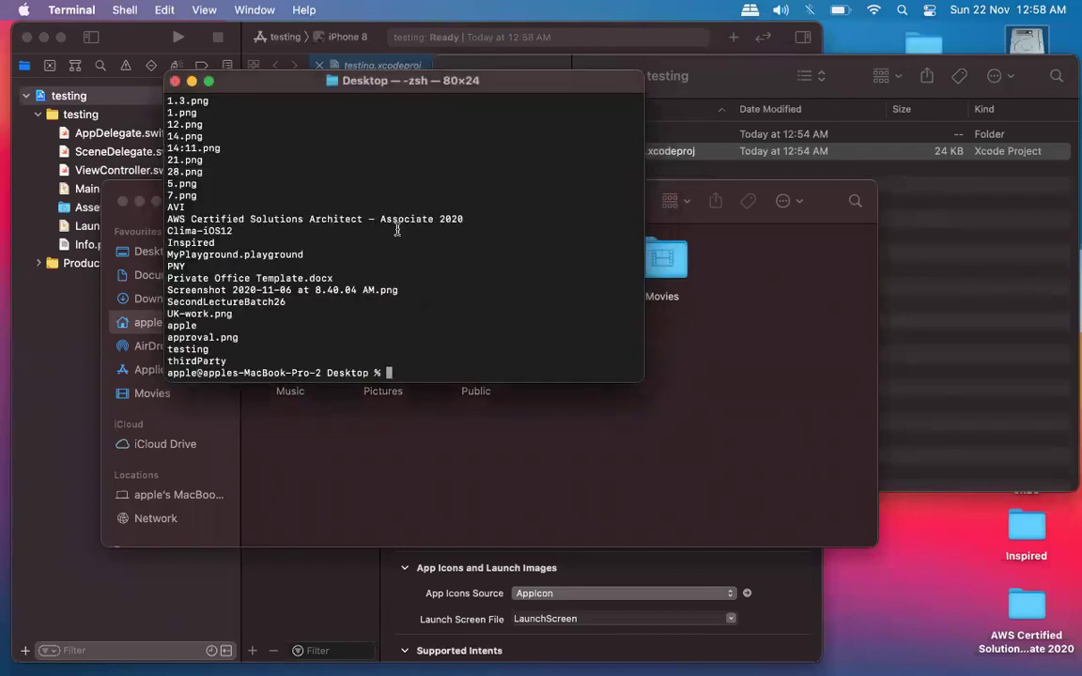
scroll(397, 229, "up", 3)
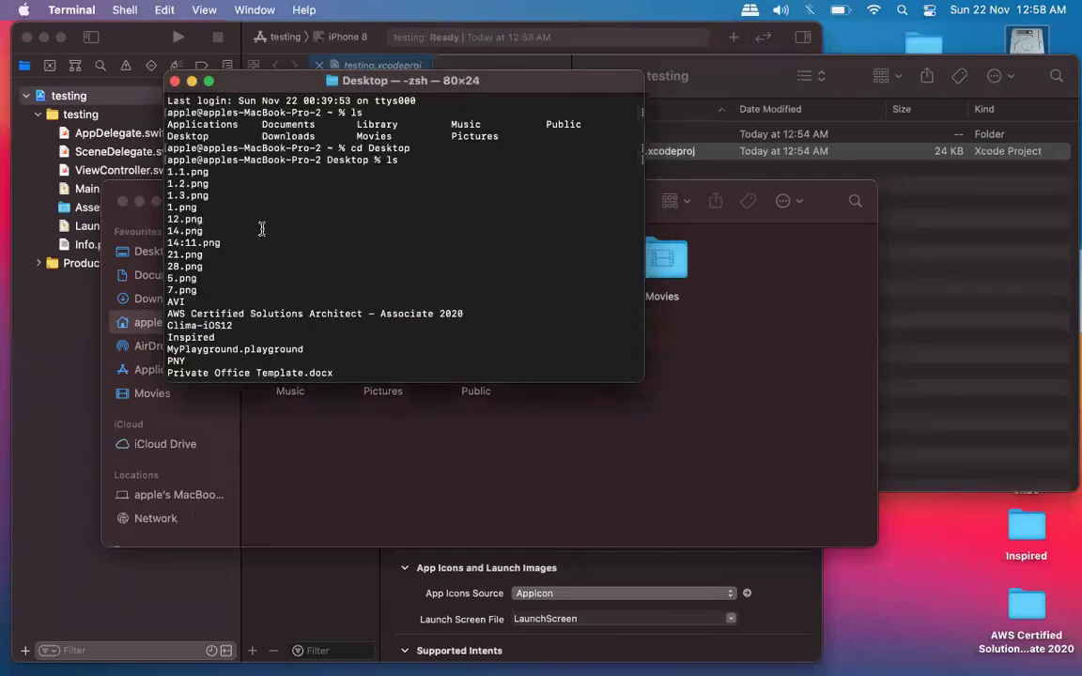
scroll(263, 231, "down", 3)
scroll(263, 230, "down", 1)
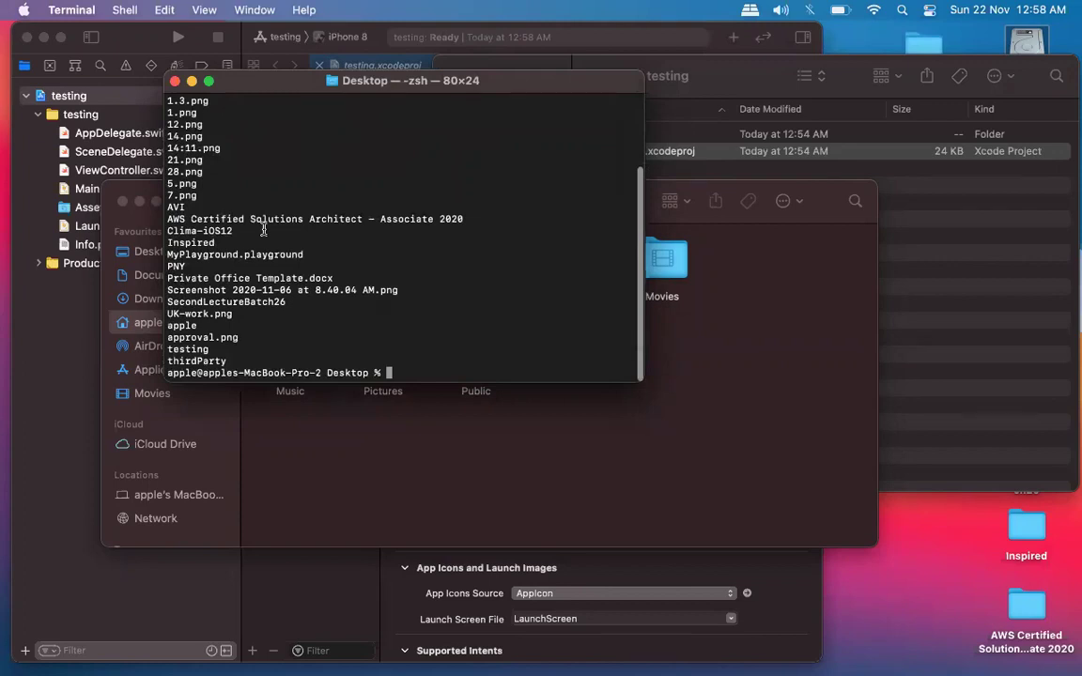
scroll(264, 230, "up", 3)
scroll(264, 229, "down", 3)
left_click(343, 402)
Open the Desktop folder in Finder and select the testing folder there.
double_click(384, 258)
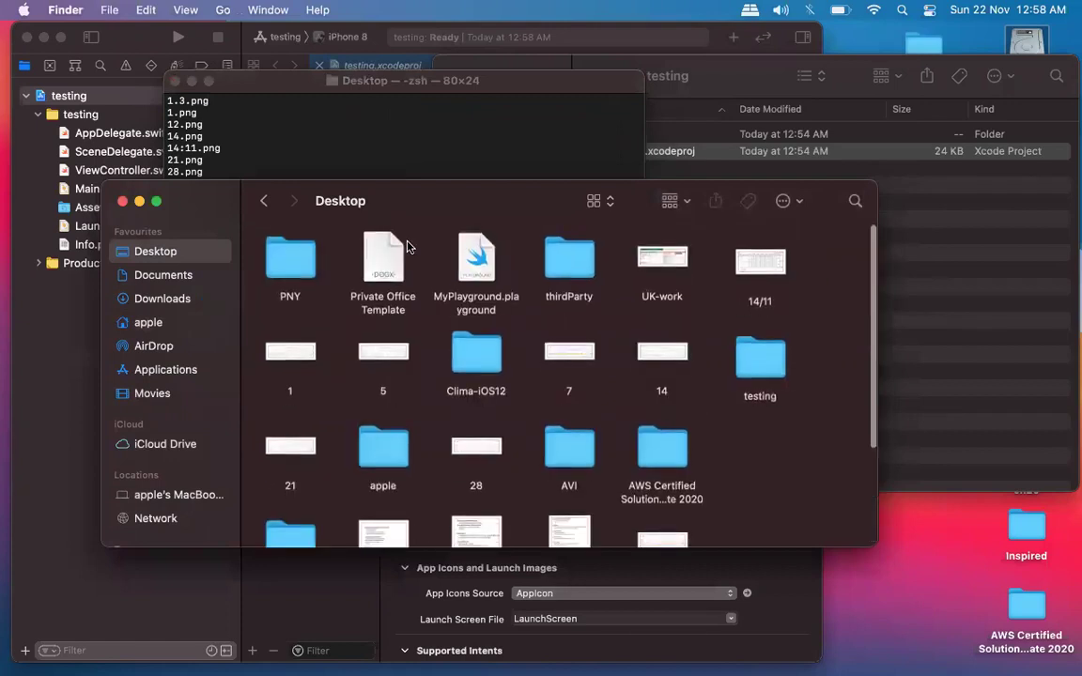
left_click(333, 130)
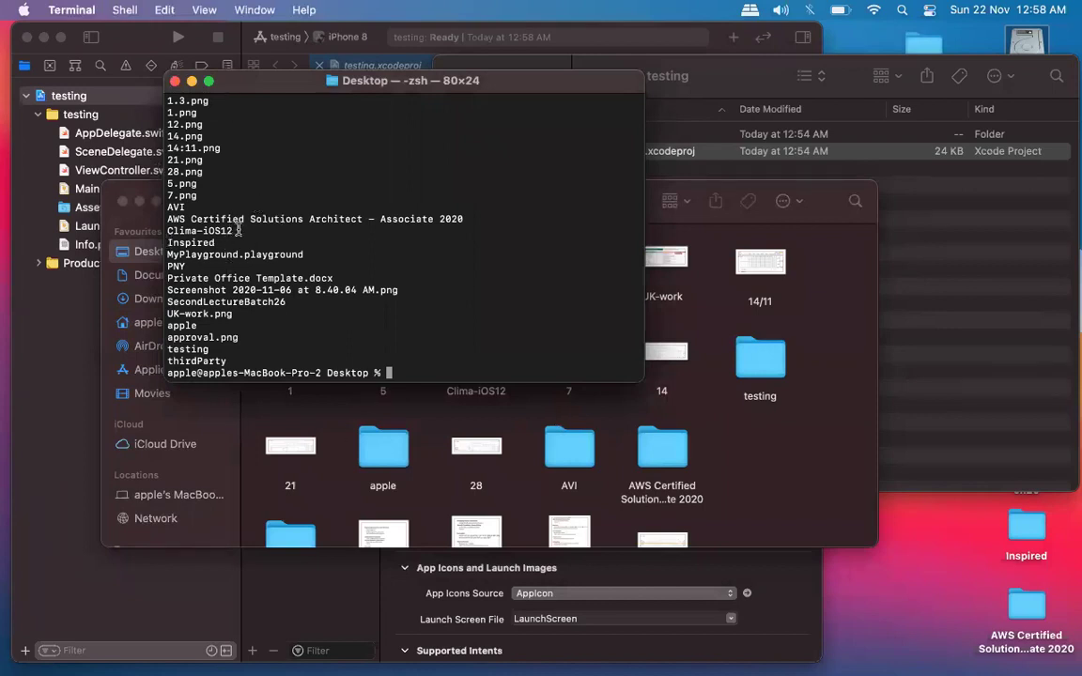
scroll(239, 230, "down", 1)
type("cd")
left_click(799, 444)
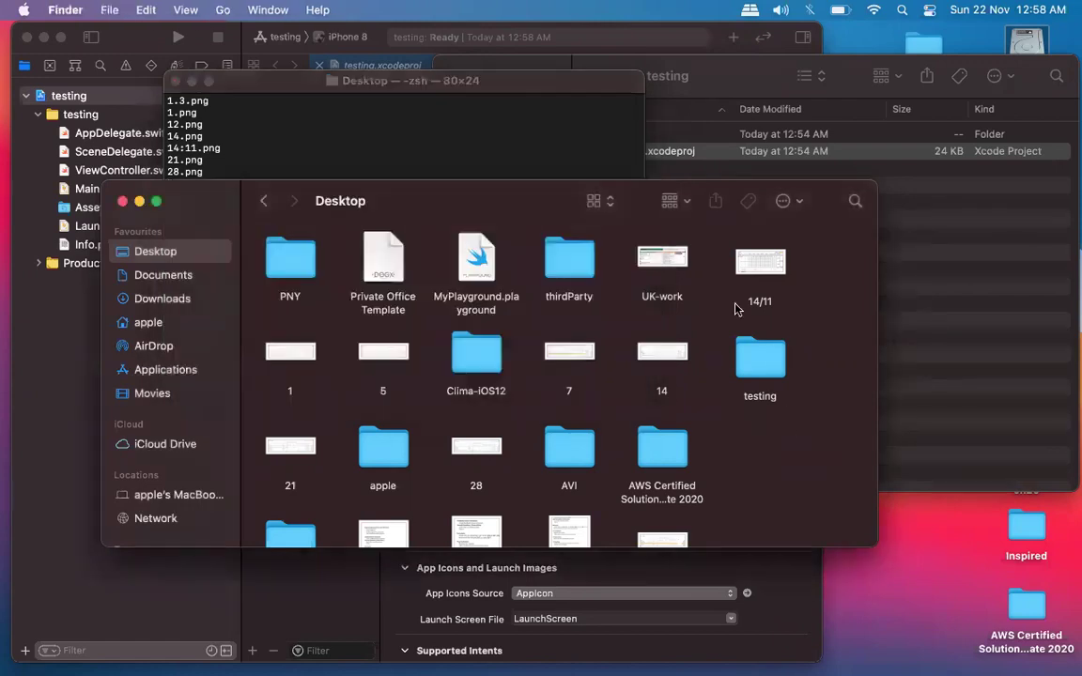
left_click(760, 358)
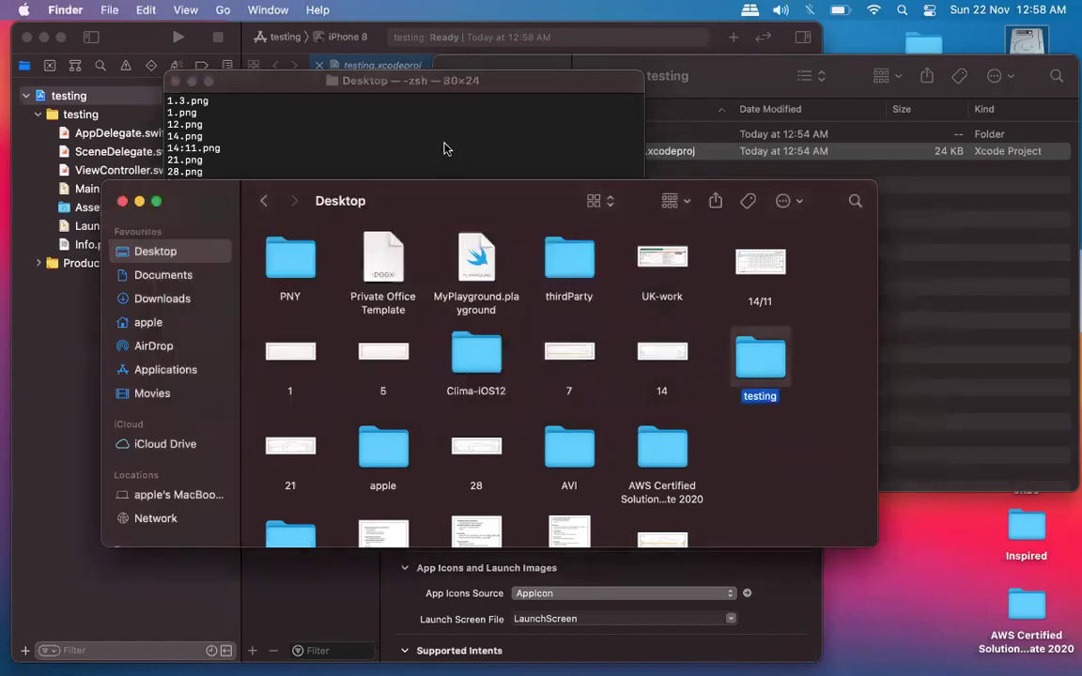
Change into testing/ via Tab completion, list it, and highlight testing and testing.xcodeproj.
left_click(401, 132)
type("test")
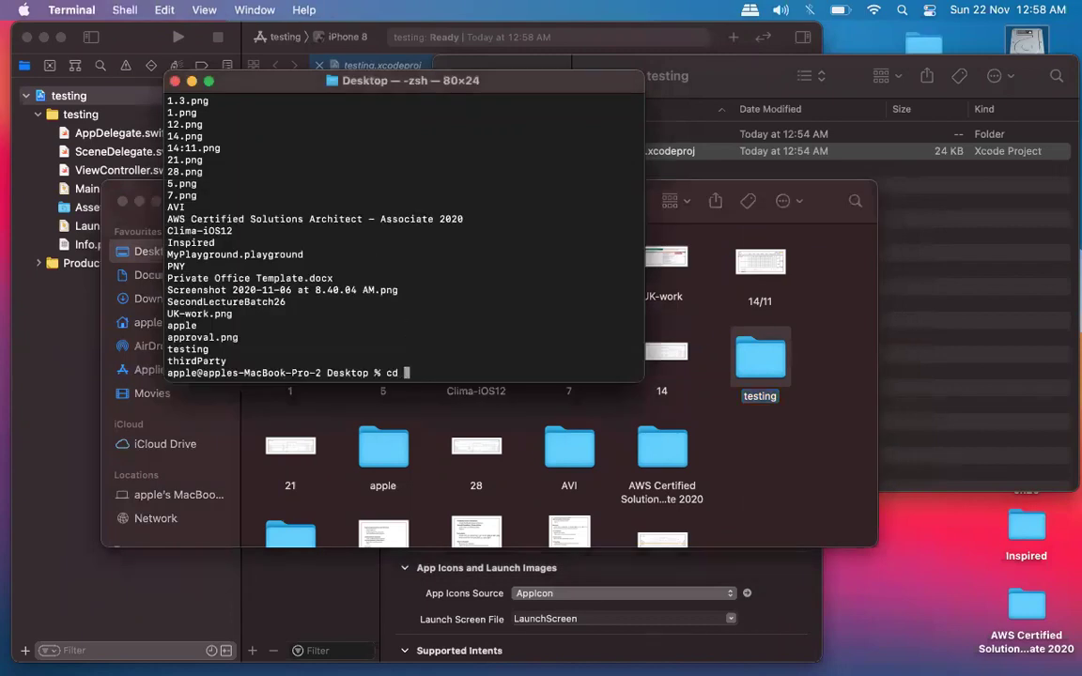
key("Tab")
key("Return")
type("ls")
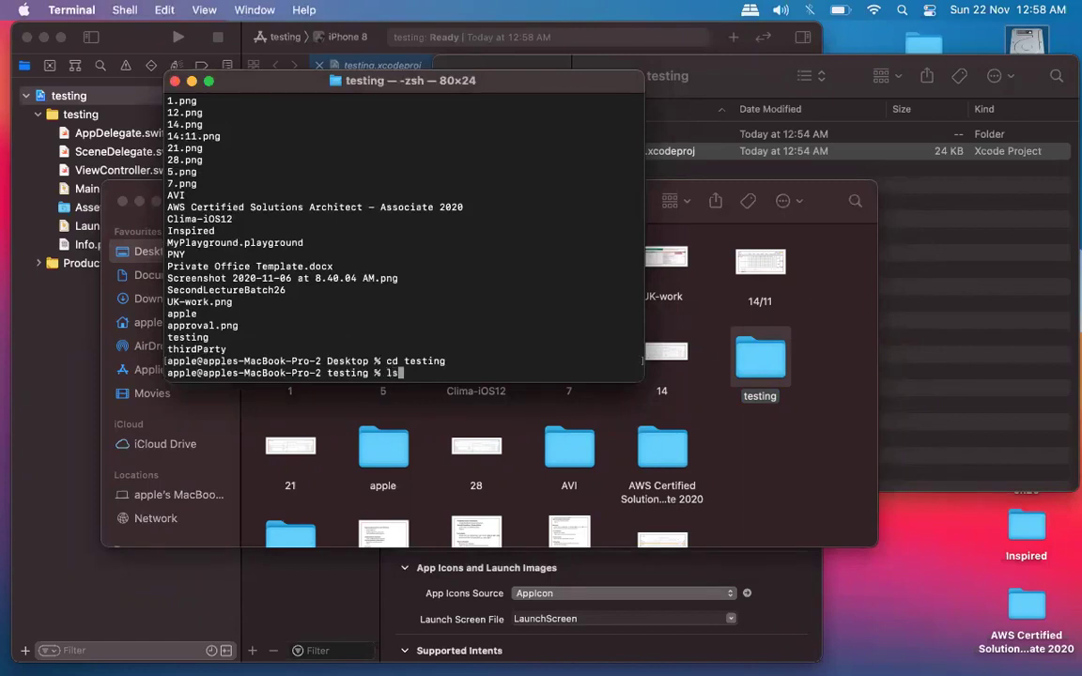
key("Return")
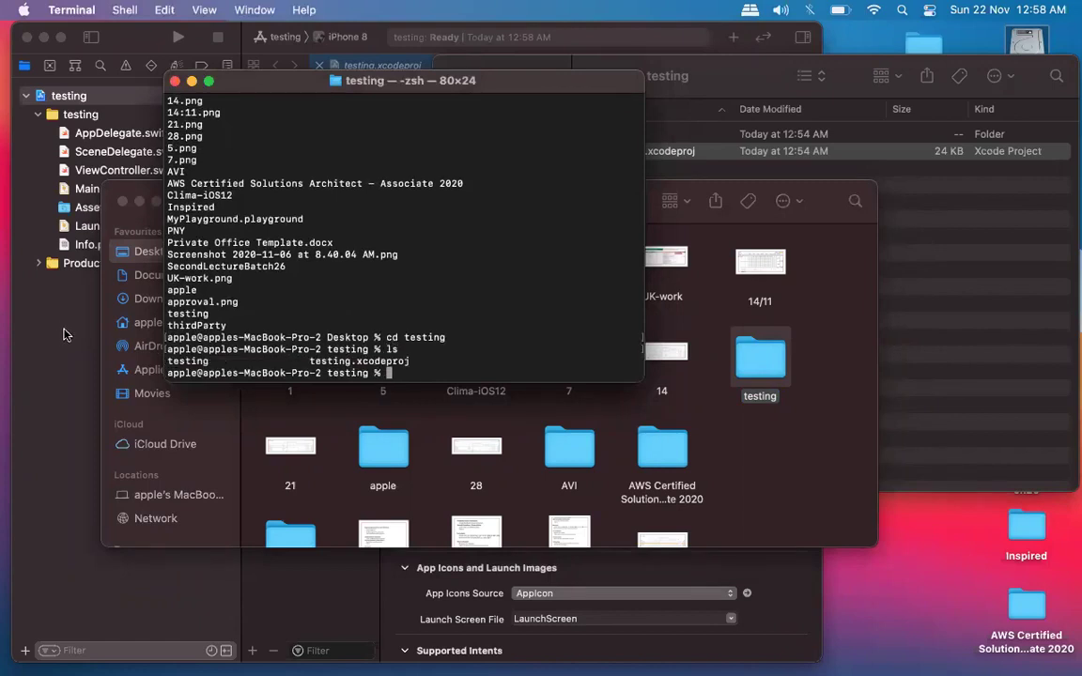
left_click(121, 205)
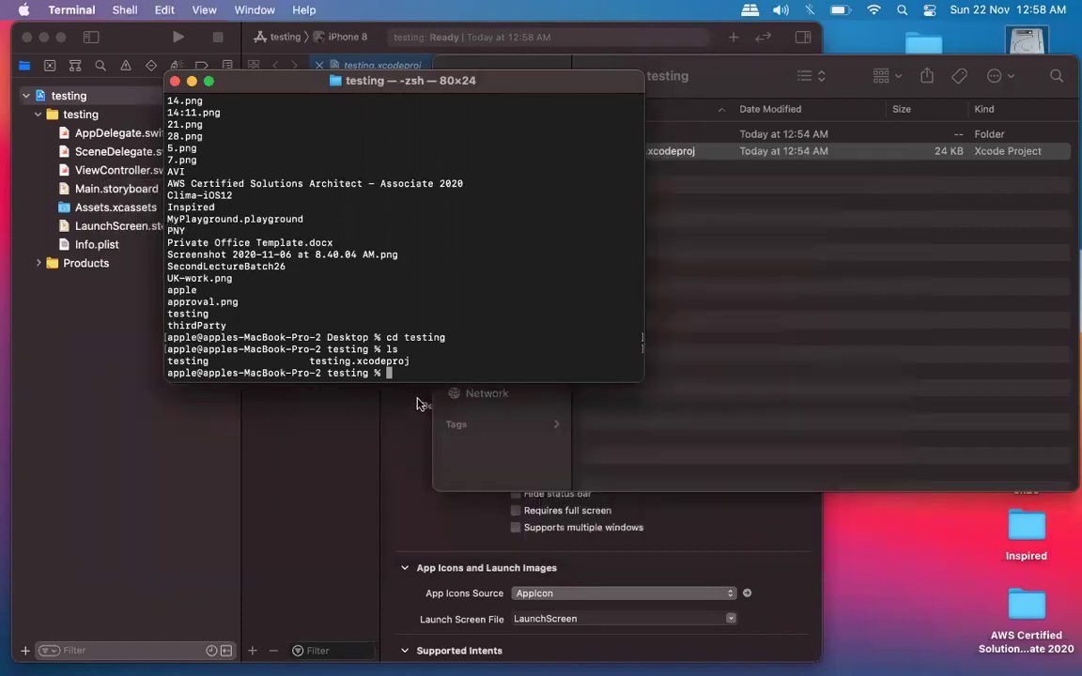
double_click(188, 362)
double_click(372, 361)
double_click(187, 361)
left_click(417, 374)
Close the Finder window and return Terminal to the home folder with cd.
left_click(908, 338)
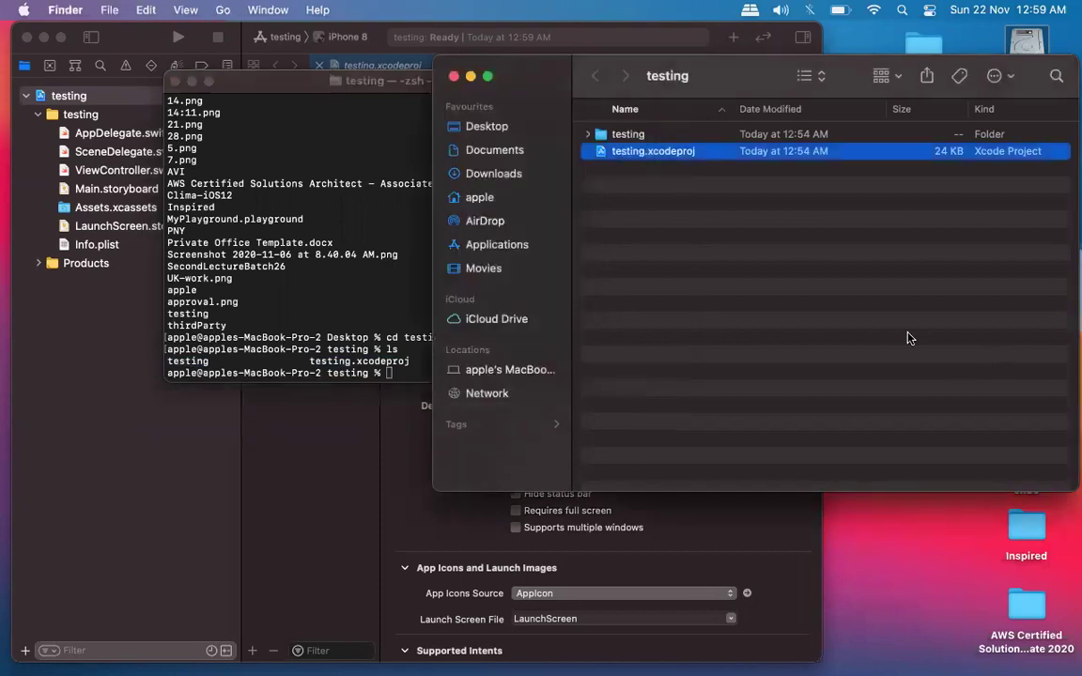
key("super+w")
left_click(427, 315)
type("cd")
key("Return")
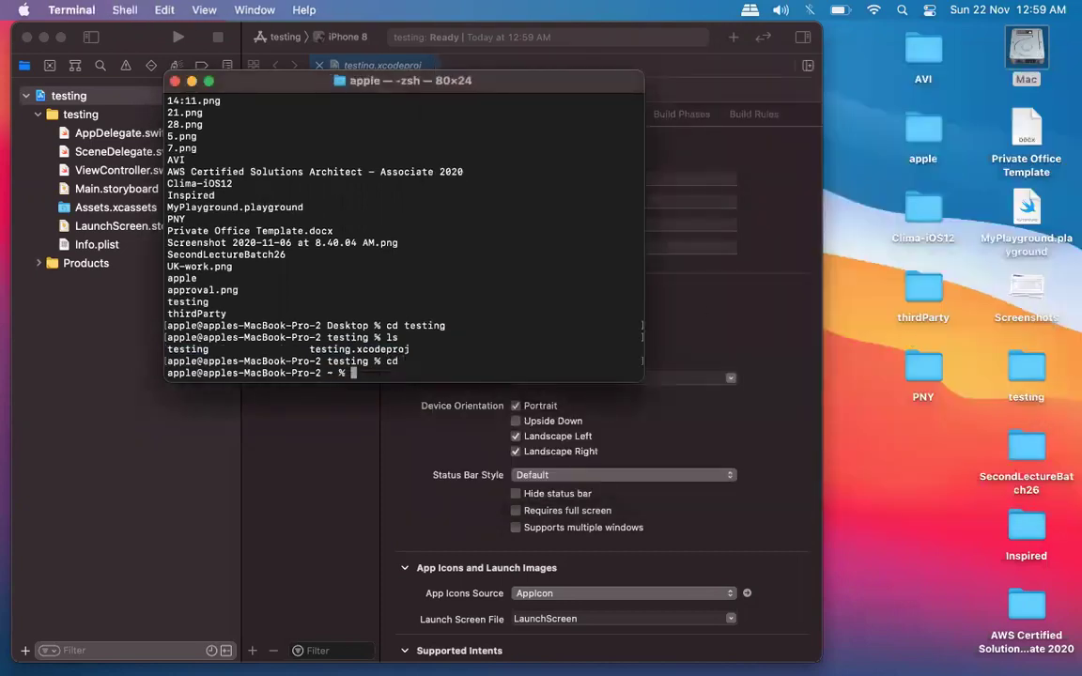
double_click(330, 373)
key("Escape")
Enter /Users/apple/Desktop/testing by dragging the folder into Terminal, list it, and open it in Finder.
type("cd")
left_click_drag(1034, 365, 503, 315)
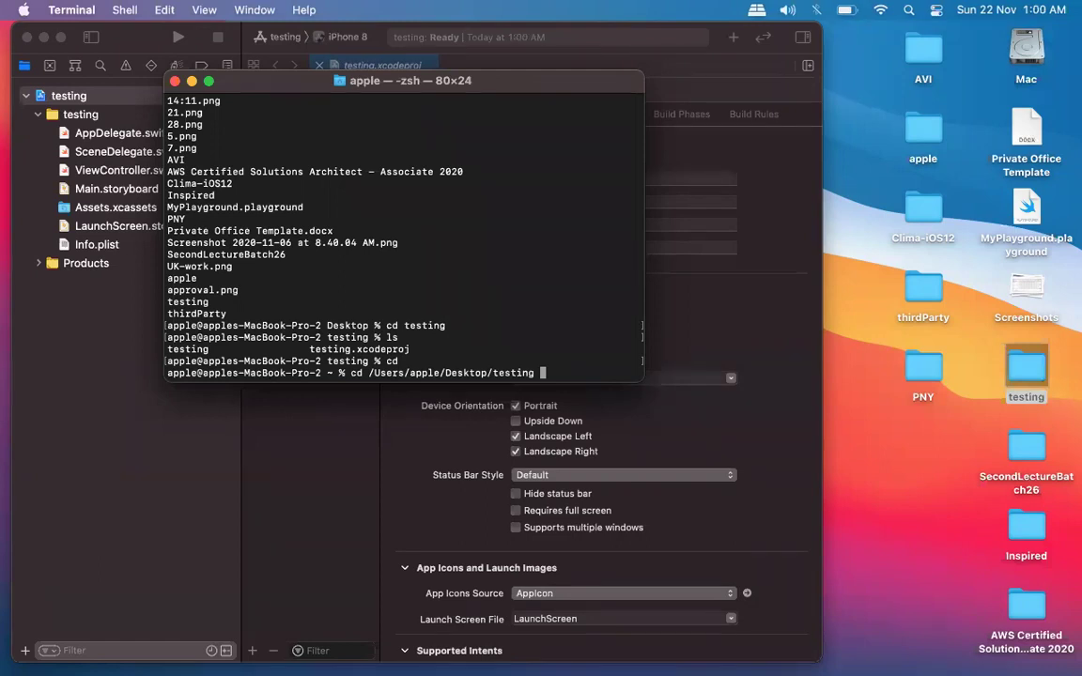
key("Return")
type("ls")
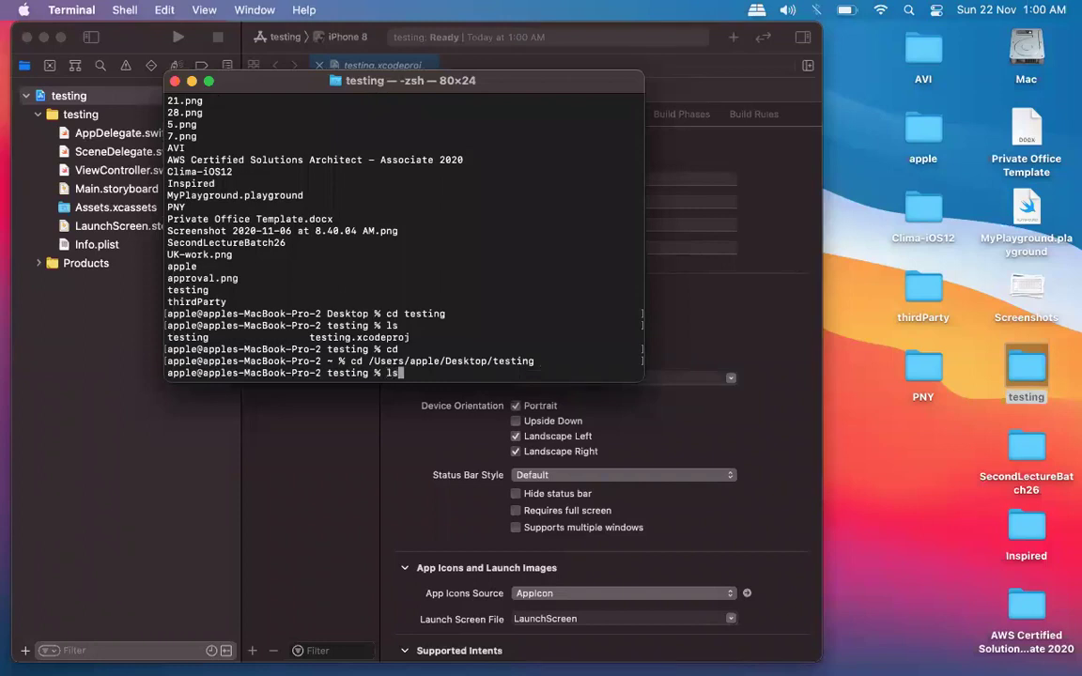
key("Return")
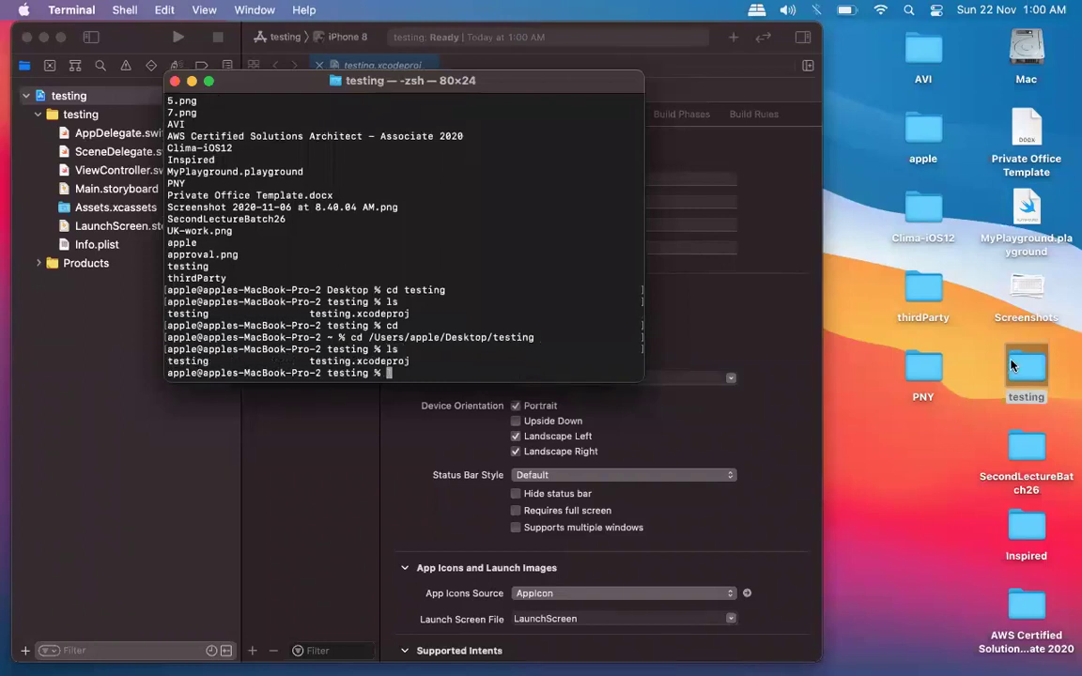
double_click(1027, 369)
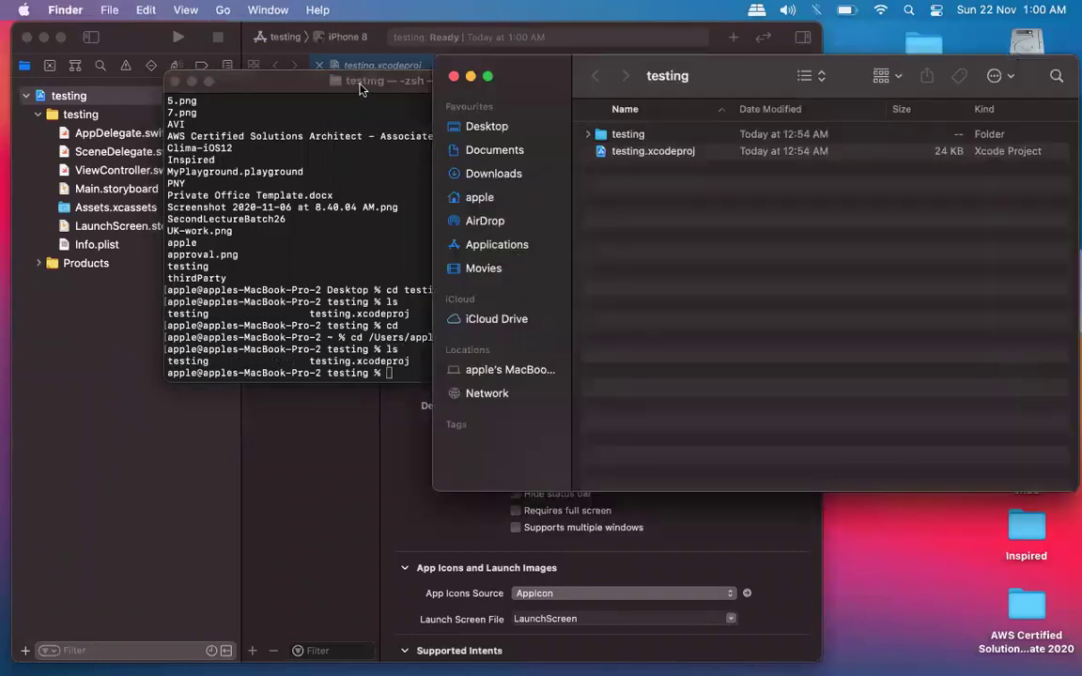
left_click_drag(360, 87, 269, 166)
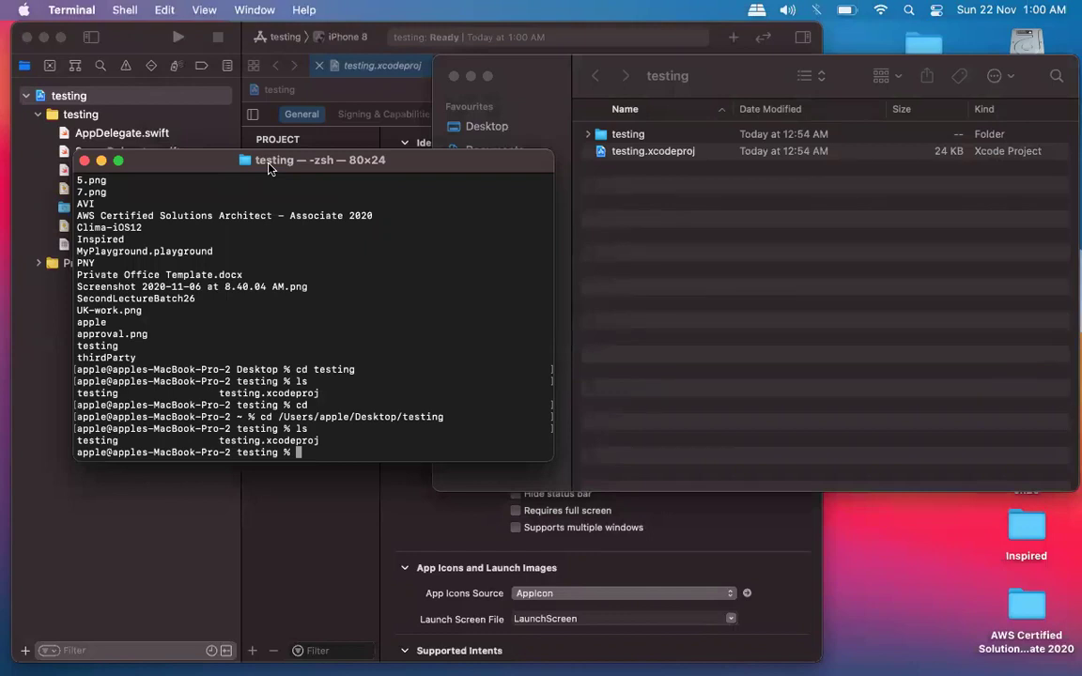
Run pod init in the testing folder to generate a Podfile.
type("pod init")
key("Return")
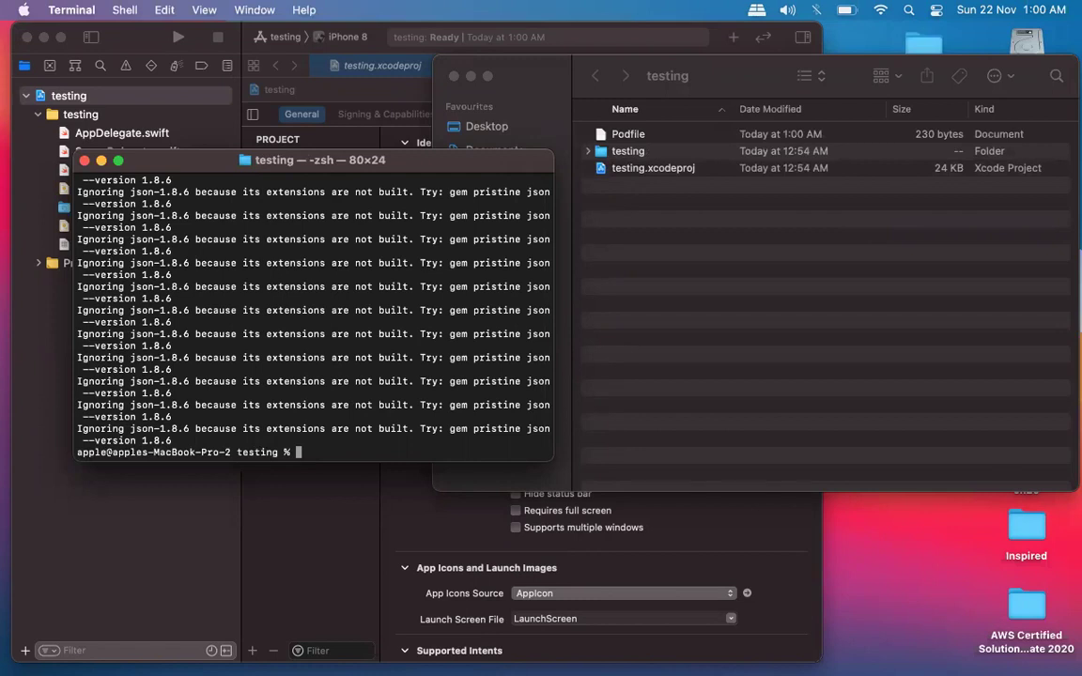
Check the new Podfile in Finder, then run pod install in Terminal.
left_click(656, 139)
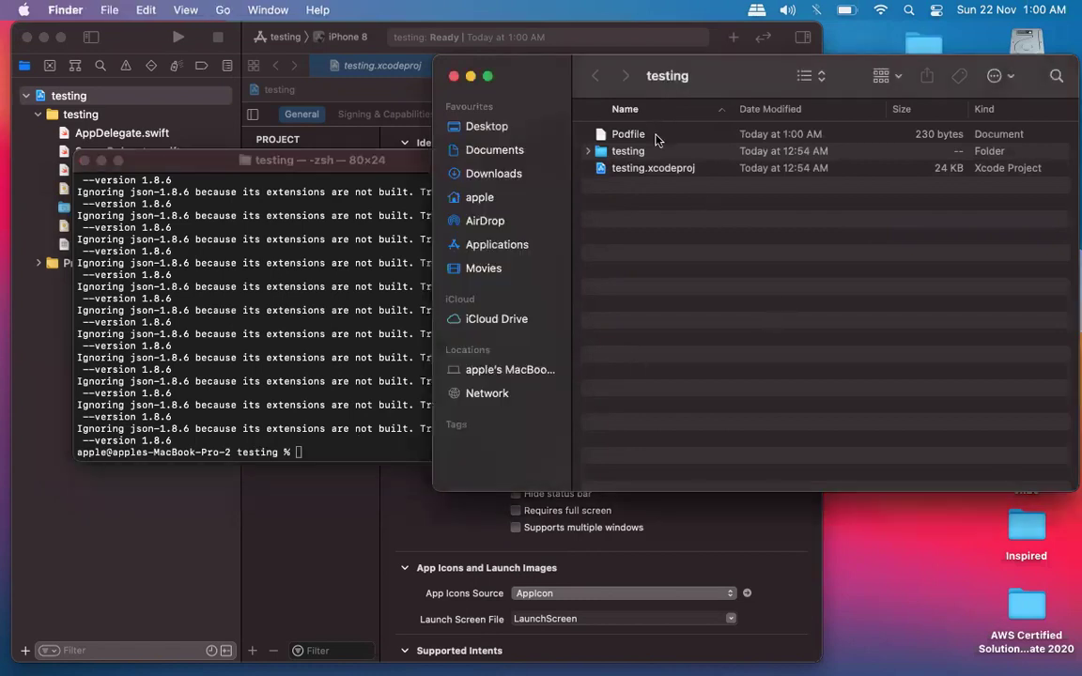
left_click(656, 139)
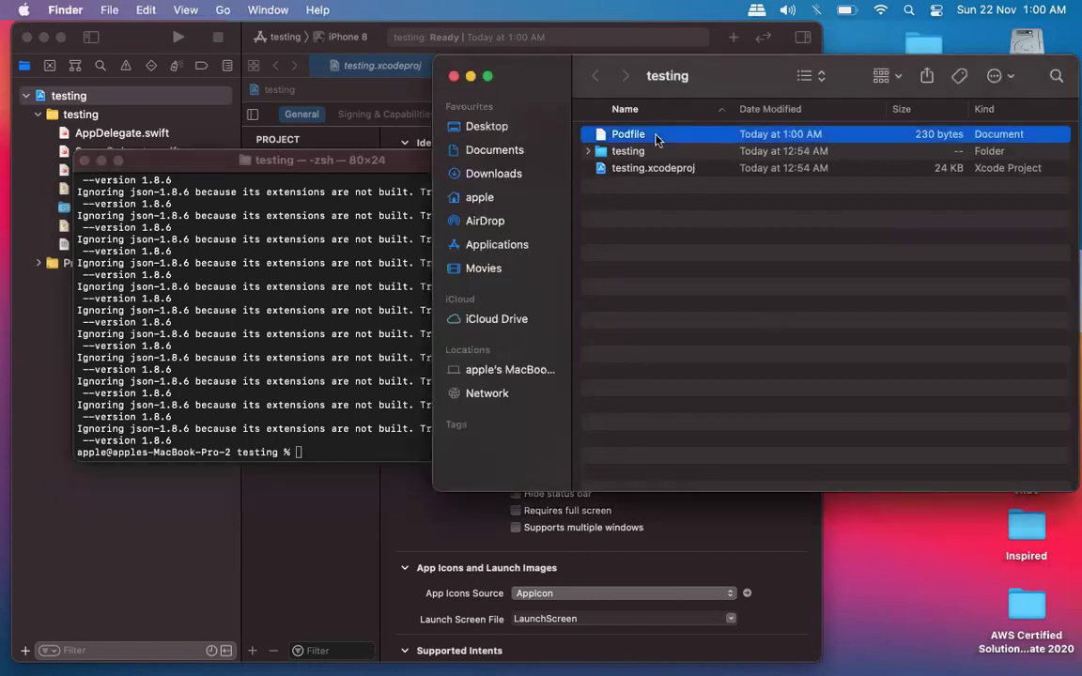
left_click(310, 156)
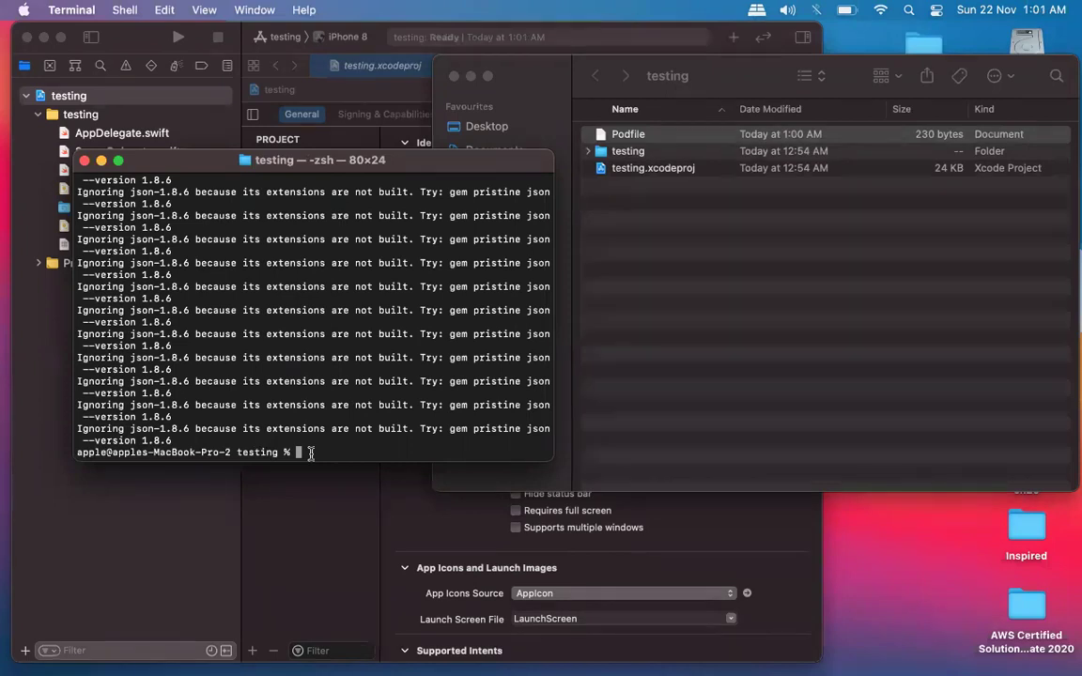
type("pod install")
key("Return")
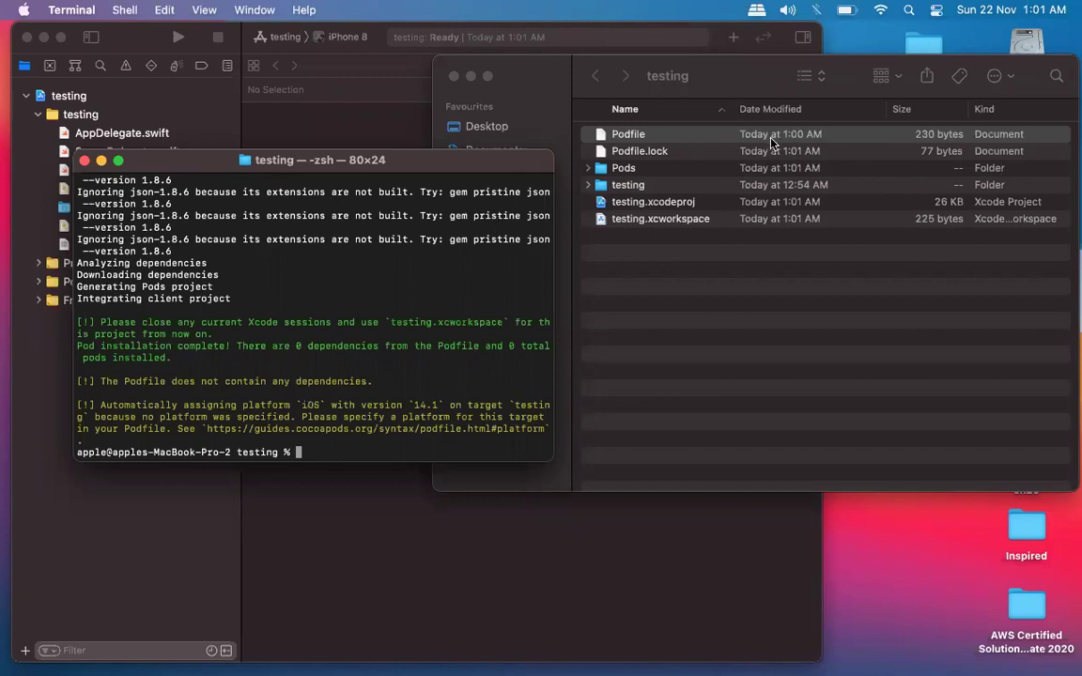
Inspect the new Podfile.lock and Pods folder in Finder.
left_click(703, 139)
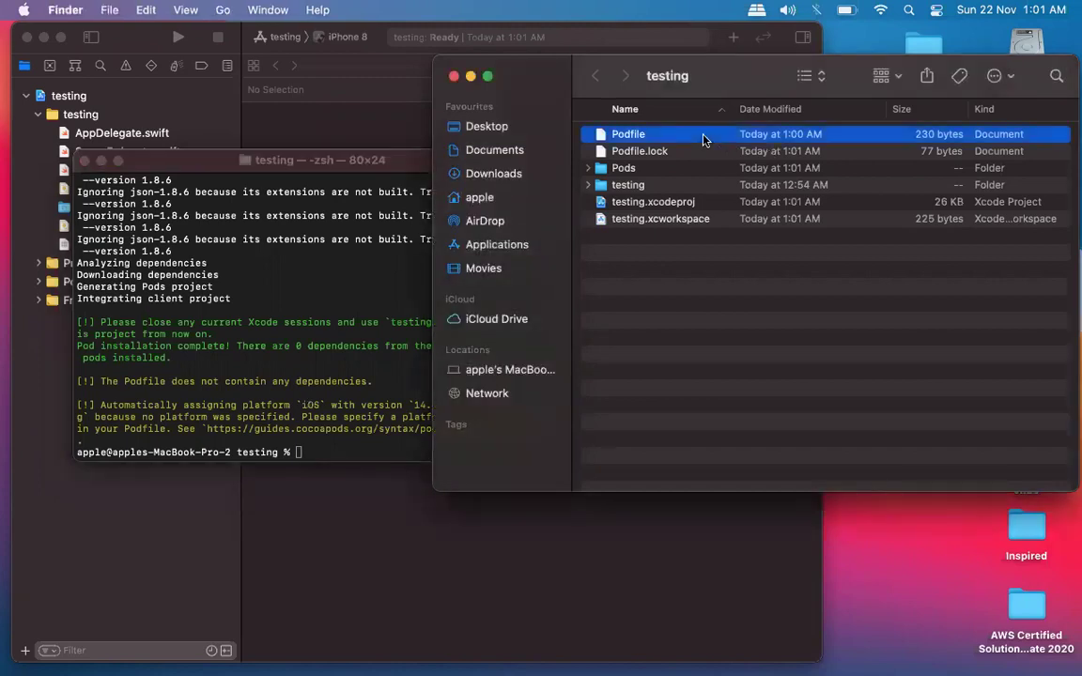
left_click(650, 151)
left_click(659, 222)
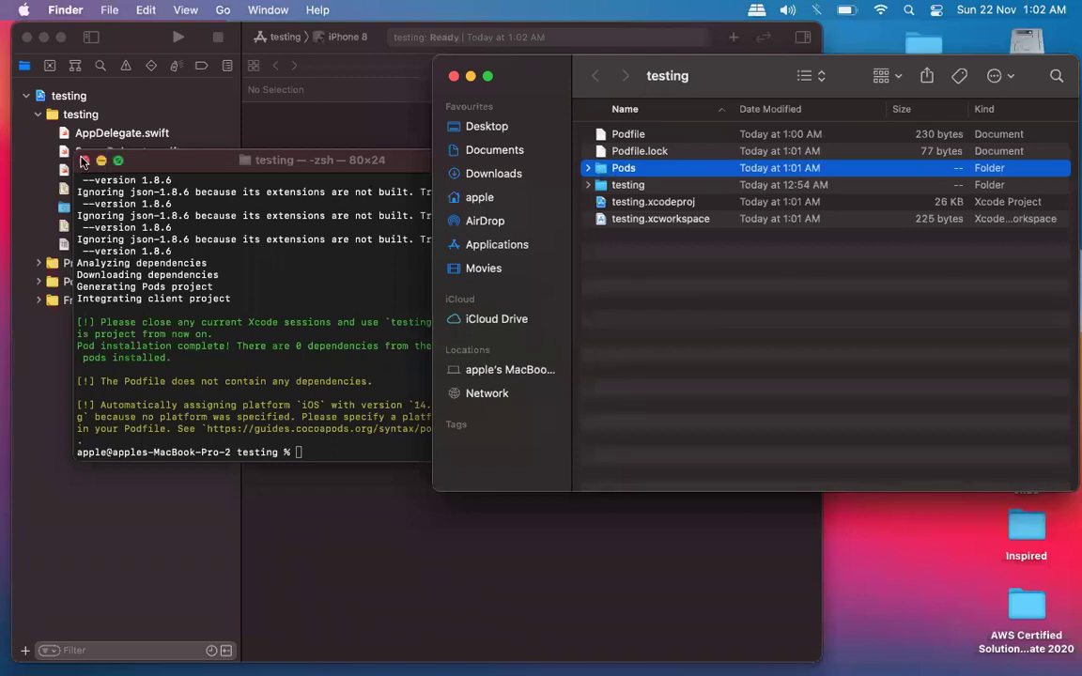
Close the Terminal window and bring the Xcode testing project to the front.
left_click(83, 161)
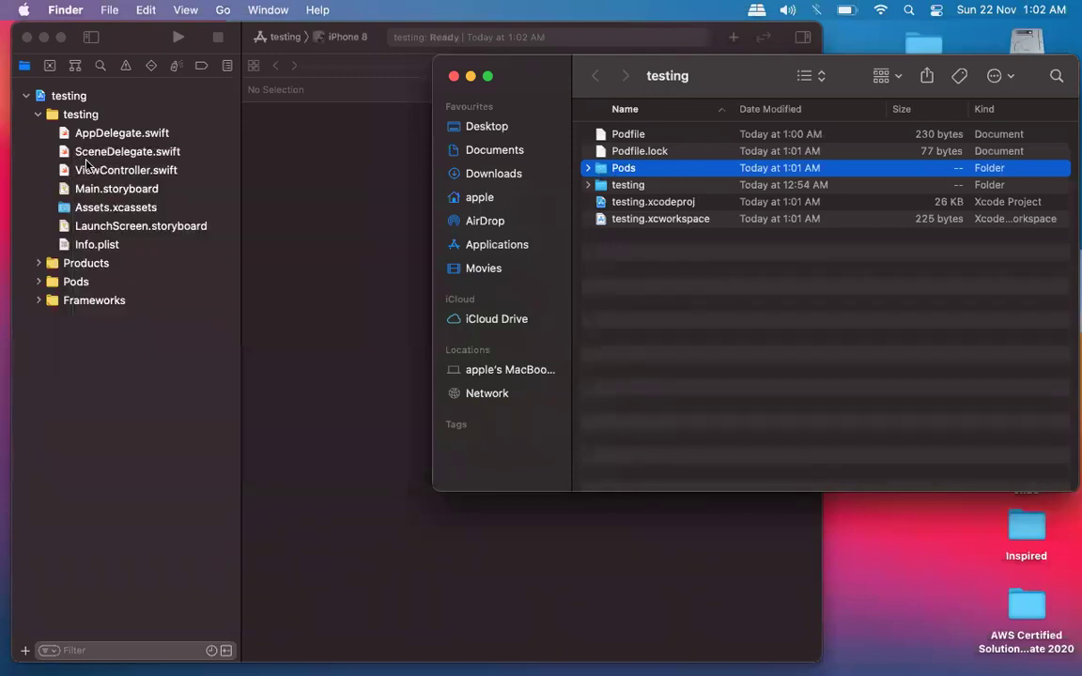
left_click(648, 270)
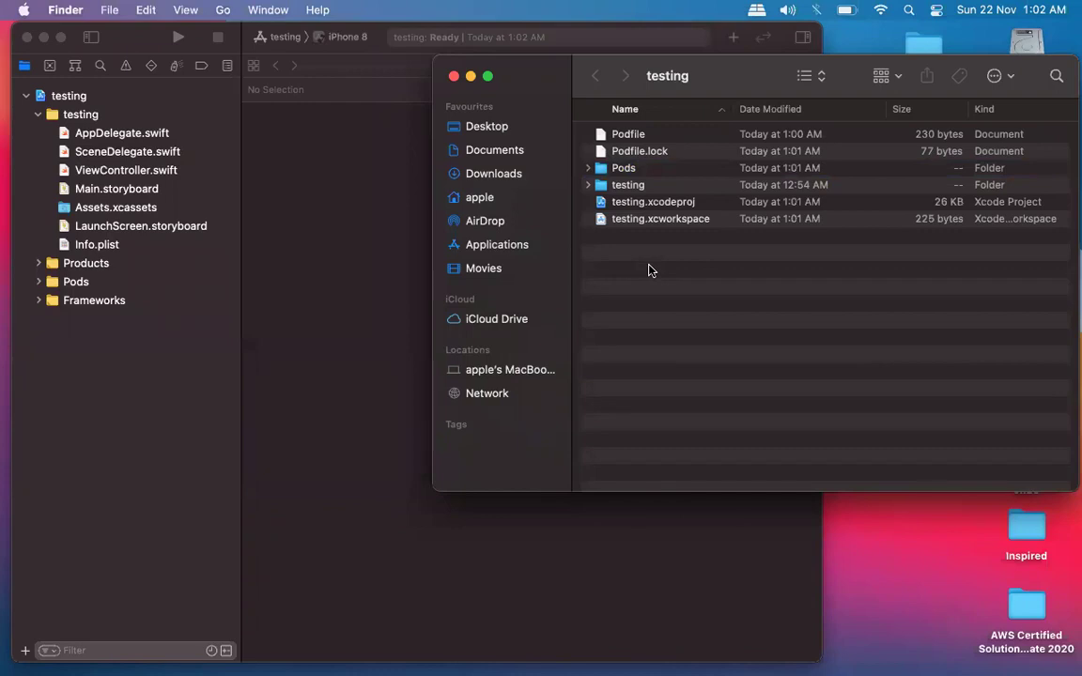
left_click(375, 254)
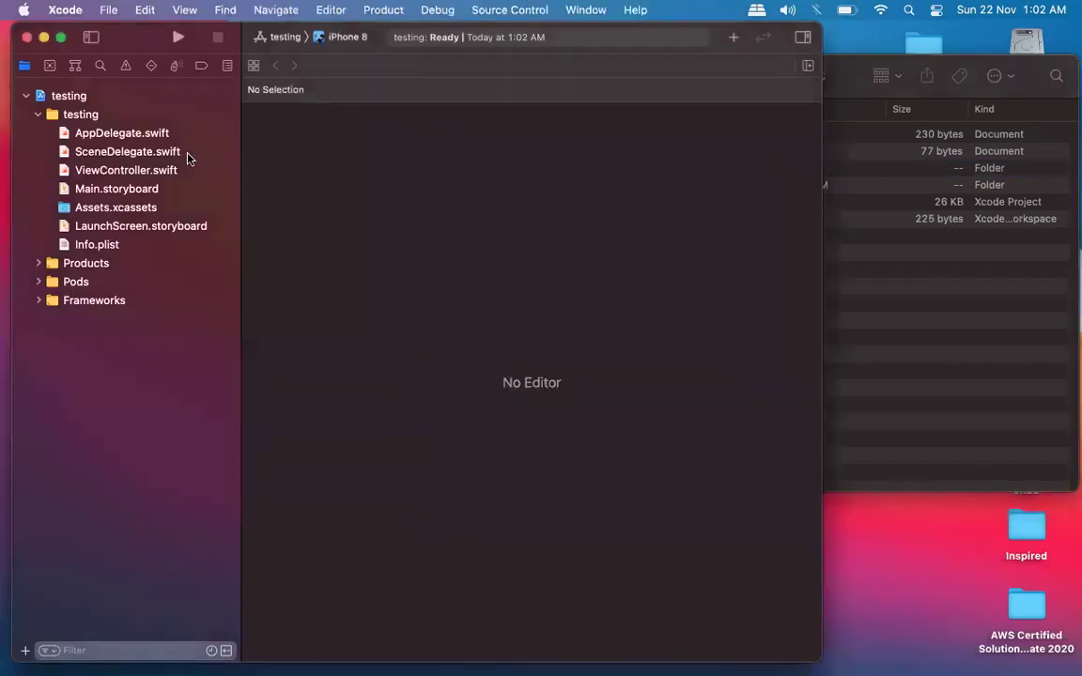
Browse the testing project, Main.storyboard, ViewController.swift and Frameworks in the Xcode navigator.
left_click(84, 98)
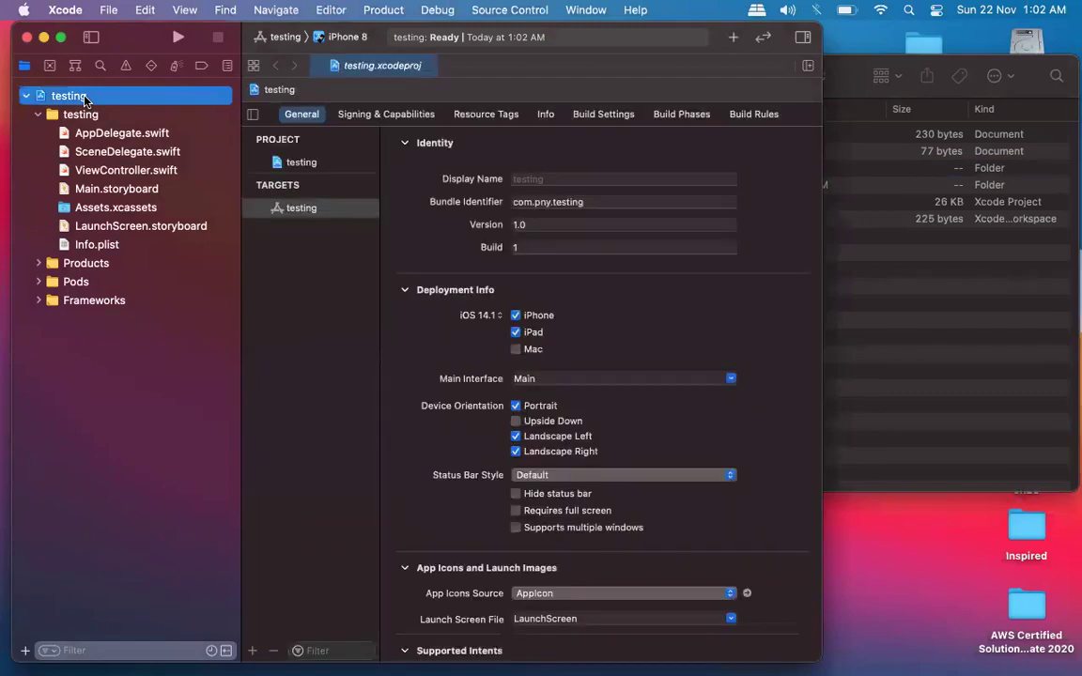
left_click(104, 188)
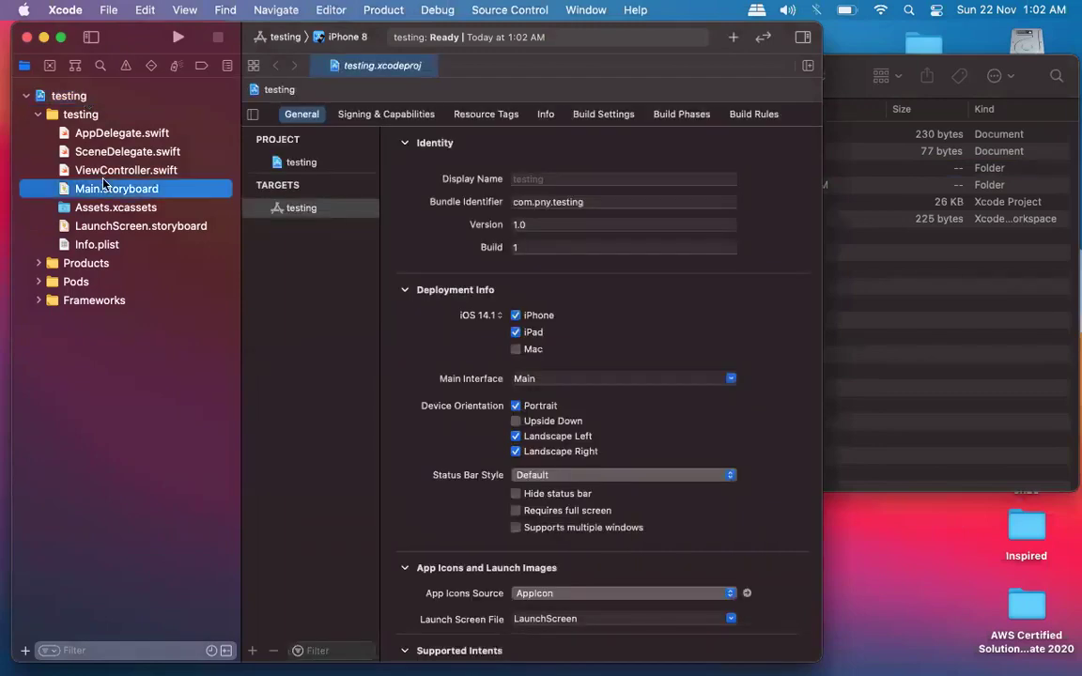
left_click(140, 170)
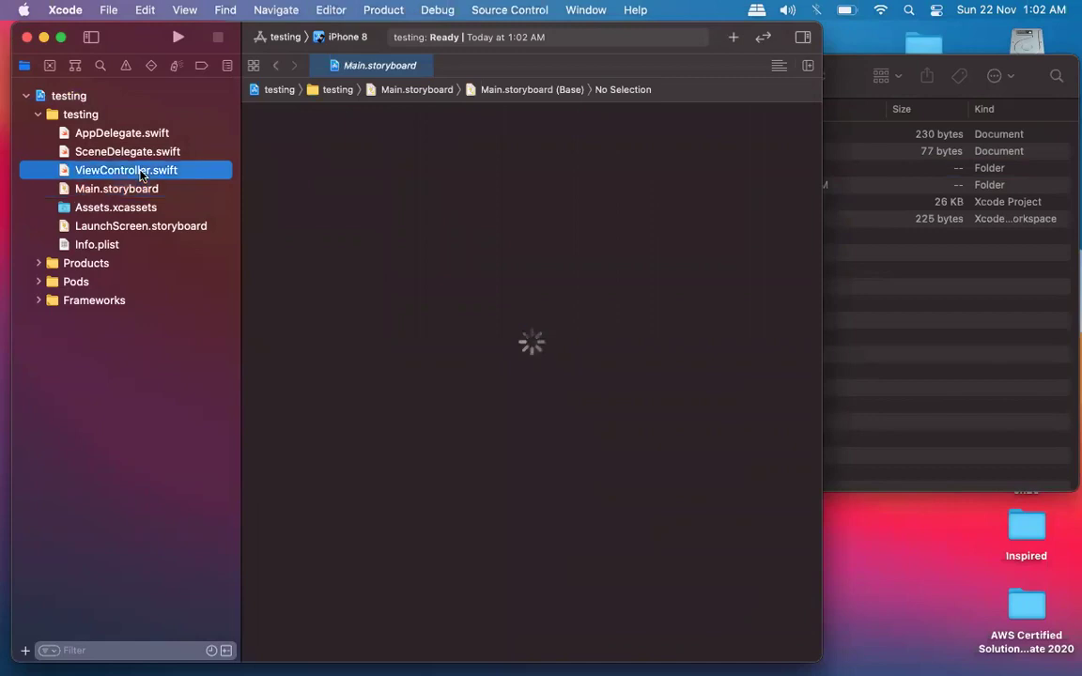
left_click(84, 301)
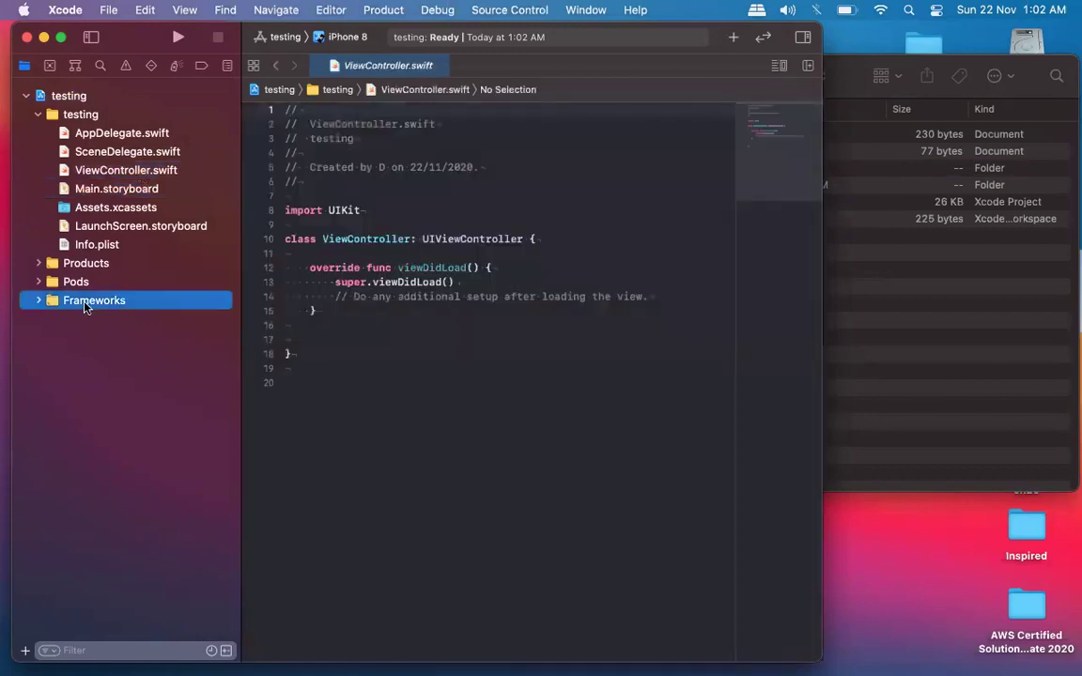
Close the project, reopen testing.xcodeproj, close it again, and move Finder left.
left_click(26, 37)
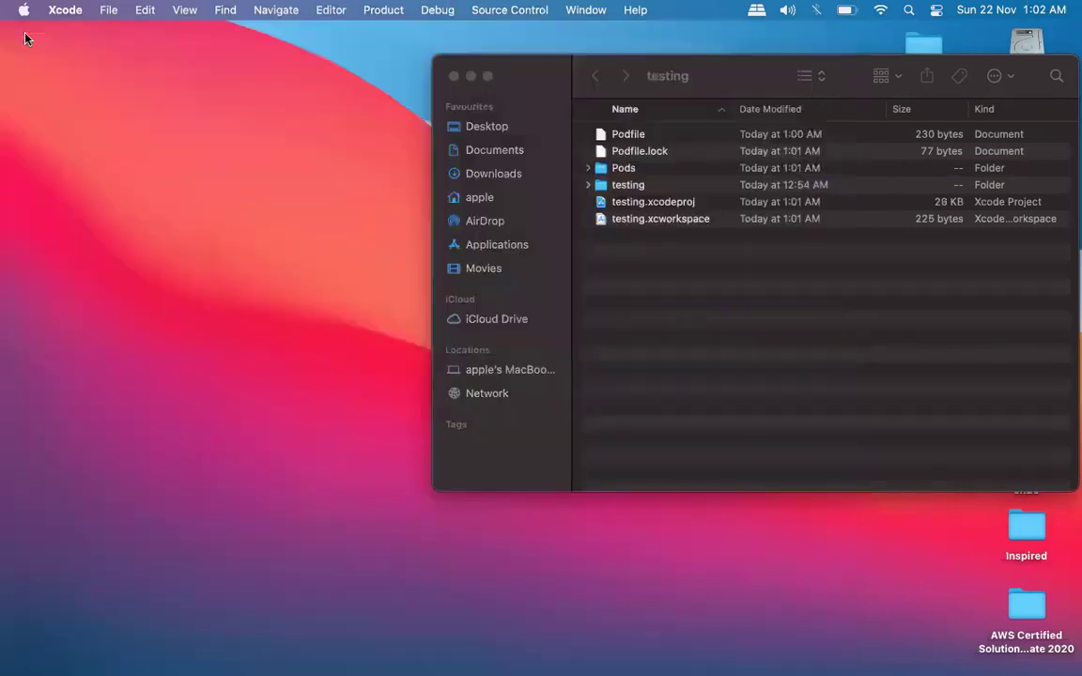
double_click(662, 203)
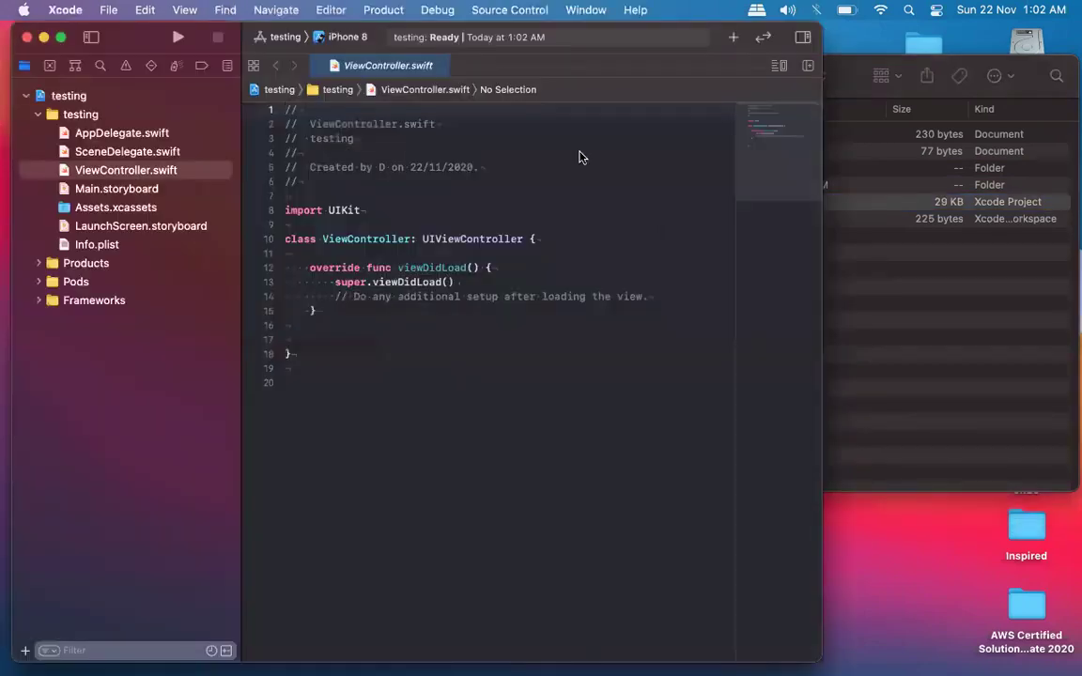
left_click(26, 37)
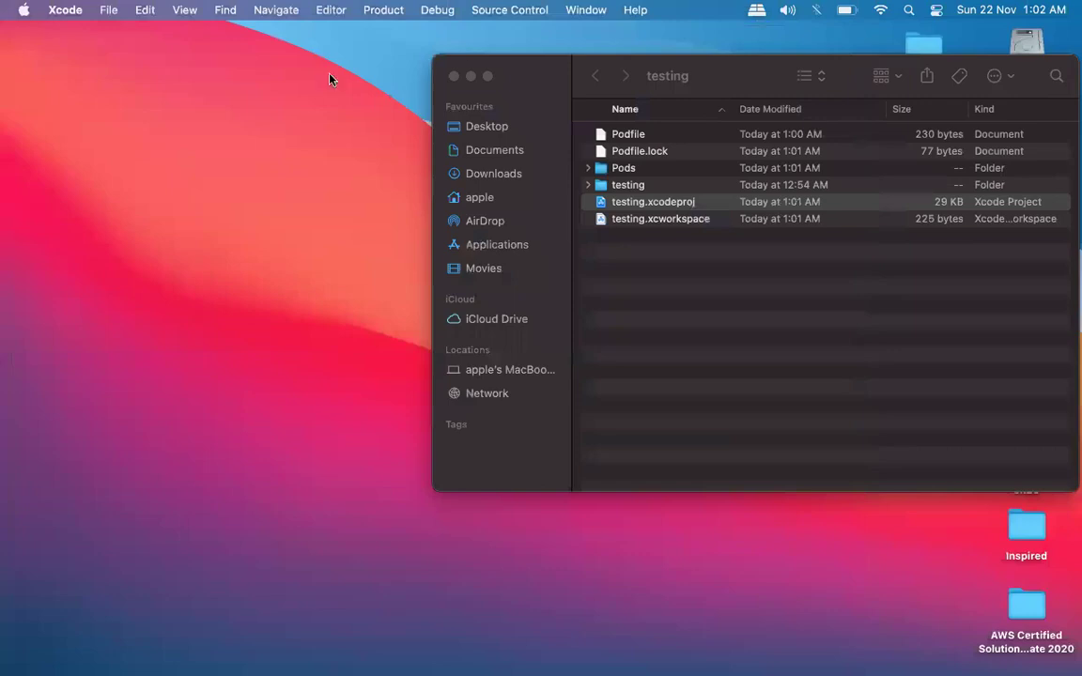
left_click_drag(557, 82, 293, 108)
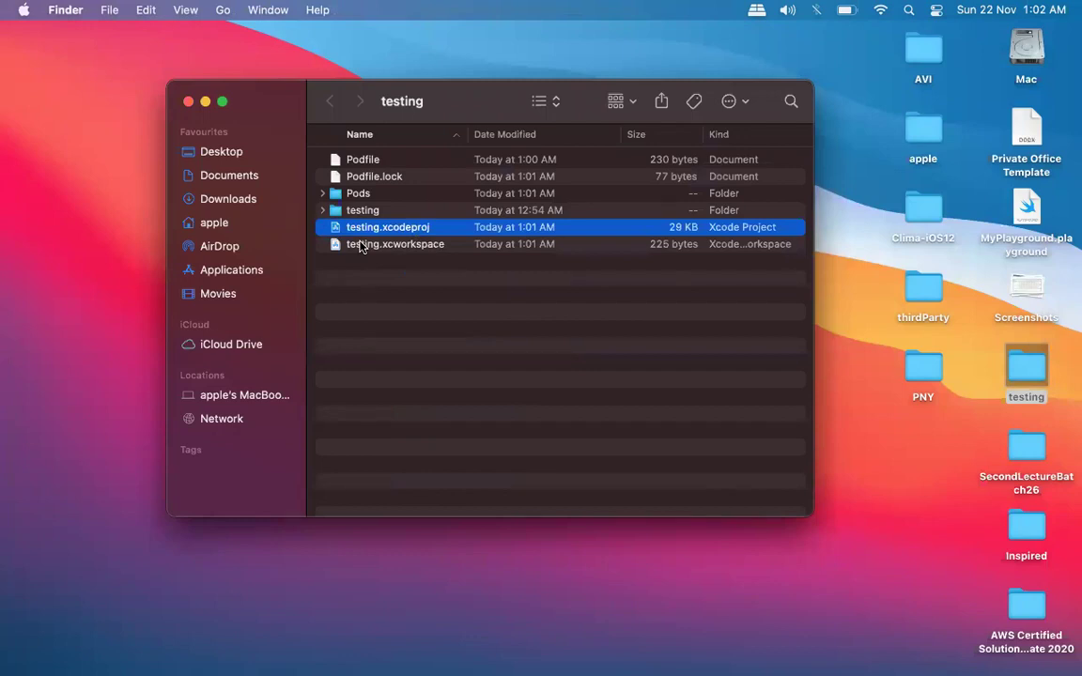
Open testing.xcworkspace from the Finder list in Xcode.
left_click(348, 248)
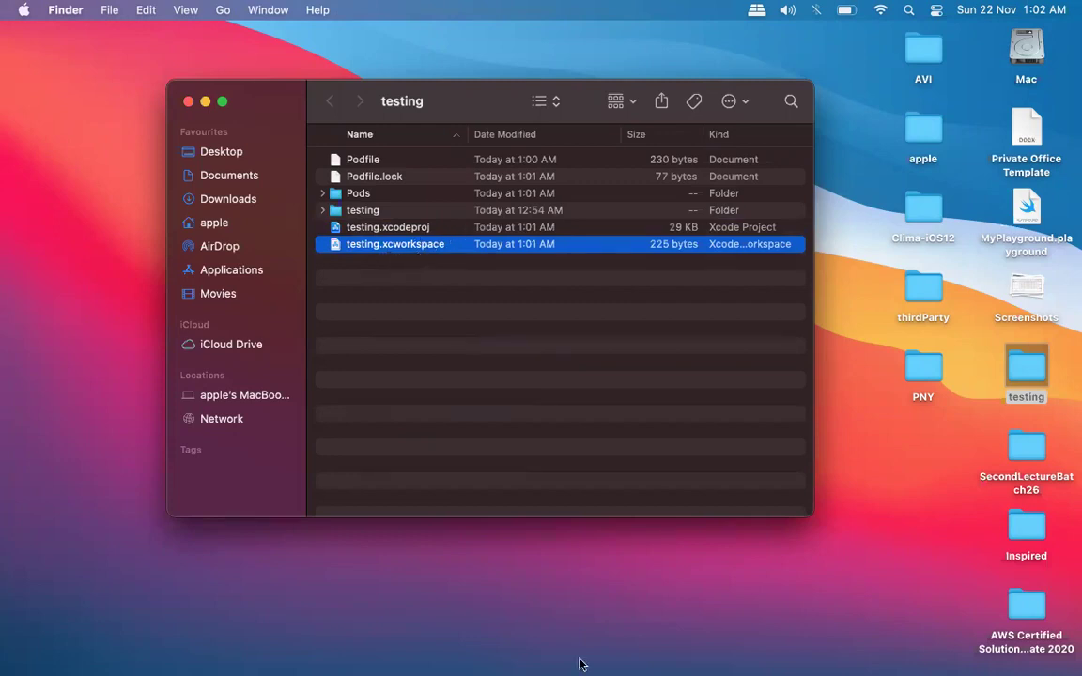
mouse_move(579, 662)
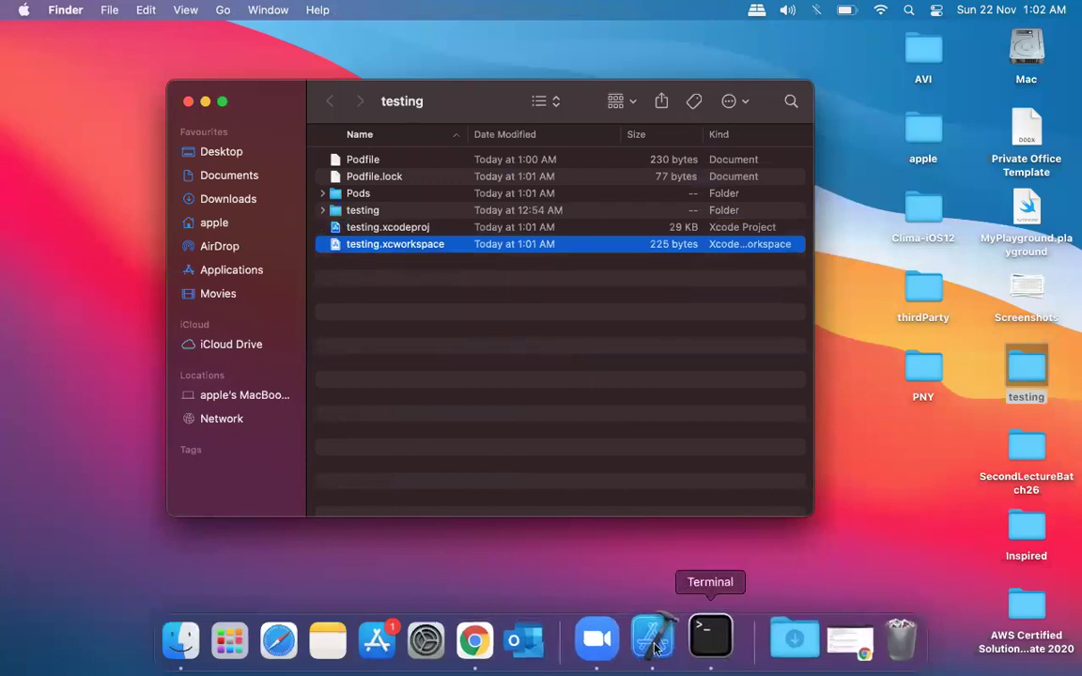
double_click(408, 246)
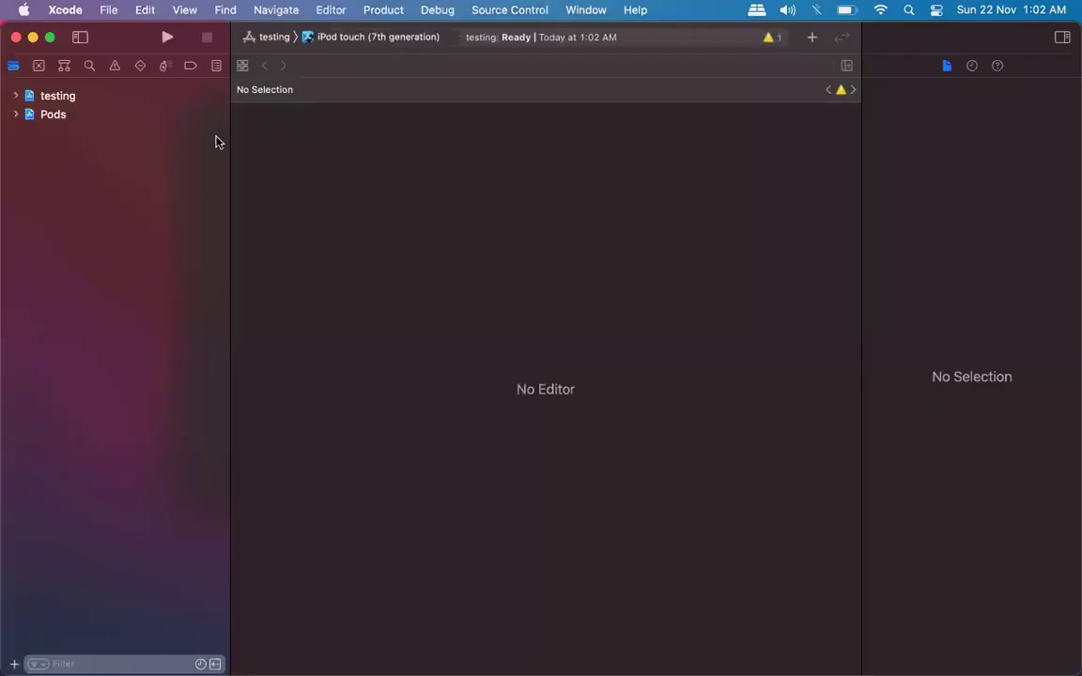
Expand the Pods project in the navigator and open its Podfile.
left_click(79, 102)
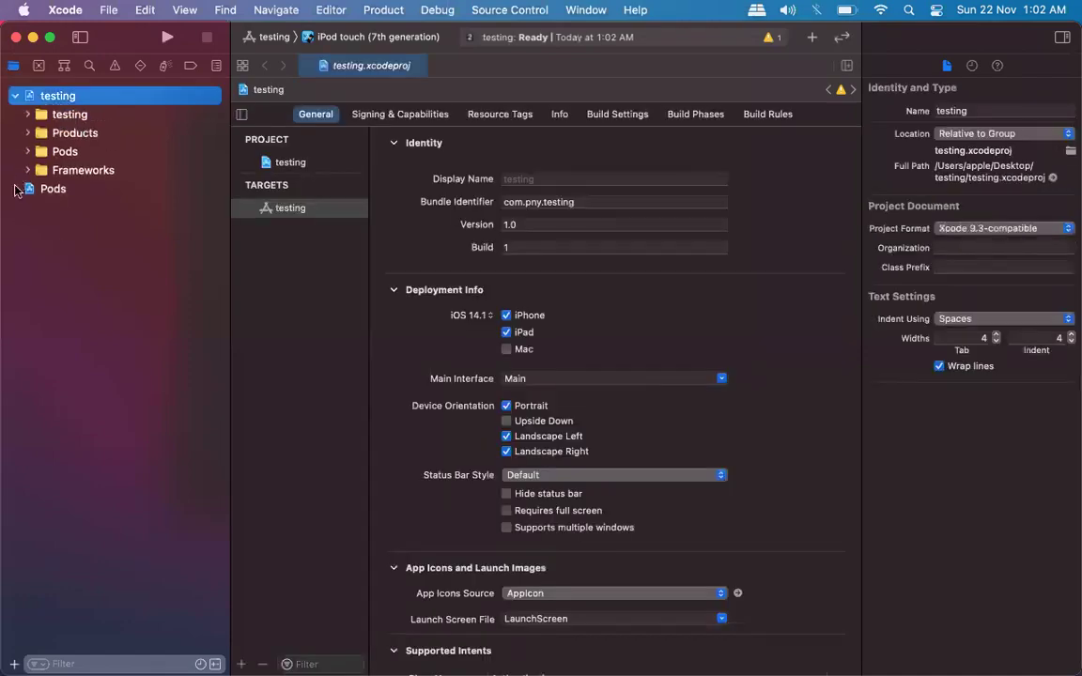
left_click(16, 189)
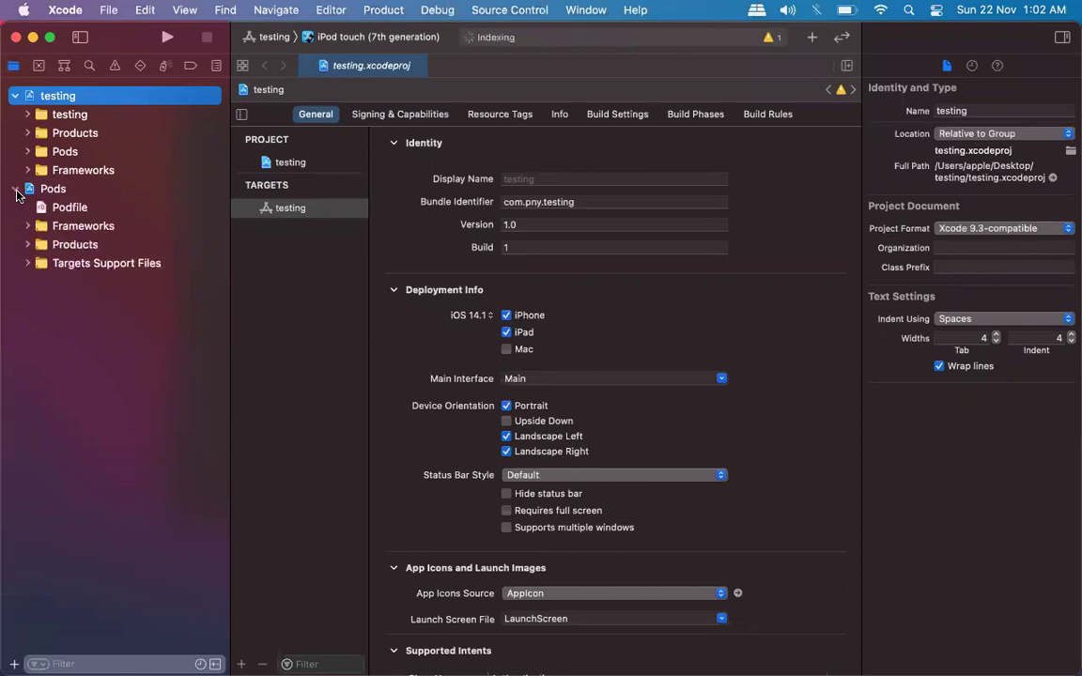
left_click(42, 186)
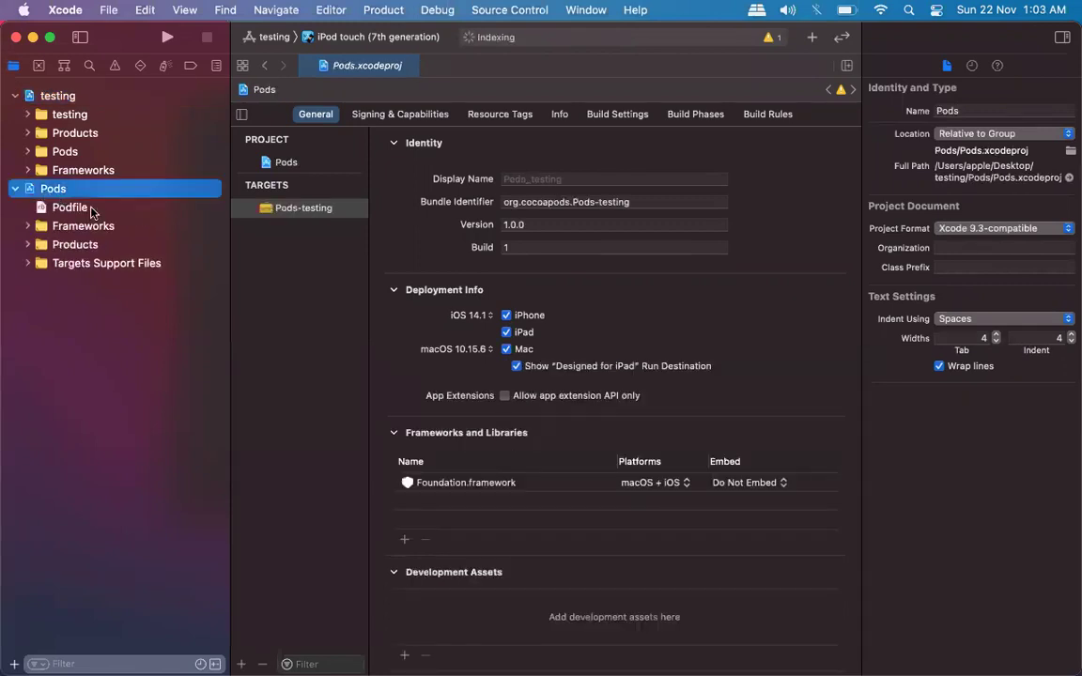
left_click(92, 211)
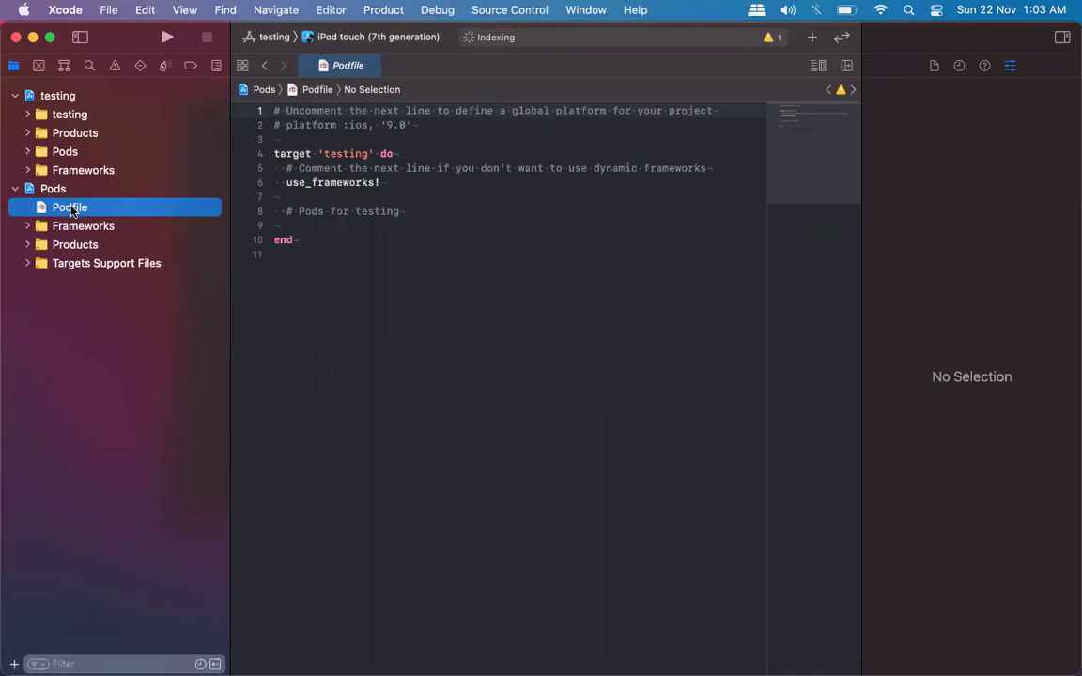
Insert blank lines in the testing target block above the '# Pods for testing' comment.
left_click(410, 212)
key("Return")
key("Return")
key("Up")
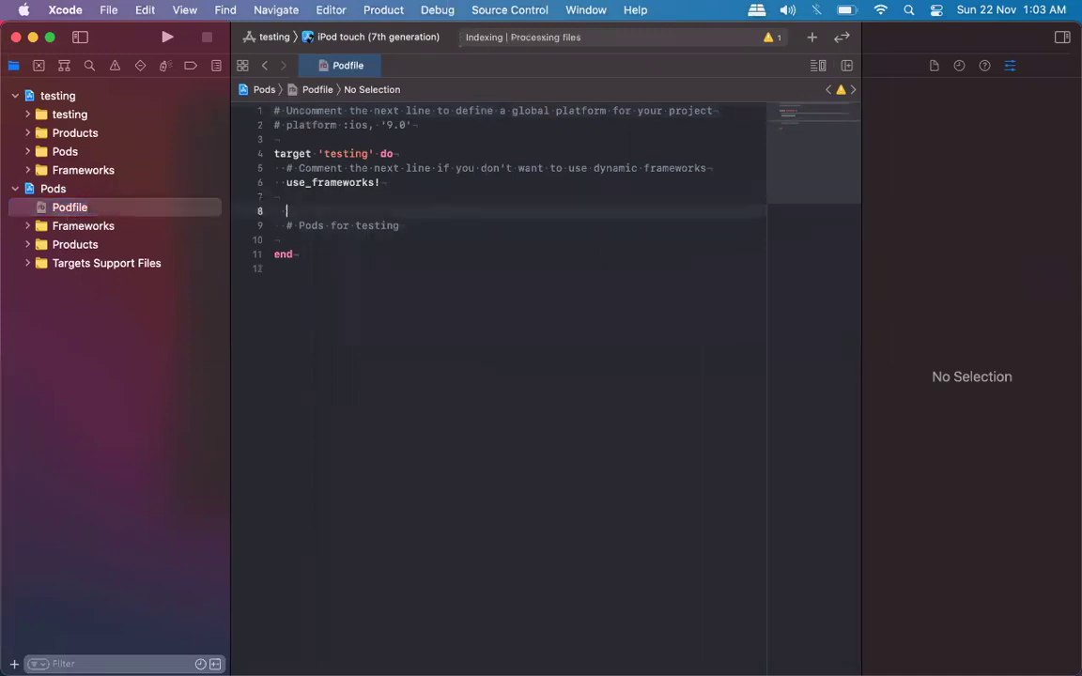
key("Up")
key("Down")
key("Up")
key("Up")
left_click(287, 211)
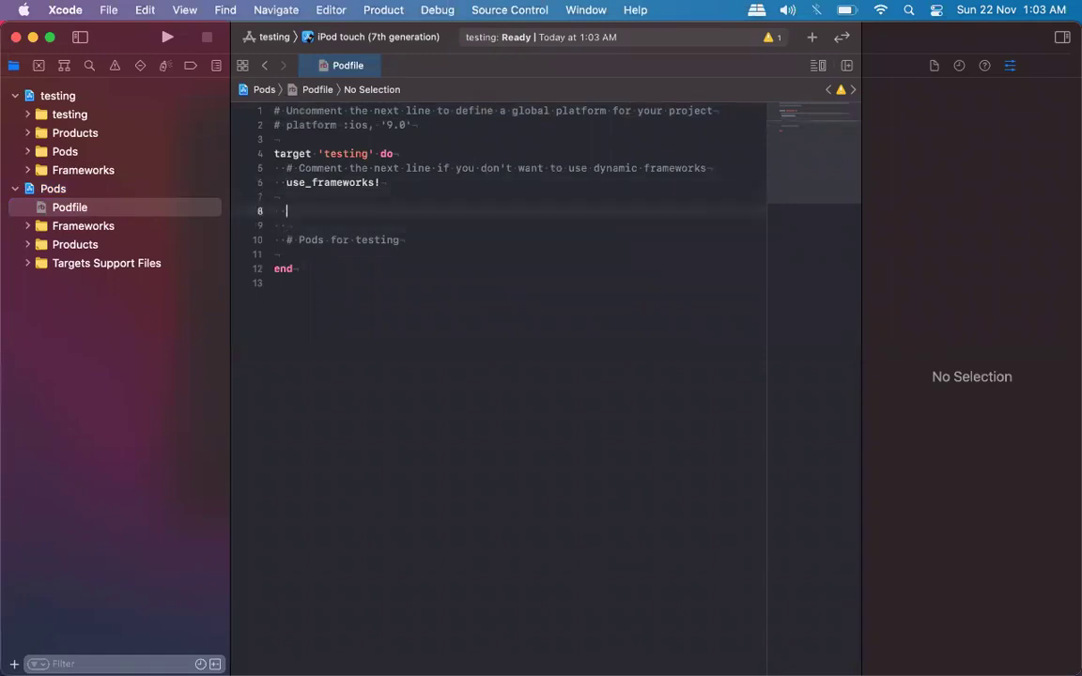
triple_click(330, 184)
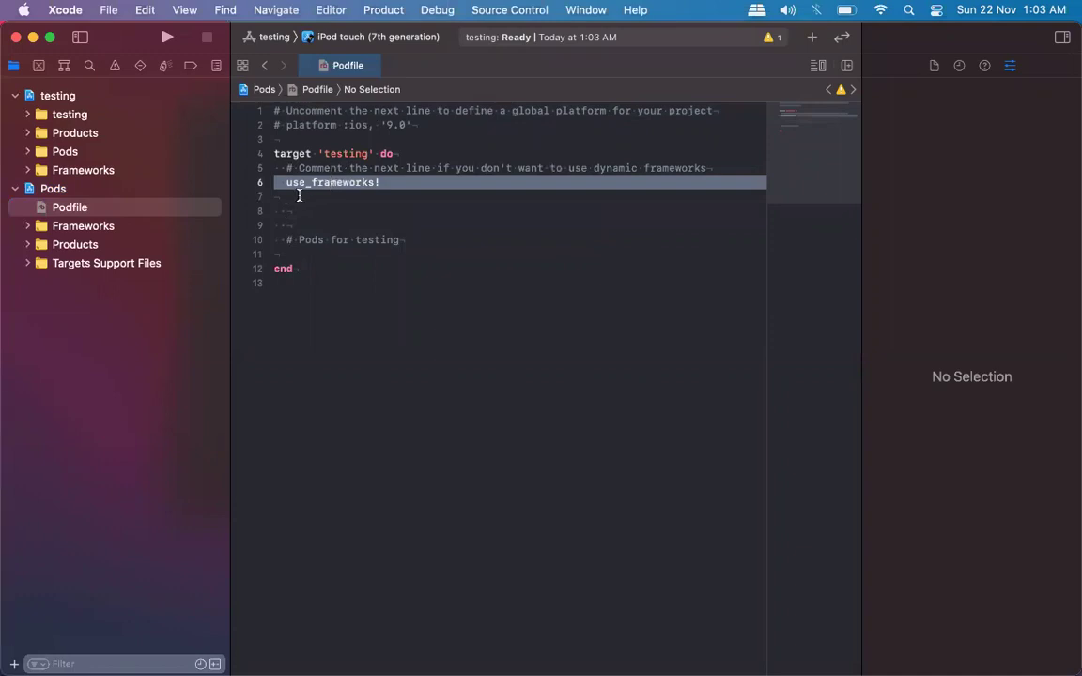
left_click(298, 197)
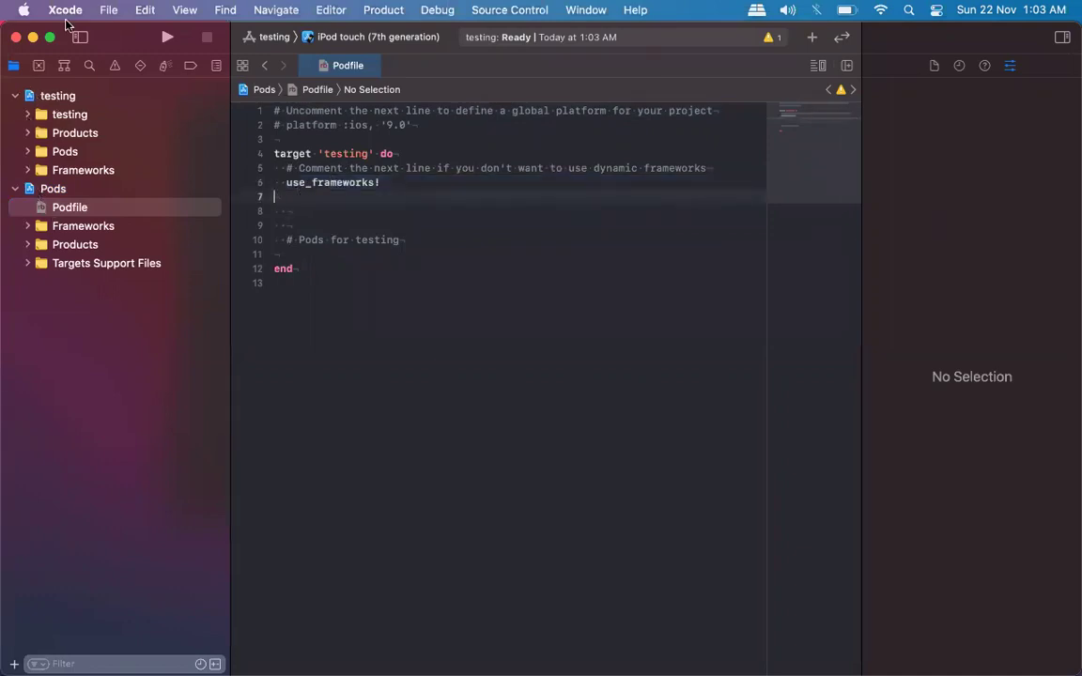
key("ctrl+Up")
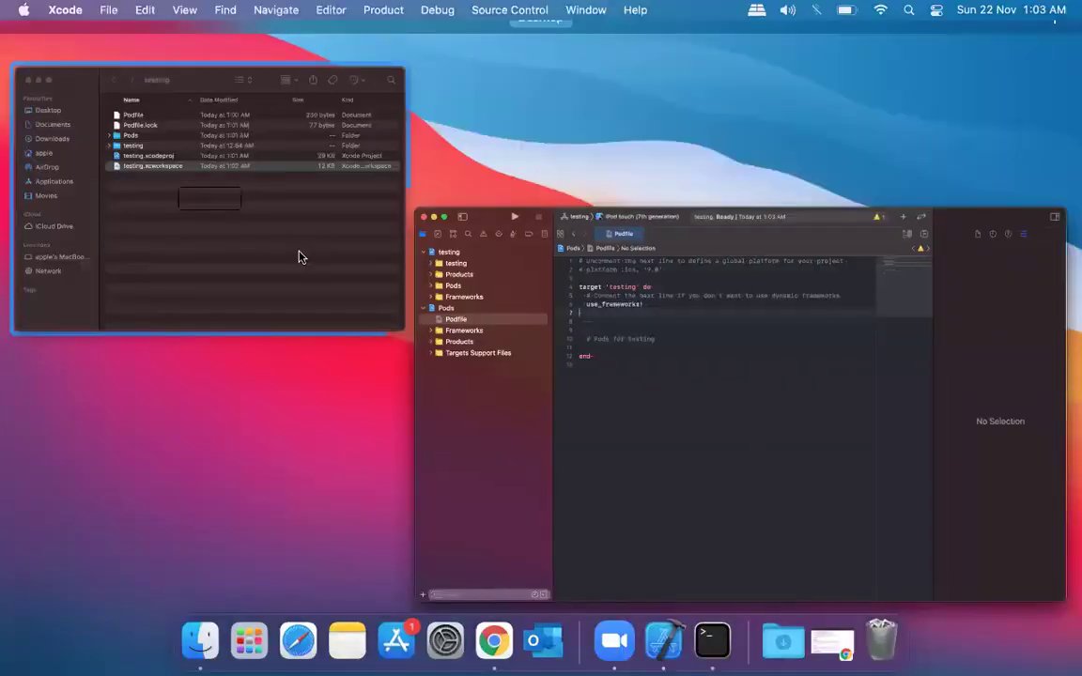
Try opening testing.xcodeproj from Finder and dismiss the 'already open in another workspace' alert.
left_click(297, 256)
left_click(389, 229)
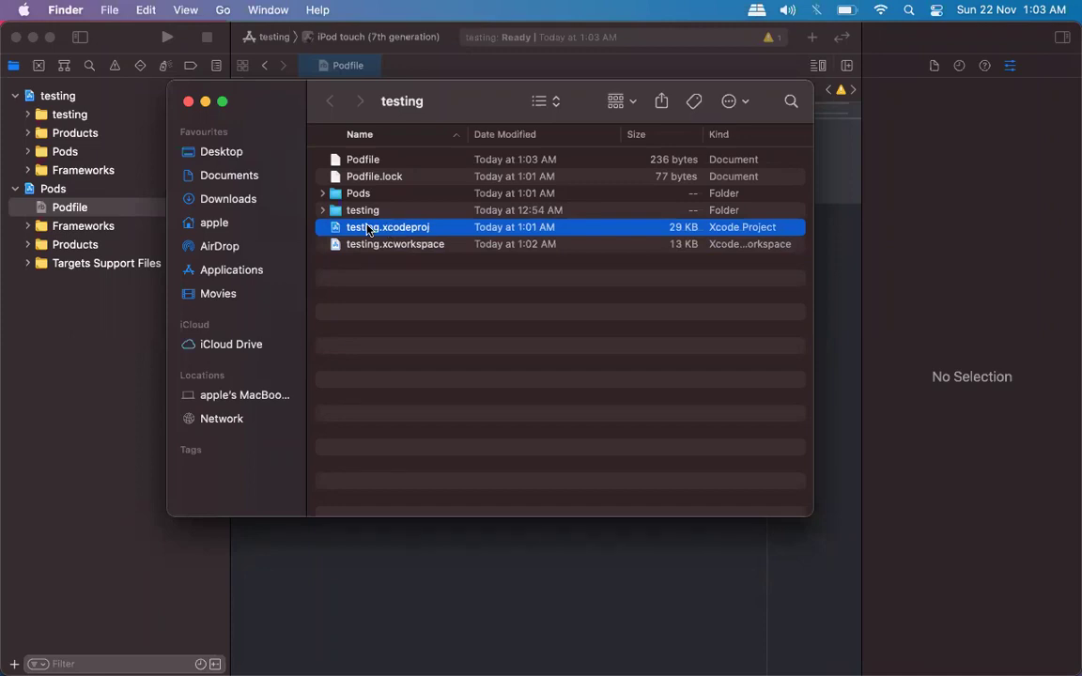
double_click(367, 230)
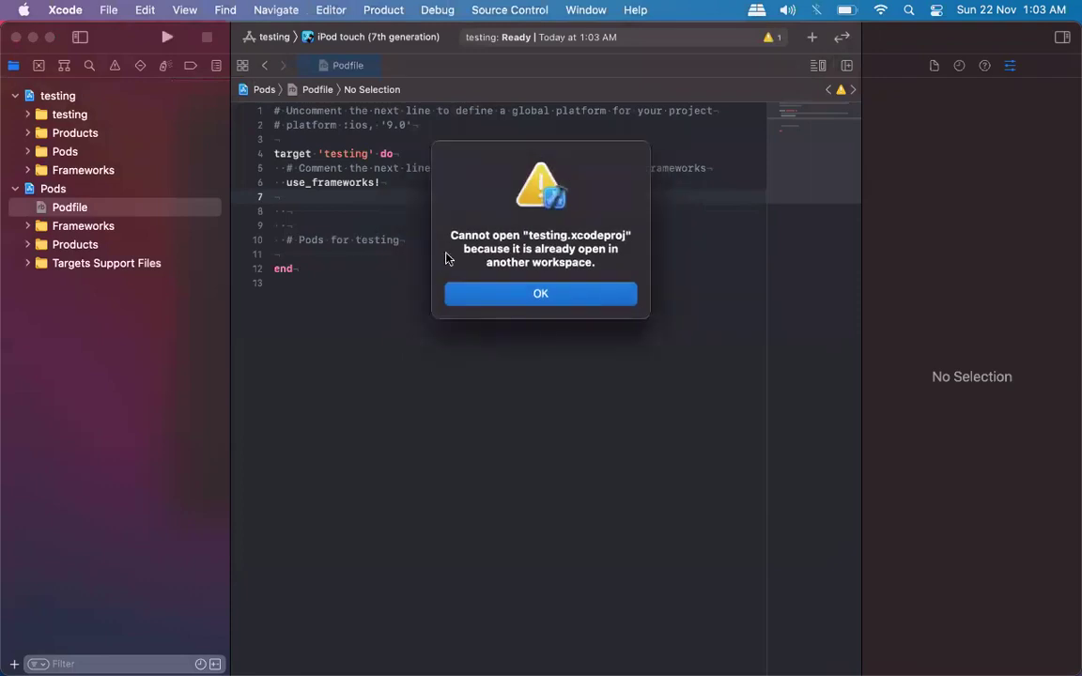
left_click(528, 286)
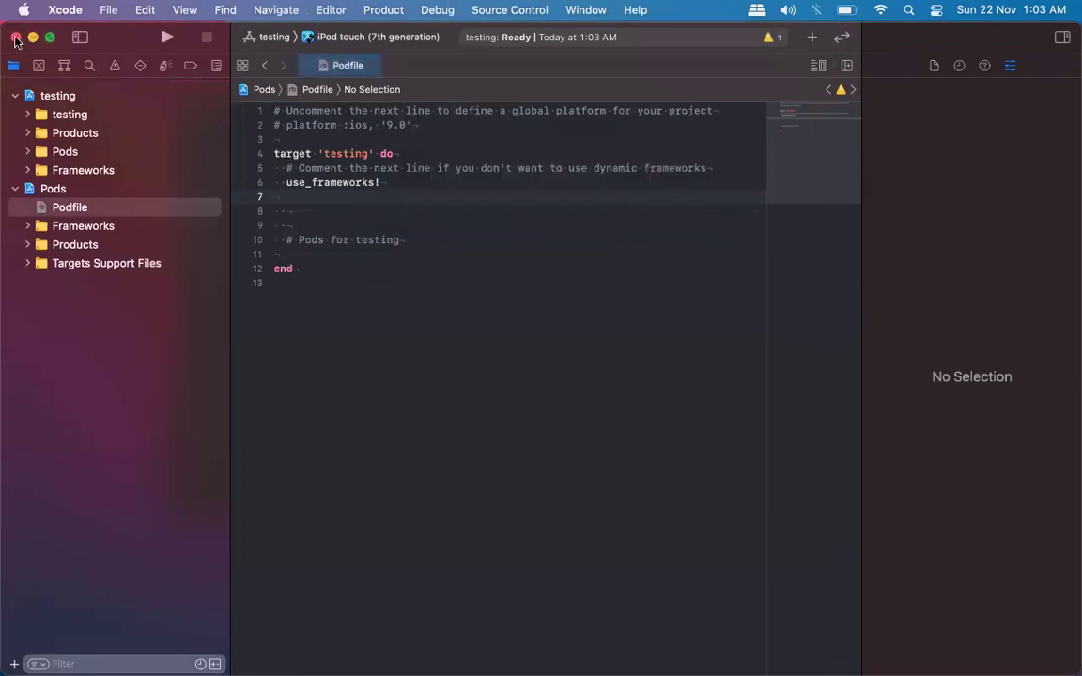
Close the workspace window and reopen testing.xcodeproj on its own.
left_click(15, 39)
left_click(367, 229)
double_click(368, 228)
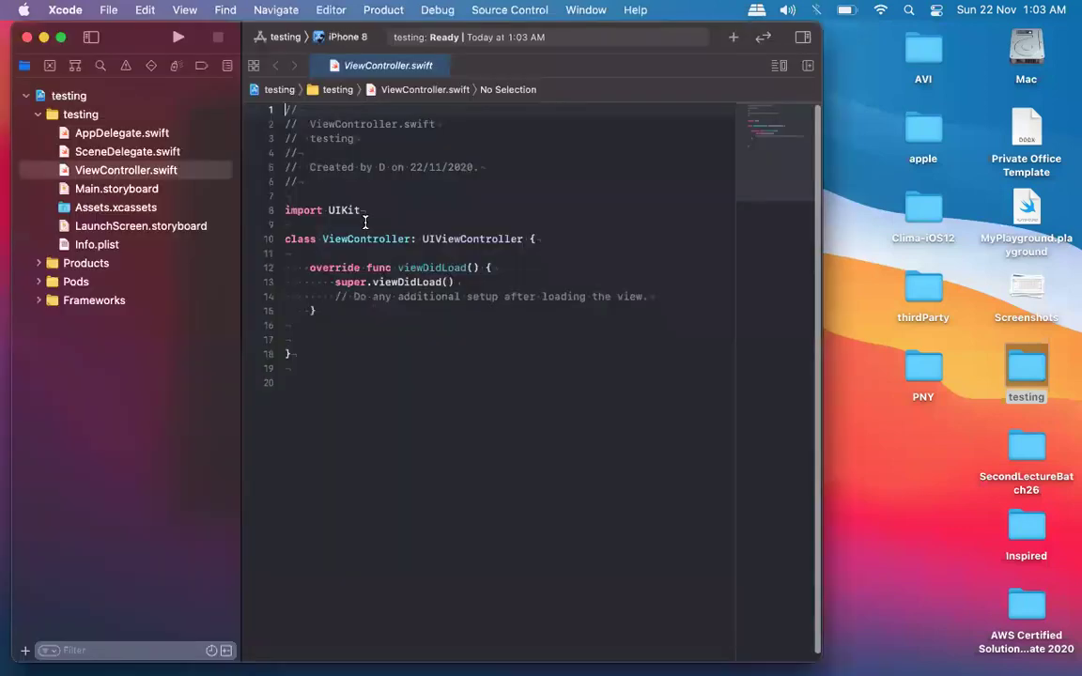
Browse the Pods group's debug and release xcconfig files, ending on Pods-testing.debug.xcconfig.
left_click(38, 94)
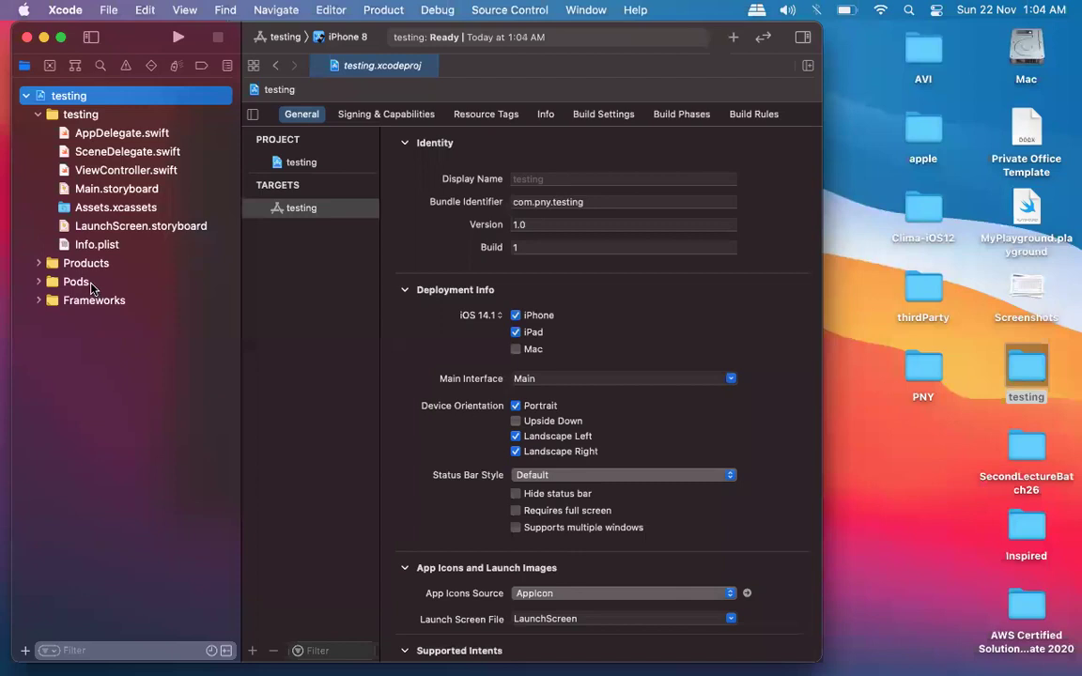
left_click(77, 282)
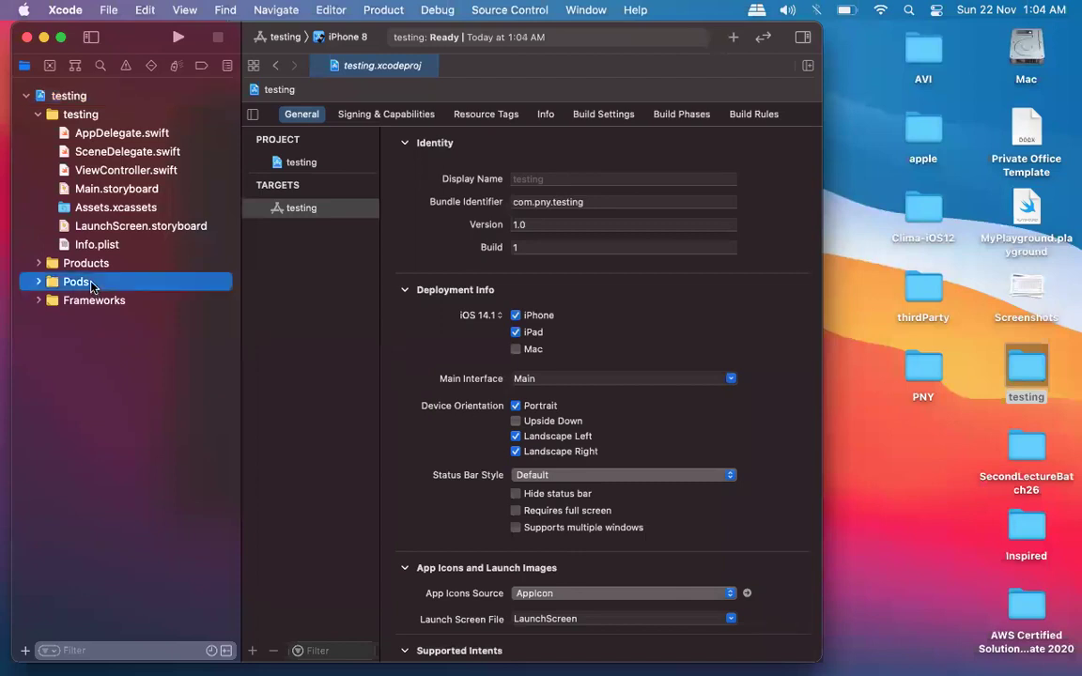
key("Right")
key("Down")
key("Up")
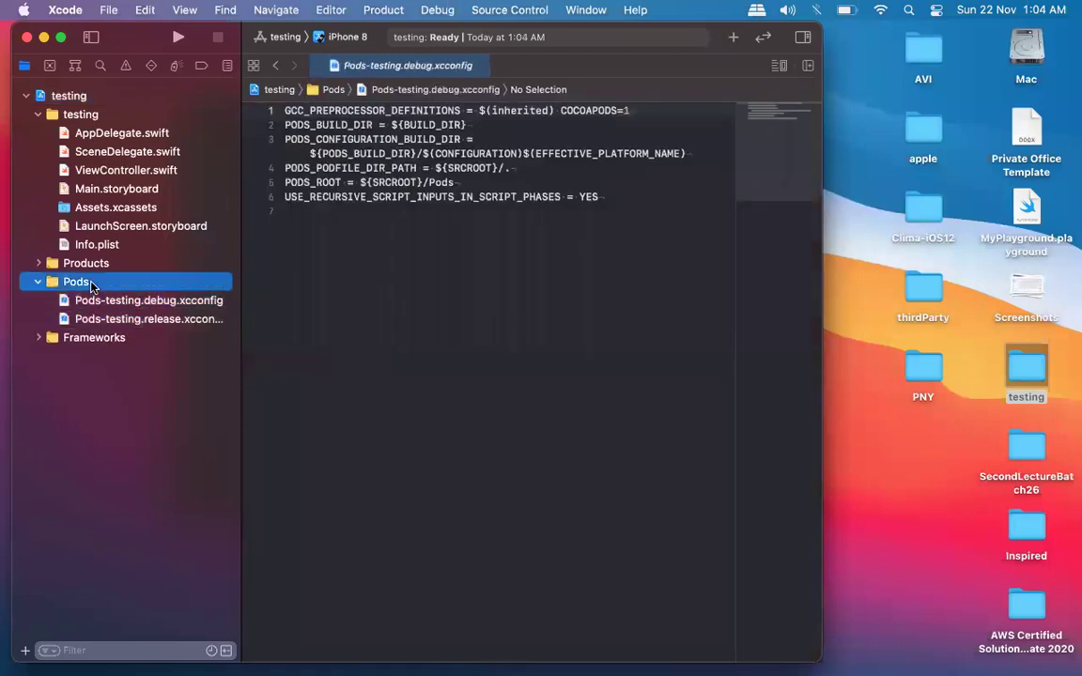
key("Down")
key("Down")
key("Up")
key("Up")
key("Down")
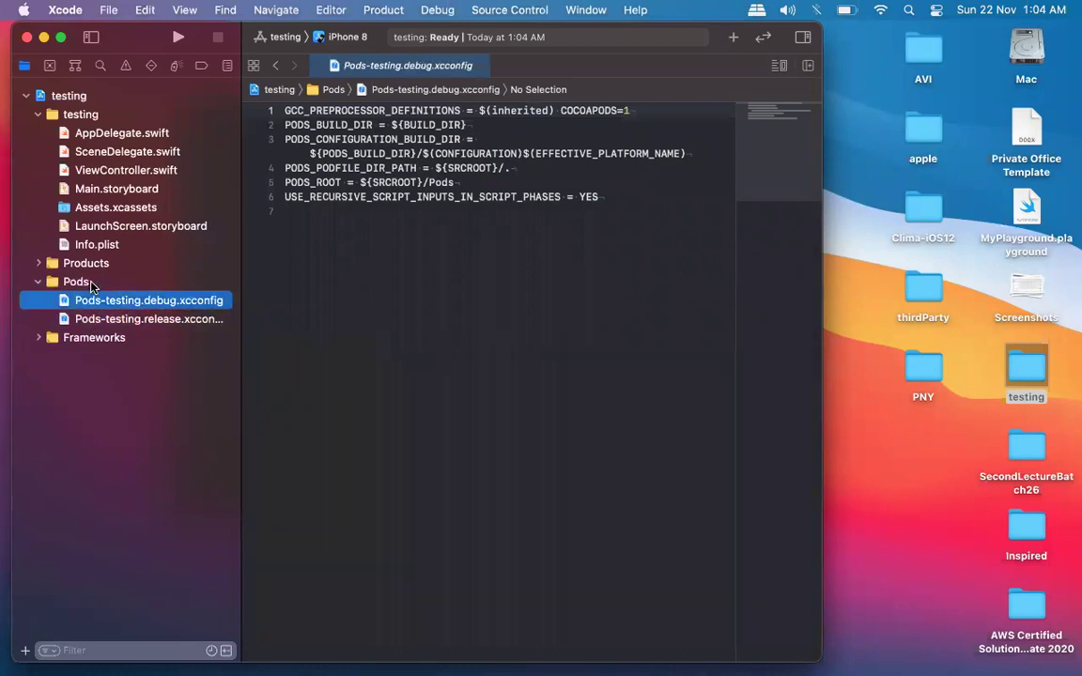
key("Up")
key("Left")
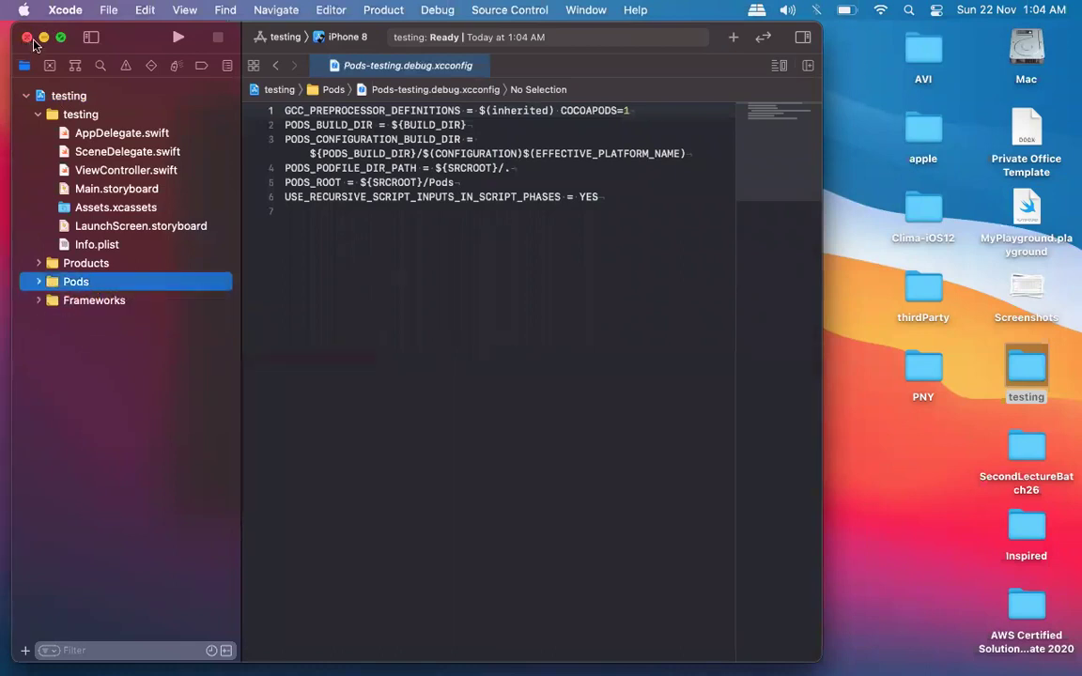
Swap the standalone testing project for testing.xcworkspace and close the Finder window.
left_click(27, 37)
double_click(391, 243)
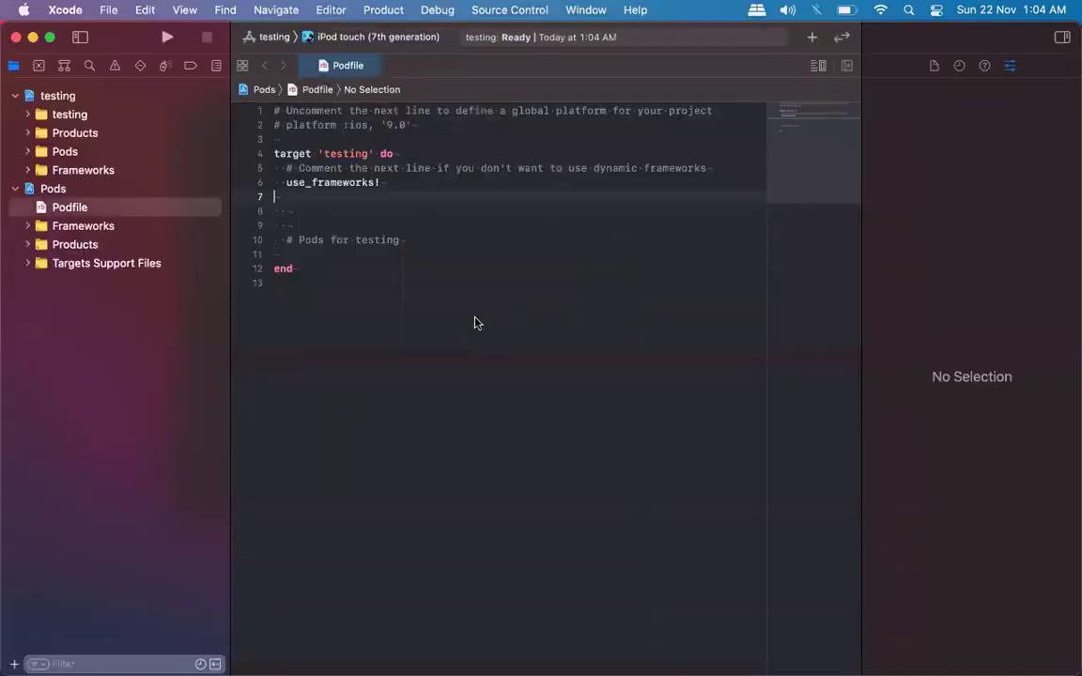
key("ctrl+Up")
left_click(201, 220)
left_click(188, 101)
mouse_move(490, 661)
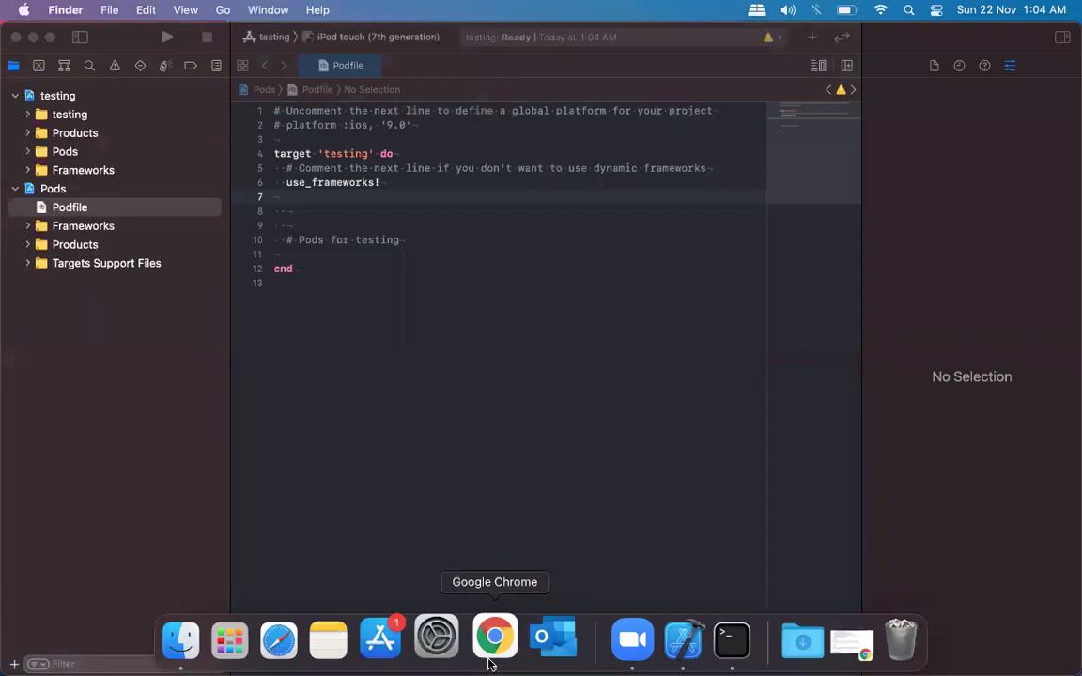
key("ctrl+Up")
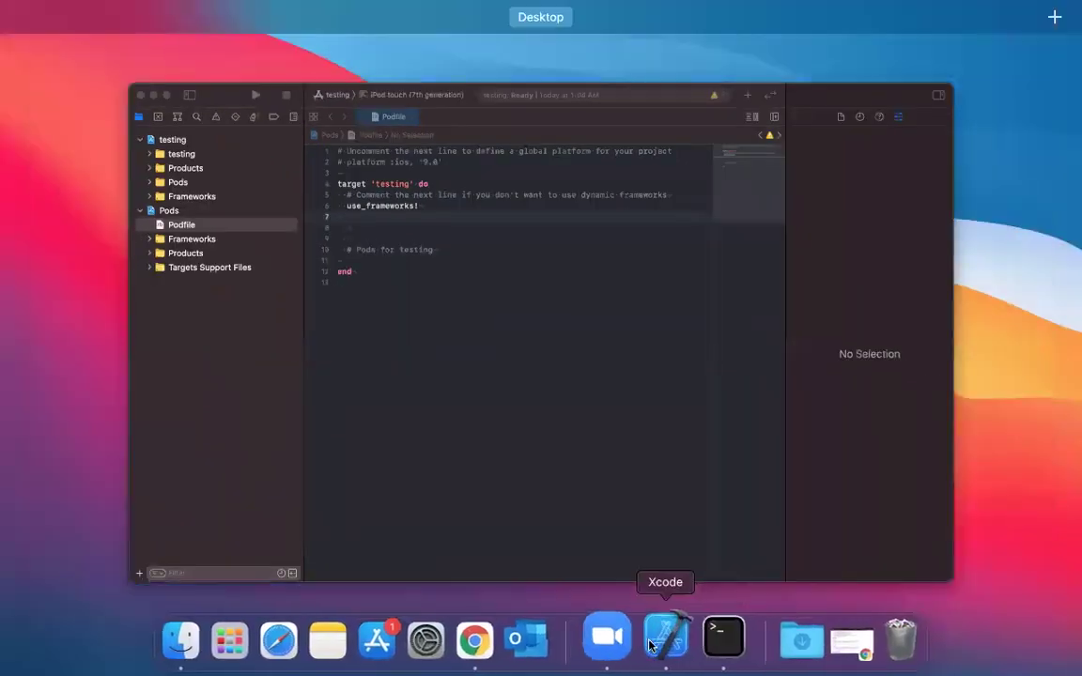
Switch to Chrome and glance at the Alamofire GitHub page, alamofire Google results and CocoaPods.org.
left_click(476, 643)
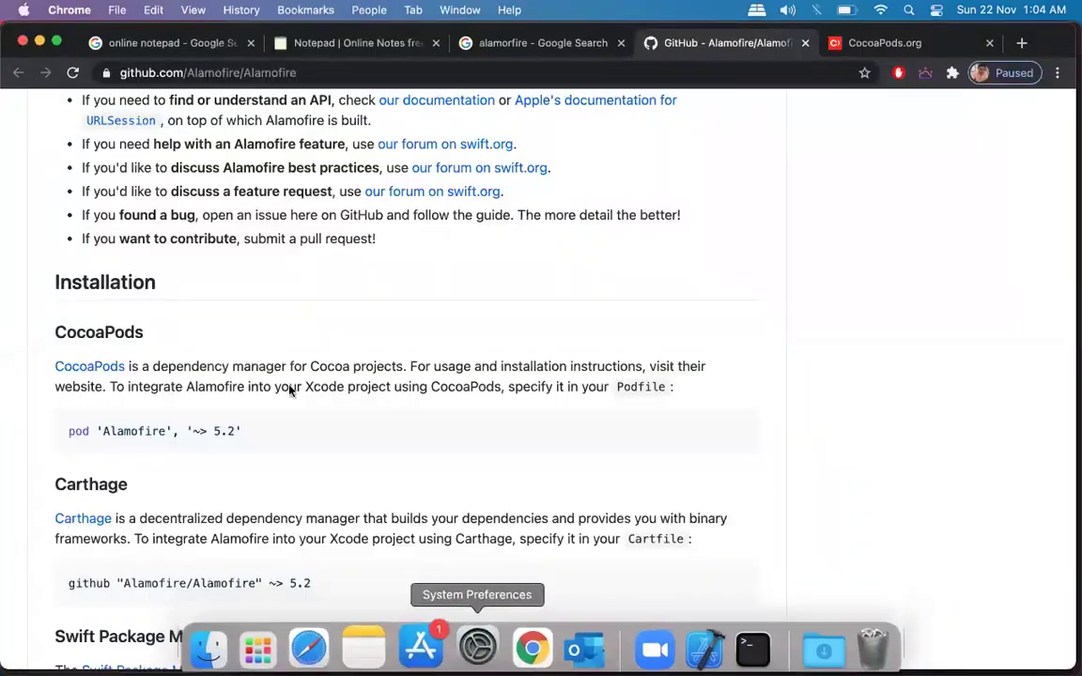
scroll(509, 295, "up", 10)
scroll(509, 295, "up", 10)
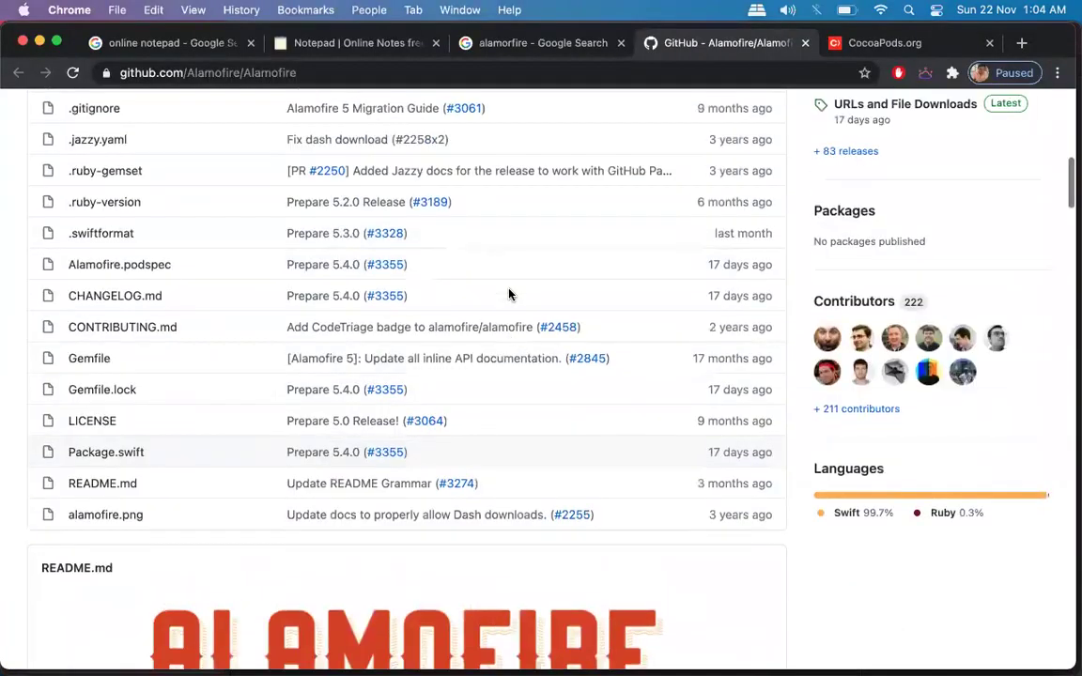
left_click(515, 38)
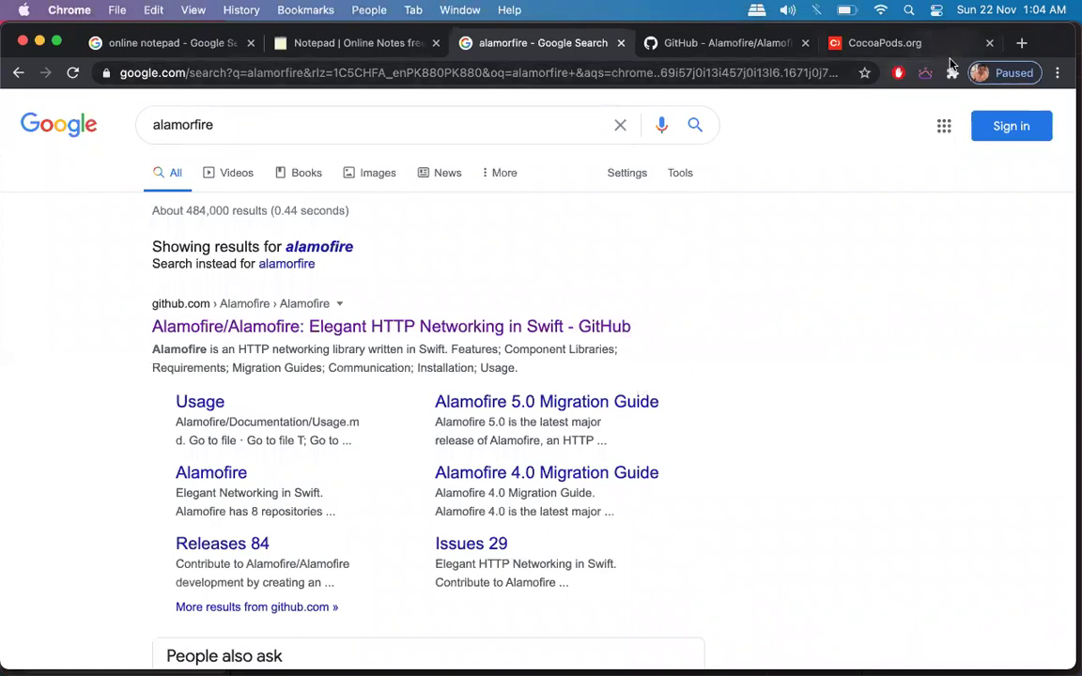
left_click(878, 44)
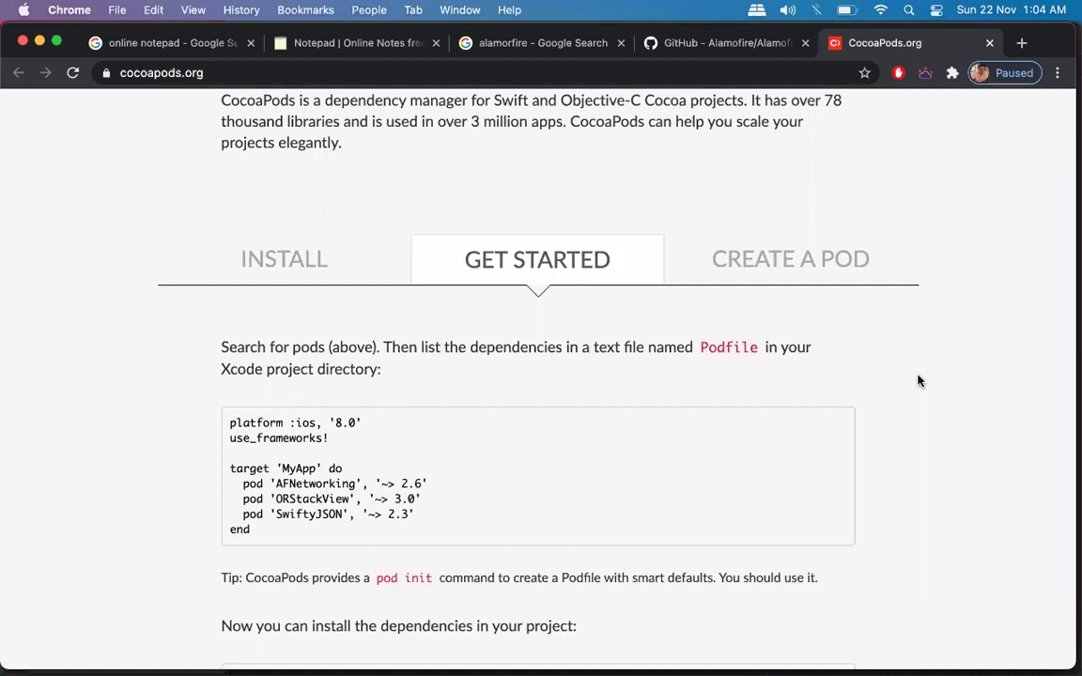
scroll(918, 379, "up", 10)
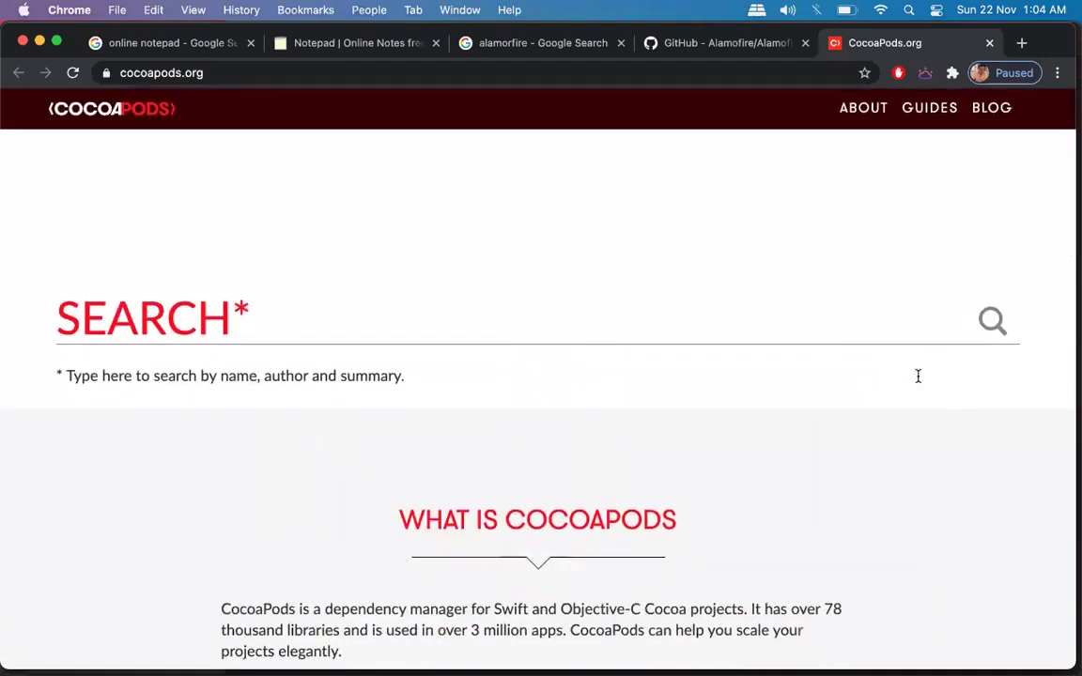
Return to the Alamofire GitHub README and scroll through its introduction and contents list.
left_click(665, 47)
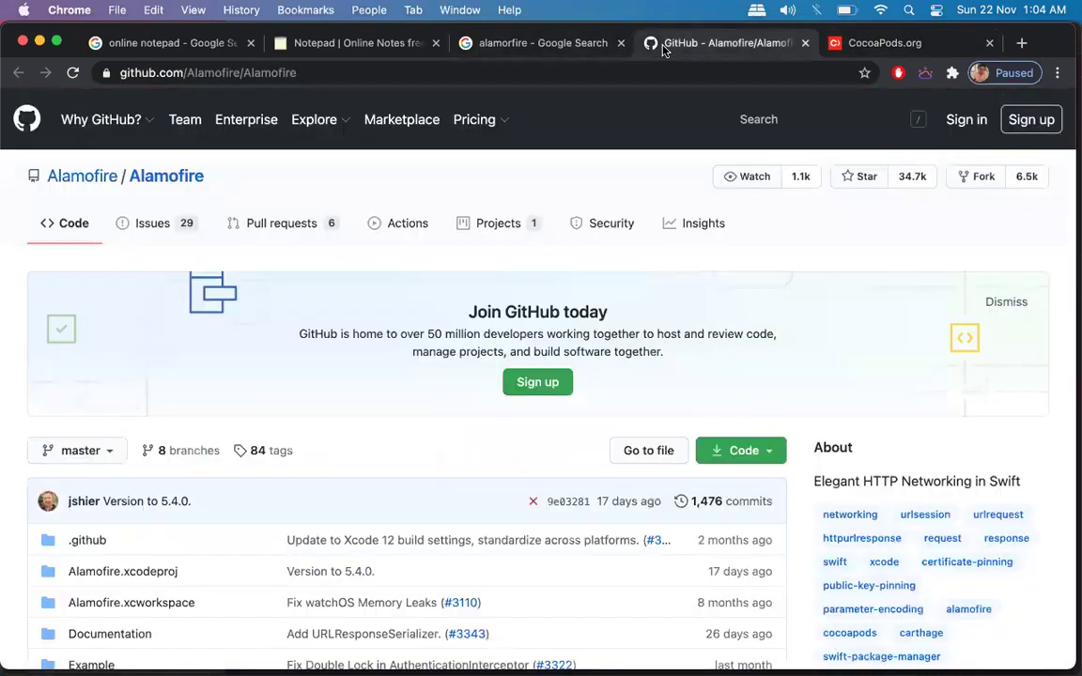
scroll(748, 350, "down", 12)
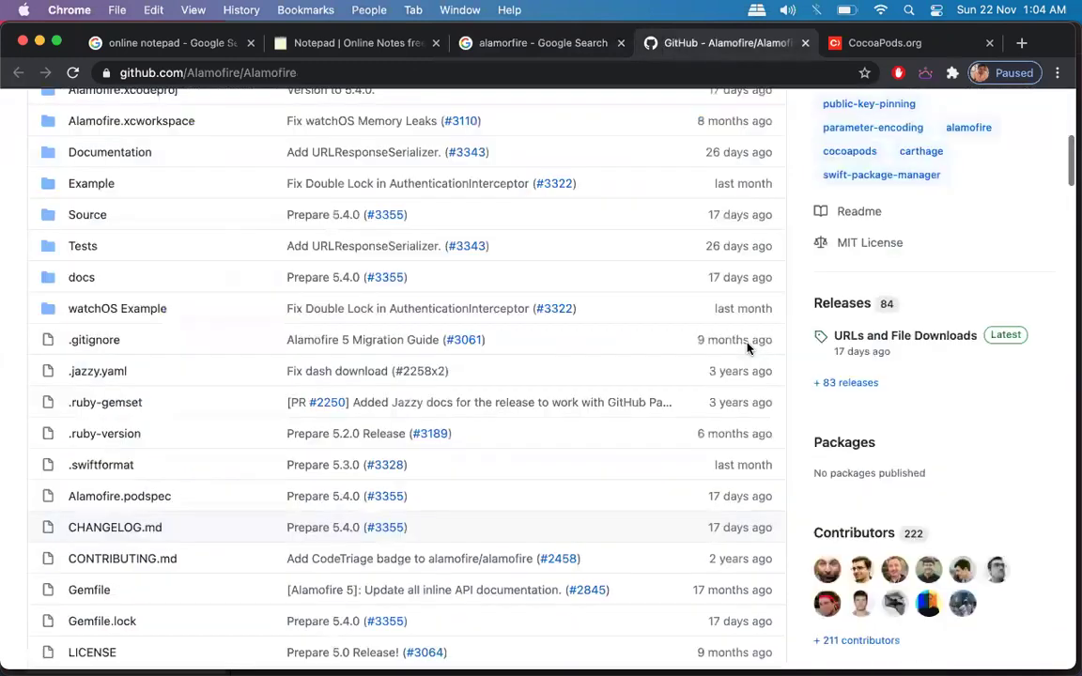
scroll(750, 351, "up", 4)
scroll(750, 350, "down", 3)
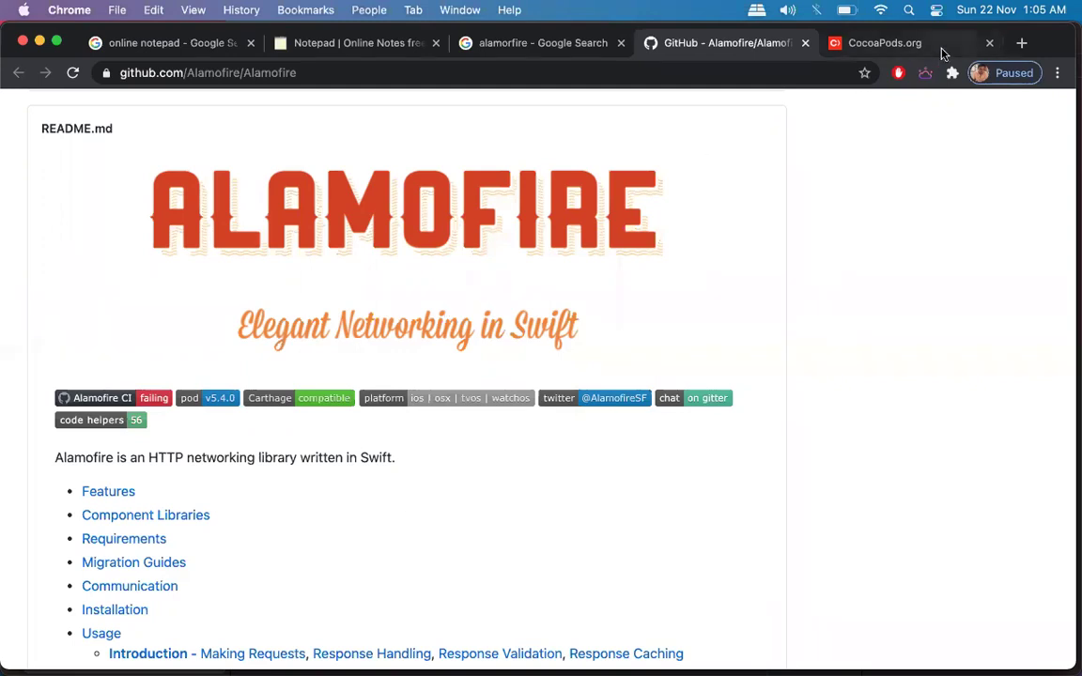
left_click(878, 43)
Search cocoapods.org for 'alamofire' and open the Alamofire 5.4.0 pod page.
left_click(309, 305)
type("alamo")
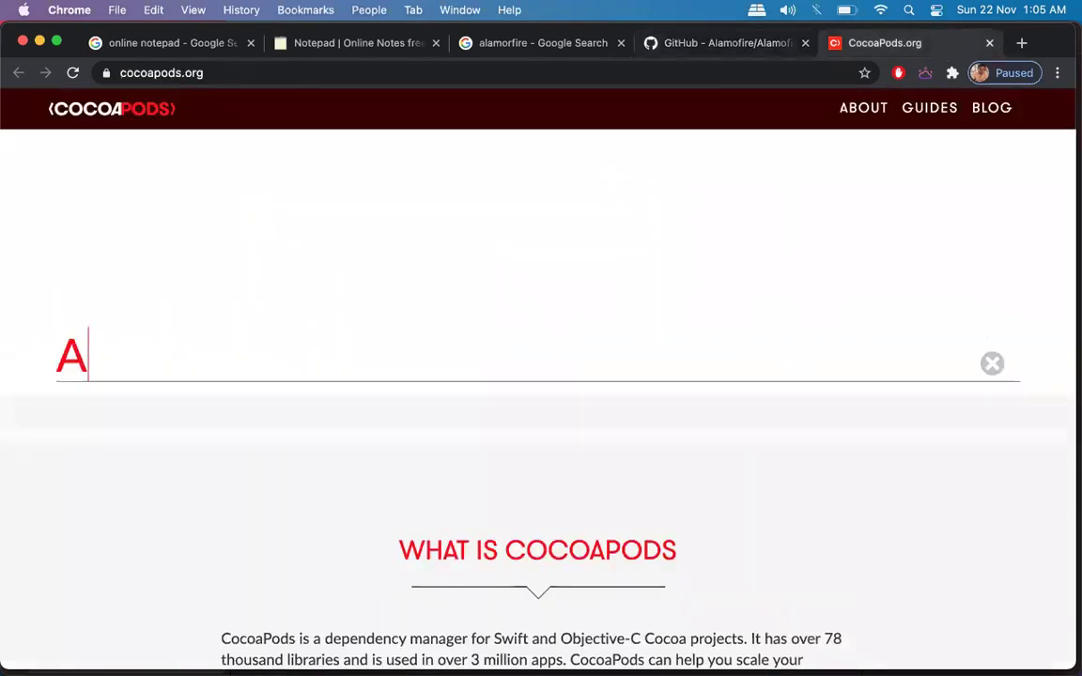
type("fire")
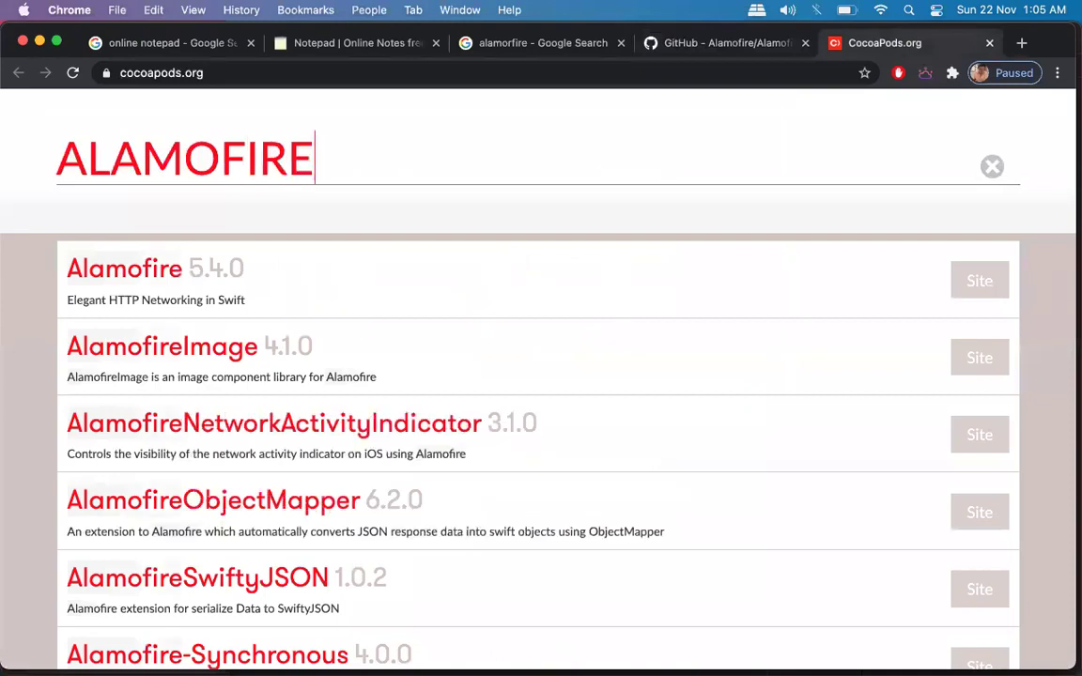
scroll(420, 449, "down", 6)
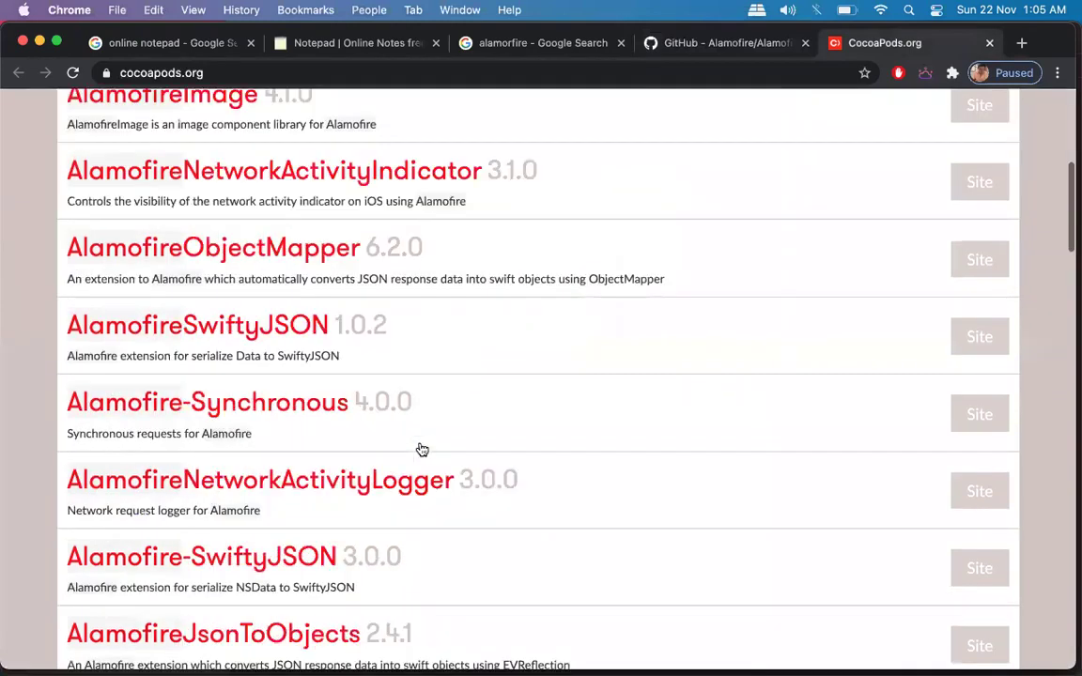
scroll(422, 450, "down", 3)
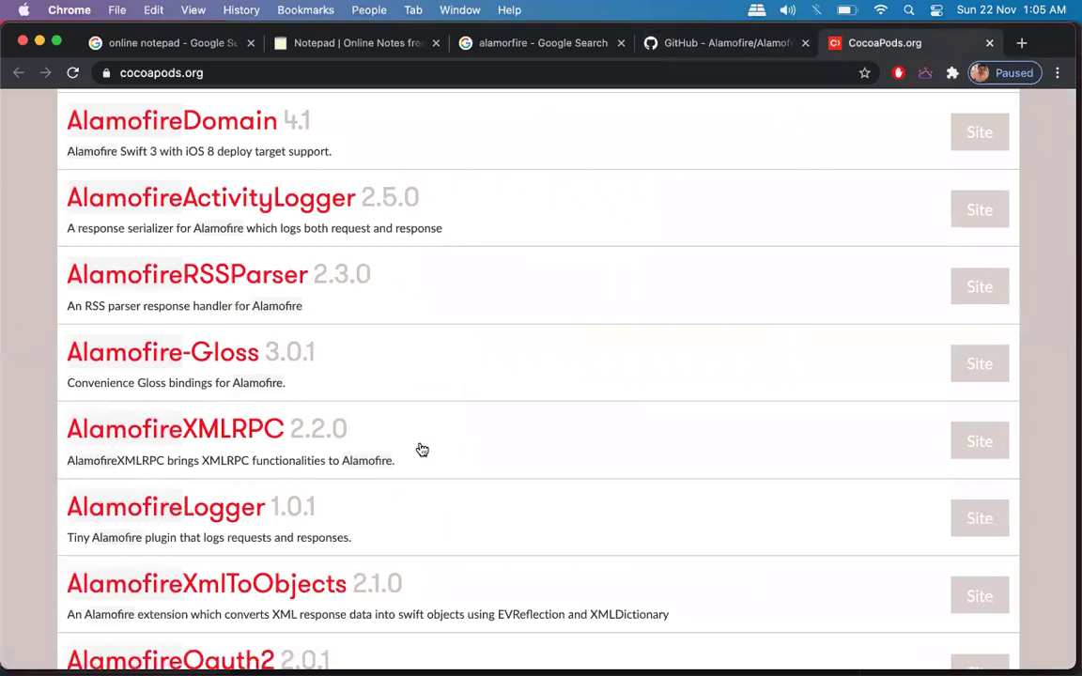
scroll(422, 450, "up", 10)
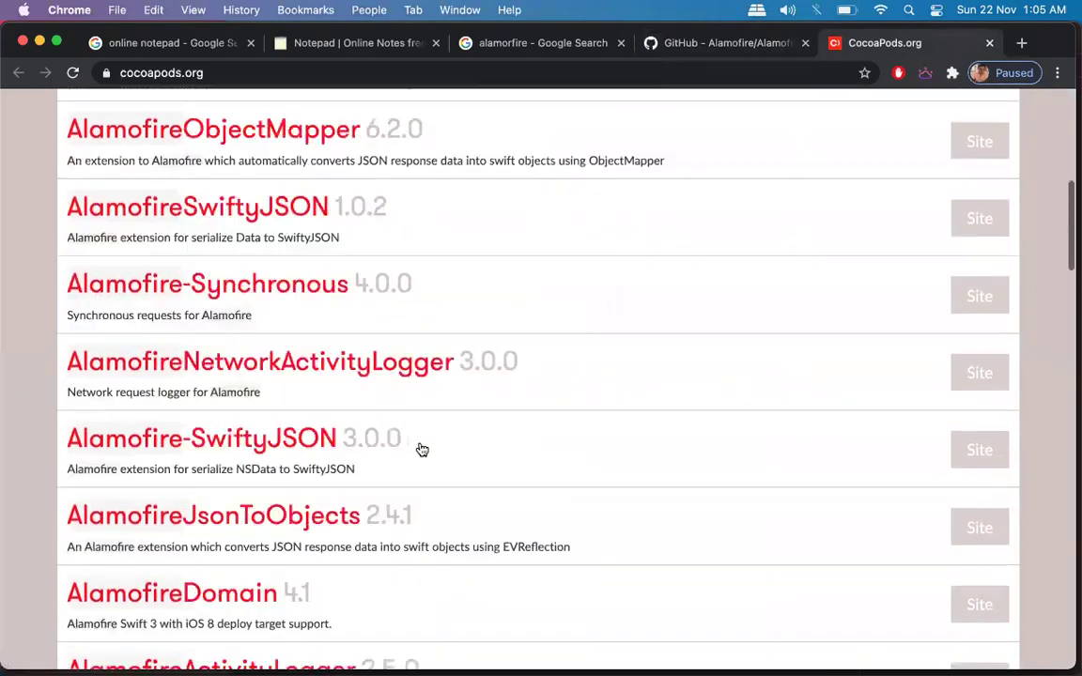
left_click(150, 480)
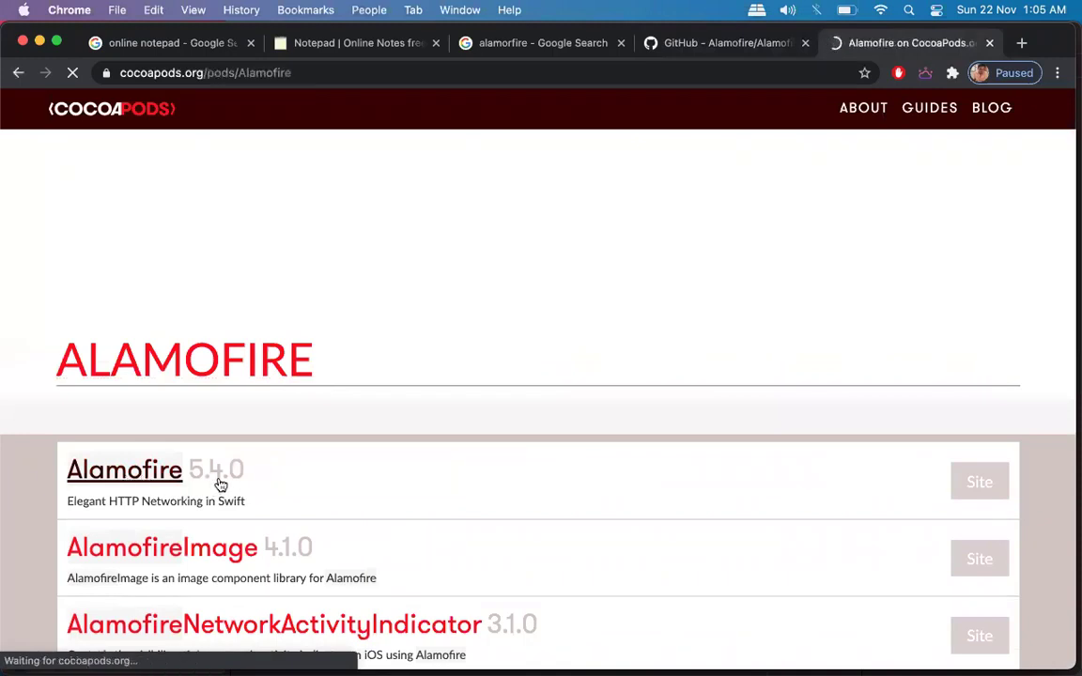
Switch between the Alamofire GitHub README and its CocoaPods page, scrolling down the README.
scroll(763, 336, "down", 10)
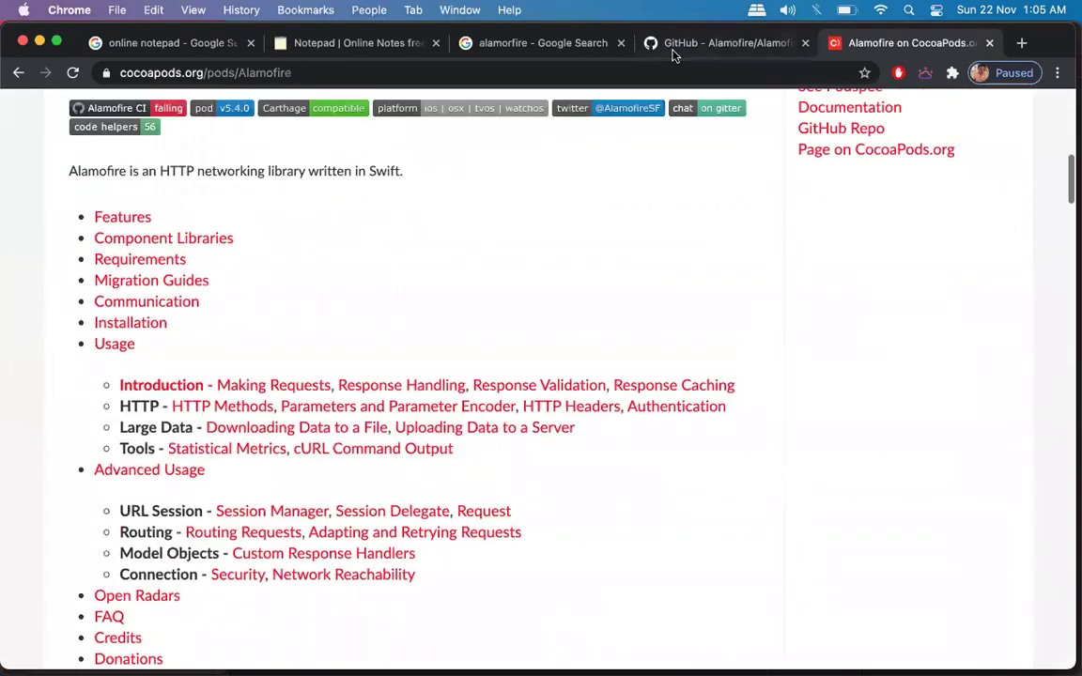
left_click(674, 47)
scroll(399, 324, "down", 4)
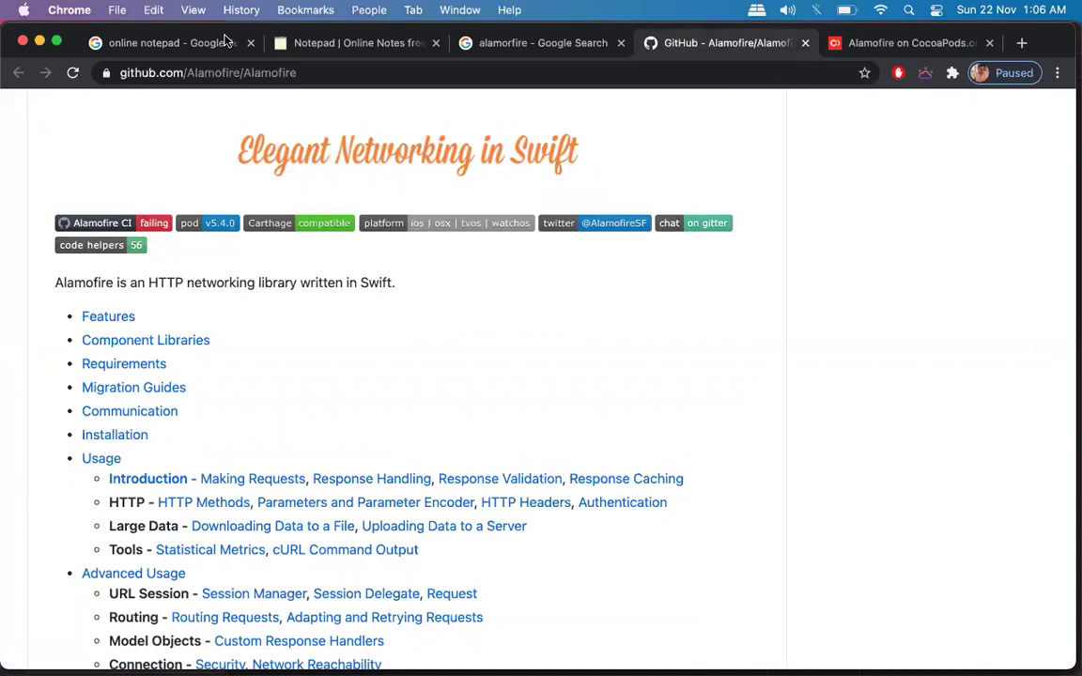
left_click(921, 45)
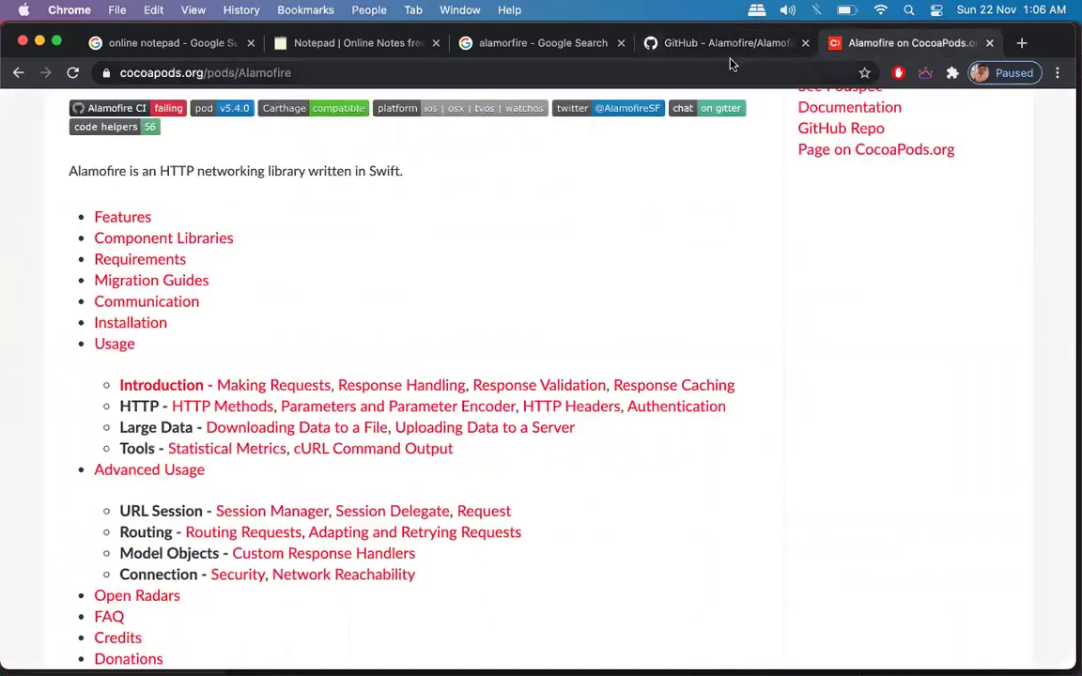
left_click(731, 51)
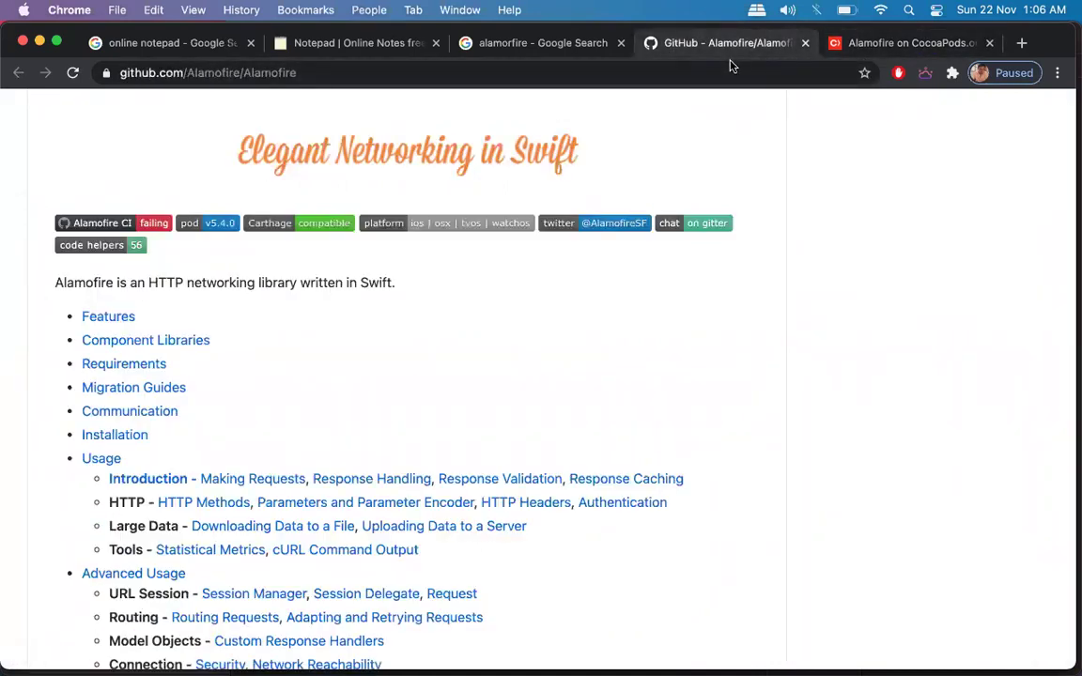
scroll(225, 282, "down", 1)
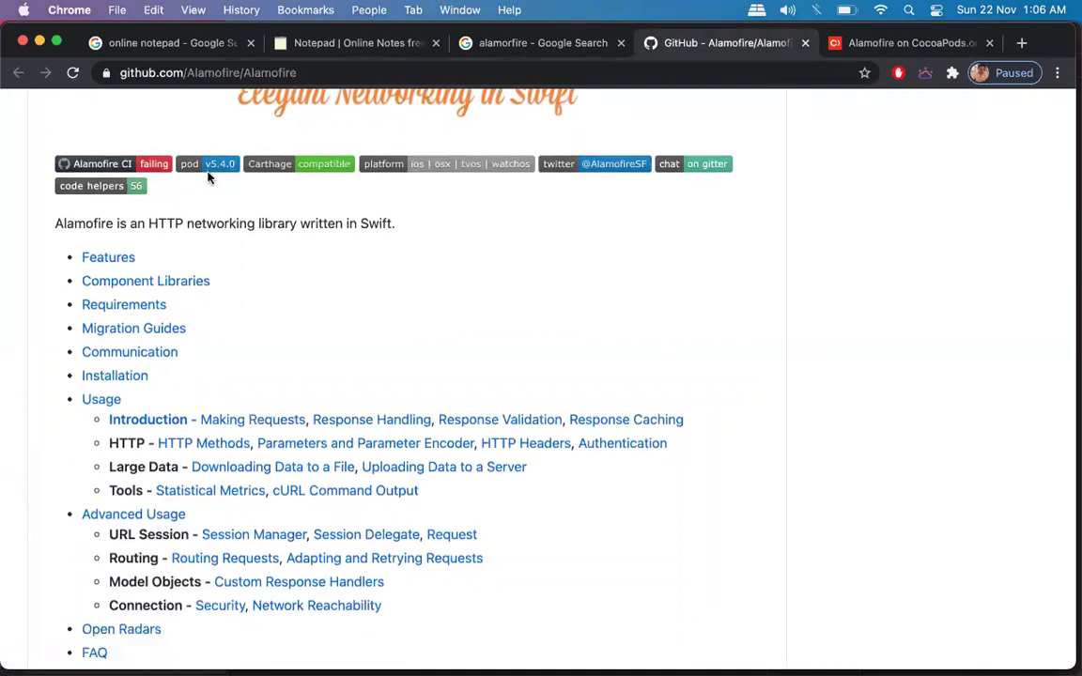
left_click(850, 44)
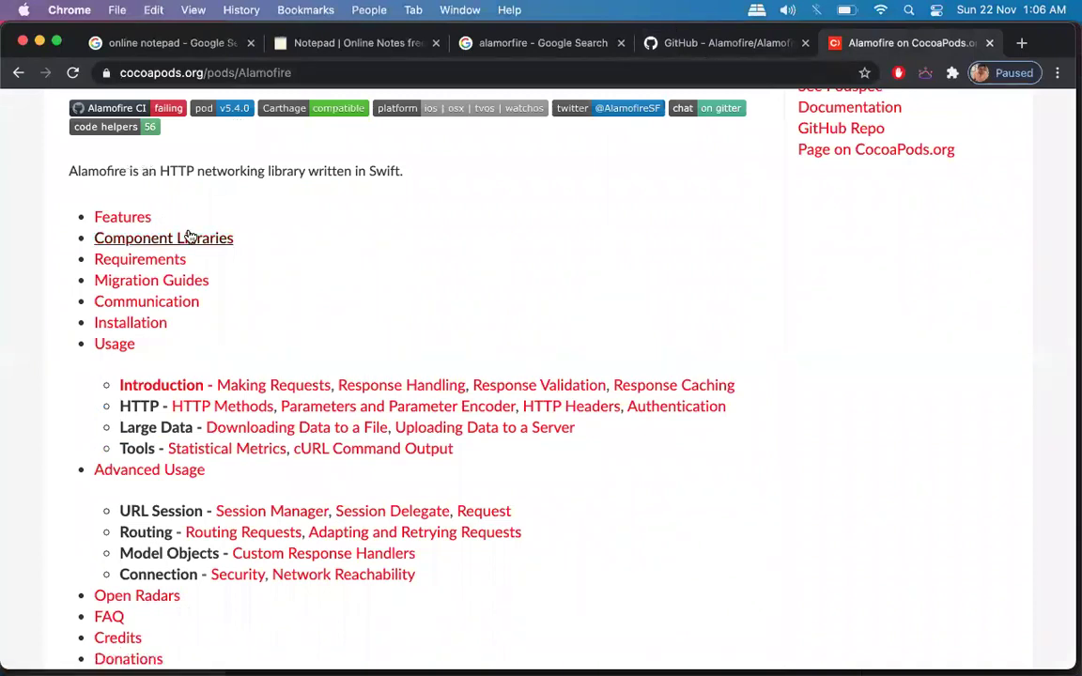
left_click(766, 43)
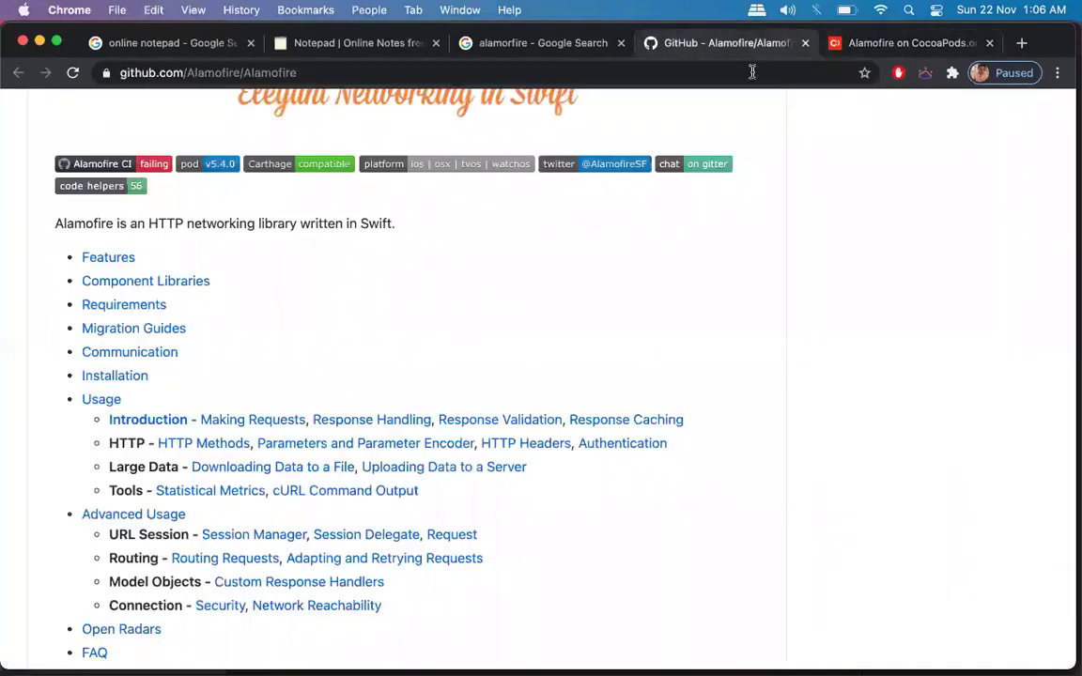
Keep comparing both pages, then scroll the README to Requirements: iOS 10.0+, Xcode 11+, Swift 5.1+.
scroll(306, 348, "down", 2)
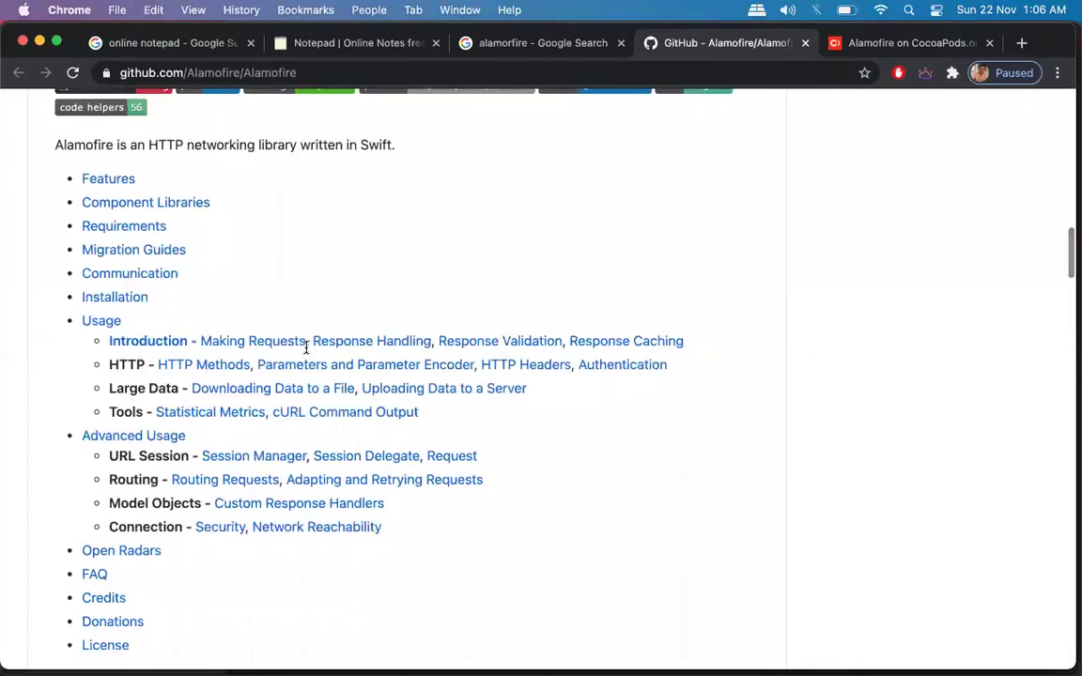
key("ctrl+Tab")
scroll(594, 346, "down", 4)
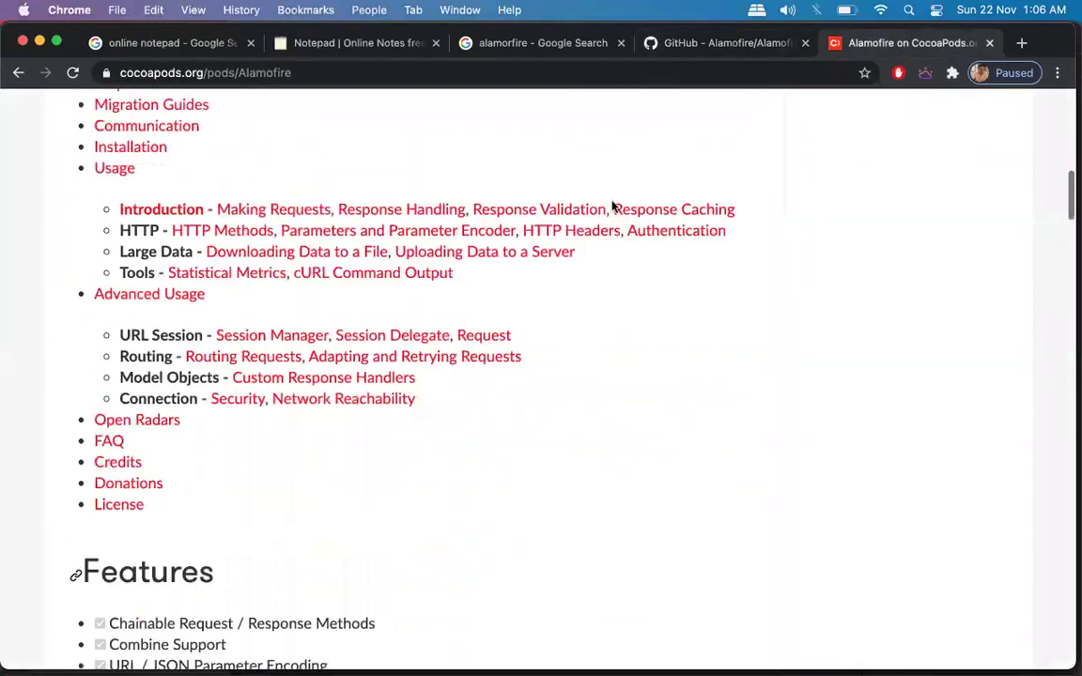
left_click(714, 44)
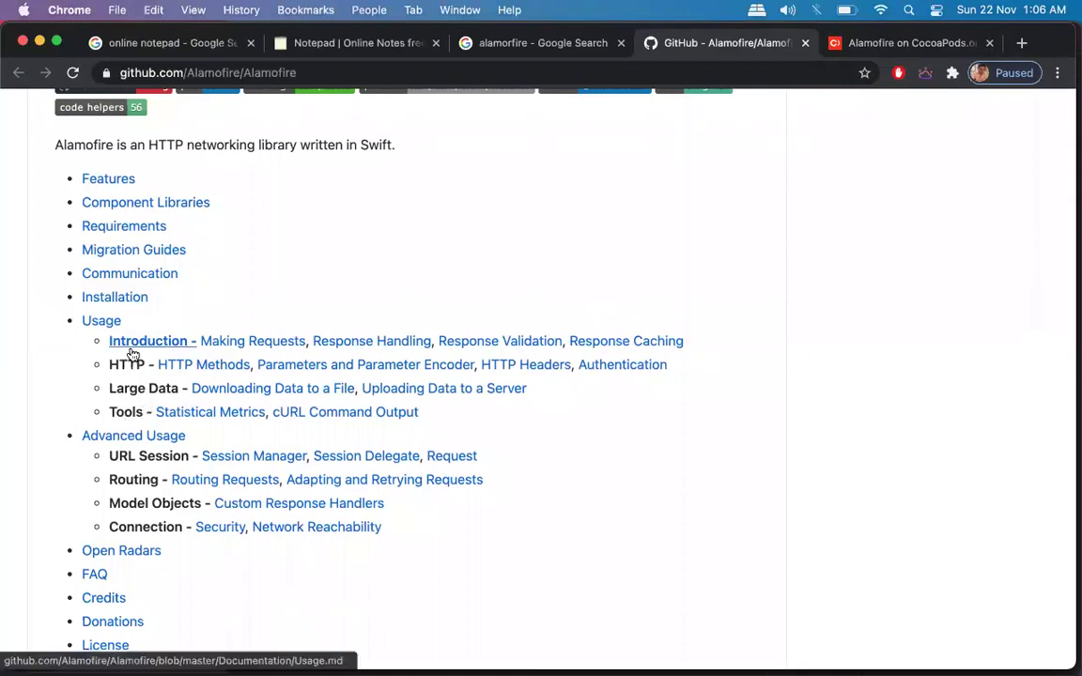
left_click(911, 43)
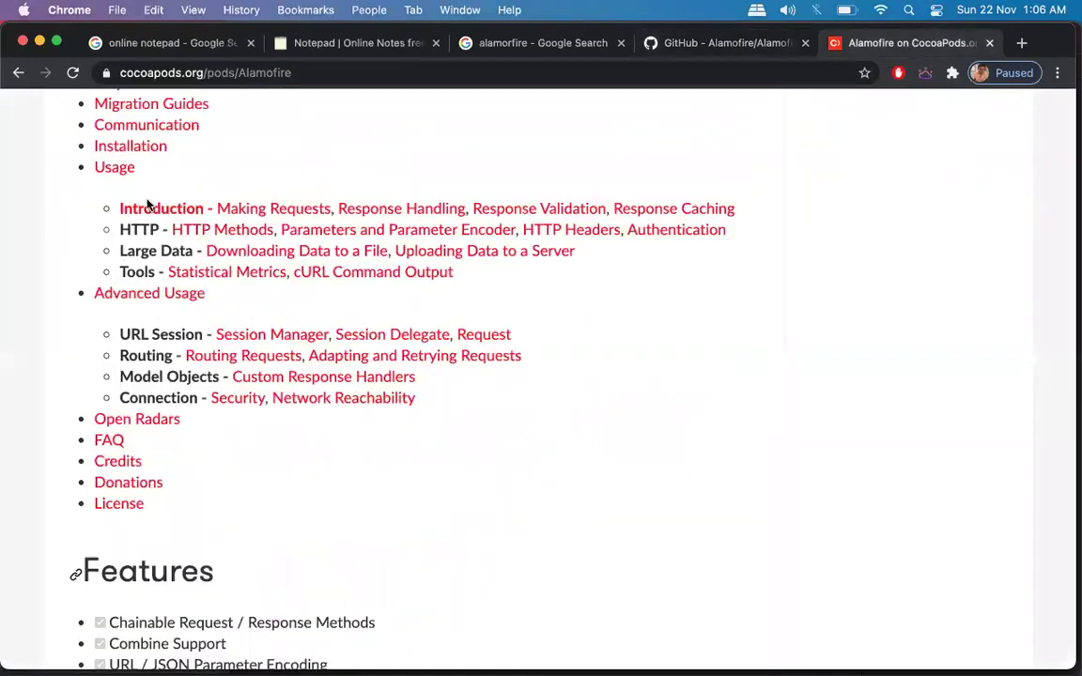
left_click(734, 56)
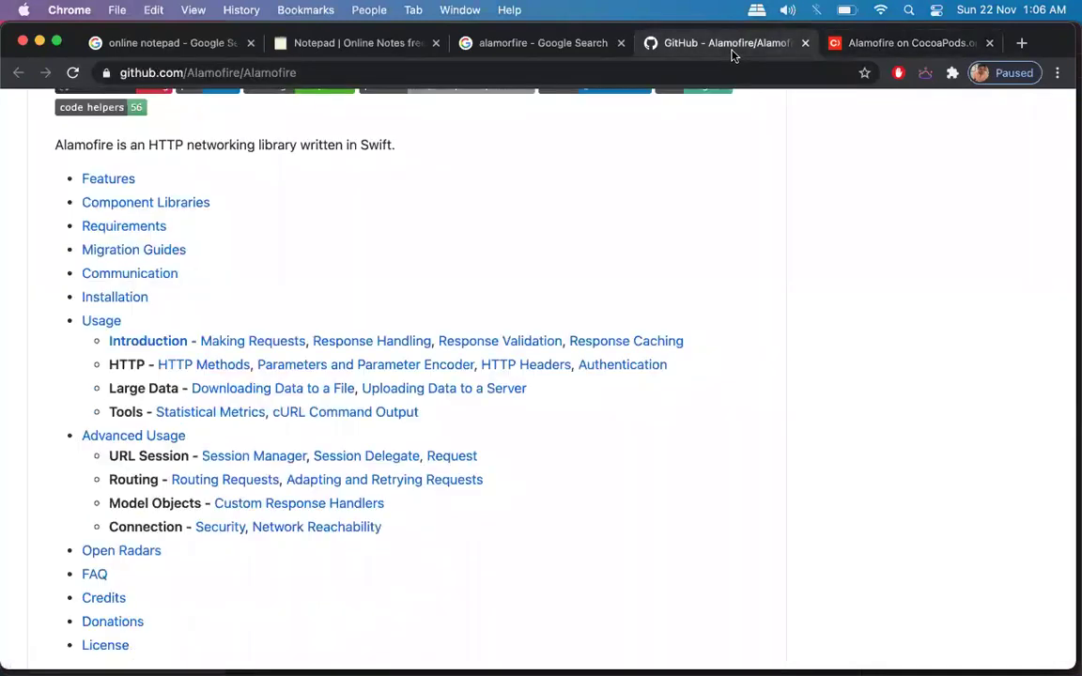
scroll(660, 386, "down", 10)
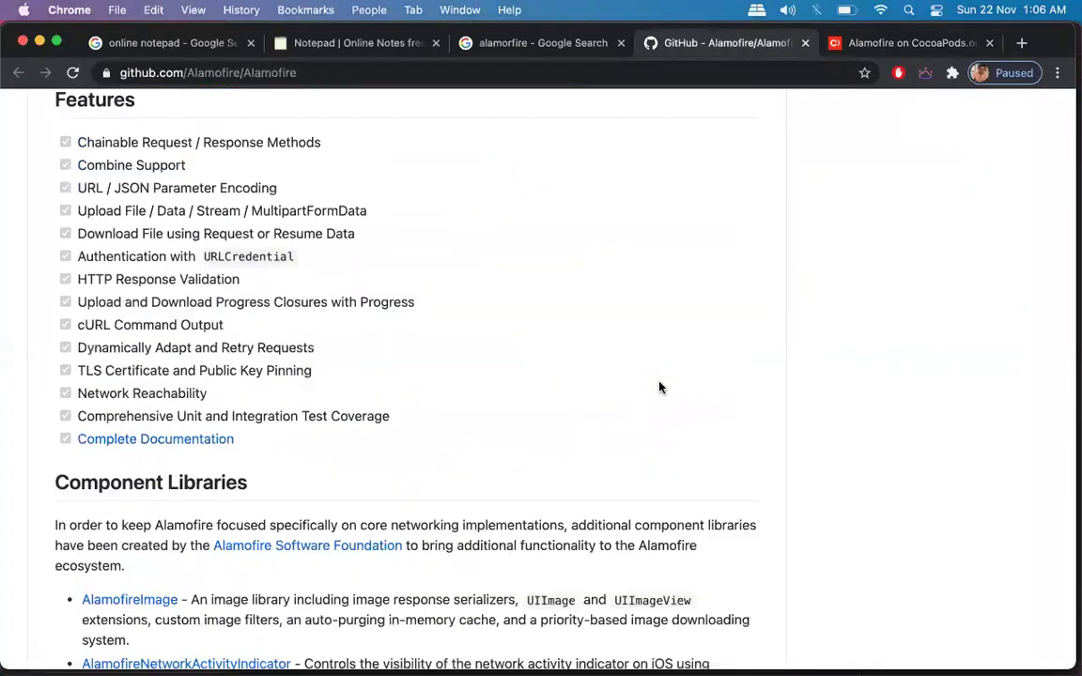
scroll(448, 407, "up", 2)
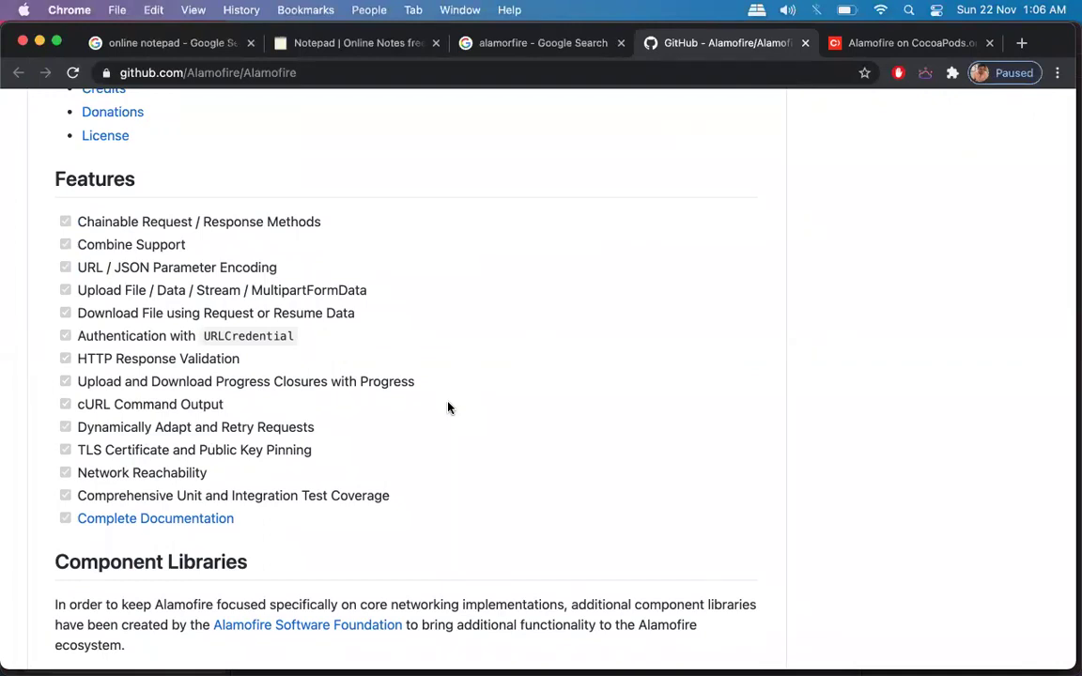
scroll(448, 407, "down", 10)
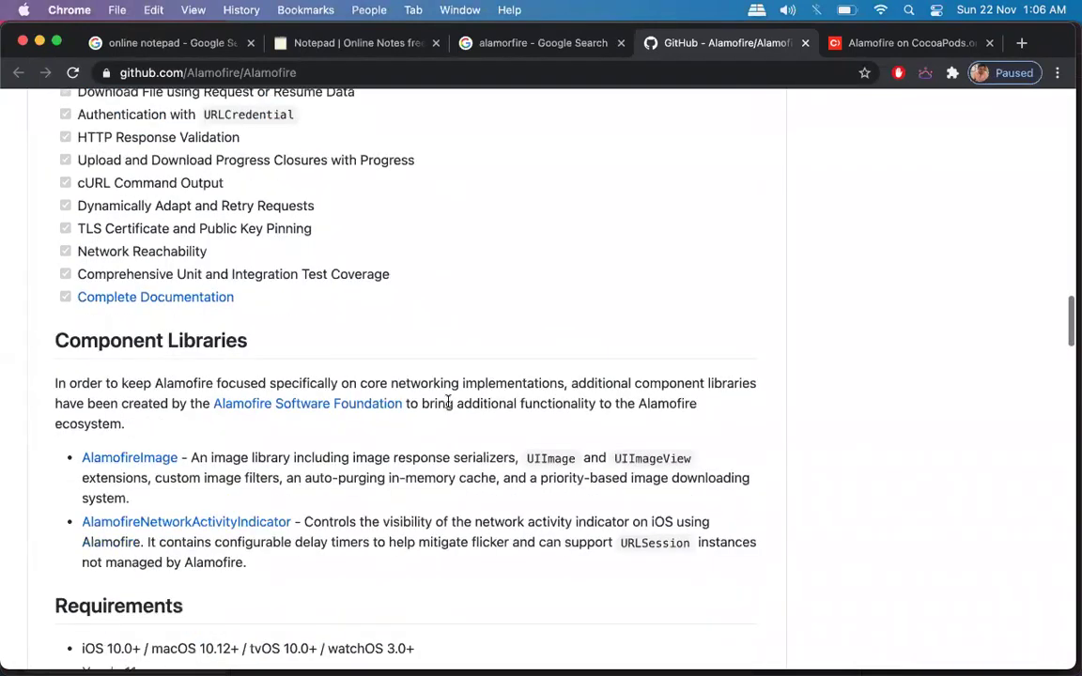
Scroll the CocoaPods Alamofire page to Requirements and select the iOS 10.0 minimum.
left_click(884, 43)
scroll(477, 311, "down", 12)
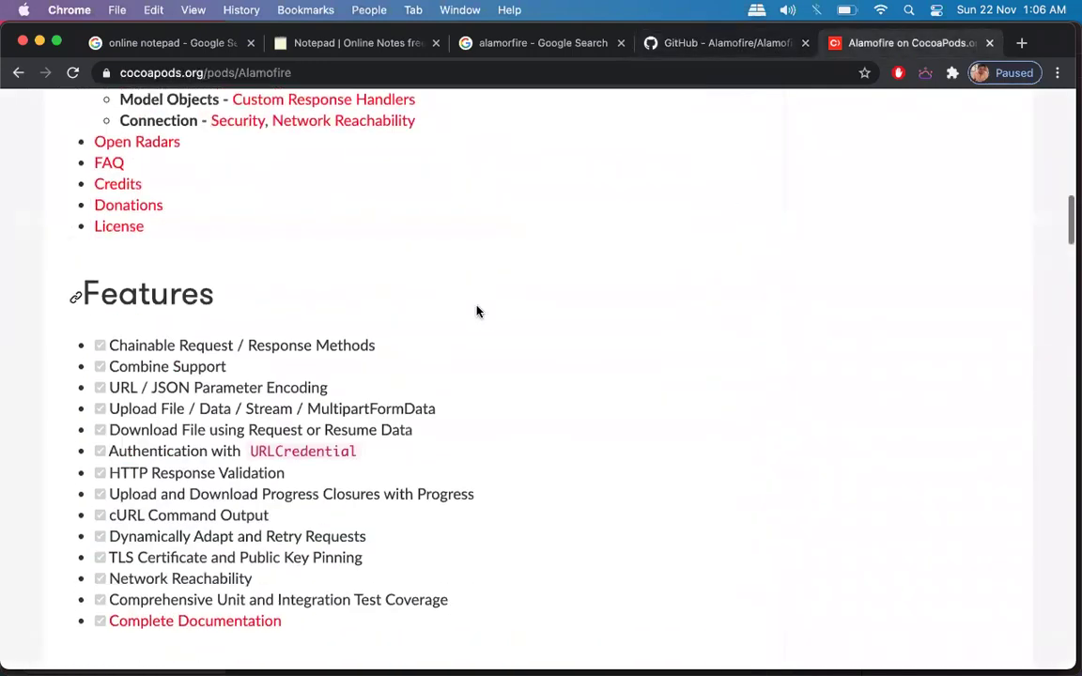
scroll(452, 312, "down", 2)
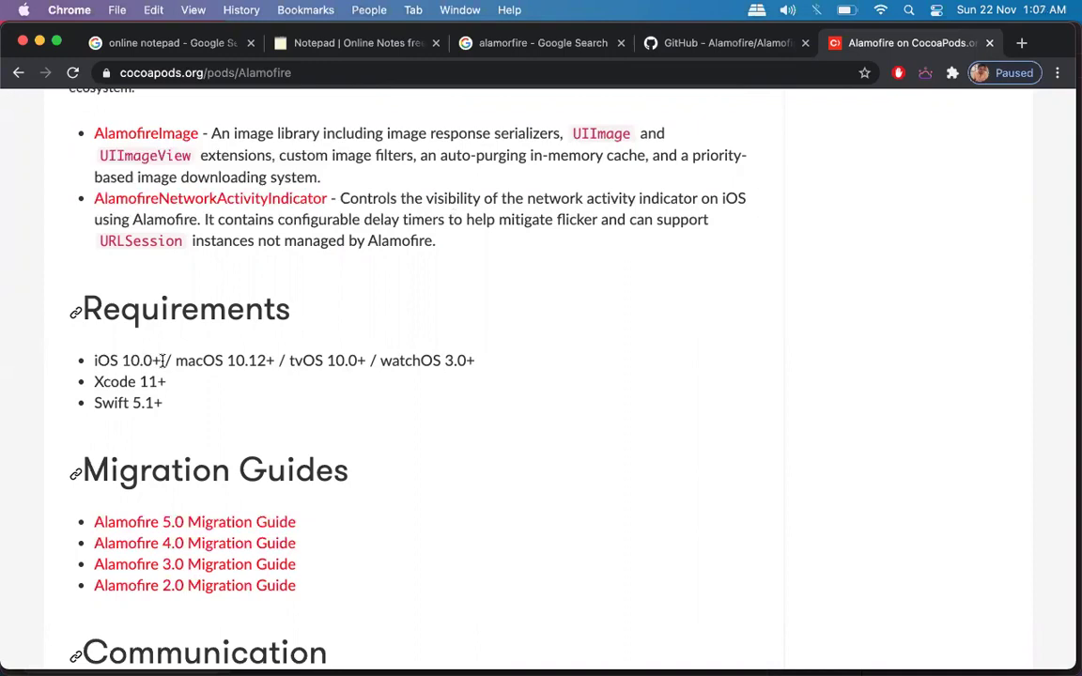
scroll(161, 360, "up", 10)
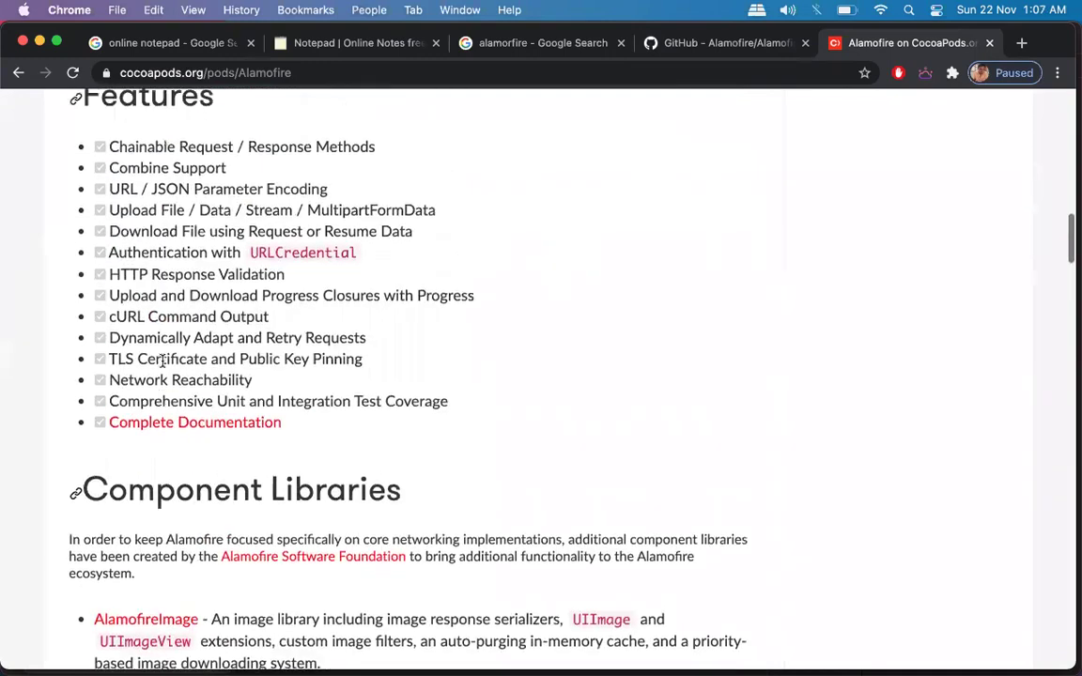
scroll(163, 361, "up", 4)
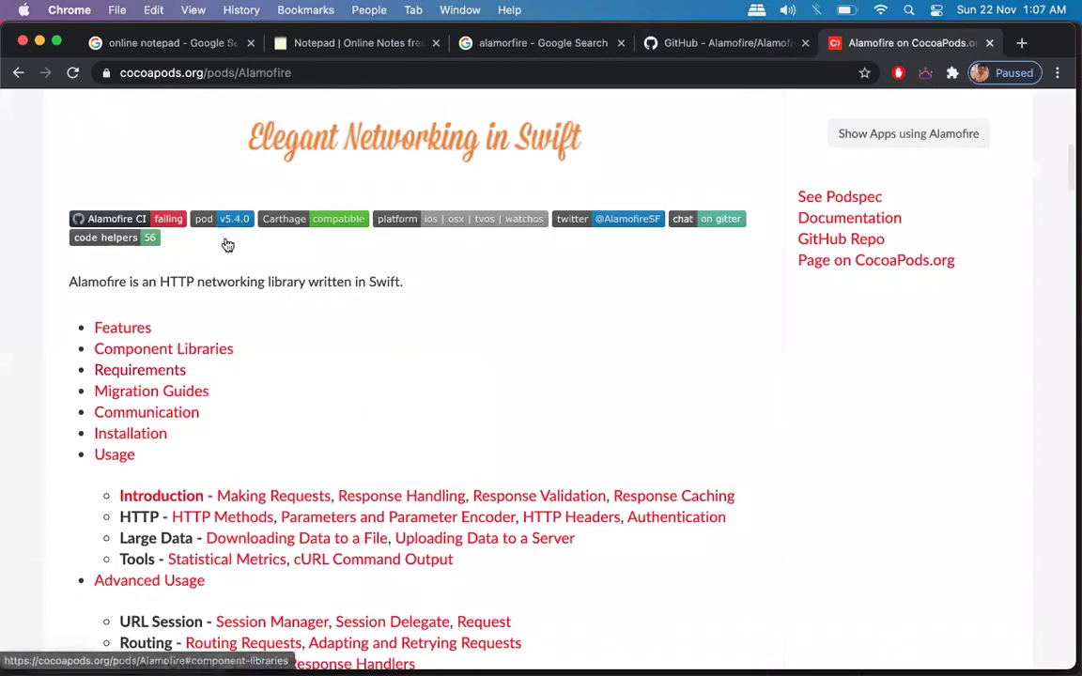
scroll(346, 370, "down", 15)
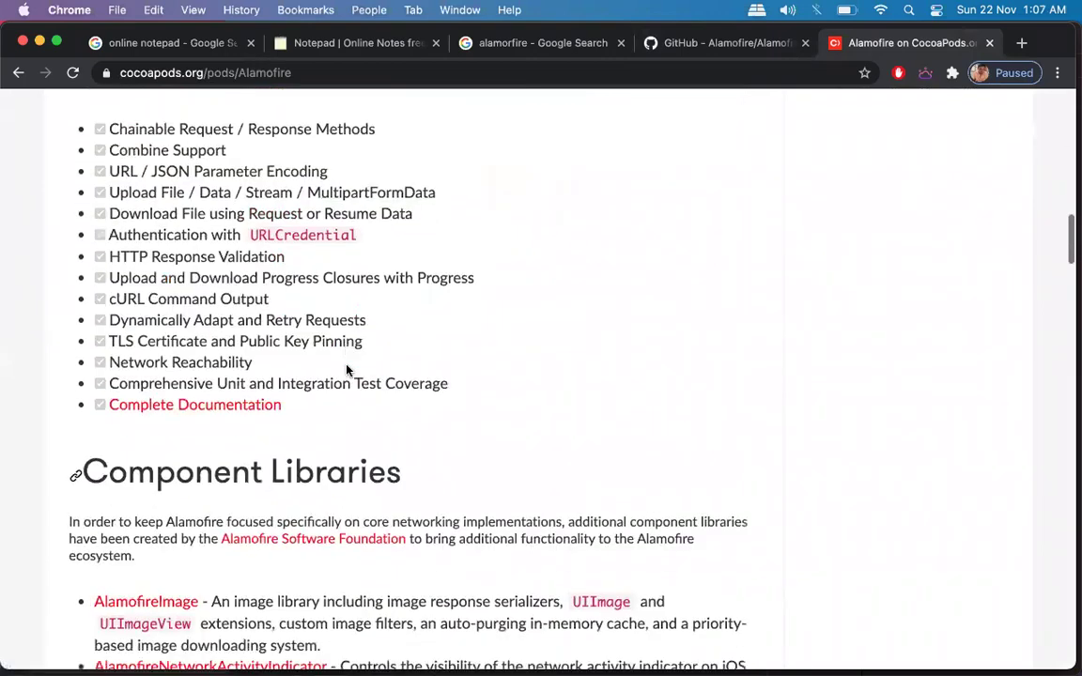
scroll(346, 368, "down", 5)
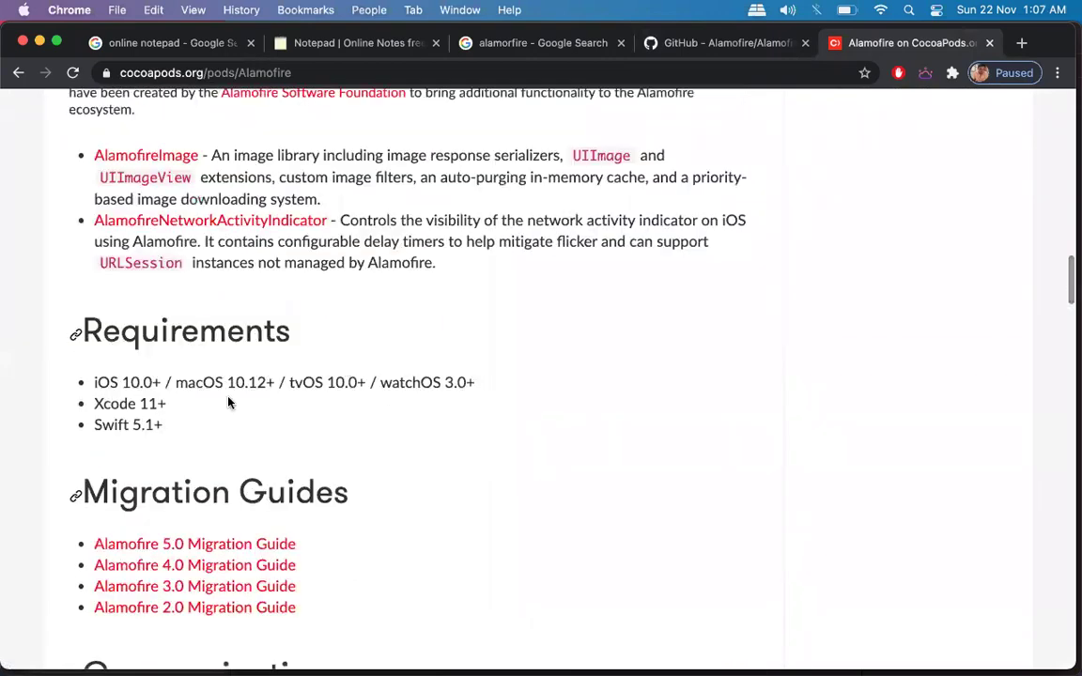
double_click(129, 383)
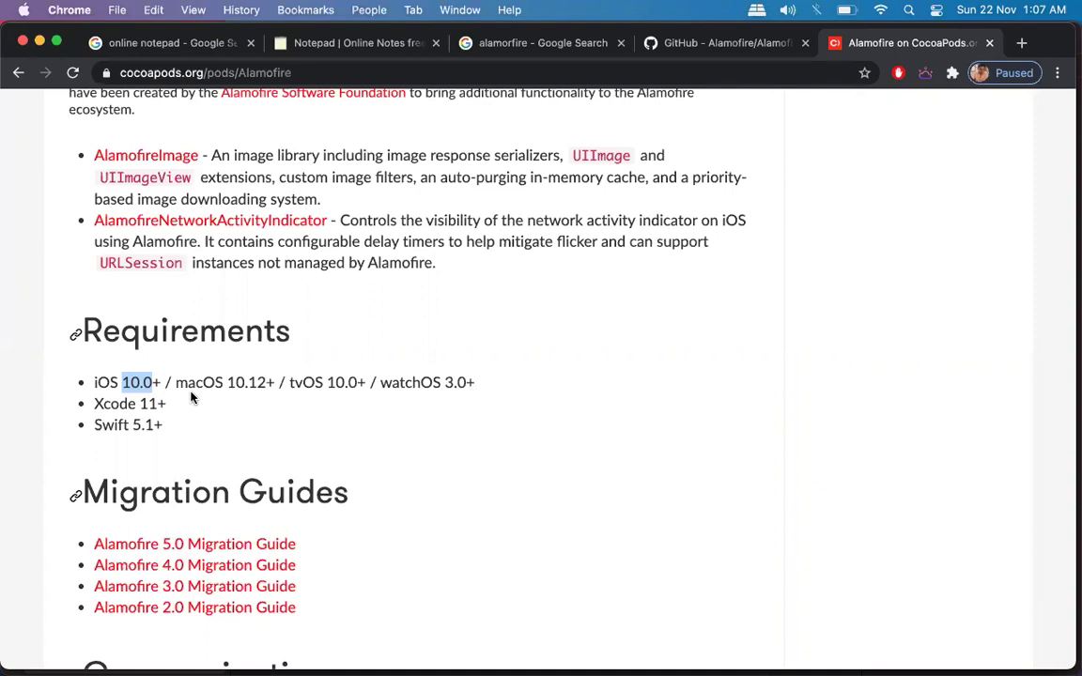
Highlight Alamofire's requirements: iOS 10.0, macOS 10.12, tvOS 10.0, watchOS 3.0, Xcode 11, Swift 5.1+.
double_click(106, 381)
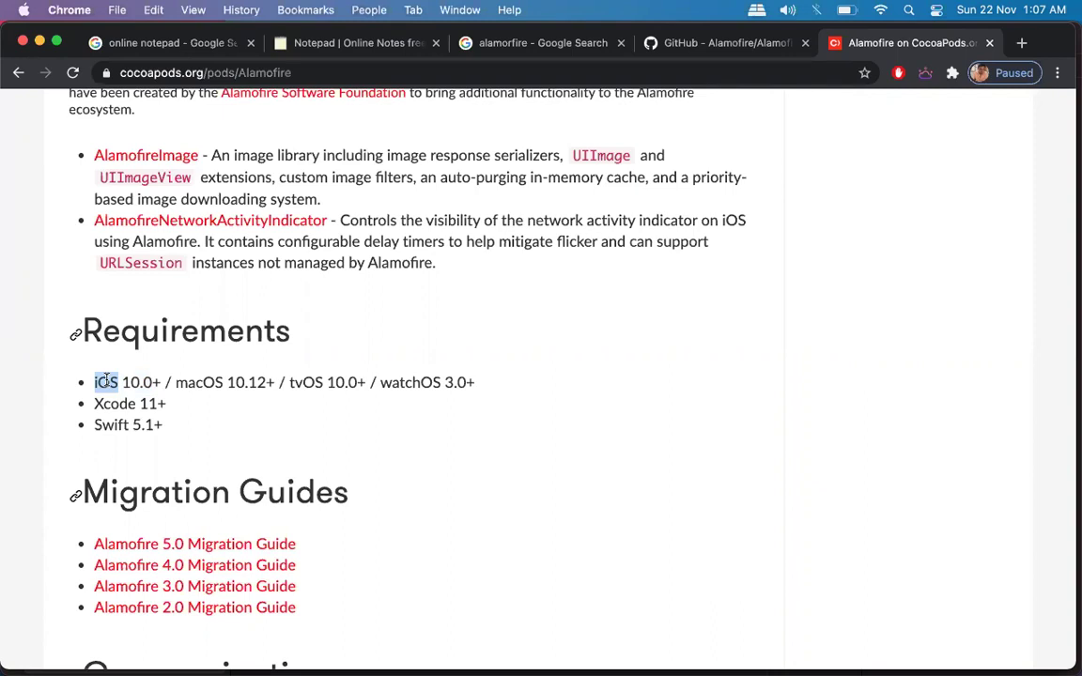
double_click(259, 383)
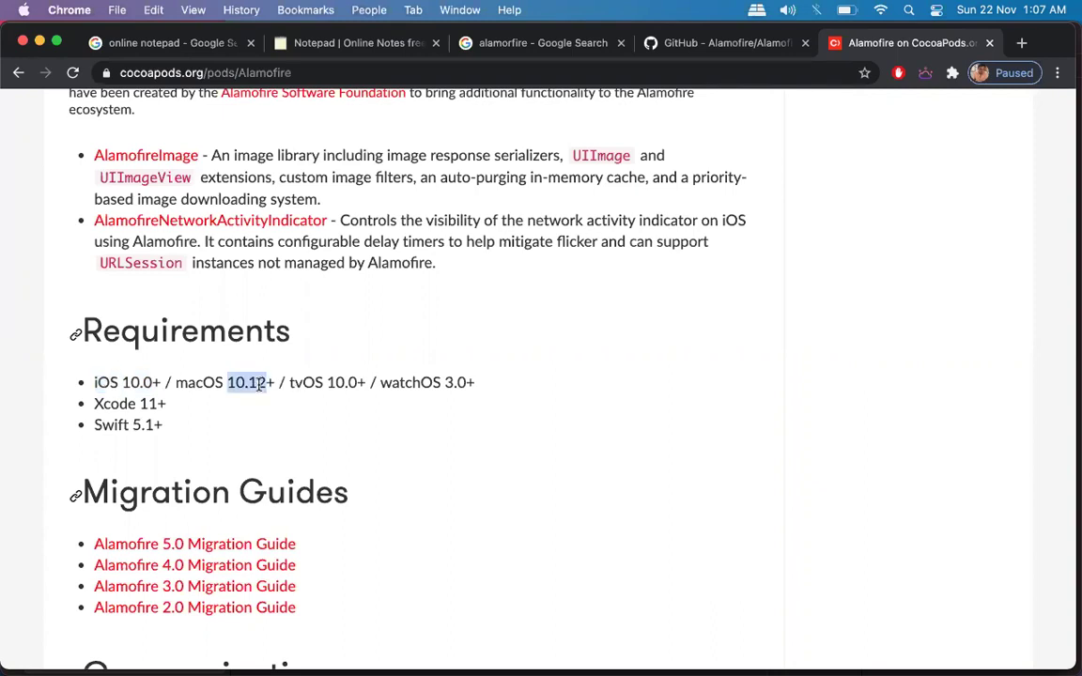
left_click(358, 383)
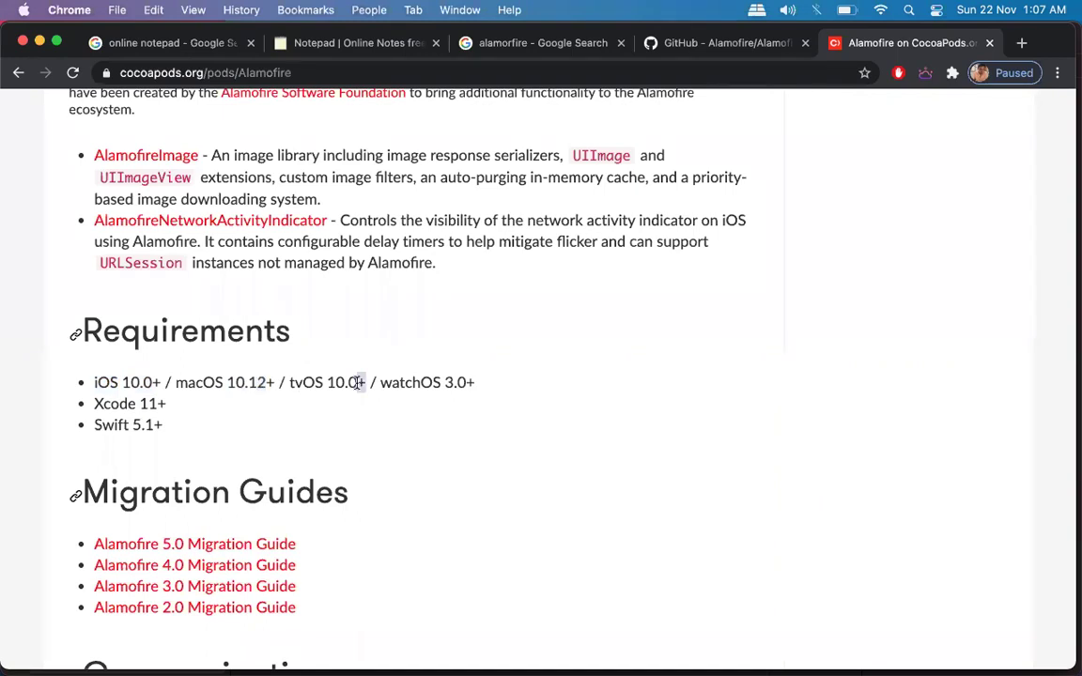
double_click(459, 382)
left_click_drag(493, 385, 177, 382)
double_click(233, 393)
double_click(338, 383)
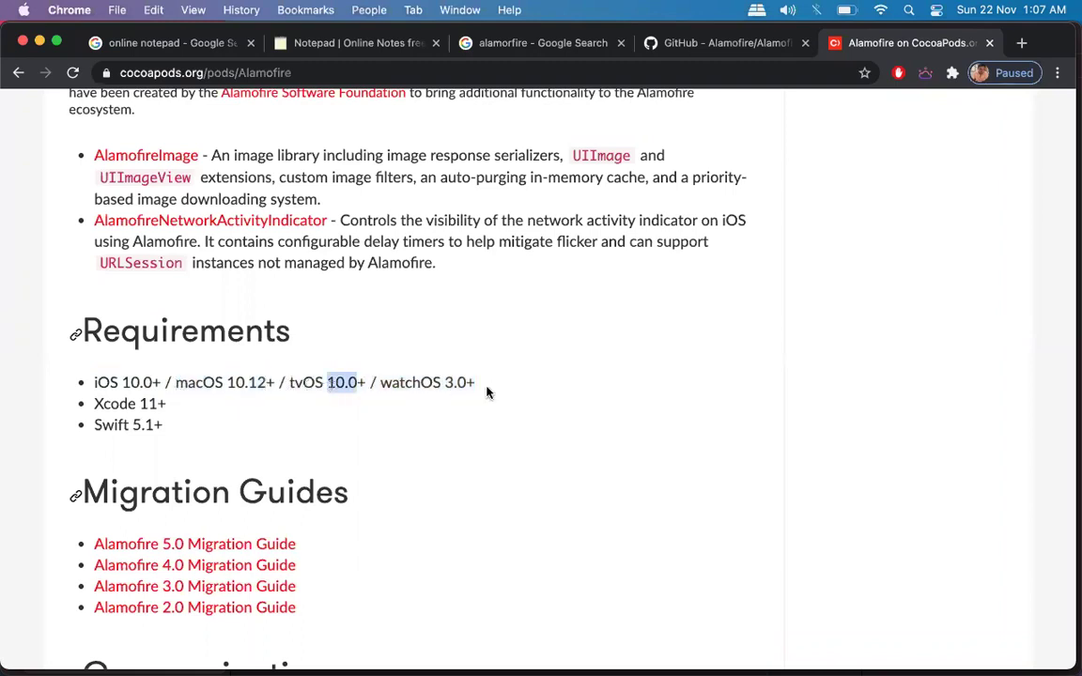
double_click(458, 382)
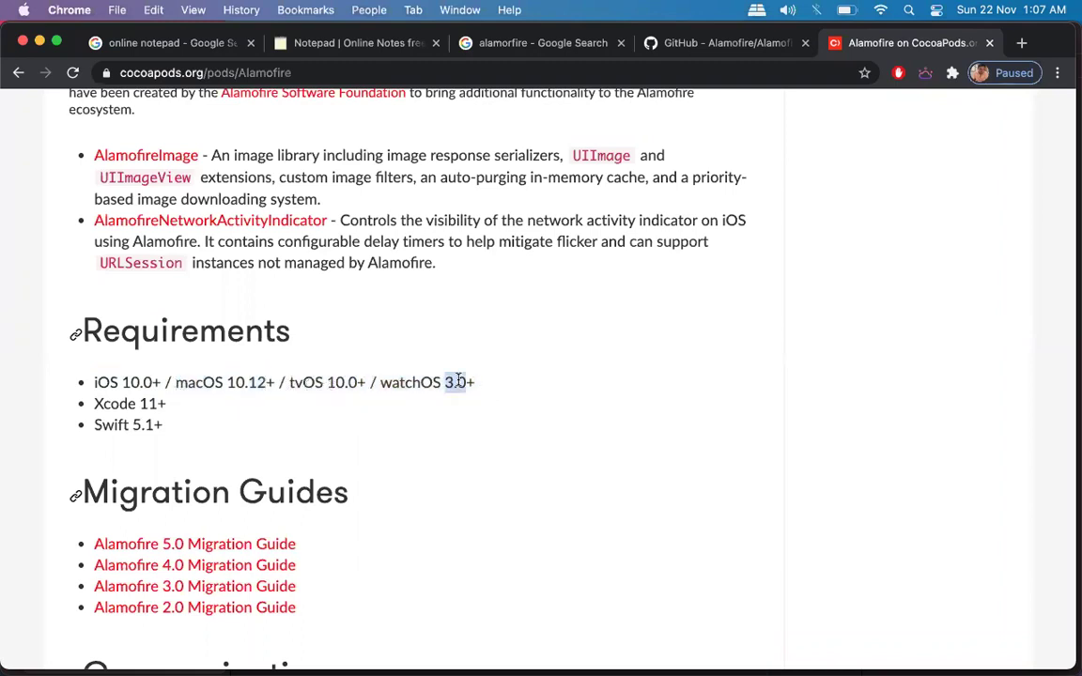
double_click(126, 383)
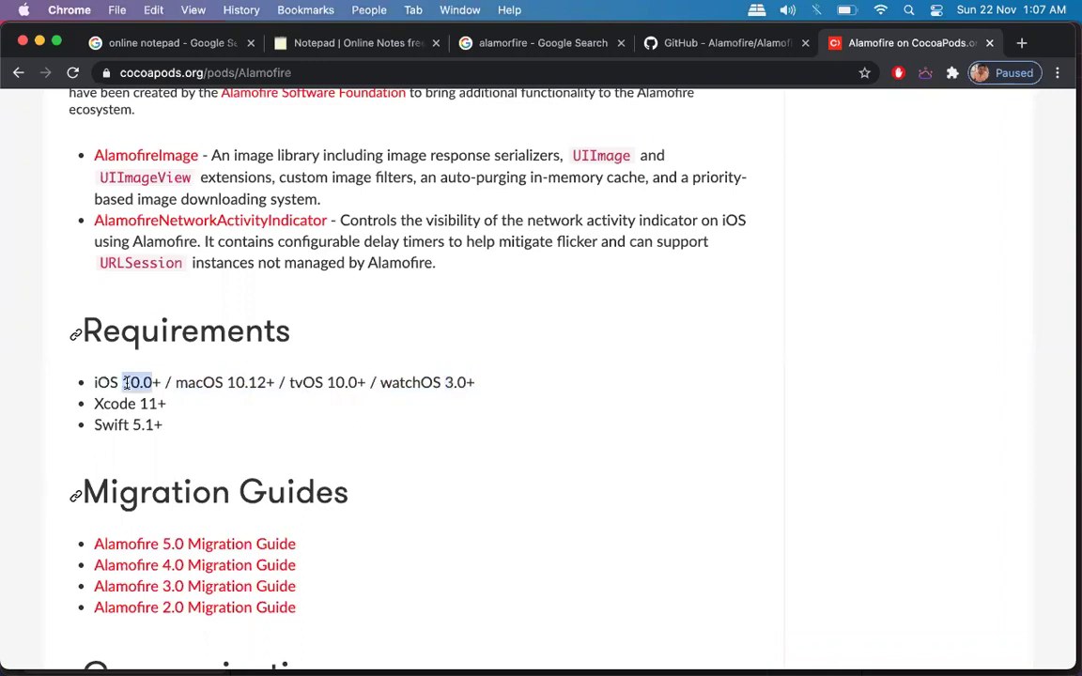
double_click(150, 403)
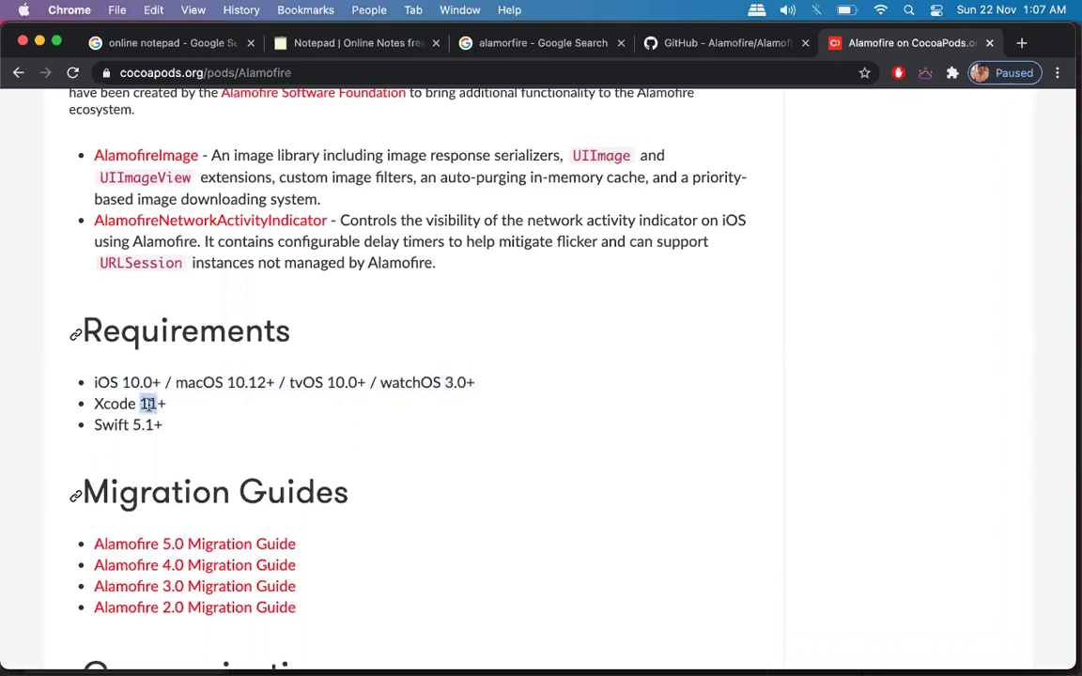
double_click(155, 424)
Open the Alamofire reference and Apple's URLSession documentation in new tabs, then skim the Alamofire Reference.
scroll(299, 441, "down", 5)
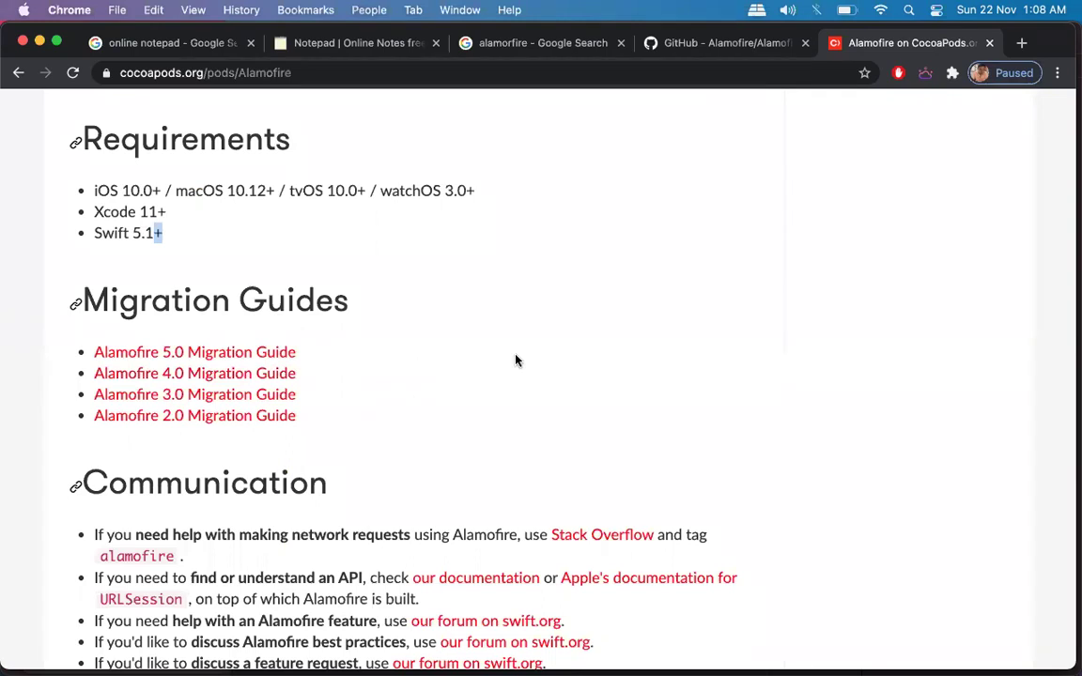
scroll(514, 359, "down", 10)
scroll(515, 360, "up", 2)
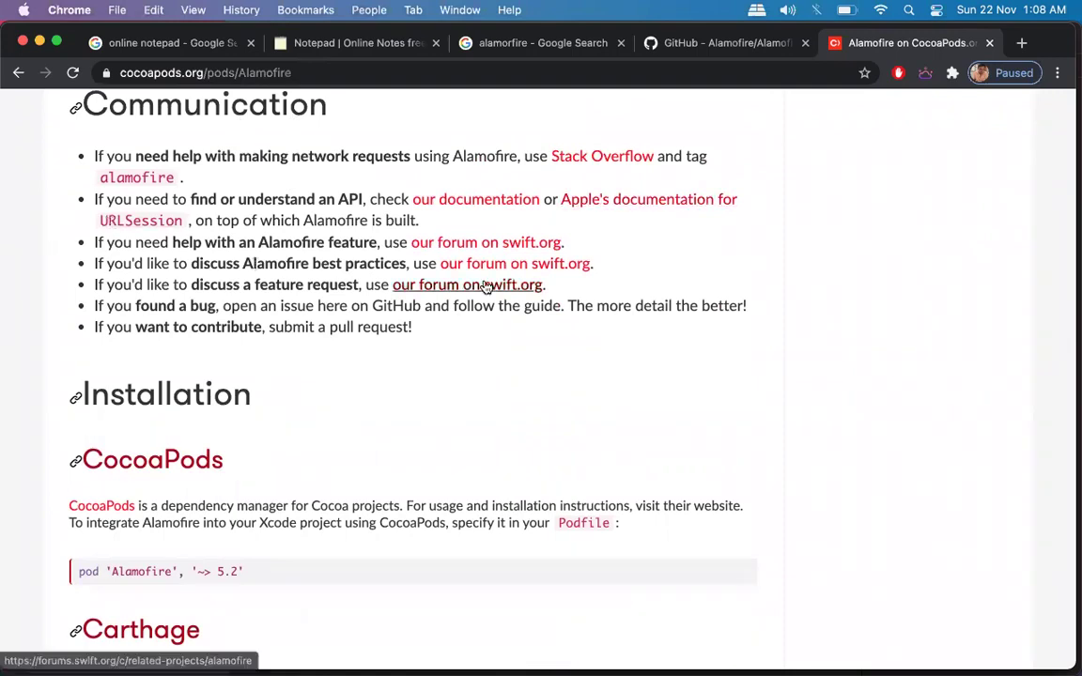
scroll(460, 285, "up", 3)
scroll(369, 500, "down", 3)
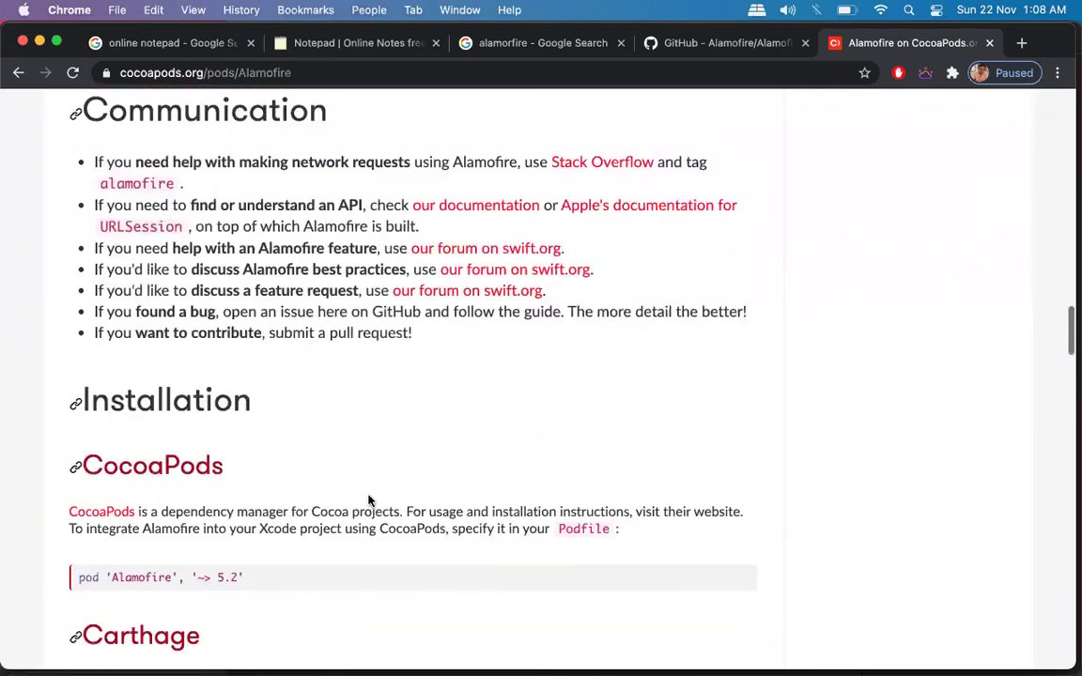
left_click(501, 209, "super")
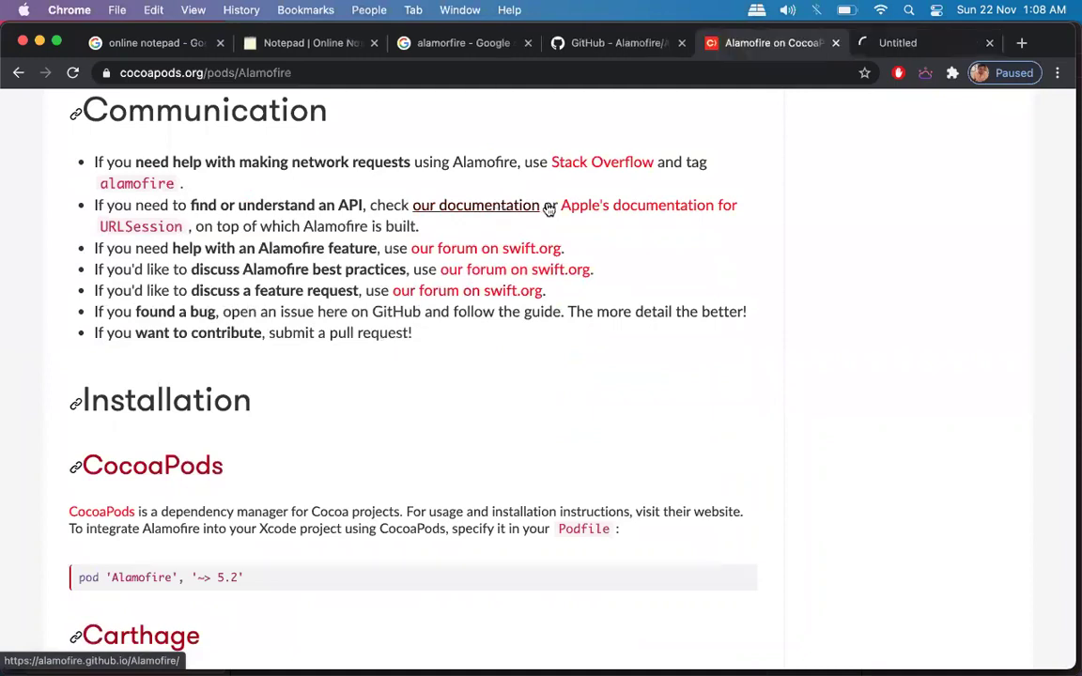
left_click(642, 211, "super")
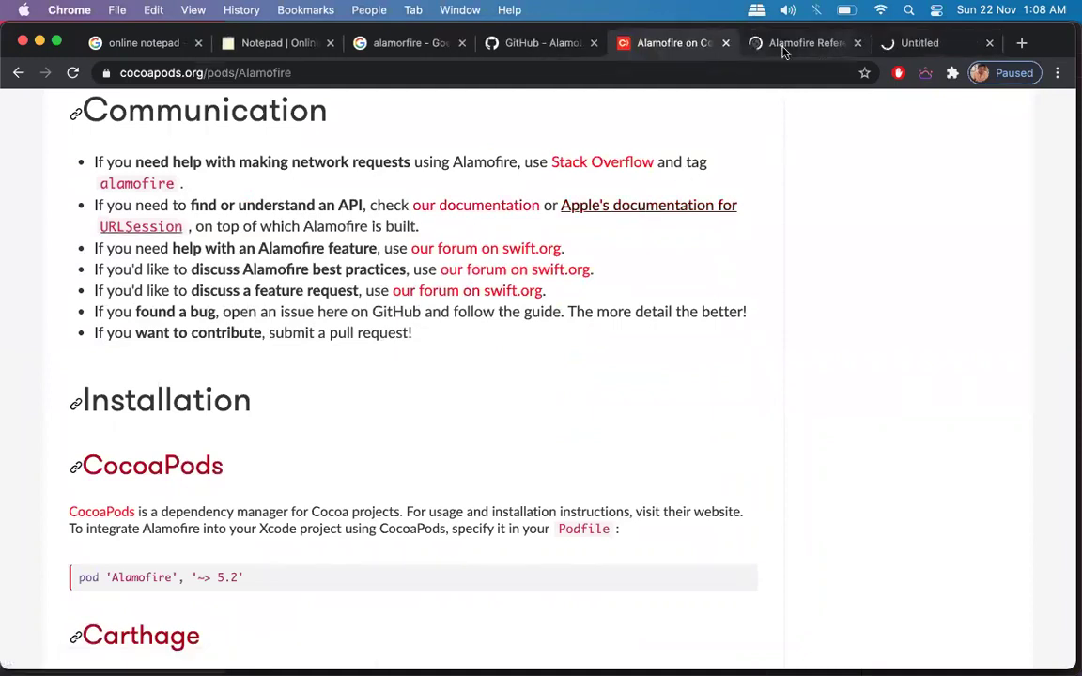
left_click(784, 47)
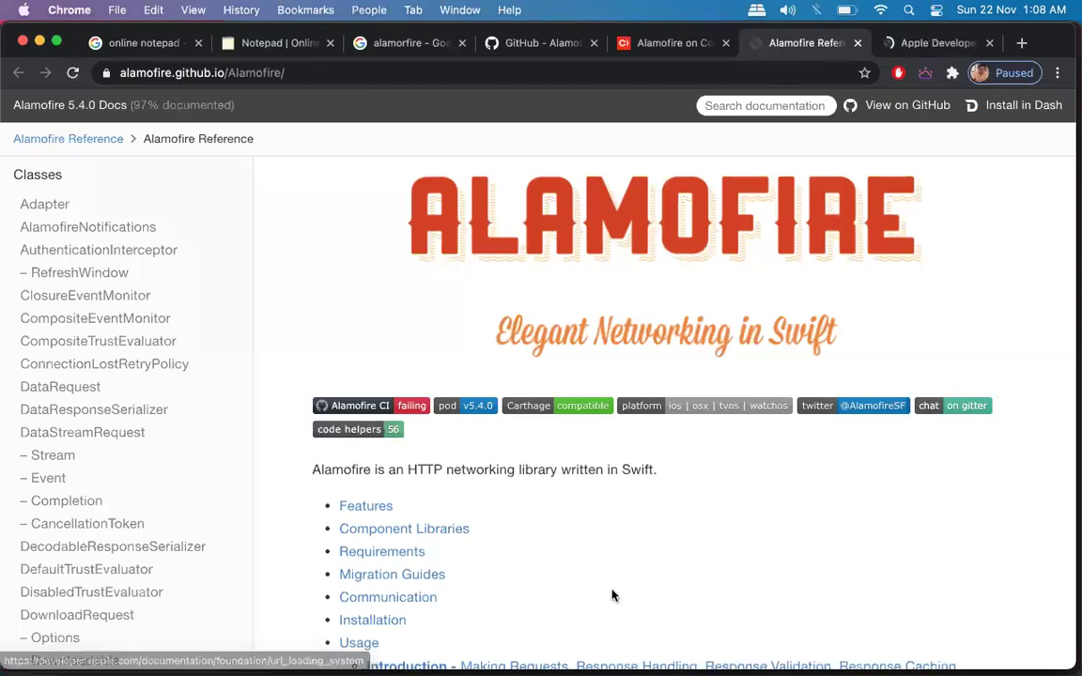
scroll(612, 596, "down", 15)
scroll(611, 596, "up", 15)
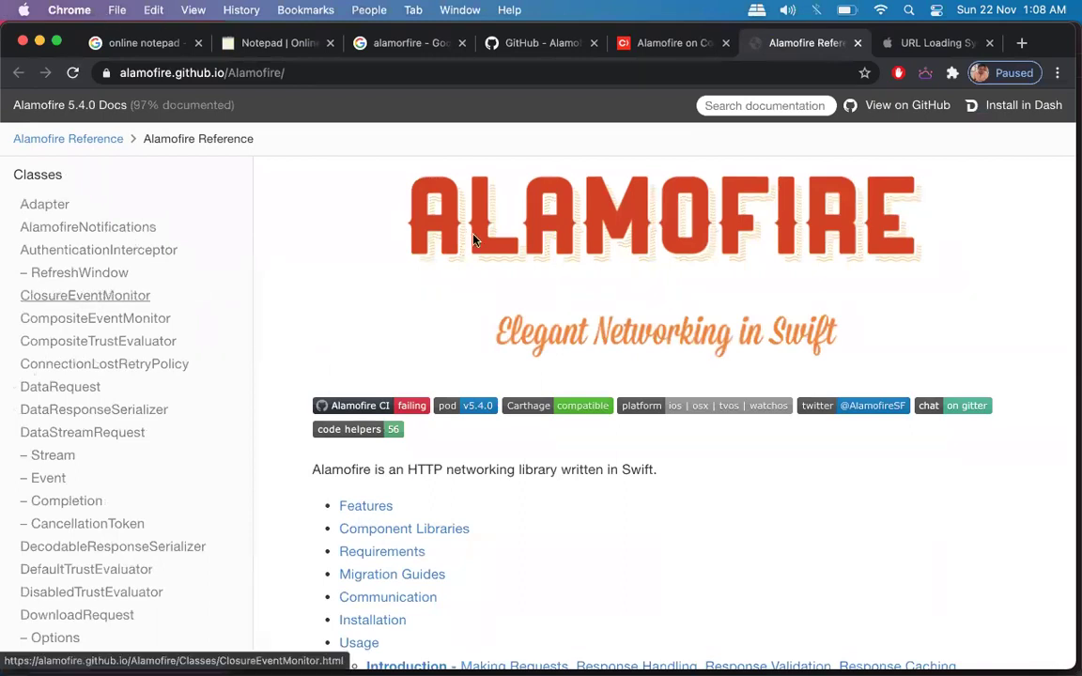
Read through Apple's URL Loading System page with its URLSession overview and figure.
left_click(937, 43)
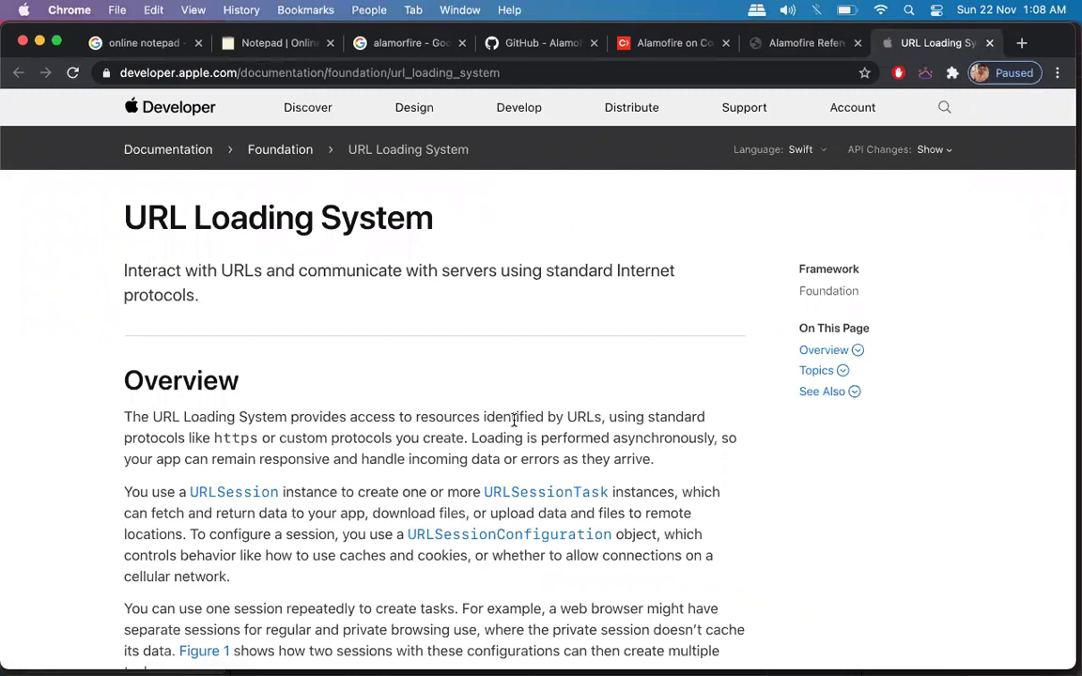
scroll(515, 421, "down", 10)
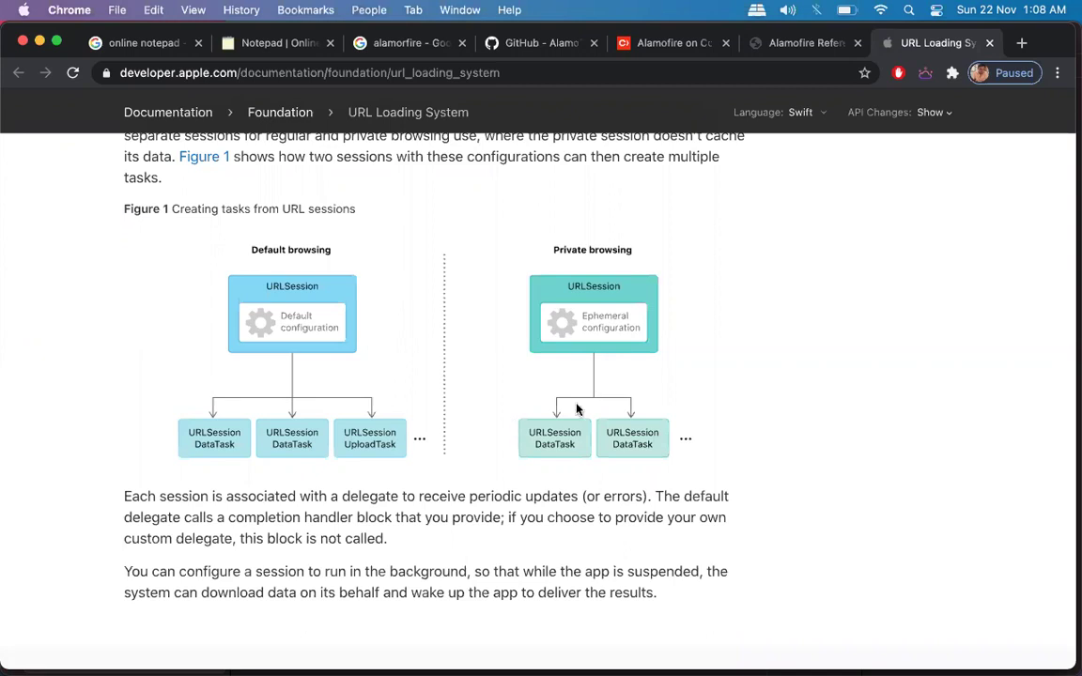
scroll(787, 440, "up", 3)
scroll(787, 440, "down", 4)
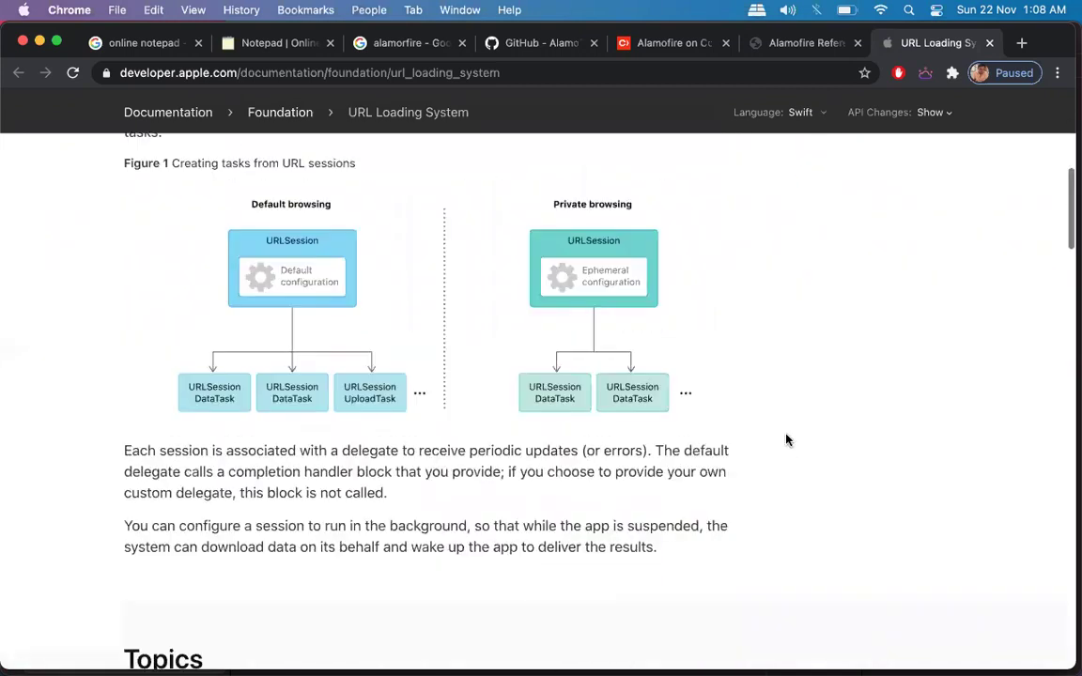
scroll(451, 397, "up", 6)
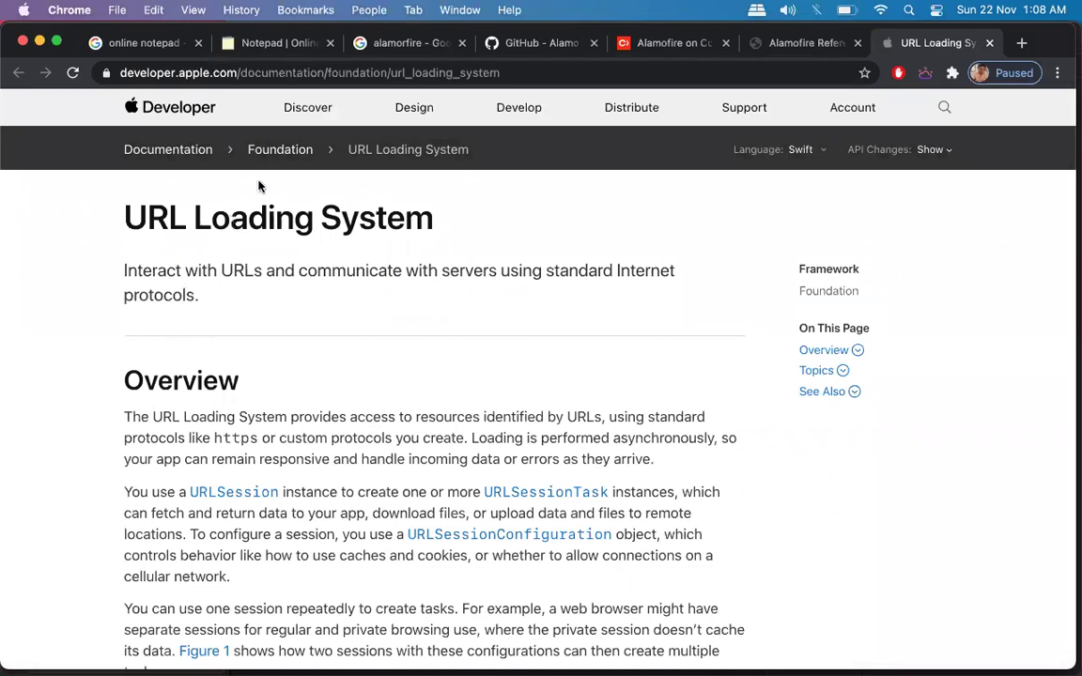
scroll(557, 459, "down", 10)
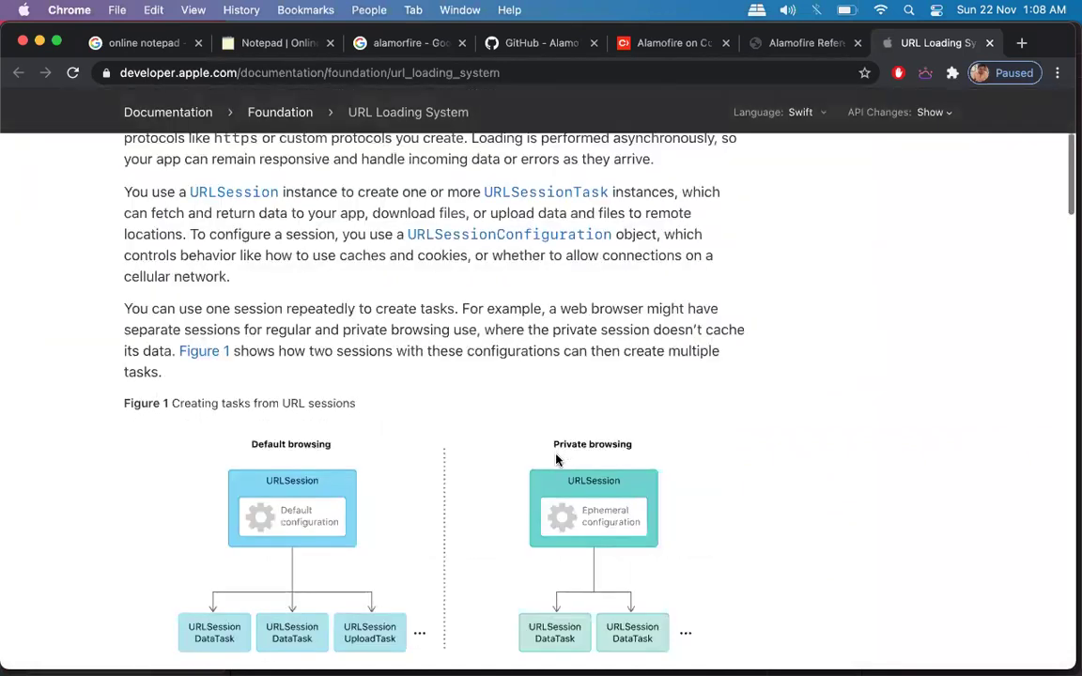
scroll(556, 459, "down", 6)
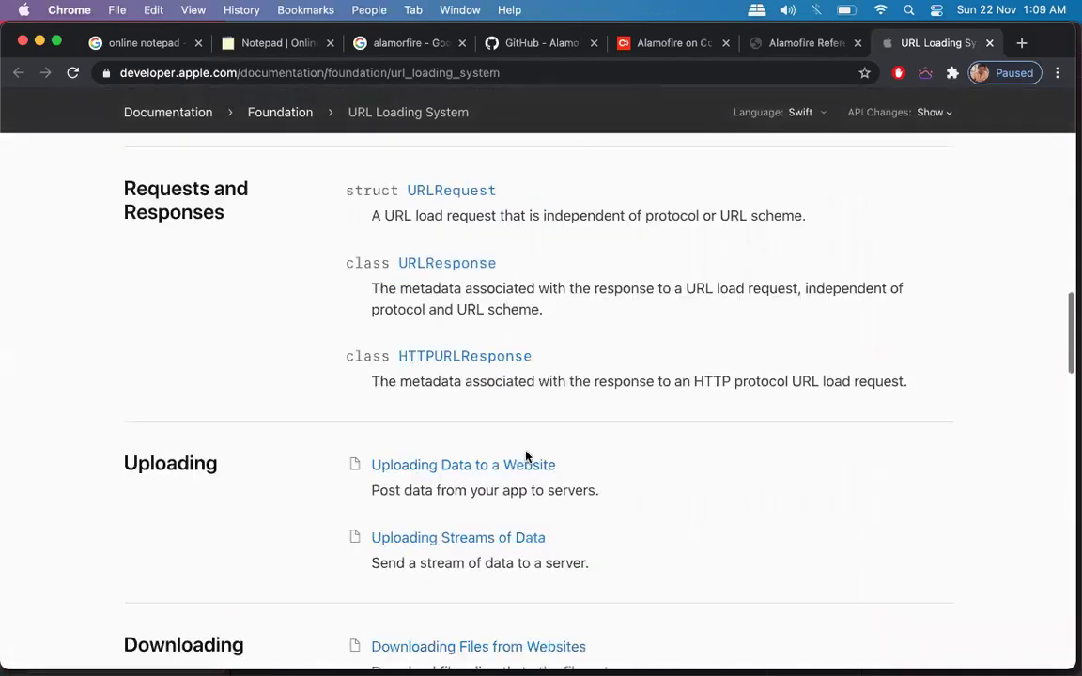
scroll(447, 284, "down", 12)
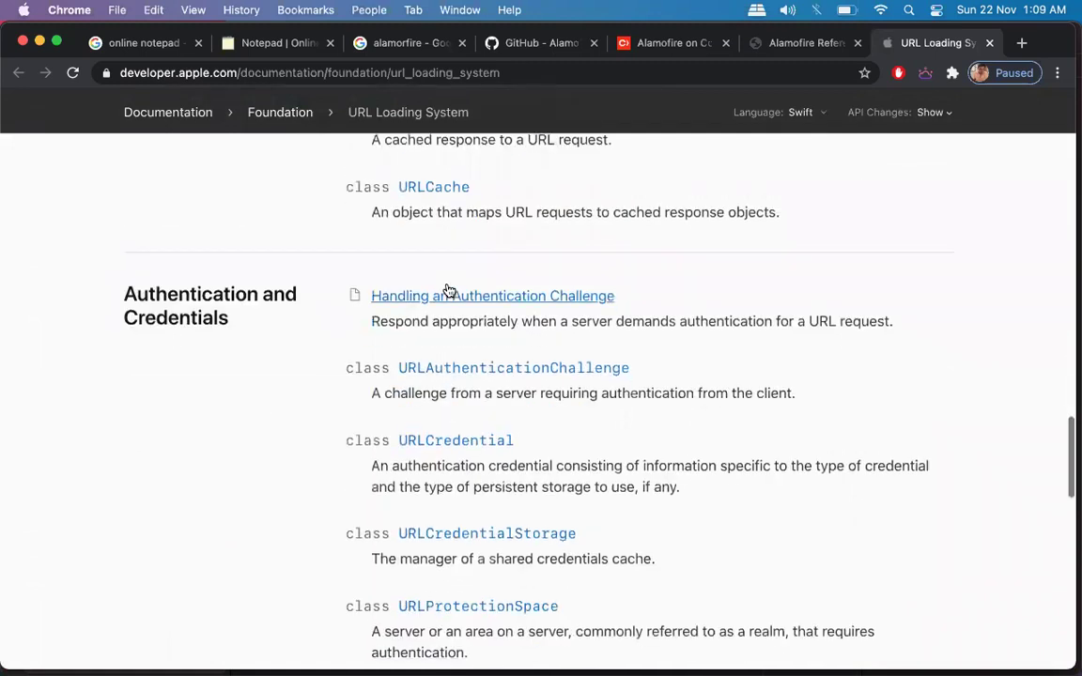
scroll(447, 292, "down", 10)
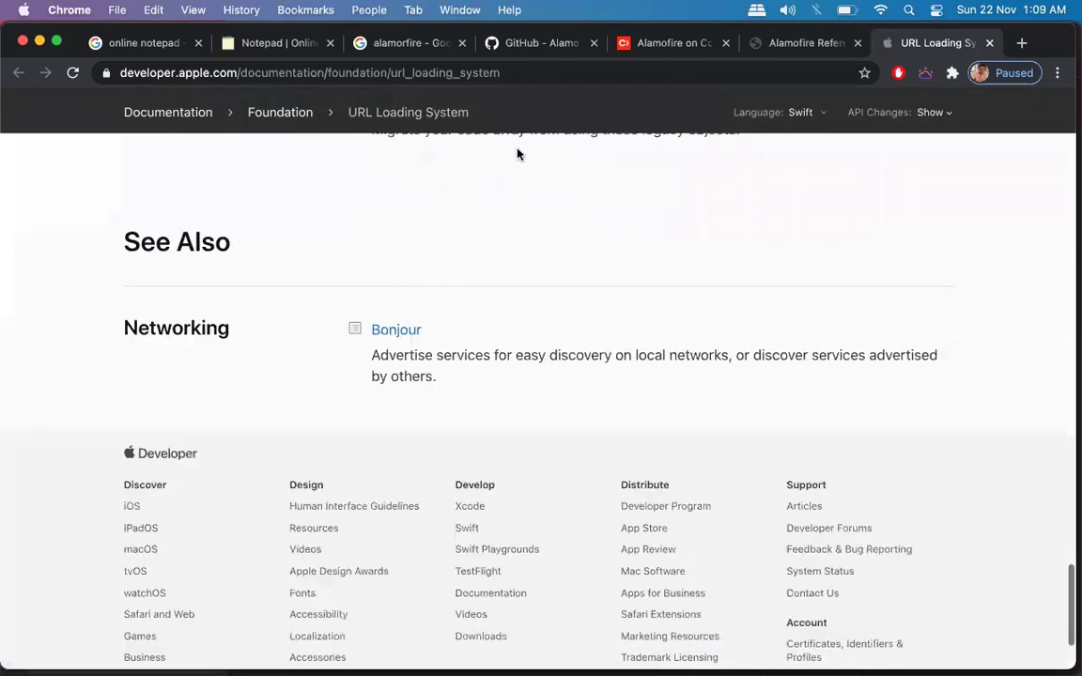
scroll(369, 366, "up", 20)
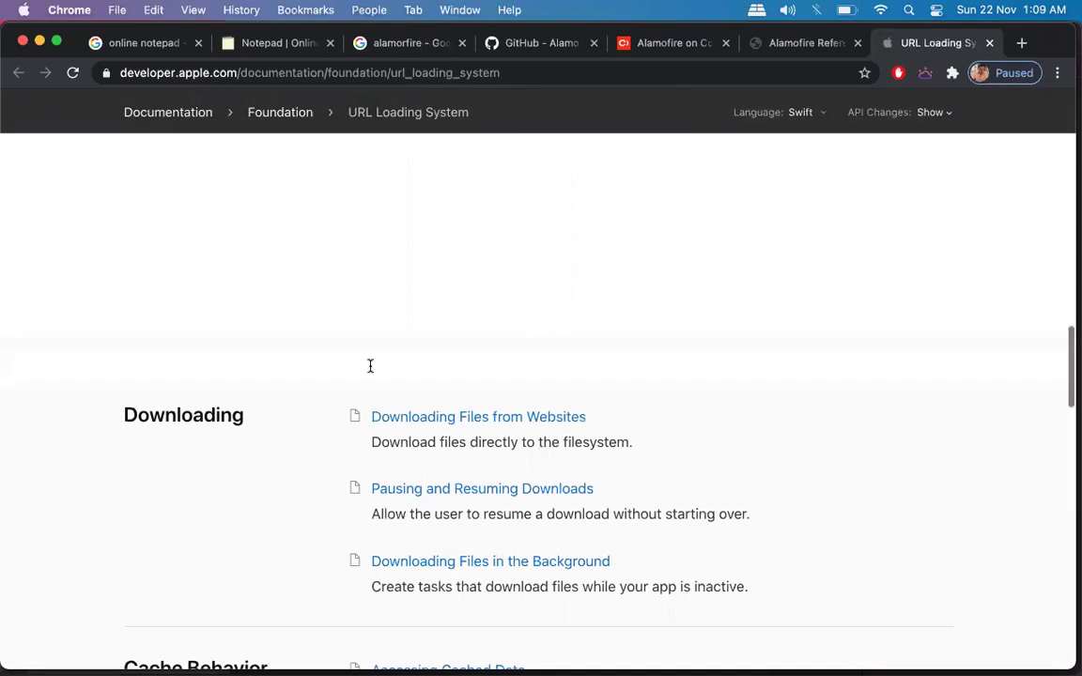
scroll(369, 373, "up", 2)
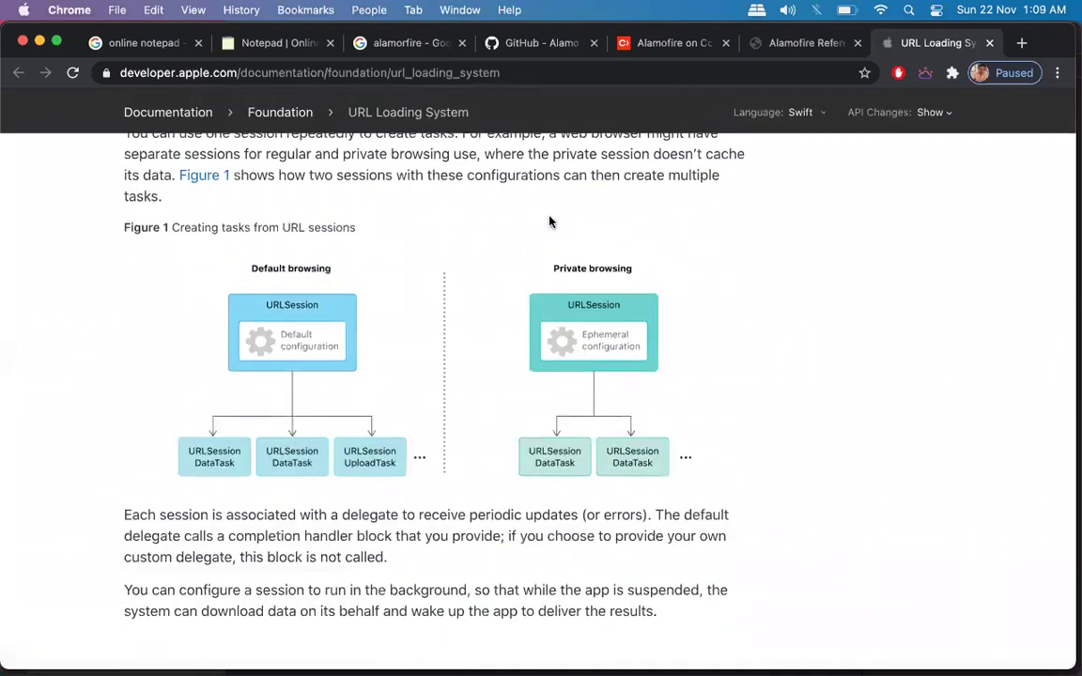
Return to the Alamofire Reference tab and scroll down to the FAQ, Credits and Security Disclosure sections.
left_click(783, 44)
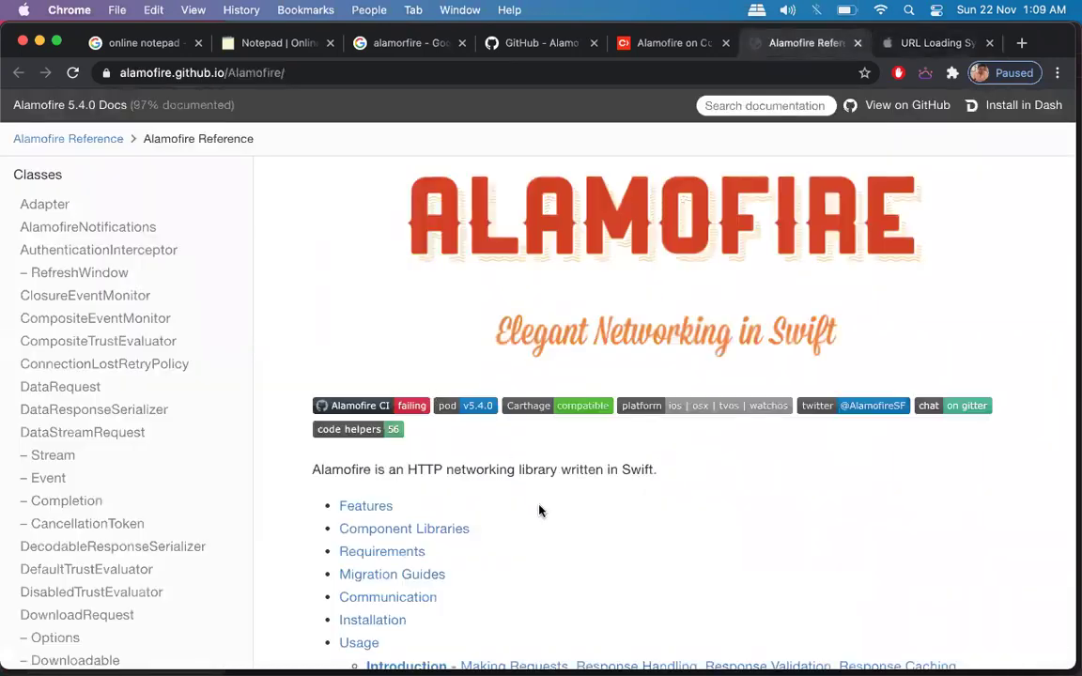
scroll(539, 505, "down", 8)
scroll(539, 510, "down", 15)
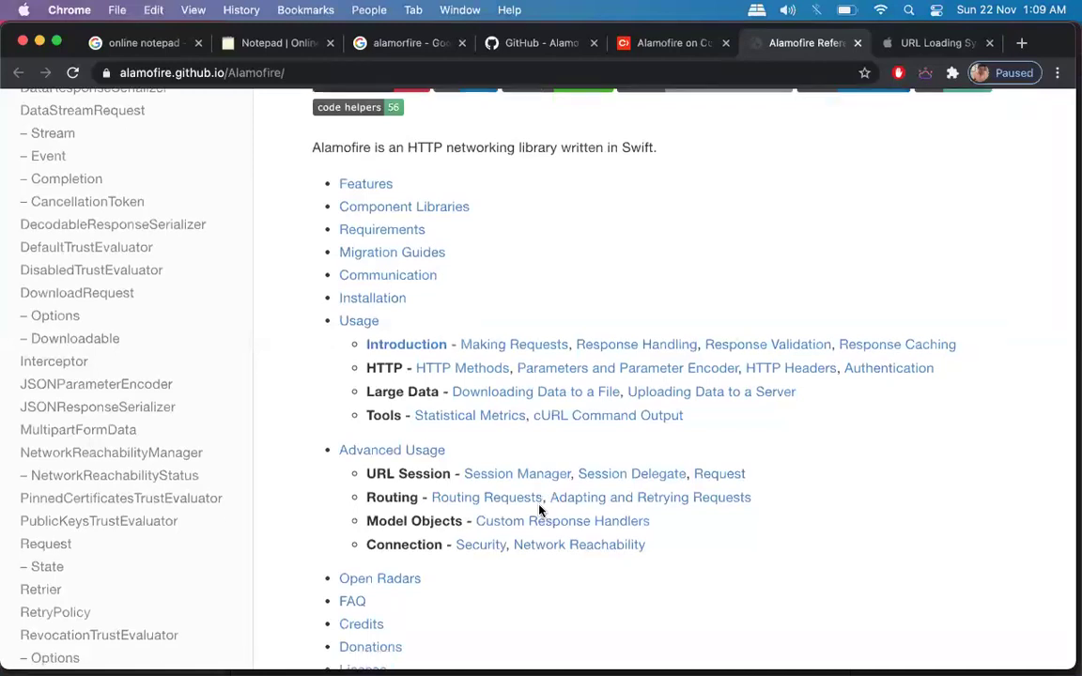
scroll(541, 507, "down", 15)
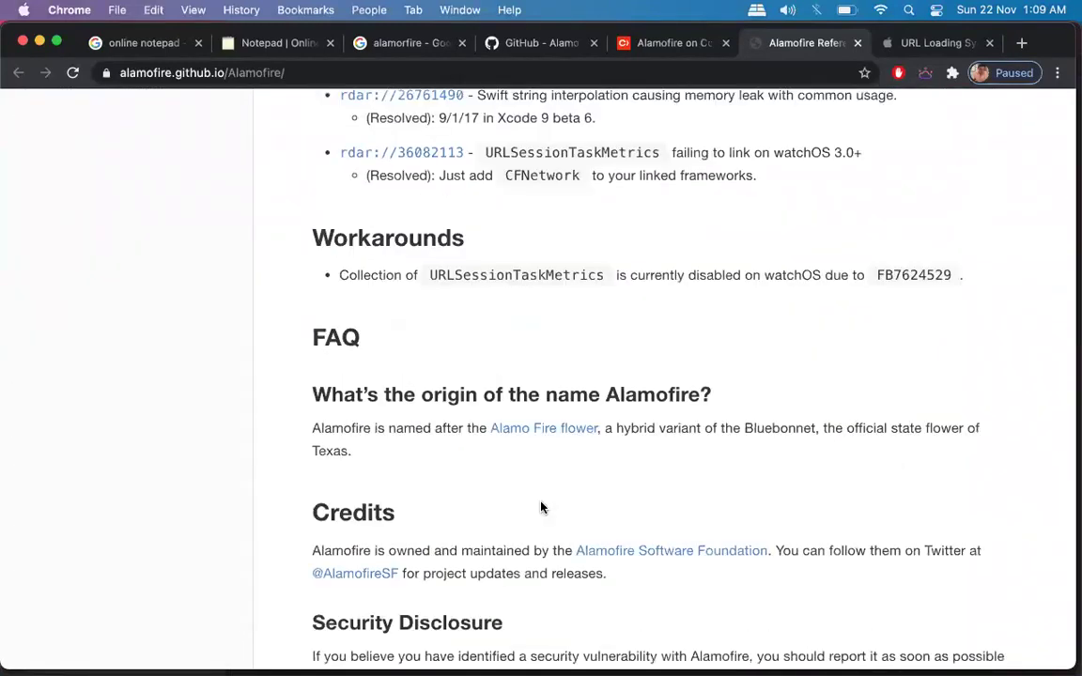
scroll(541, 507, "down", 4)
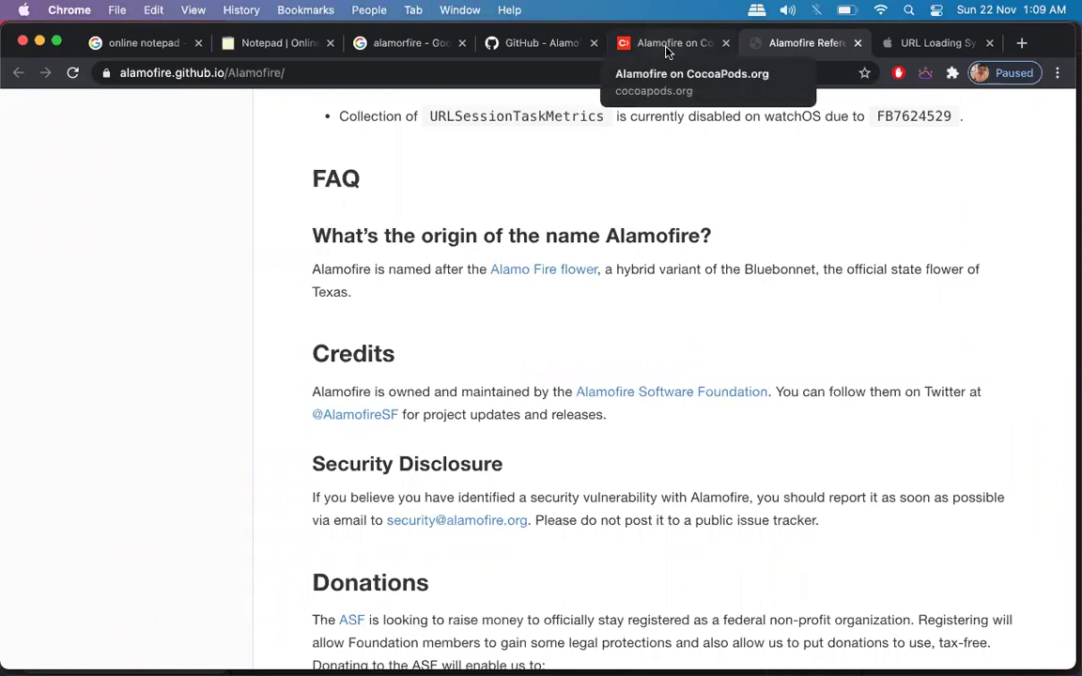
On the Alamofire GitHub README, review the CocoaPods, Carthage, Swift Package Manager and manual installation sections.
left_click(568, 49)
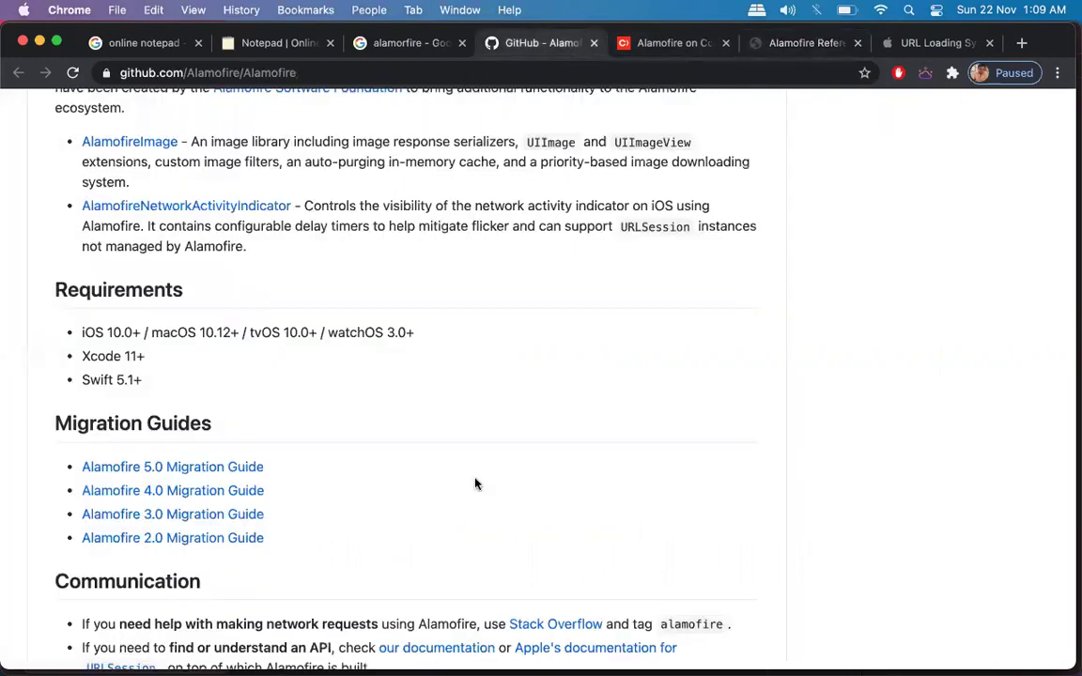
scroll(475, 483, "down", 4)
scroll(474, 484, "down", 3)
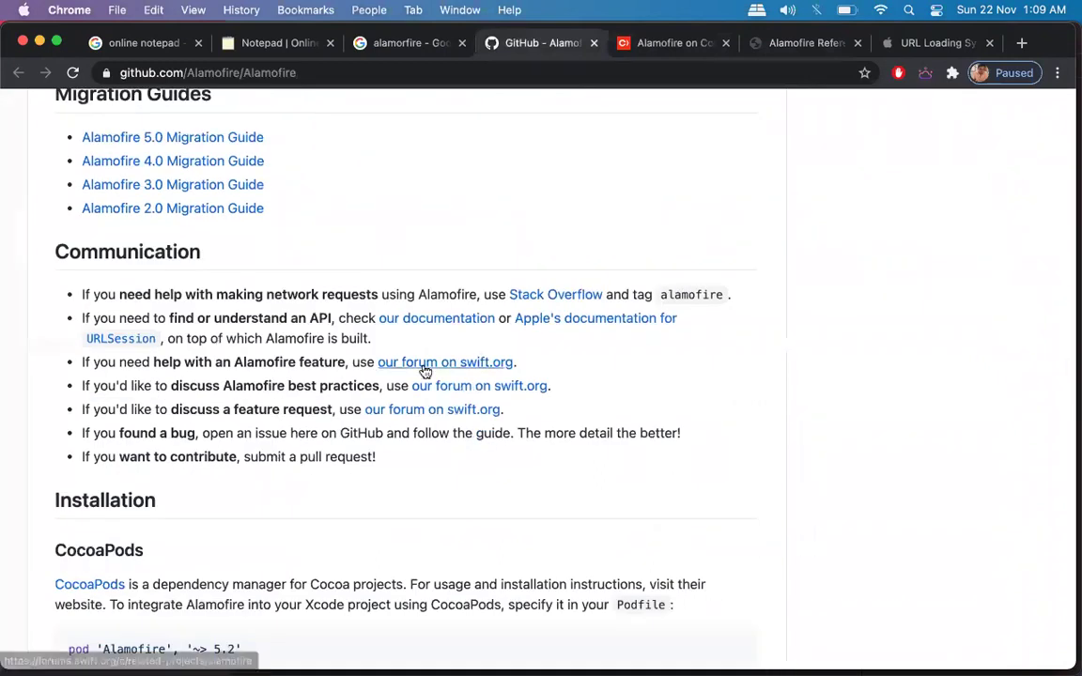
scroll(425, 367, "down", 5)
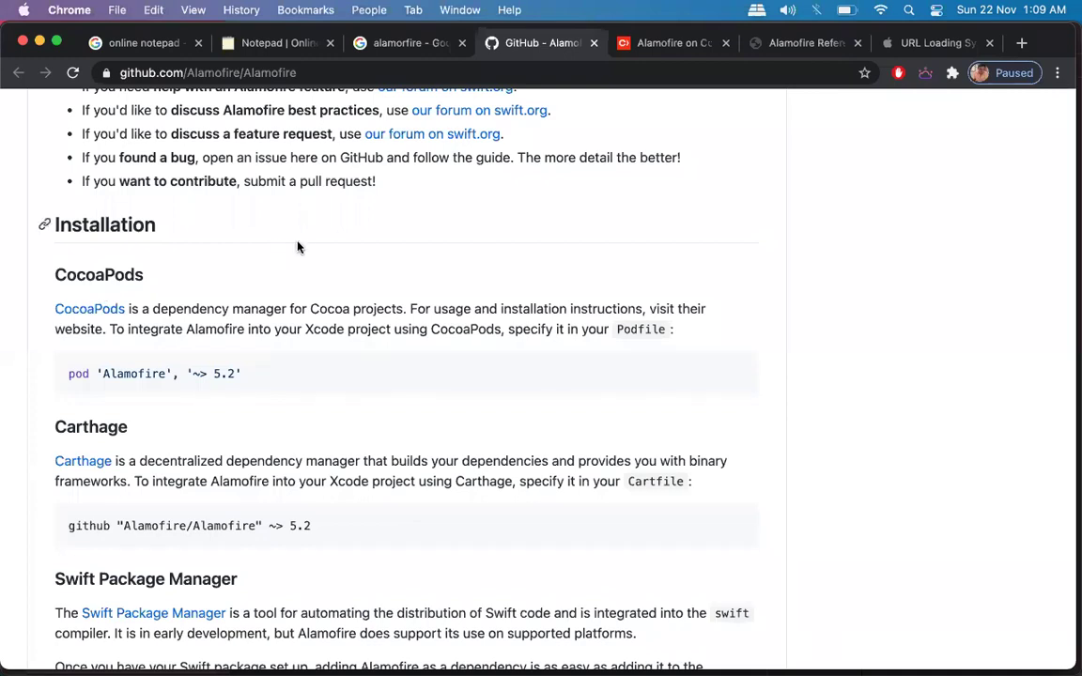
triple_click(206, 321)
scroll(206, 320, "down", 3)
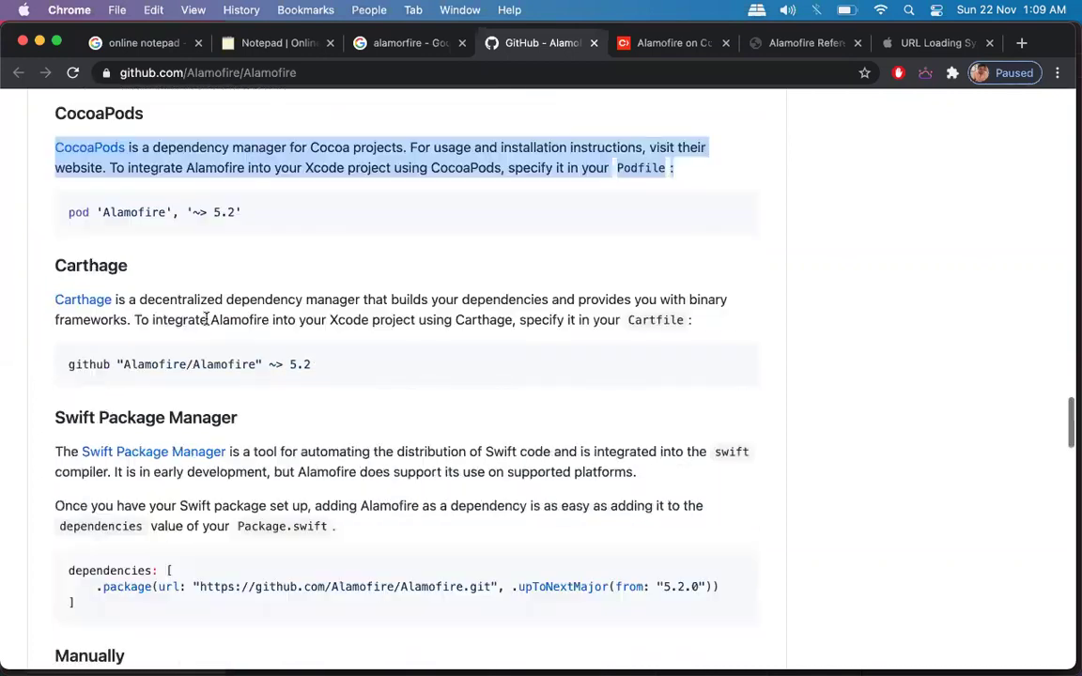
triple_click(206, 320)
scroll(207, 315, "down", 3)
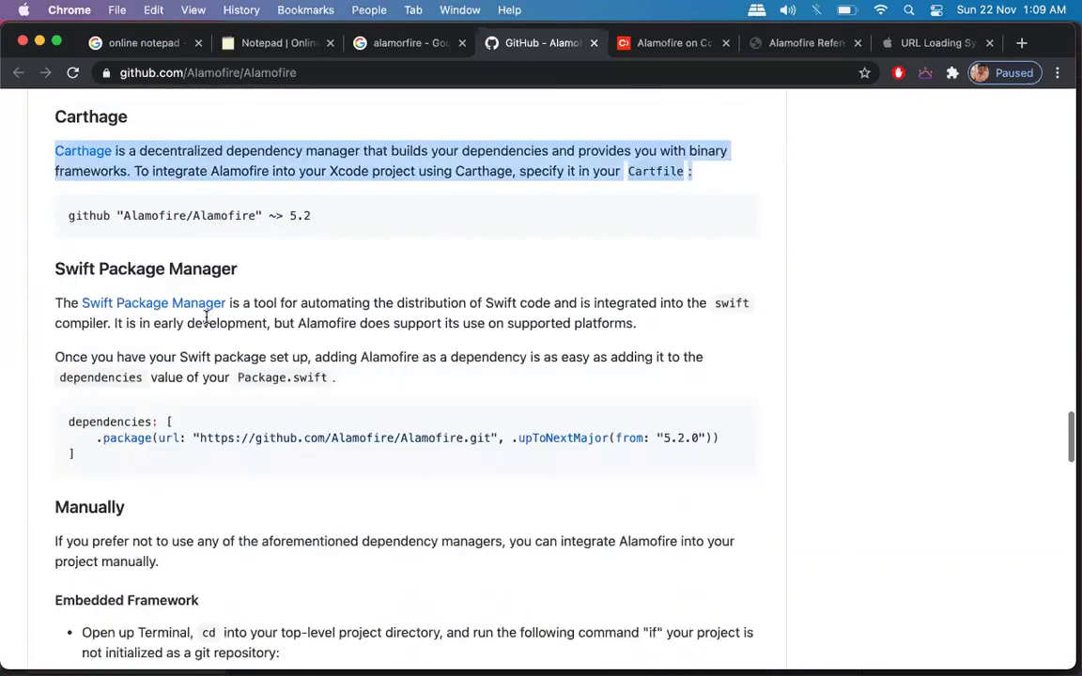
triple_click(316, 317)
scroll(319, 319, "down", 4)
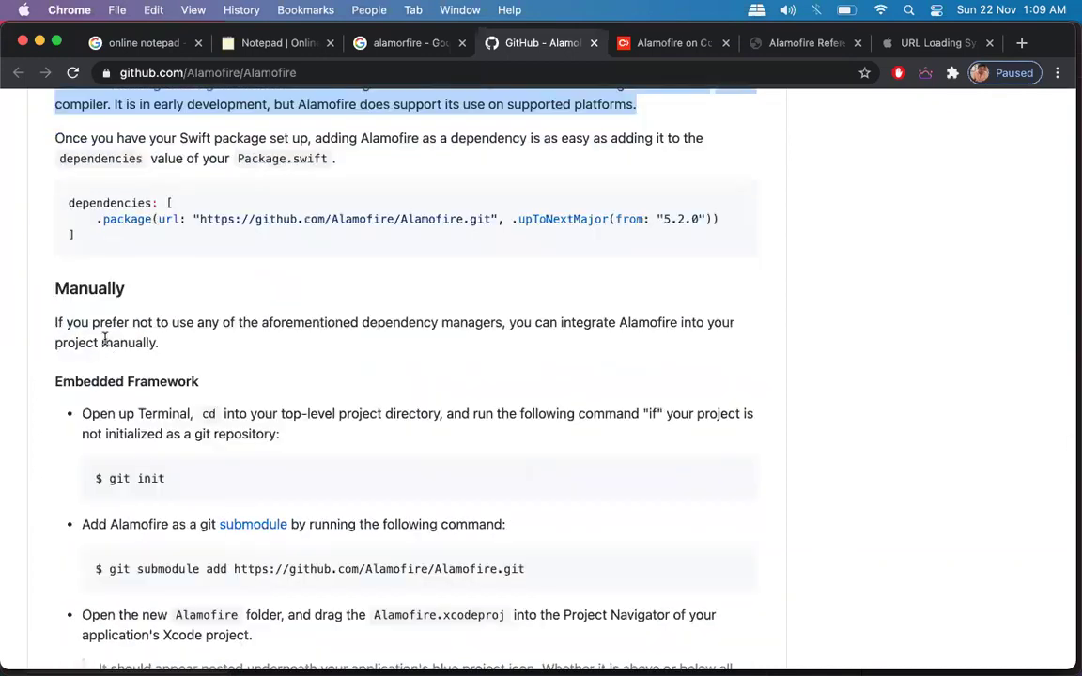
triple_click(104, 340)
left_click(326, 351)
Copy the CocoaPods line pod 'Alamofire', '~> 5.2'.
scroll(326, 350, "up", 5)
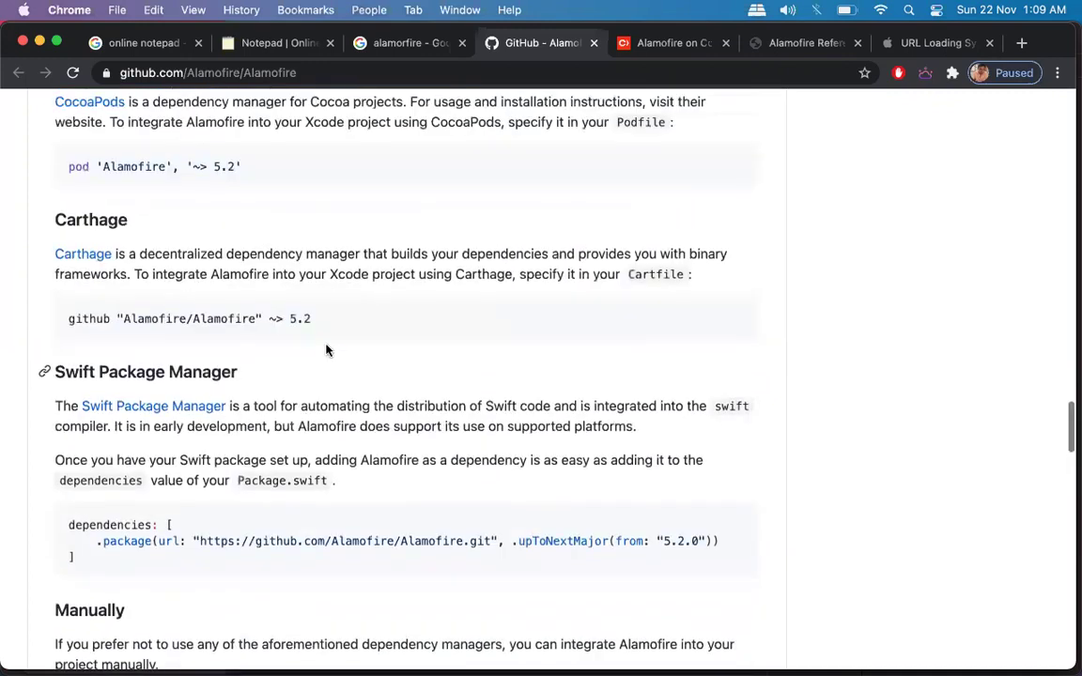
scroll(326, 350, "up", 2)
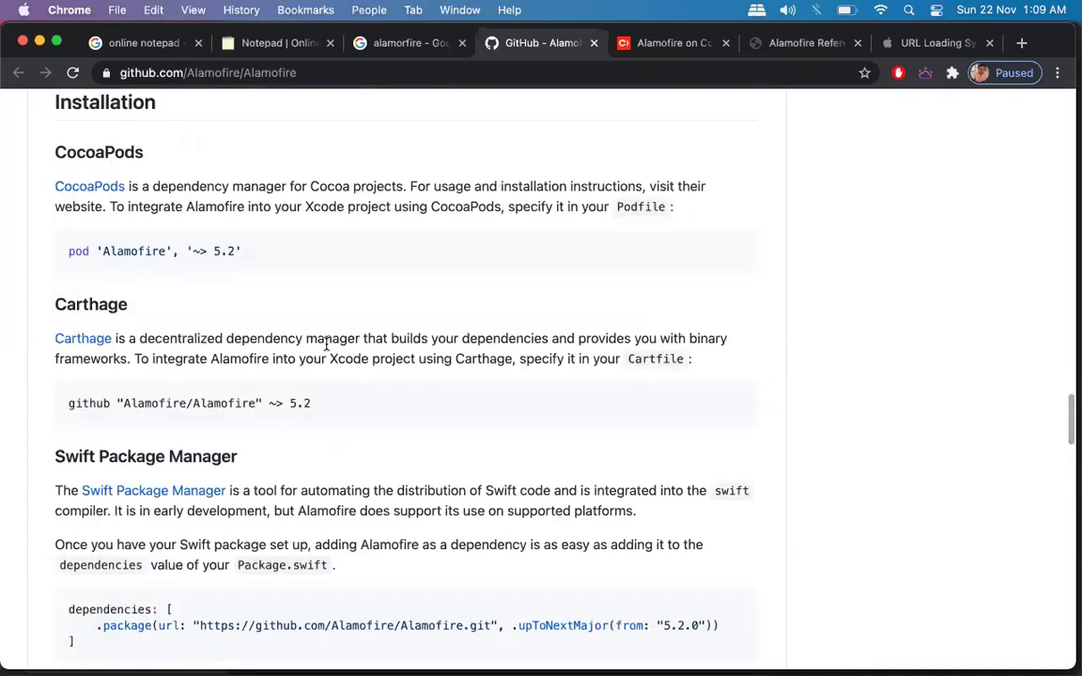
triple_click(195, 252)
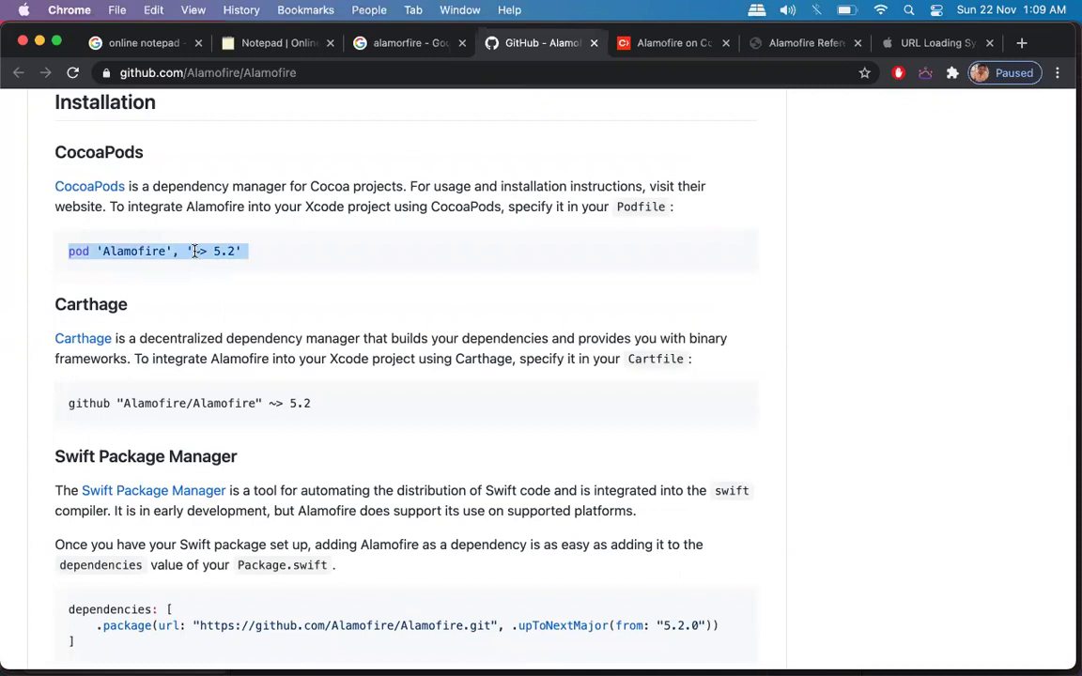
key("super+c")
key("ctrl+Up")
Open the testing project folder on the Desktop in a new Finder window.
left_click(266, 225)
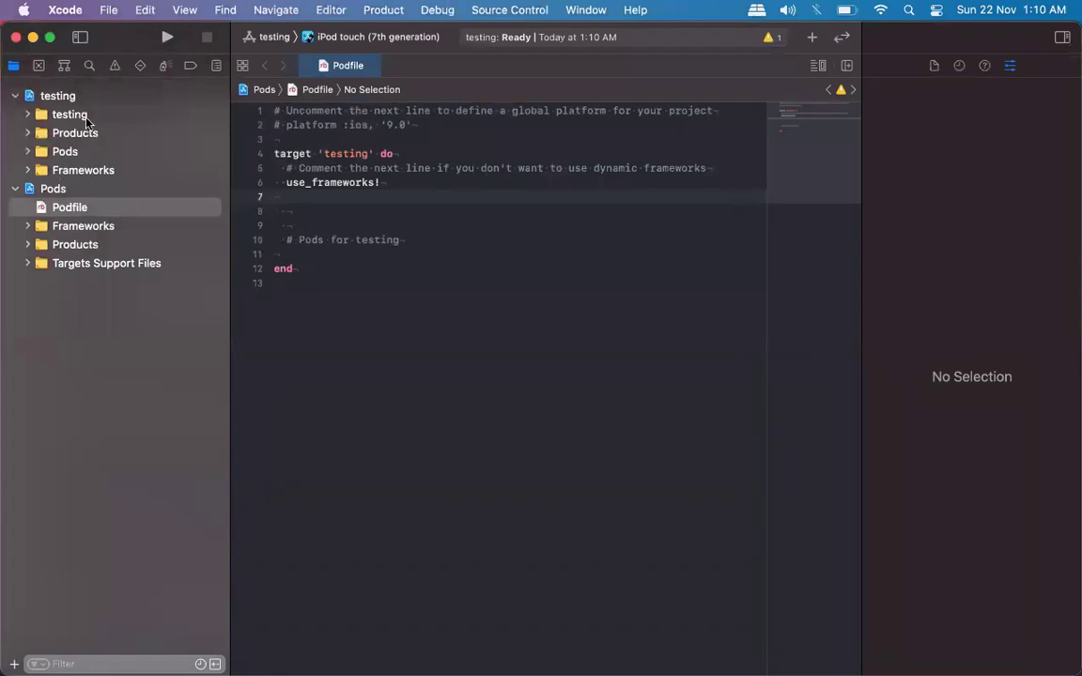
key("ctrl+Up")
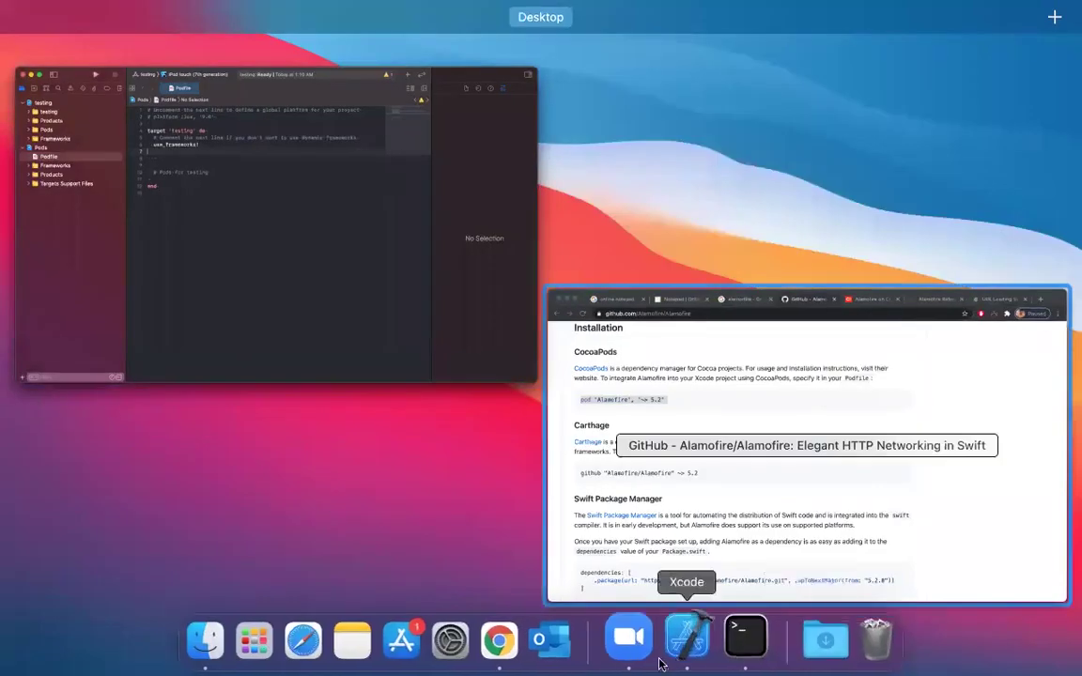
left_click(209, 637)
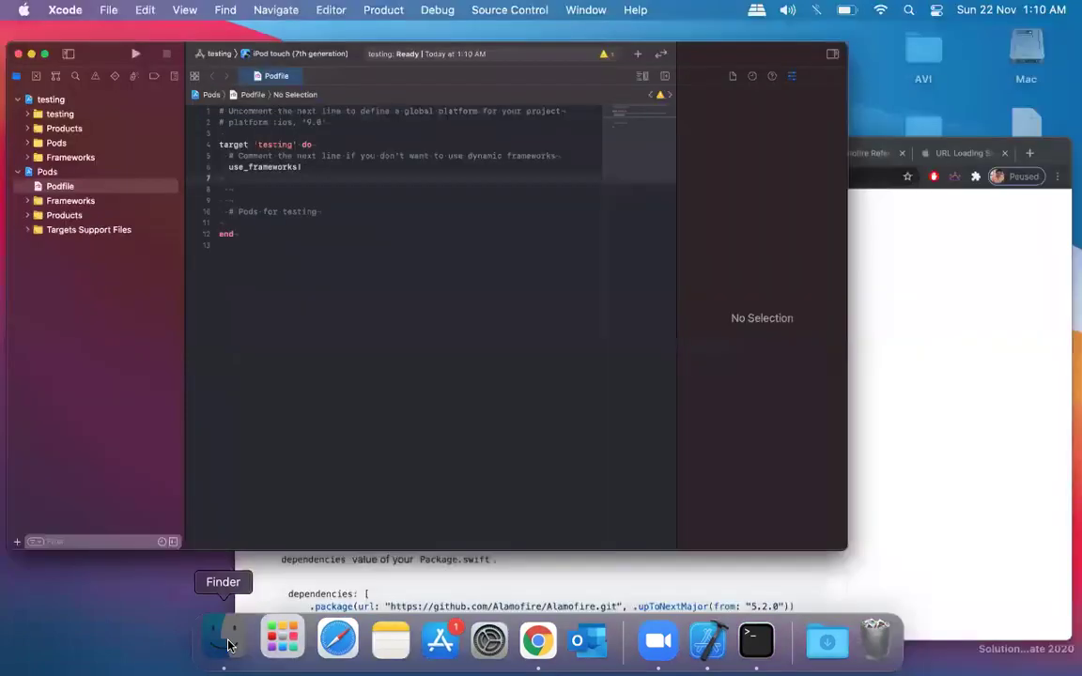
left_click(139, 165)
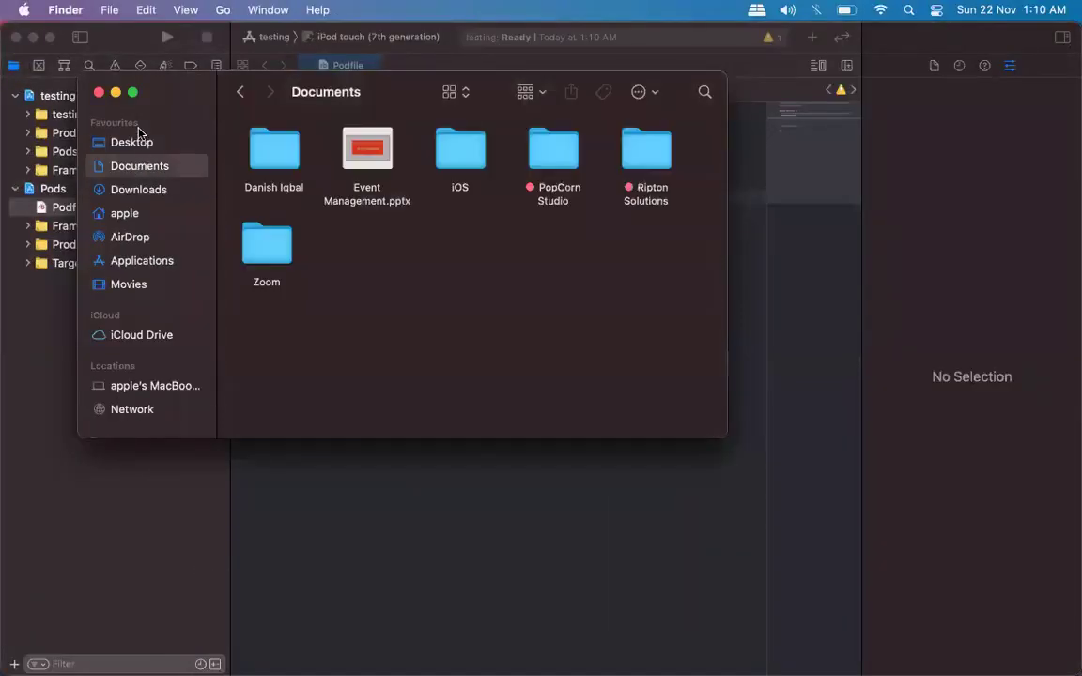
left_click(131, 142)
scroll(512, 292, "right", 3)
scroll(511, 292, "down", 2)
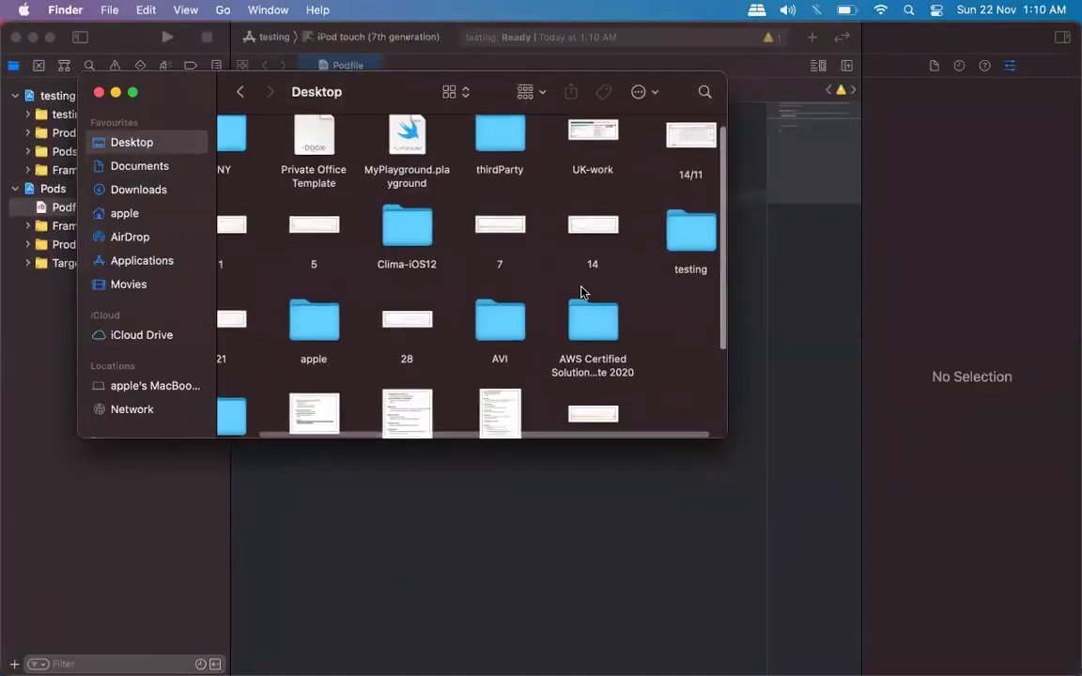
double_click(668, 224)
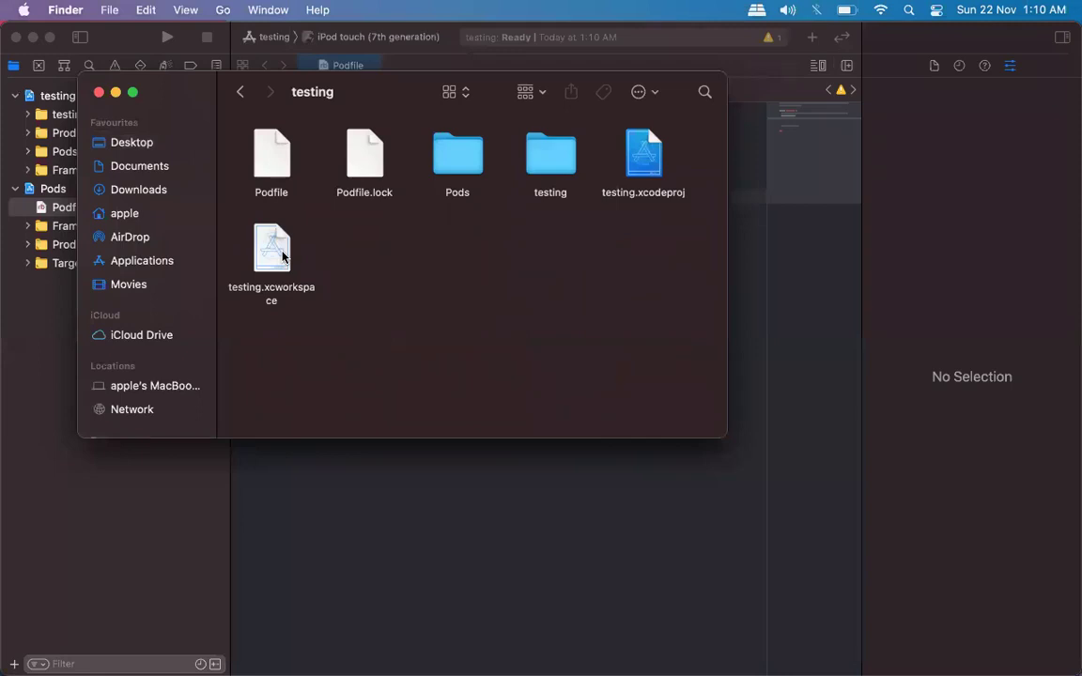
Paste pod 'Alamofire', '~> 5.2' into line 7 of the Podfile, with a blank line after use_frameworks!
left_click(82, 208)
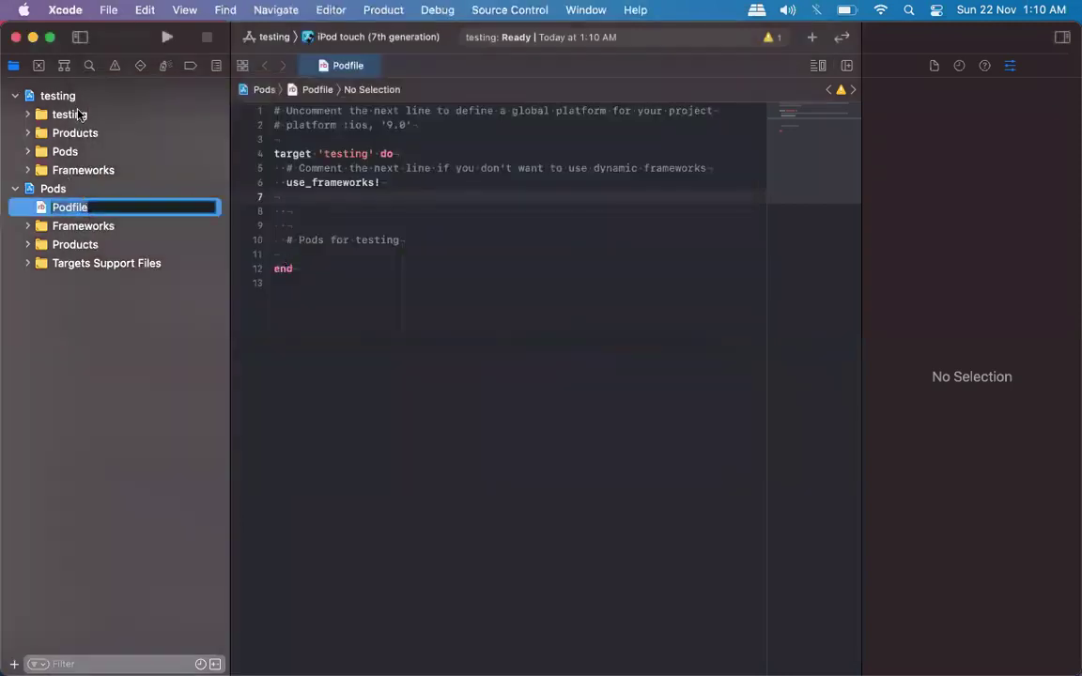
left_click(310, 197)
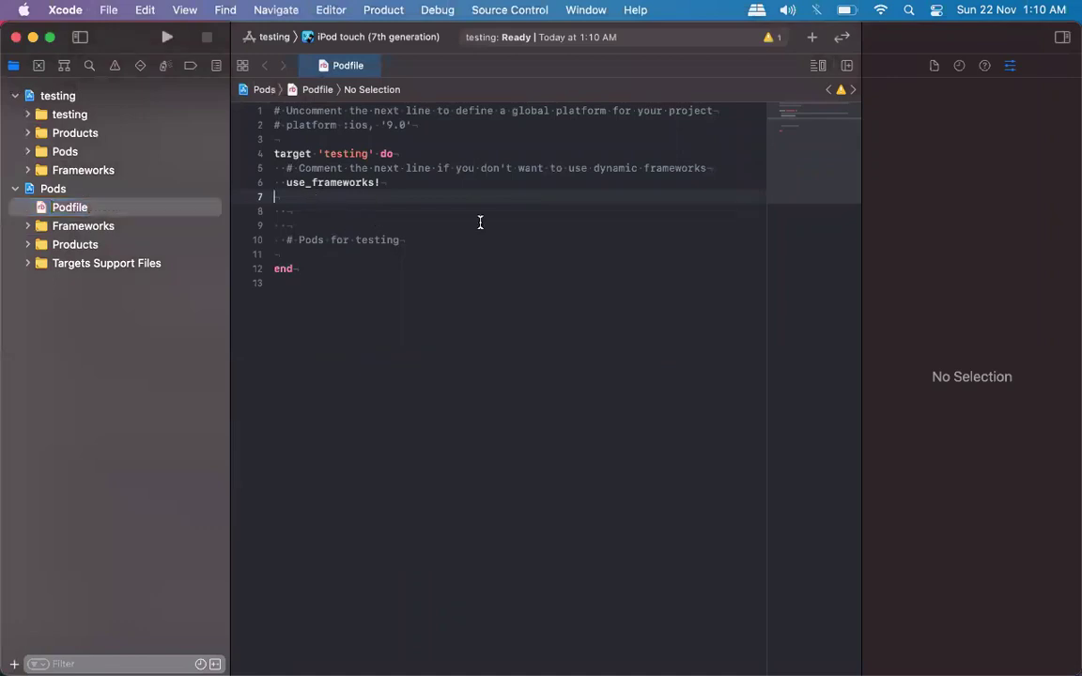
key("super+v")
left_click(410, 183)
key("Return")
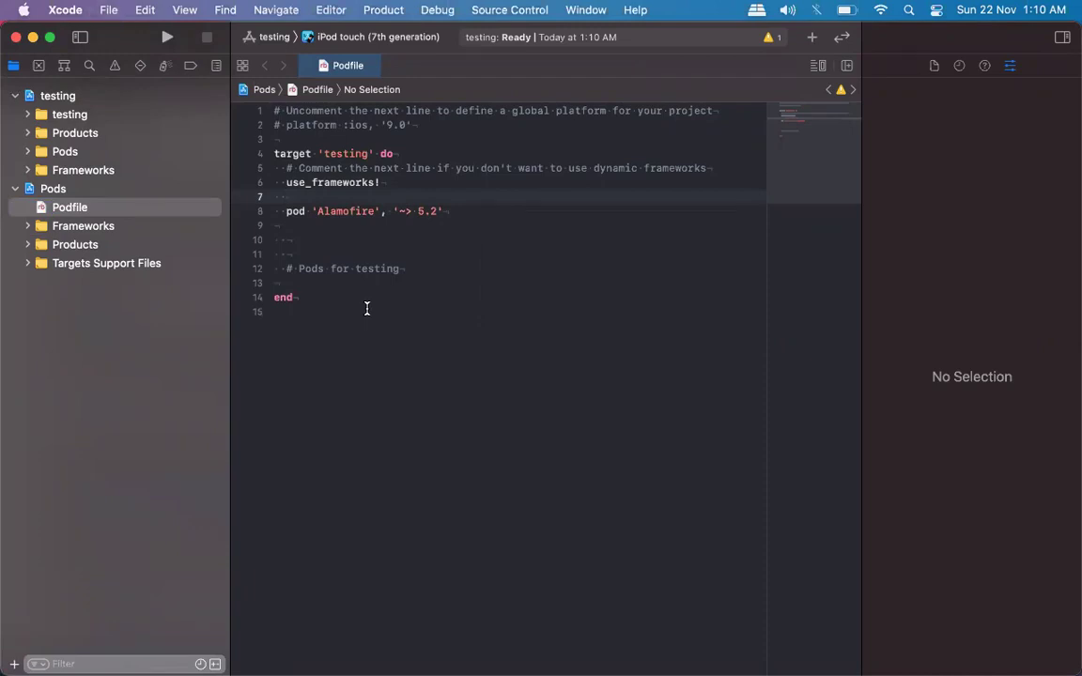
Open a new Terminal window and minimize Chrome to reveal it.
key("super+w")
key("super+3")
key("super+Tab")
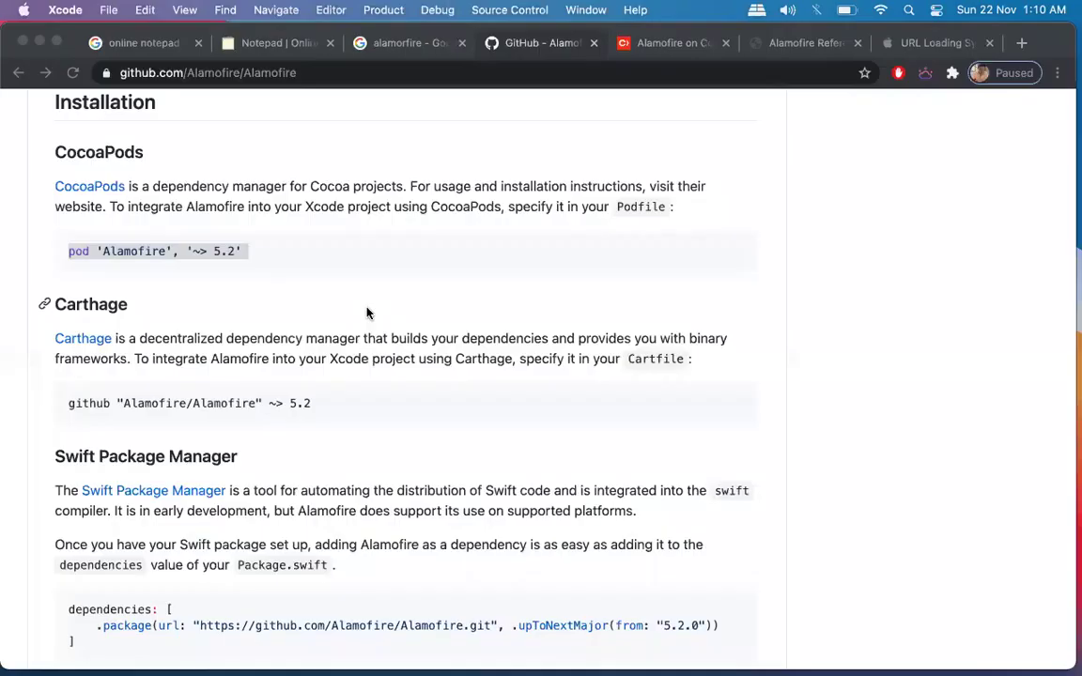
left_click(742, 659)
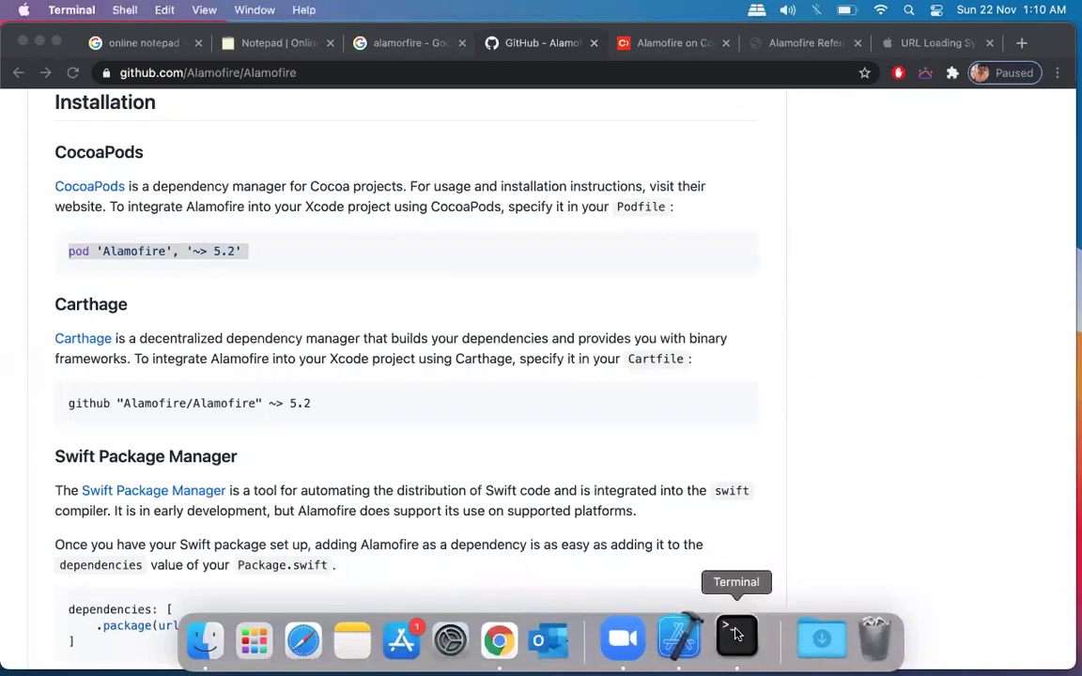
left_click(47, 43)
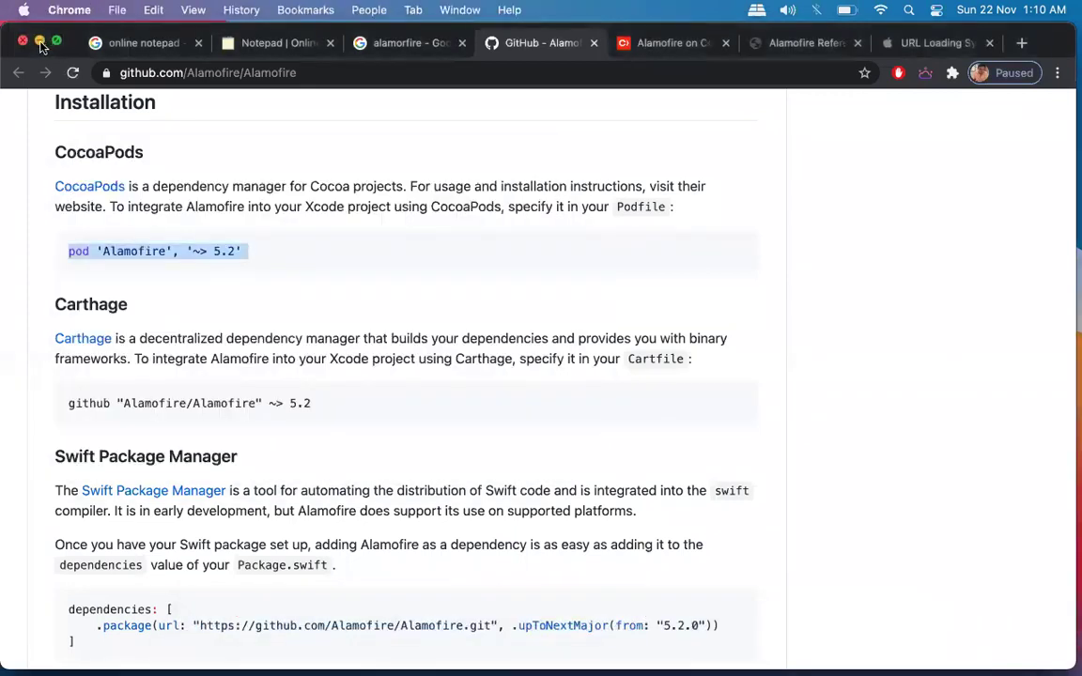
left_click(40, 44)
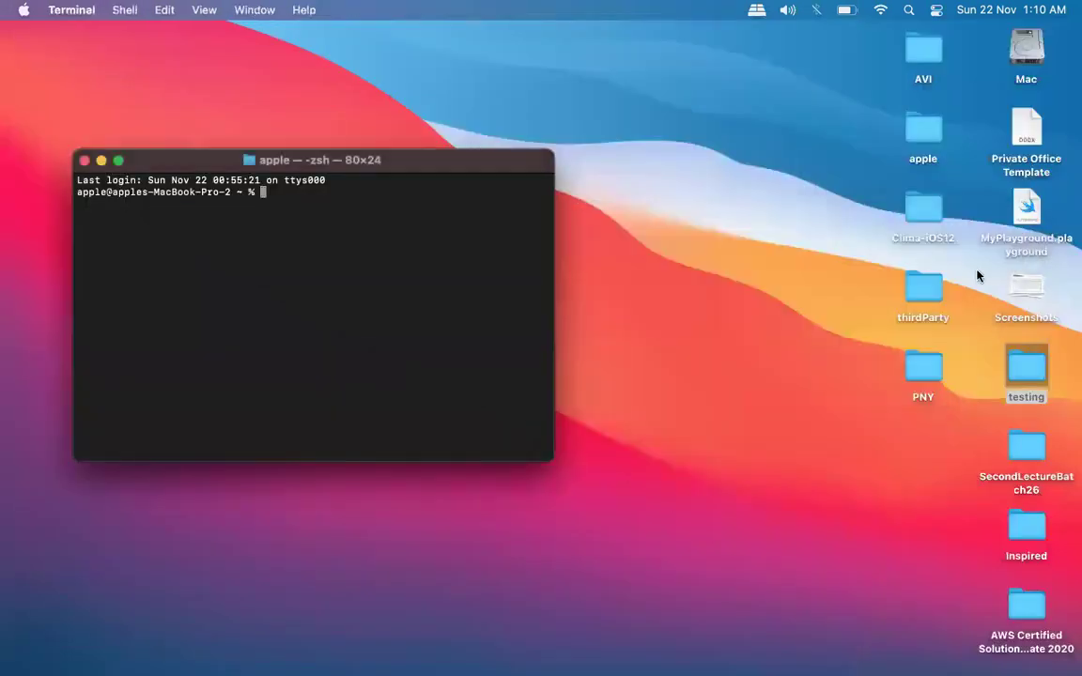
Change into the Desktop testing folder with cd and clear the screen.
type("cd")
left_click_drag(1024, 368, 363, 195)
key("Return")
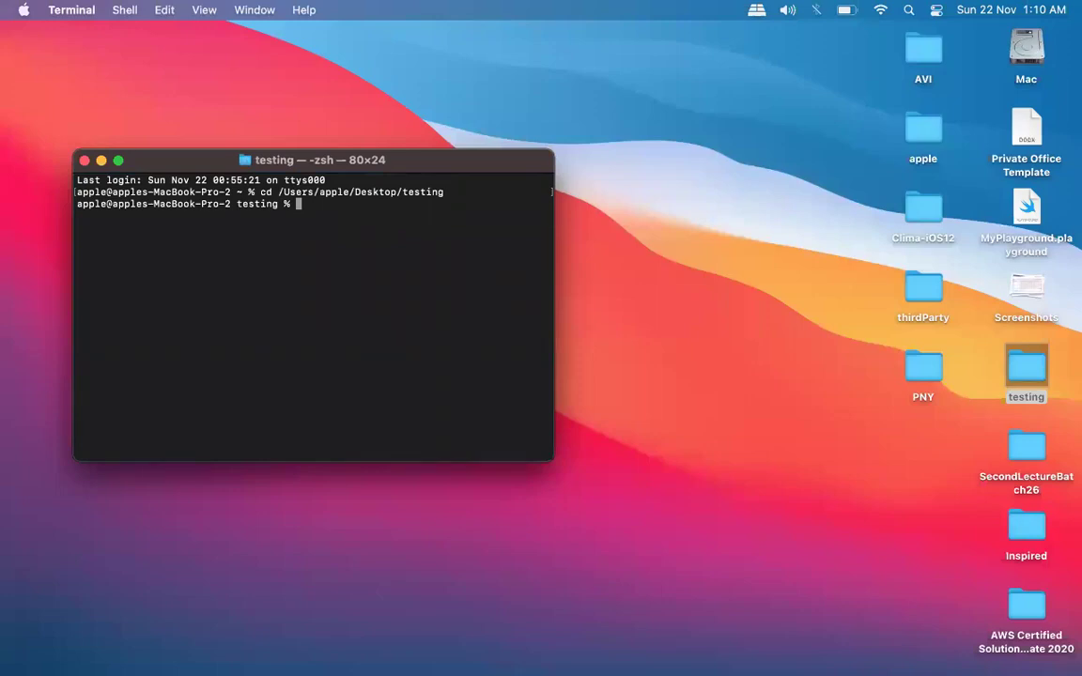
type("clear")
key("Return")
Return to the home directory, clear the terminal again, and bring up Xcode.
type("cd")
key("Return")
type("llear")
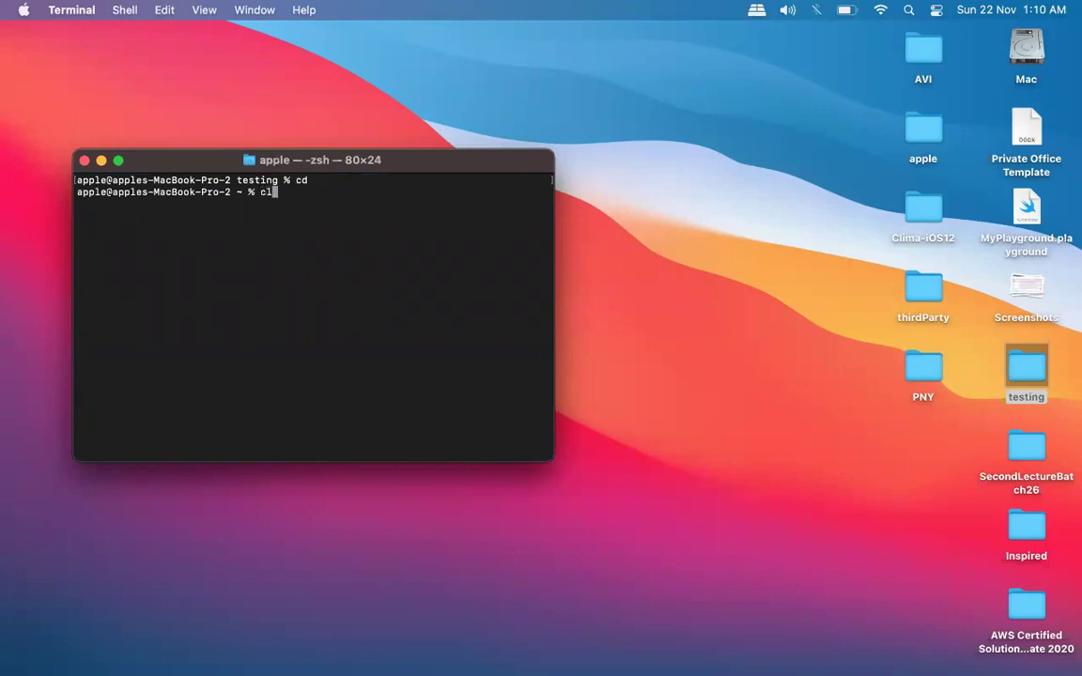
key("Return")
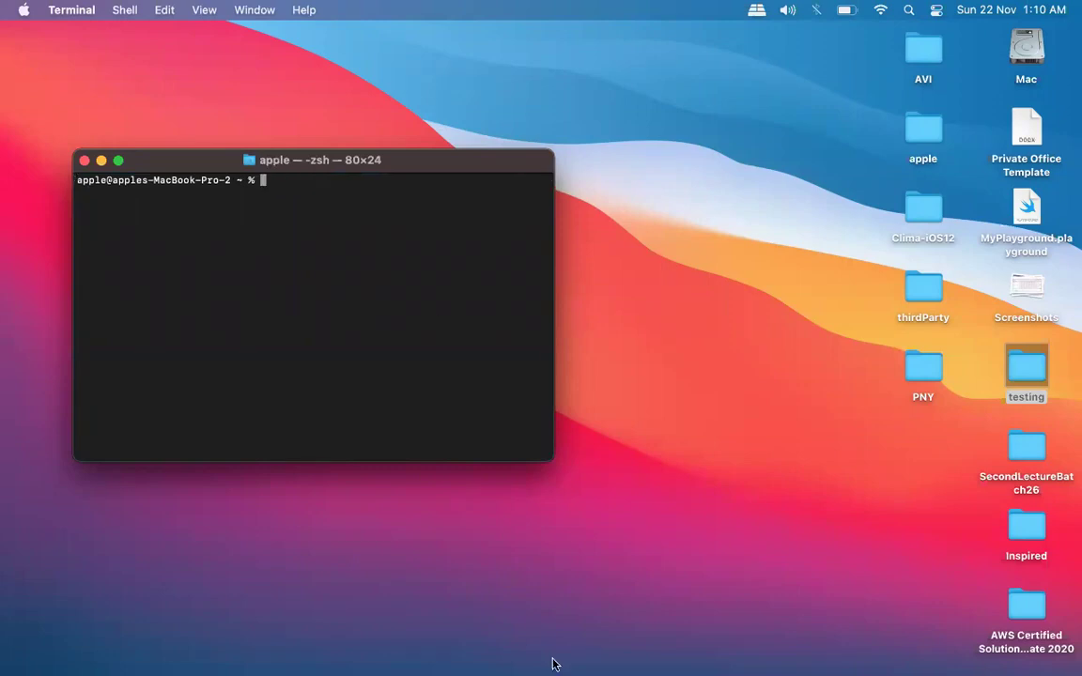
left_click(676, 661)
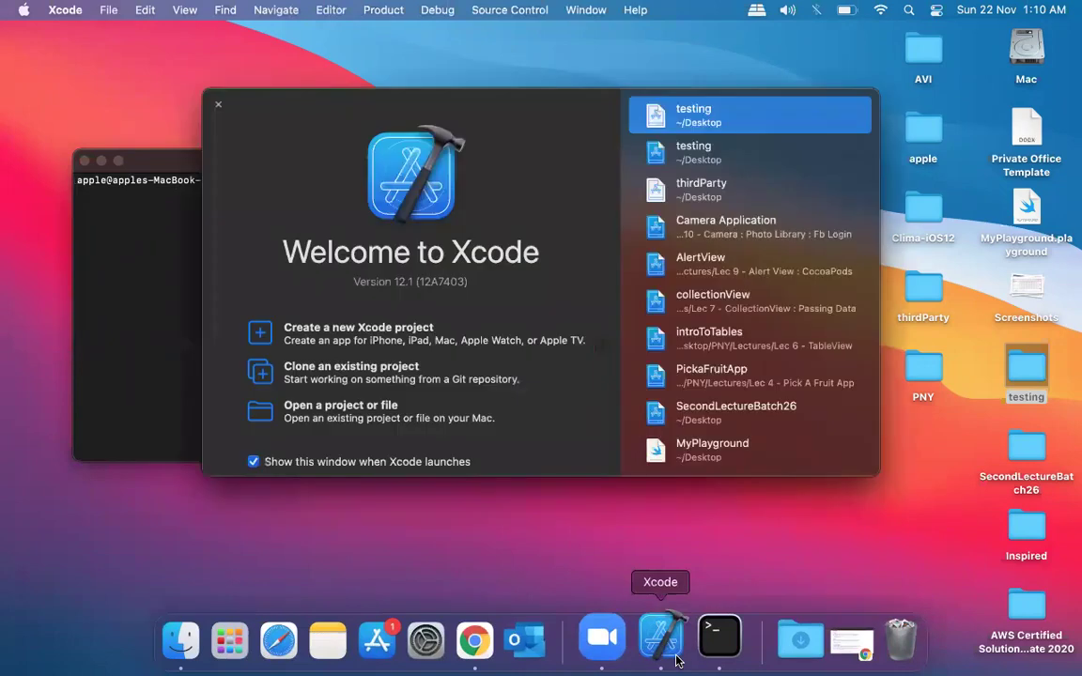
Open the recent testing workspace and recopy the Alamofire pod line from the GitHub page.
double_click(699, 120)
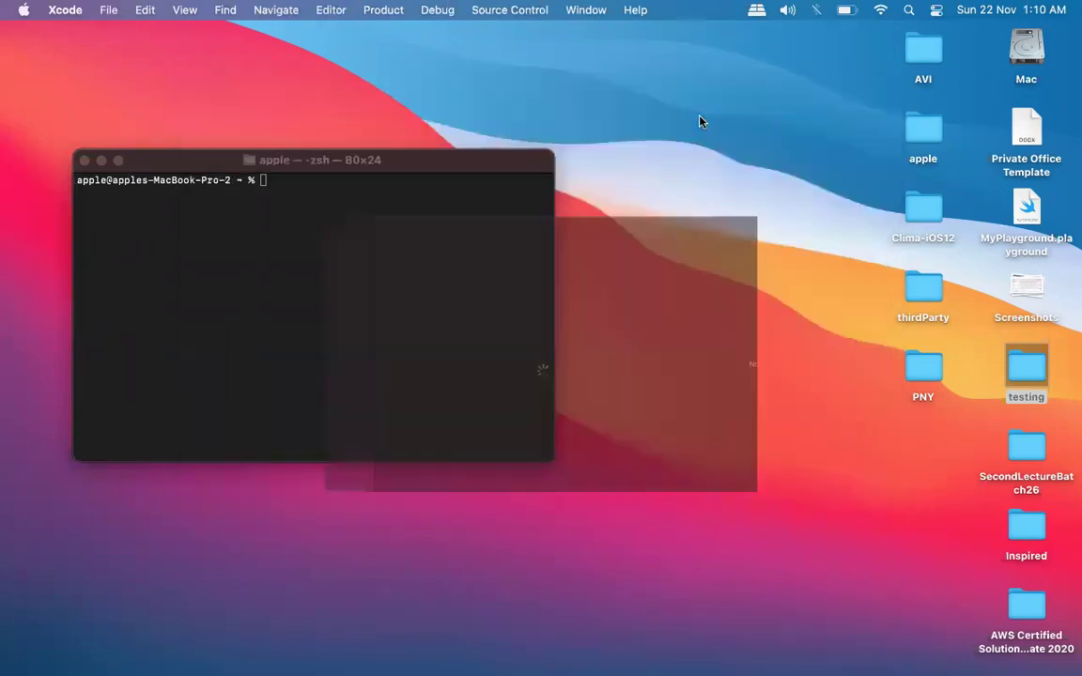
triple_click(349, 211)
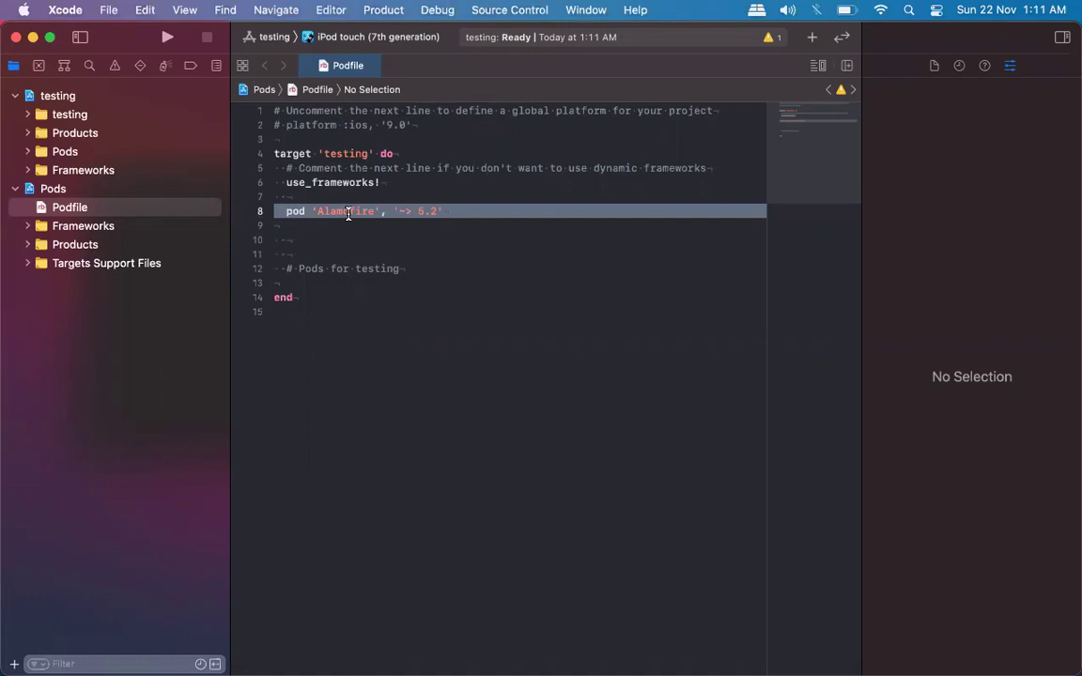
key("ctrl+Up")
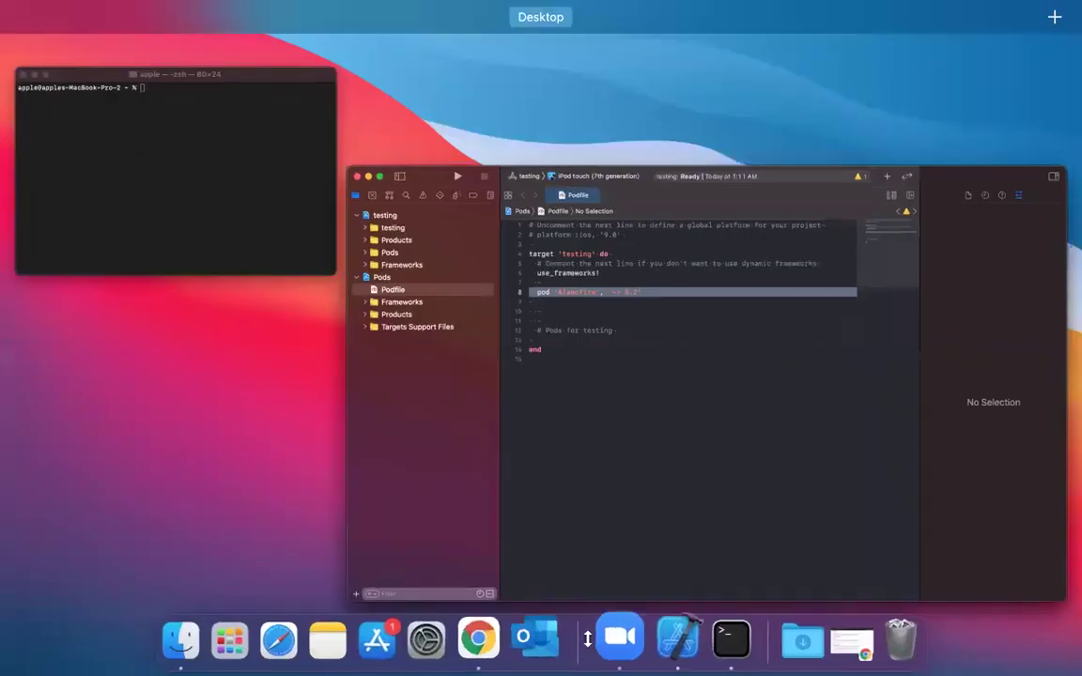
left_click(501, 625)
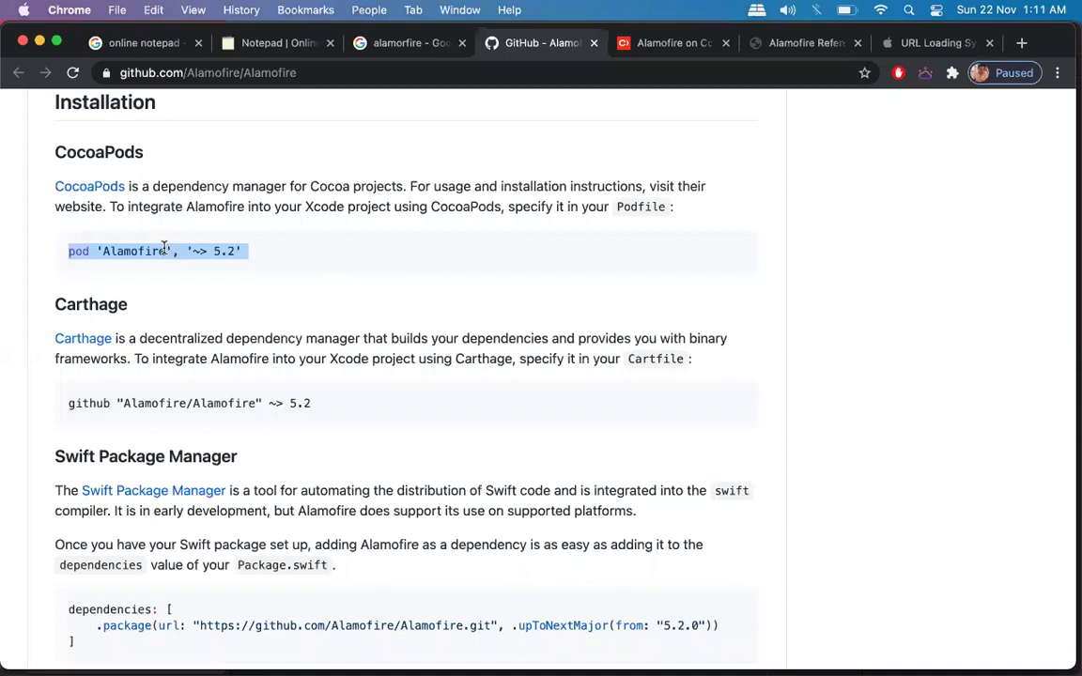
key("super+c")
key("ctrl+Up")
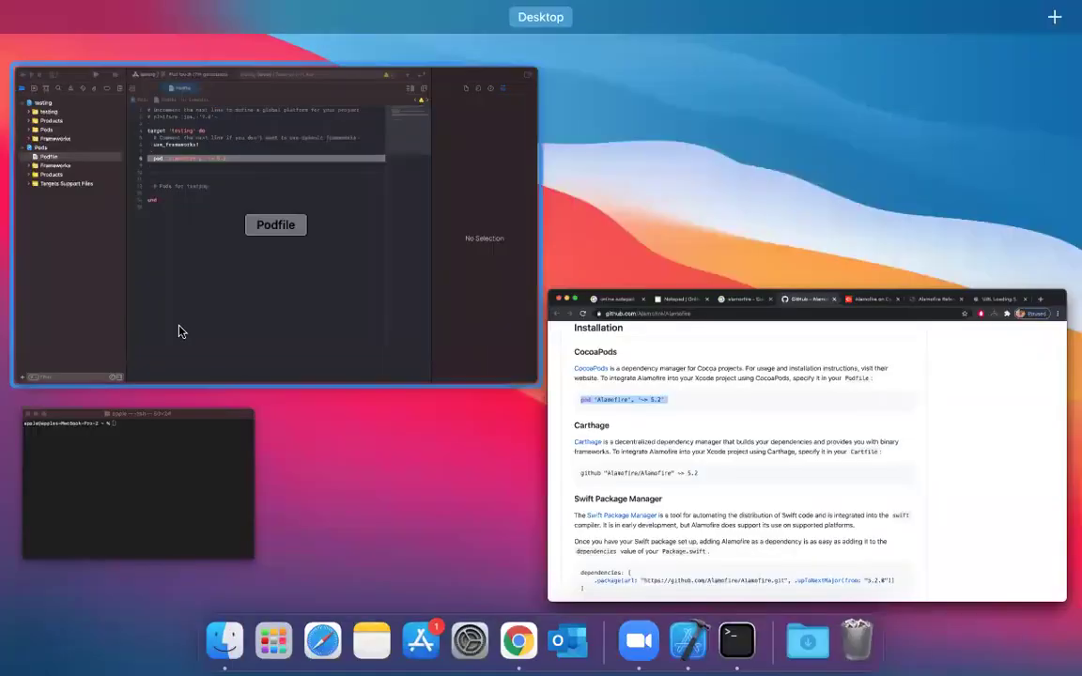
left_click(181, 330)
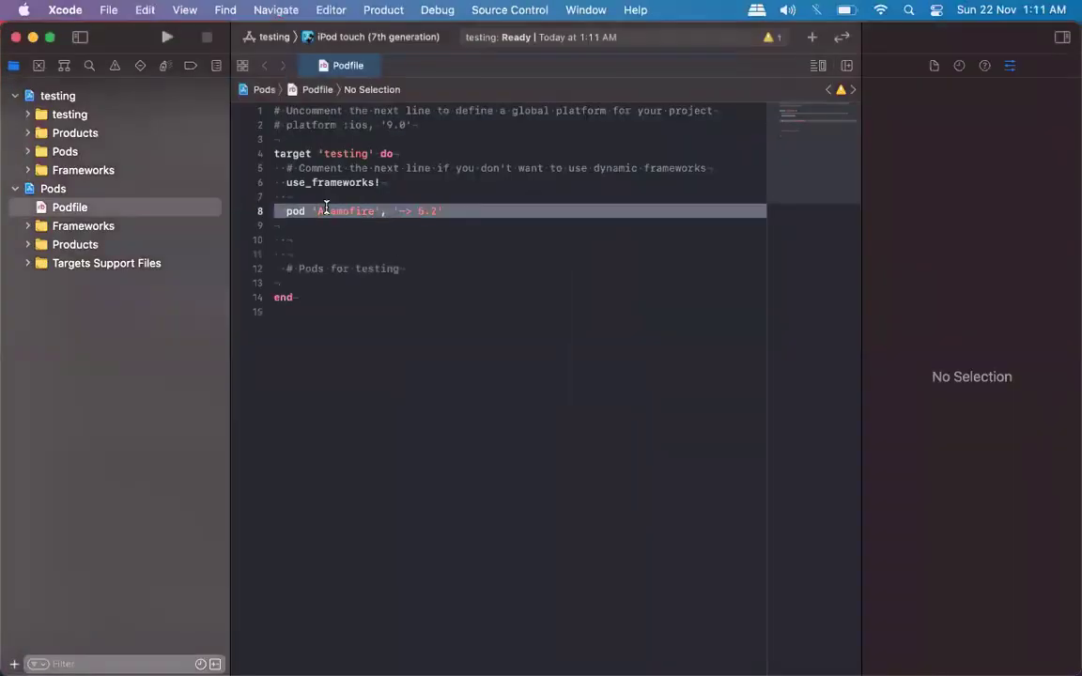
Look over the Pods project settings and the Podfile, then close the Podfile.
left_click(103, 205)
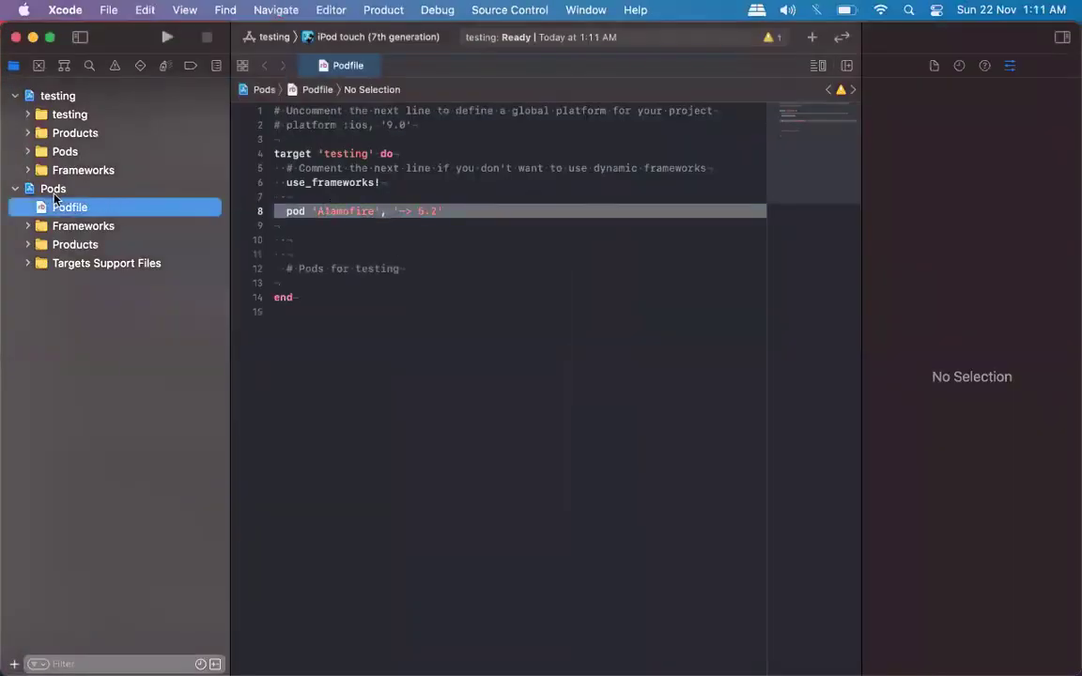
left_click(53, 189)
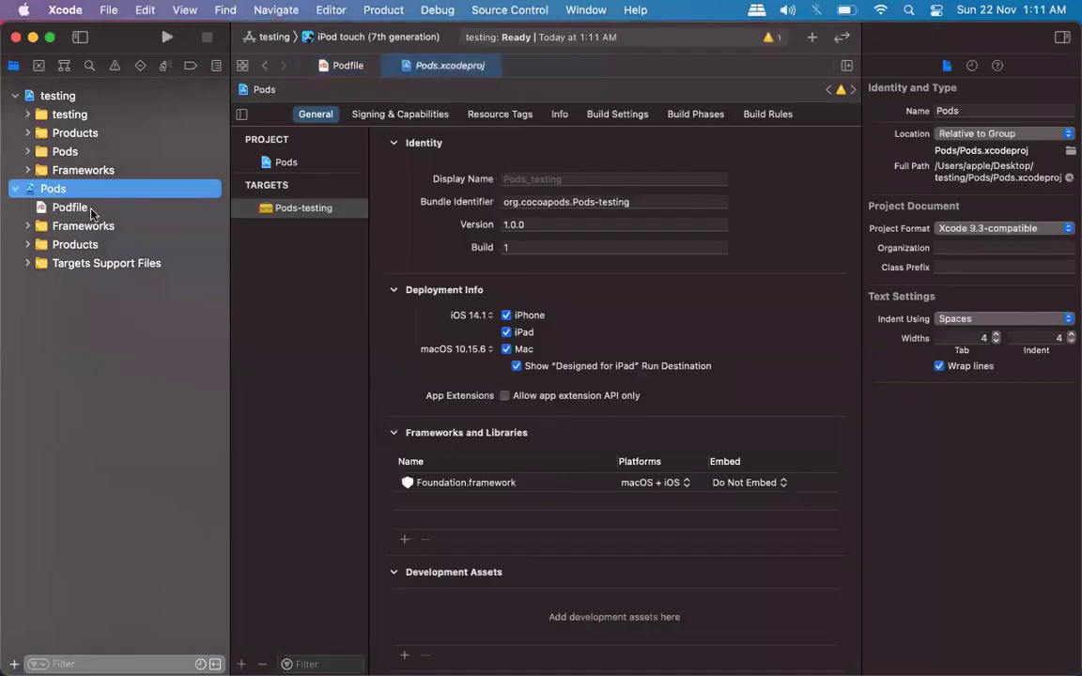
left_click(91, 210)
left_click(415, 199)
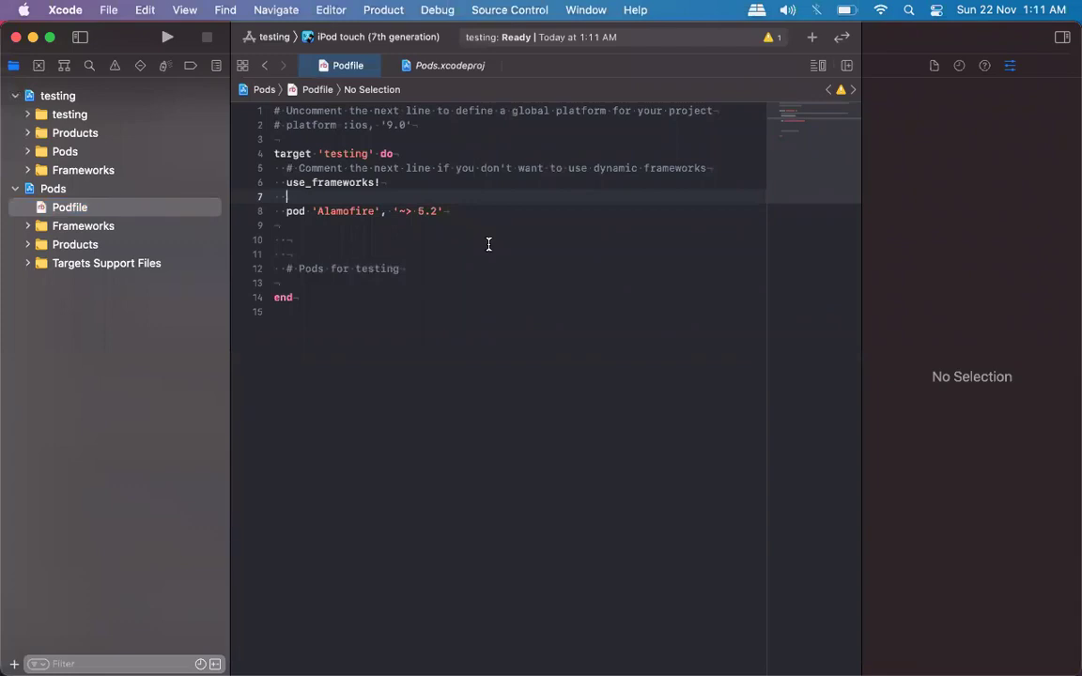
key("super+w")
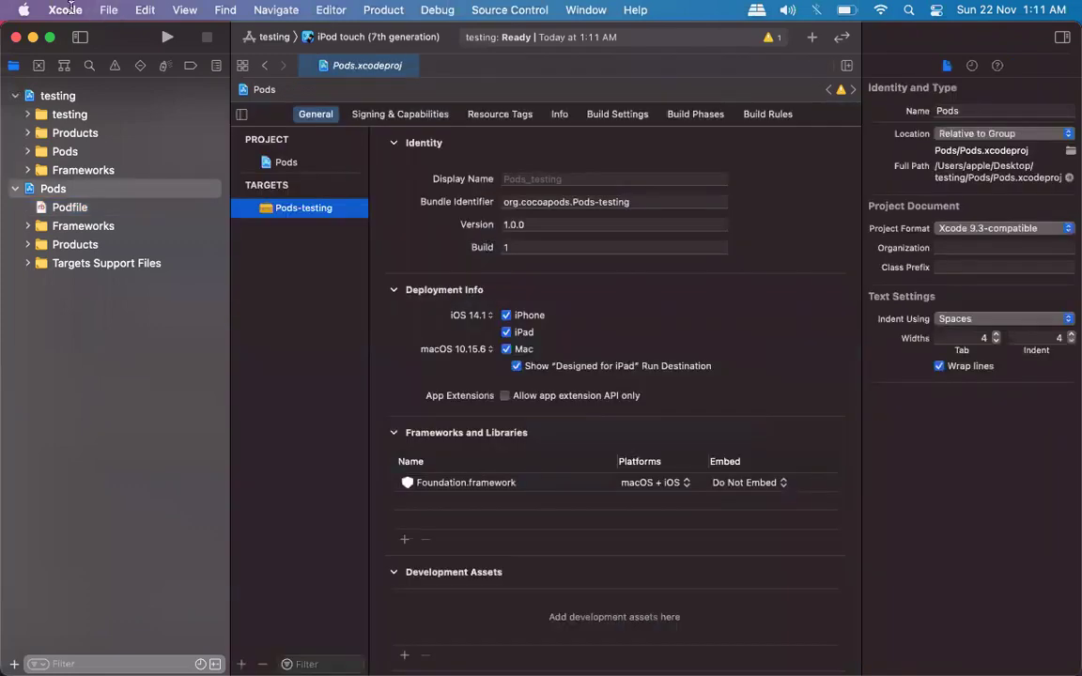
Close the Xcode project and, in Terminal, cd into the Desktop testing folder.
left_click(13, 36)
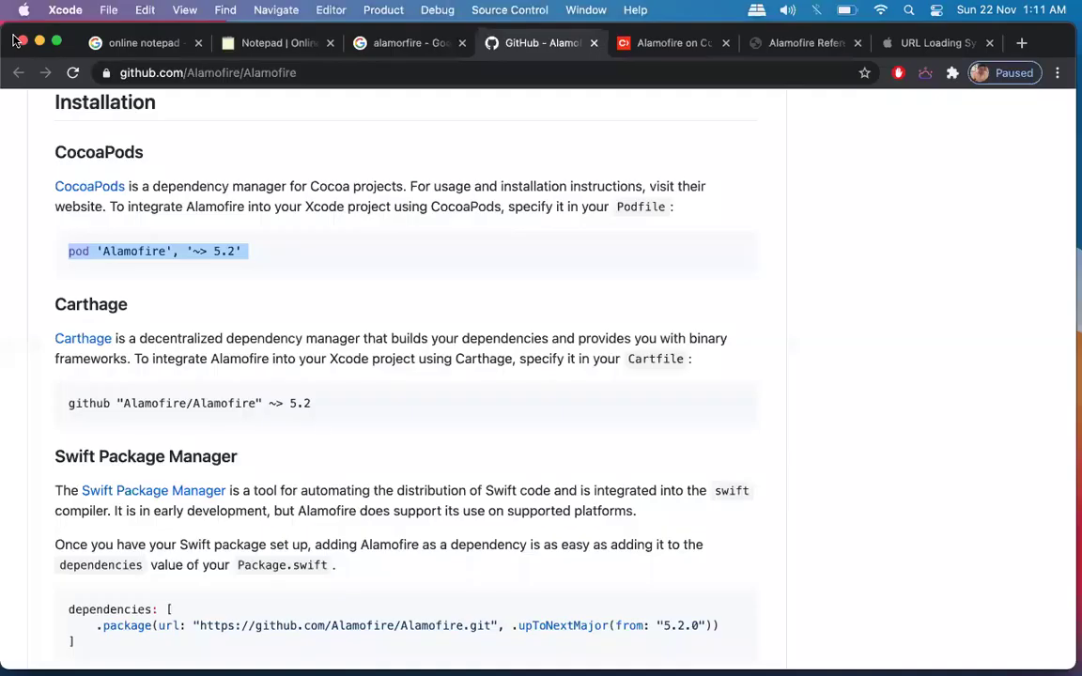
key("ctrl+Up")
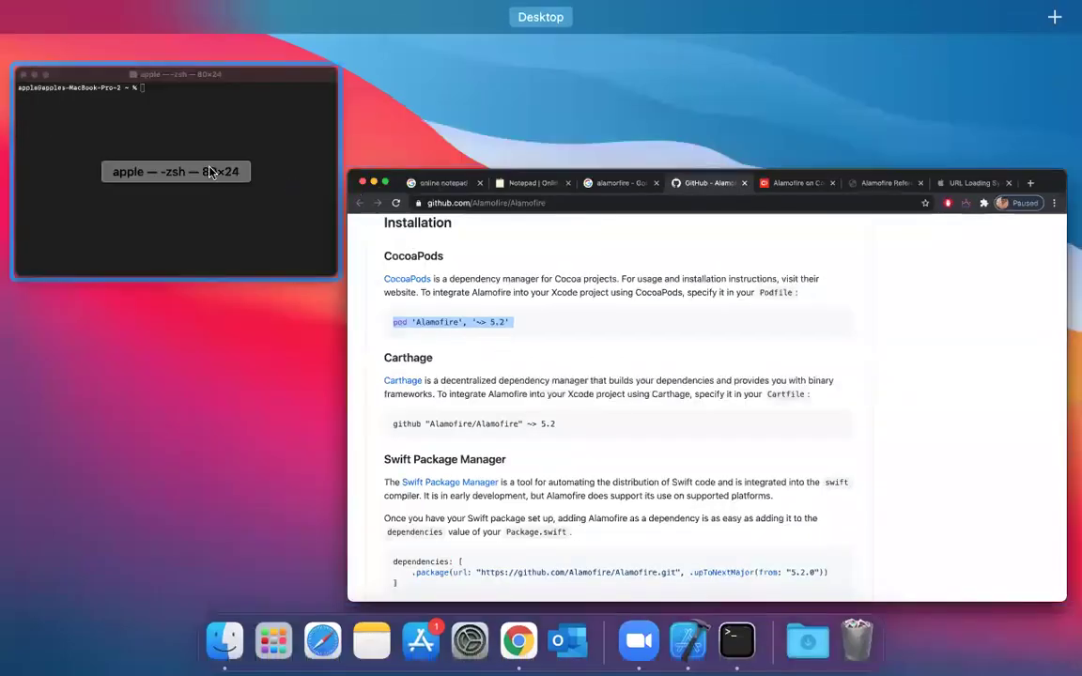
left_click(211, 172)
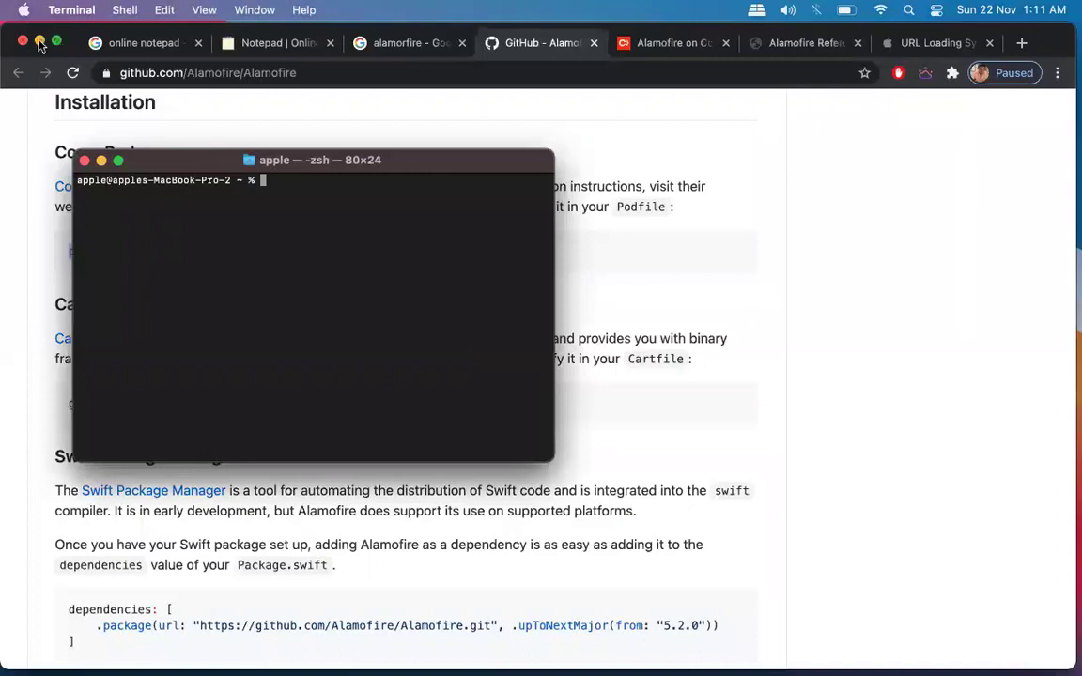
left_click(40, 42)
type("cd")
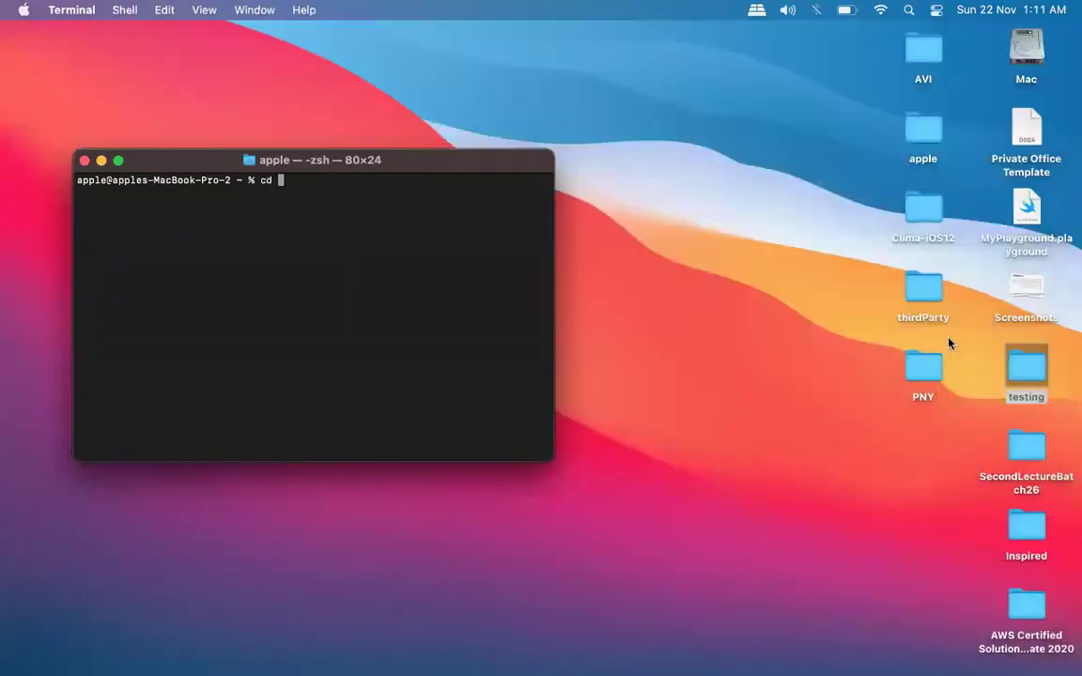
left_click_drag(1024, 363, 292, 212)
key("Return")
List the folder's Podfile, Pods and workspace, then run pod install.
type("ls")
key("Return")
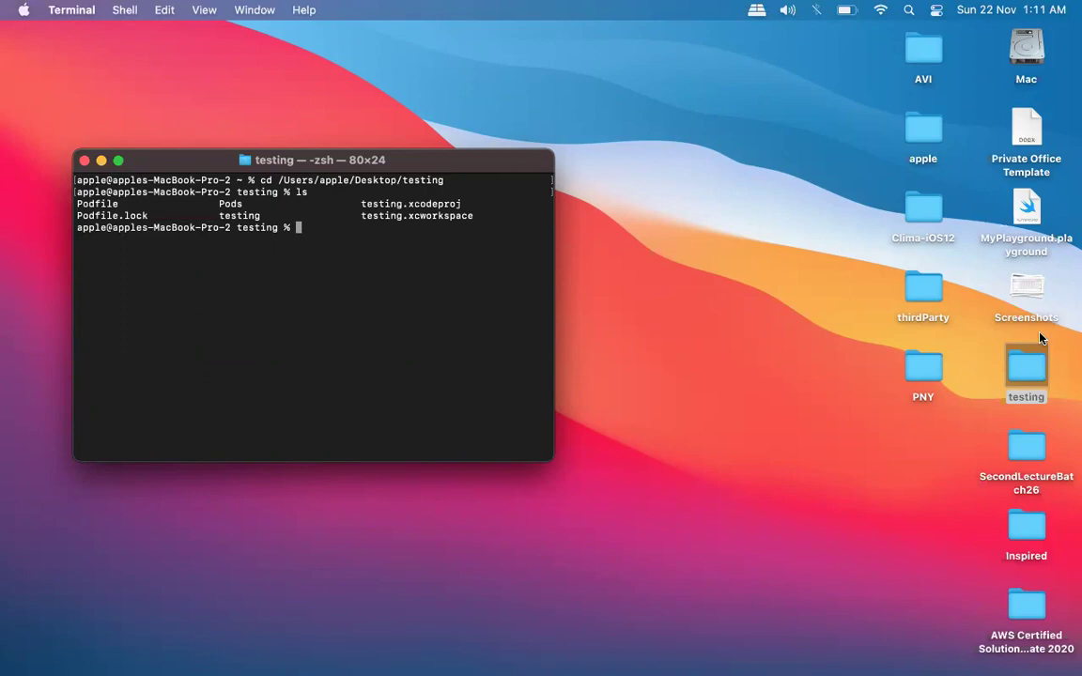
double_click(1026, 369)
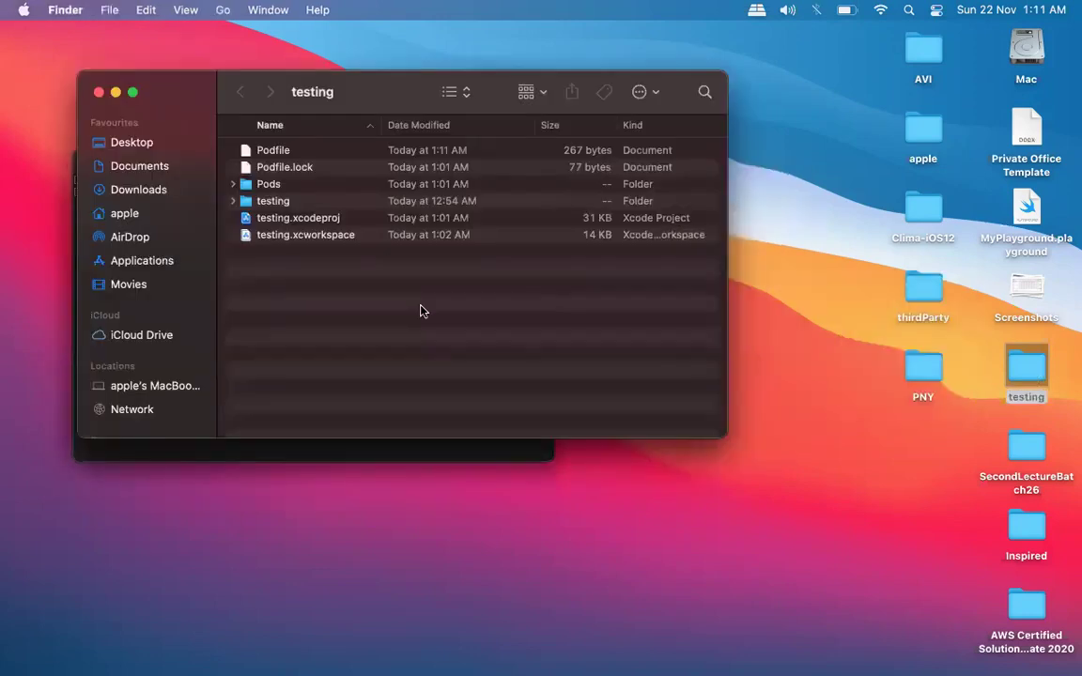
key("super+w")
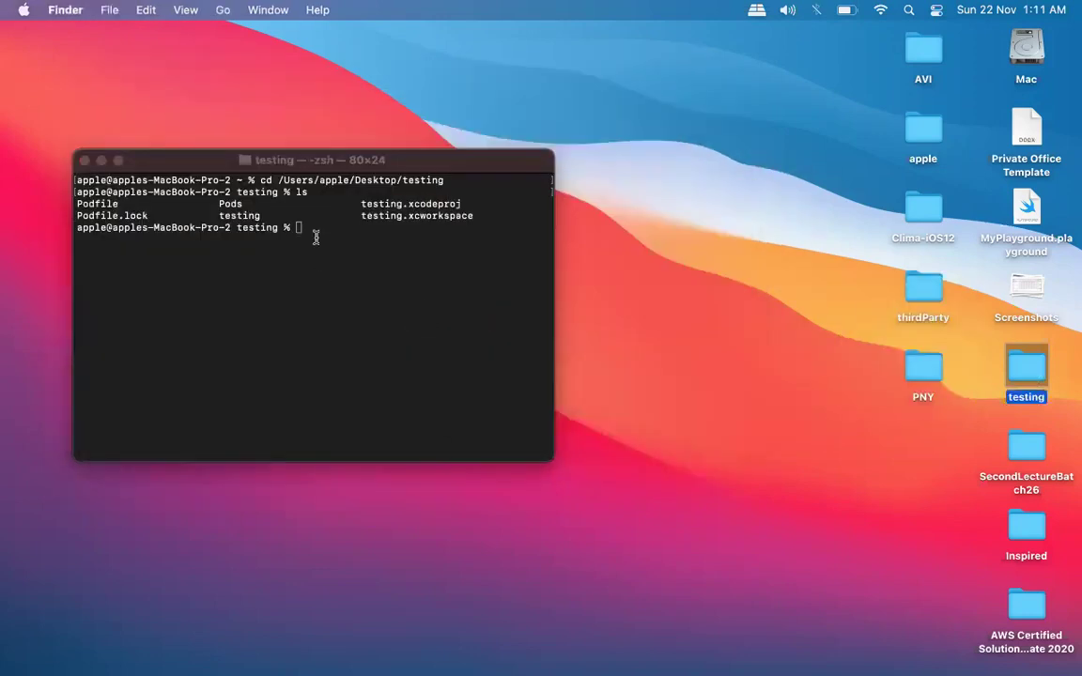
left_click(314, 237)
type("pod install")
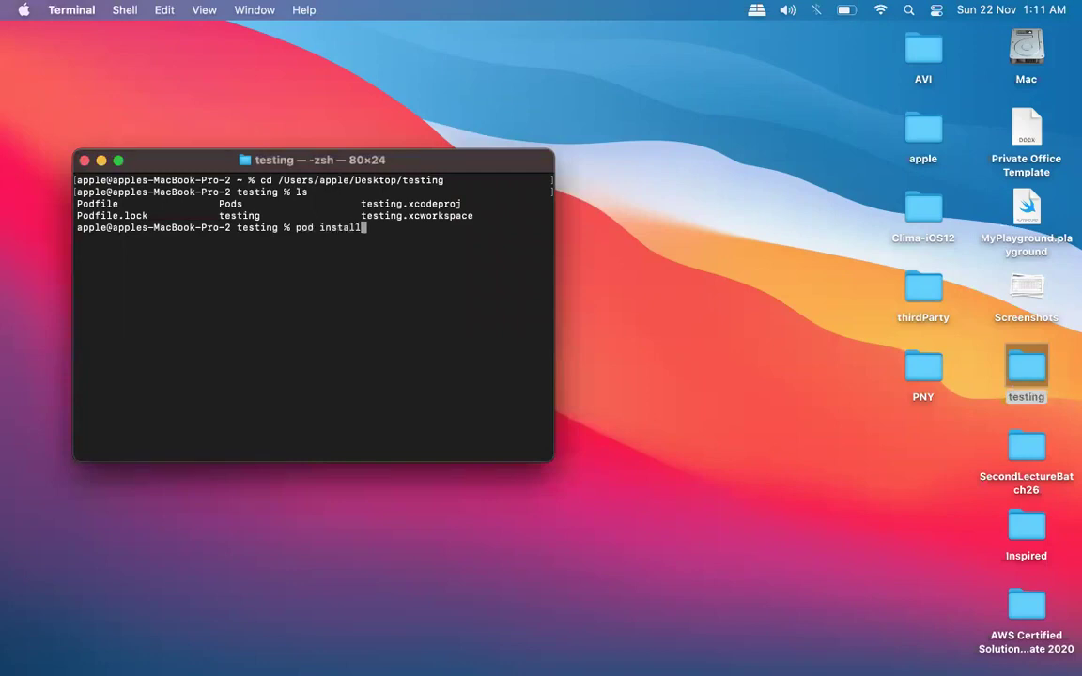
key("Return")
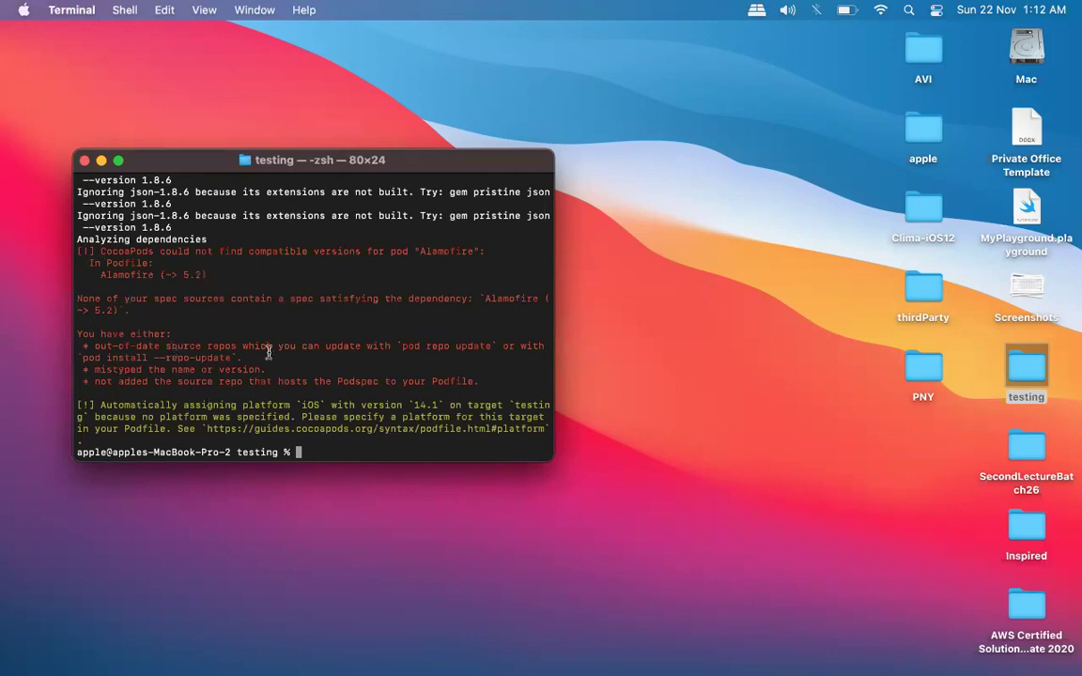
Note the Alamofire (~> 5.2) error, then check the Installation line on cocoapods.org's Alamofire page.
triple_click(324, 247)
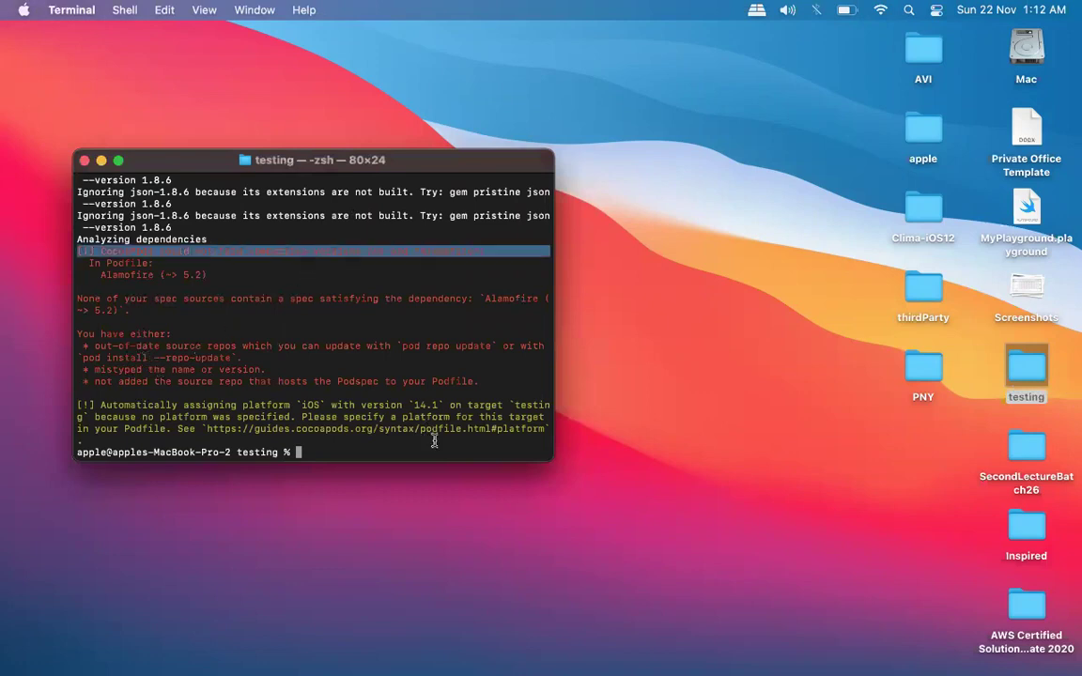
key("ctrl+Up")
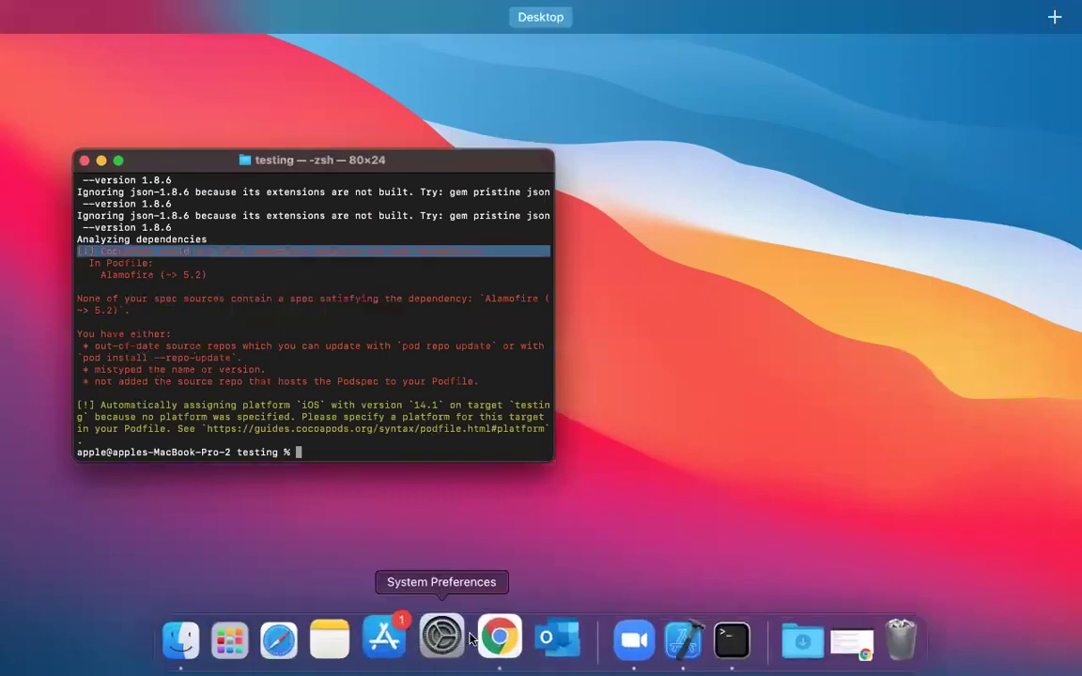
left_click(481, 638)
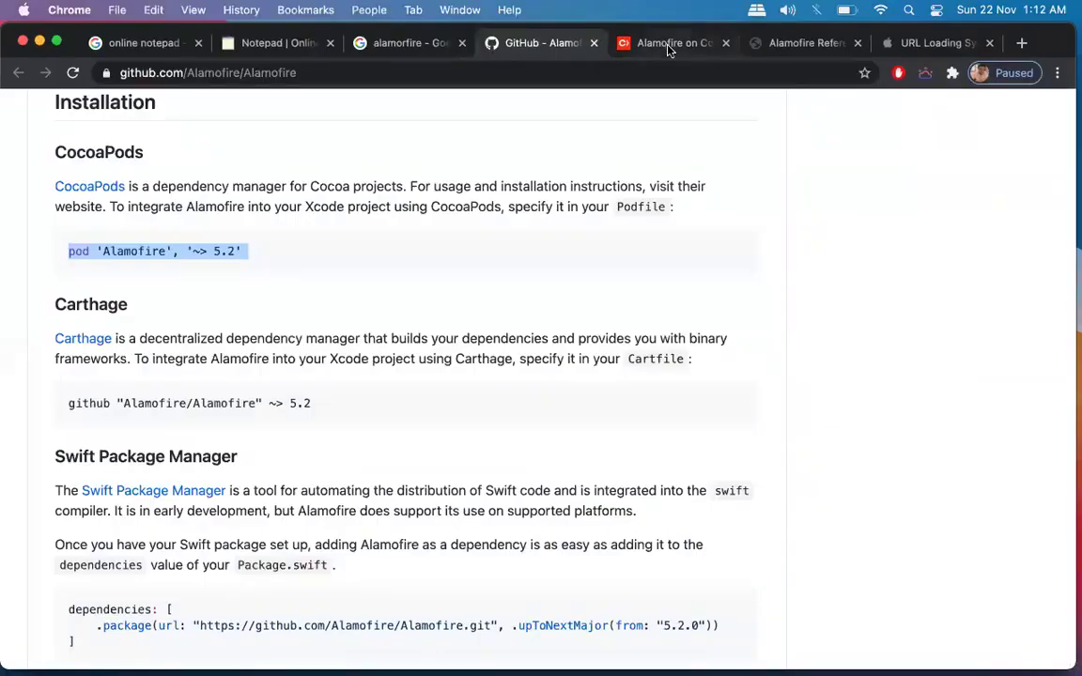
left_click(668, 43)
scroll(331, 416, "down", 5)
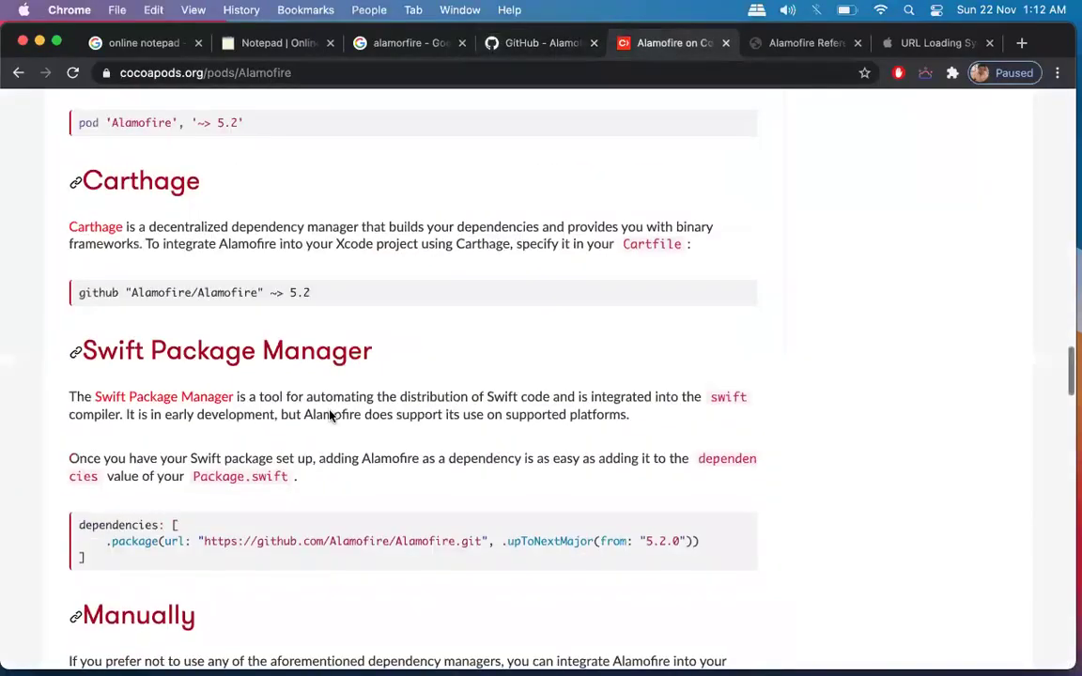
scroll(331, 413, "up", 1)
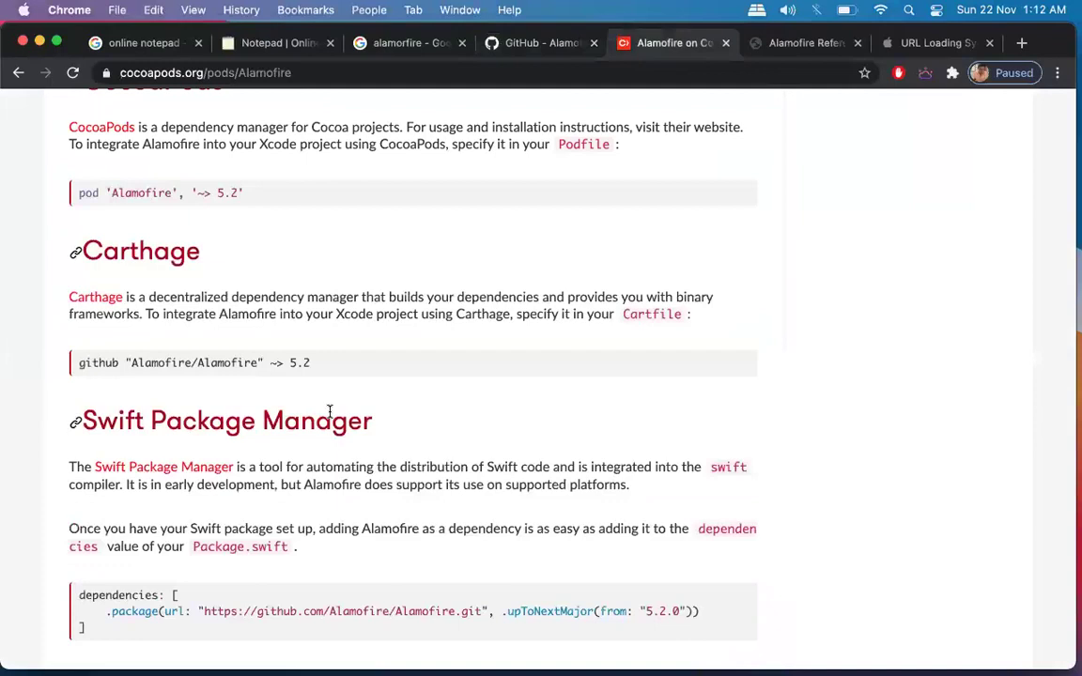
scroll(330, 411, "up", 6)
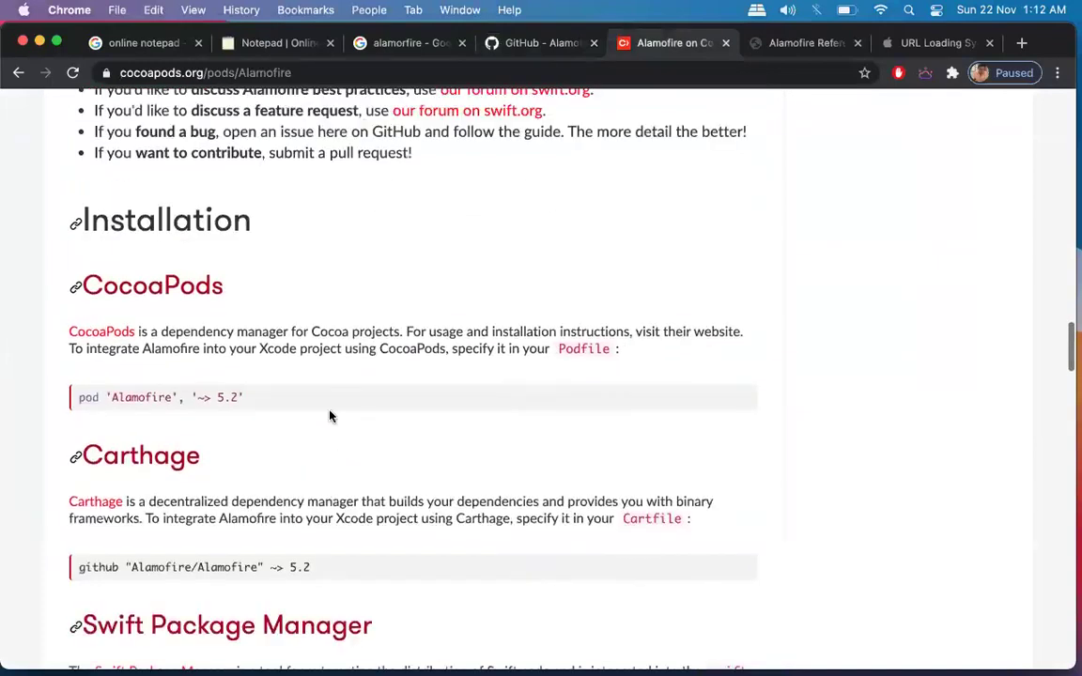
scroll(329, 412, "up", 2)
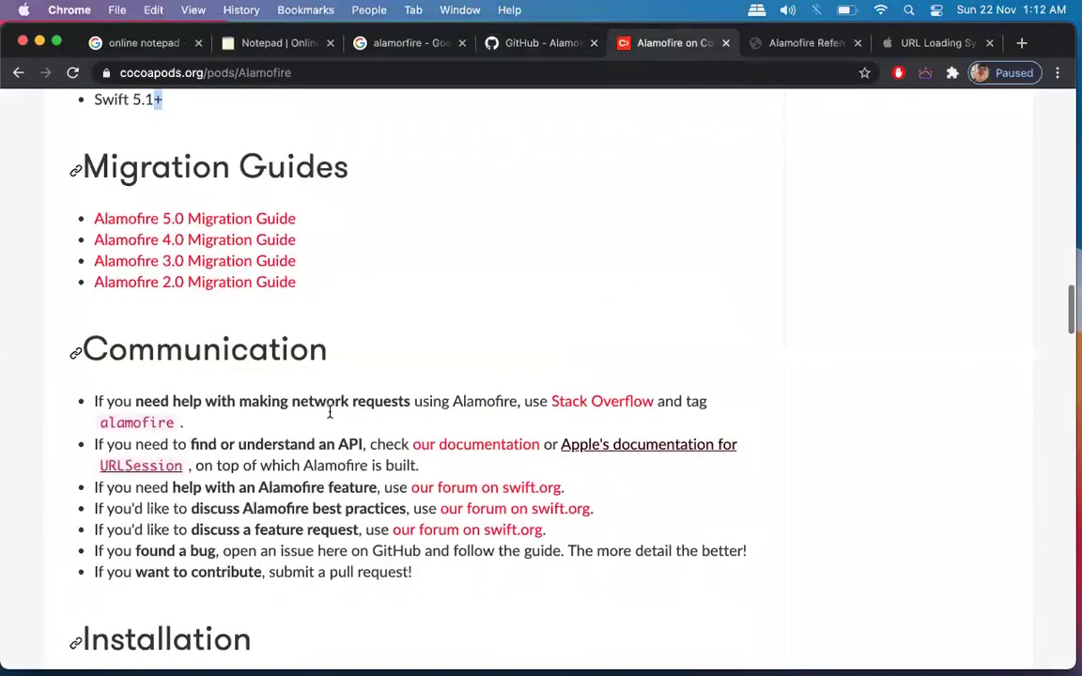
scroll(330, 411, "down", 4)
Bring Terminal forward, then switch to Xcode's welcome window.
key("ctrl+Up")
left_click(180, 218)
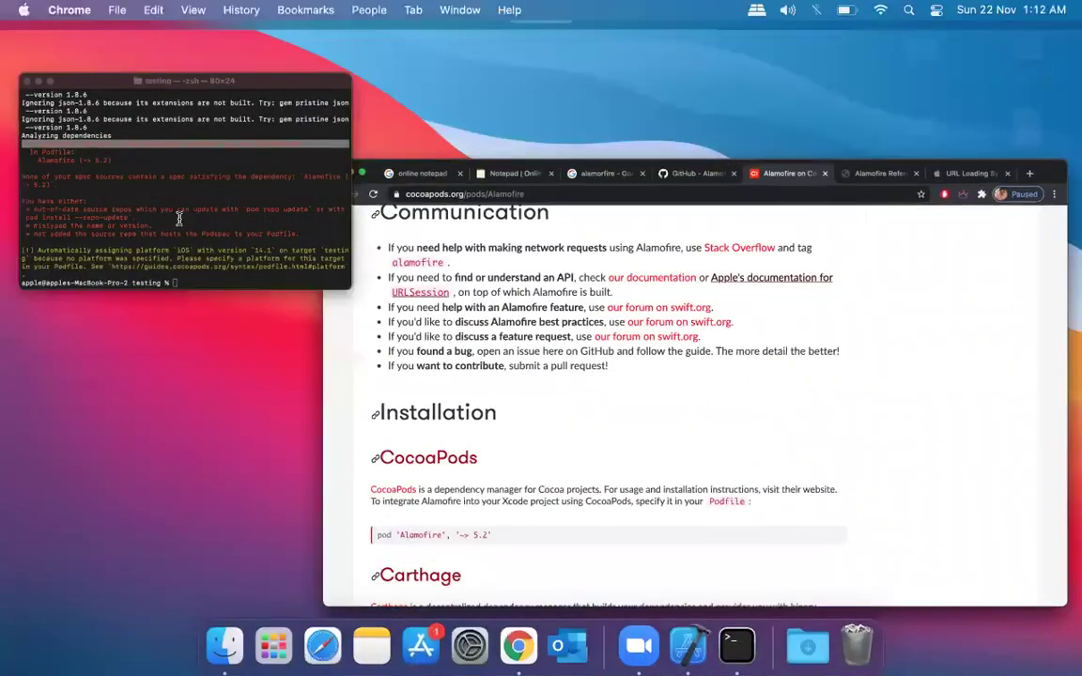
key("ctrl+Up")
left_click(181, 217)
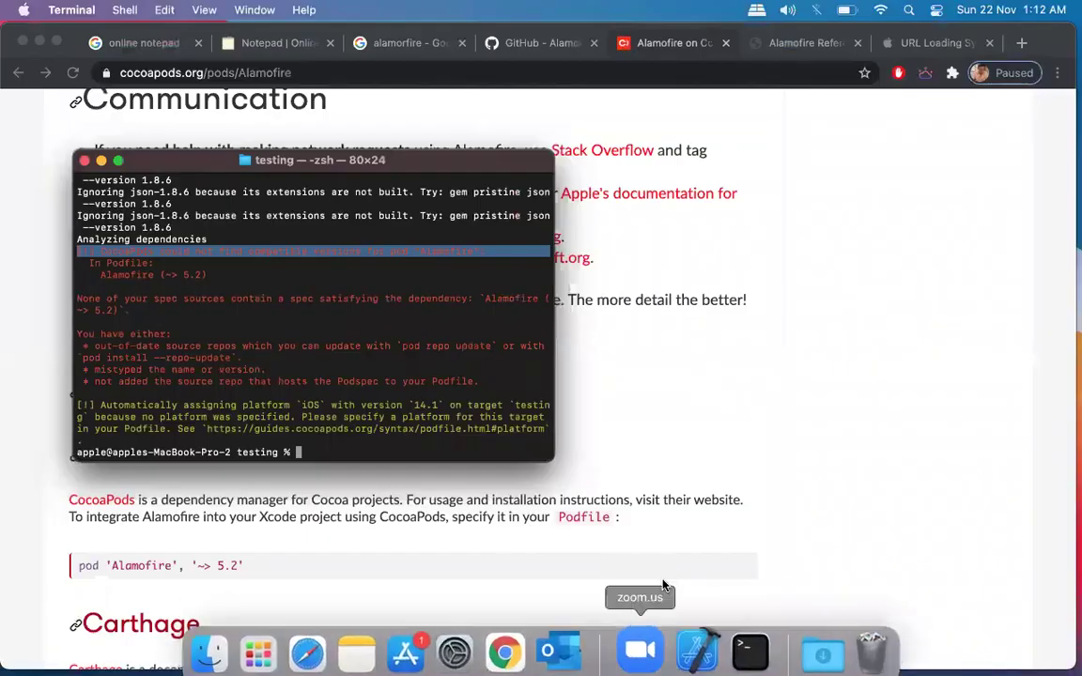
left_click(697, 650)
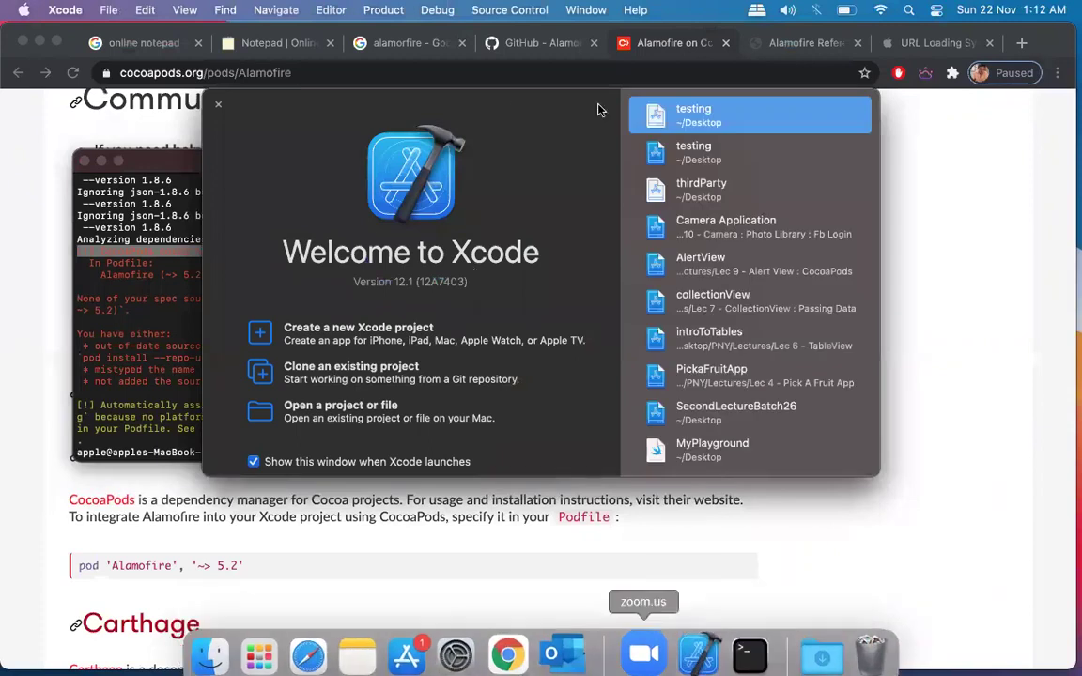
Open the testing project, cut line 8 down to pod 'Alamofire', and build with Cmd+B.
double_click(655, 113)
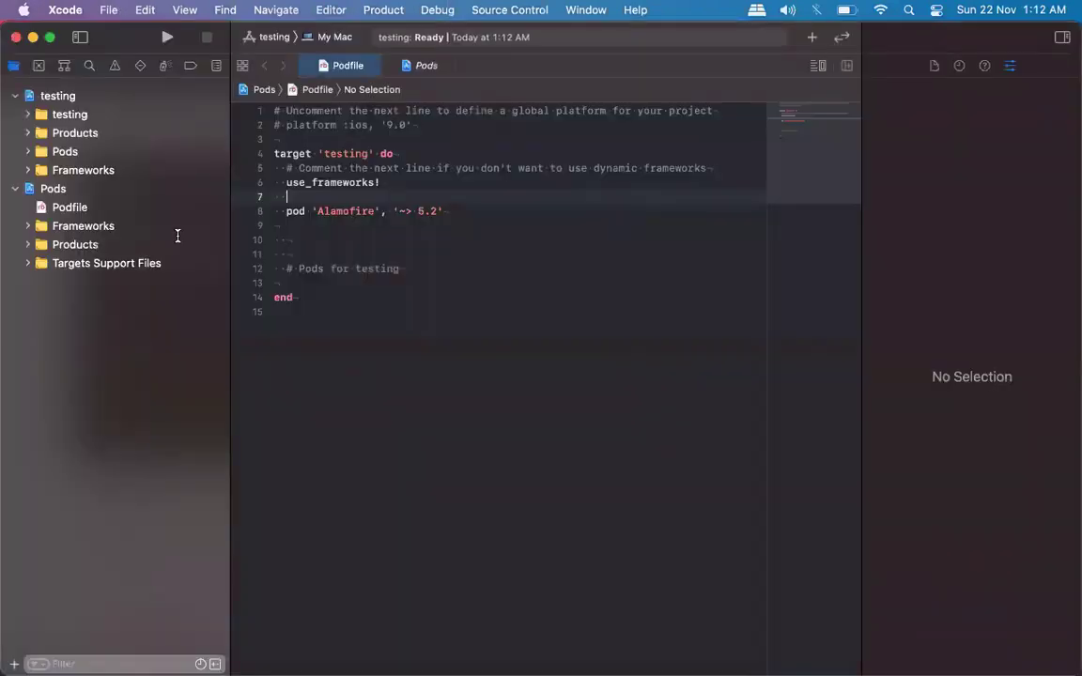
left_click(442, 211)
key("BackSpace")
key("BackSpace")
key("BackSpace")
key("BackSpace")
key("BackSpace")
key("BackSpace")
key("BackSpace")
key("BackSpace")
key("BackSpace")
key("BackSpace")
key("super+b")
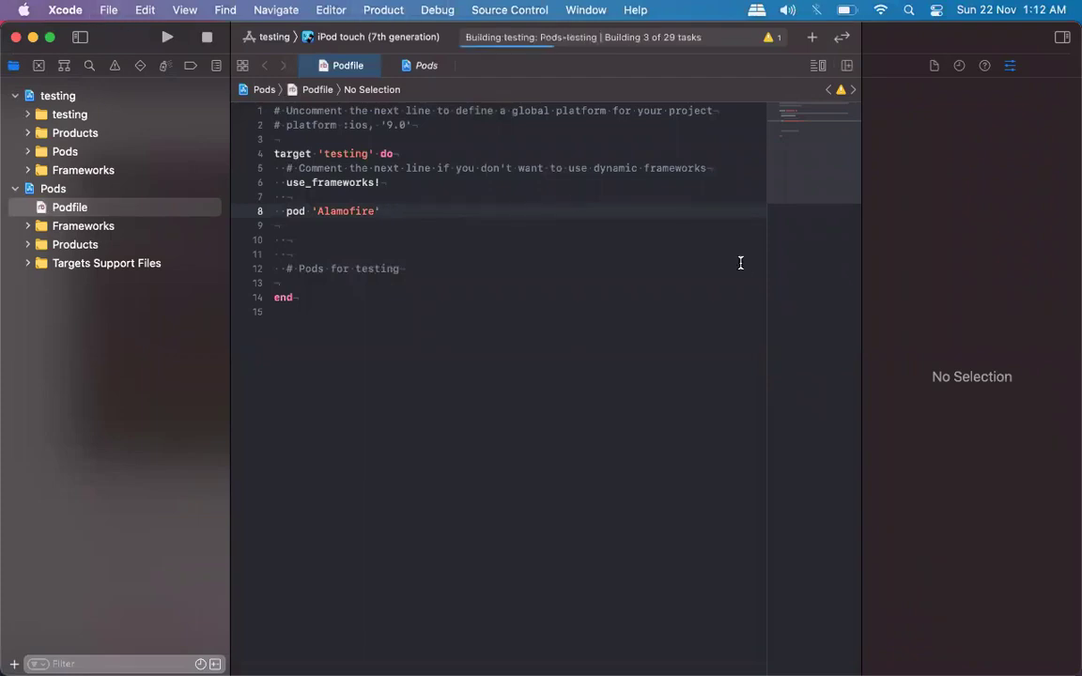
key("ctrl+Up")
left_click(724, 423)
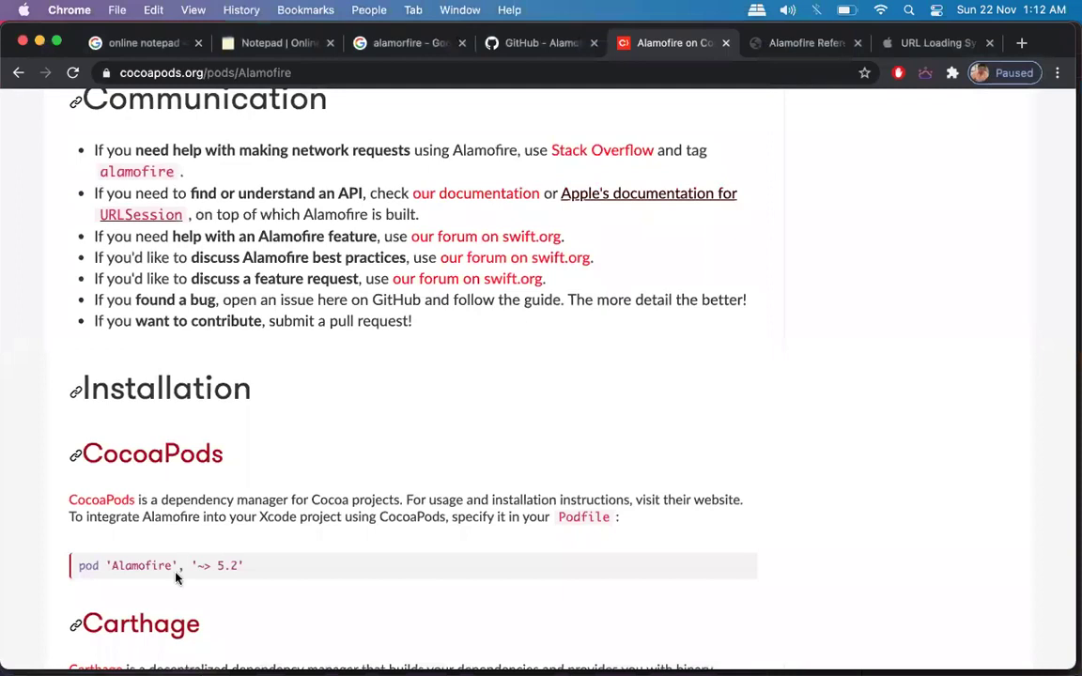
Select just pod 'Alamofire' on the CocoaPods install line, then return to the Xcode Podfile.
triple_click(204, 565)
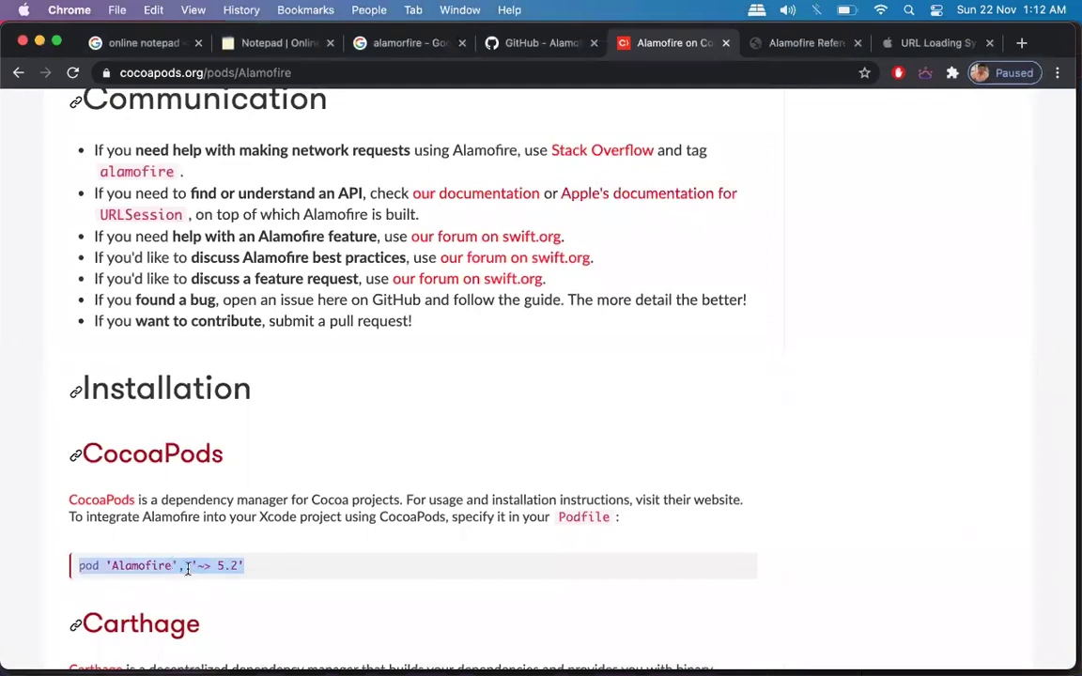
mouse_move(188, 568)
left_mouse_down()
mouse_move(264, 567)
mouse_move(178, 567)
left_mouse_up()
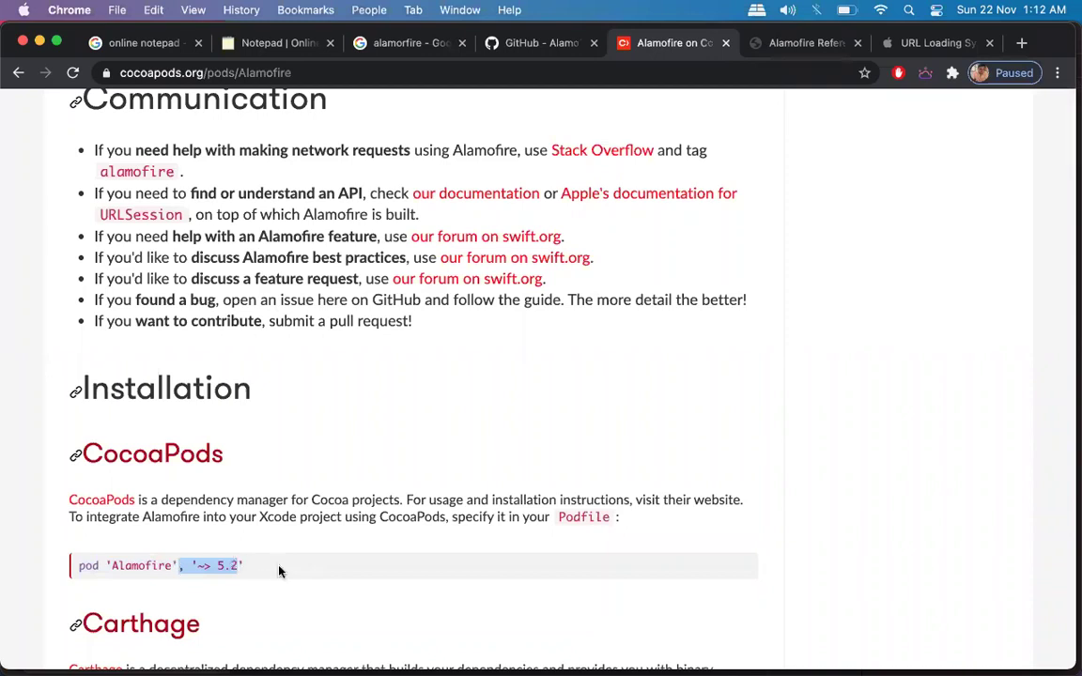
left_click(178, 564)
left_click_drag(177, 565, 64, 562)
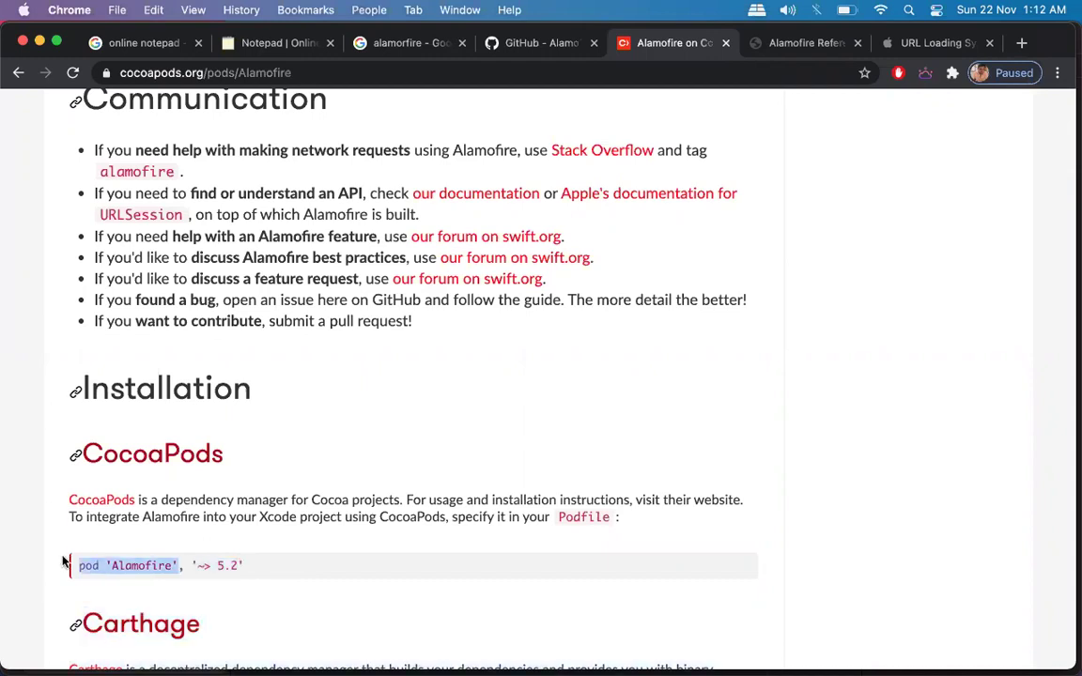
key("ctrl+Up")
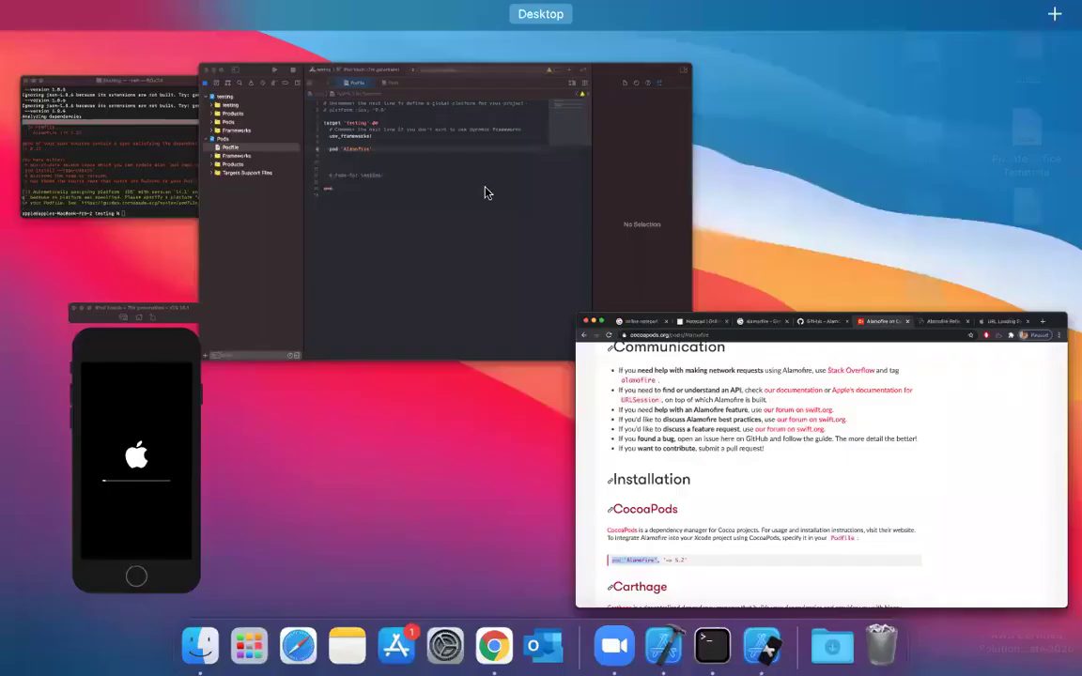
left_click(475, 186)
left_click(476, 338)
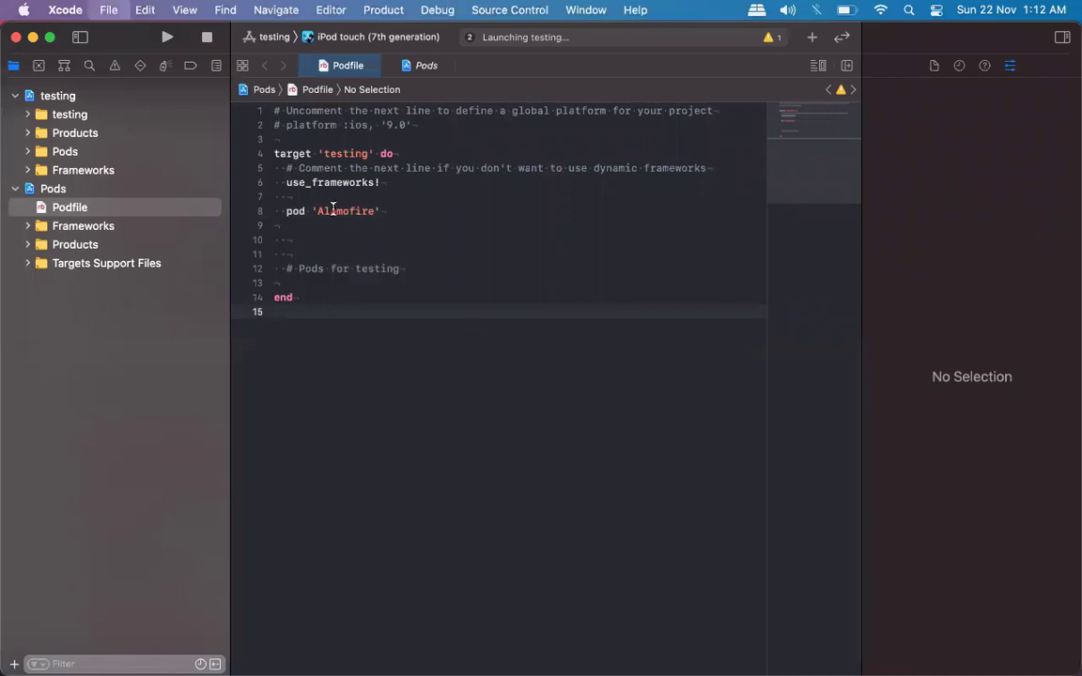
key("ctrl+Up")
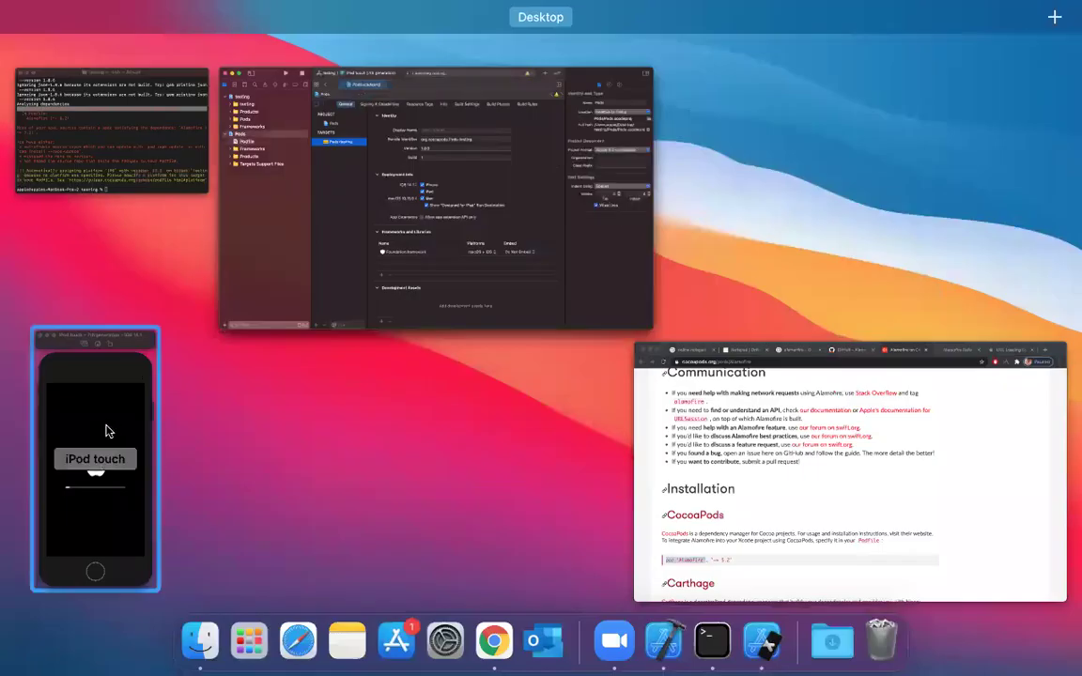
Dismiss the Xcode server error and bring the Terminal window to the front.
left_click(107, 431)
key("ctrl+Up")
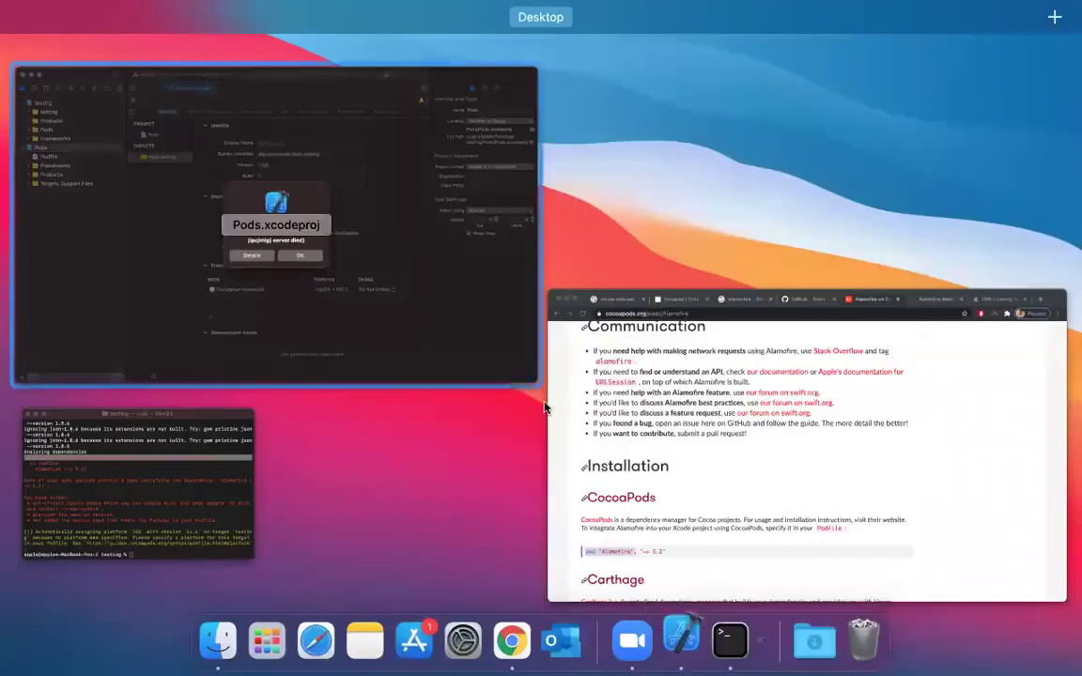
left_click(216, 465)
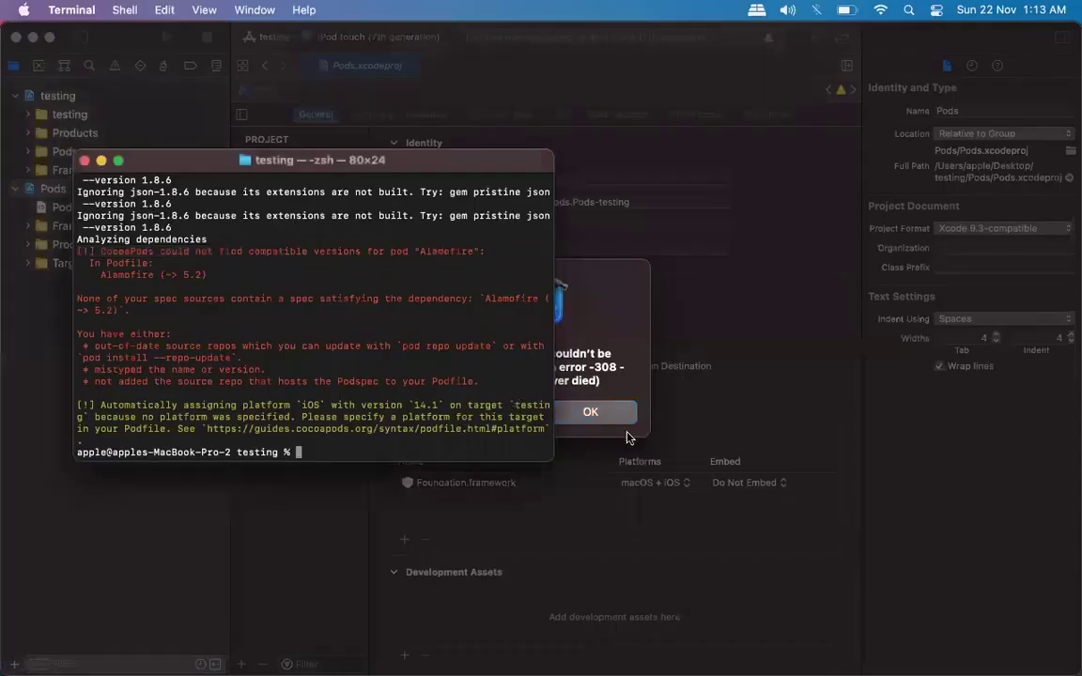
key("super+Tab")
left_click(590, 414)
key("ctrl+Up")
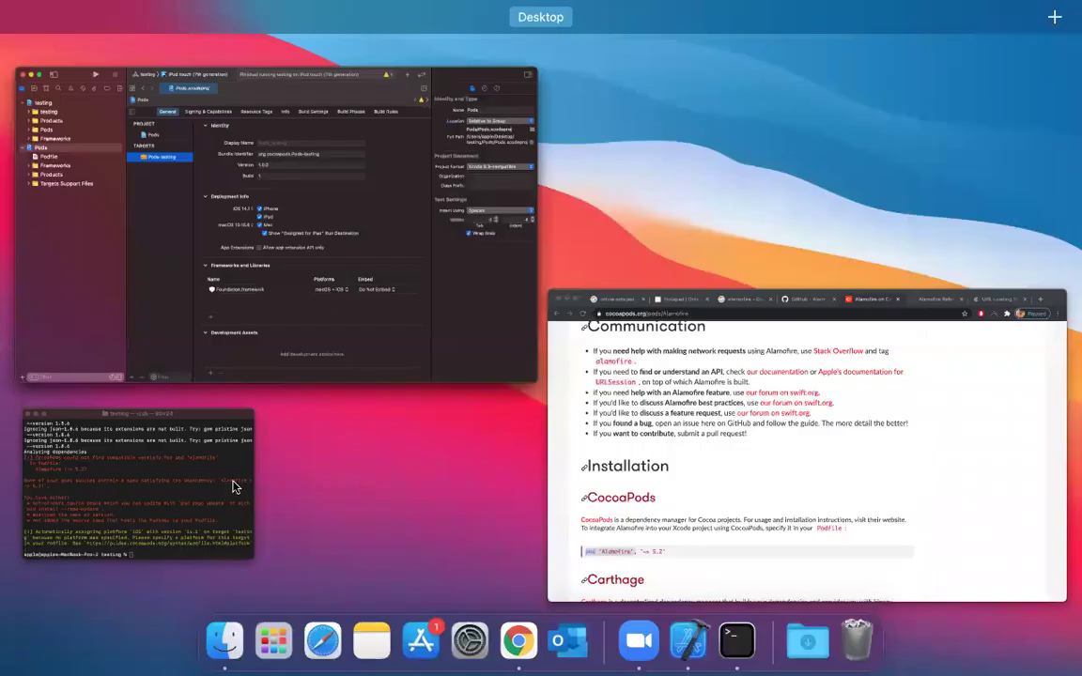
left_click(234, 487)
Rerun pod install, confirm Alamofire 5.0.0 was installed, and close Terminal.
type("pod ")
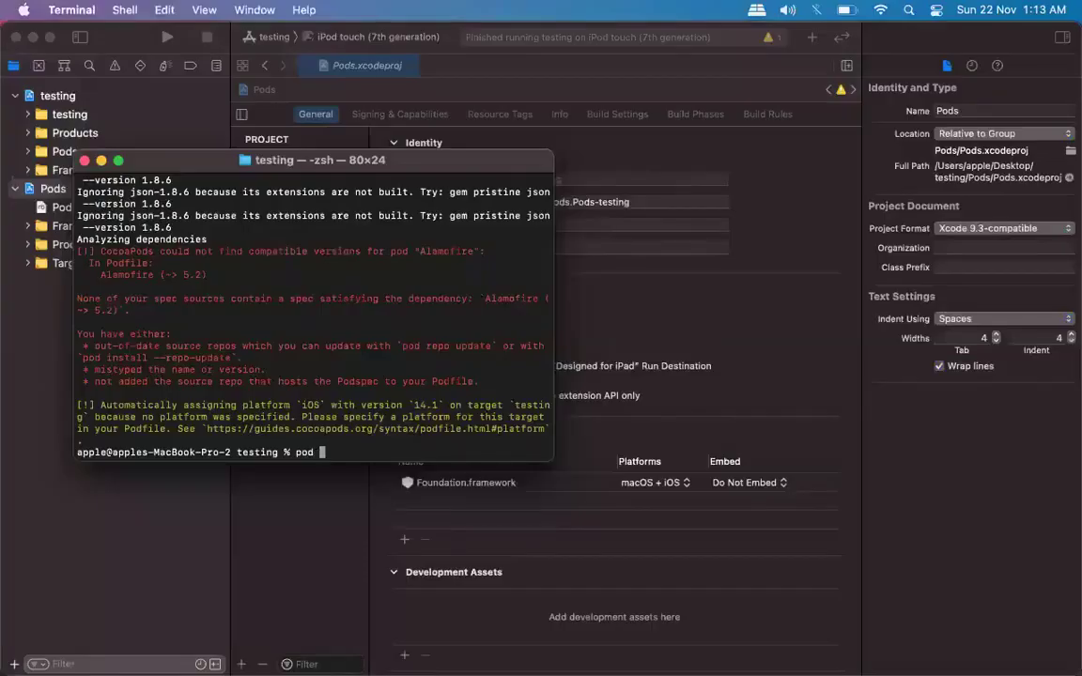
type("insa")
key("BackSpace")
key("BackSpace")
key("BackSpace")
key("BackSpace")
key("BackSpace")
key("BackSpace")
key("BackSpace")
key("BackSpace")
key("Up")
key("Return")
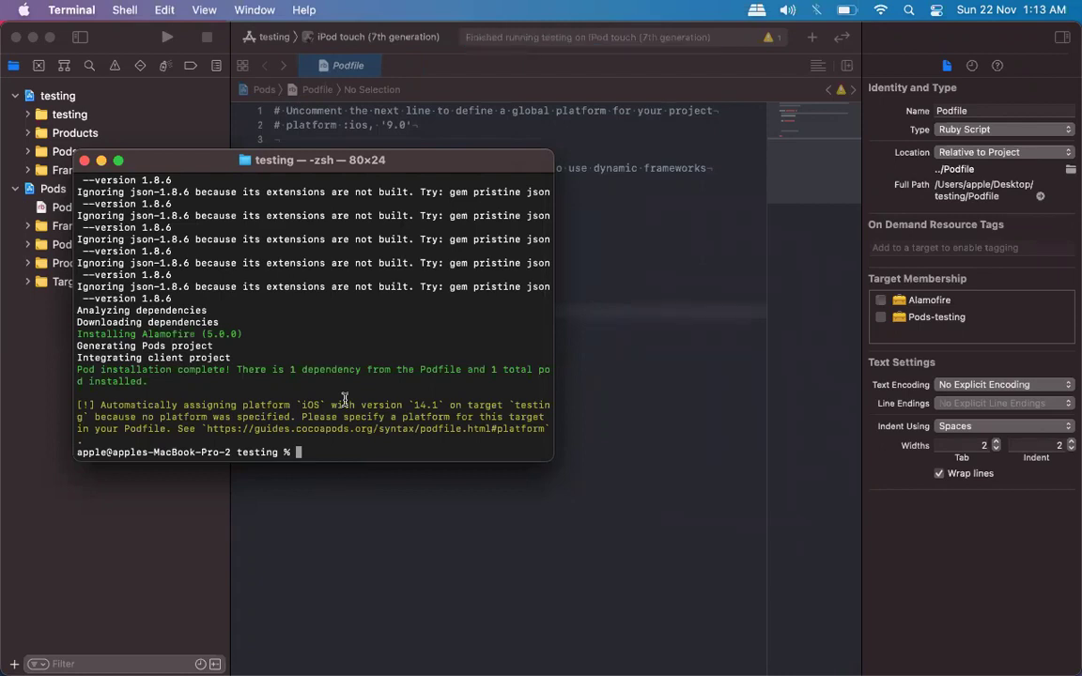
left_click_drag(554, 458, 693, 472)
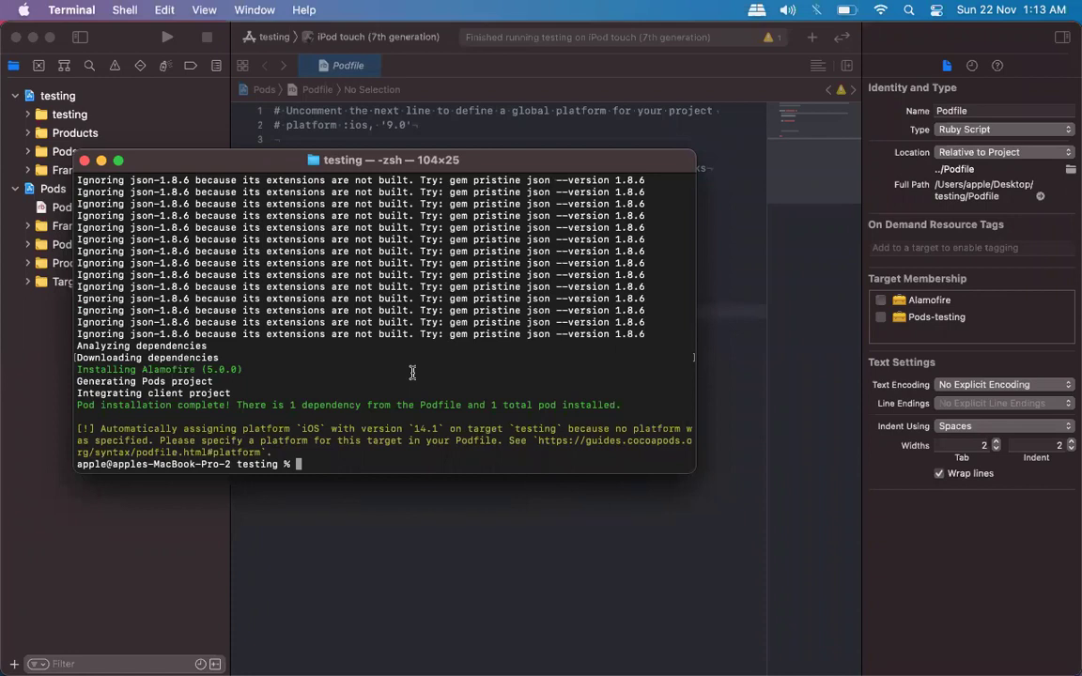
double_click(222, 369)
left_click(84, 162)
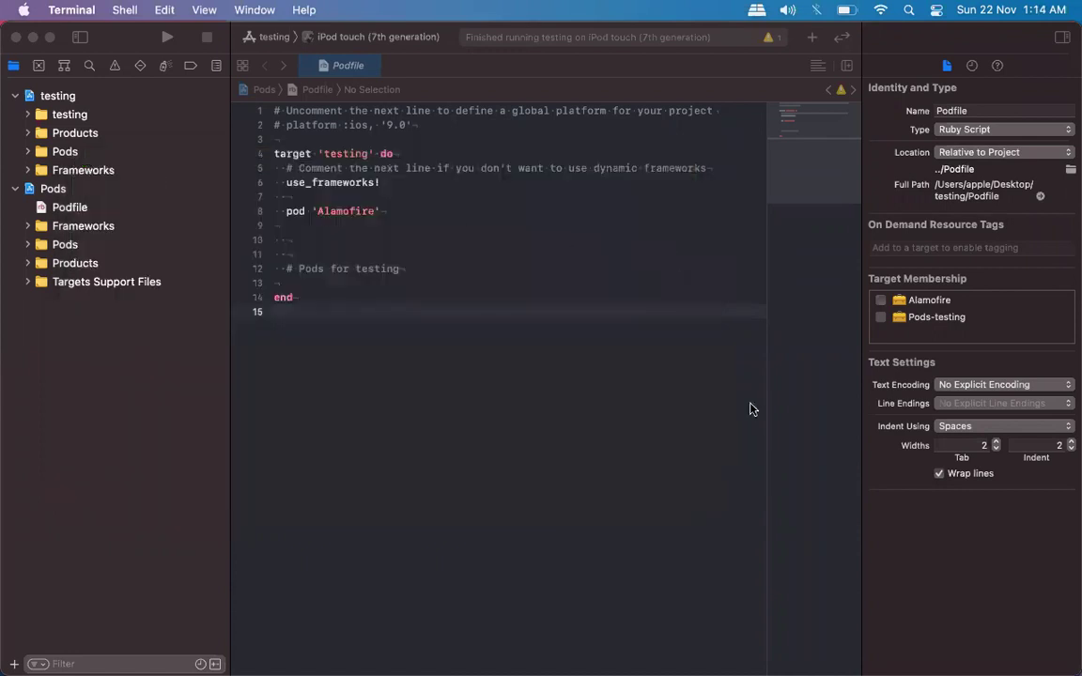
Open ViewController.swift and start an import line below import UIKit.
left_click(85, 115)
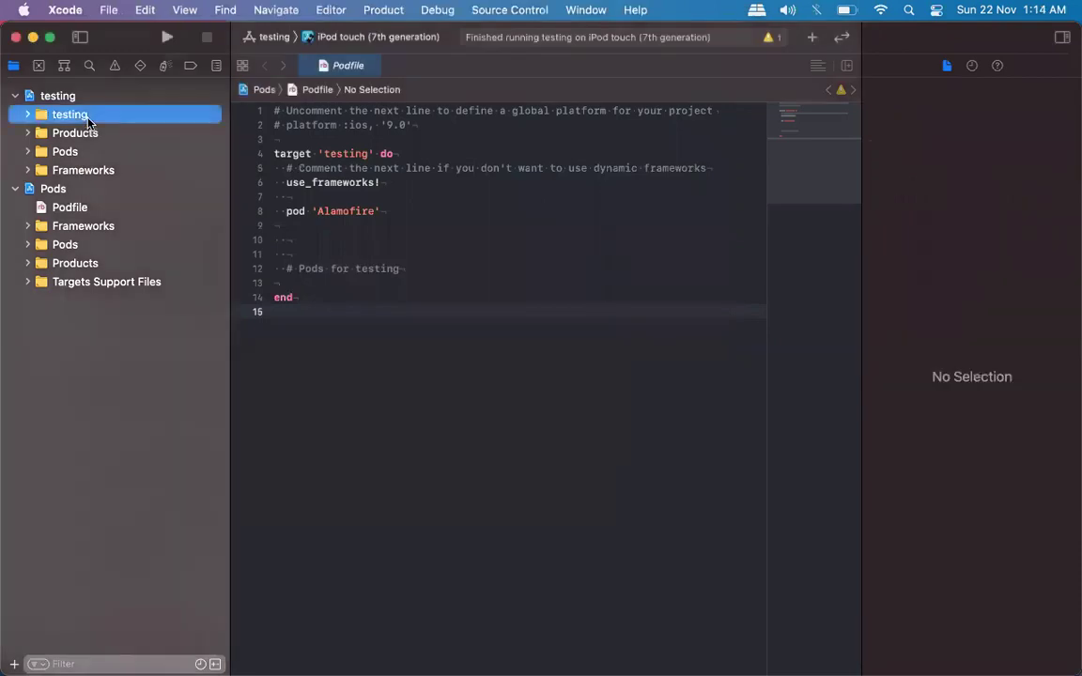
key("Right")
key("Down")
key("Down")
key("Down")
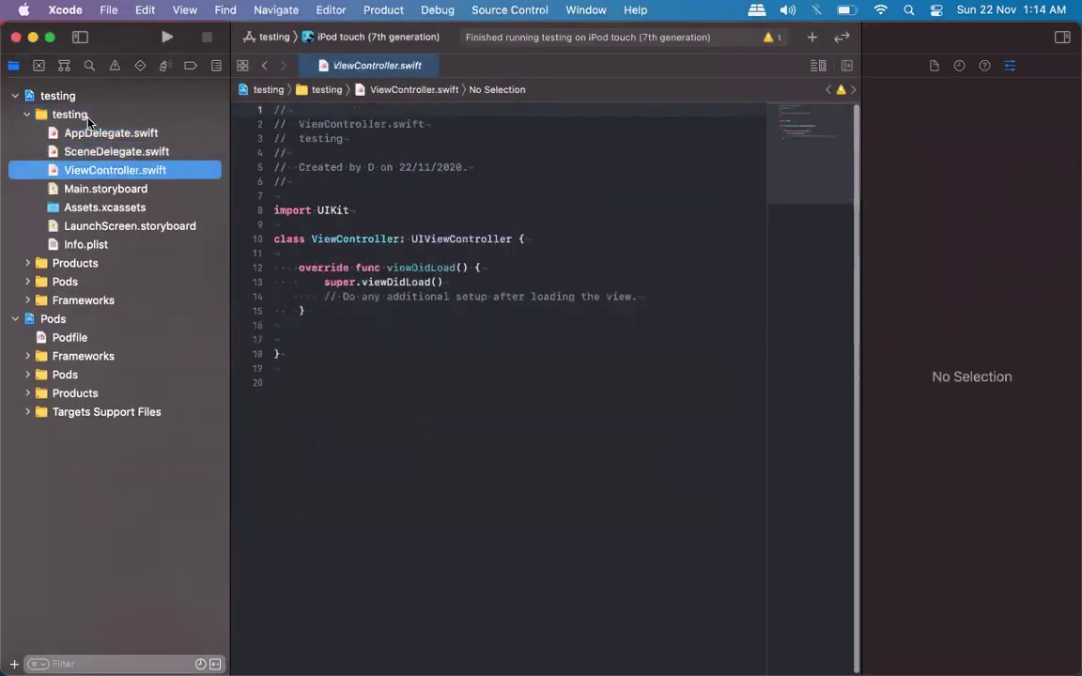
key("Down")
key("Up")
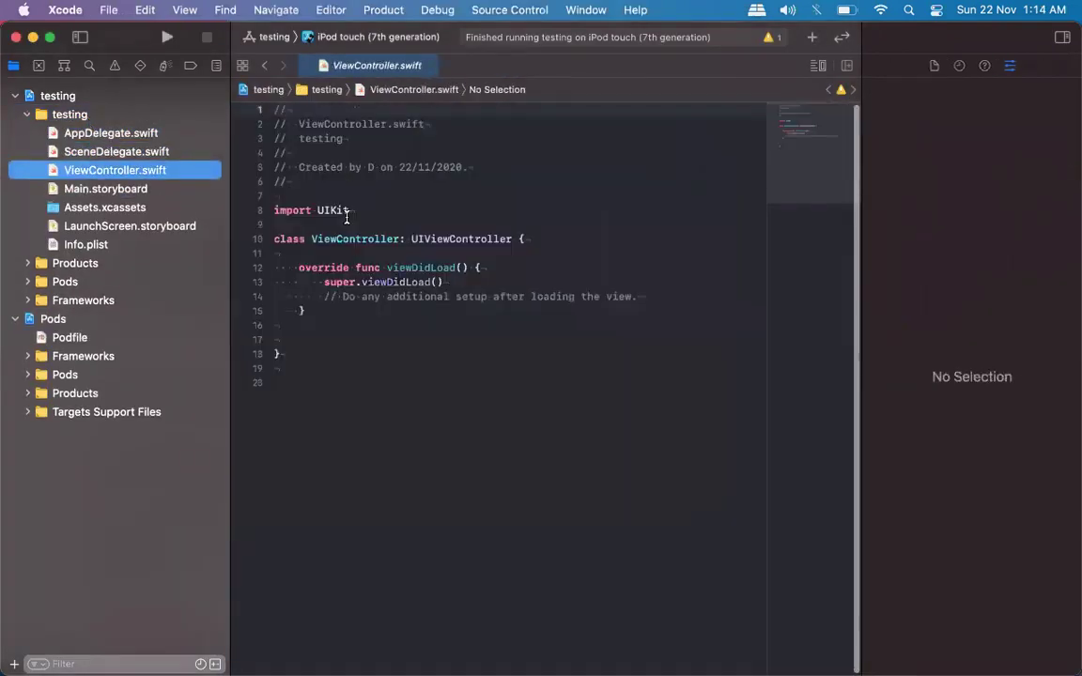
left_click(347, 217)
key("Return")
type("impor")
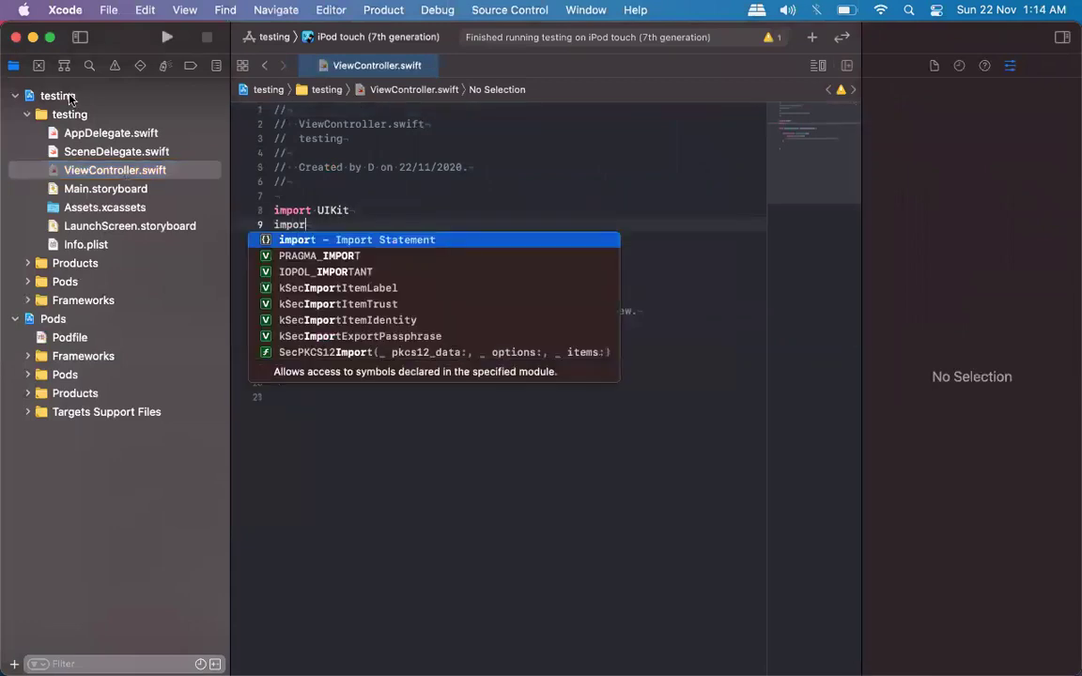
Check that Pods_testing.framework is linked in the testing project's General settings.
left_click(70, 98)
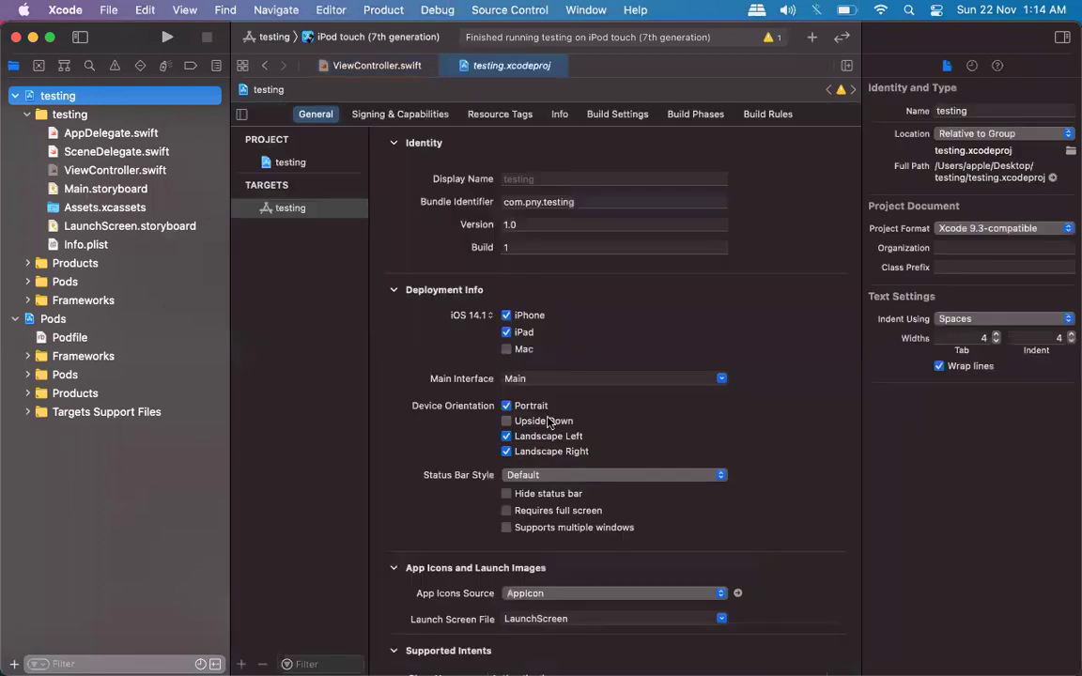
scroll(549, 424, "down", 2)
scroll(549, 424, "down", 5)
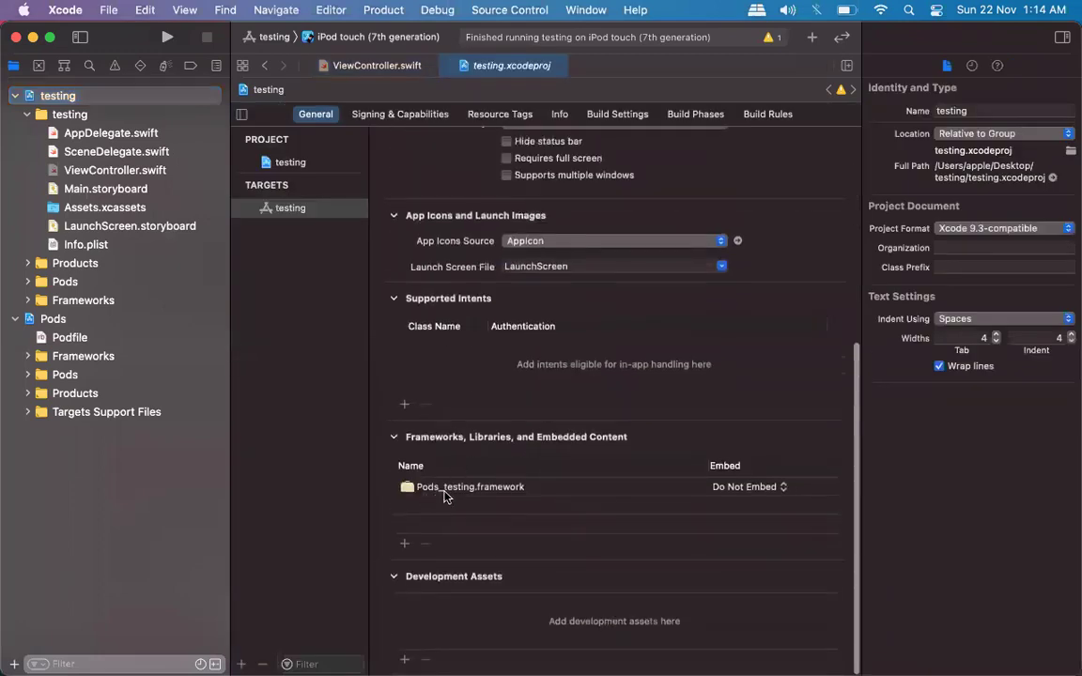
left_click(443, 488)
Expand Pods > Alamofire and step through Alamofire.swift, AlamofireExtended.swift and the following source files.
left_click(59, 375)
key("Right")
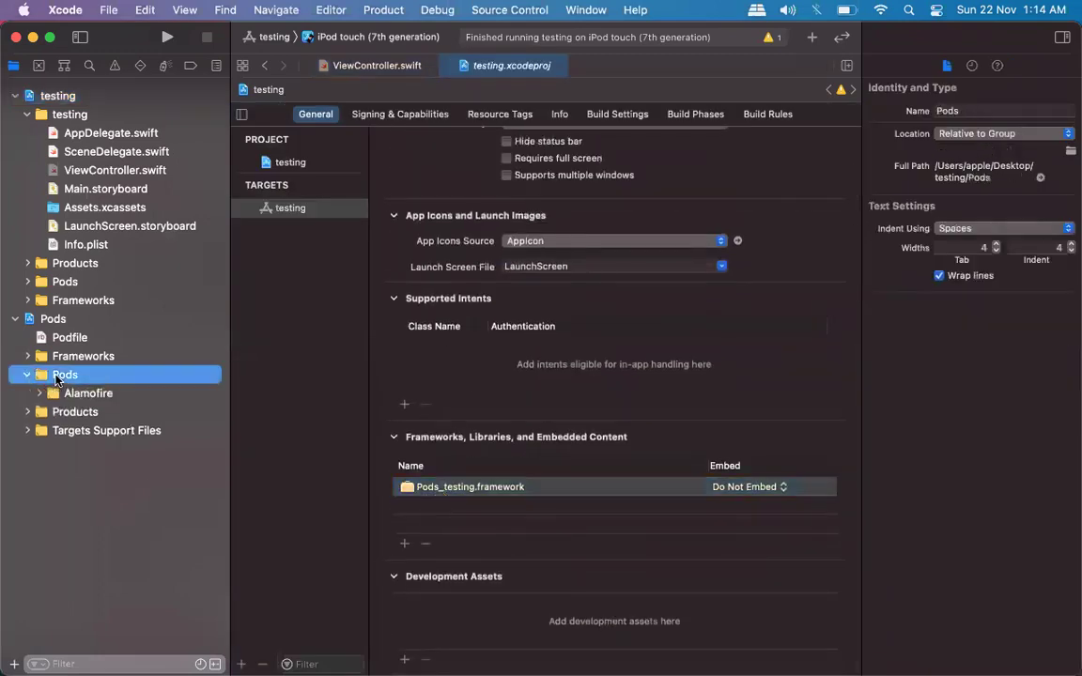
key("Down")
key("Right")
key("Down")
key("Down")
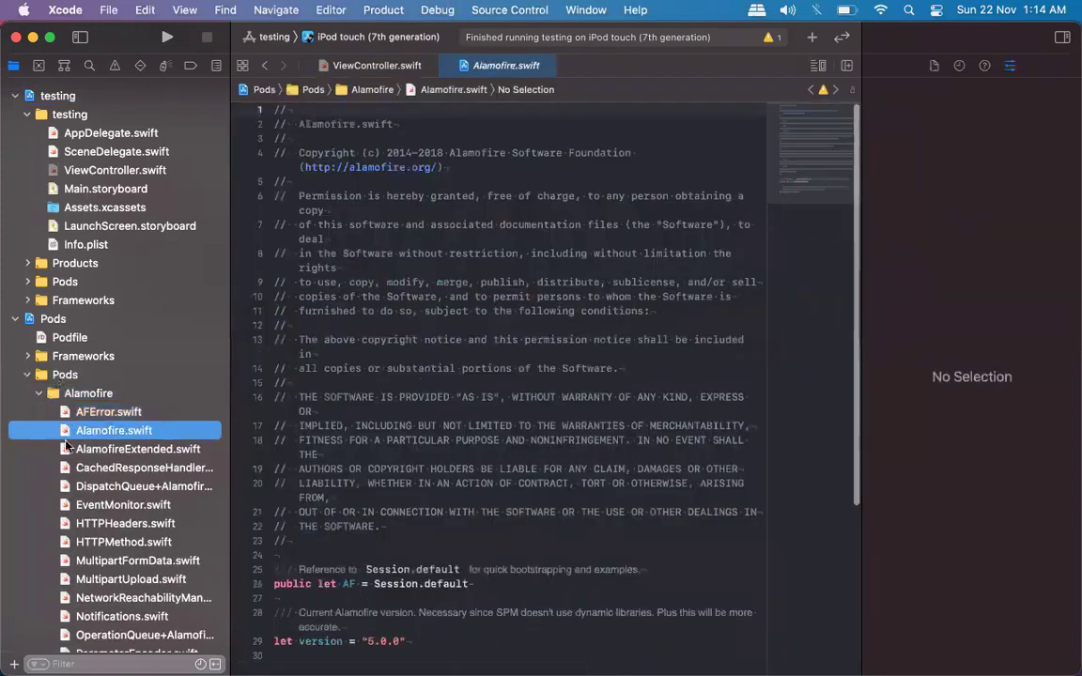
key("Down")
scroll(66, 423, "down", 5)
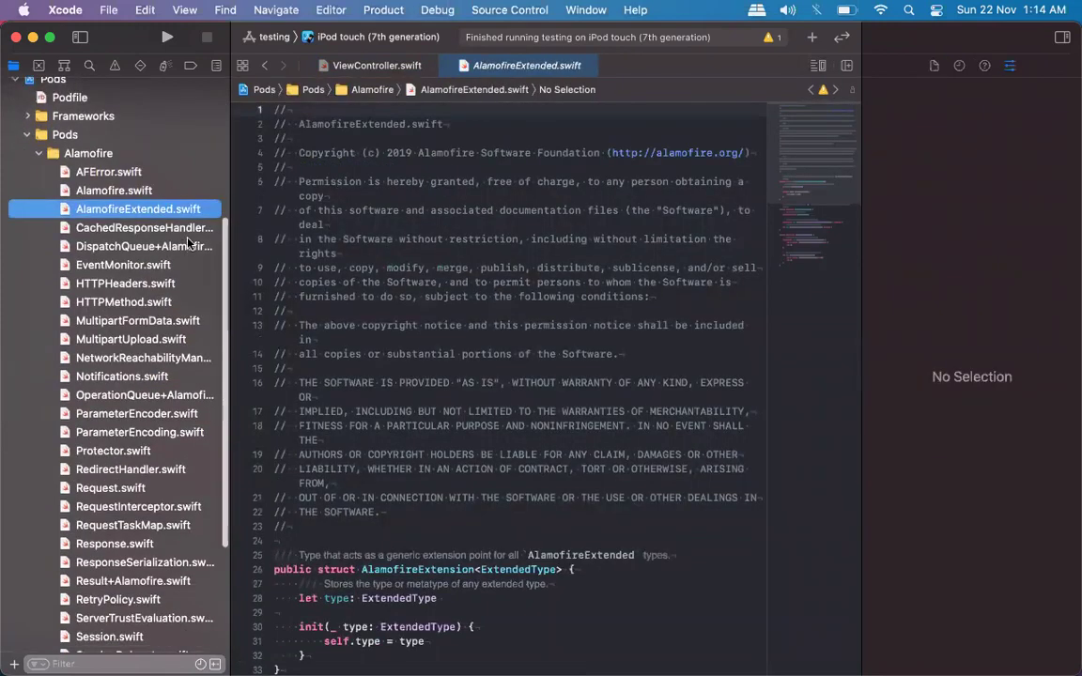
key("Down")
key("Down")
key("Down")
key("Down")
key("Down")
key("Down")
key("Down")
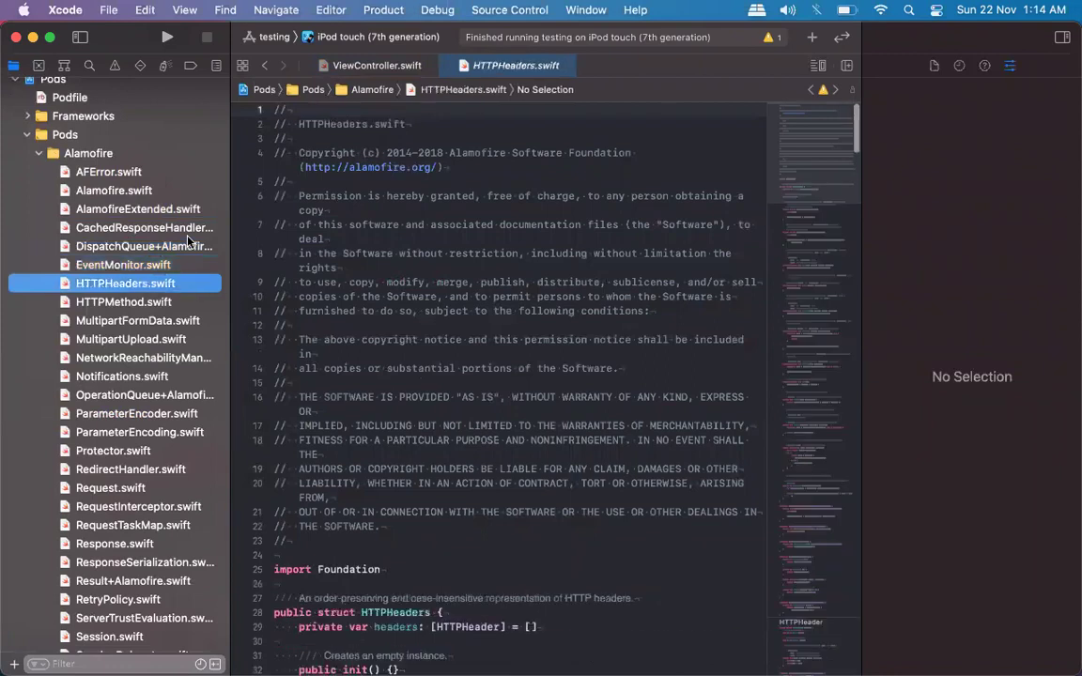
key("Down")
key("Down")
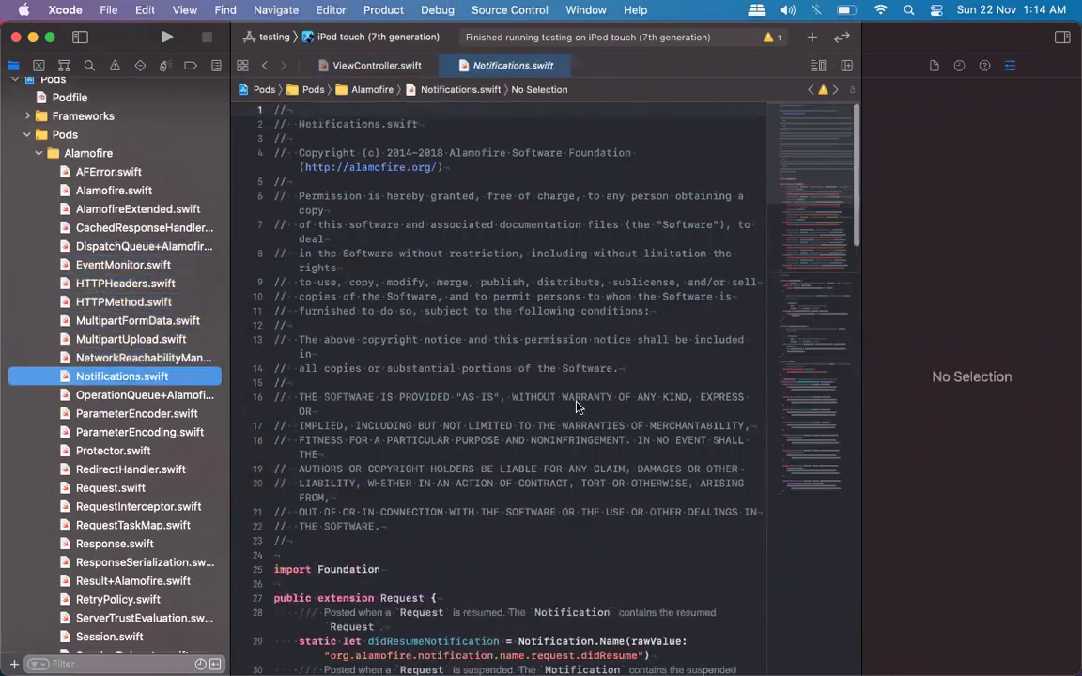
Browse Alamofire files from ParameterEncoder.swift to Result+Alamofire.swift, then collapse the group.
scroll(541, 438, "down", 4)
scroll(541, 438, "down", 15)
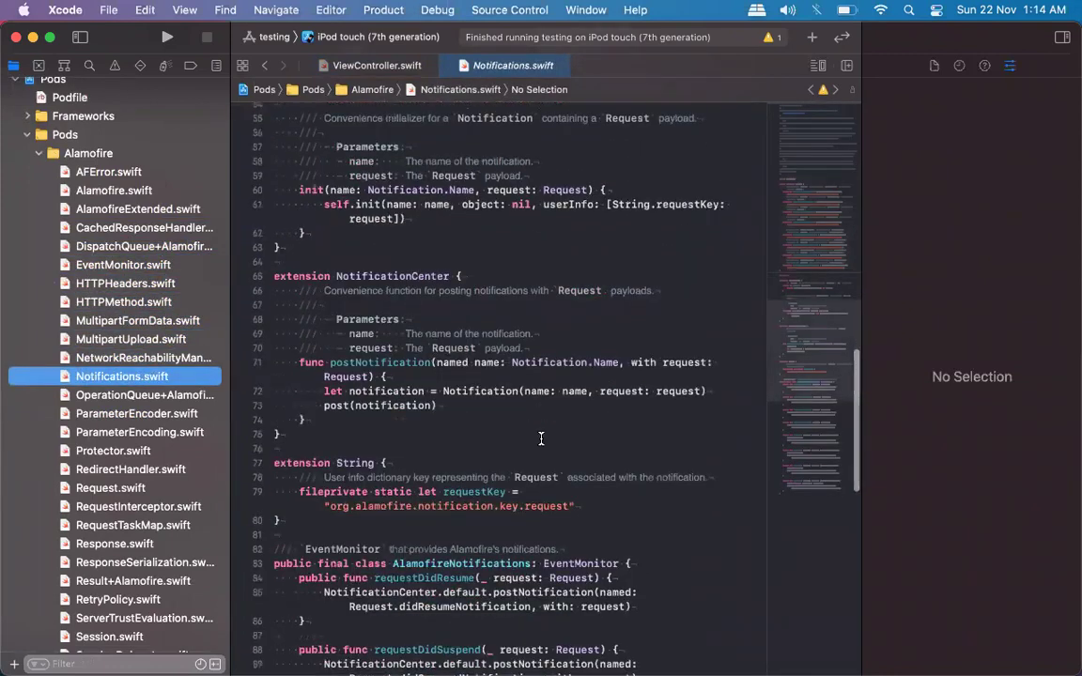
left_click(95, 416)
key("Down")
key("Down")
key("Down")
key("Down")
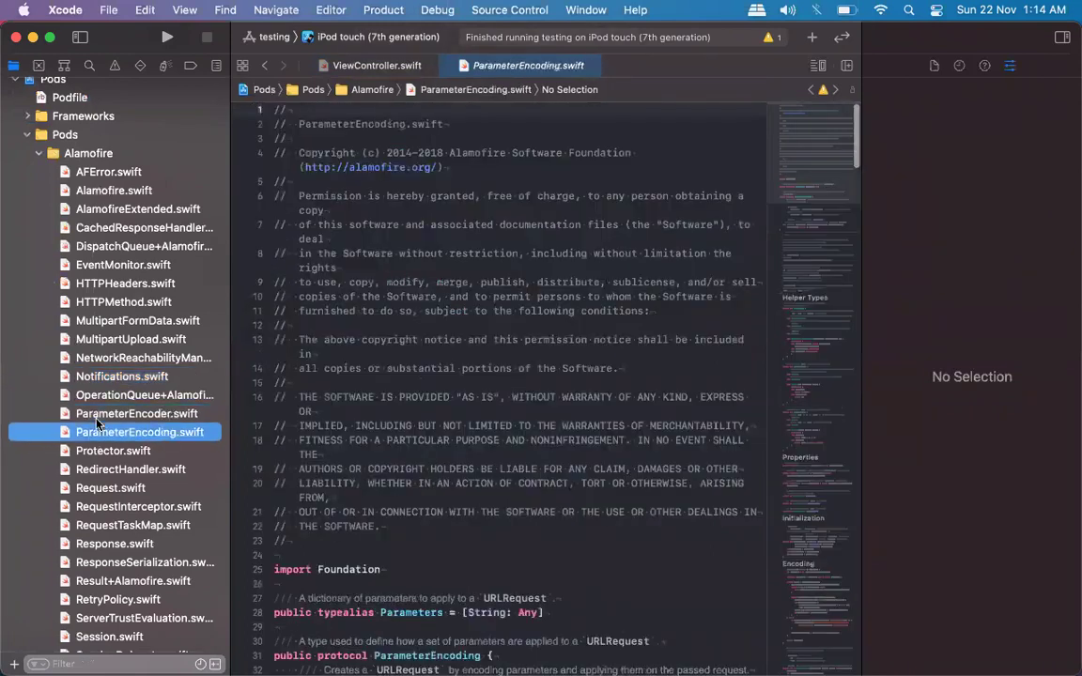
key("Down")
key("Down")
key("Down")
key("Down")
key("Down")
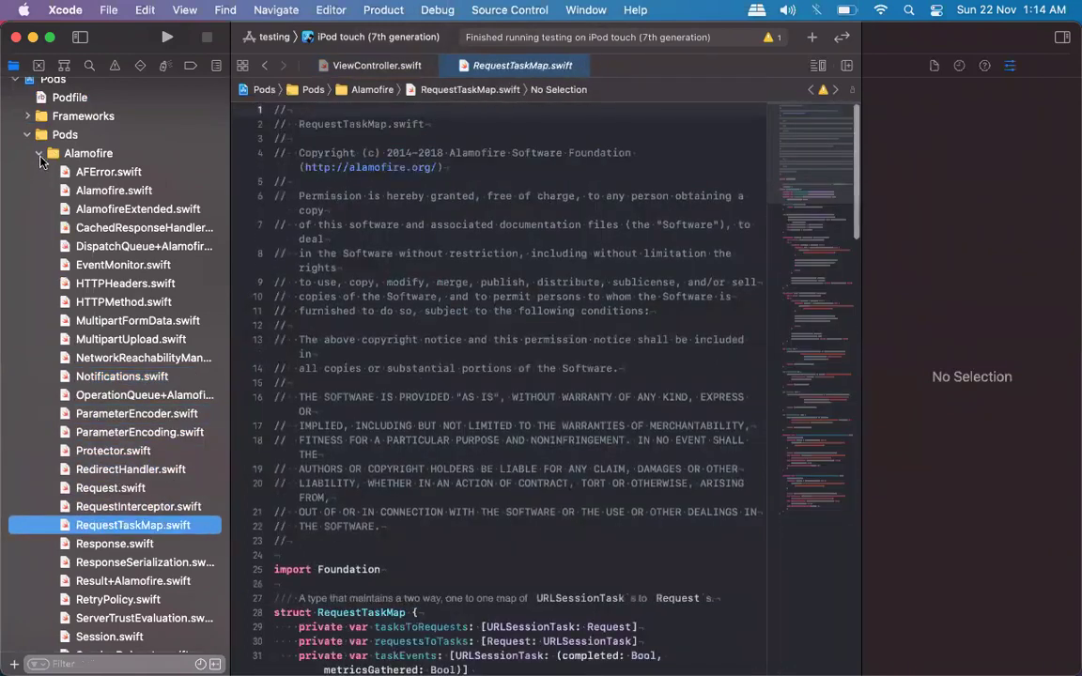
left_click(38, 154)
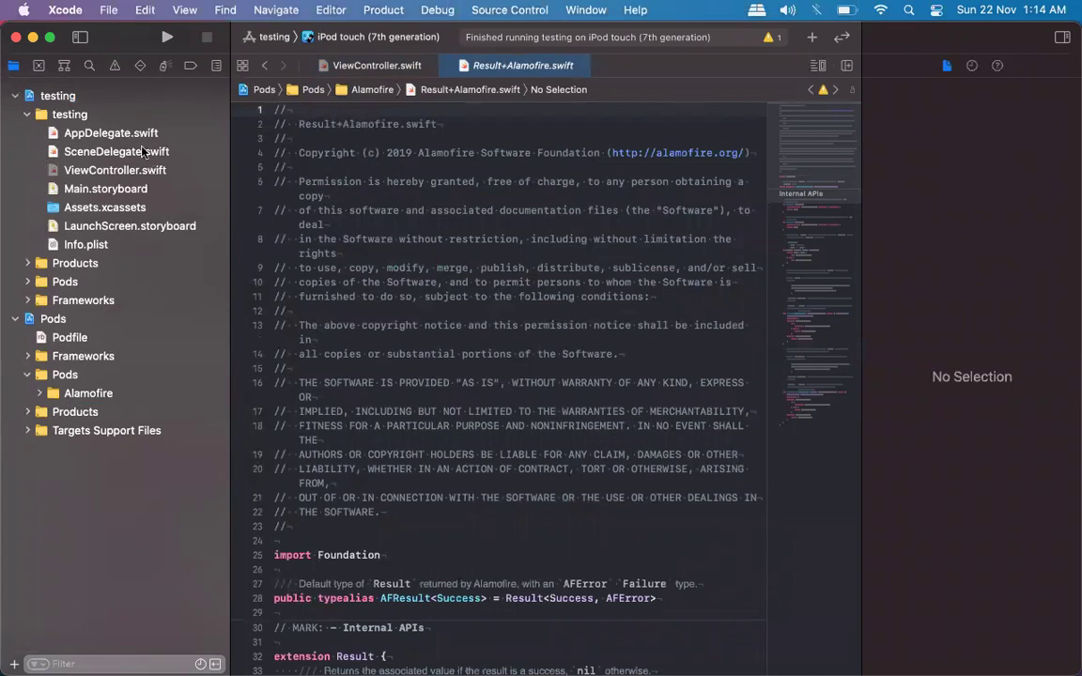
left_click(117, 170)
Add an import Alamofire line below import UIKit in ViewController.swift.
left_click(278, 223)
type("import A")
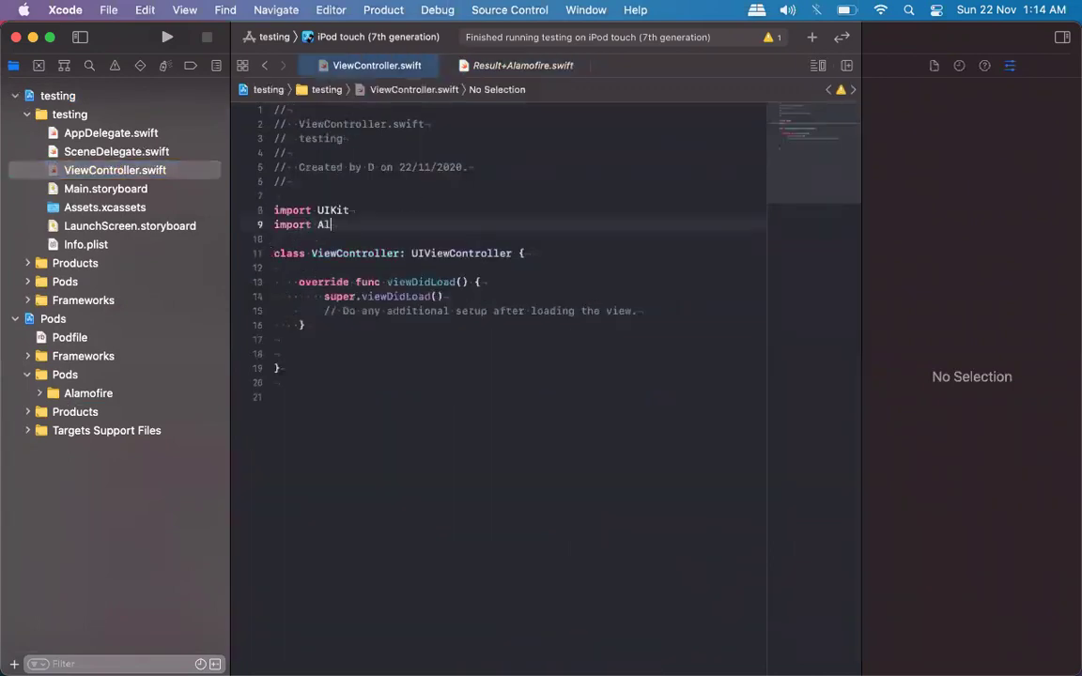
type("l")
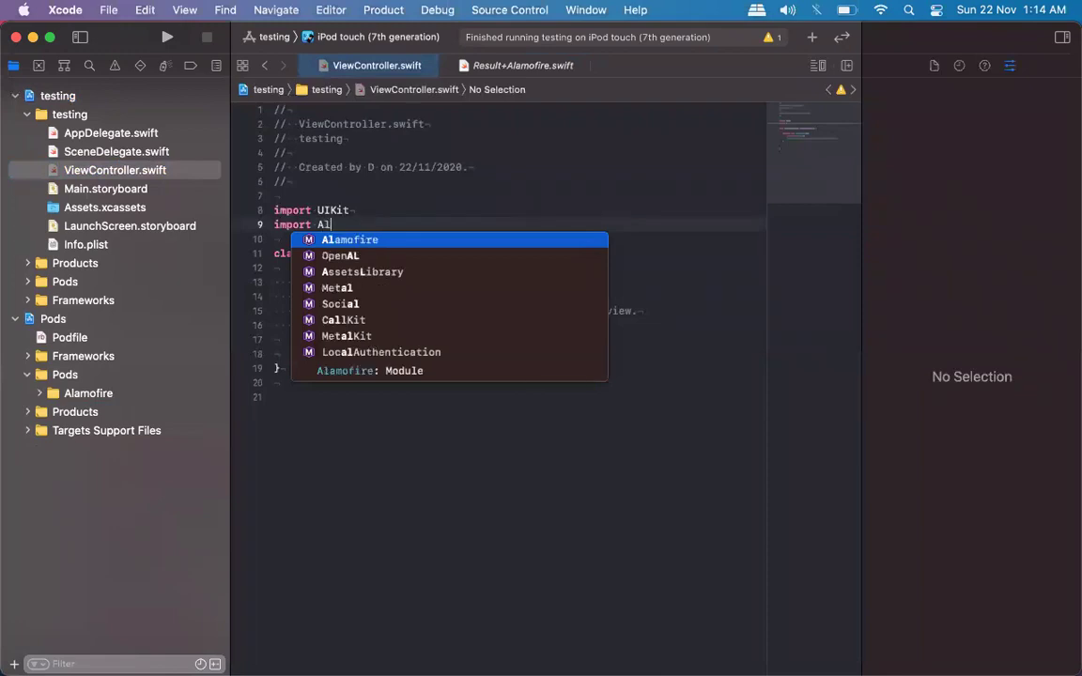
key("Return")
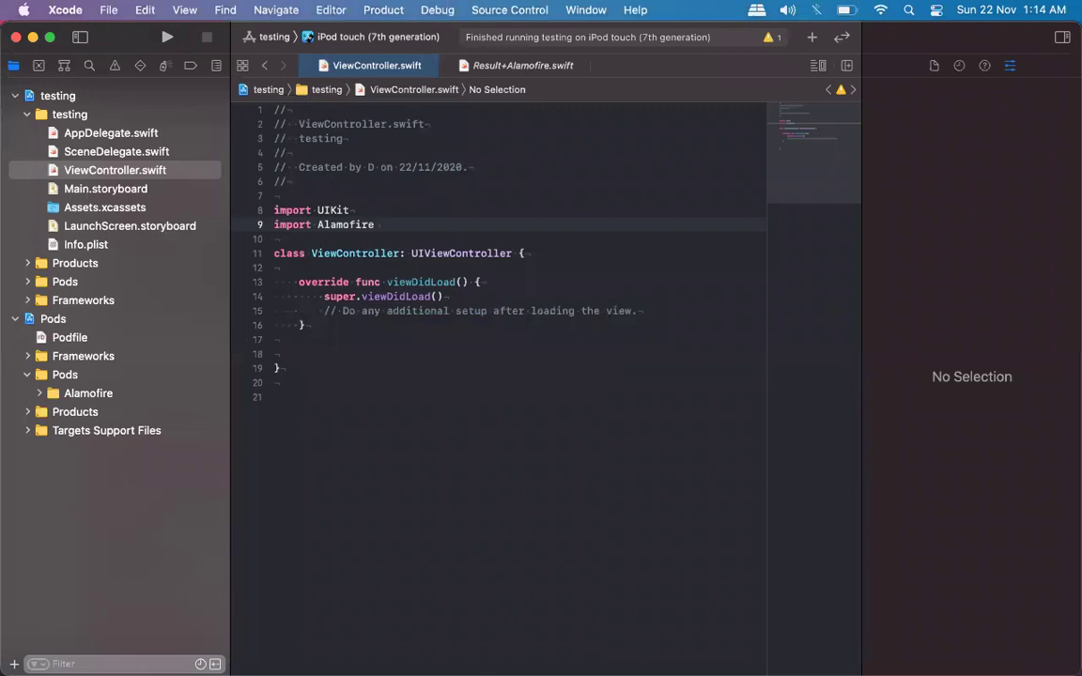
Remove the stray typed text and extra blank lines inside the ViewController class.
left_click(437, 268)
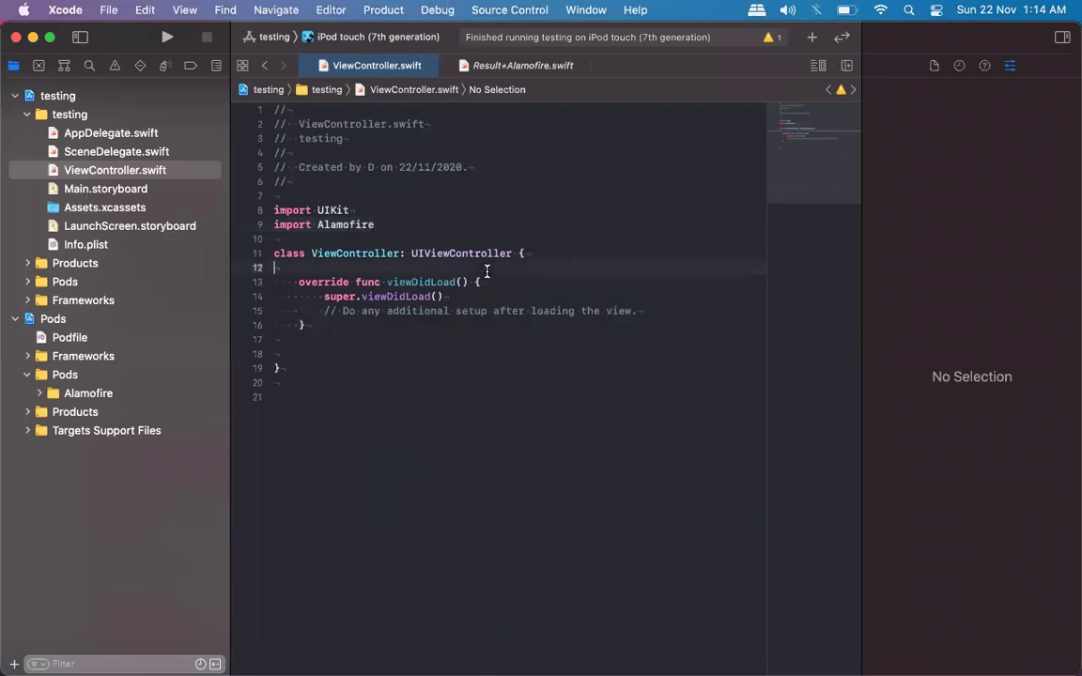
key("Return")
key("Return")
key("Up")
type("ala")
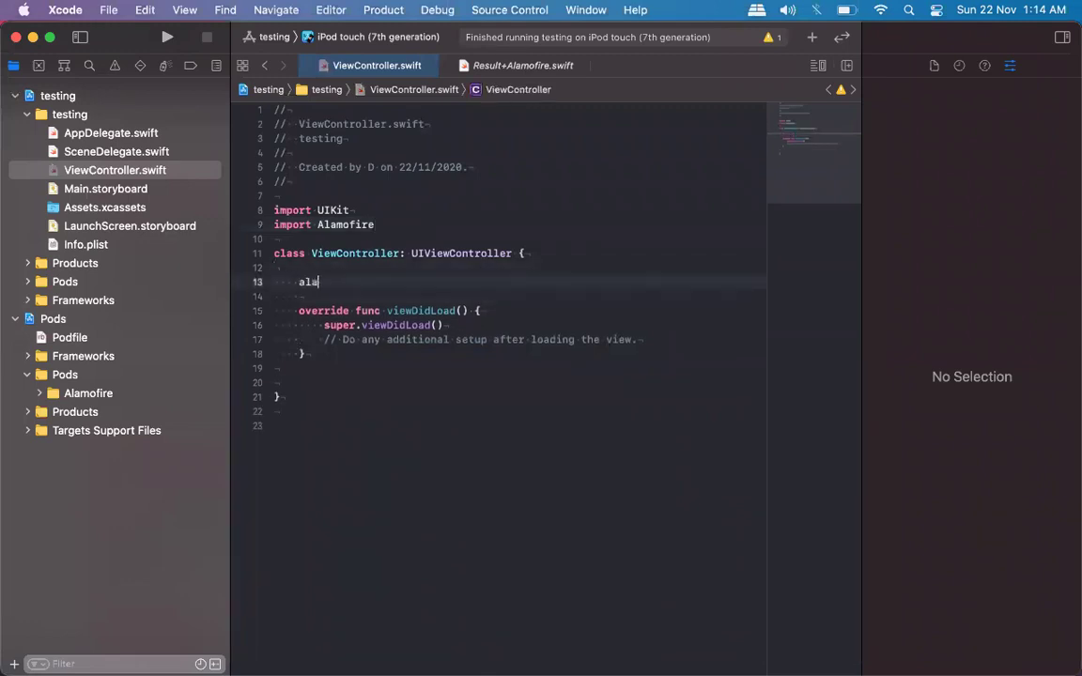
type("mofo")
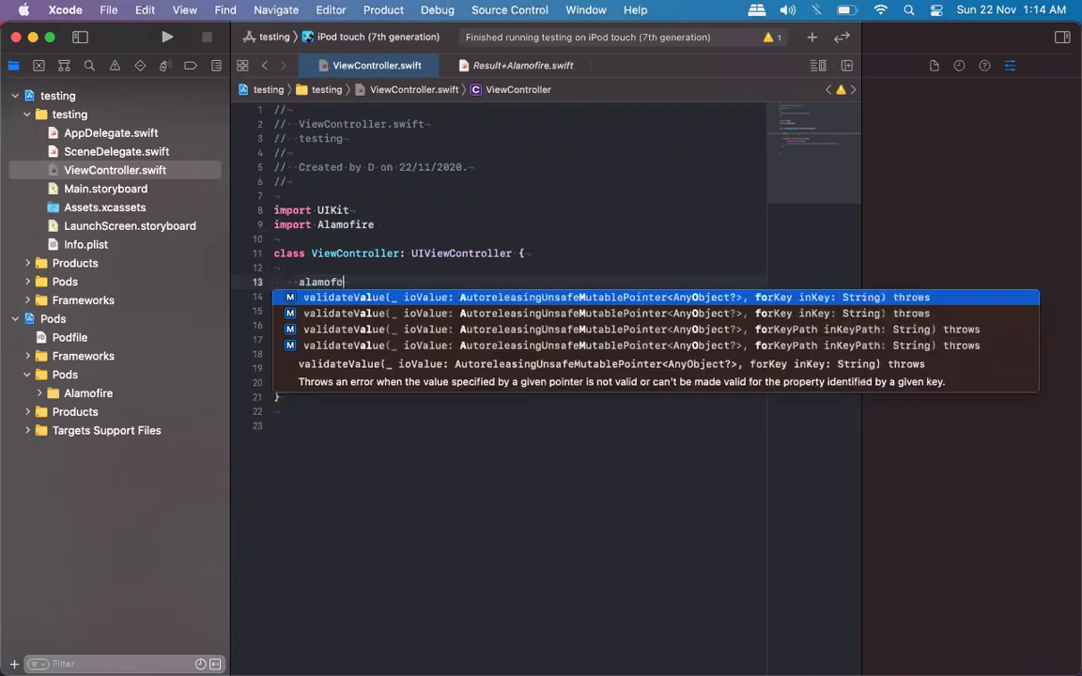
key("BackSpace")
key("BackSpace")
key("BackSpace")
key("BackSpace")
key("BackSpace")
key("BackSpace")
key("BackSpace")
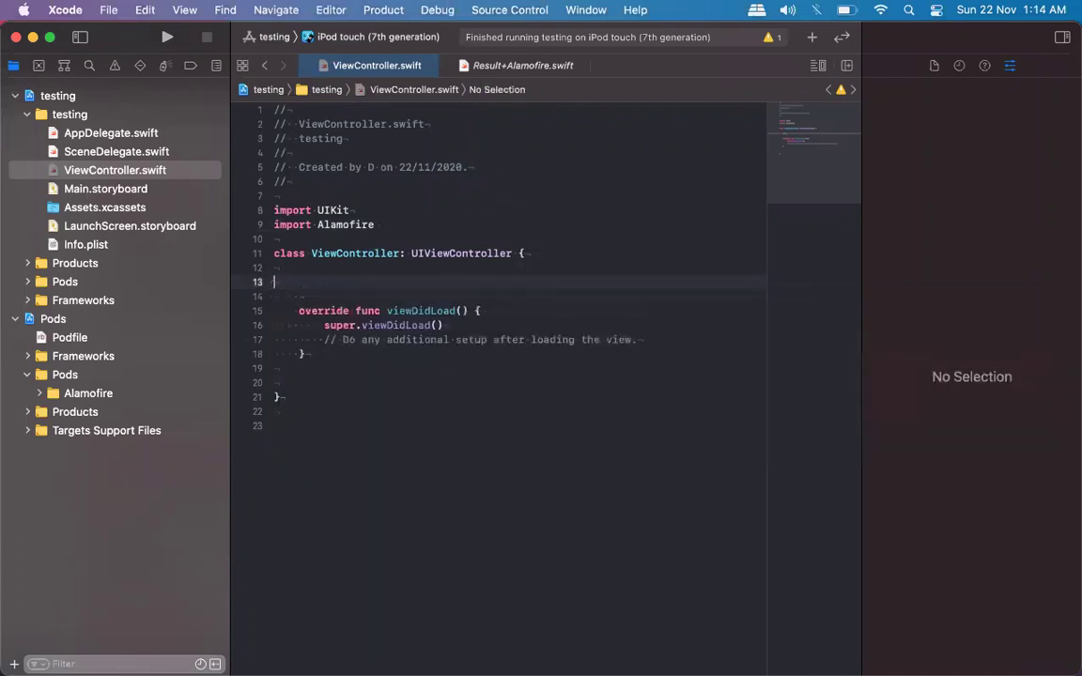
key("BackSpace")
key("BackSpace")
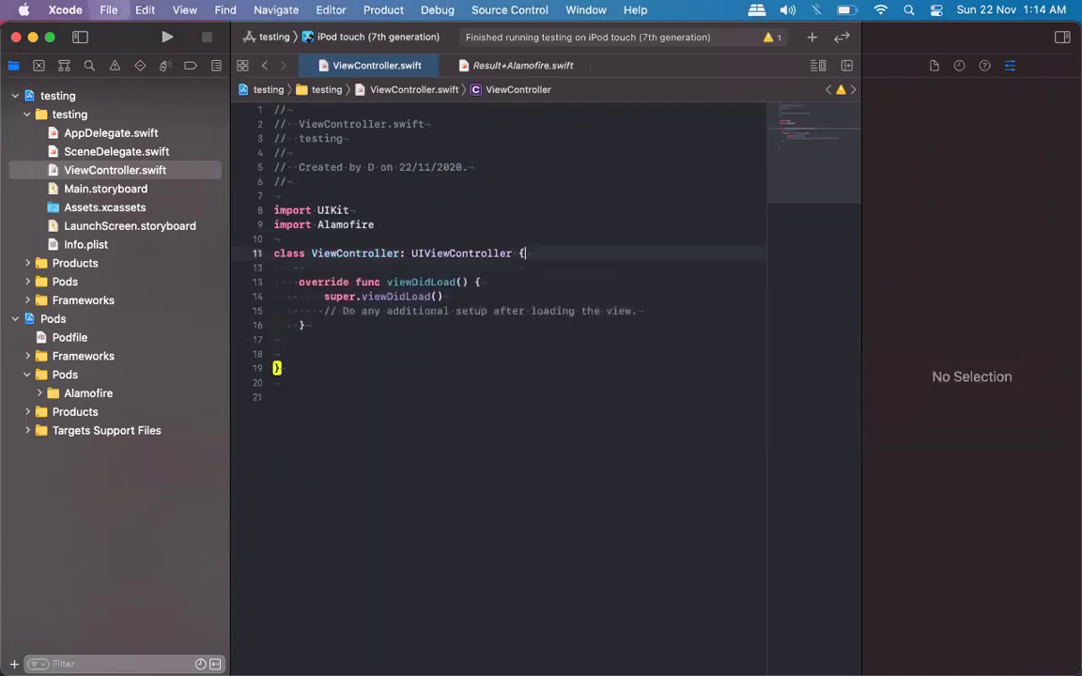
left_click(280, 354)
key("BackSpace")
double_click(349, 224)
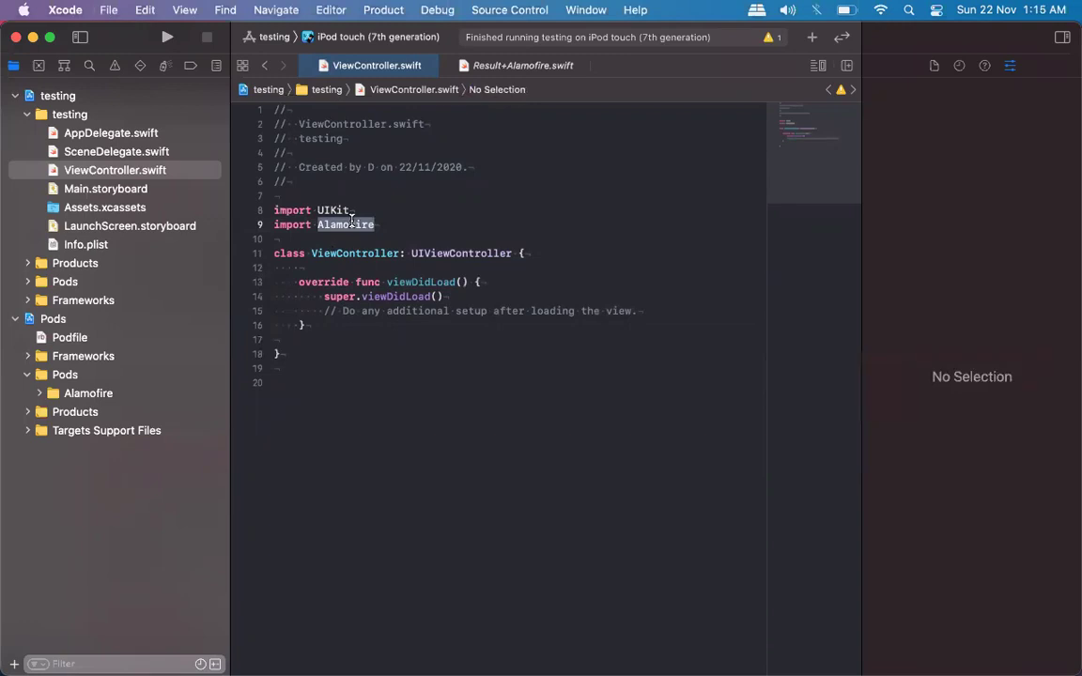
left_click(564, 478)
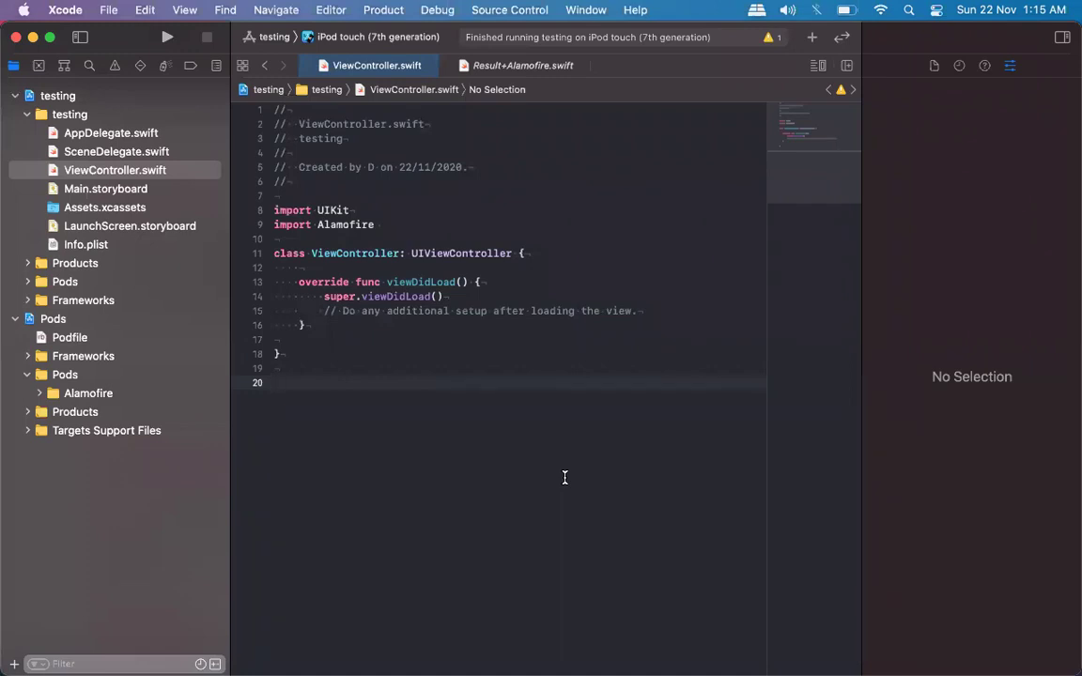
Clean the build folder twice and analyze the testing project to verify the Alamofire import.
key("super+shift+k")
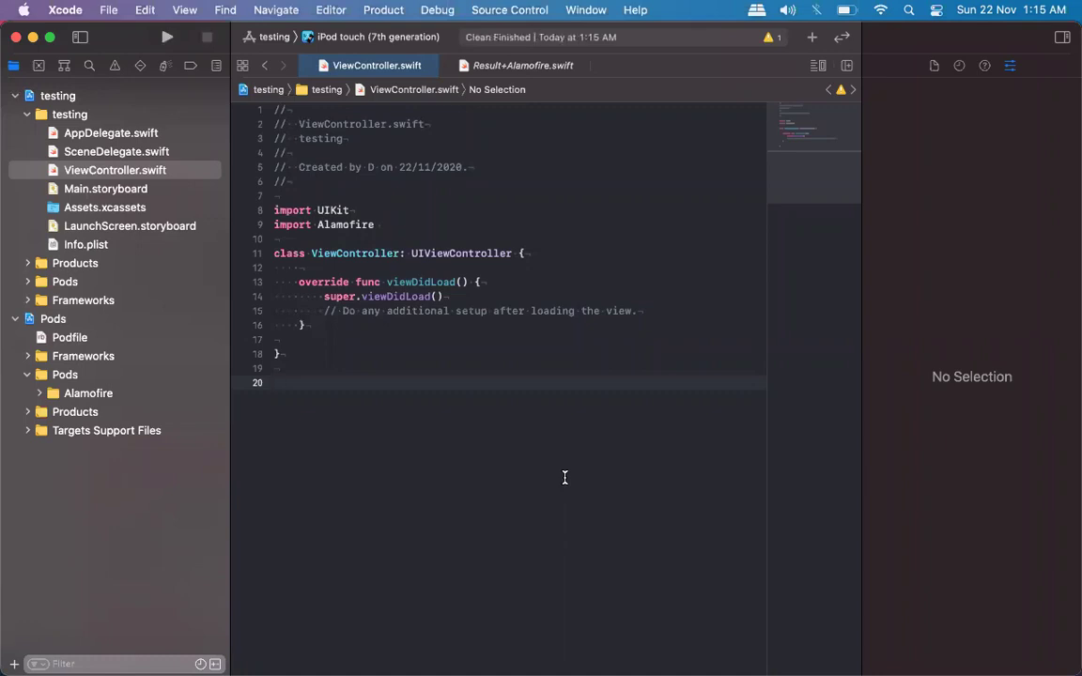
key("super+shift+k")
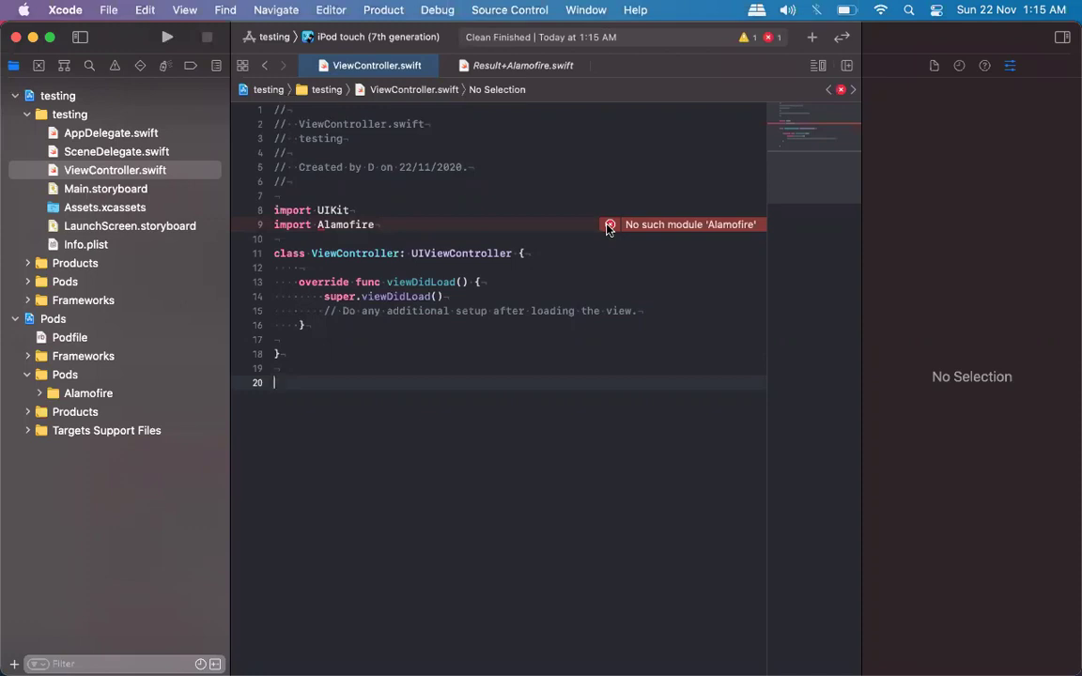
key("super+b")
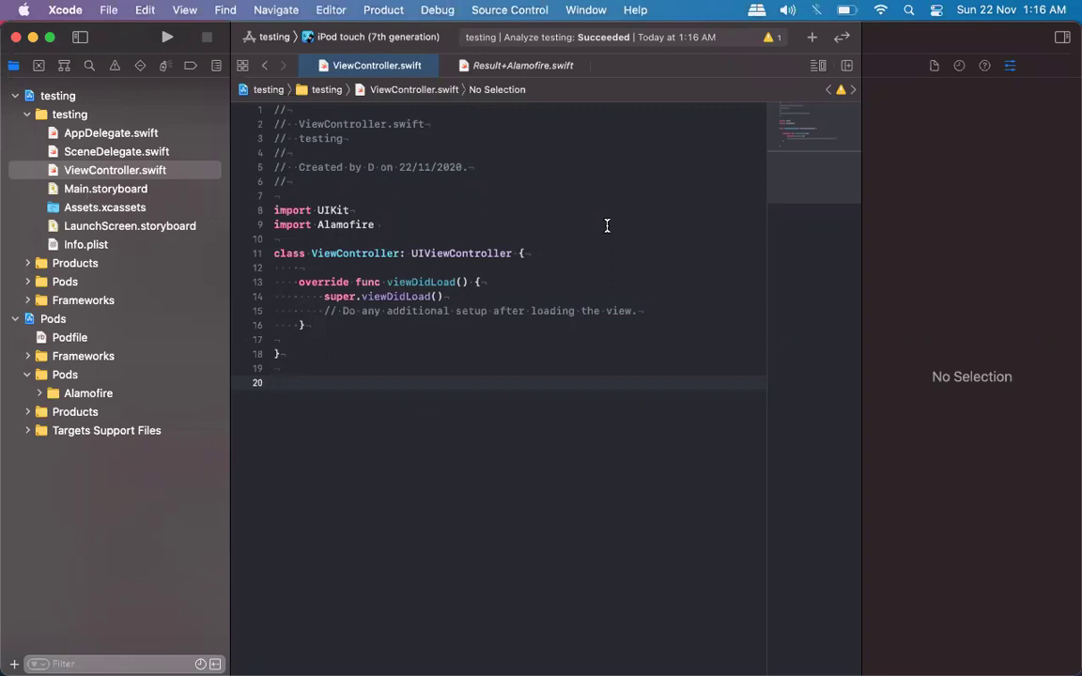
left_click(385, 9)
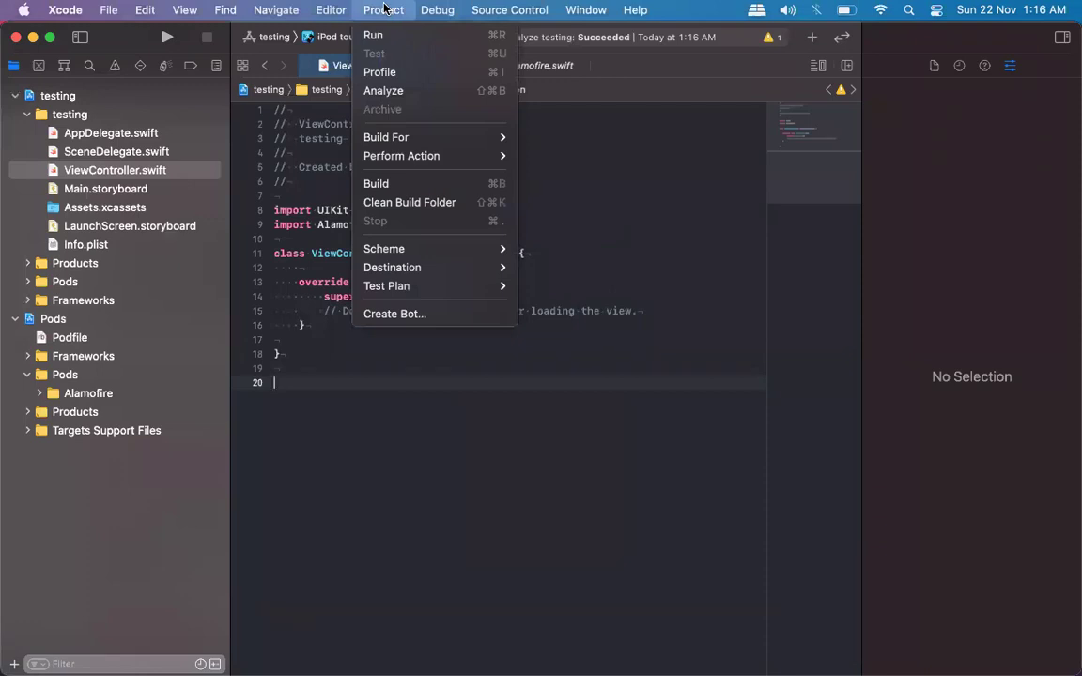
Search Help for 'clean' to locate Clean Build Folder, then show all open windows.
left_click(650, 9)
left_click(635, 9)
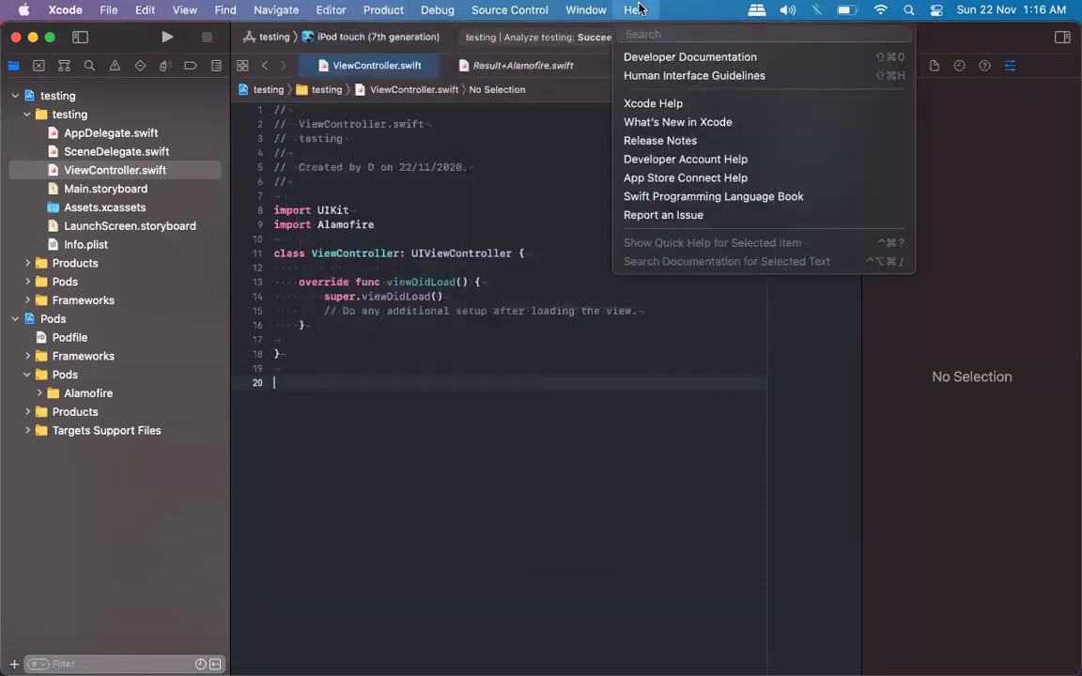
type("clean")
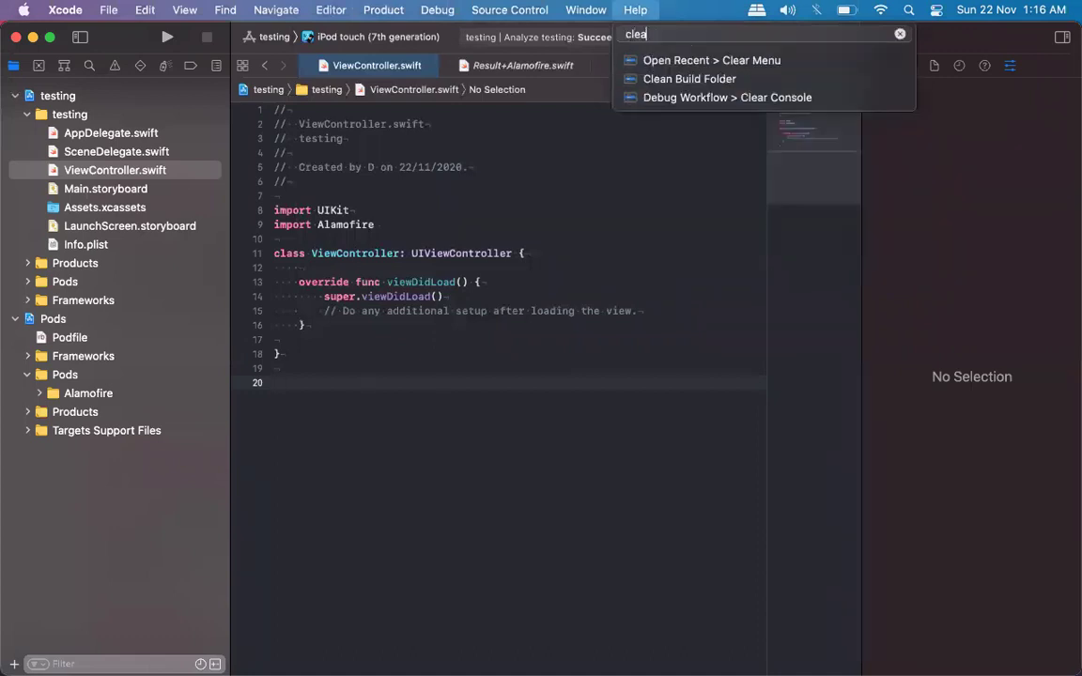
mouse_move(699, 62)
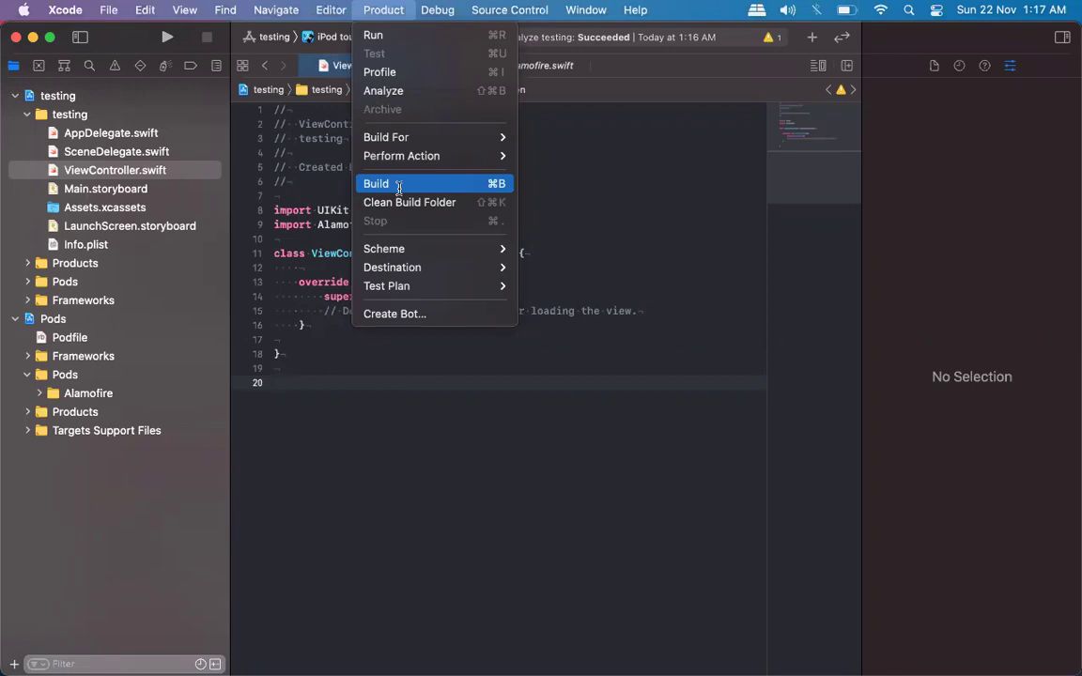
left_click(594, 225)
key("ctrl+Up")
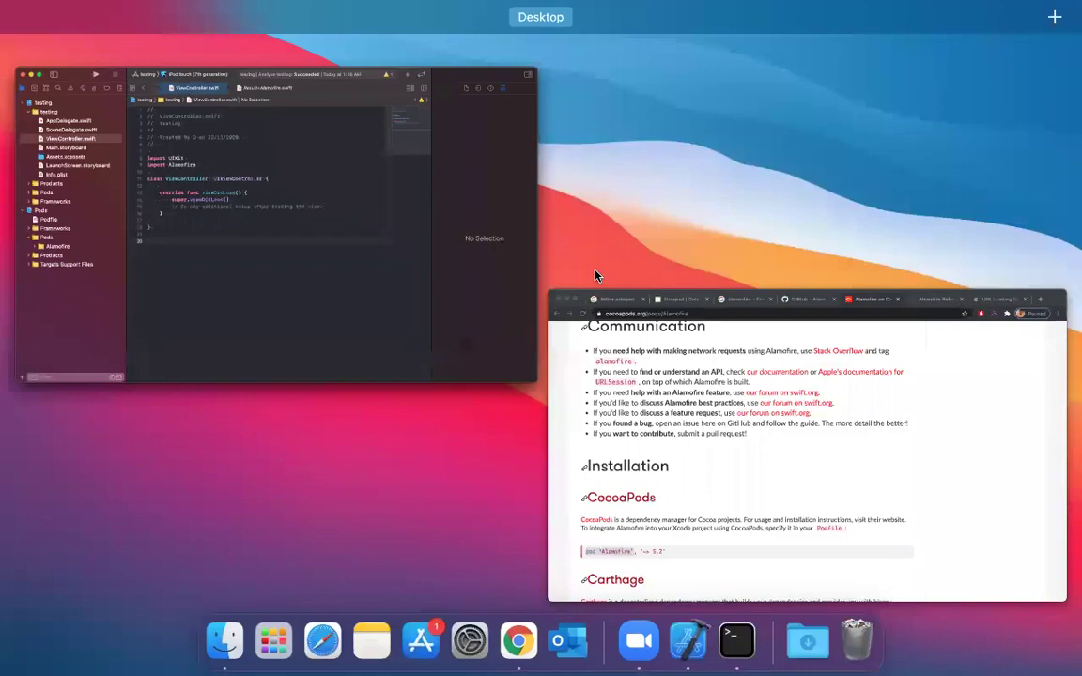
Glance at Chrome's Alamofire page, then bring the Xcode project back to the front.
left_click(662, 438)
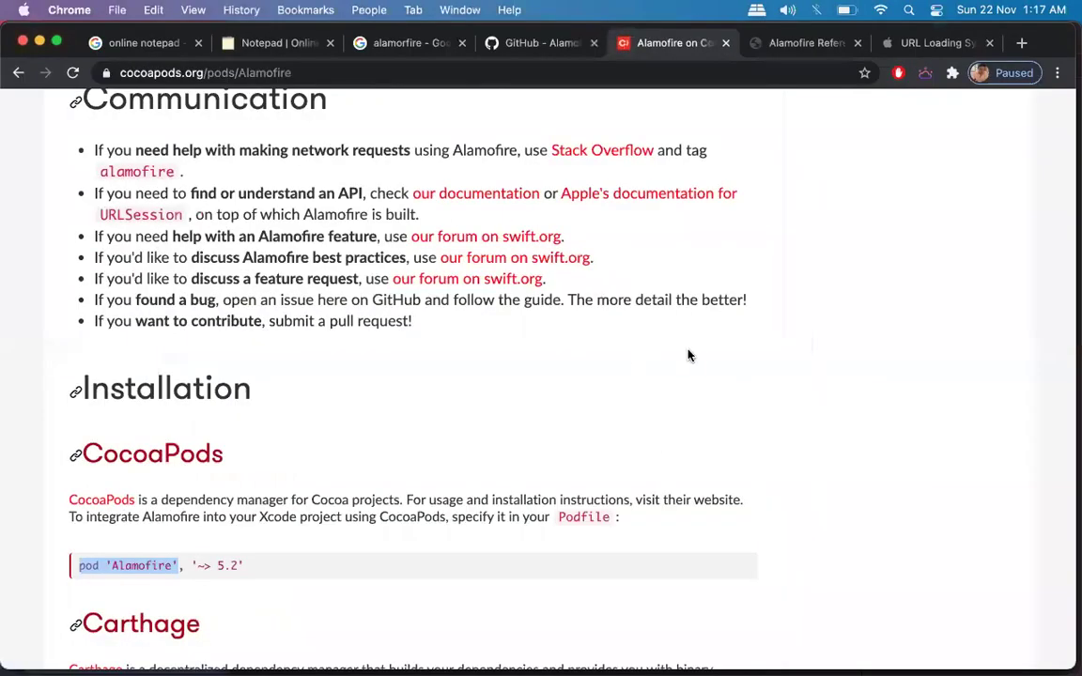
key("XF86AudioRaiseVolume")
key("ctrl+Up")
left_click(414, 274)
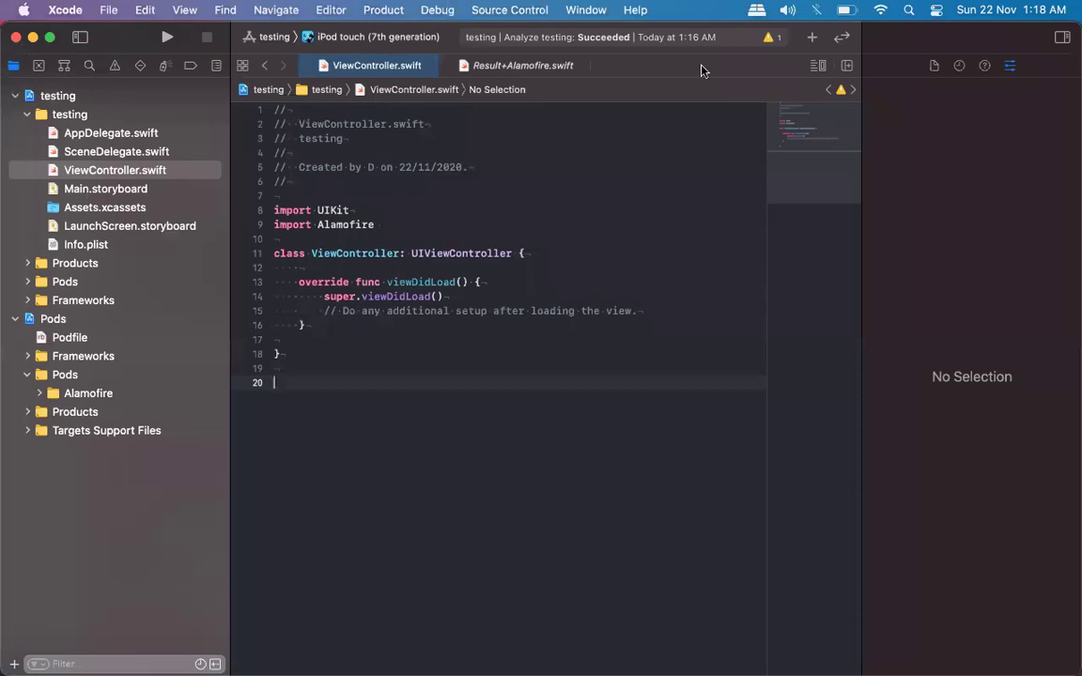
Close ViewController.swift and Result+Alamofire.swift, then open a new Chrome tab.
key("super+w")
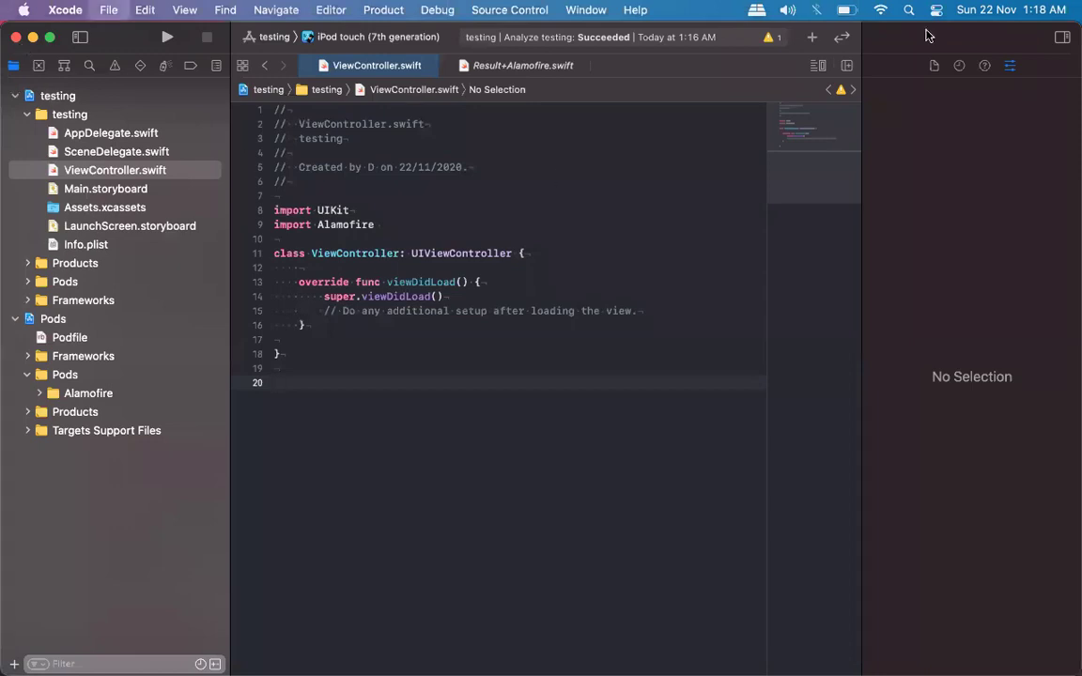
key("super+w")
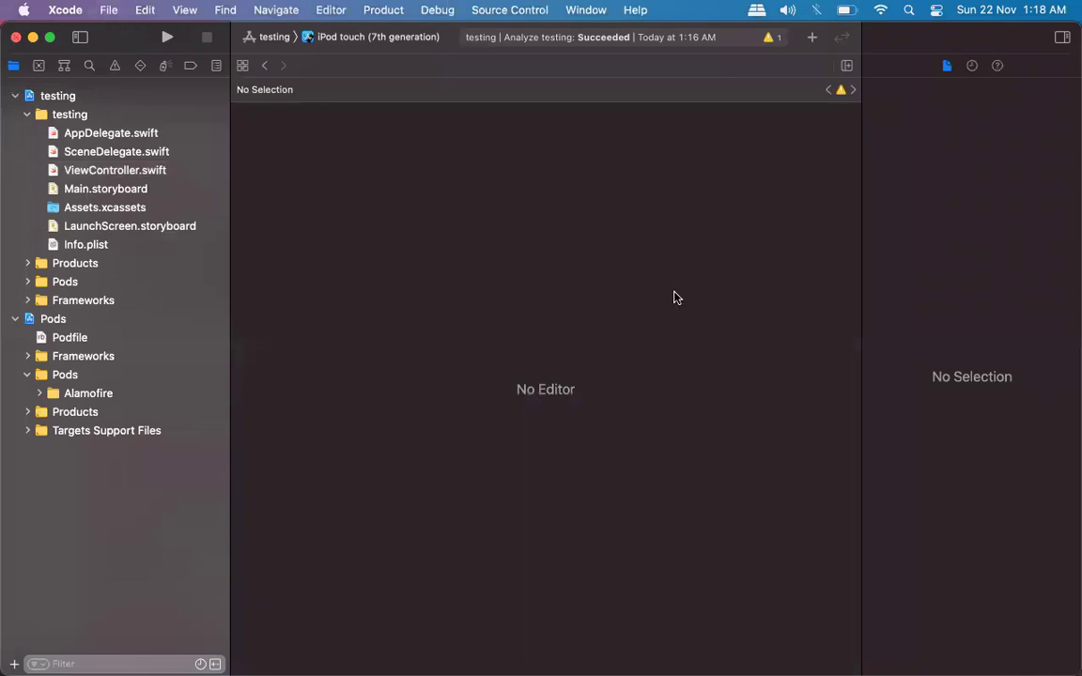
key("super+Tab")
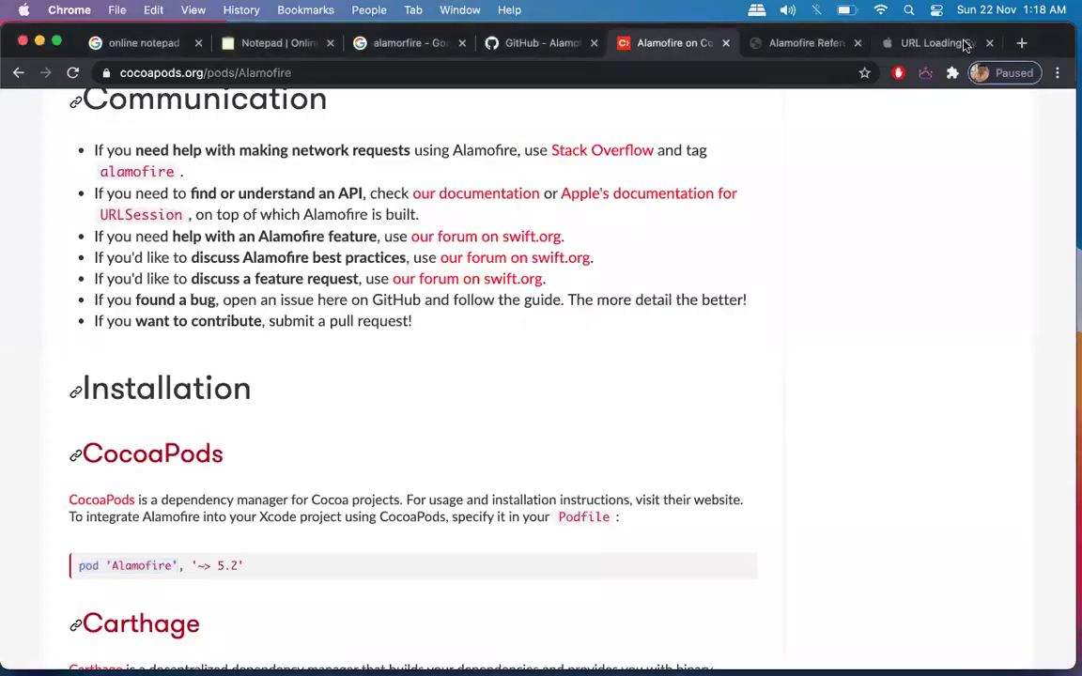
left_click(1022, 43)
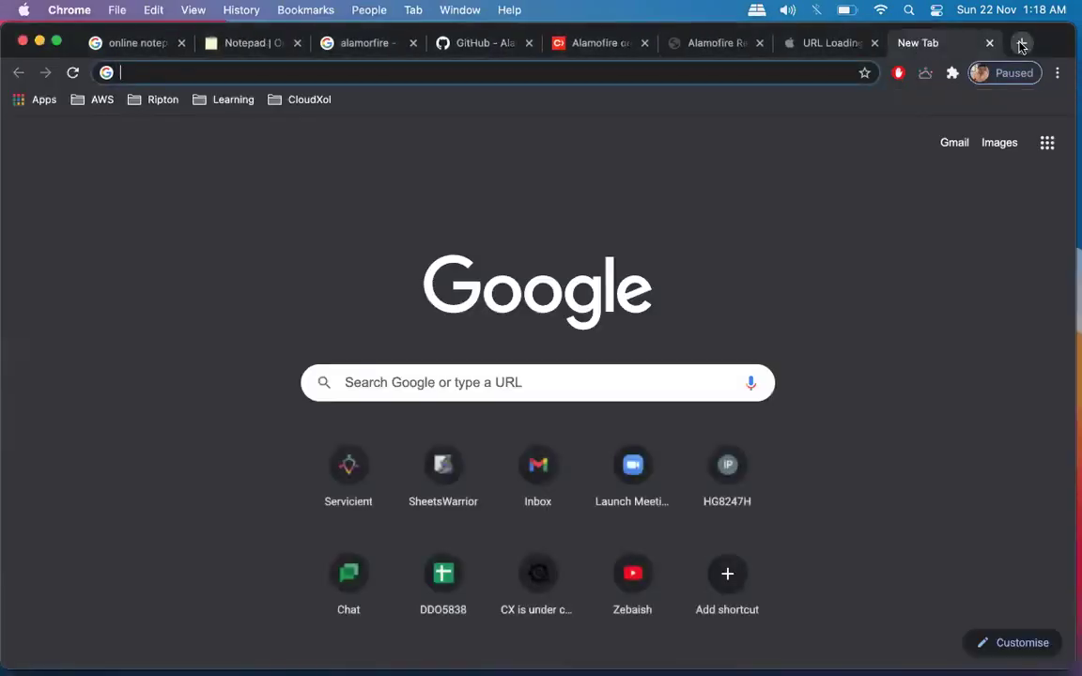
Google 'textfield swift github' and open the textfield topic and SkyFloatingLabelTextField results as tabs.
type("te")
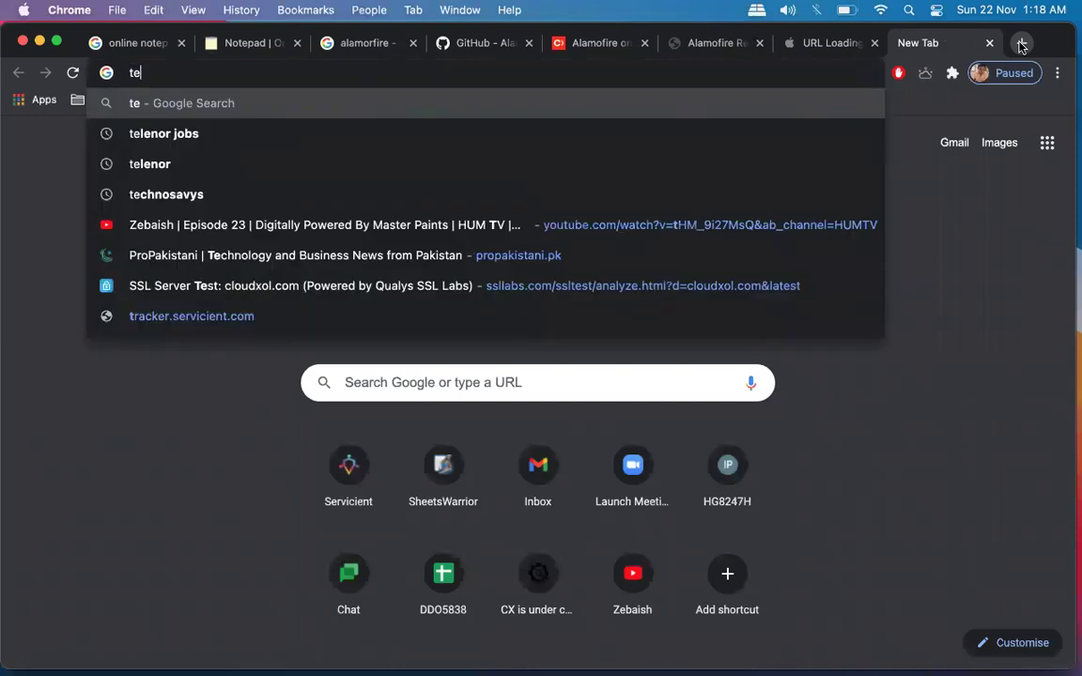
type("xtfiled")
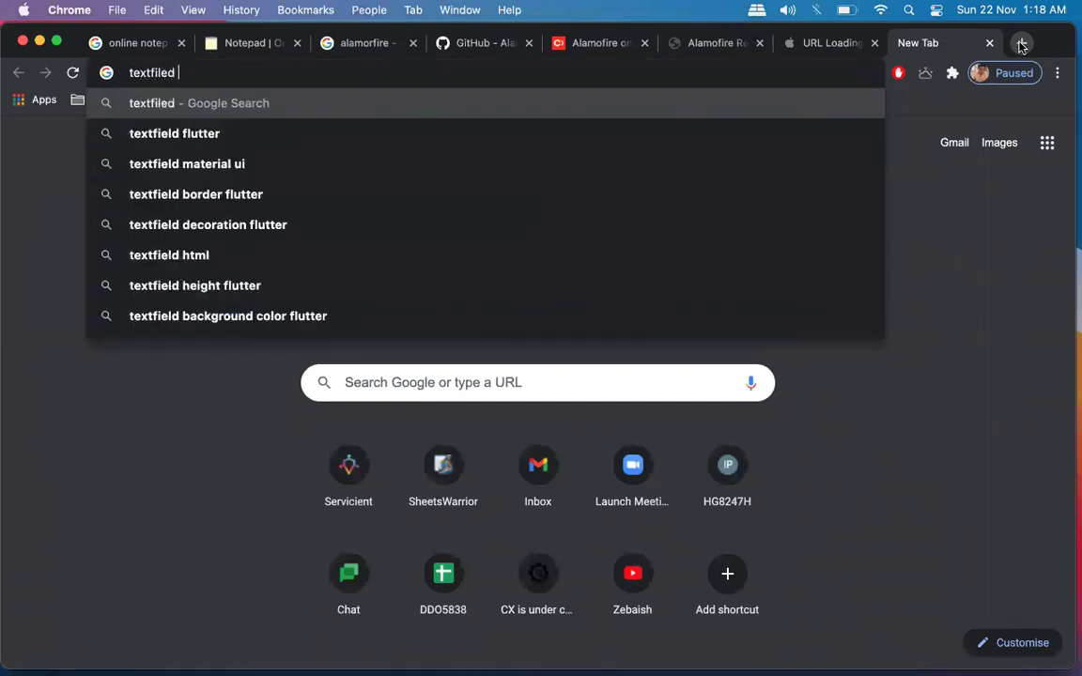
key("BackSpace")
key("BackSpace")
key("BackSpace")
key("BackSpace")
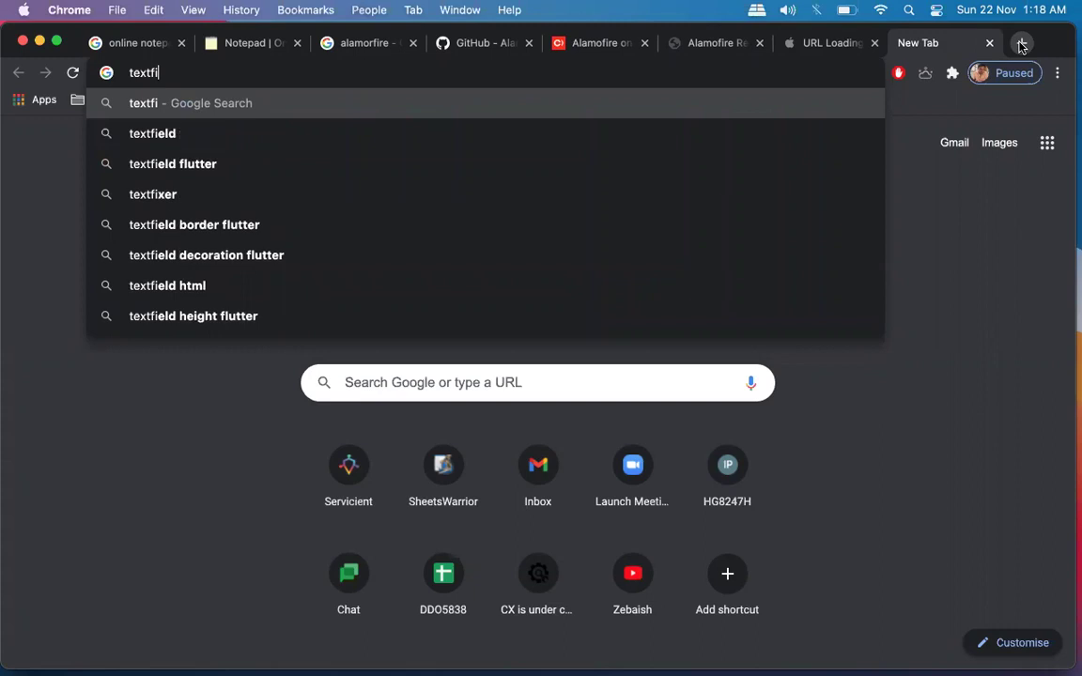
type("eld")
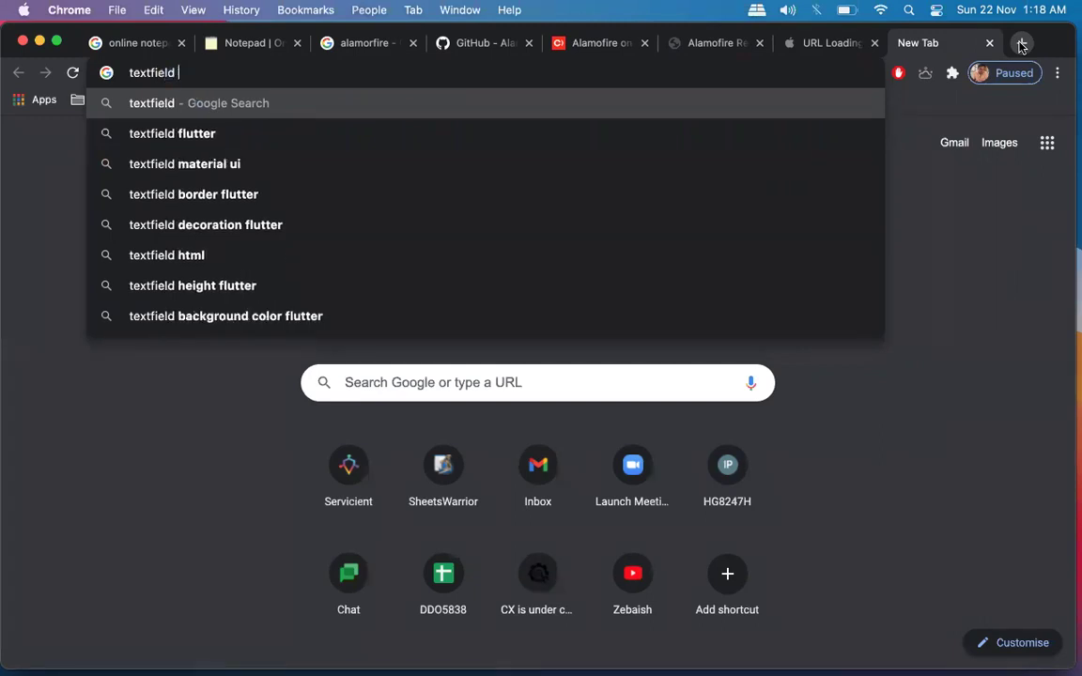
type(" swift github")
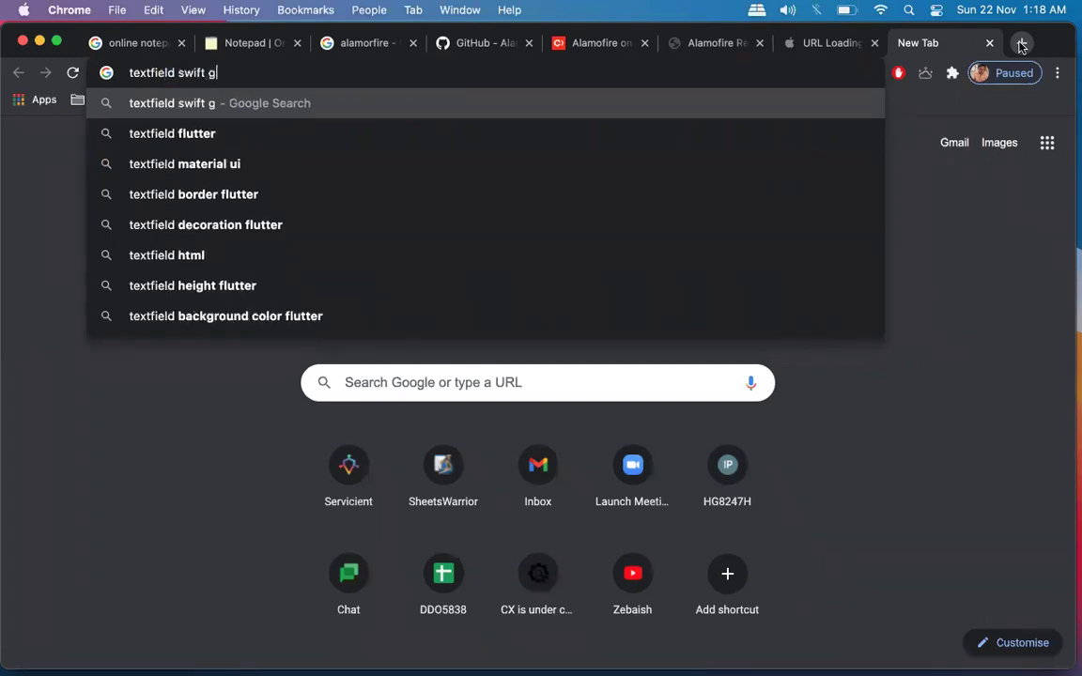
key("Return")
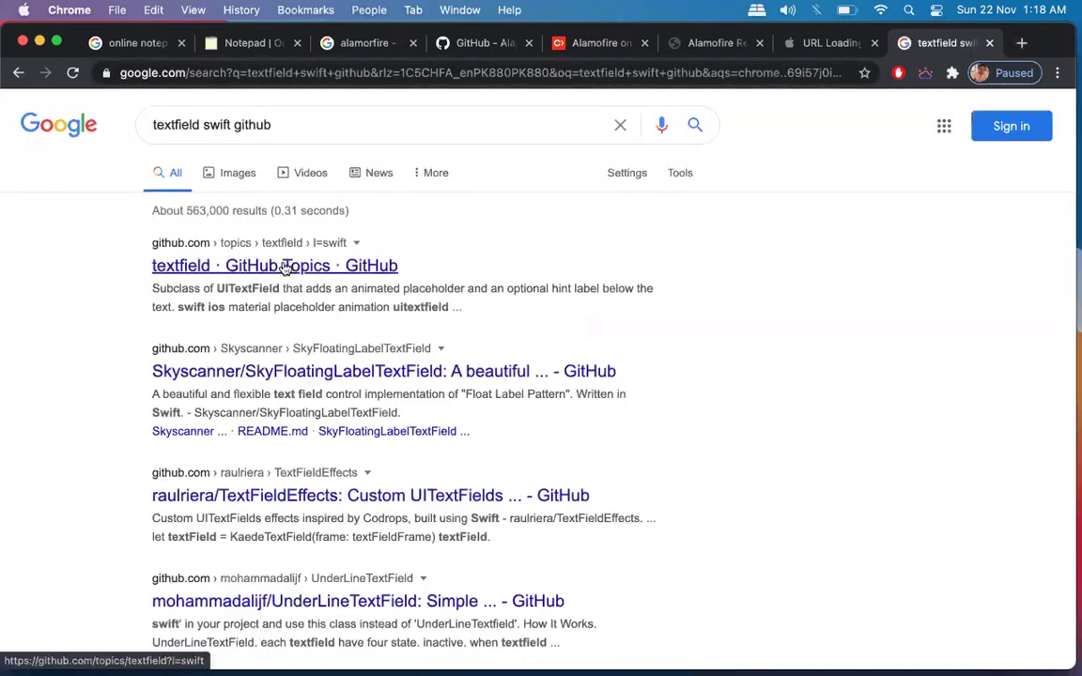
left_click(287, 268, "super")
left_click(357, 372, "super")
key("ctrl+Tab")
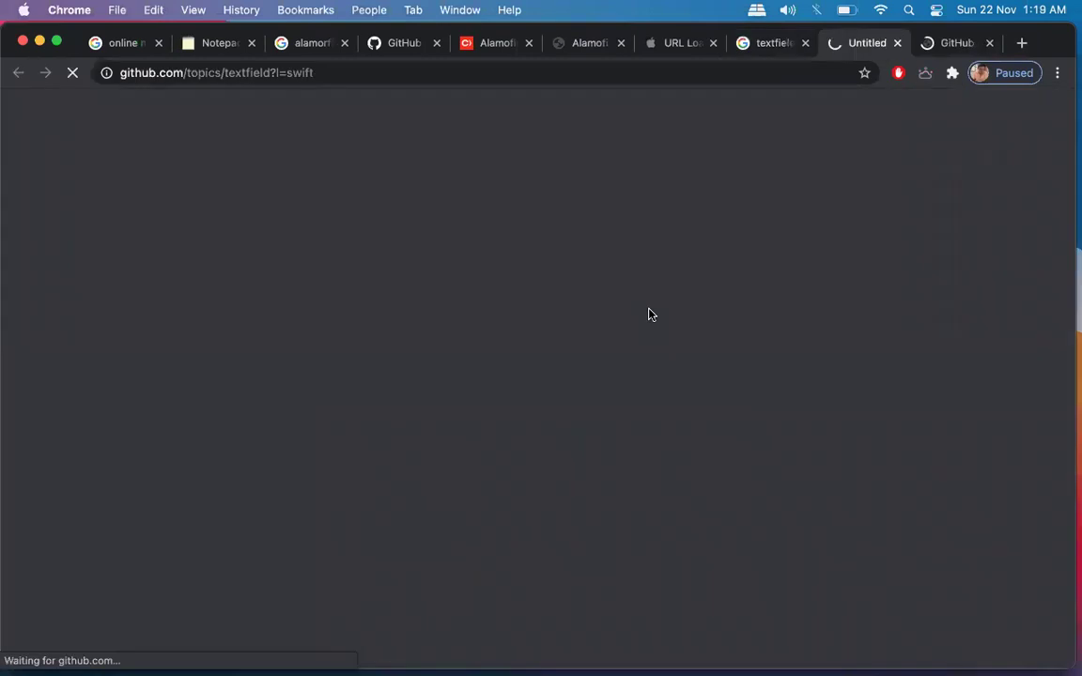
key("ctrl+Tab")
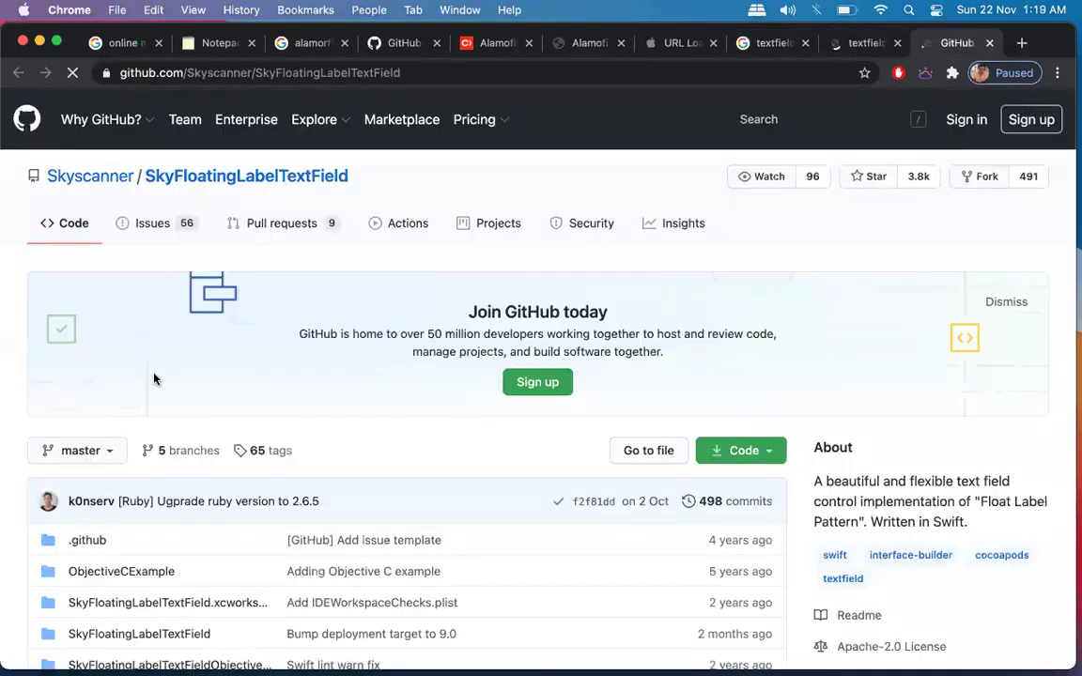
scroll(155, 380, "down", 5)
scroll(155, 380, "down", 5)
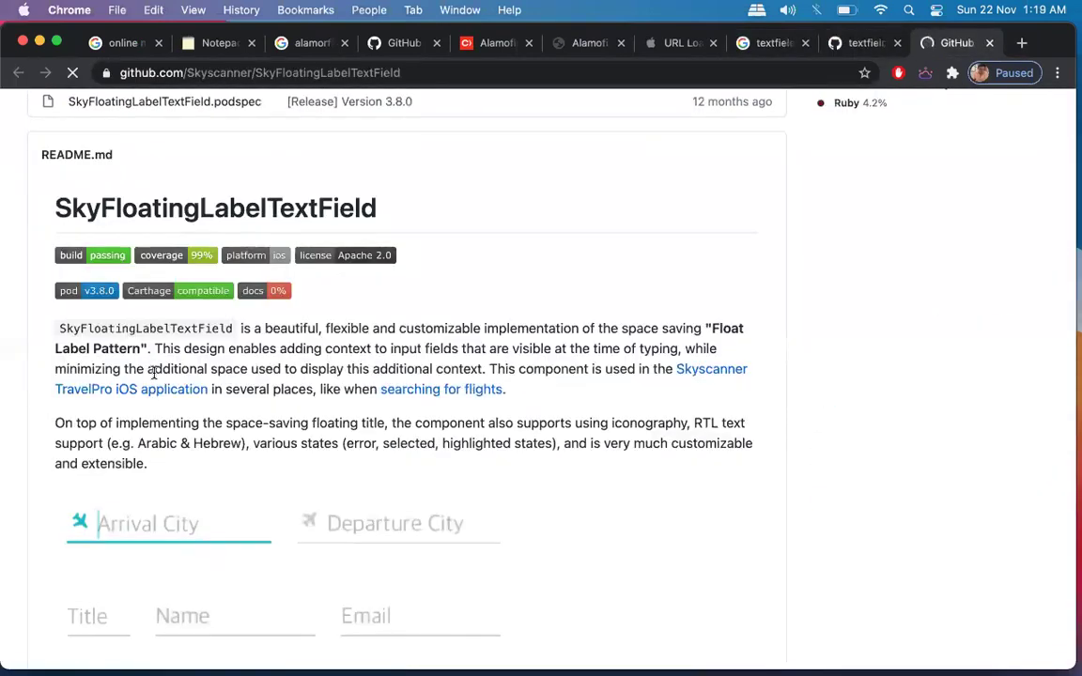
scroll(155, 377, "down", 4)
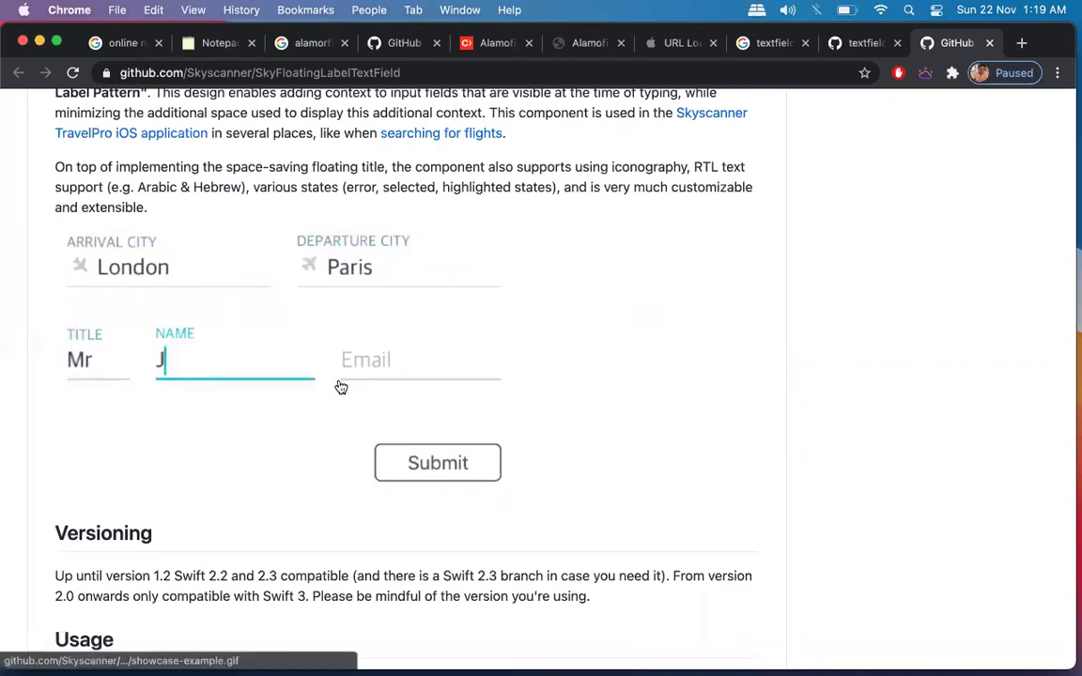
scroll(534, 426, "down", 5)
scroll(534, 427, "up", 15)
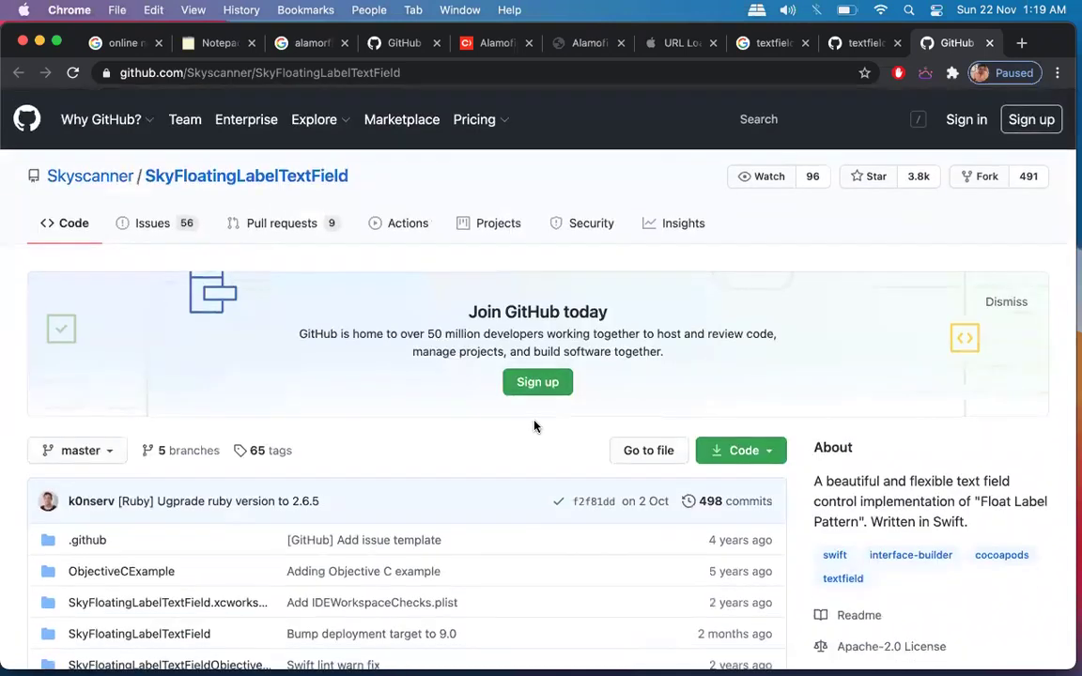
scroll(535, 425, "down", 10)
scroll(534, 422, "down", 7)
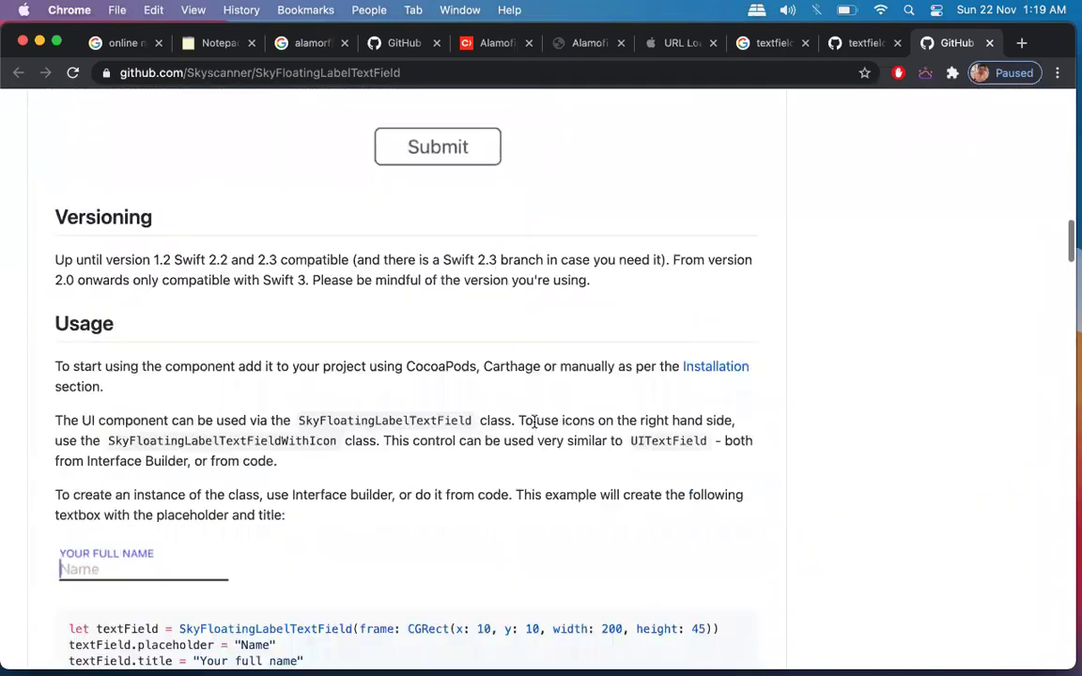
scroll(399, 361, "down", 5)
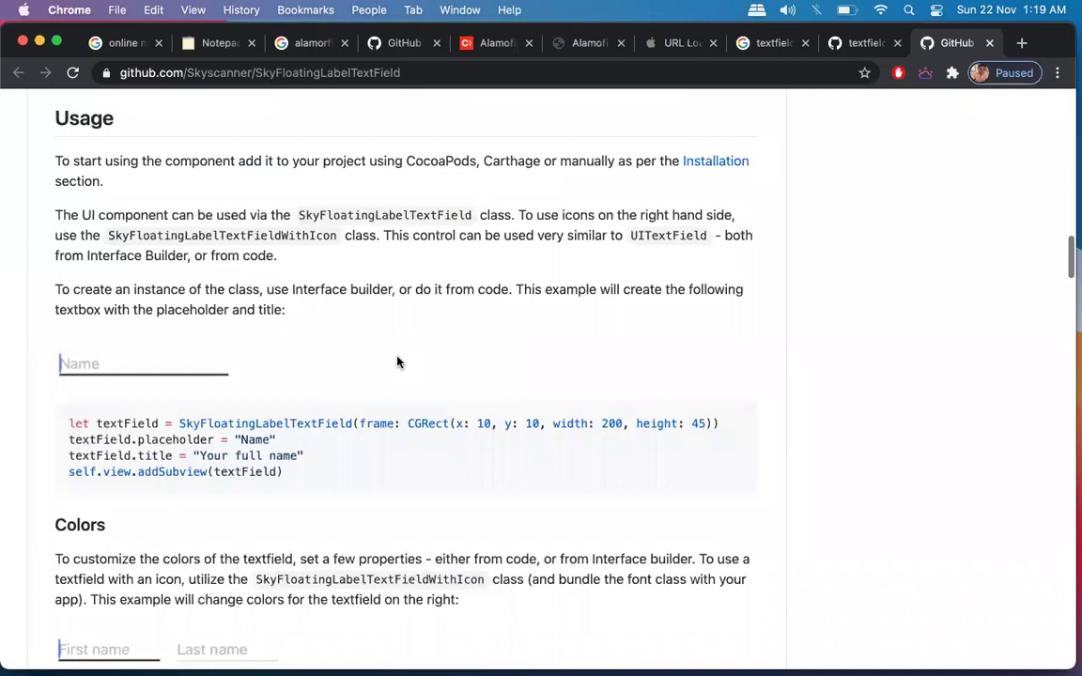
double_click(115, 398)
left_click(115, 398)
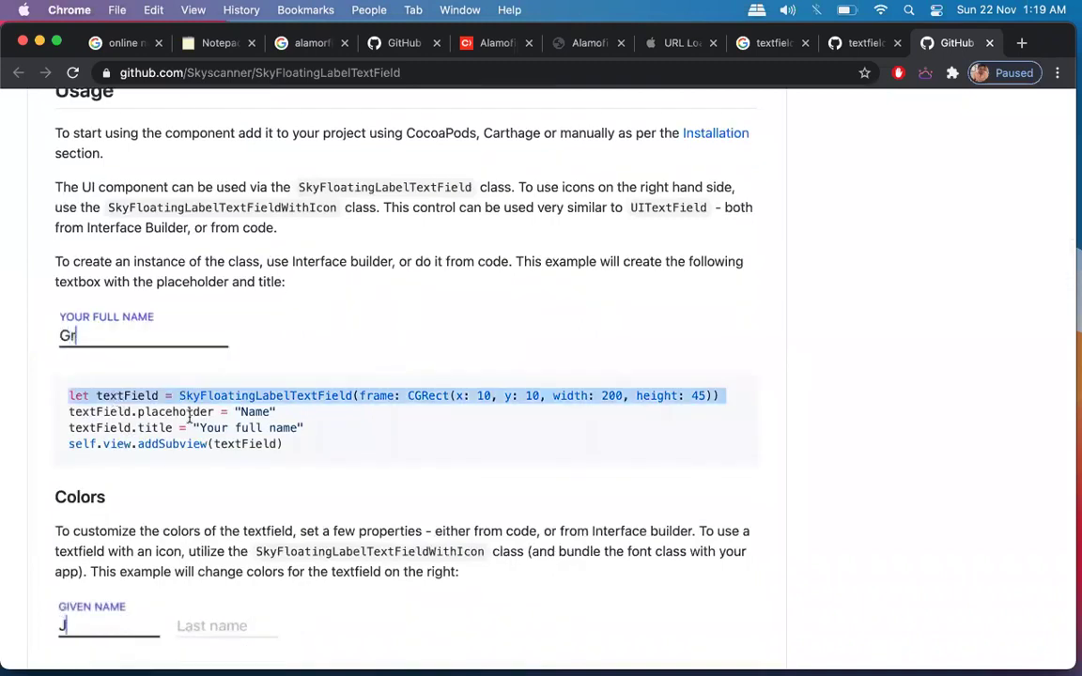
left_click(367, 435)
scroll(292, 451, "down", 5)
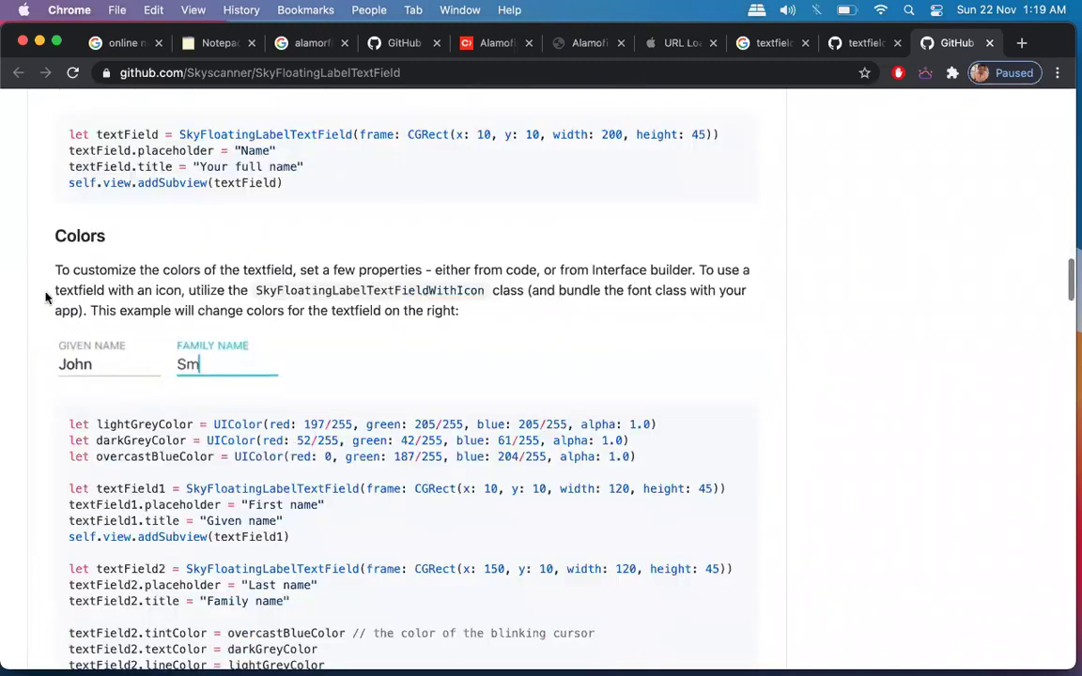
scroll(247, 395, "down", 1)
scroll(247, 396, "down", 1)
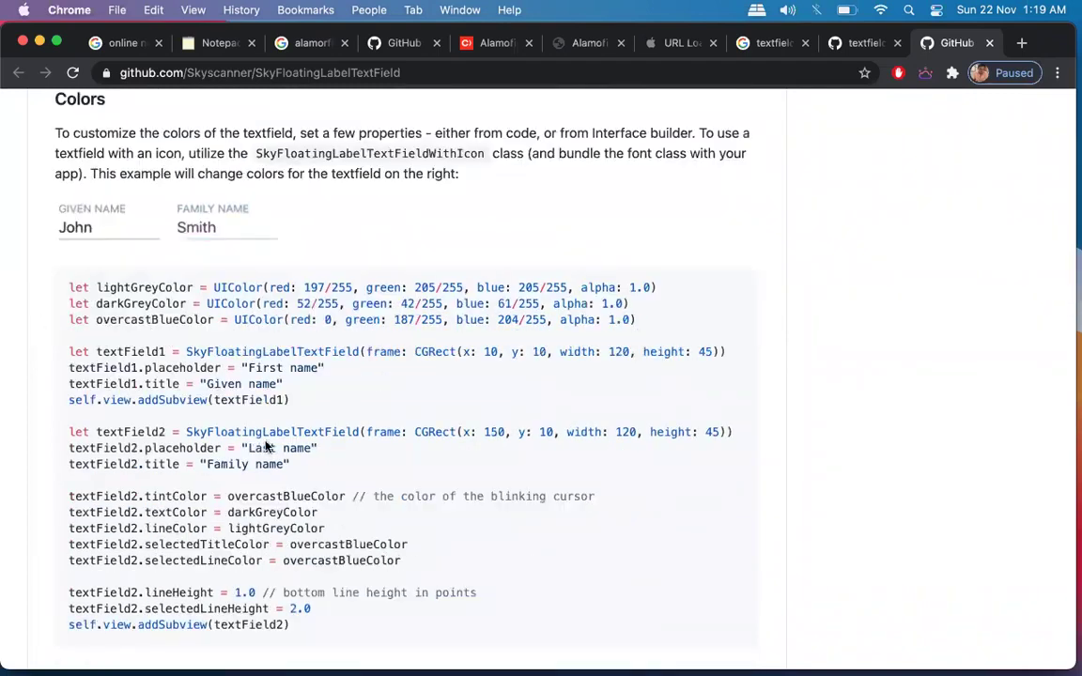
scroll(270, 427, "down", 5)
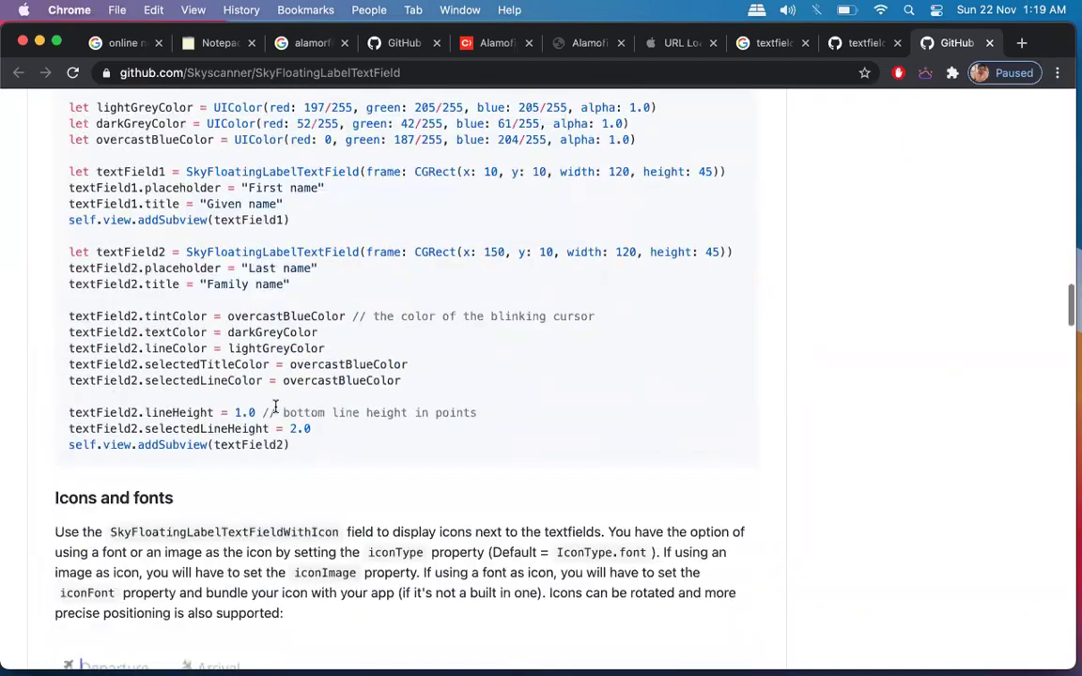
scroll(275, 408, "down", 3)
scroll(275, 409, "up", 20)
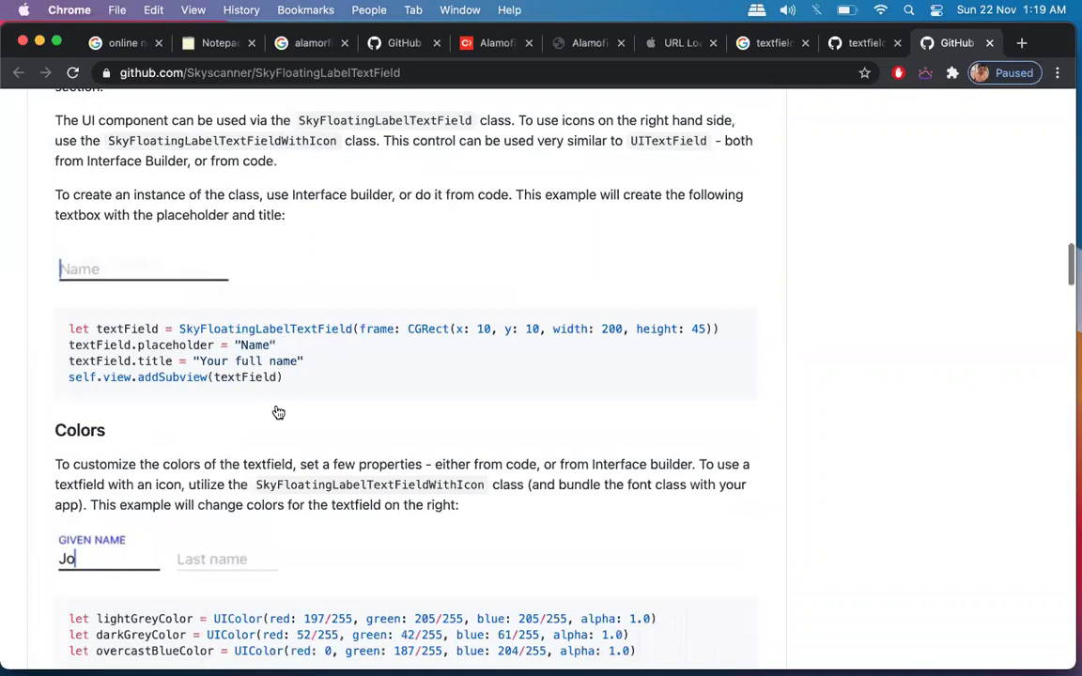
scroll(276, 410, "up", 10)
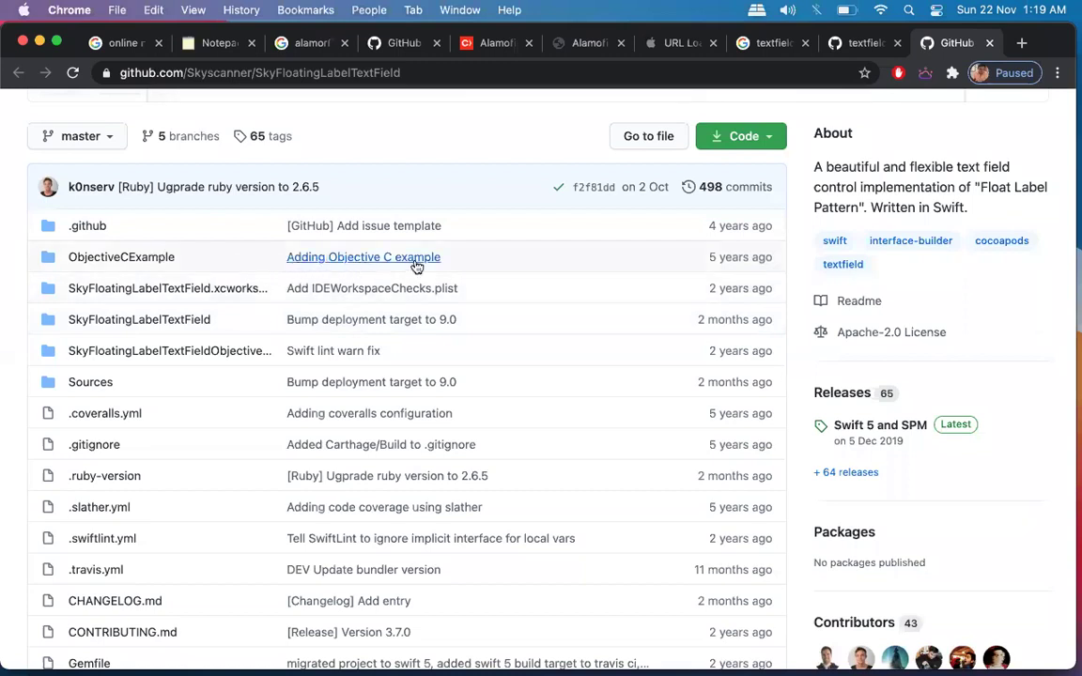
Scroll to the README's CocoaPods section and copy pod 'SkyFloatingLabelTextField', '~> 3.0'.
scroll(481, 258, "down", 5)
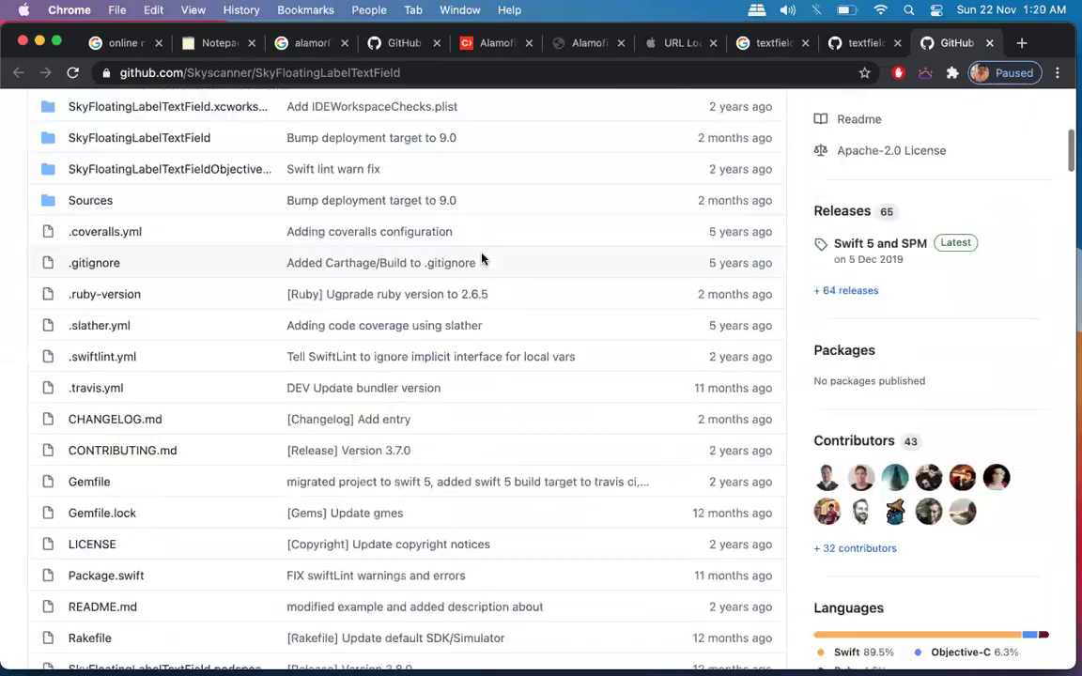
scroll(482, 259, "up", 4)
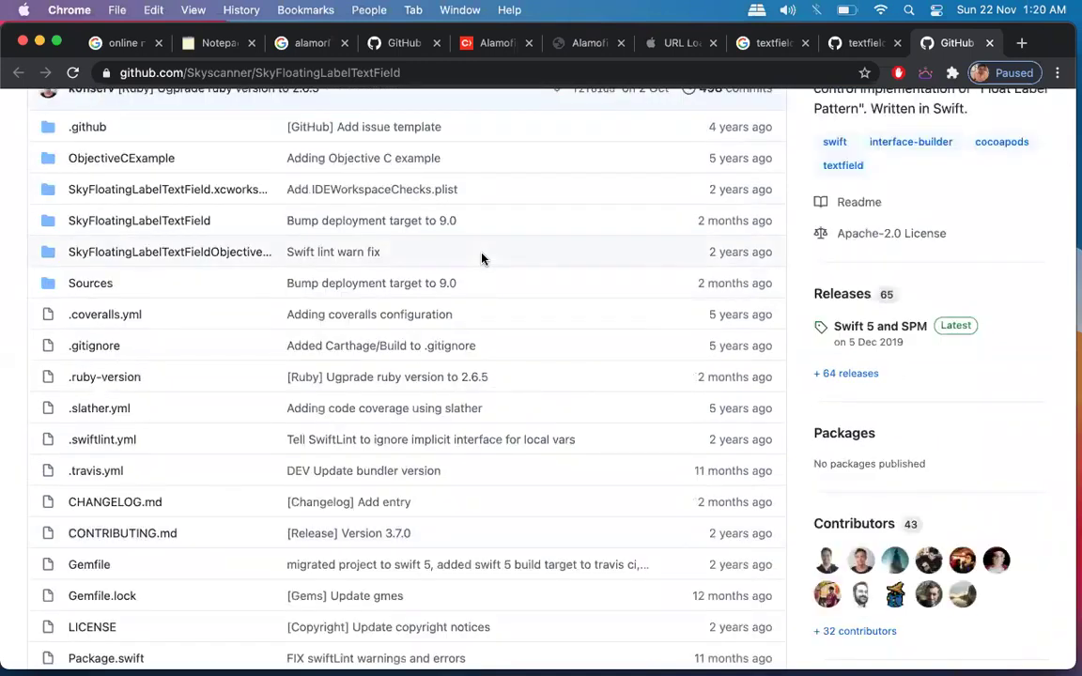
scroll(482, 258, "down", 15)
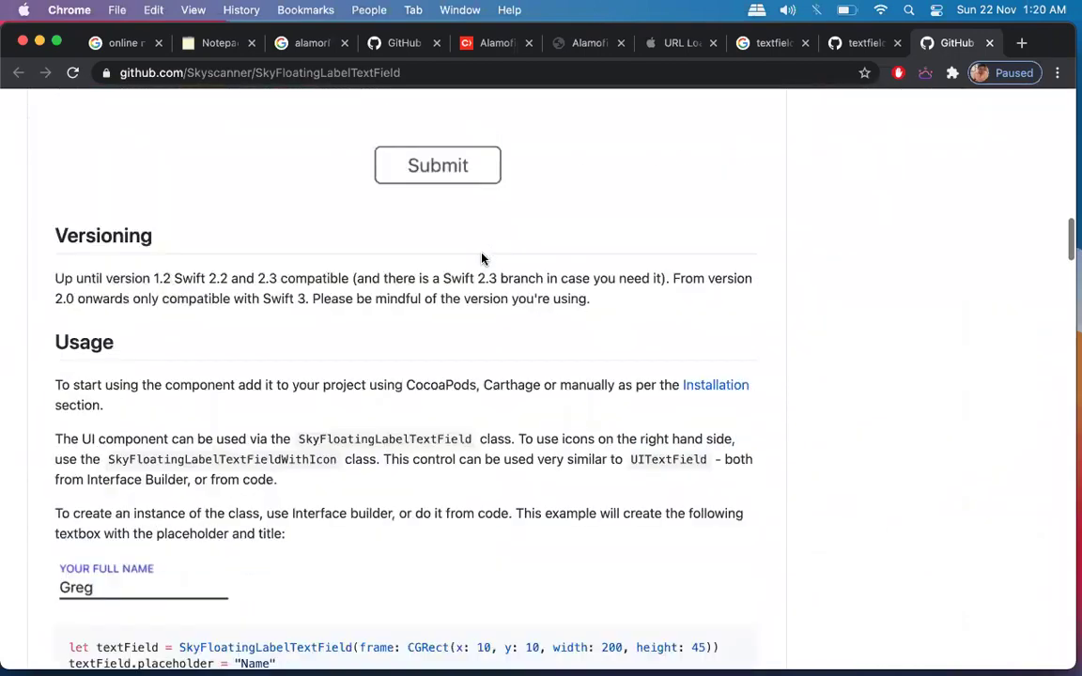
scroll(482, 258, "down", 15)
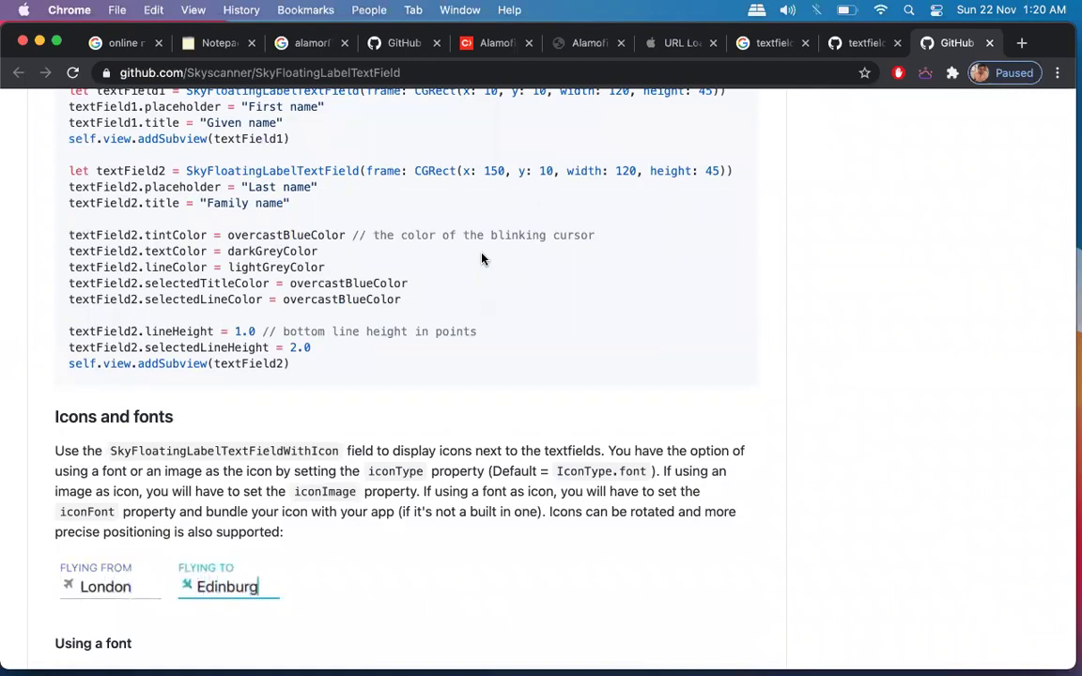
scroll(482, 258, "down", 4)
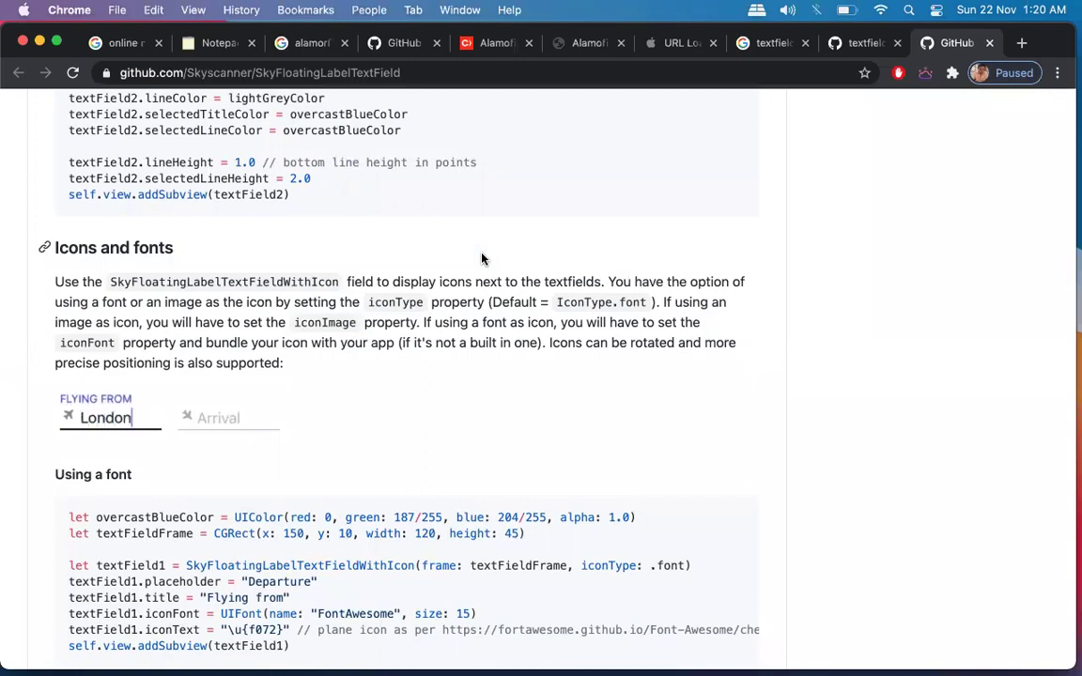
scroll(481, 259, "down", 10)
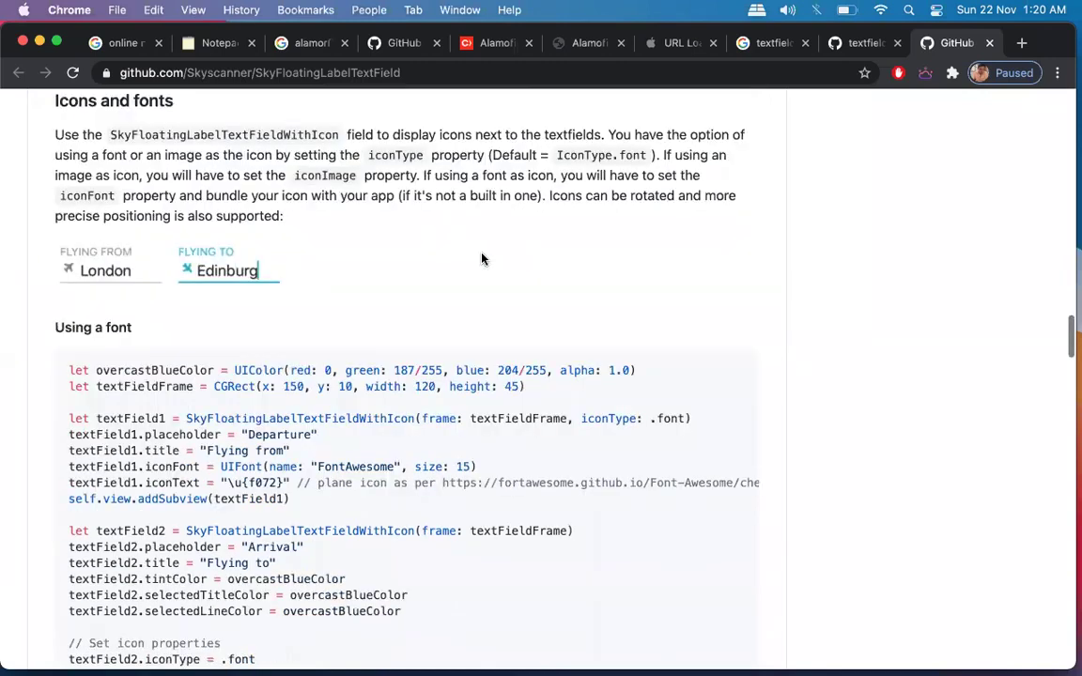
scroll(482, 259, "down", 18)
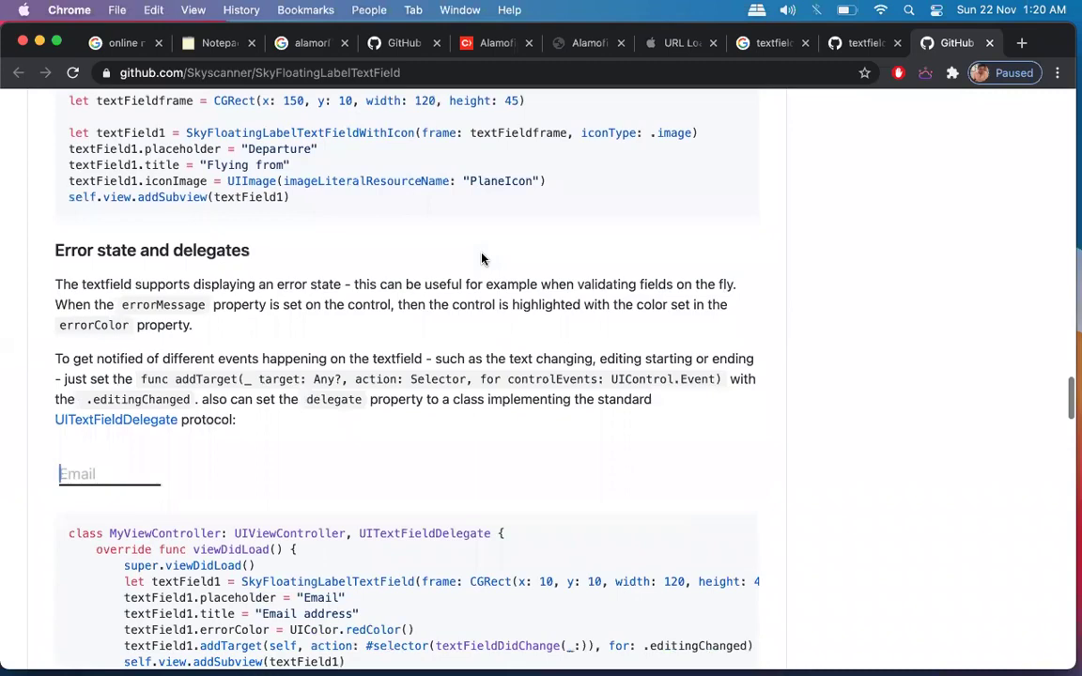
scroll(484, 254, "down", 12)
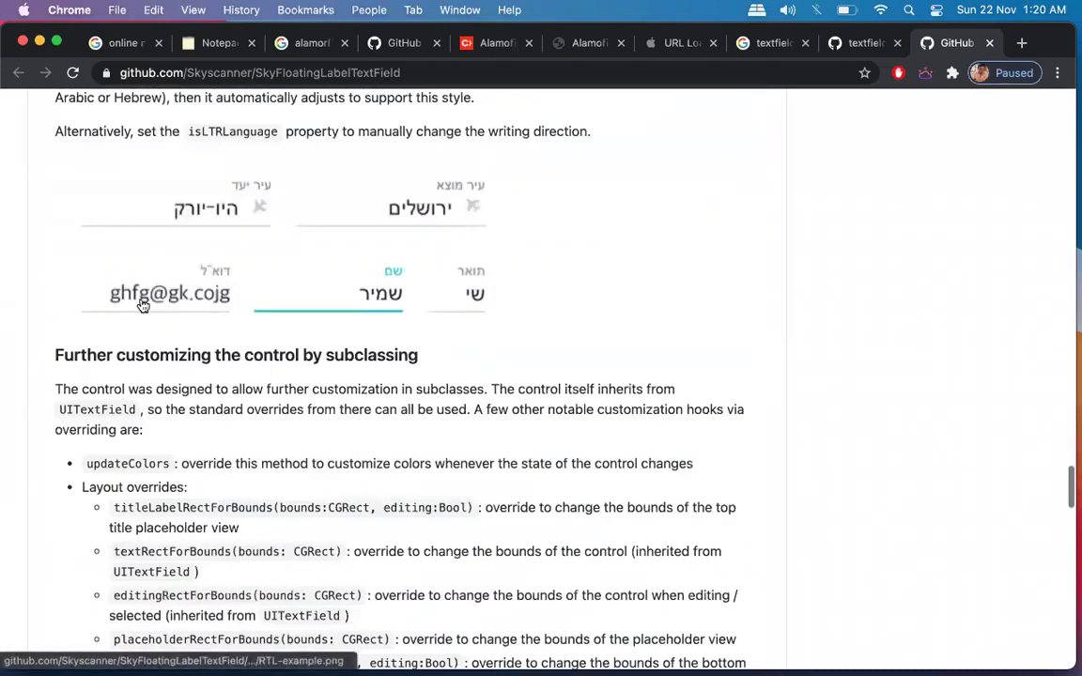
scroll(270, 398, "down", 2)
scroll(271, 397, "down", 11)
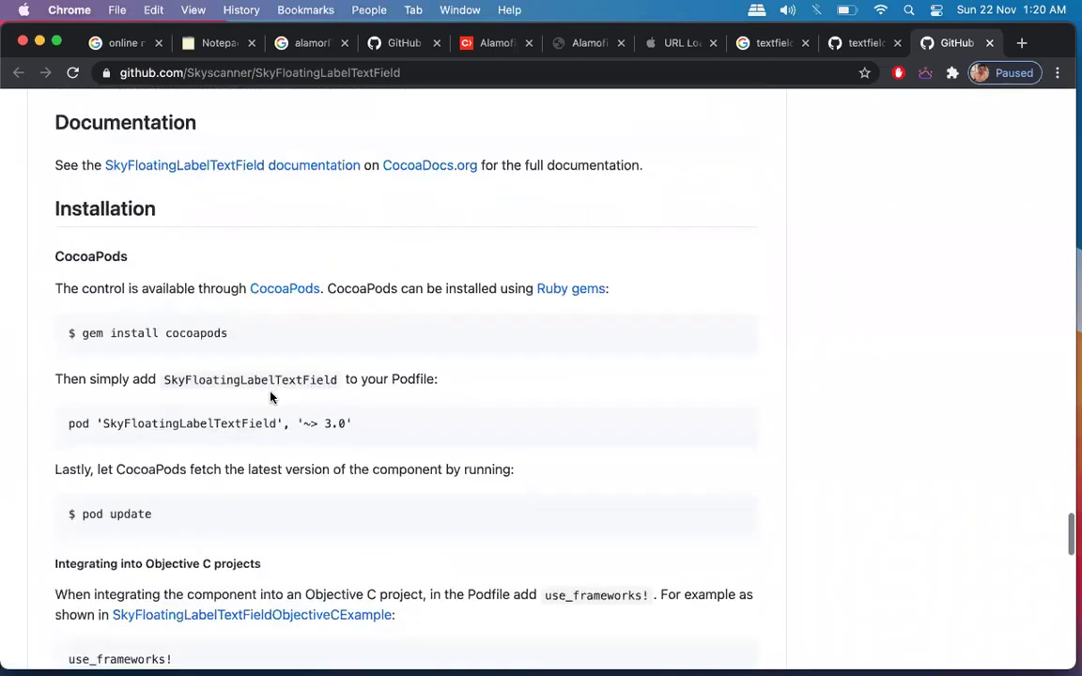
scroll(271, 397, "down", 6)
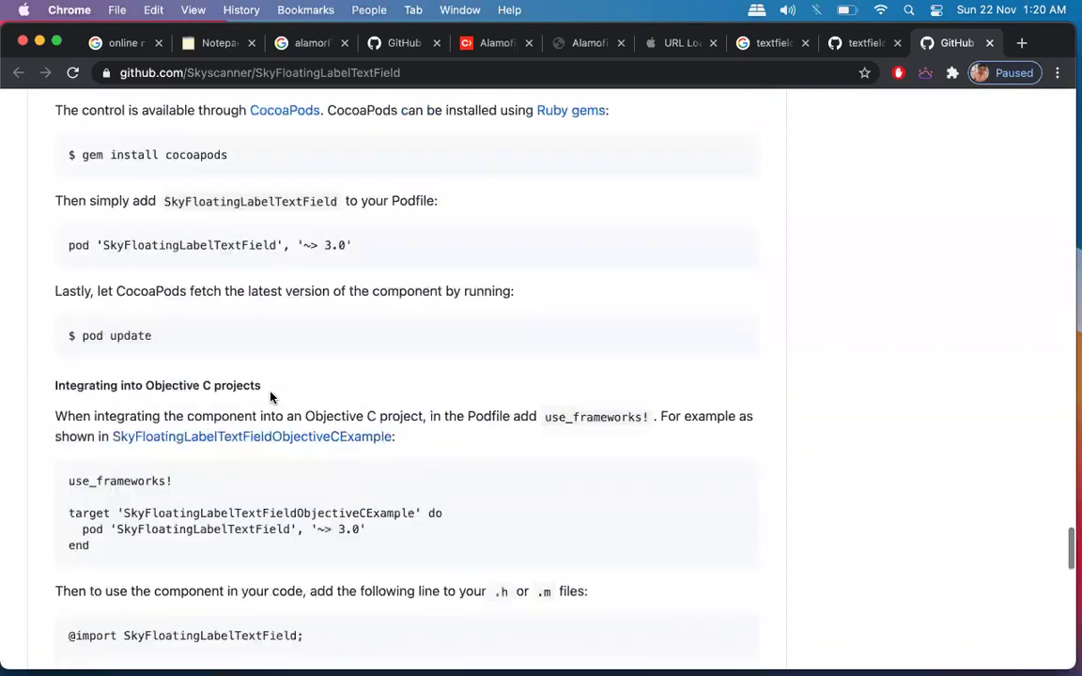
scroll(271, 397, "down", 1)
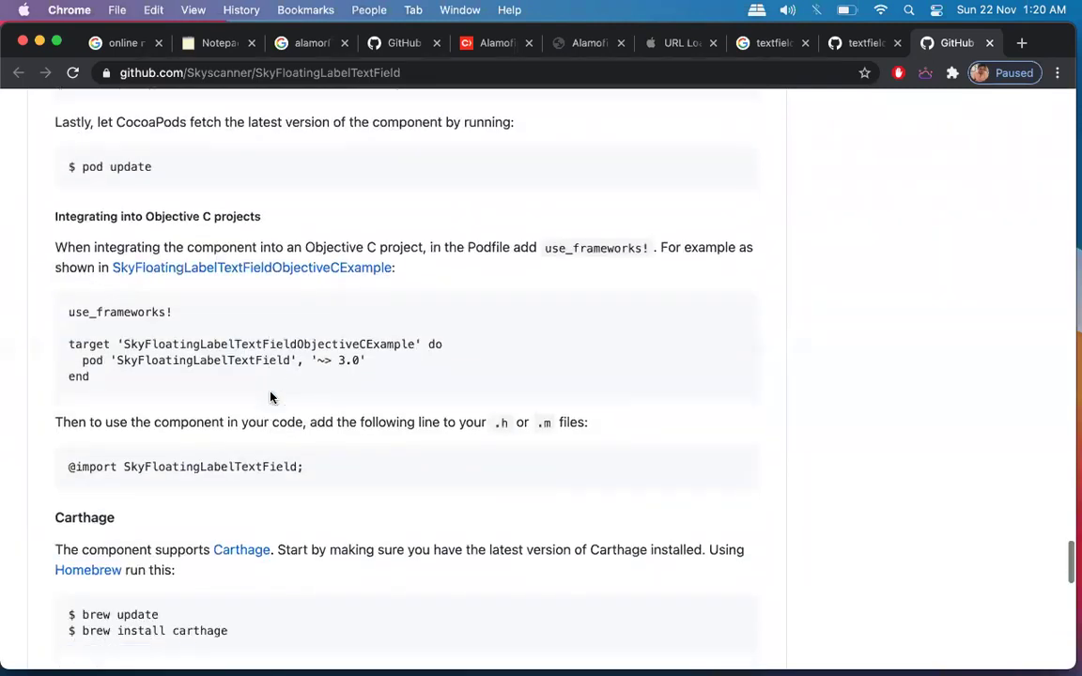
scroll(271, 398, "down", 3)
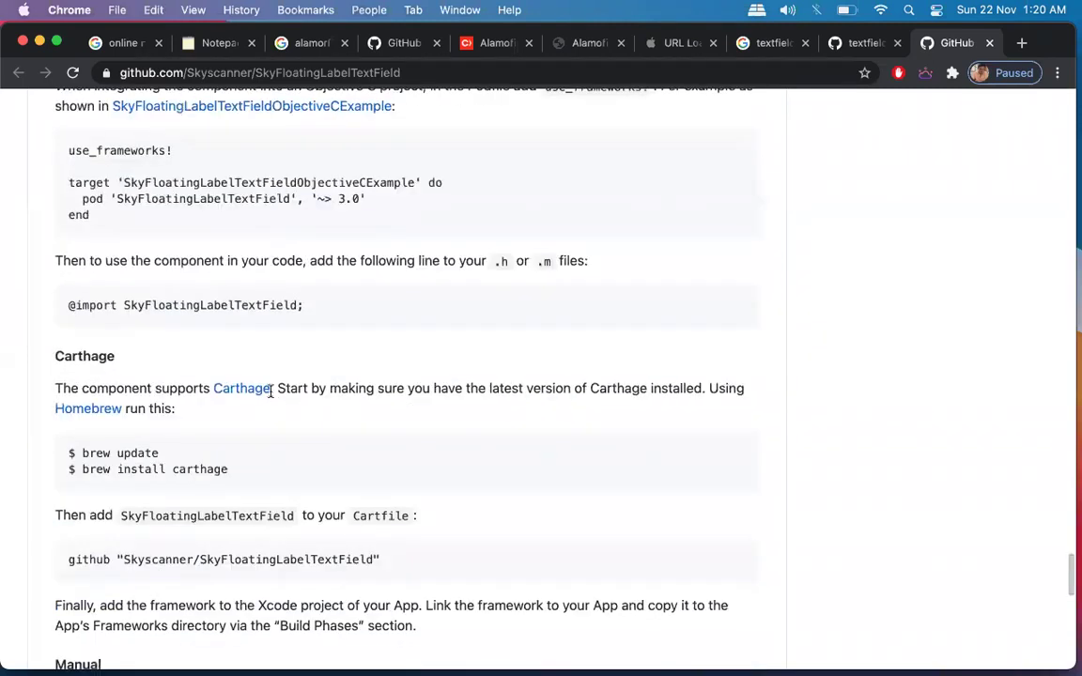
scroll(271, 392, "up", 4)
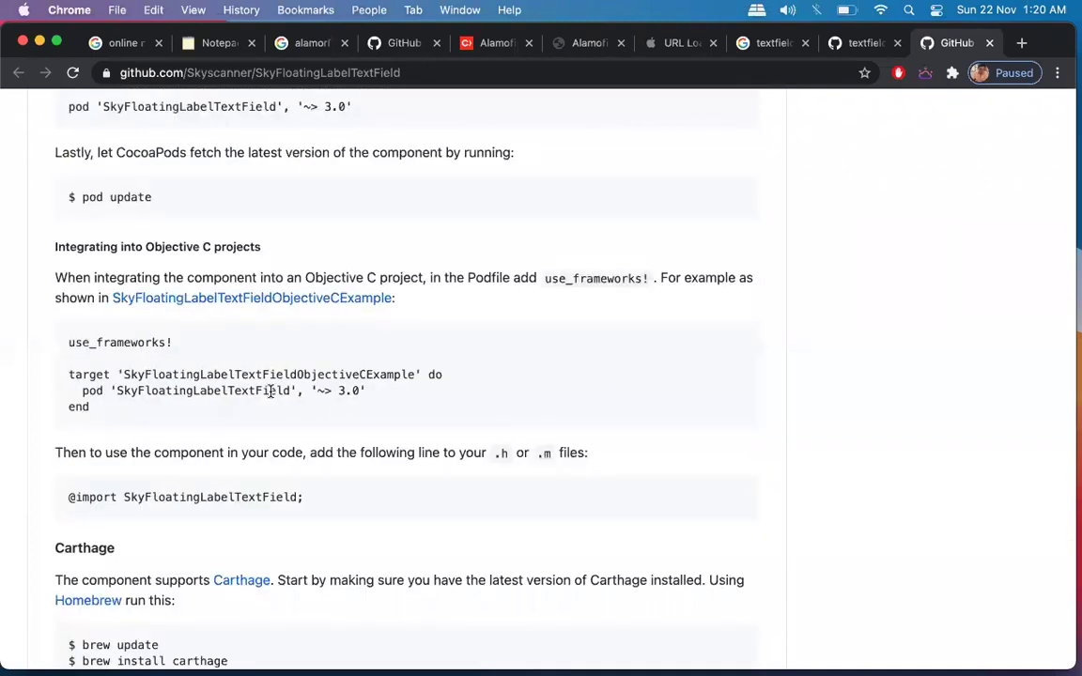
scroll(270, 393, "up", 10)
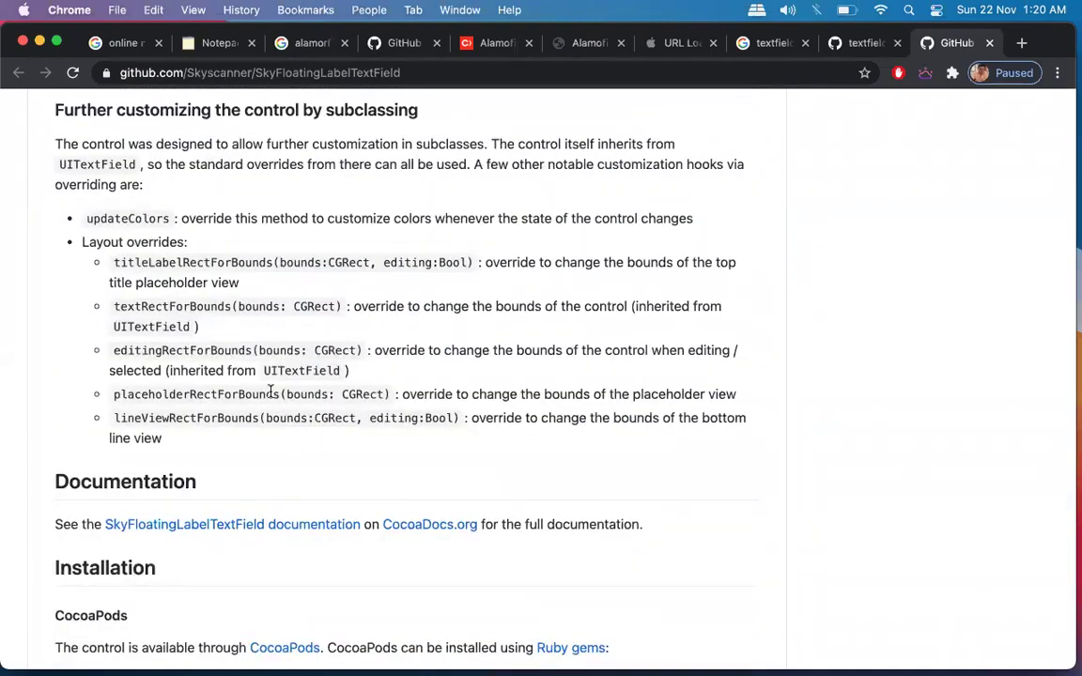
scroll(271, 393, "up", 20)
scroll(271, 396, "up", 20)
scroll(271, 399, "down", 20)
scroll(271, 395, "down", 15)
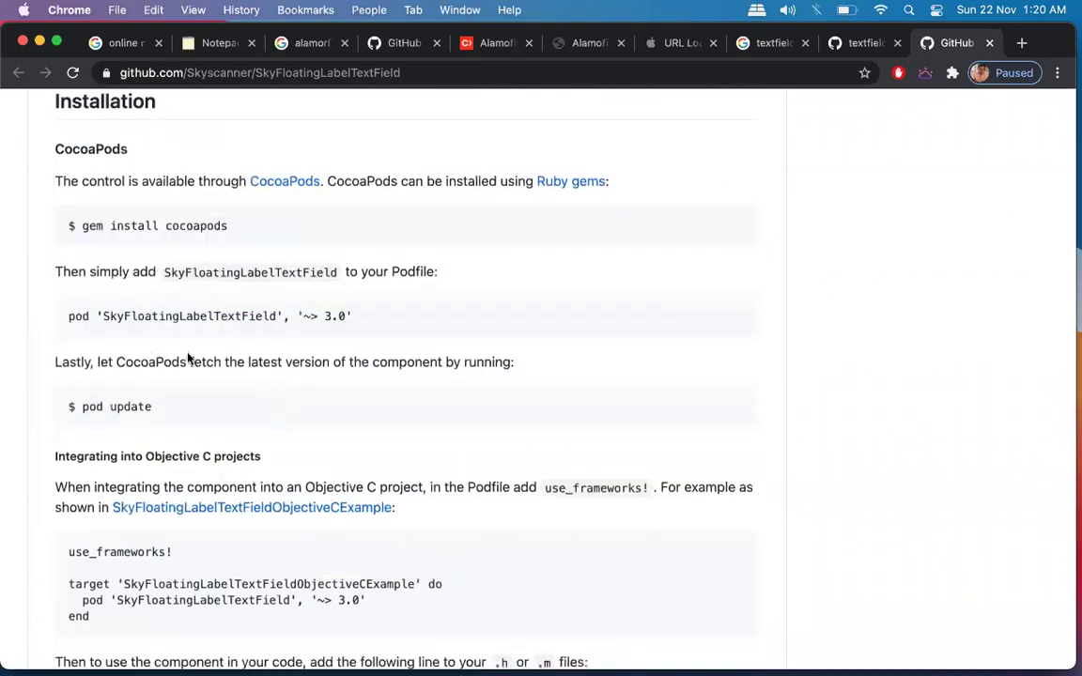
triple_click(141, 316)
key("super+c")
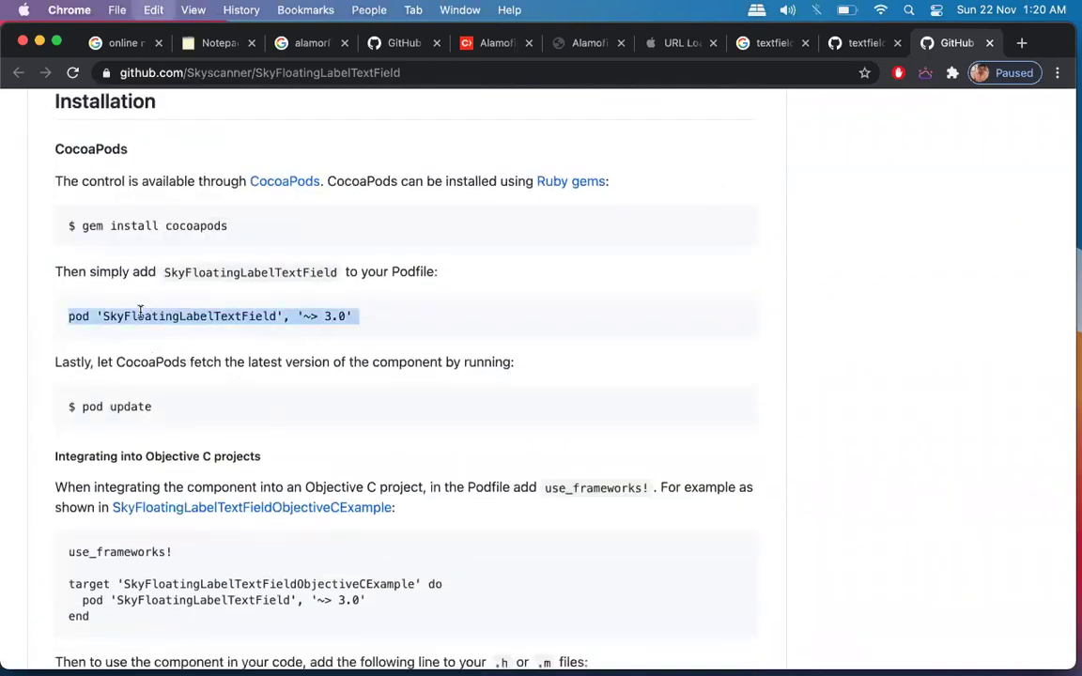
key("ctrl+Up")
left_click(688, 635)
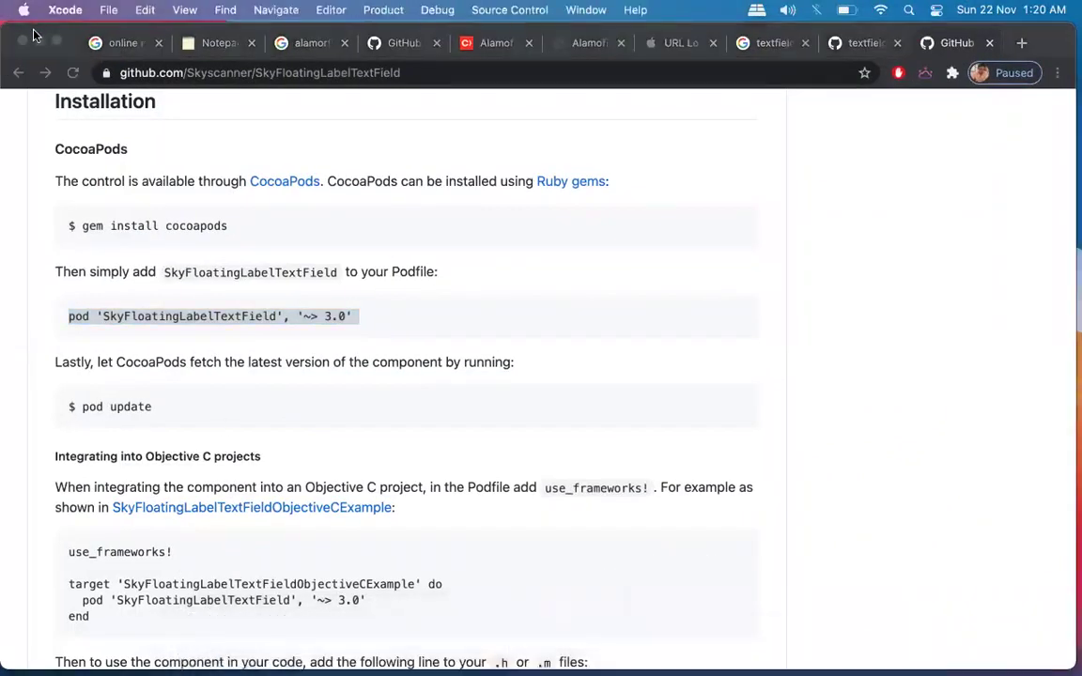
Reopen the recent testing project from Xcode's Welcome window and show its Podfile.
left_click(41, 43)
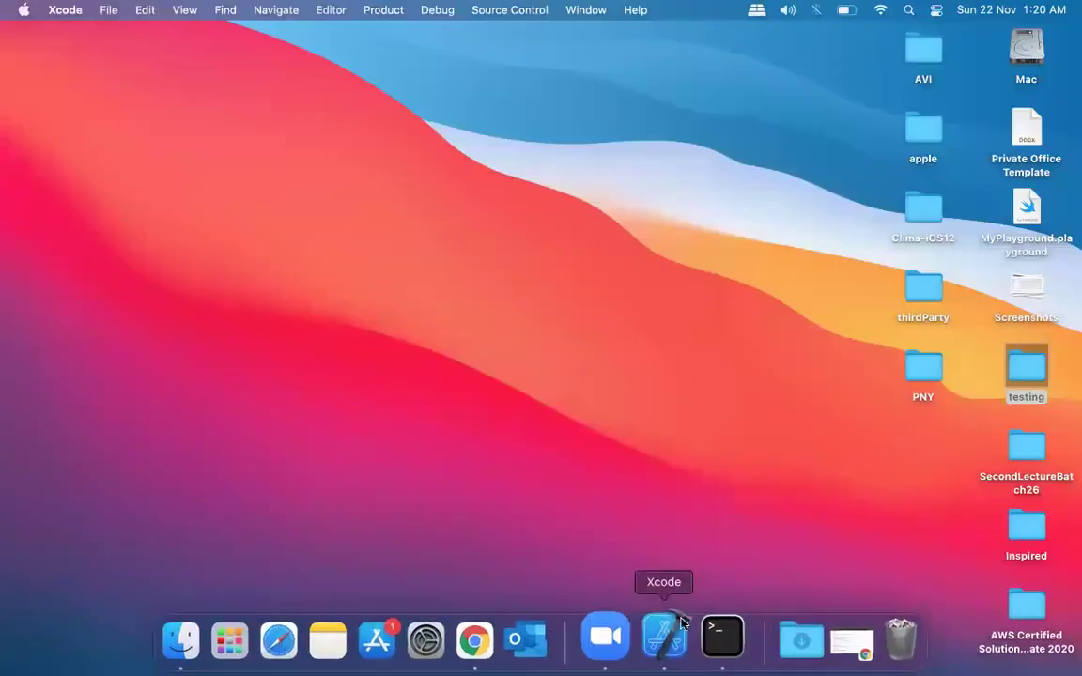
left_click(658, 639)
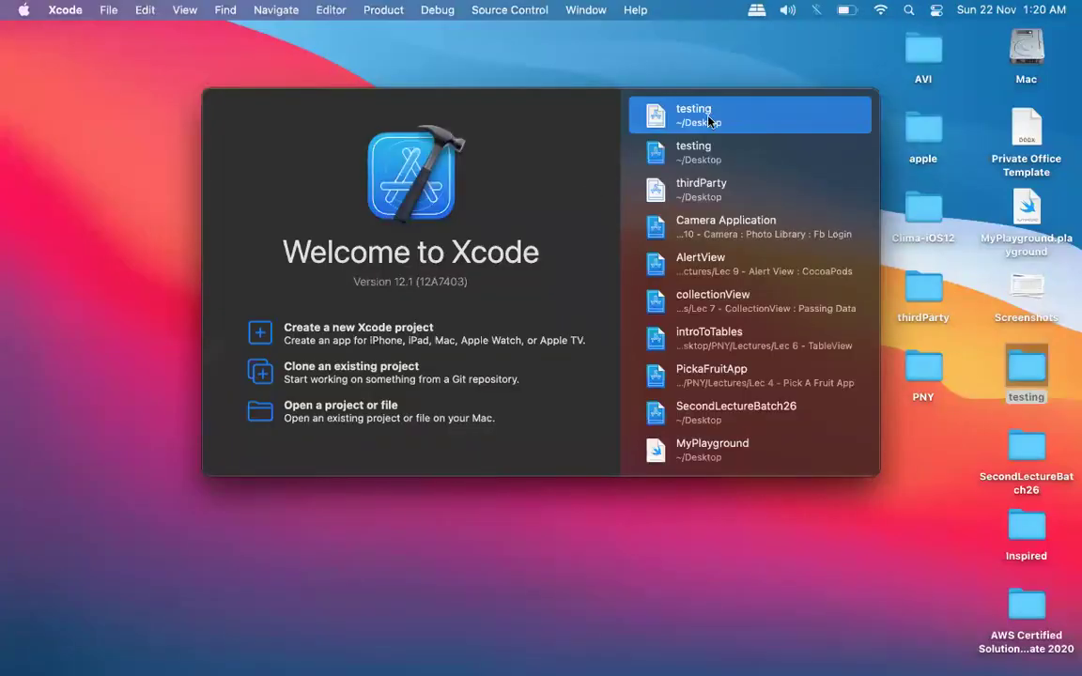
double_click(707, 121)
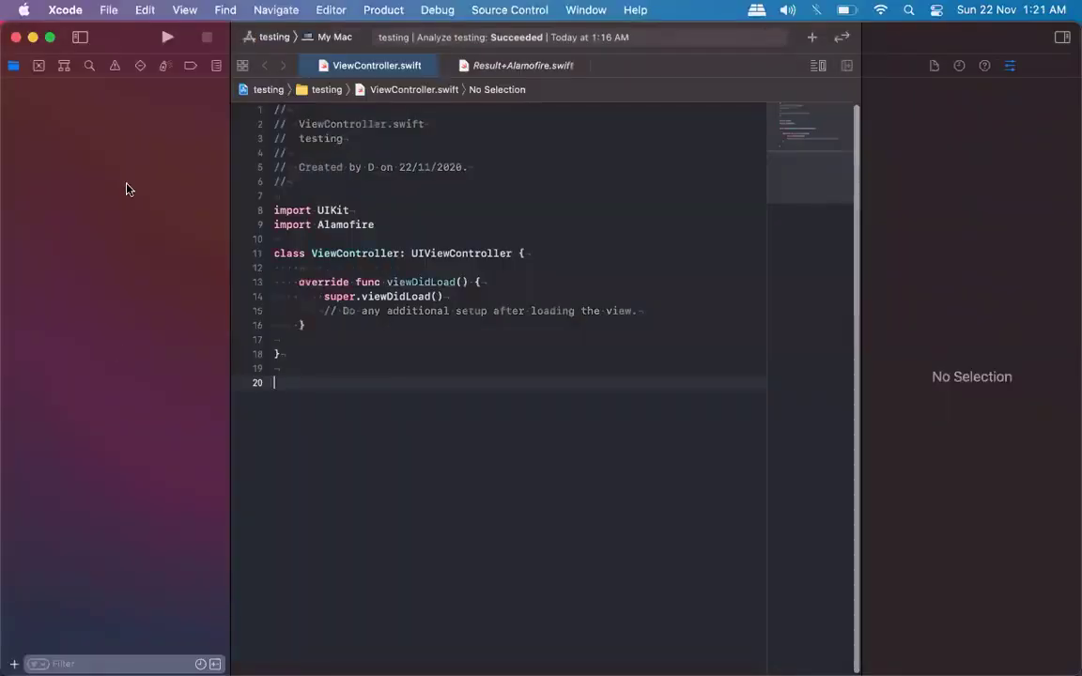
left_click(69, 337)
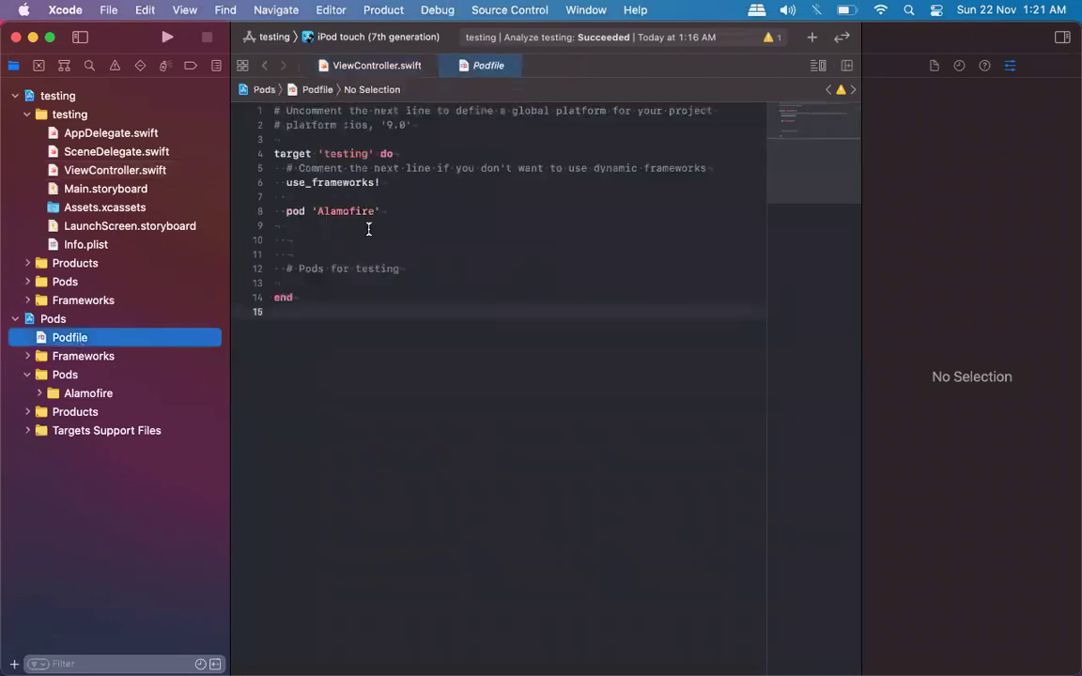
Paste pod 'SkyFloatingLabelTextField' below pod 'Alamofire' and delete its '~> 3.0' constraint.
left_click(390, 216)
key("Return")
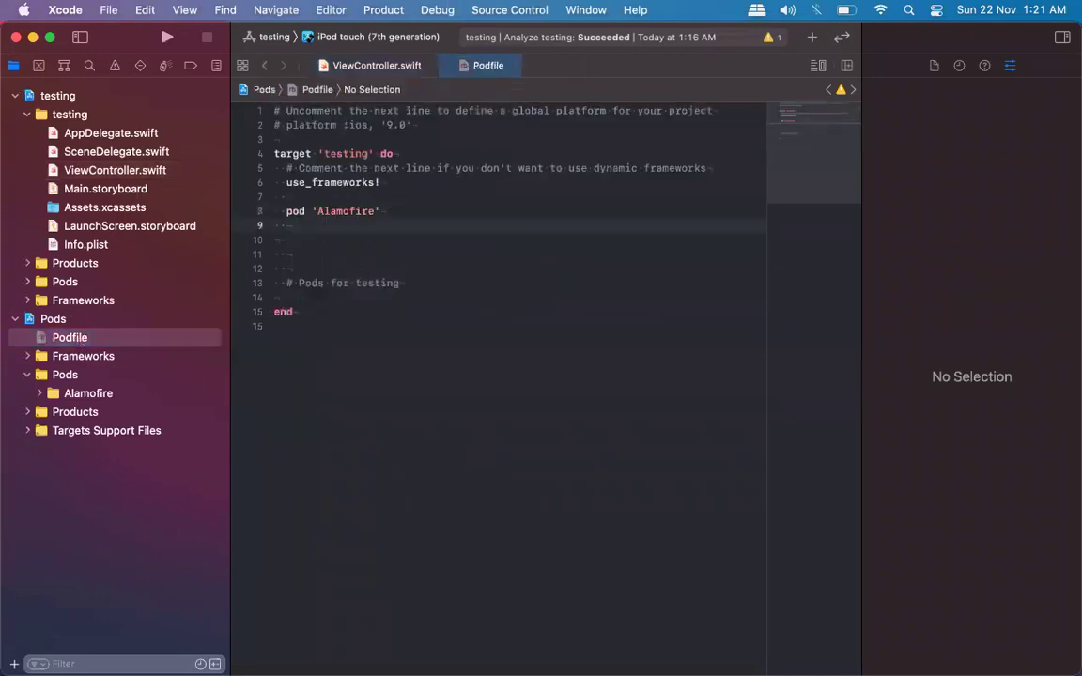
key("super+v")
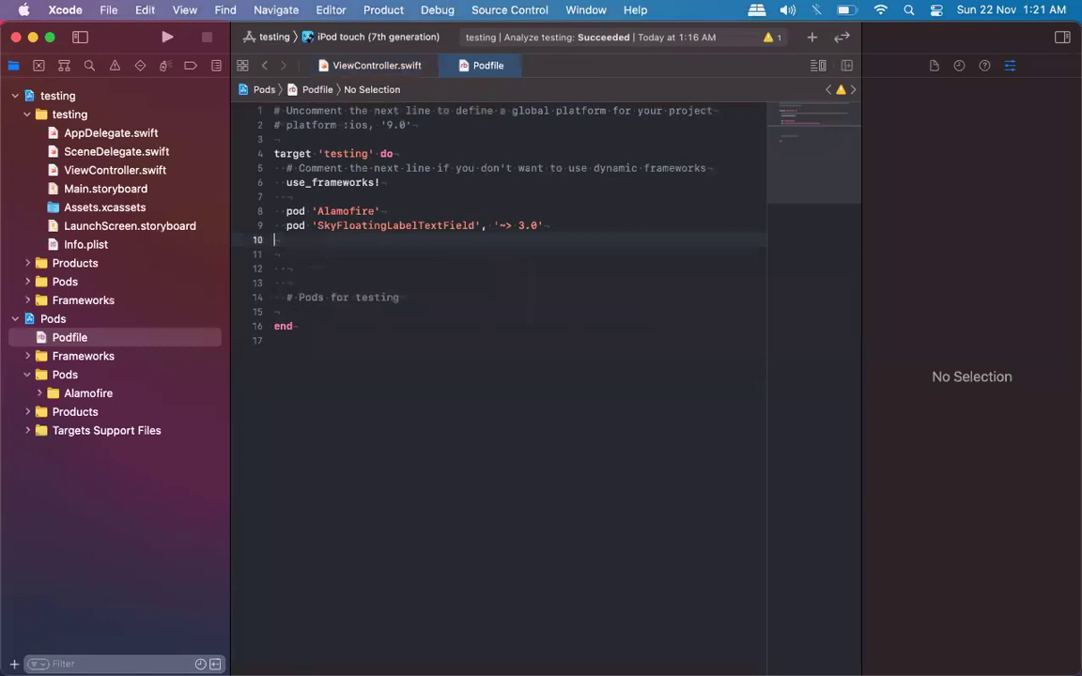
left_click_drag(546, 225, 479, 228)
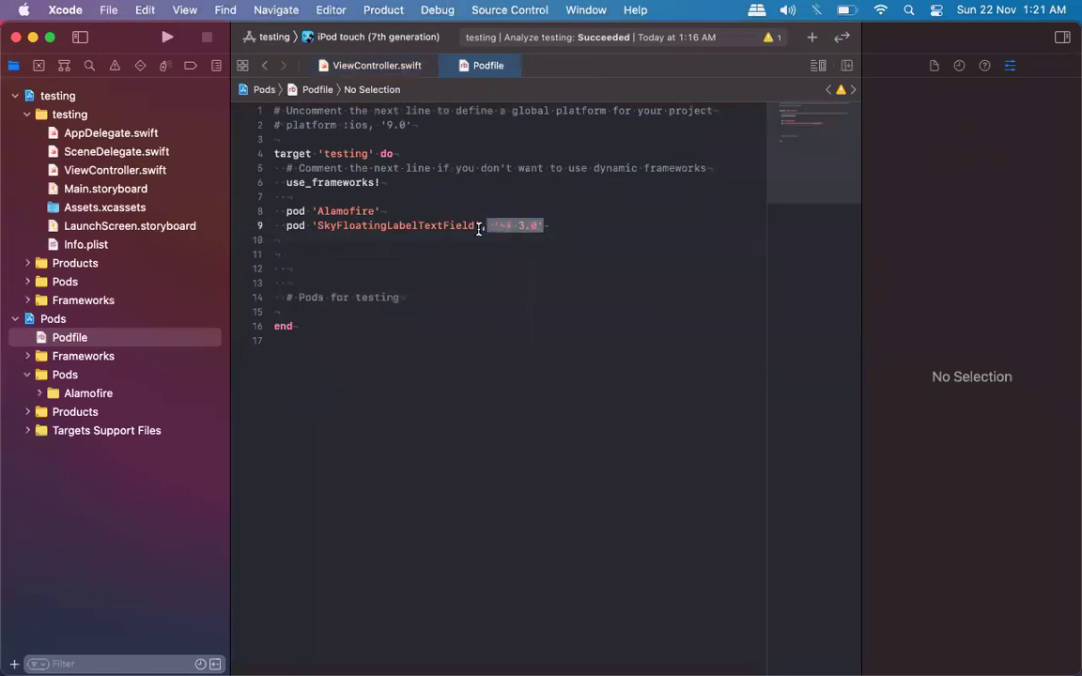
key("BackSpace")
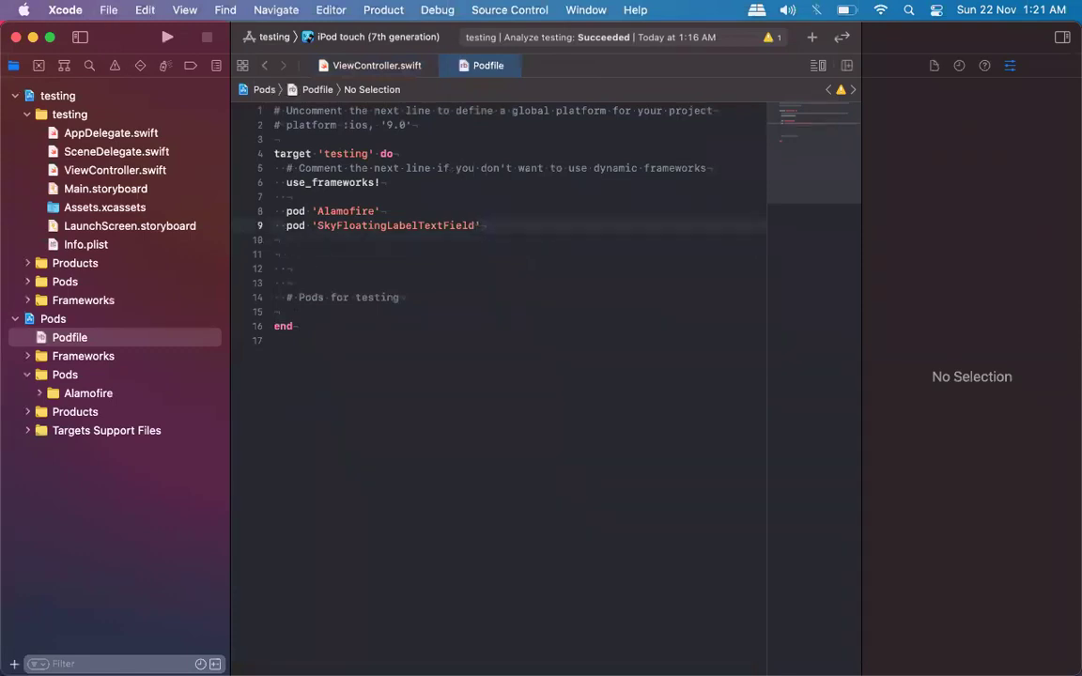
Save the Podfile and close the open editor files.
key("super+w")
key("super+s")
key("super+w")
key("super+w")
In Terminal, list the home folder and change into /Users/apple/Desktop/testing.
mouse_move(977, 669)
left_click(697, 631)
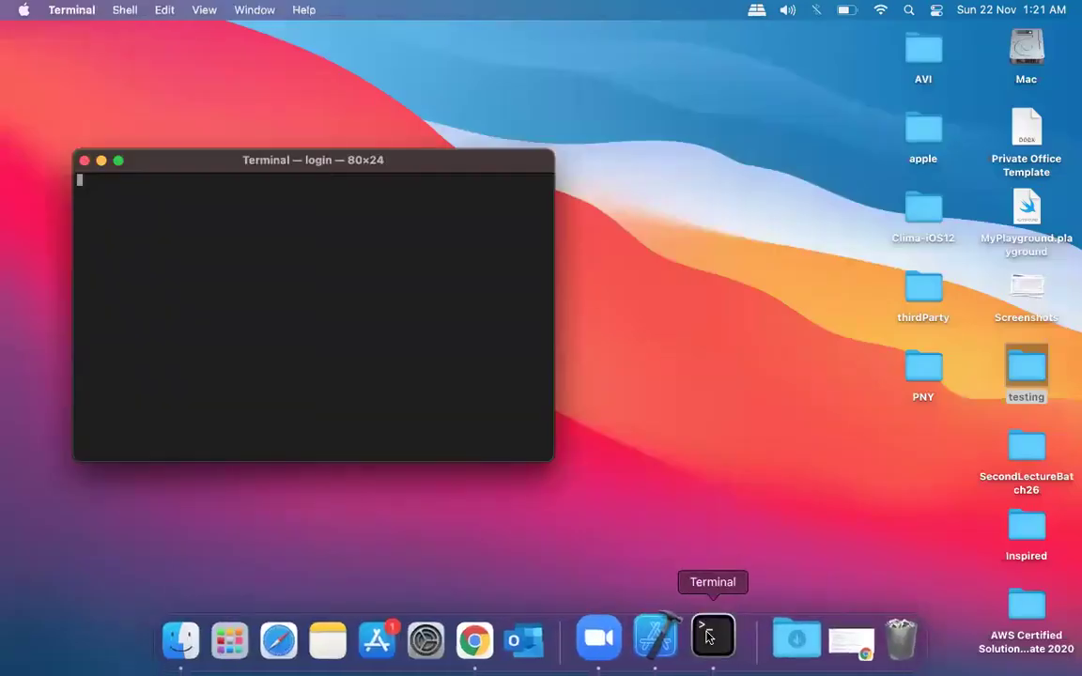
type("ls")
key("Return")
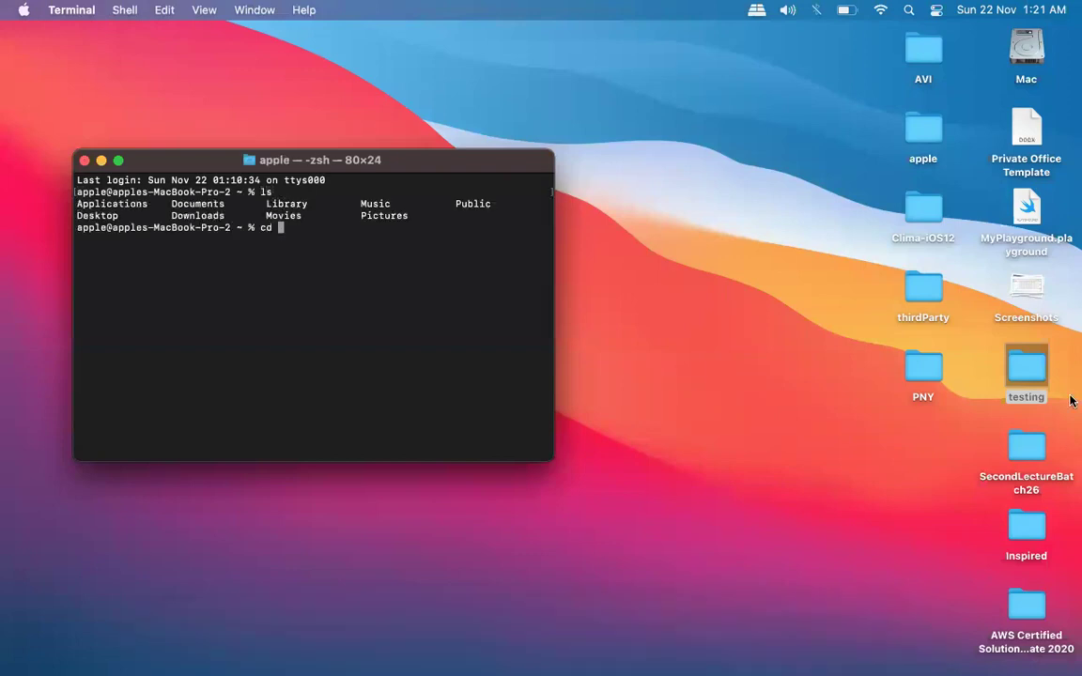
left_click_drag(1033, 367, 404, 258)
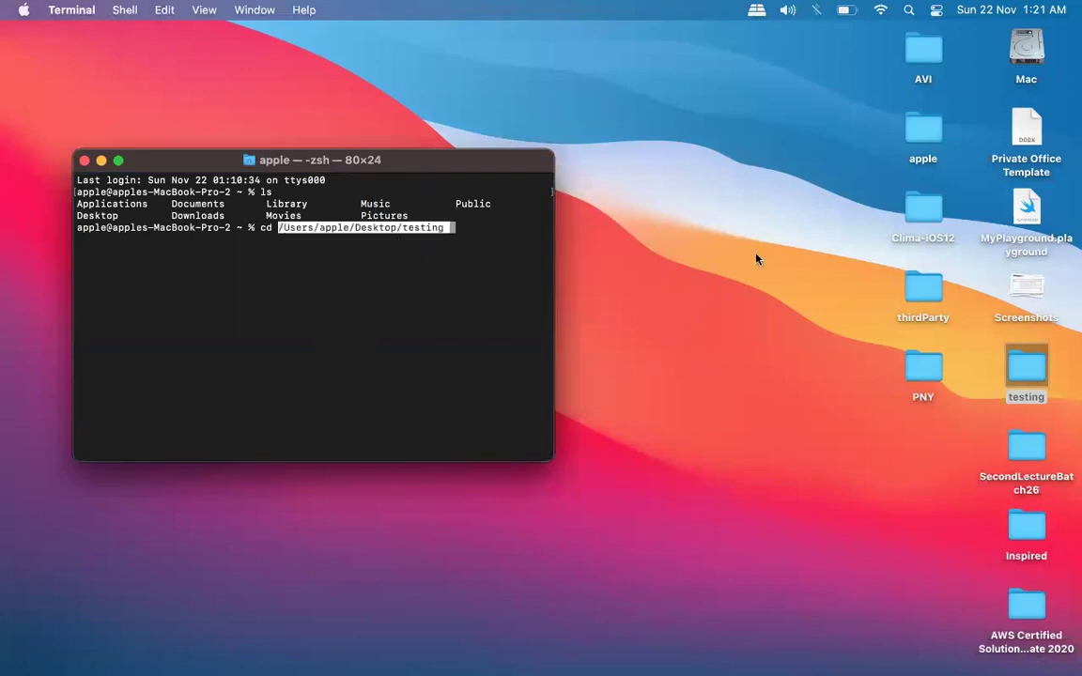
key("Return")
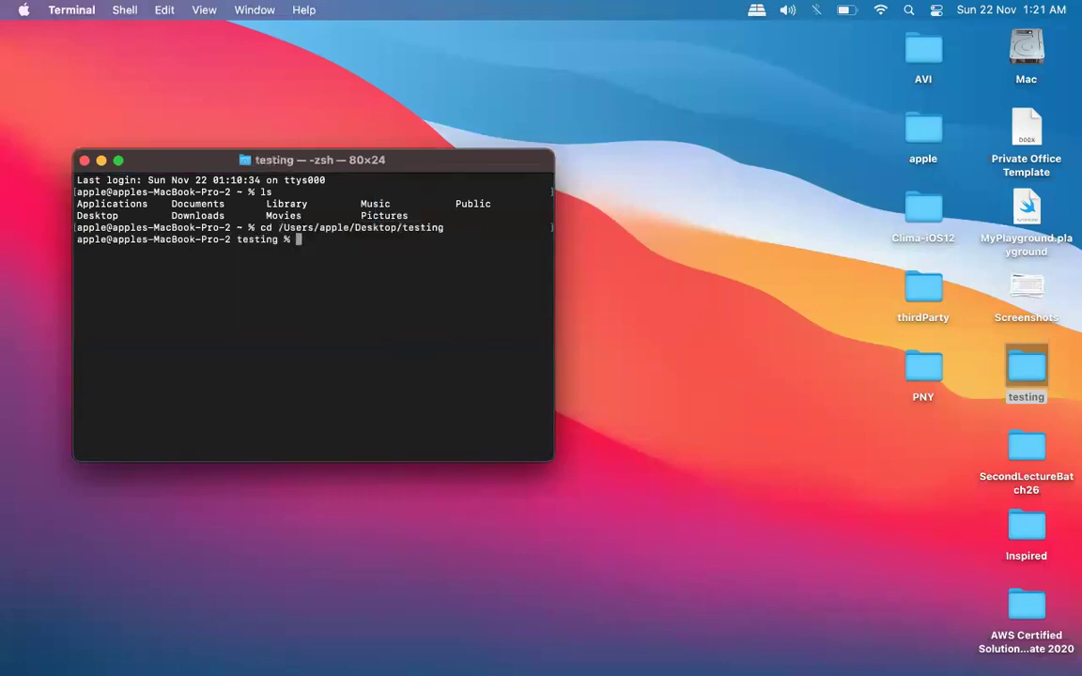
Run pod install to add SkyFloatingLabelTextField 3.8.0, then close the Terminal window.
key("Return")
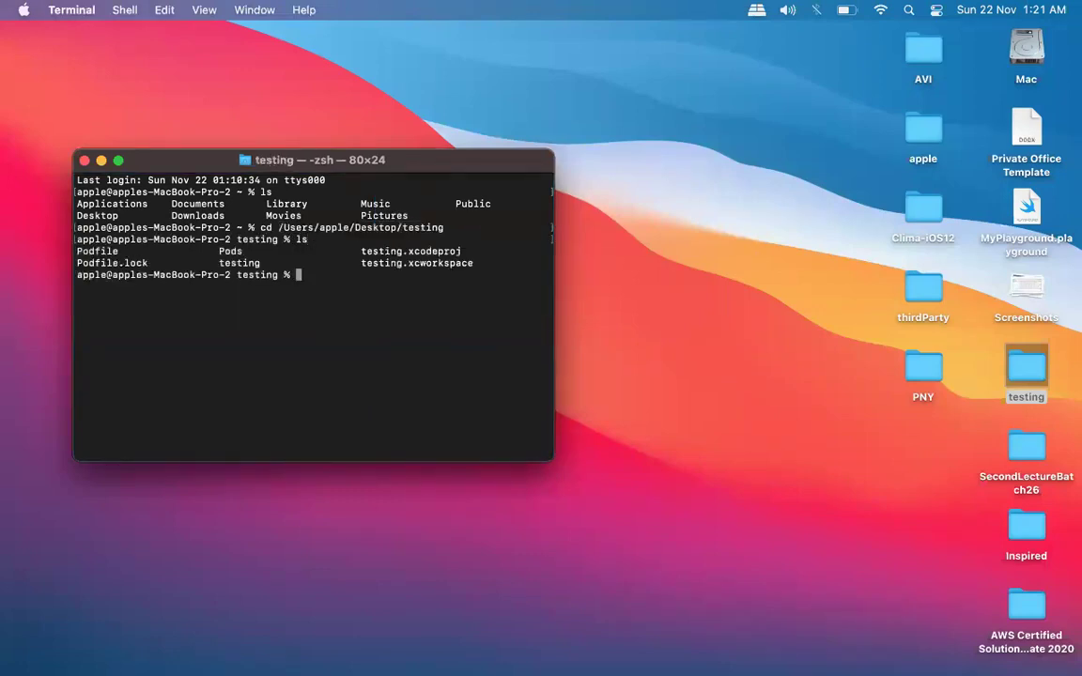
key("Up")
key("Up")
key("Up")
key("Up")
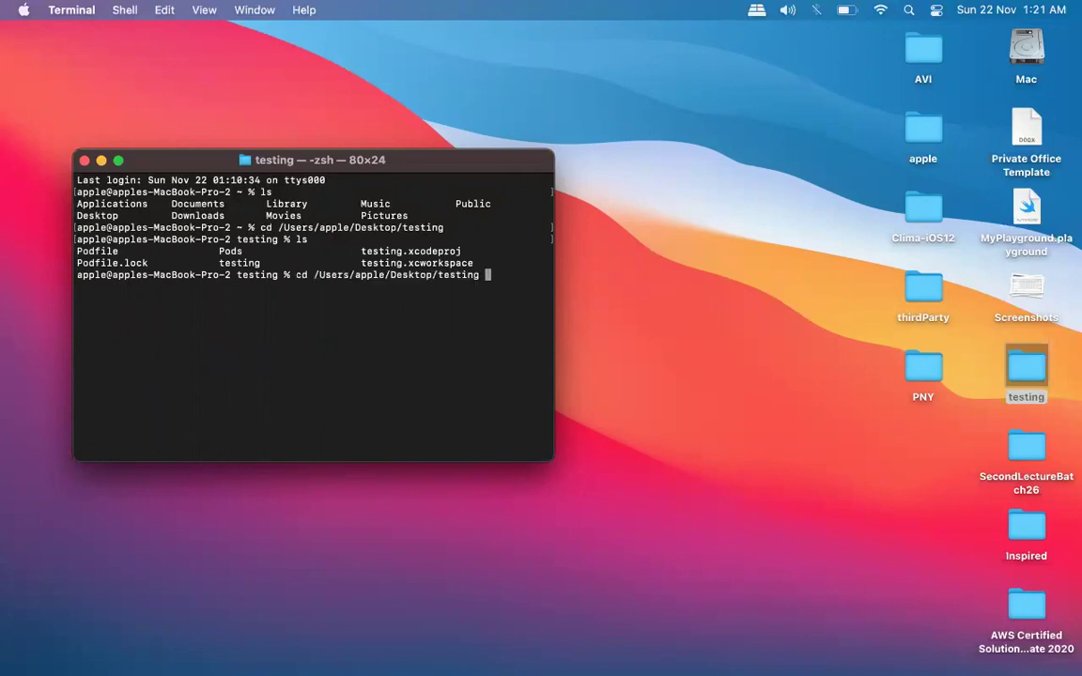
key("Return")
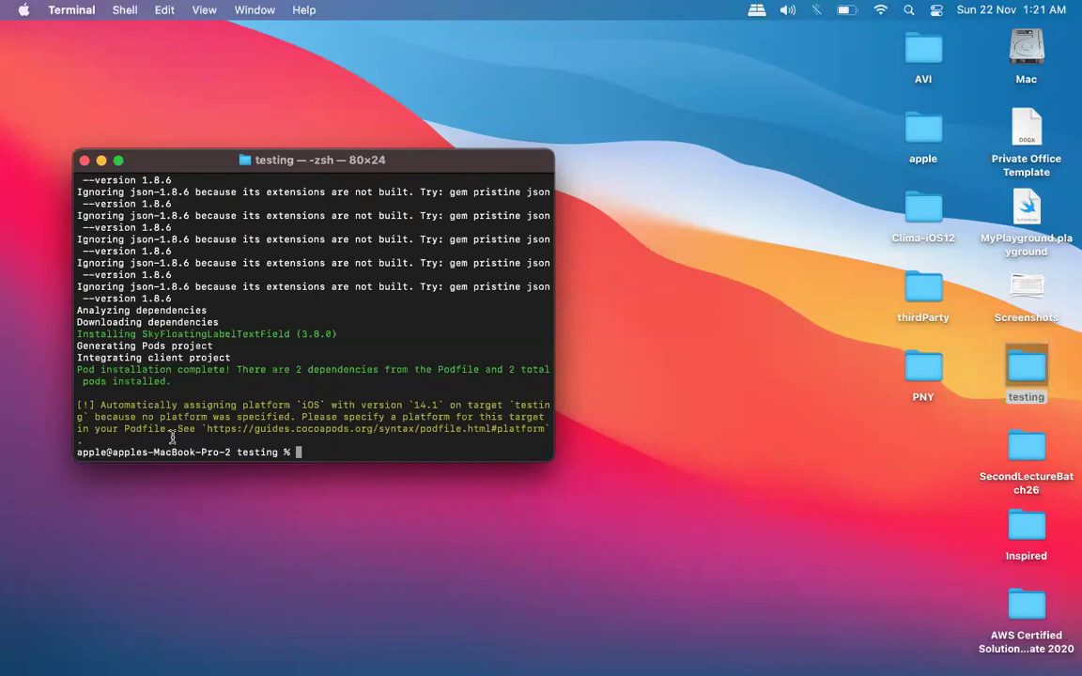
left_click(84, 160)
Open the recent testing project in Xcode and check the installed SkyFloatingLabelTextField pod.
mouse_move(612, 664)
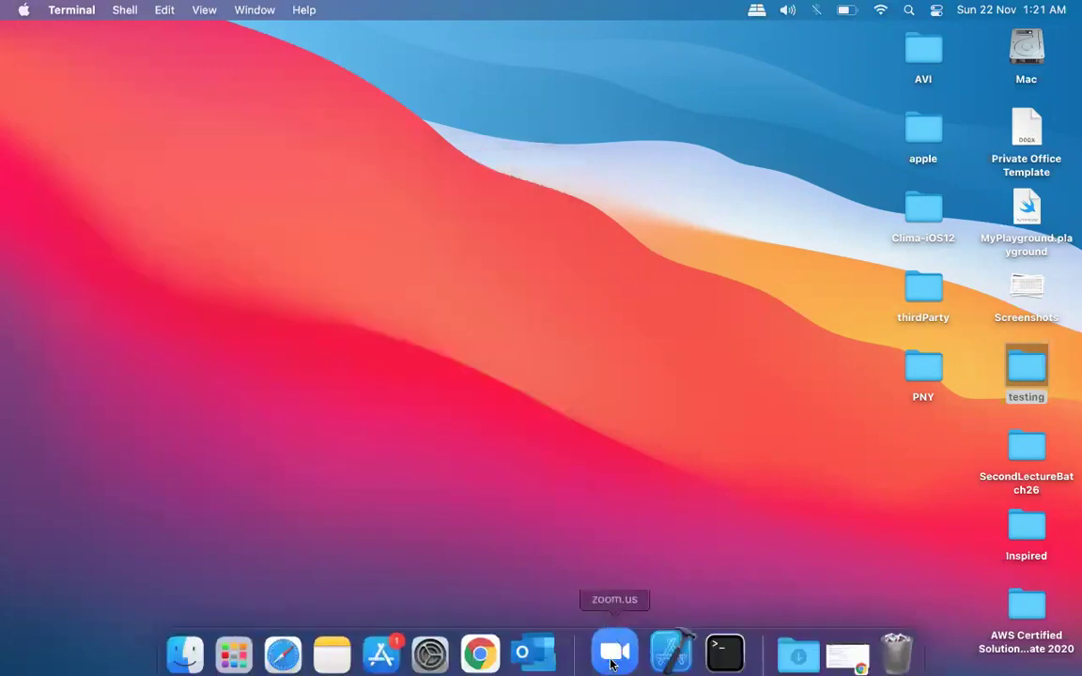
left_click(663, 655)
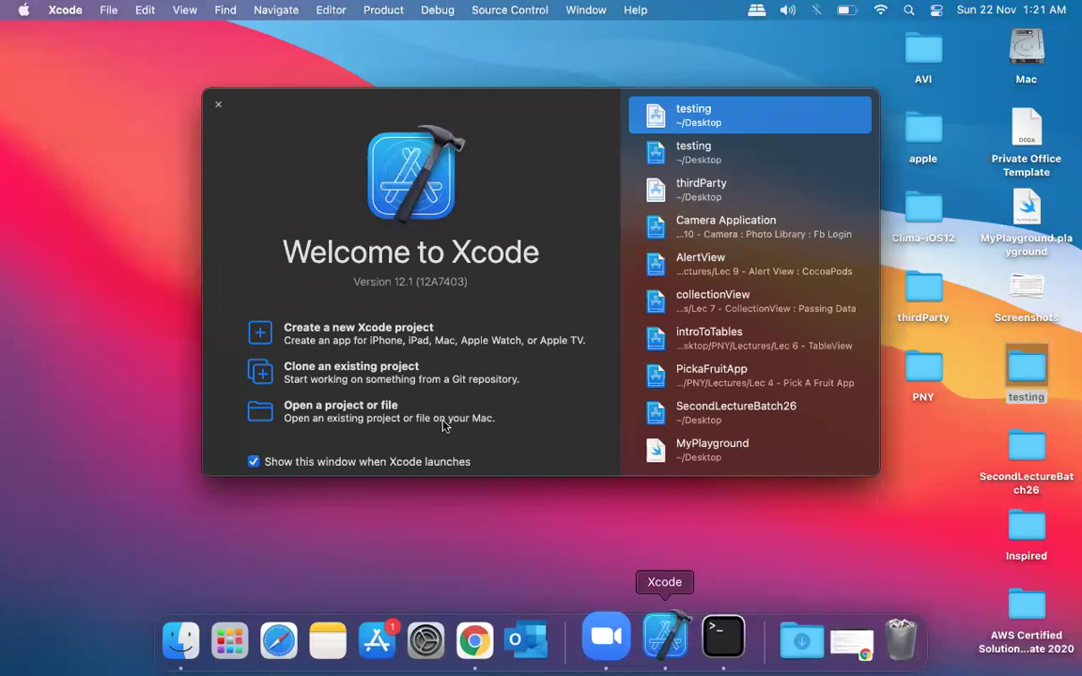
double_click(736, 116)
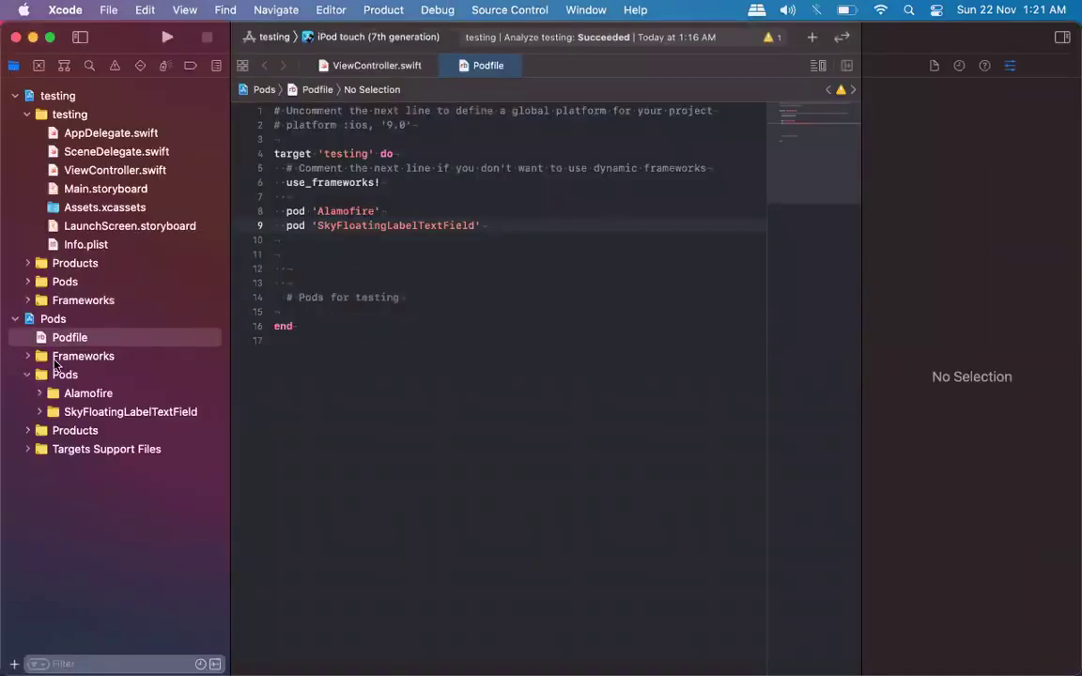
left_click(59, 356)
left_click(128, 413)
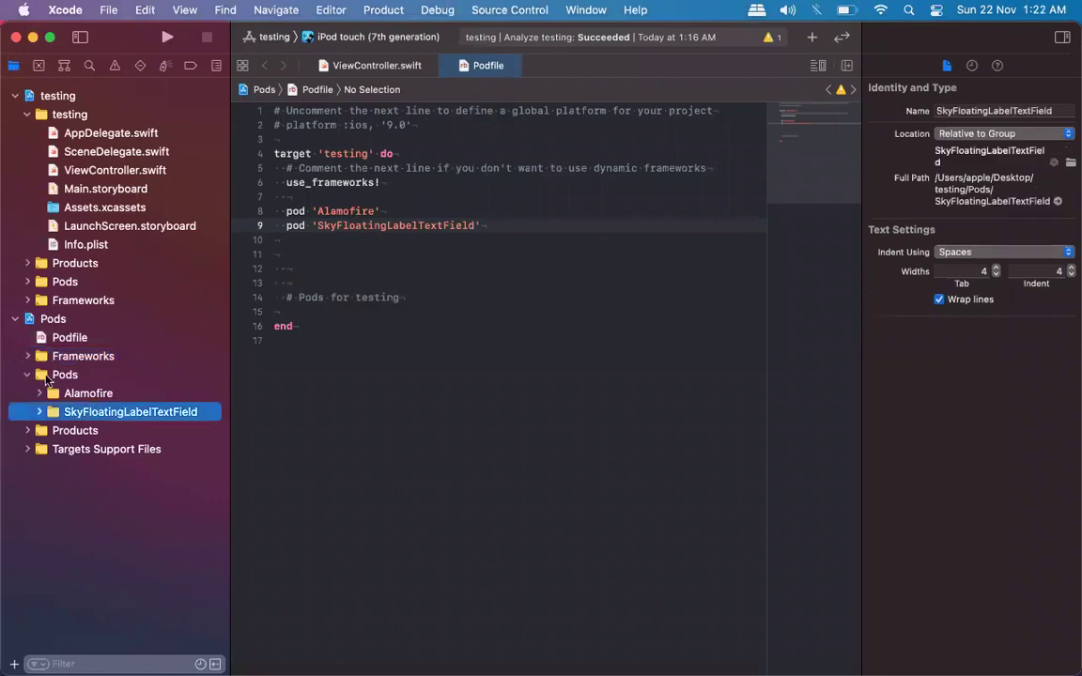
left_click(26, 376)
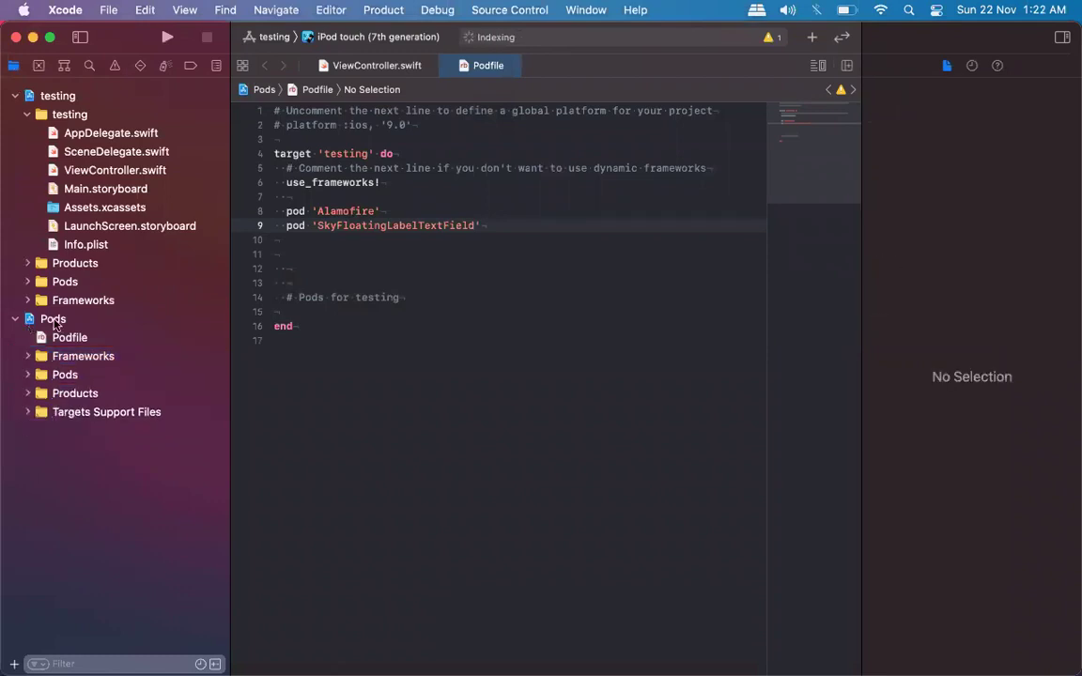
Show Main.storyboard, closing the Podfile and ViewController.swift tabs.
left_click(126, 192)
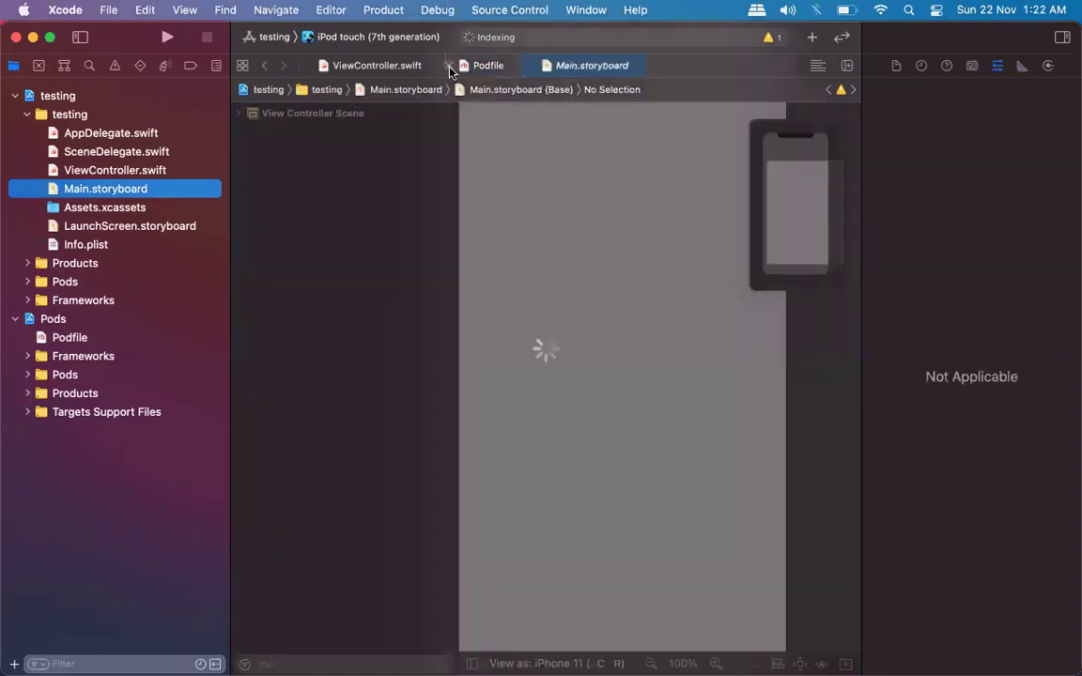
left_click(449, 66)
left_click(309, 67)
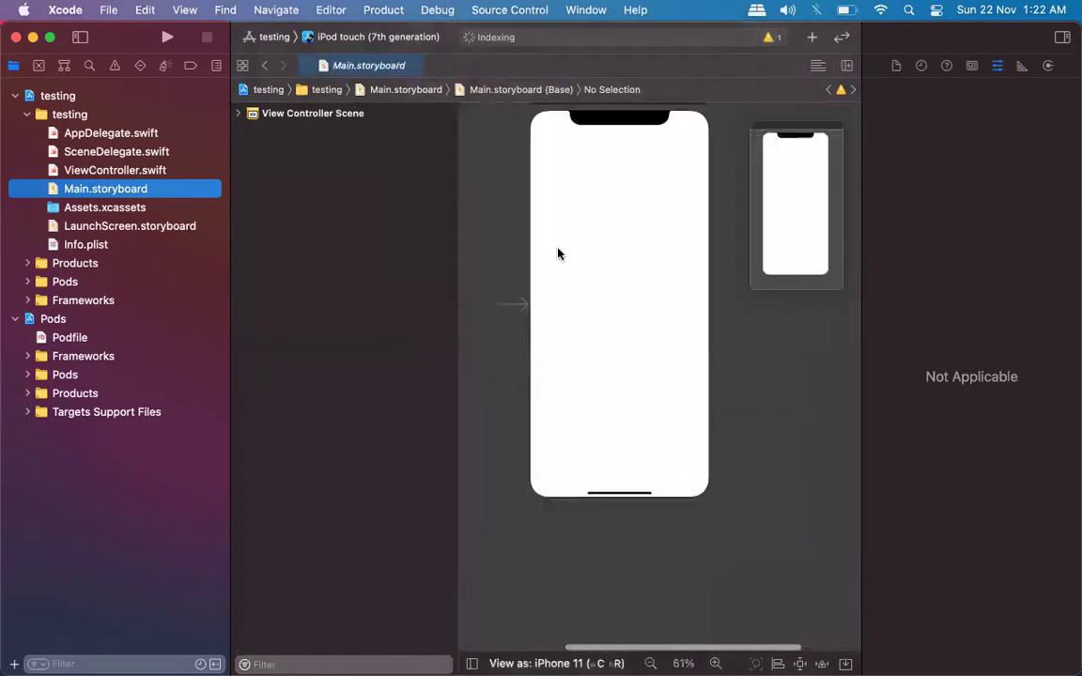
left_click(972, 66)
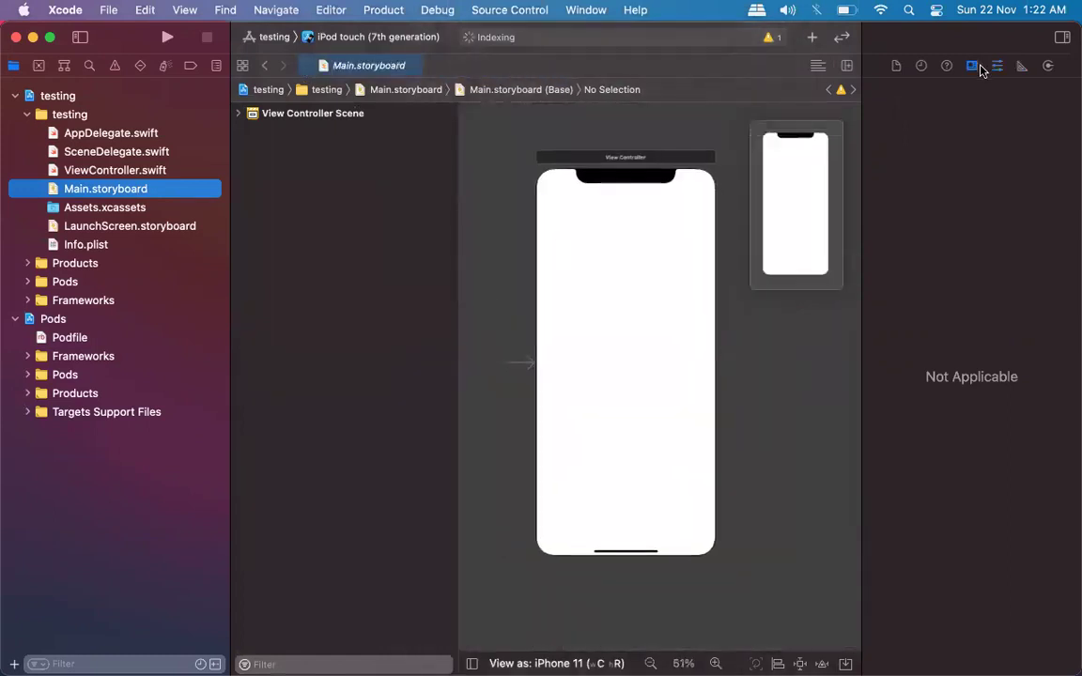
left_click(995, 68)
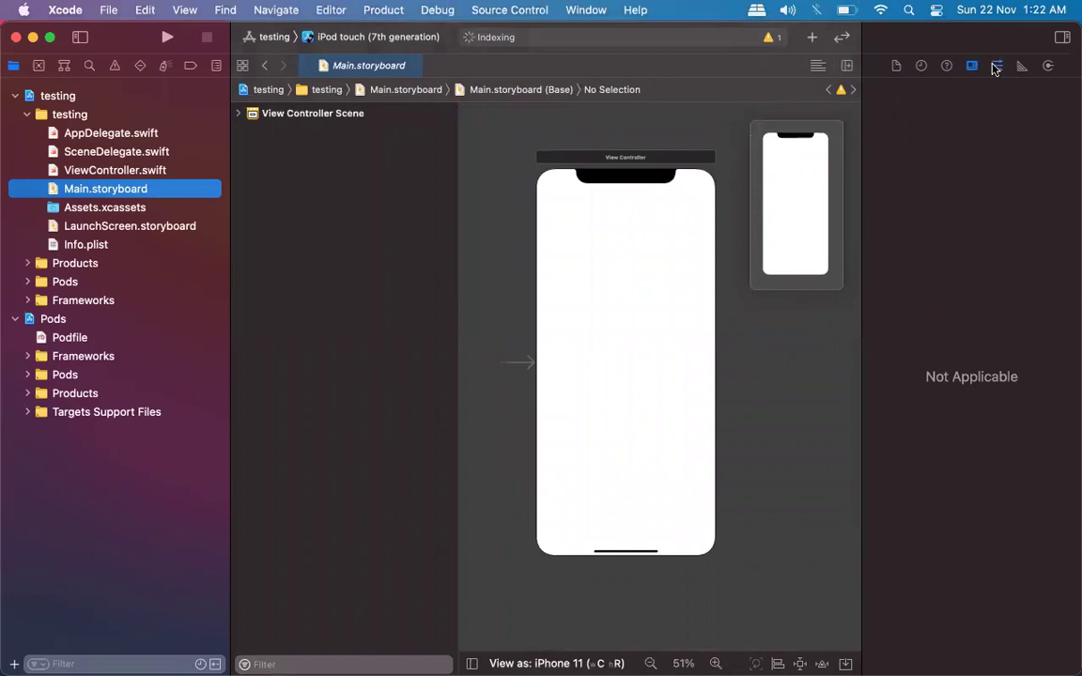
Drag a Text Field from the Object Library, searched with 'text', onto the View Controller.
left_click(812, 38)
type("te")
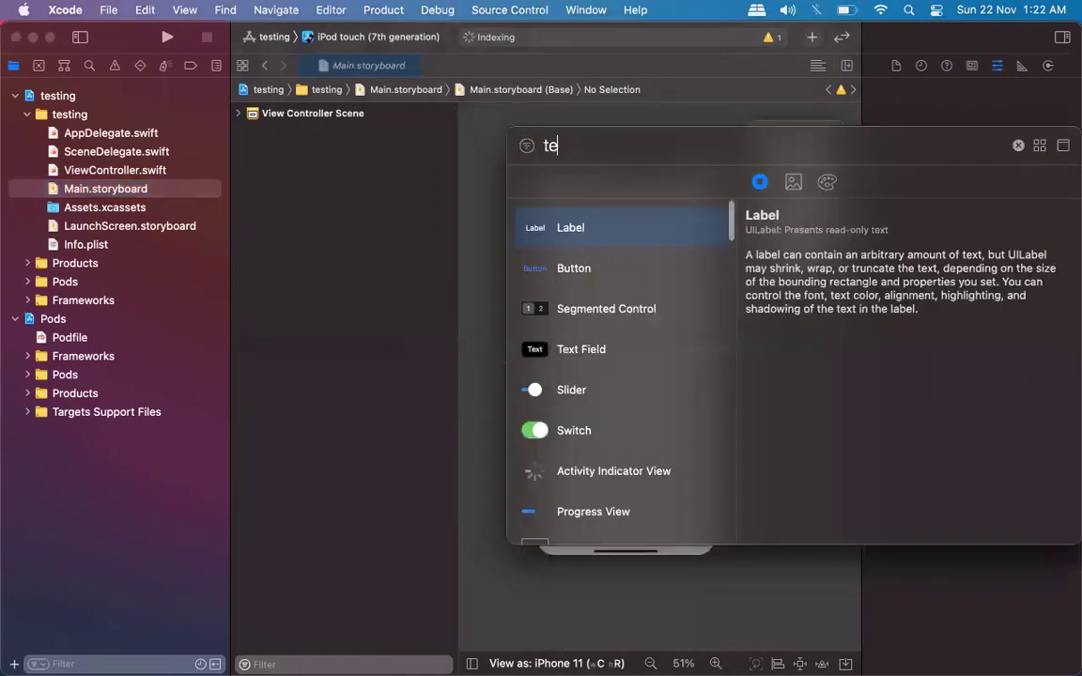
type("xt")
left_click_drag(584, 220, 627, 247)
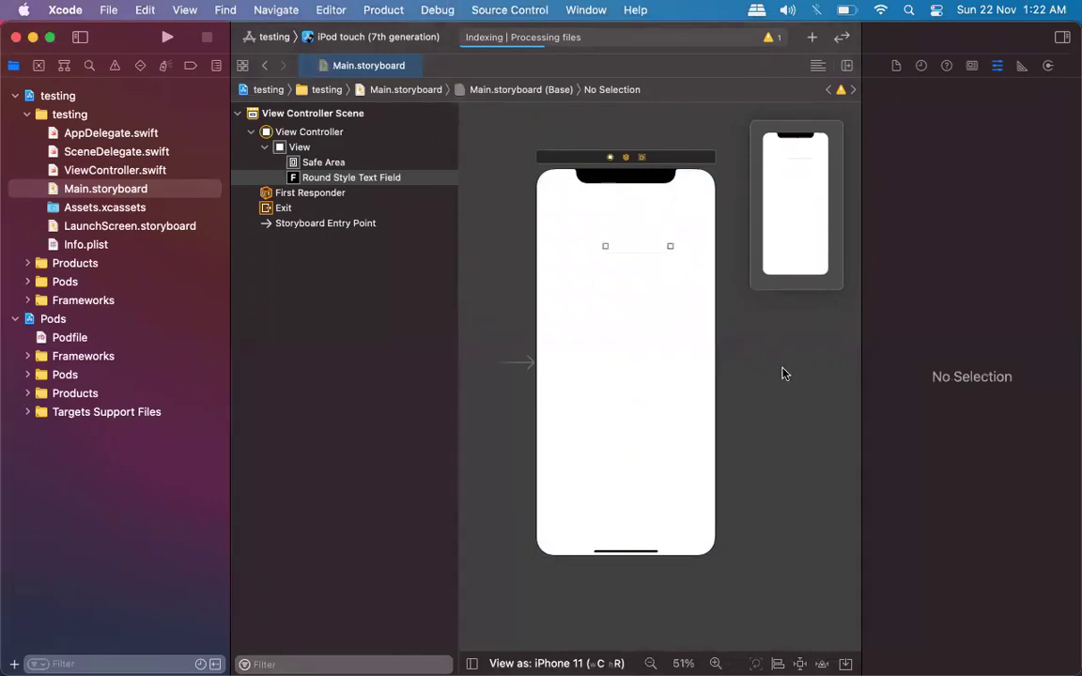
double_click(604, 242)
Centre the text field horizontally and stretch its edges toward both sides of the view.
left_click(466, 242)
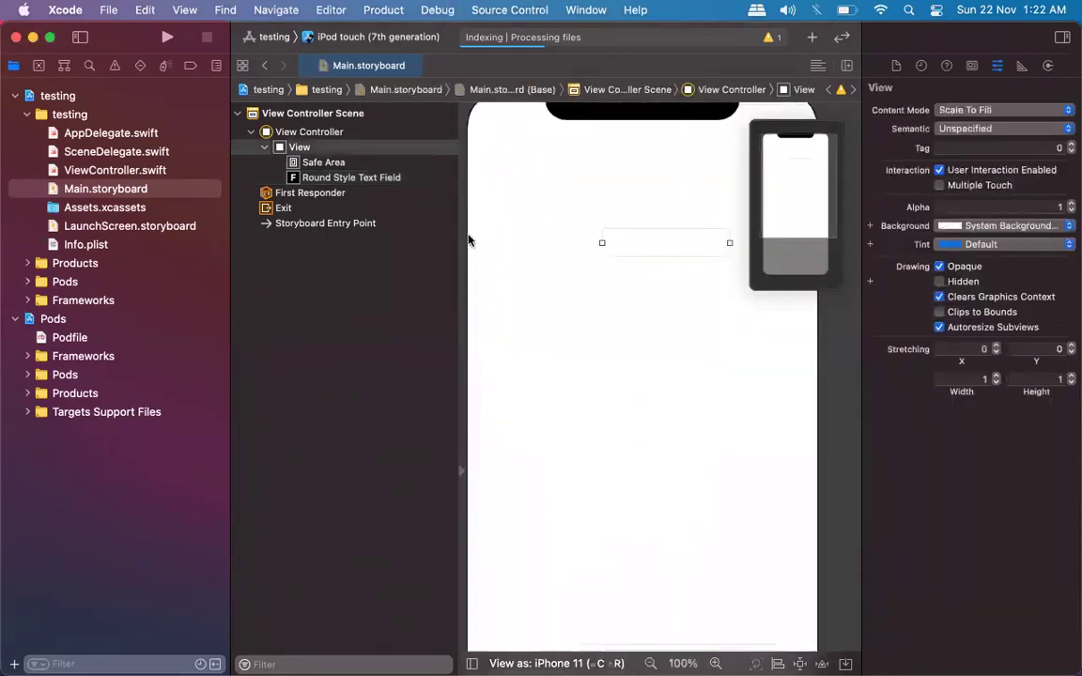
left_click_drag(554, 239, 590, 353)
left_click(582, 246)
left_click_drag(575, 251, 483, 256)
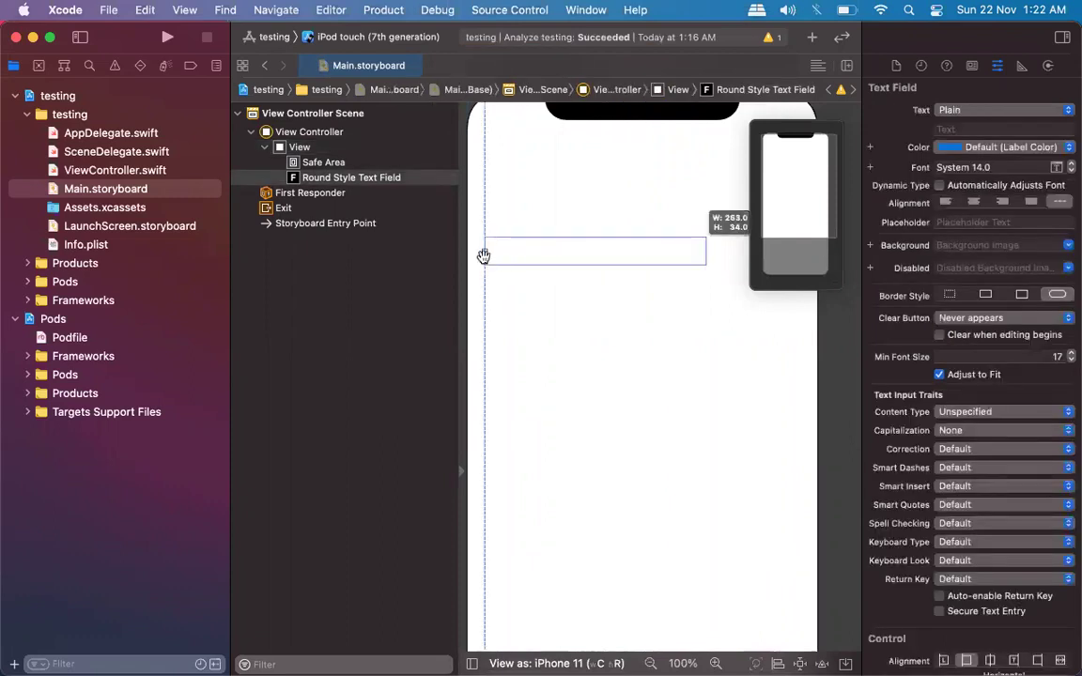
left_click_drag(706, 249, 788, 249)
scroll(744, 317, "up", 3)
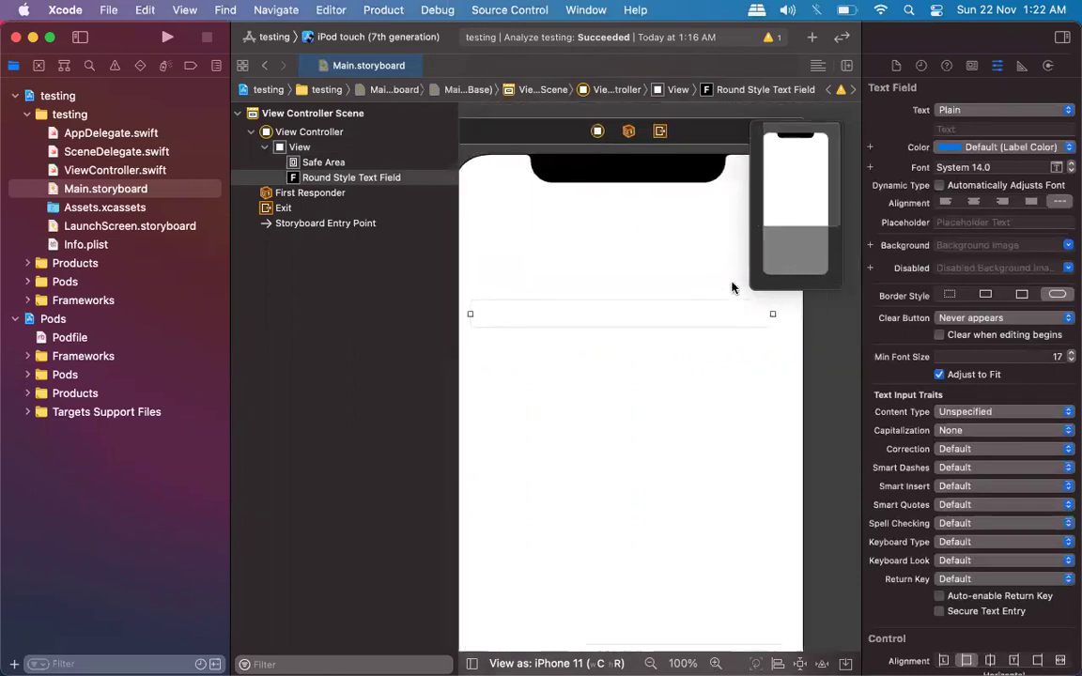
Try SkyFloatingLabelTextField as the text field's custom class, then clear it and review attributes.
left_click(972, 65)
left_click(958, 111)
type("SkyFloatingLabelTextField")
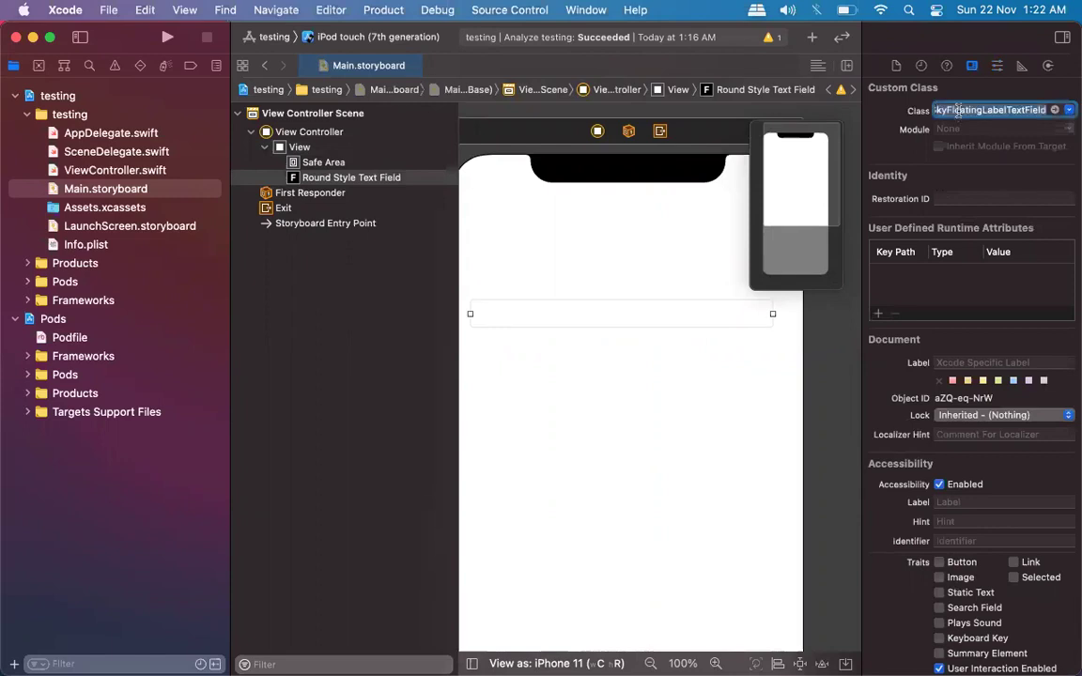
key("Return")
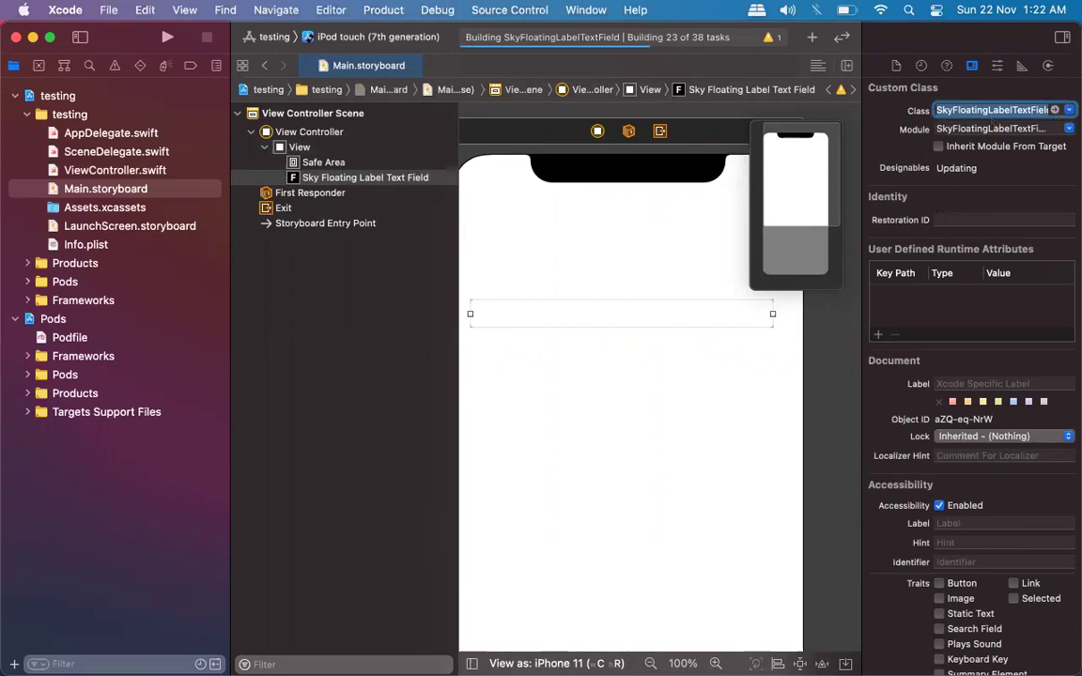
key("BackSpace")
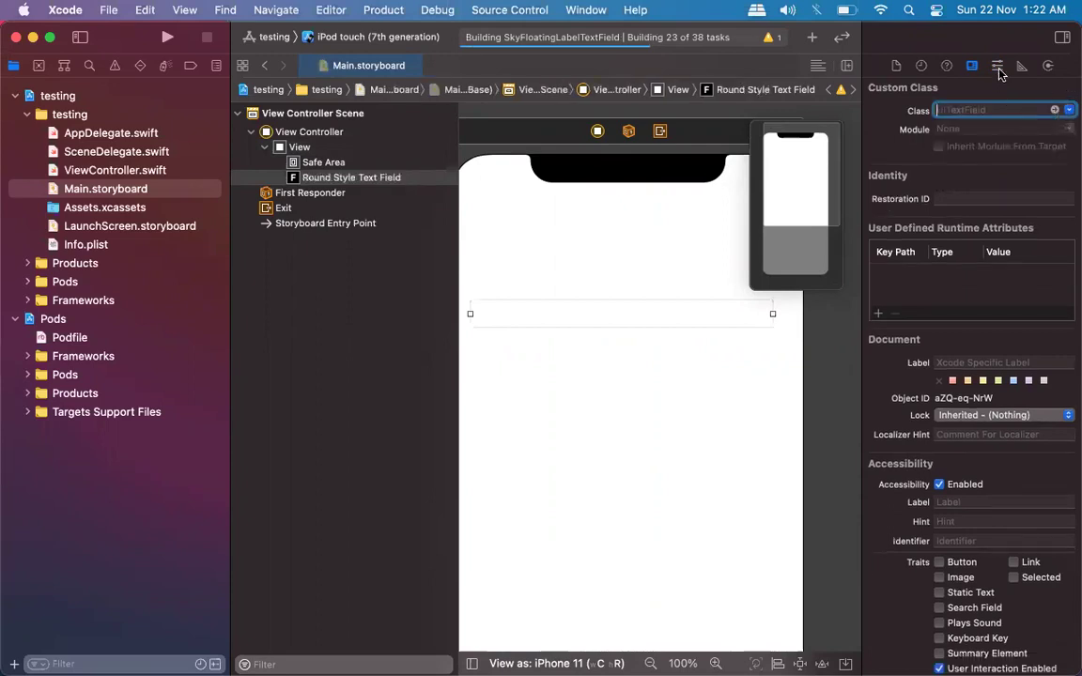
left_click(997, 67)
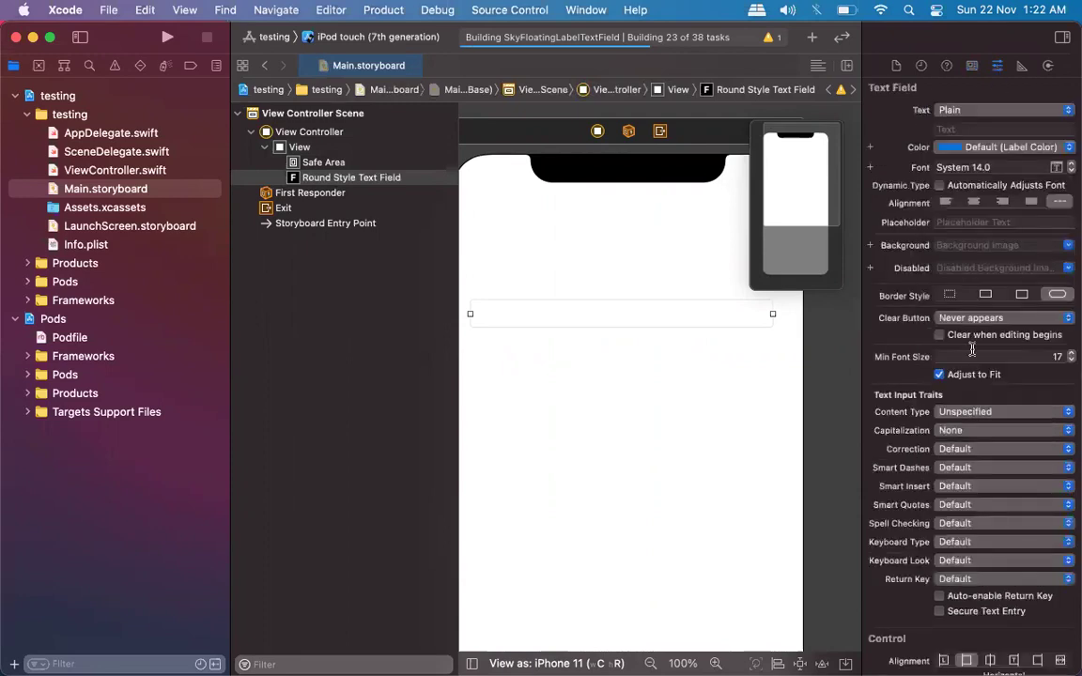
scroll(972, 350, "down", 10)
scroll(930, 375, "up", 12)
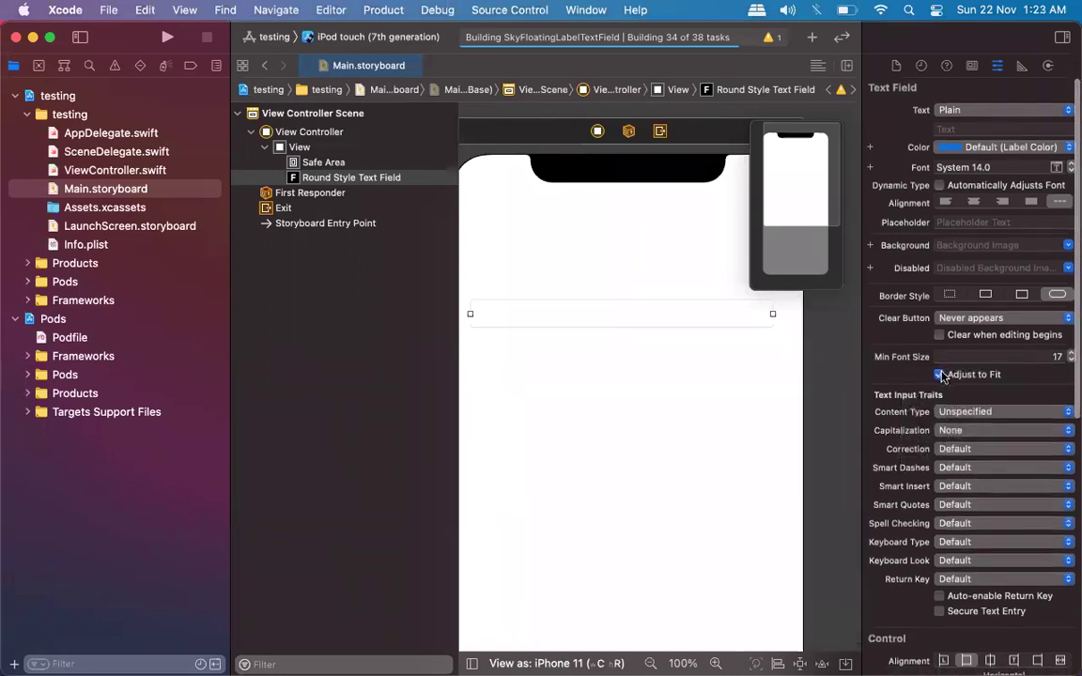
Set the text field's custom class to SkyFloatingLabelTextField and review its new attributes.
left_click(971, 65)
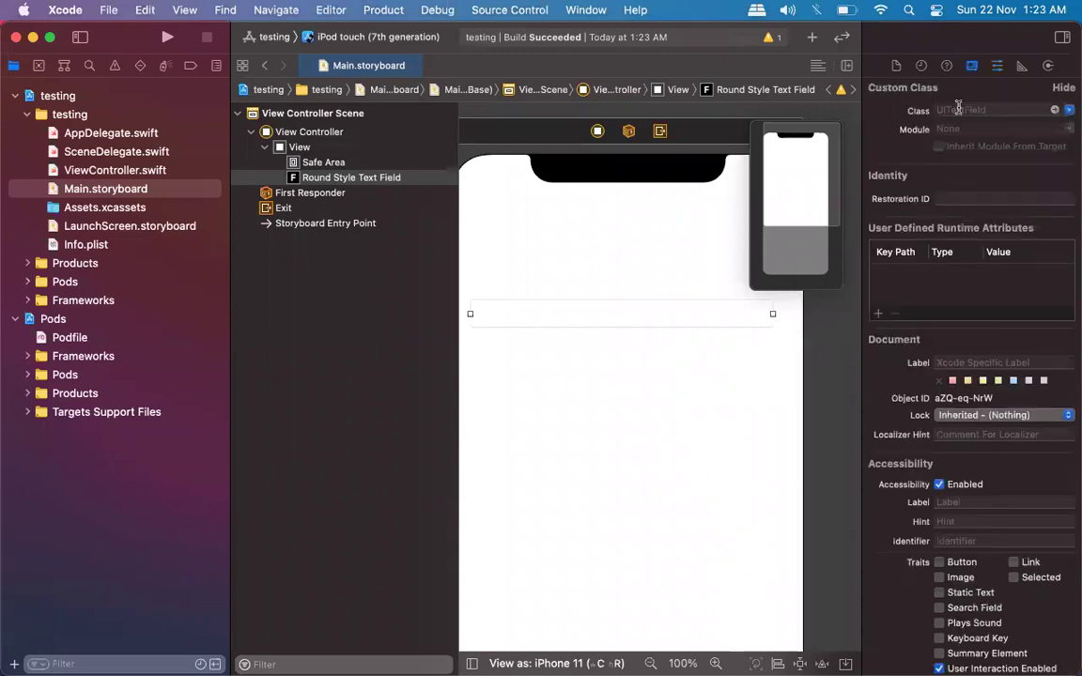
type("S")
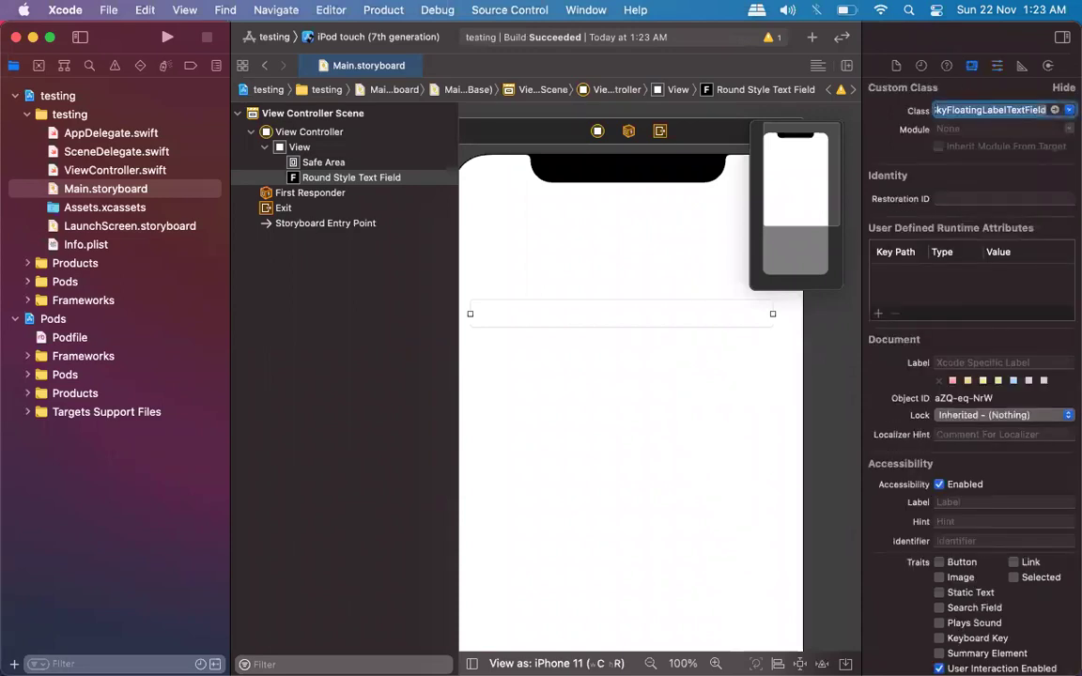
key("Return")
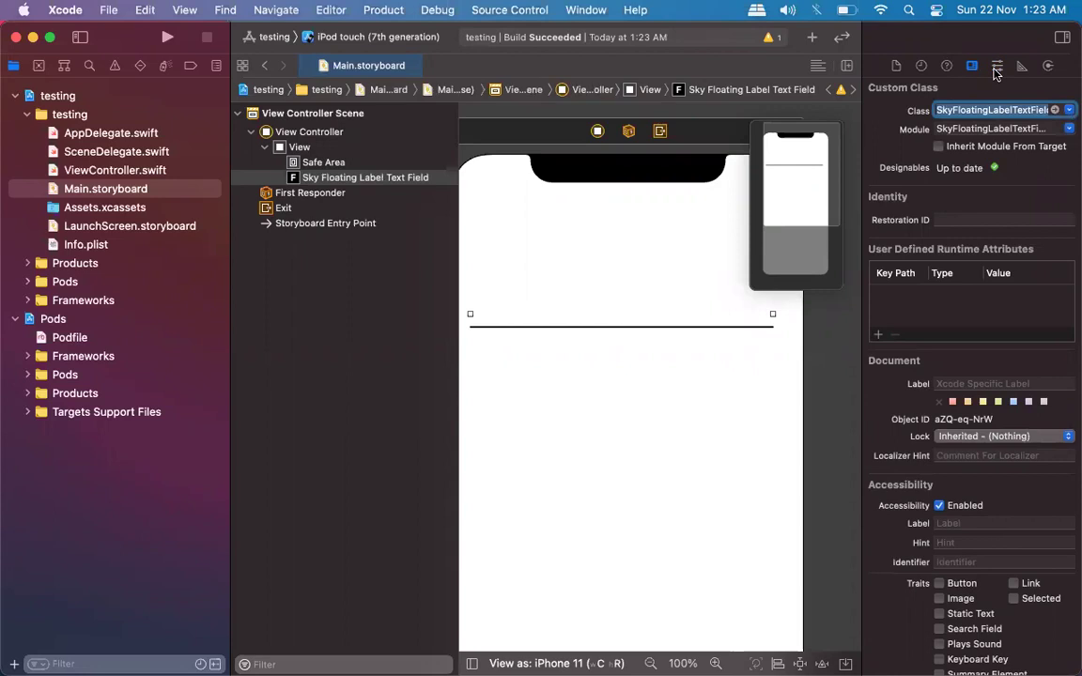
left_click(995, 71)
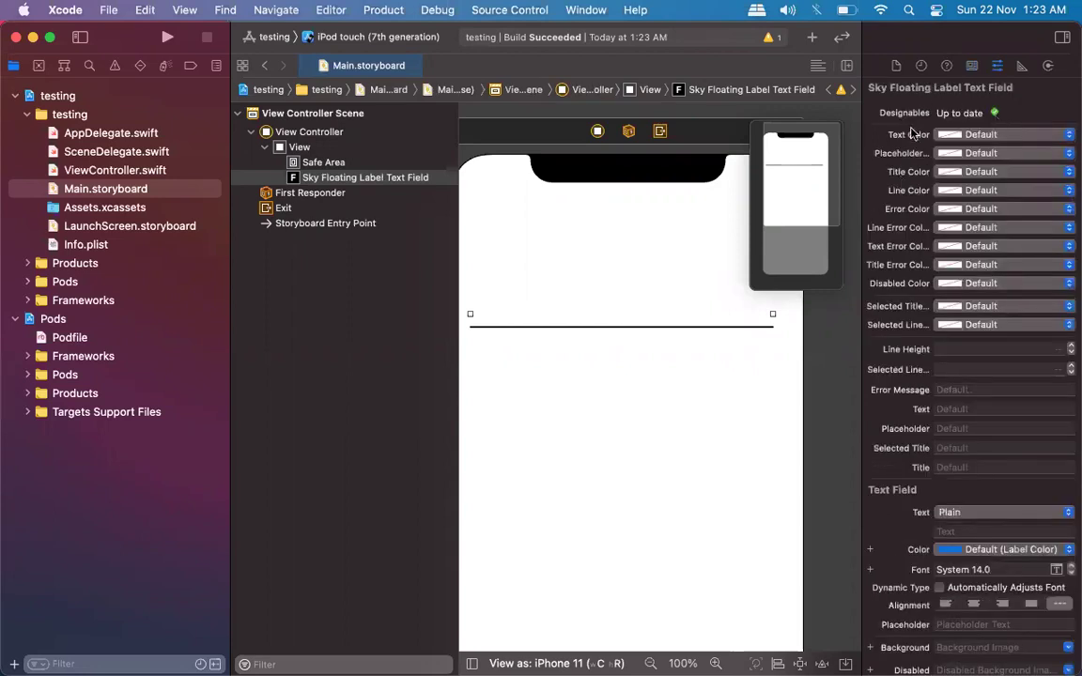
scroll(912, 467, "down", 5)
scroll(911, 467, "down", 5)
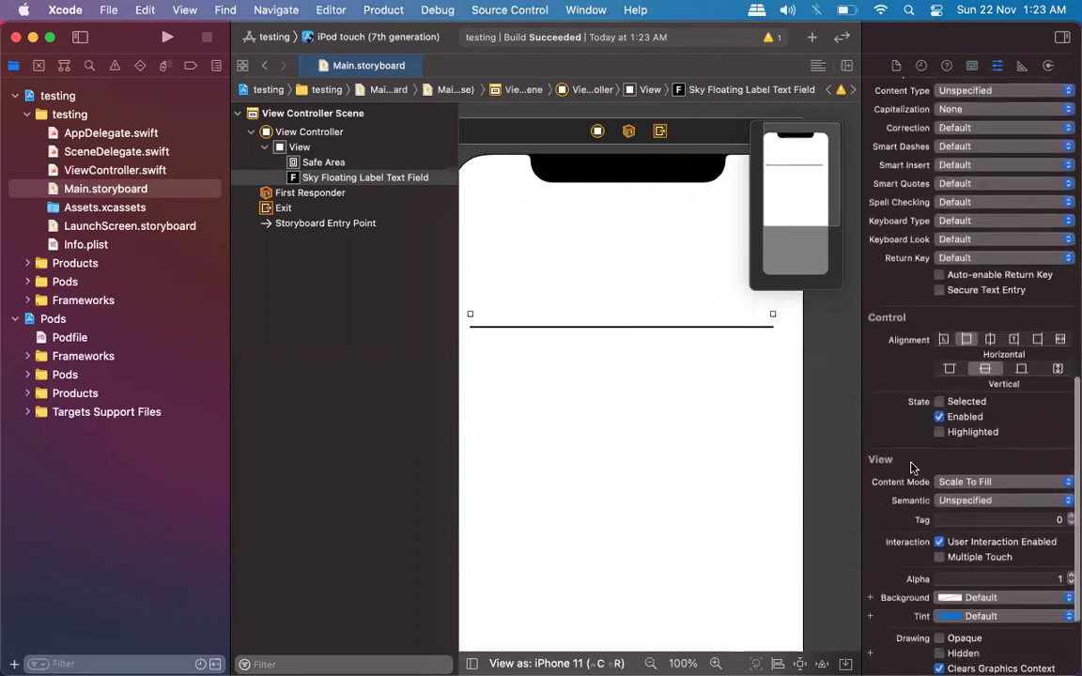
scroll(911, 467, "up", 10)
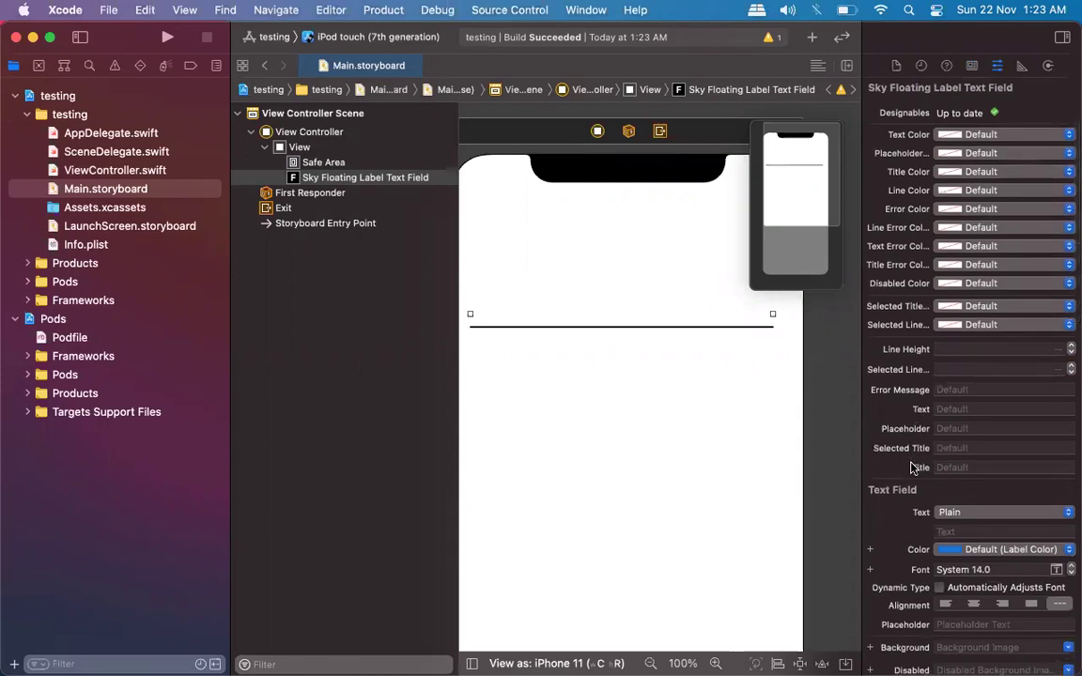
Check the View Controller's identity settings, then reselect the floating label text field.
left_click(597, 133)
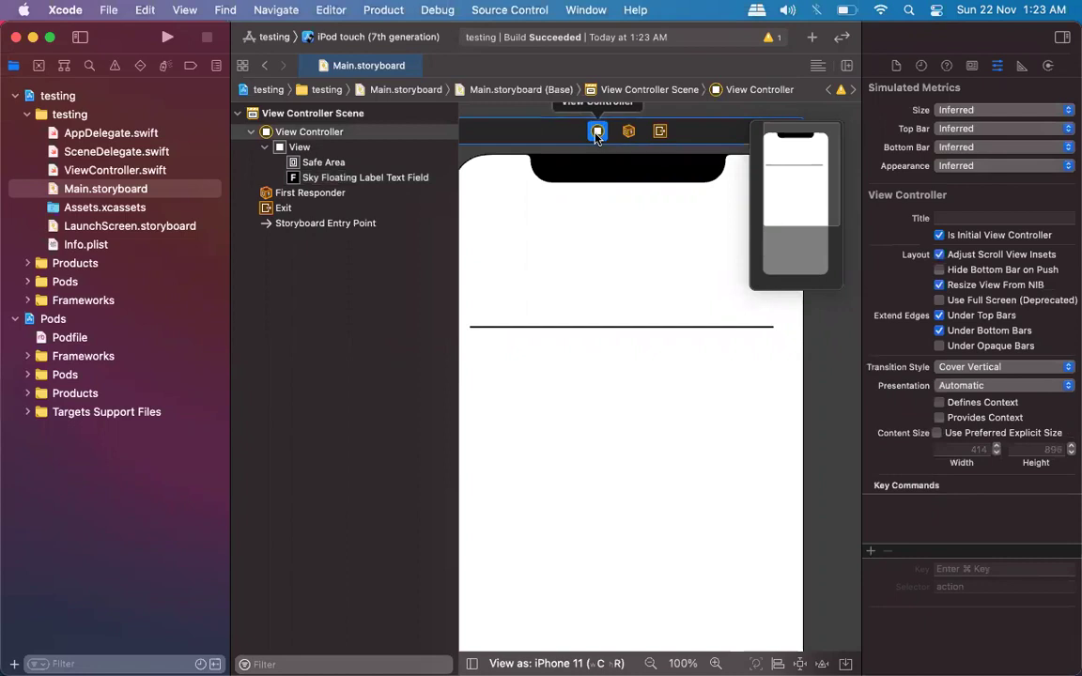
left_click(971, 67)
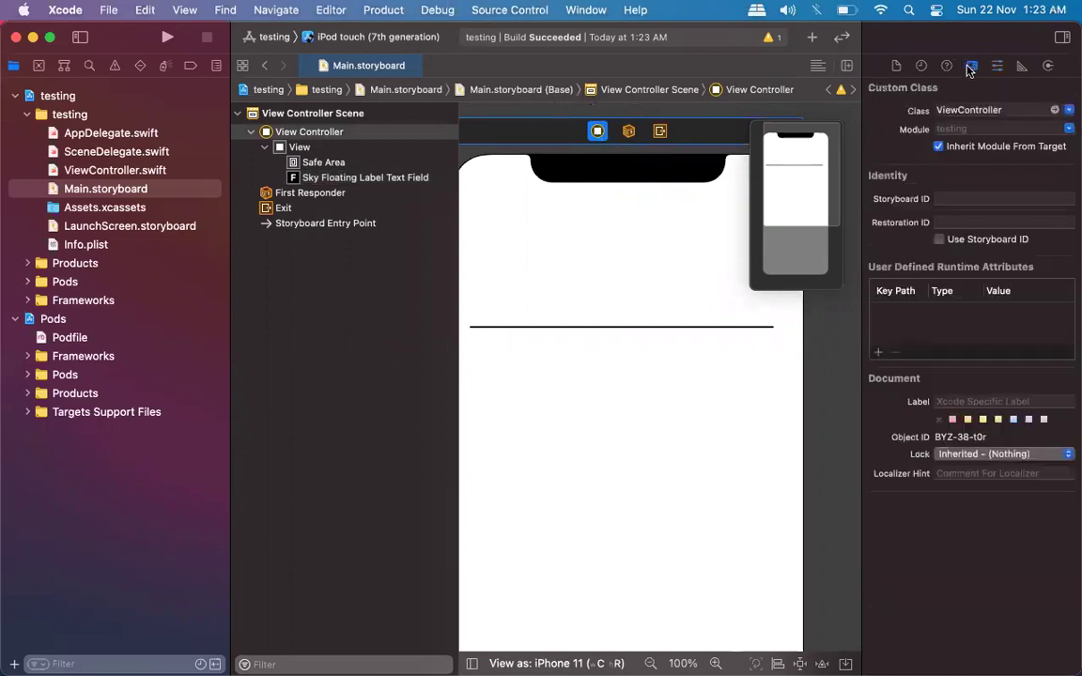
scroll(680, 300, "down", 3)
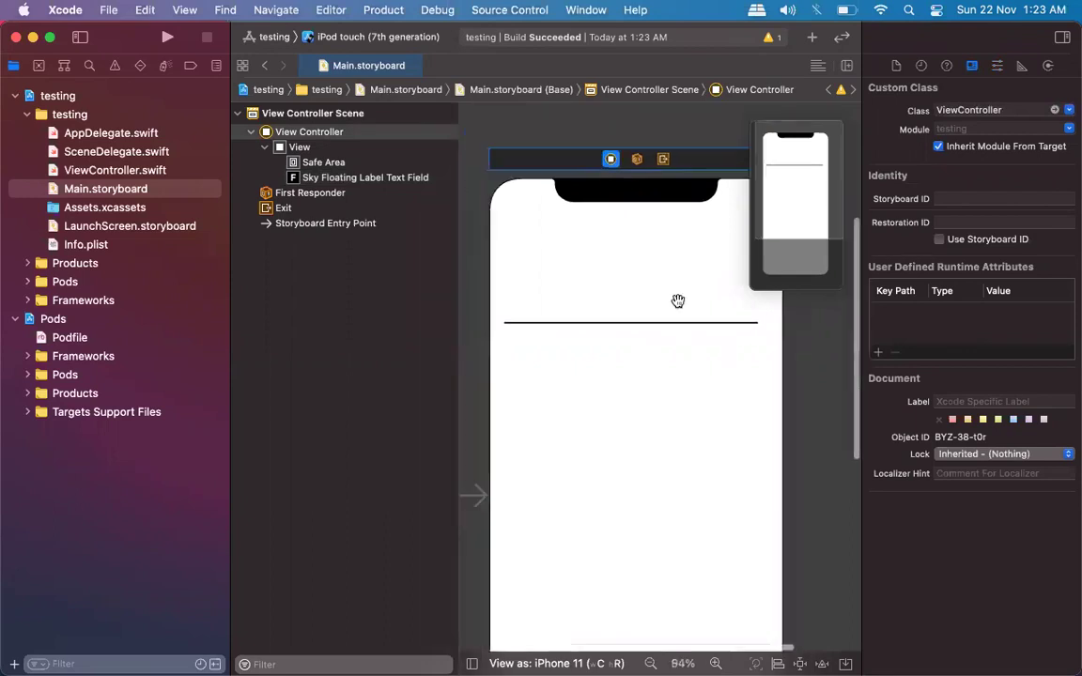
scroll(678, 300, "right", 2)
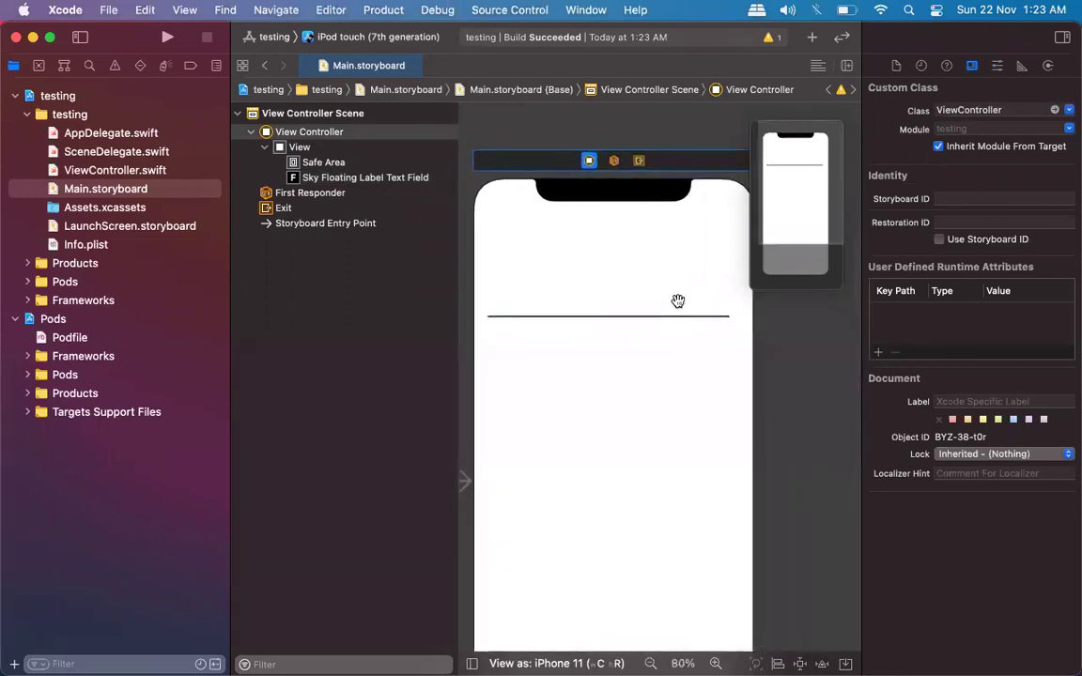
left_click(625, 315)
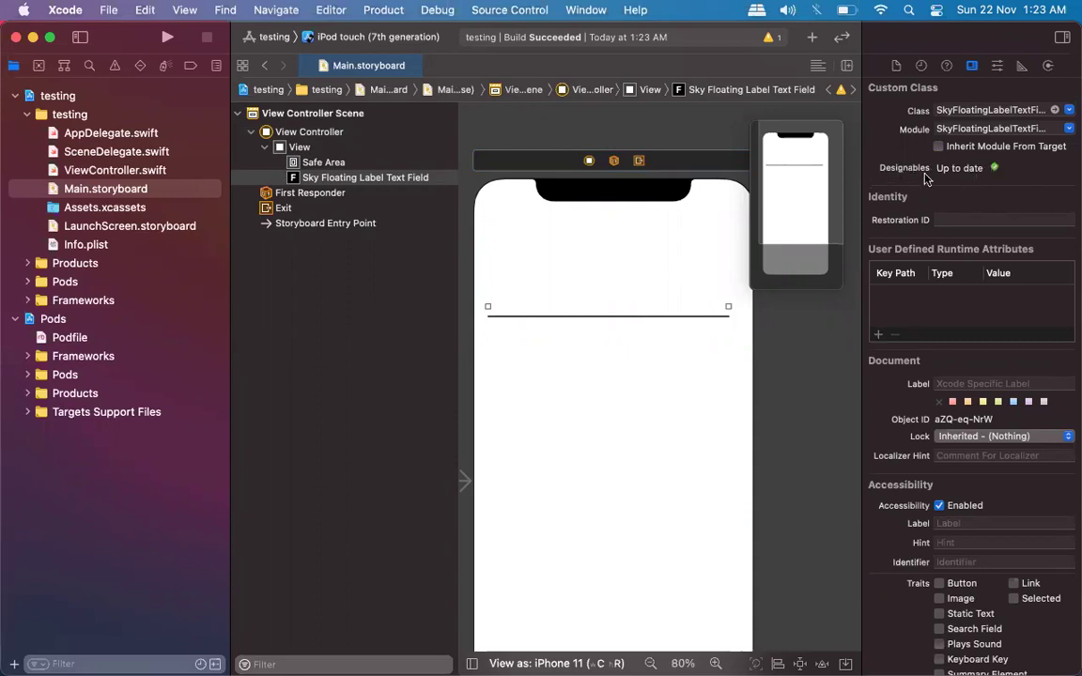
Set title colour red, text black, line System Blue and error Separator Color.
left_click(998, 66)
left_click(997, 64)
left_click(1027, 172)
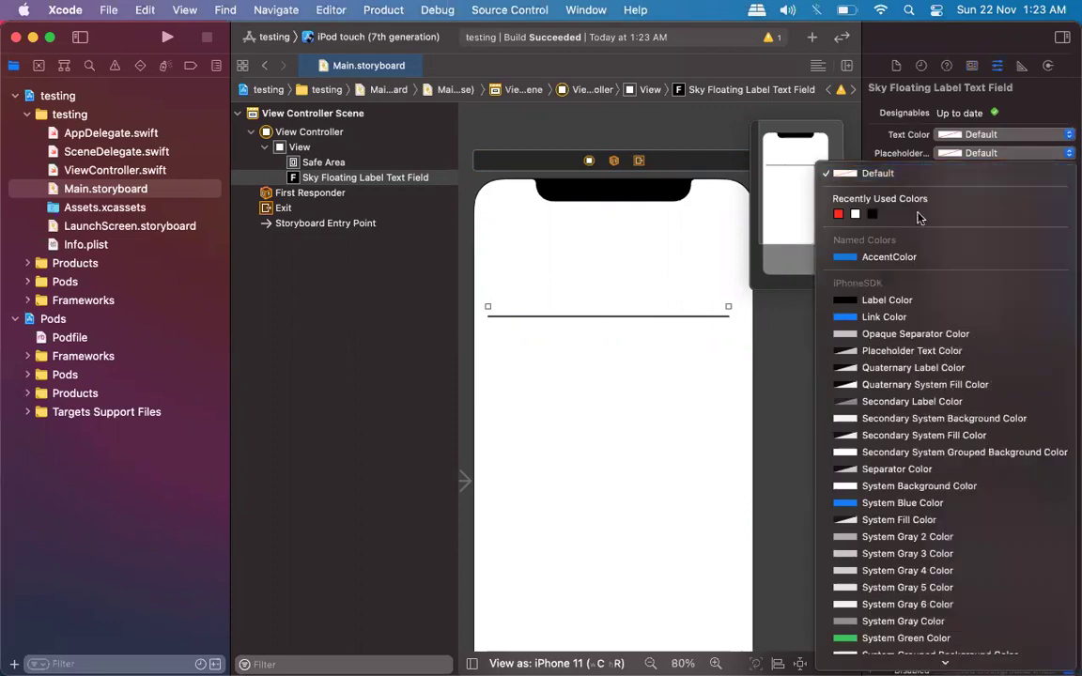
left_click(839, 214)
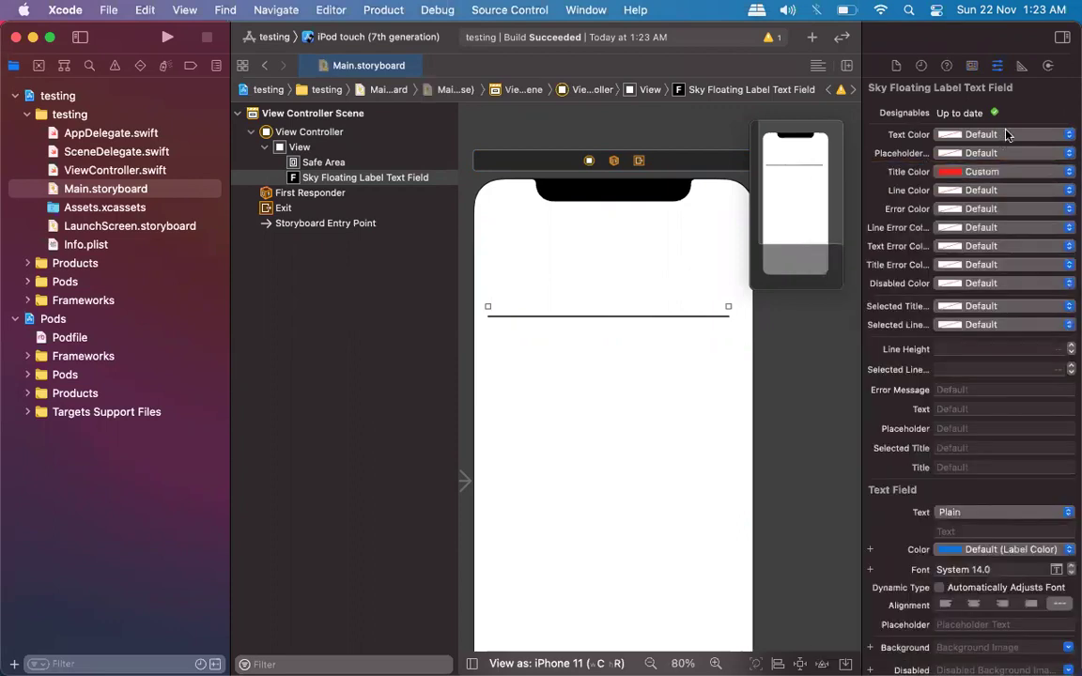
left_click(981, 134)
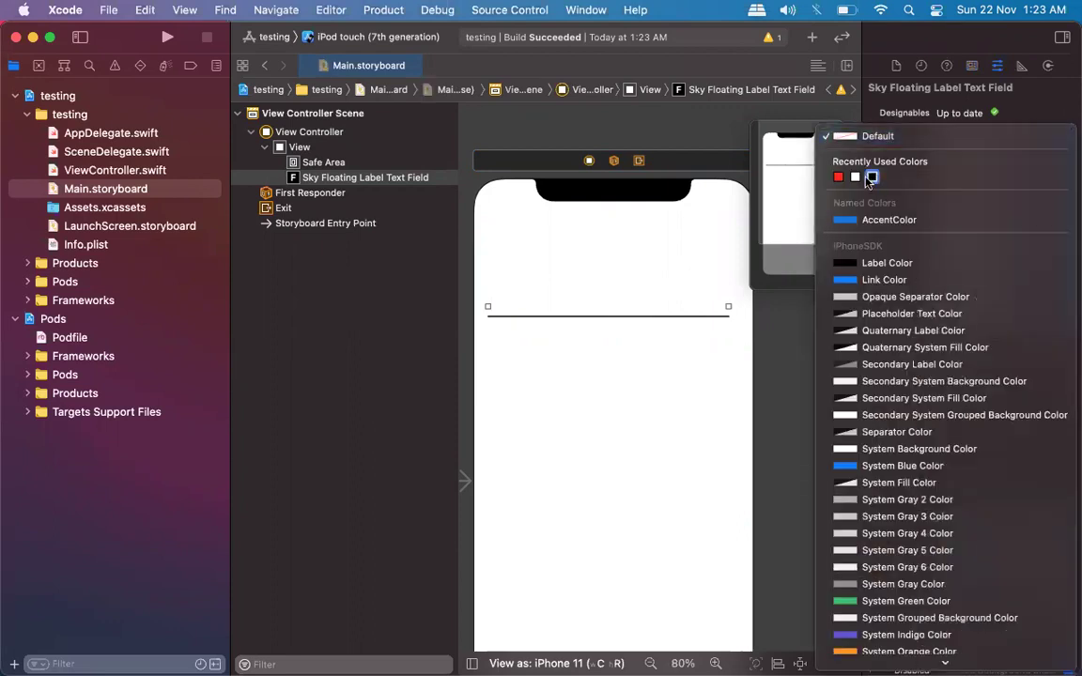
left_click(872, 178)
left_click(977, 172)
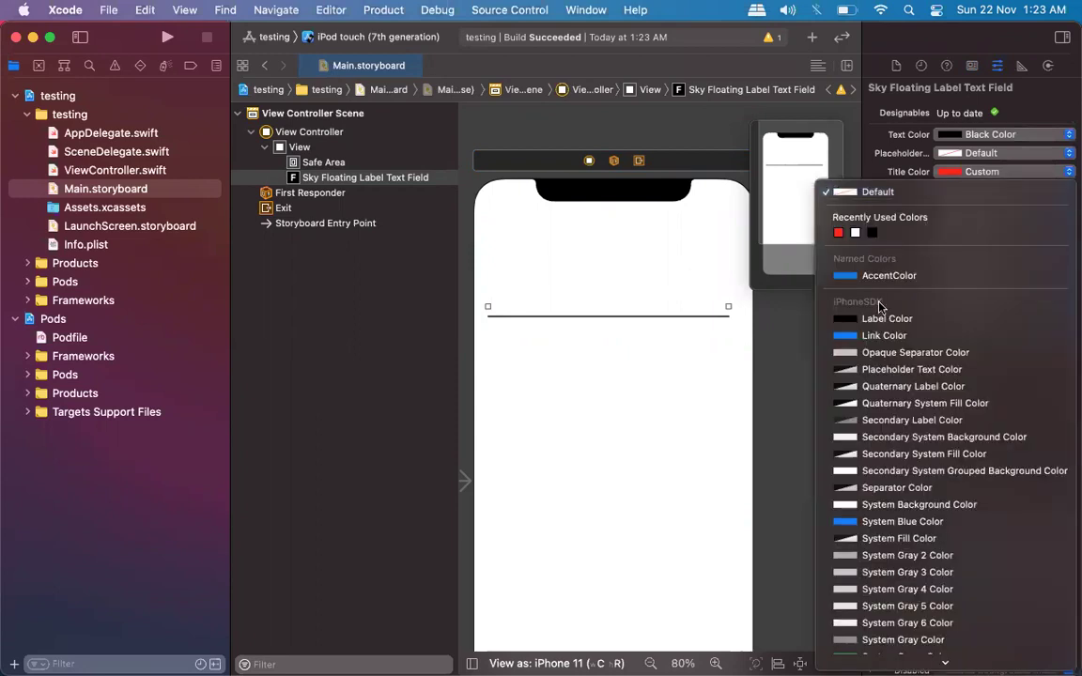
left_click(883, 335)
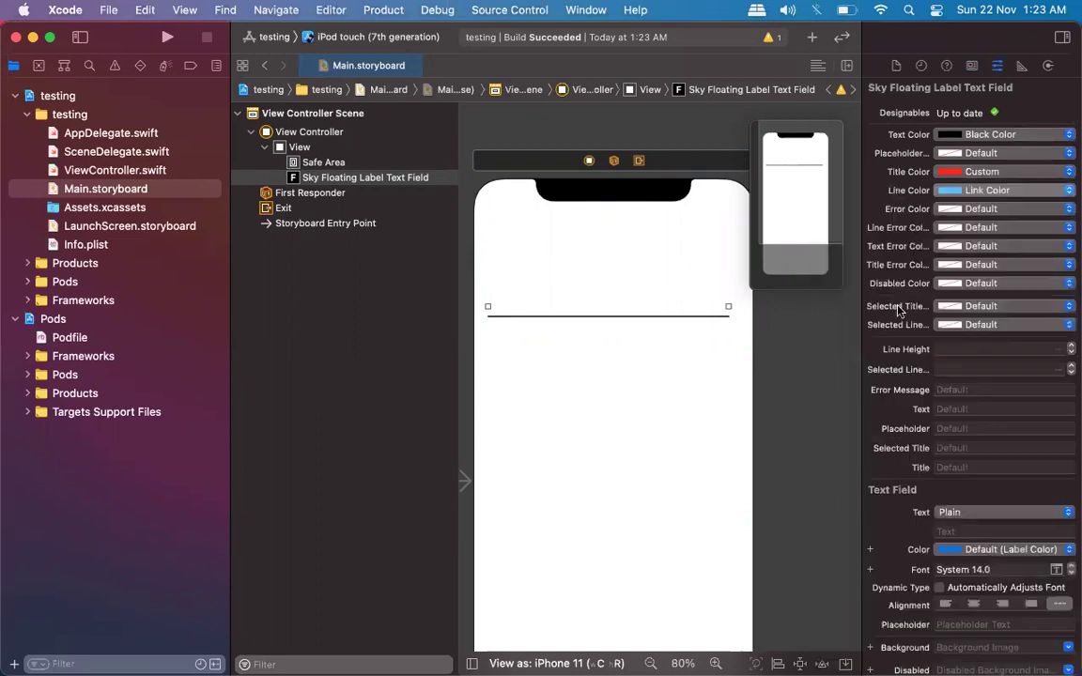
left_click(1022, 191)
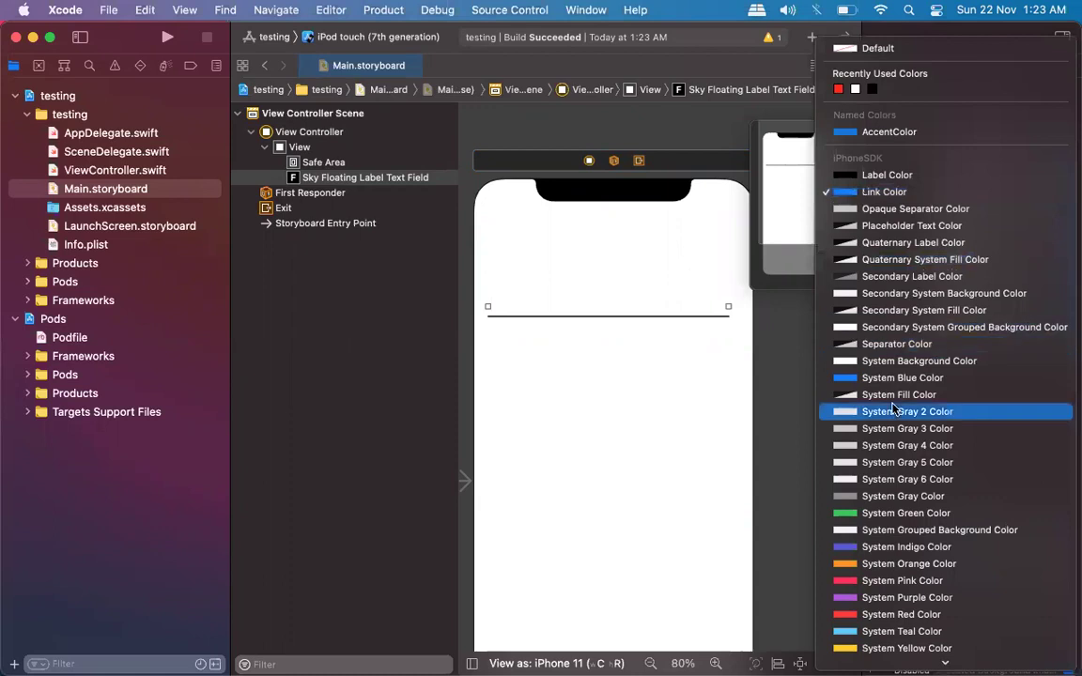
left_click(894, 377)
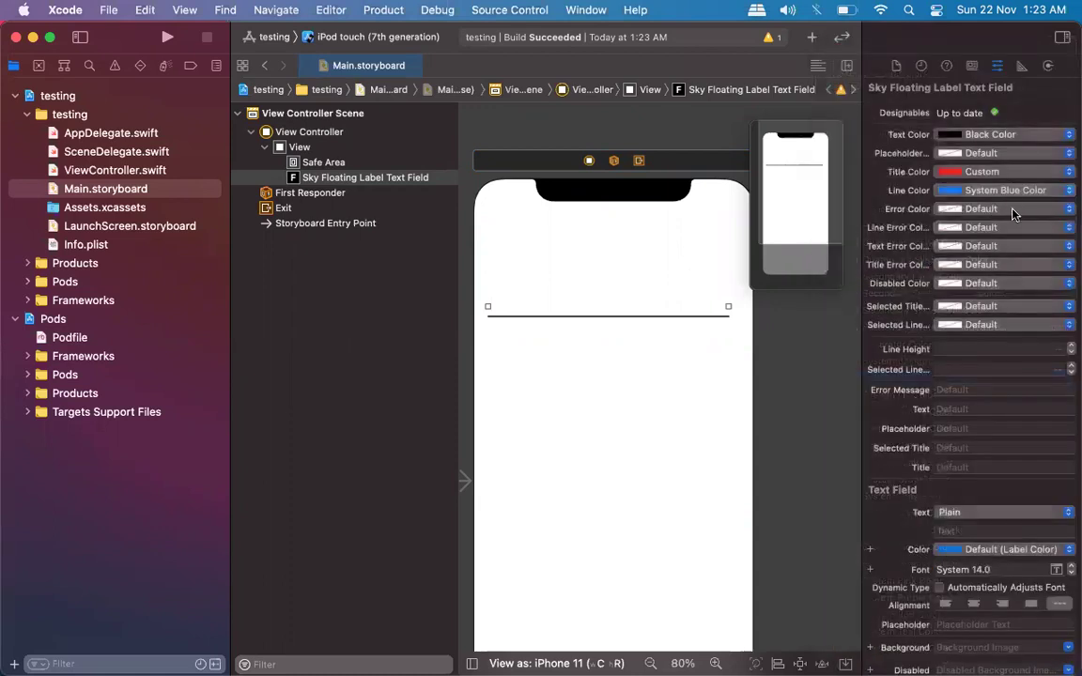
left_click(1012, 210)
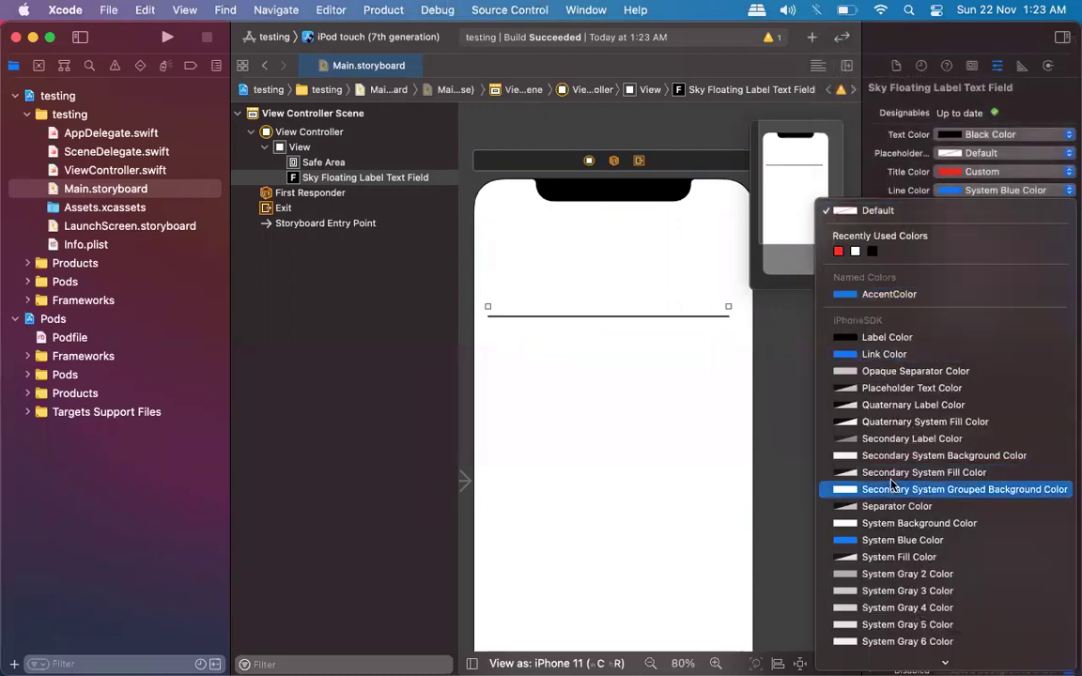
left_click(895, 507)
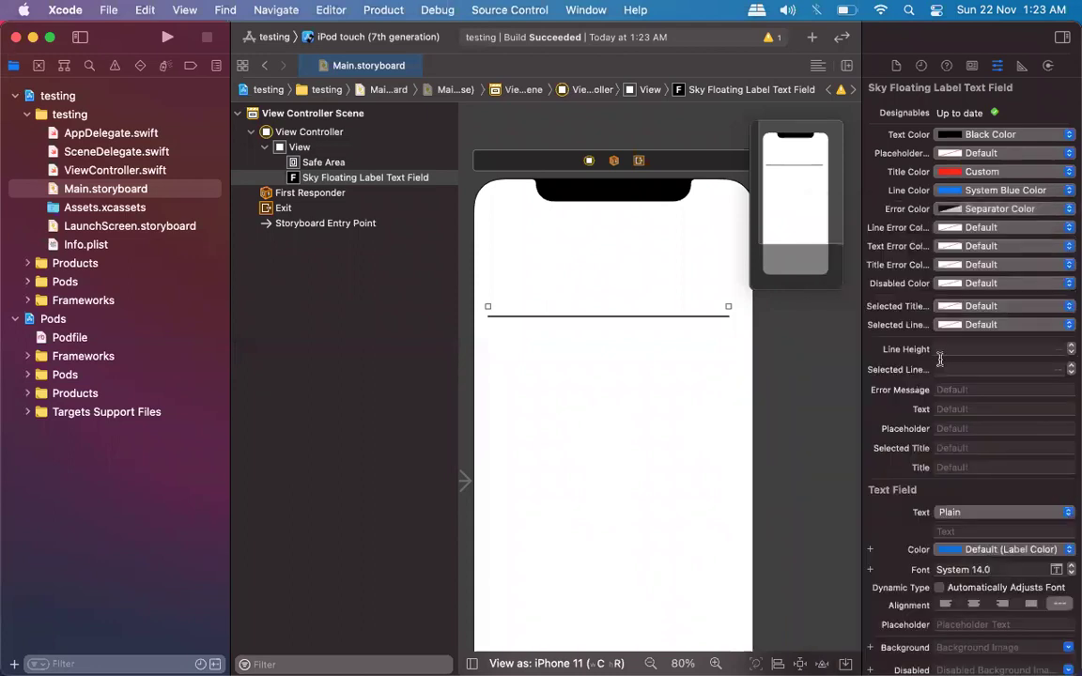
Fill in text 'hey', placeholder 'wgat', selected title 'kg' and title 'hghv'.
left_click(958, 411)
type("hey")
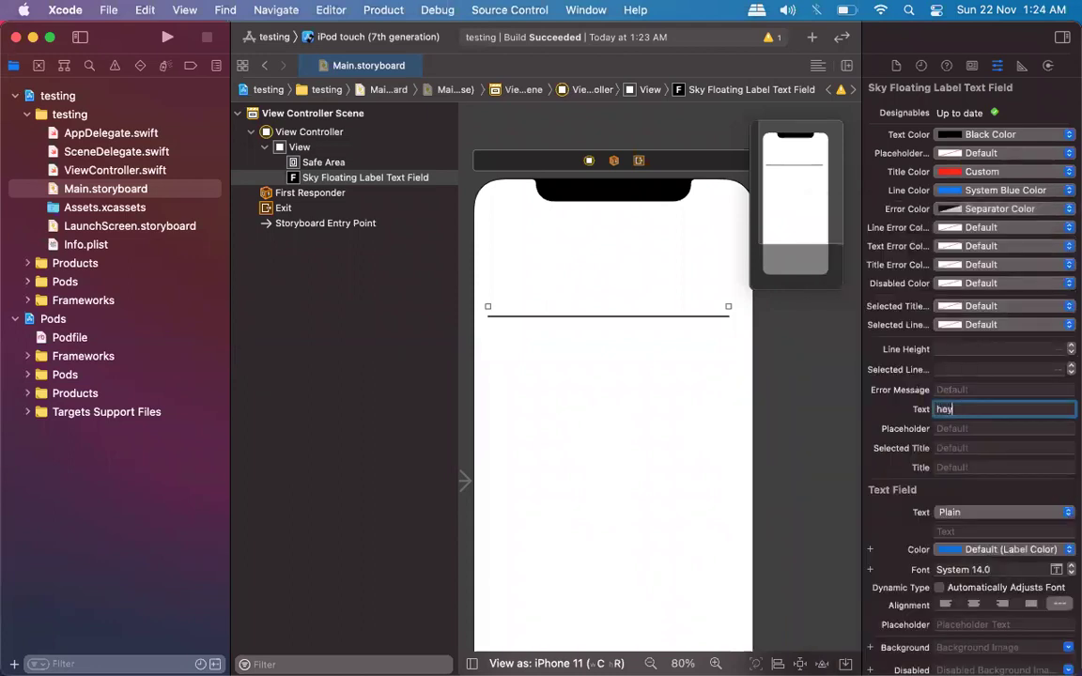
key("Return")
left_click(987, 434)
type("wgat")
key("Return")
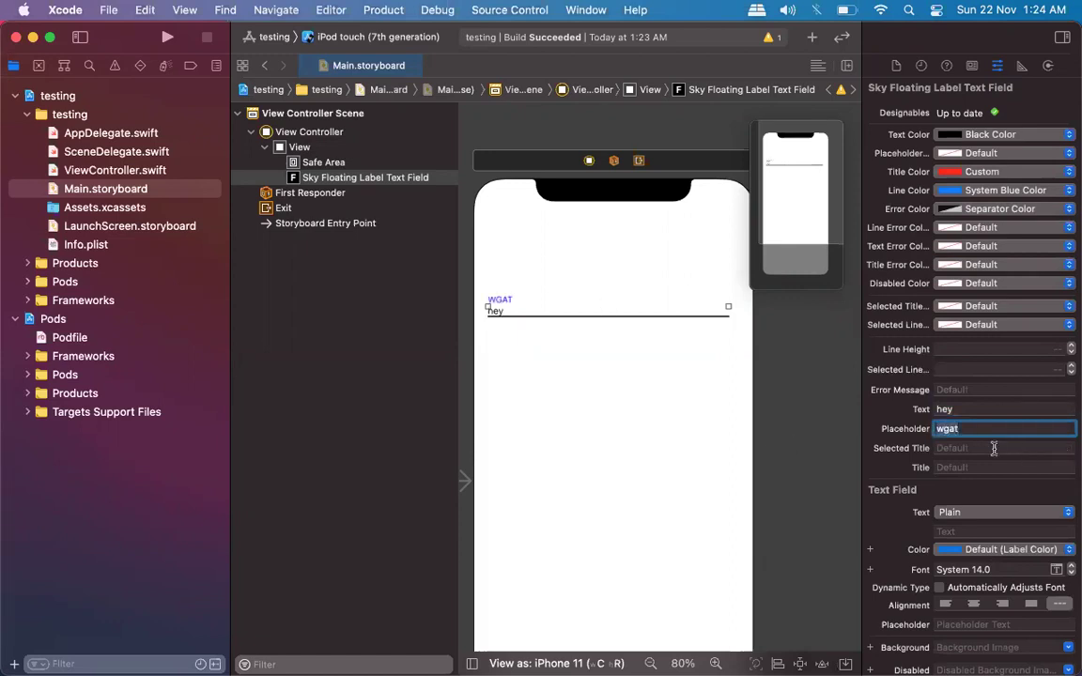
left_click(993, 447)
type("kg")
key("Return")
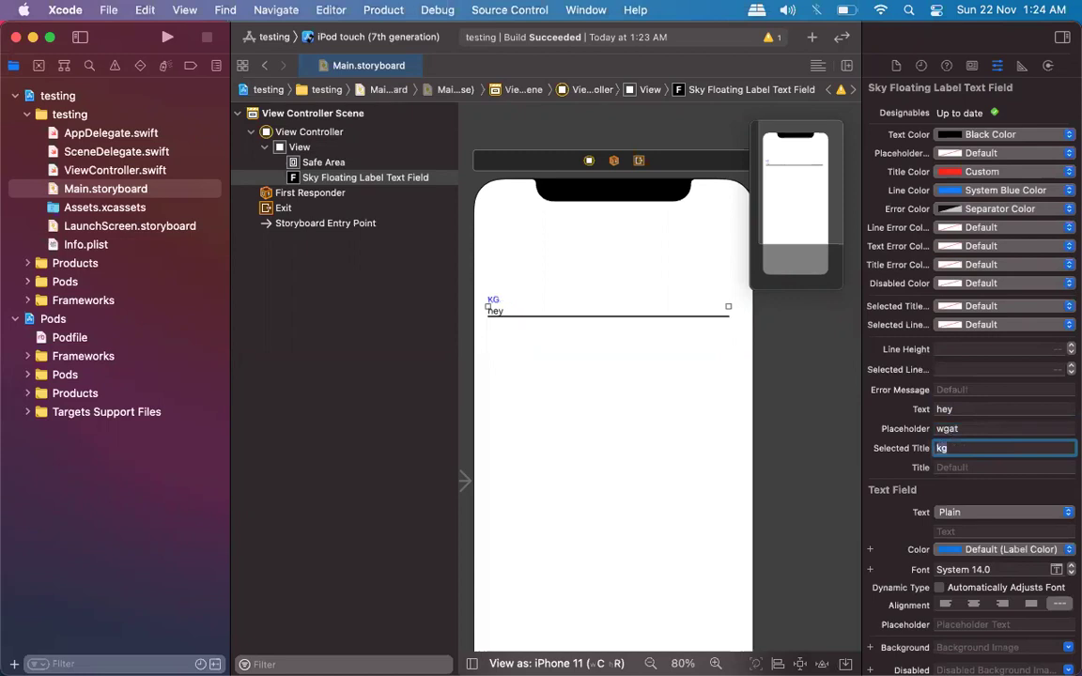
left_click(960, 470)
type("H")
key("Return")
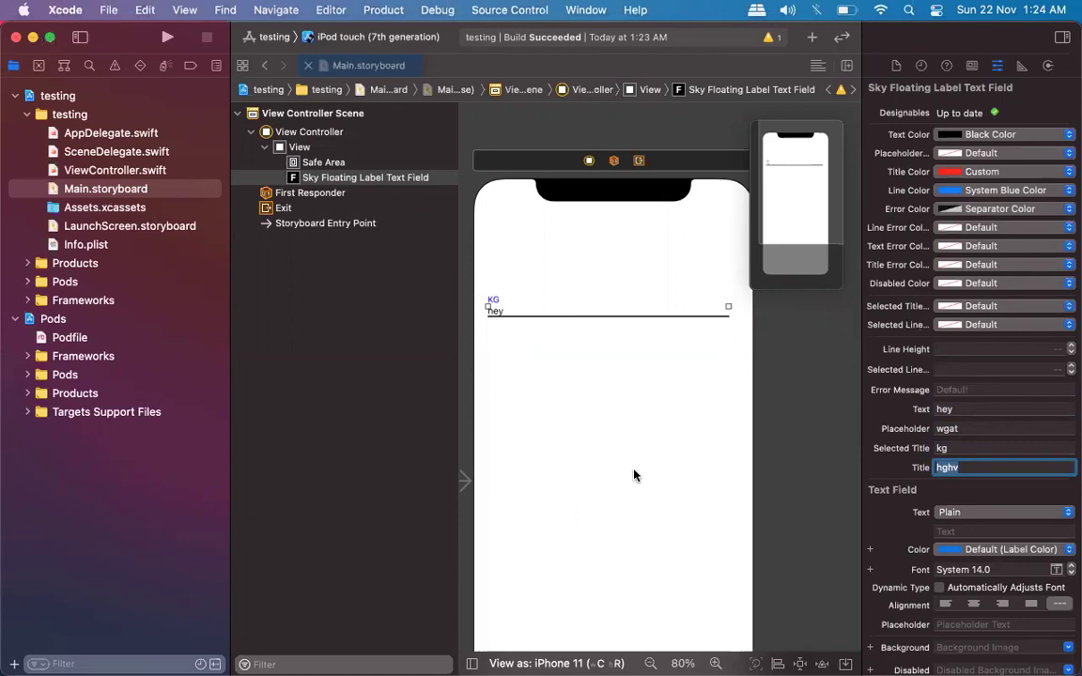
Deselect the field, close the storyboard and quit Xcode.
left_click(592, 161)
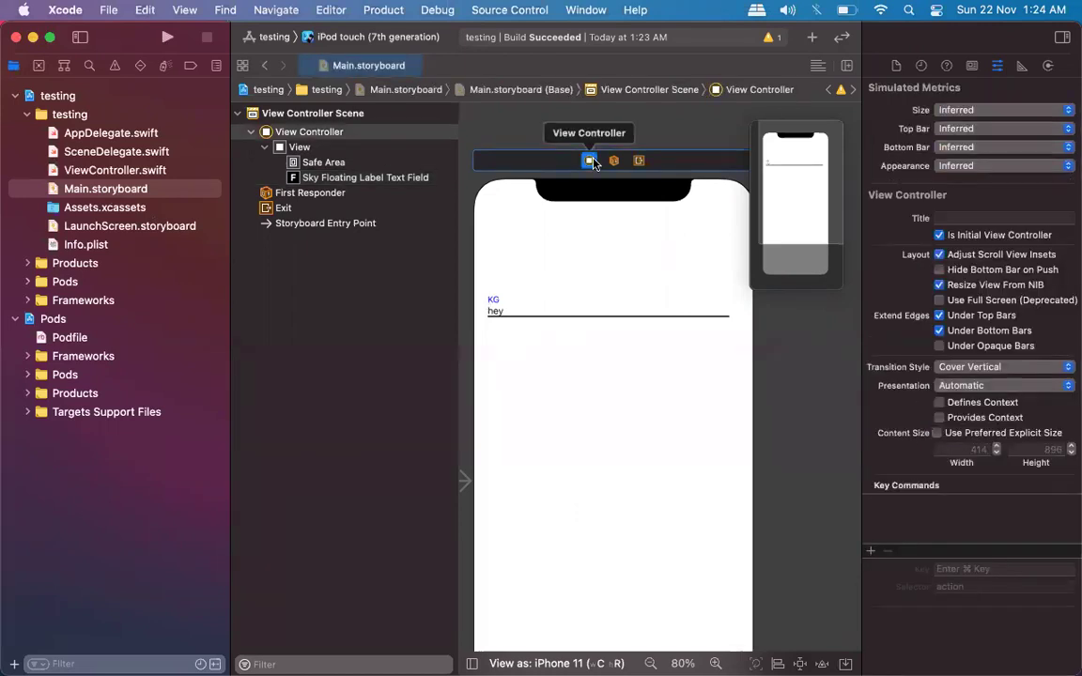
left_click(537, 134)
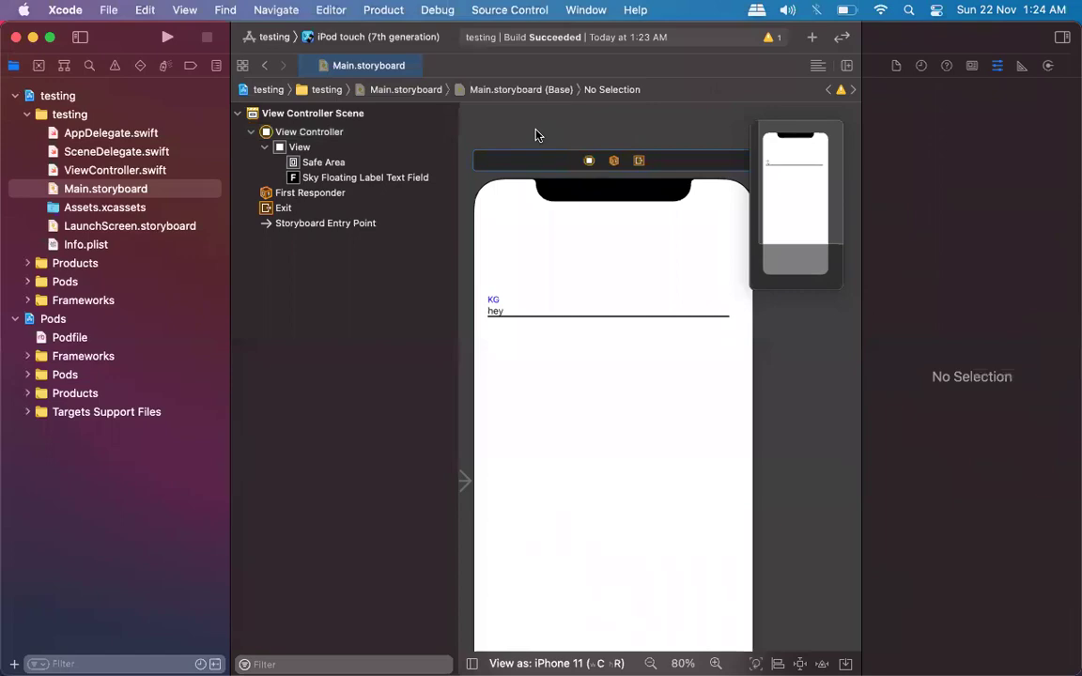
key("cmd+w")
key("cmd+q")
key("ctrl+Down")
key("Escape")
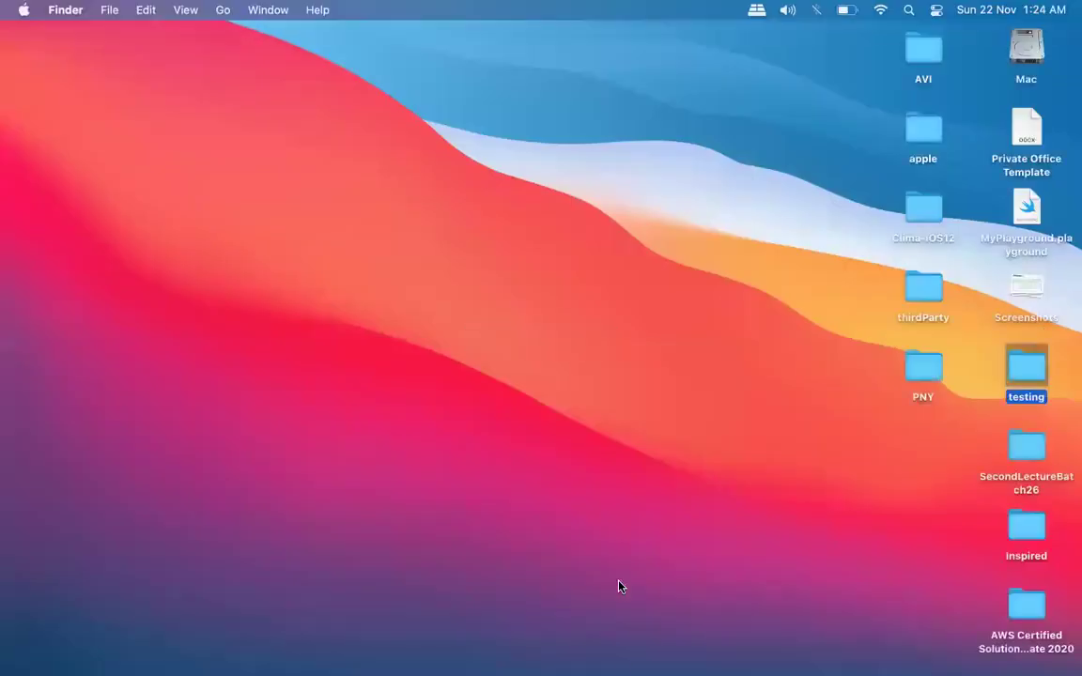
Bring Chrome forward, look over the GitHub README, and close the leftover text field tabs.
mouse_move(618, 631)
left_click(496, 639)
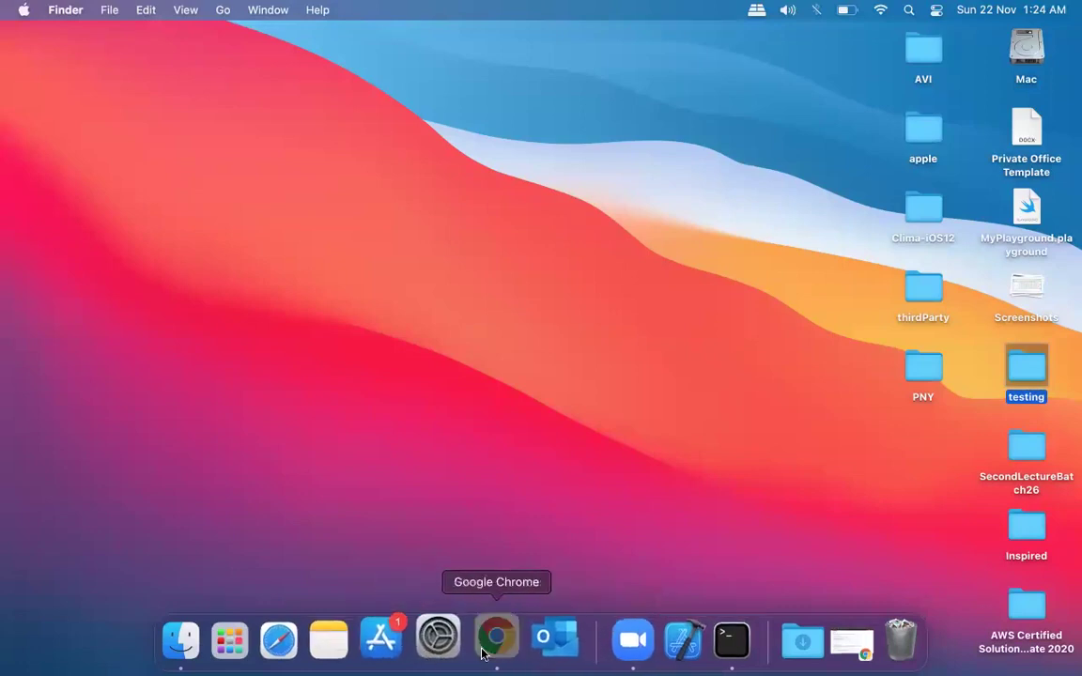
scroll(500, 450, "down", 15)
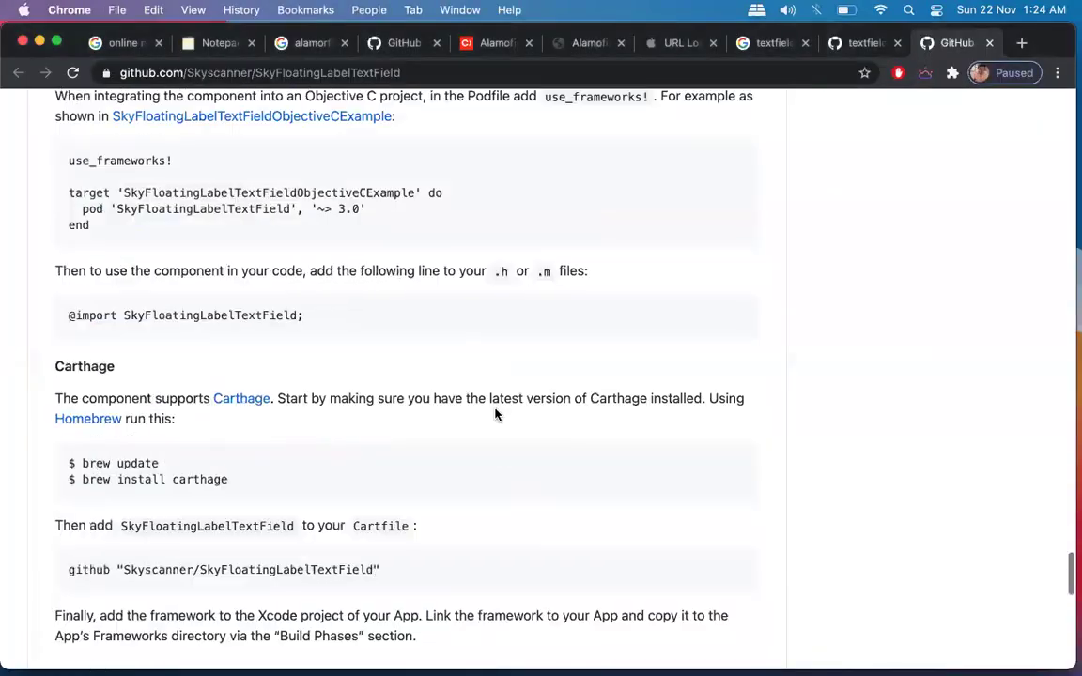
scroll(715, 234, "up", 15)
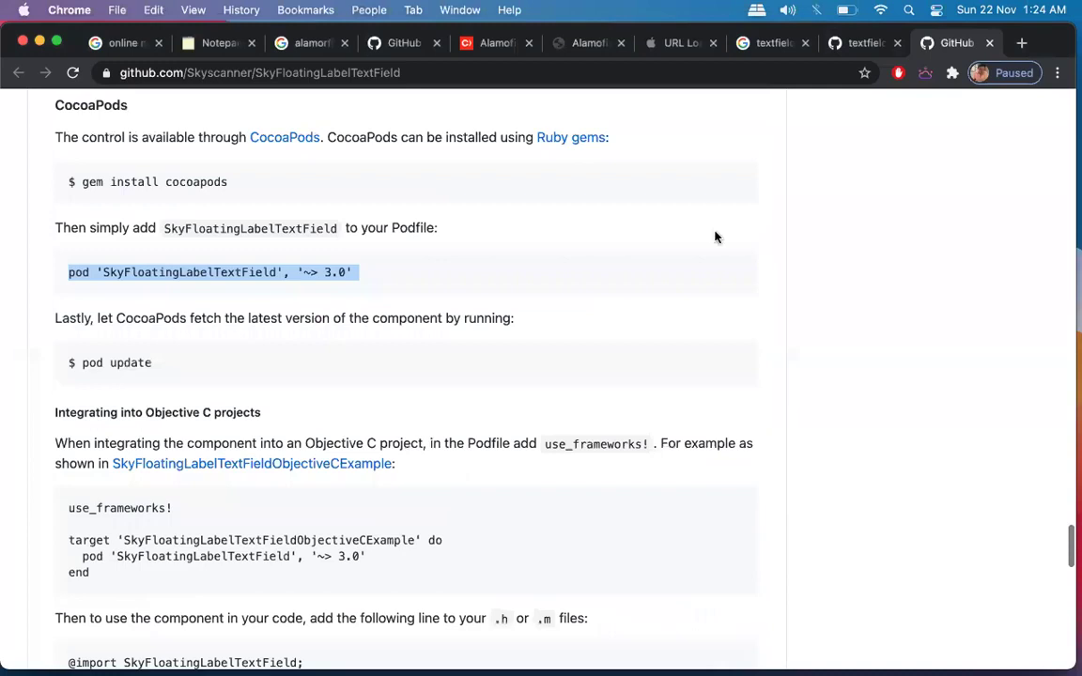
scroll(741, 461, "up", 5)
scroll(741, 464, "up", 20)
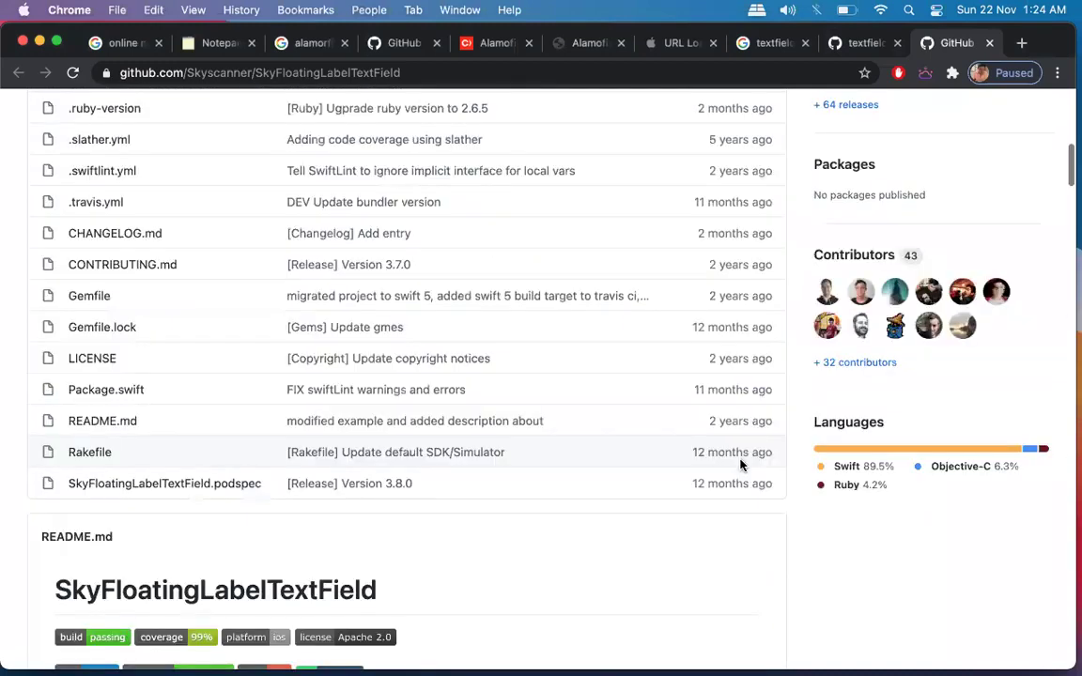
key("super+w")
key("super+w")
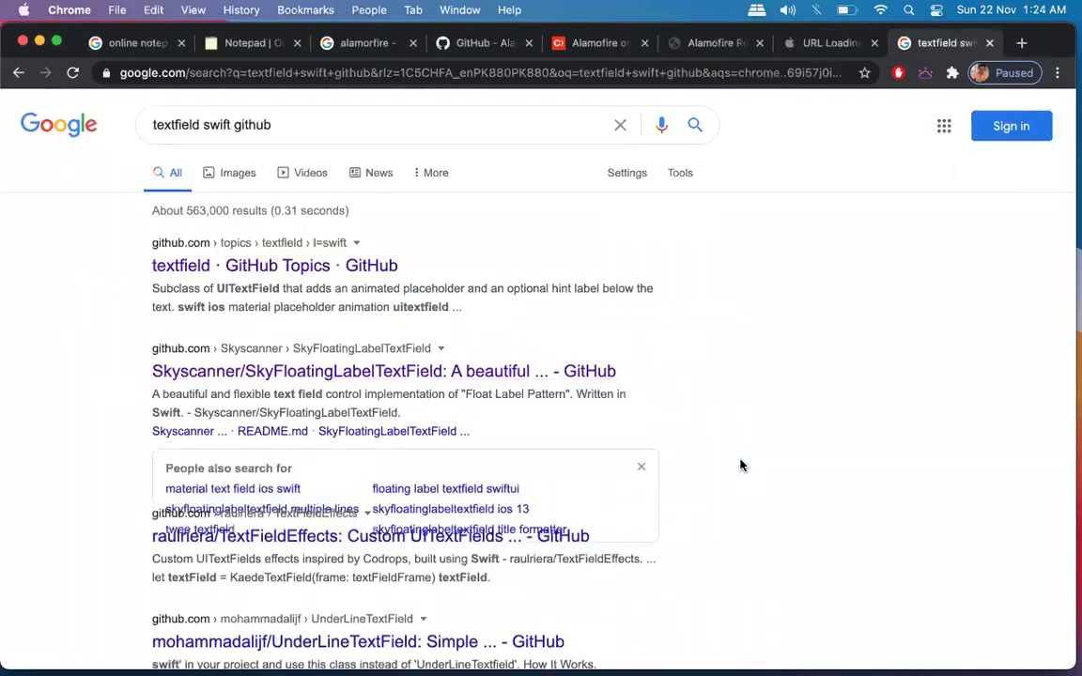
key("super+w")
key("super+w")
key("super+w")
Google 'dropdown swift github' in a new tab.
key("super+t")
type("dr")
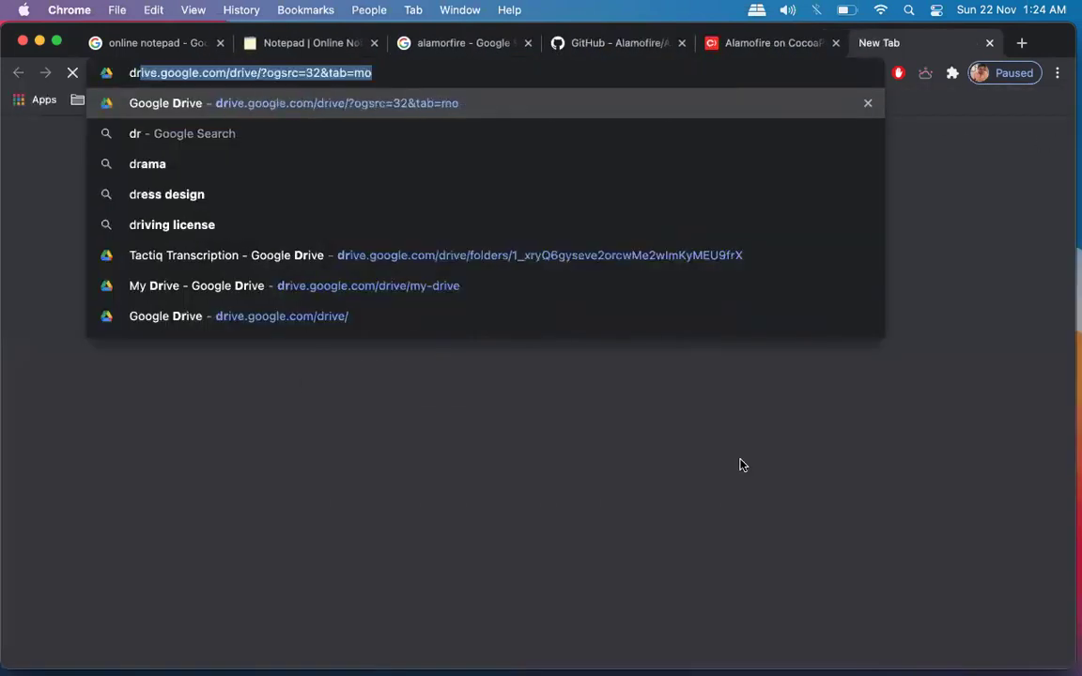
type("opdown")
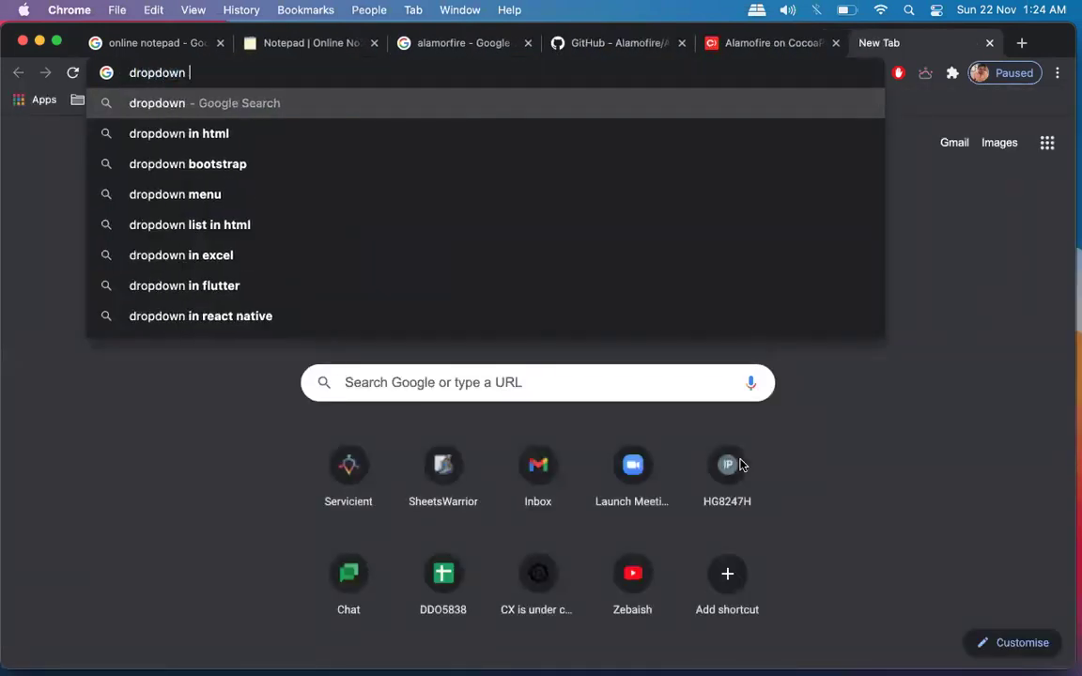
type(" swift")
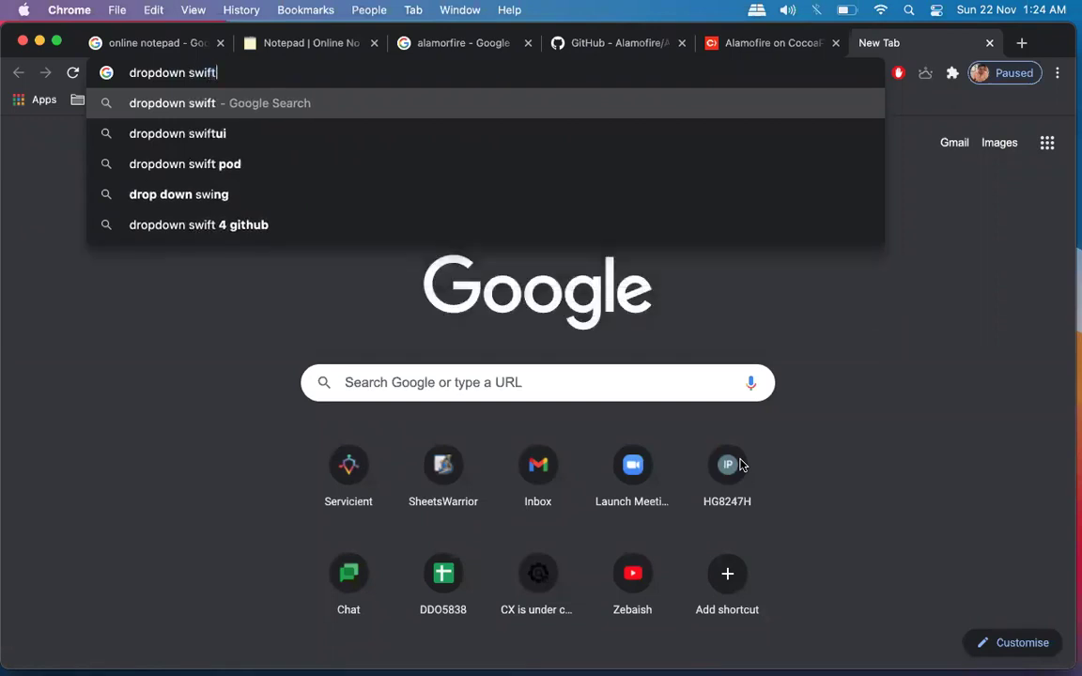
type(" github")
key("BackSpace")
type("th")
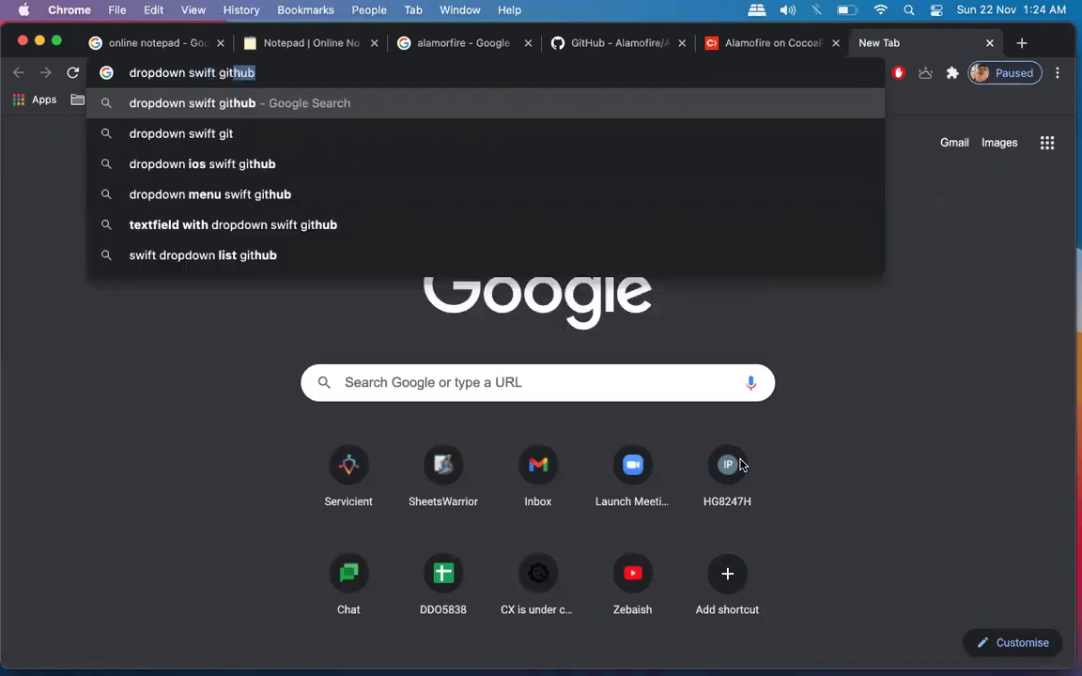
key("Return")
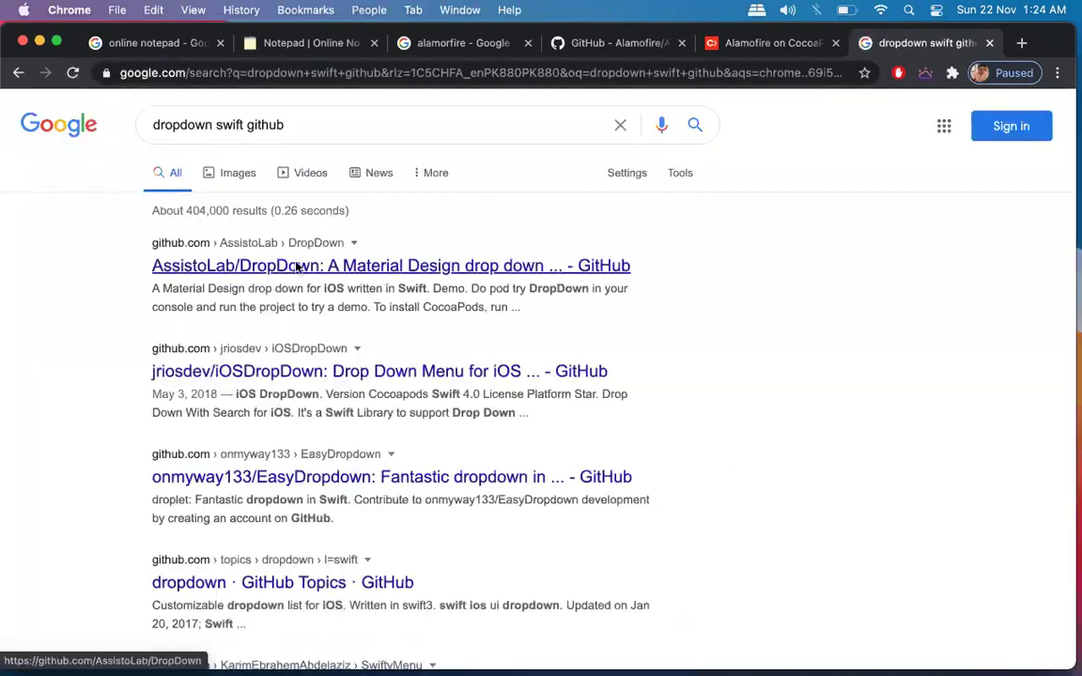
Open the AssistoLab/DropDown result in a new tab, glance at it, and return to results.
right_click(297, 266)
left_click(302, 272)
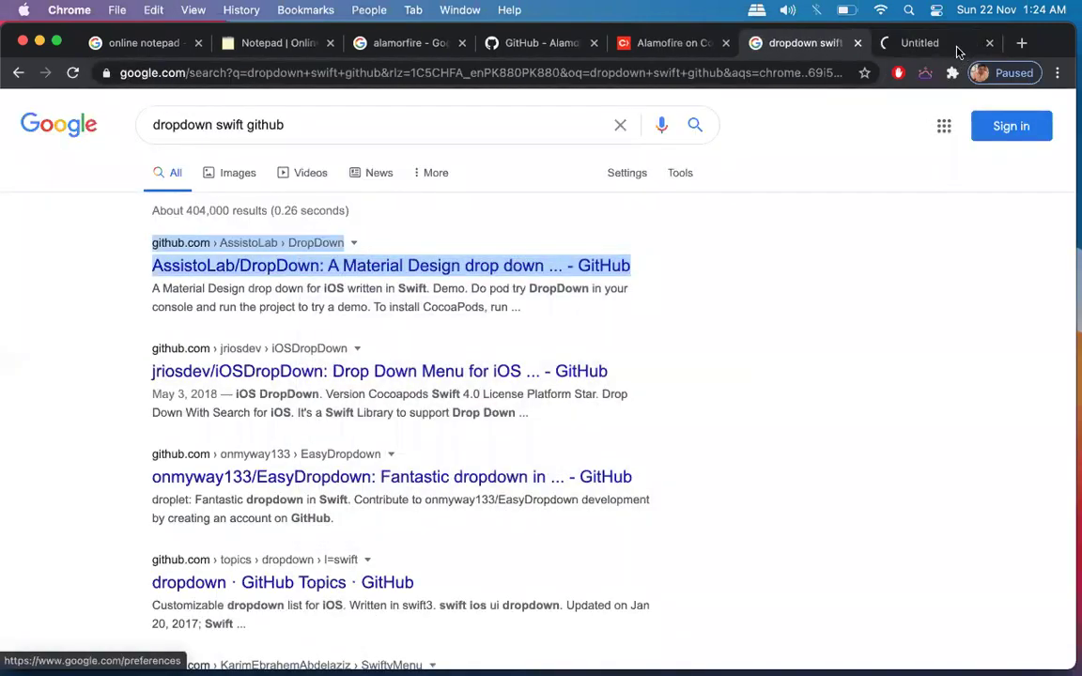
left_click(953, 45)
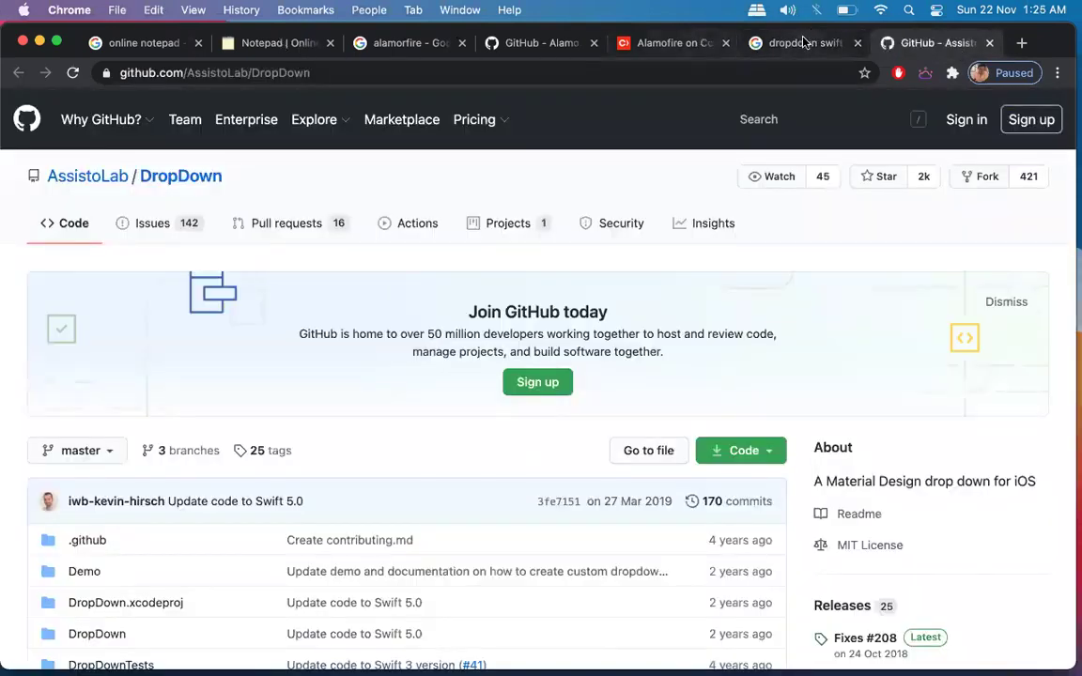
left_click(805, 43)
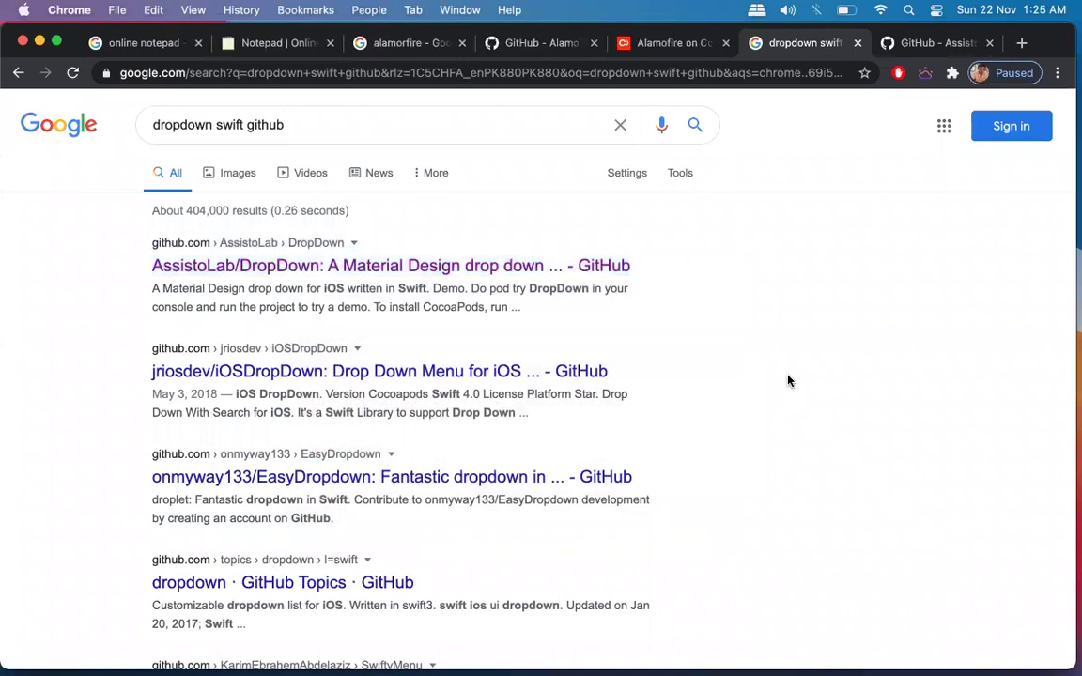
Open the SwiftyMenu and UIDropDown results in background tabs, then switch to DropDown.
scroll(789, 380, "down", 2)
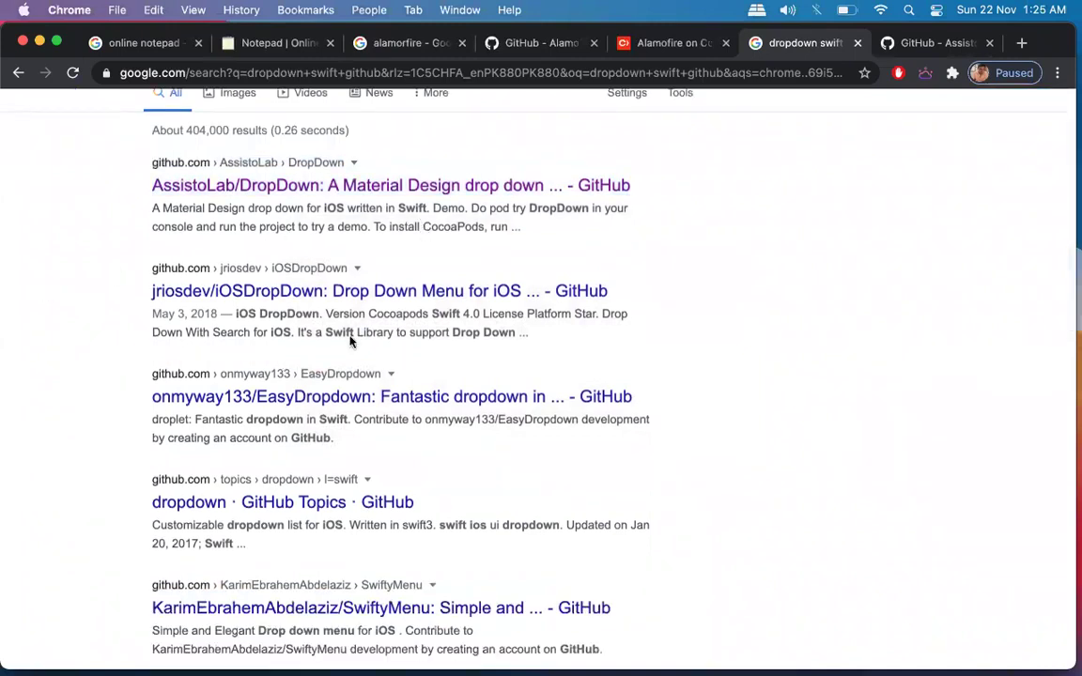
scroll(363, 334, "down", 4)
scroll(365, 335, "down", 6)
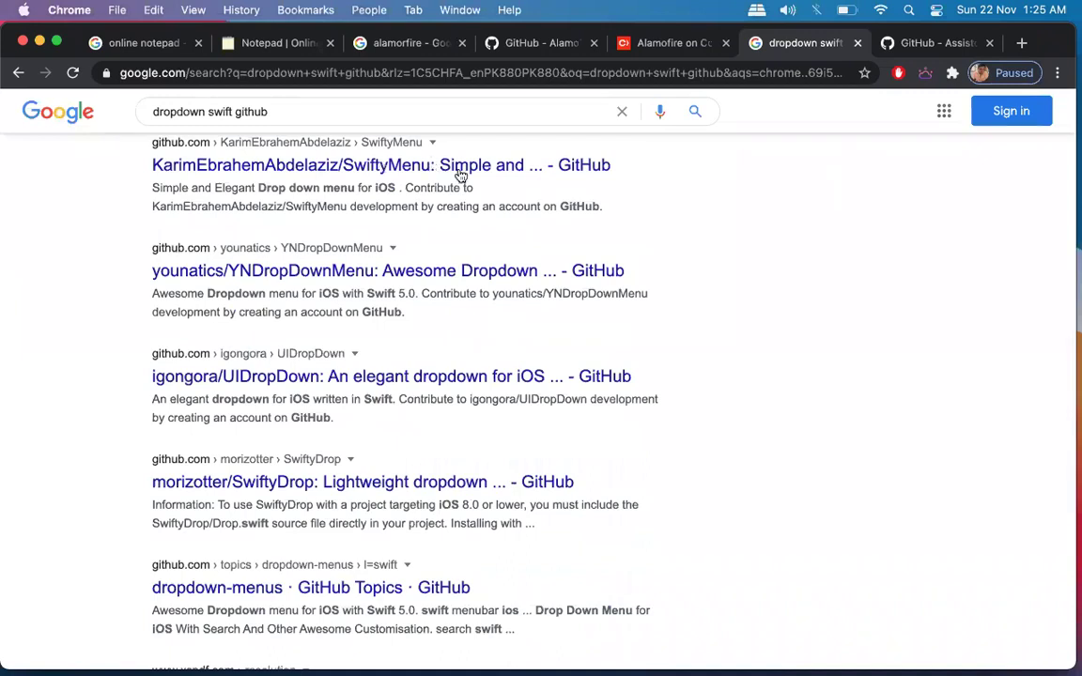
left_click(457, 166, "super")
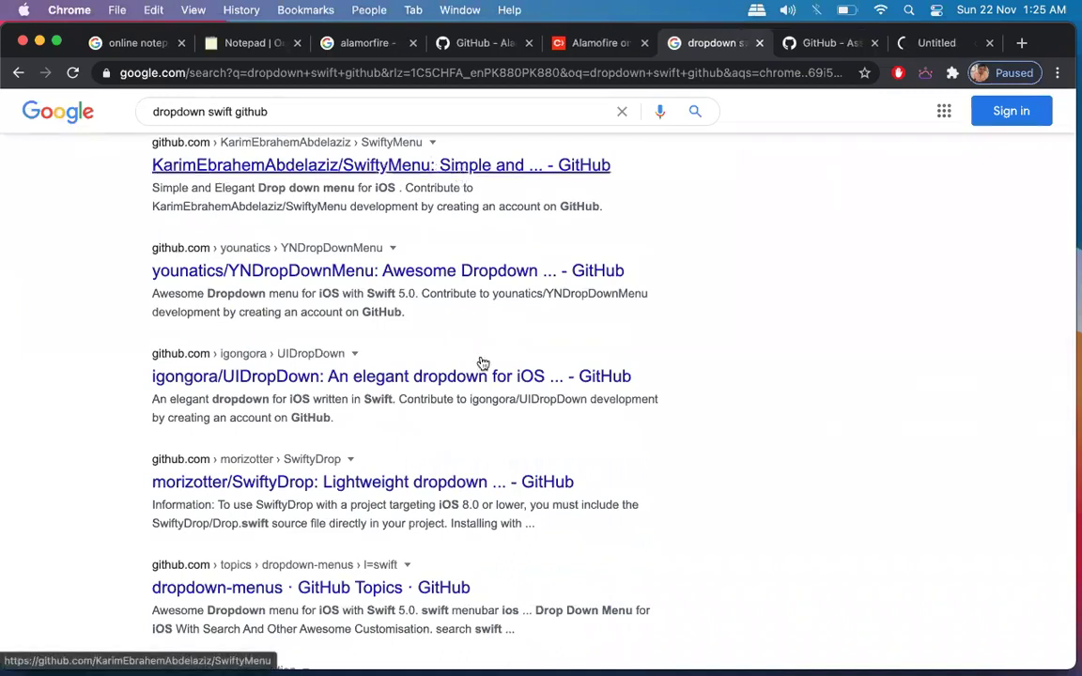
left_click(490, 385, "super")
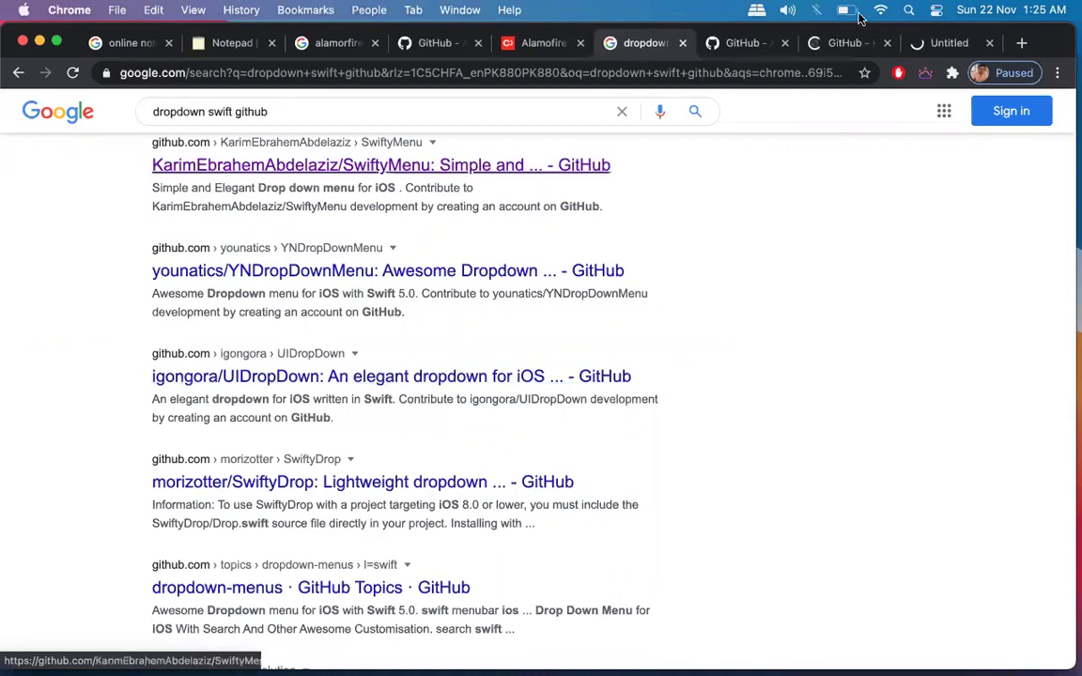
left_click(757, 42)
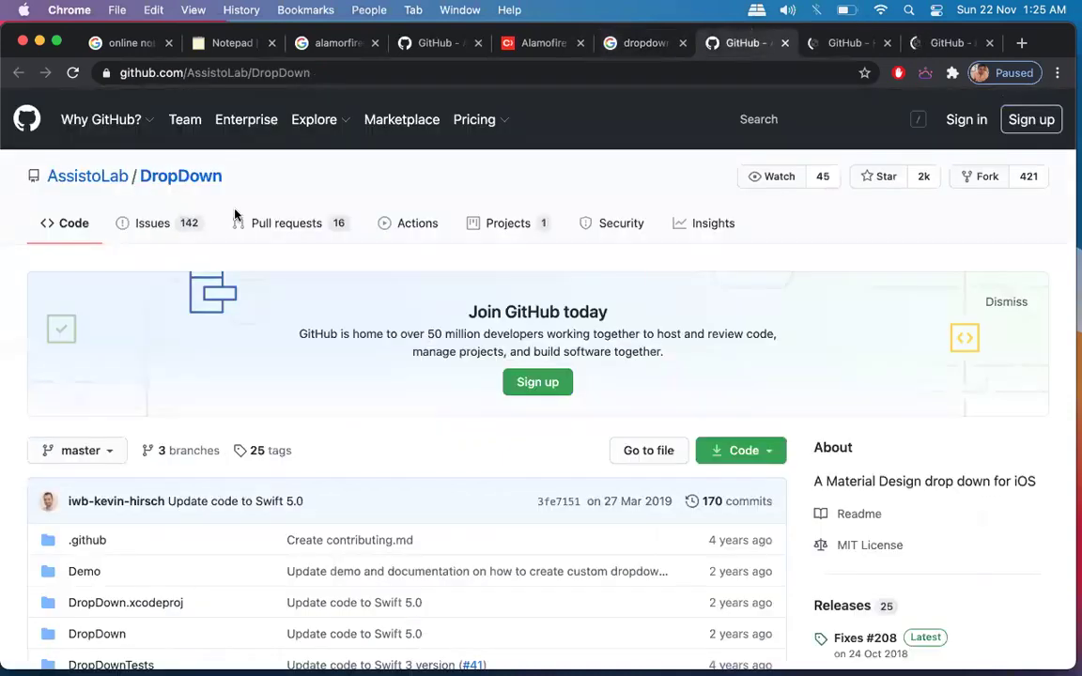
Scroll through the DropDown README demo screenshots, then switch to the SwiftyMenu repository tab.
scroll(235, 325, "down", 15)
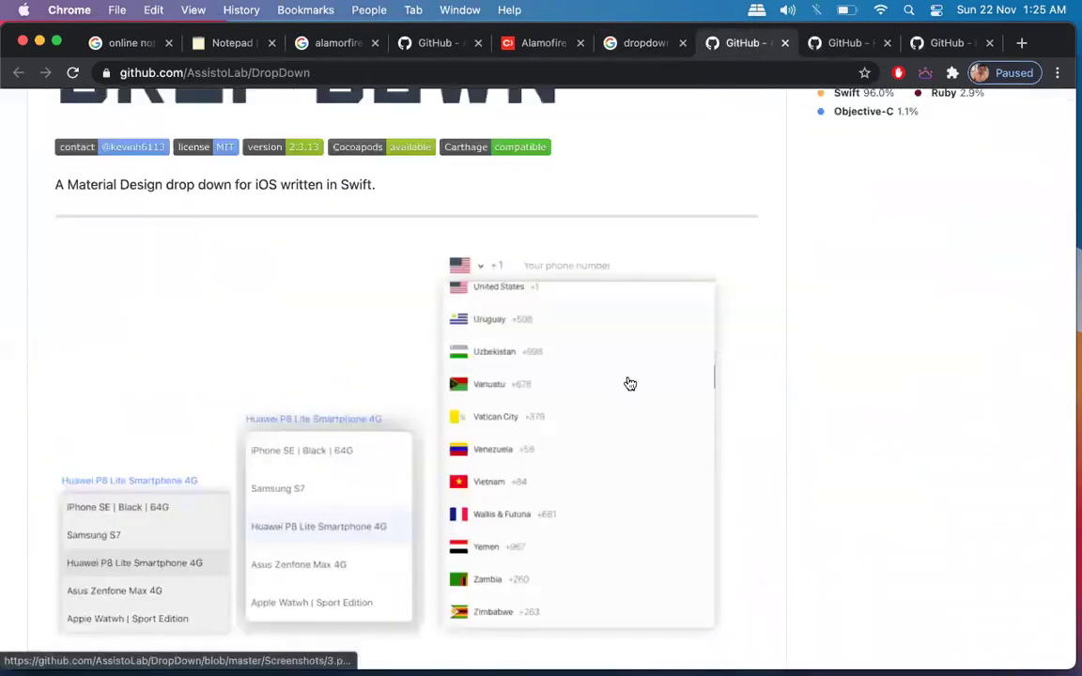
scroll(203, 327, "down", 2)
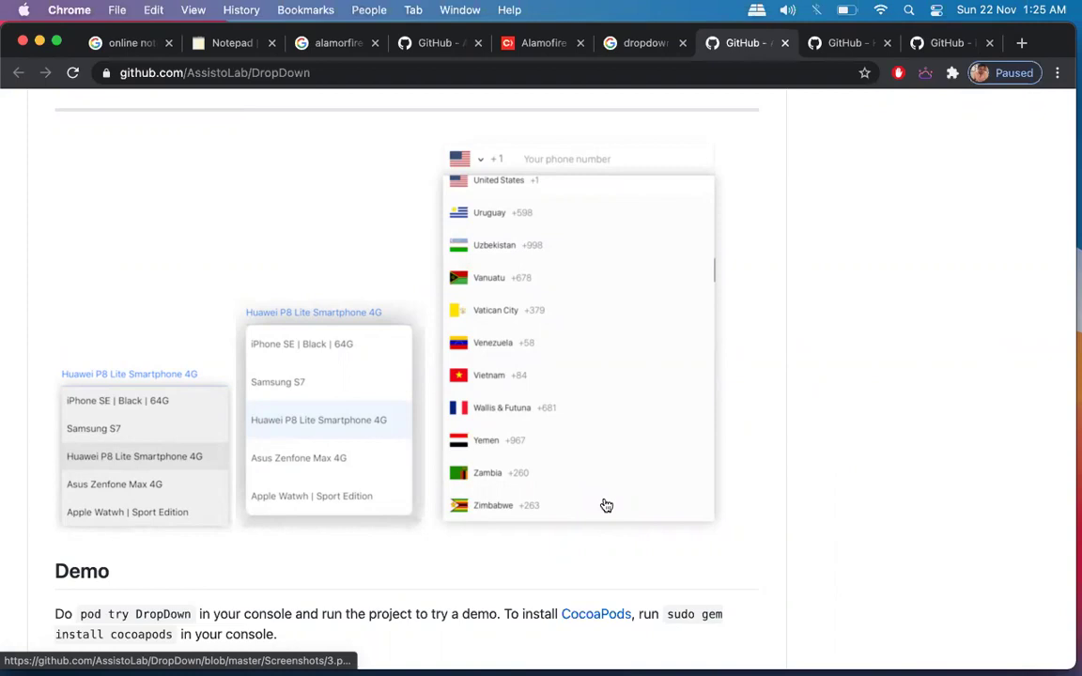
scroll(607, 506, "down", 6)
scroll(606, 507, "up", 7)
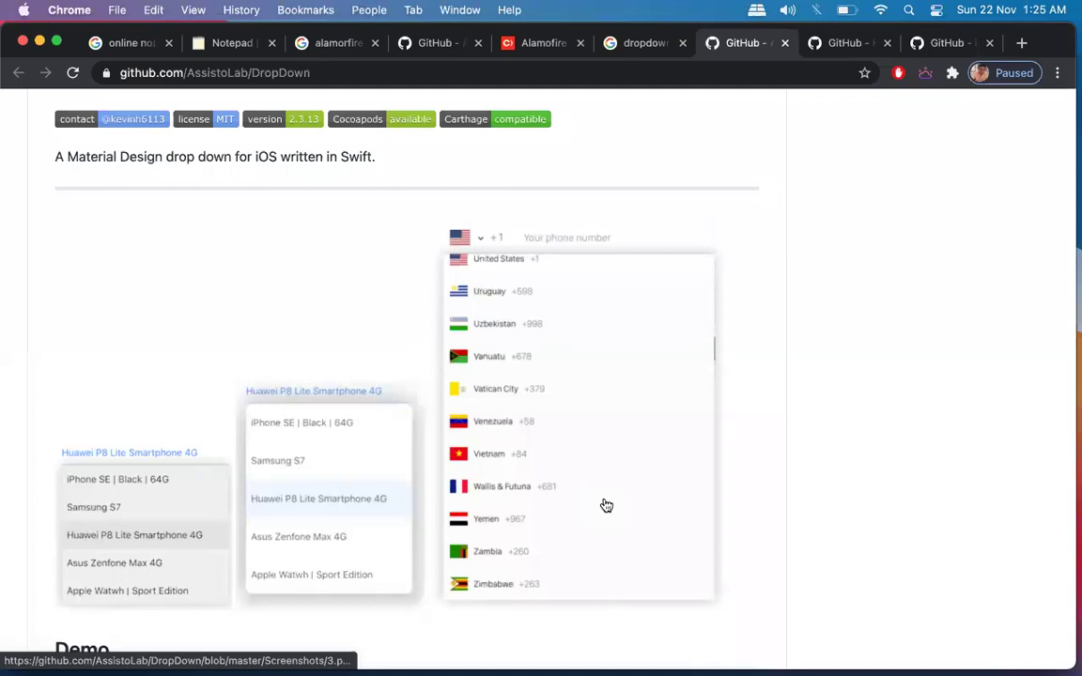
left_click(820, 45)
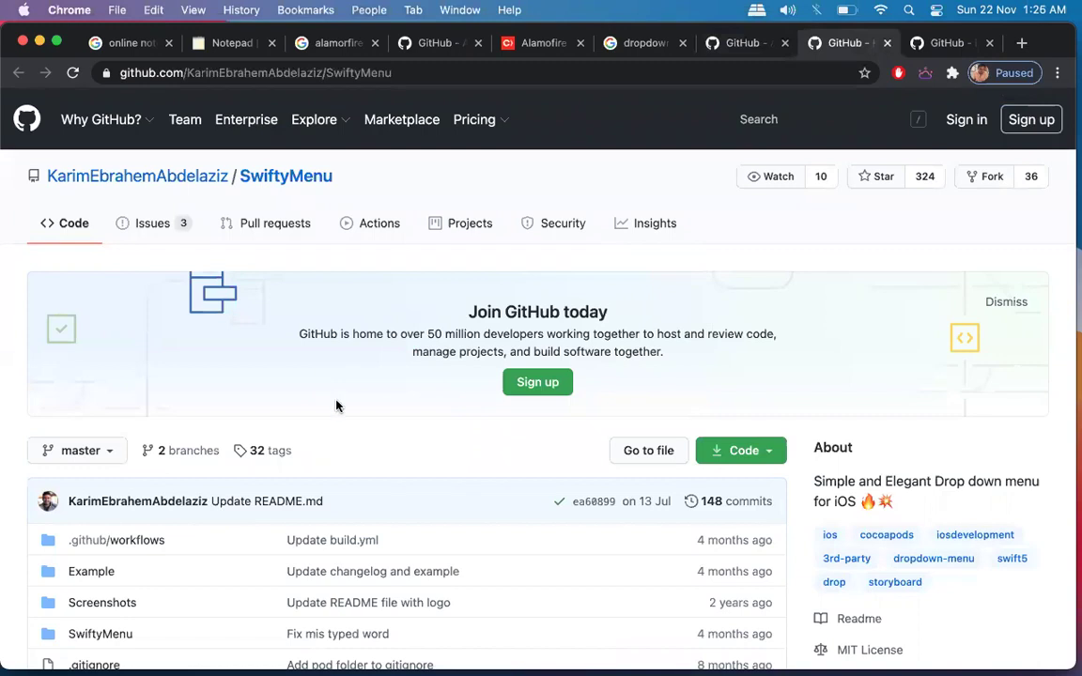
scroll(338, 406, "down", 10)
scroll(338, 406, "down", 10)
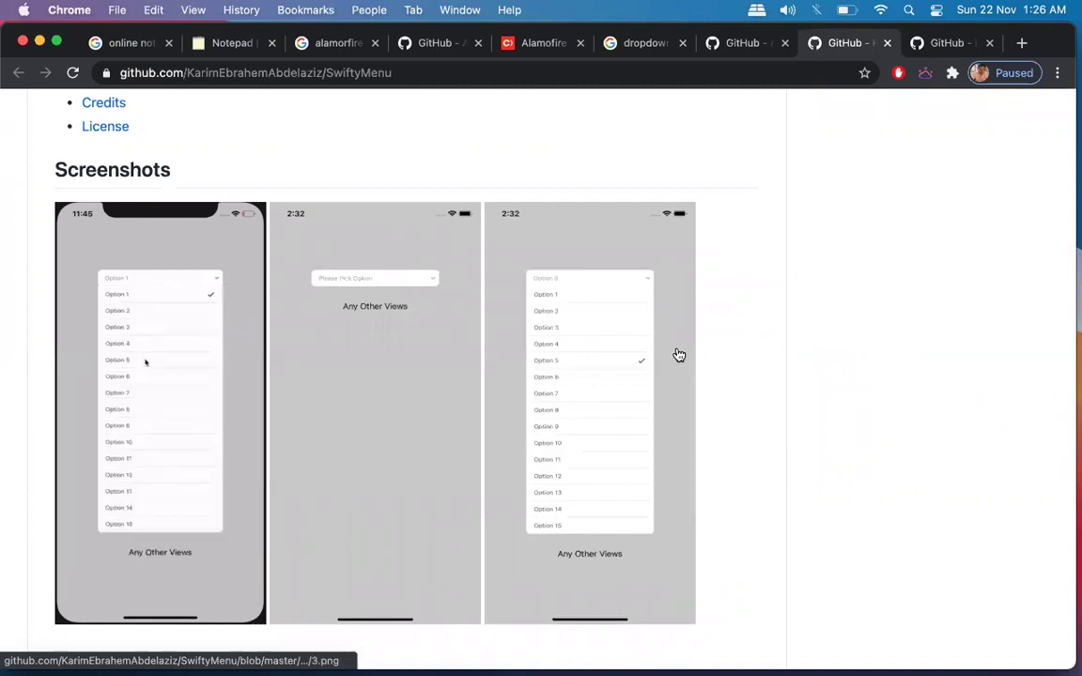
scroll(679, 355, "down", 10)
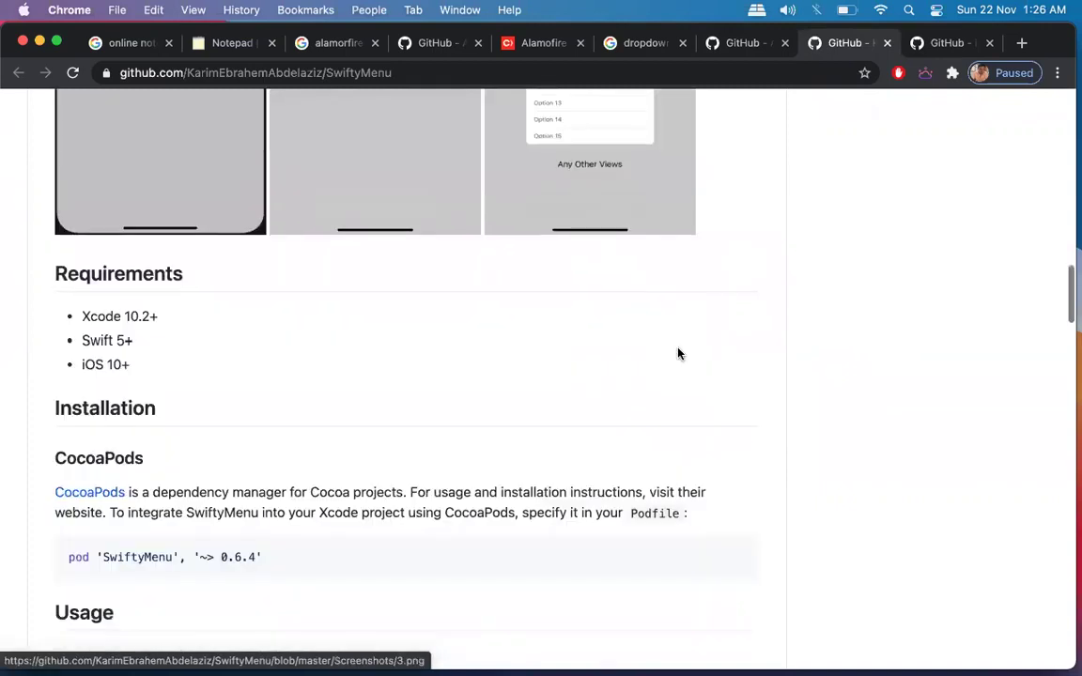
scroll(679, 353, "down", 5)
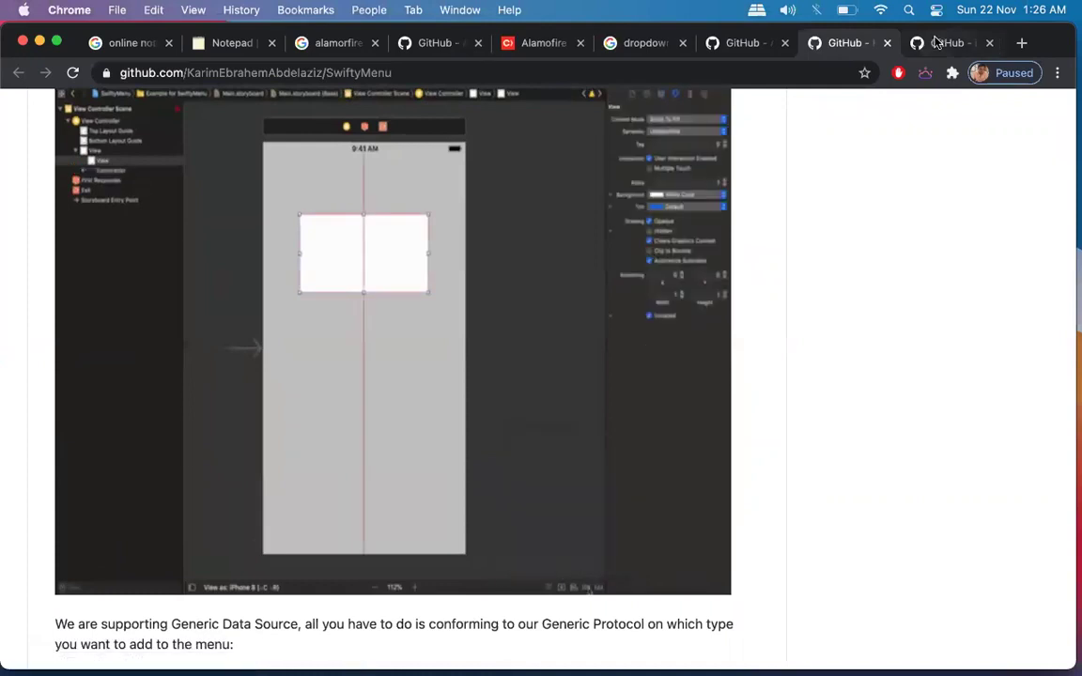
Review the igongora/UIDropDown README, its demo GIF, and the CocoaPods pod 'UIDropDown' installation.
left_click(937, 44)
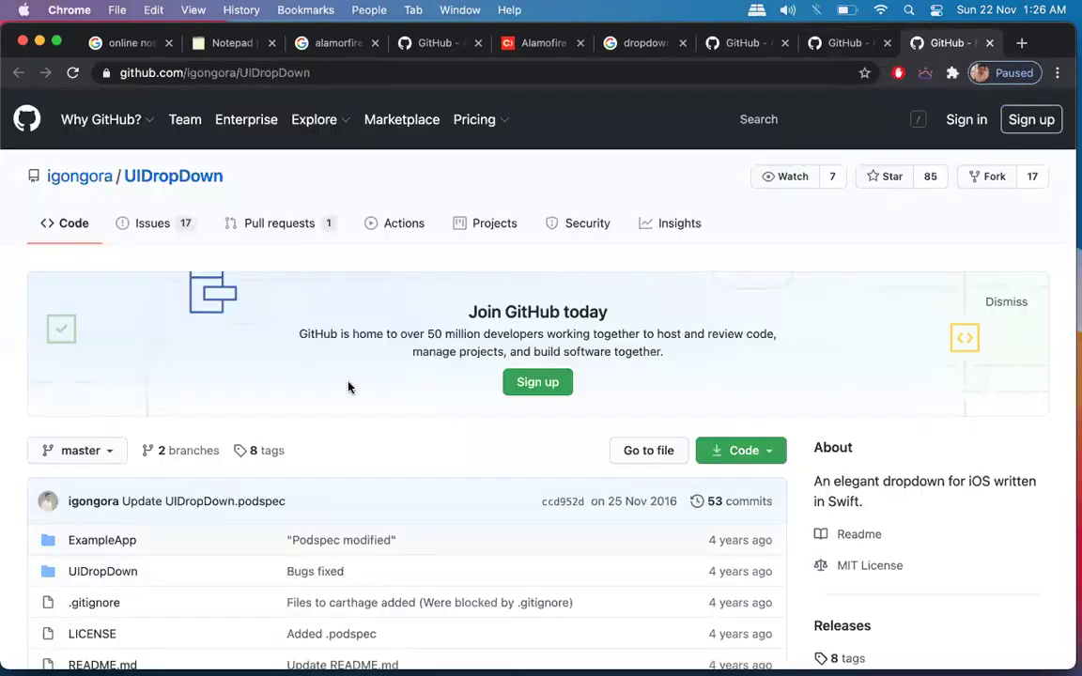
scroll(350, 387, "down", 10)
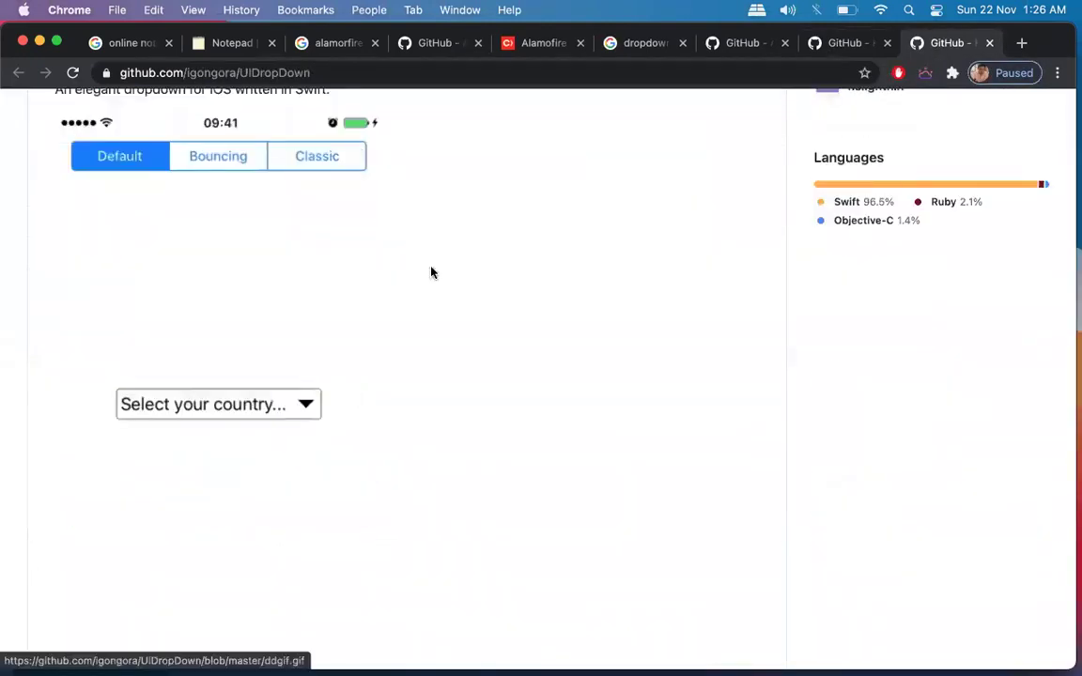
scroll(432, 273, "up", 5)
scroll(432, 272, "down", 3)
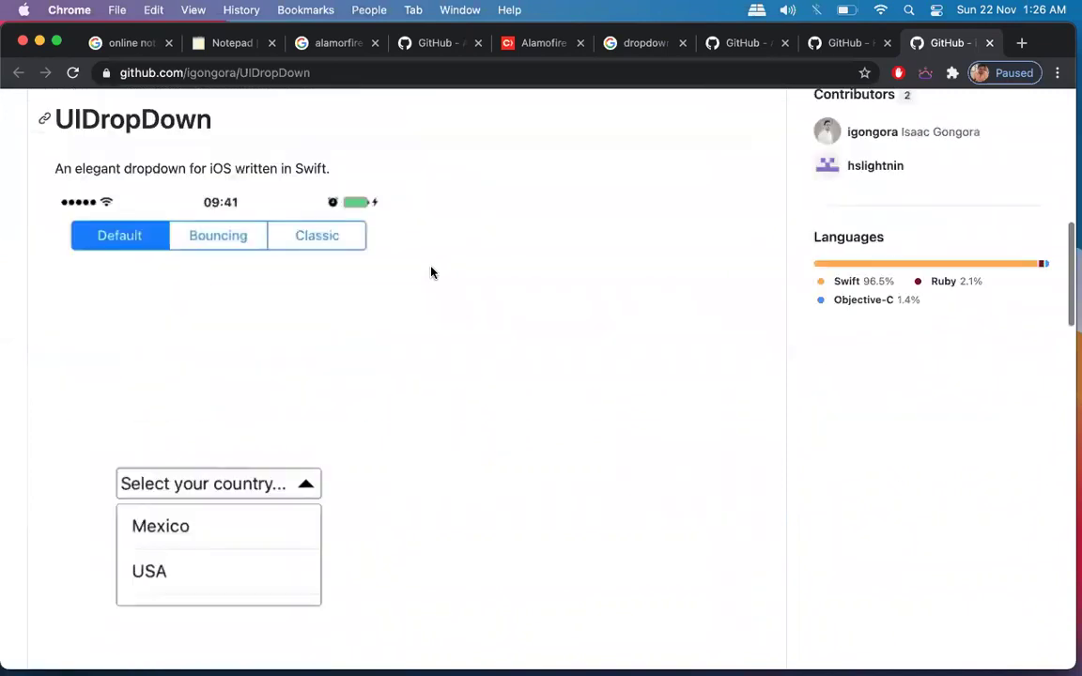
left_click(212, 240)
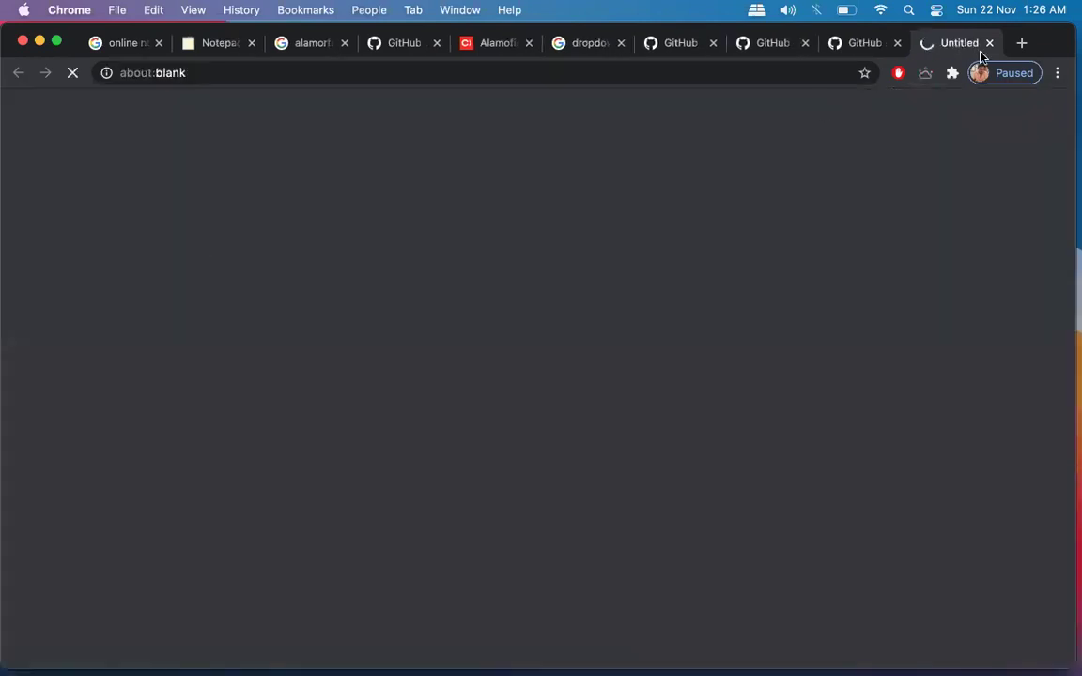
key("super+w")
scroll(565, 420, "down", 1)
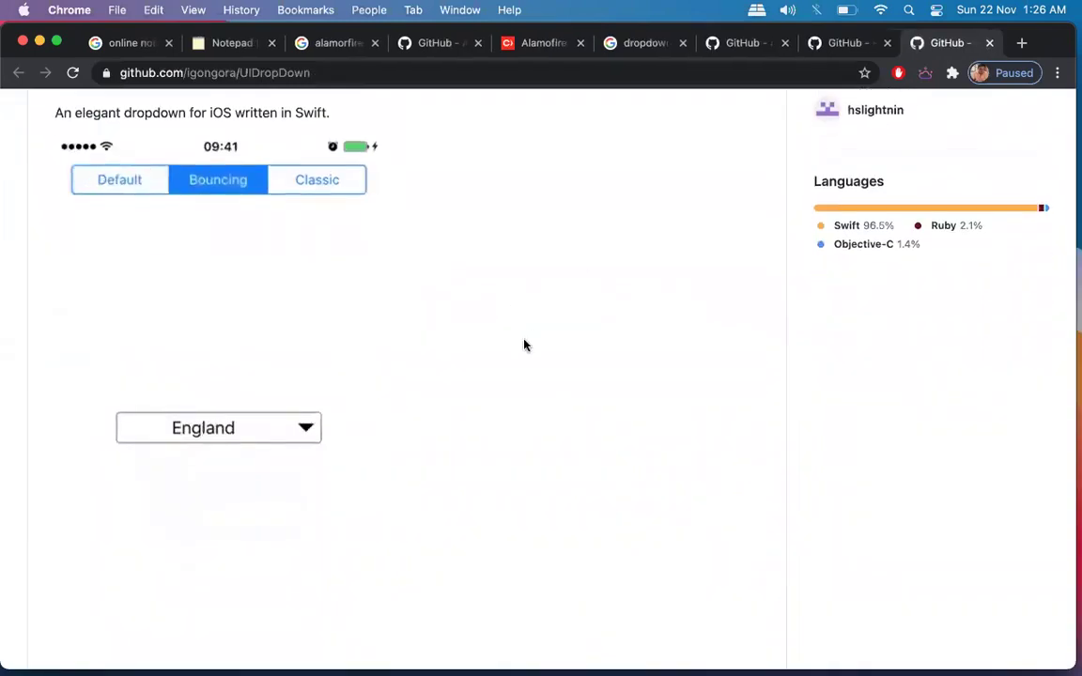
scroll(524, 346, "down", 2)
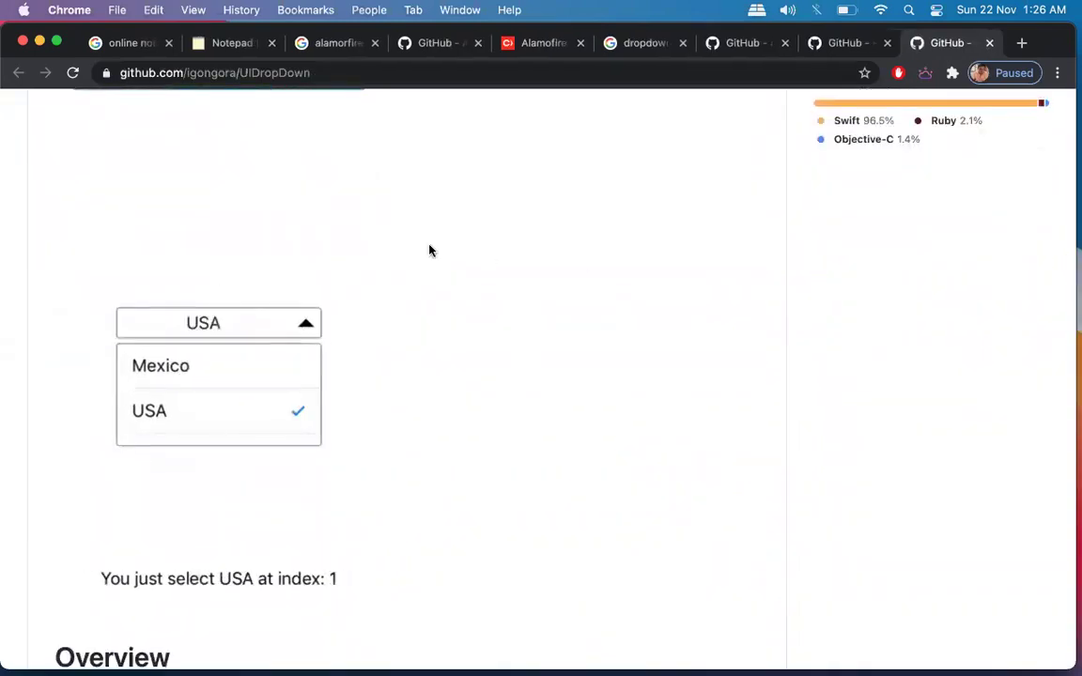
scroll(541, 372, "down", 10)
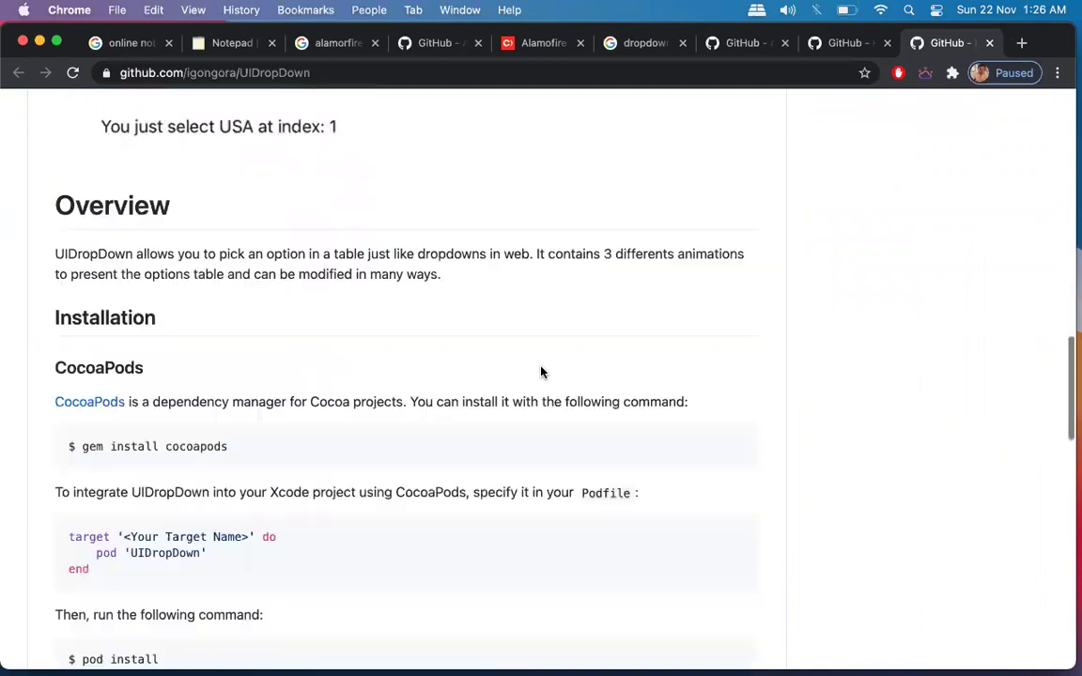
Revisit the SwiftyMenu README and the DropDown repository page.
left_click(834, 34)
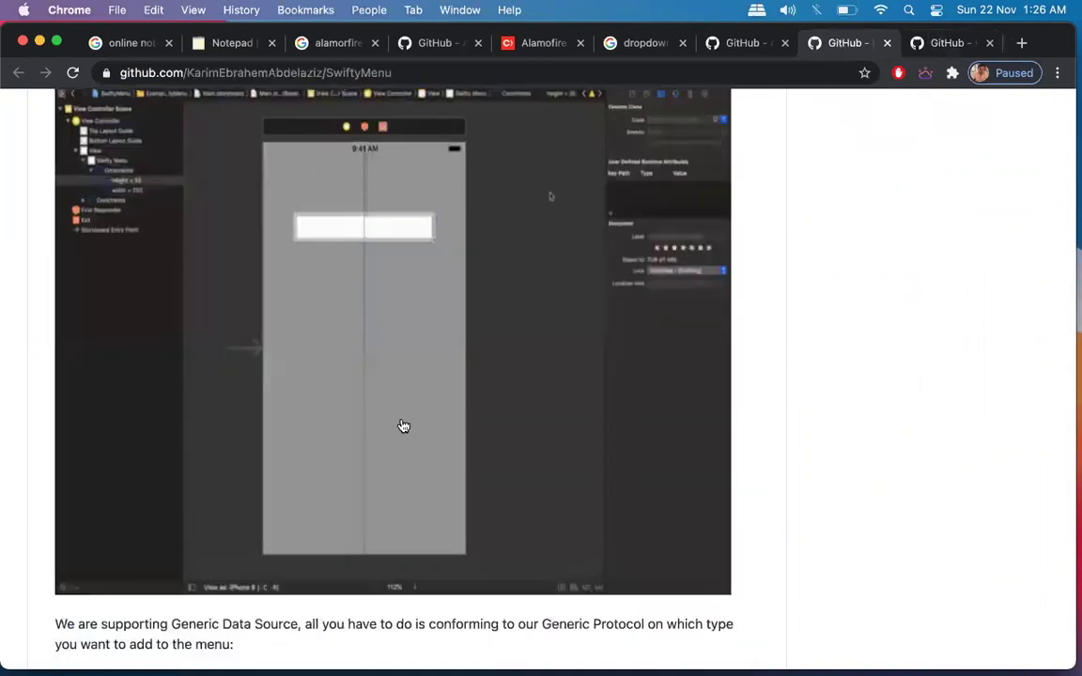
scroll(401, 425, "down", 5)
scroll(401, 425, "down", 10)
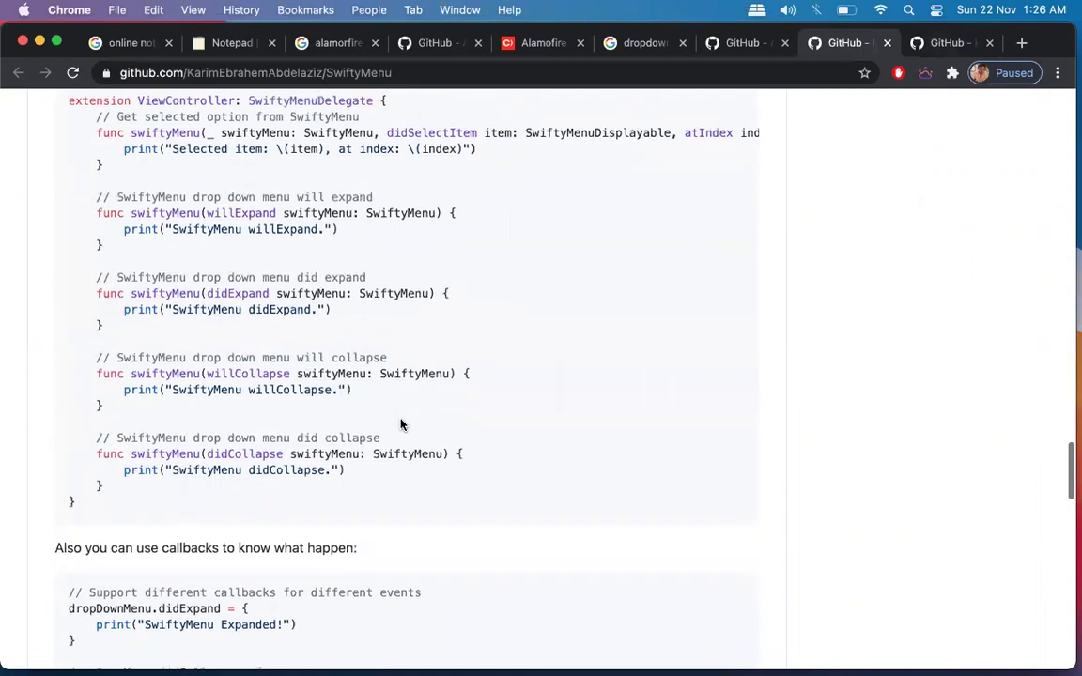
scroll(401, 426, "down", 15)
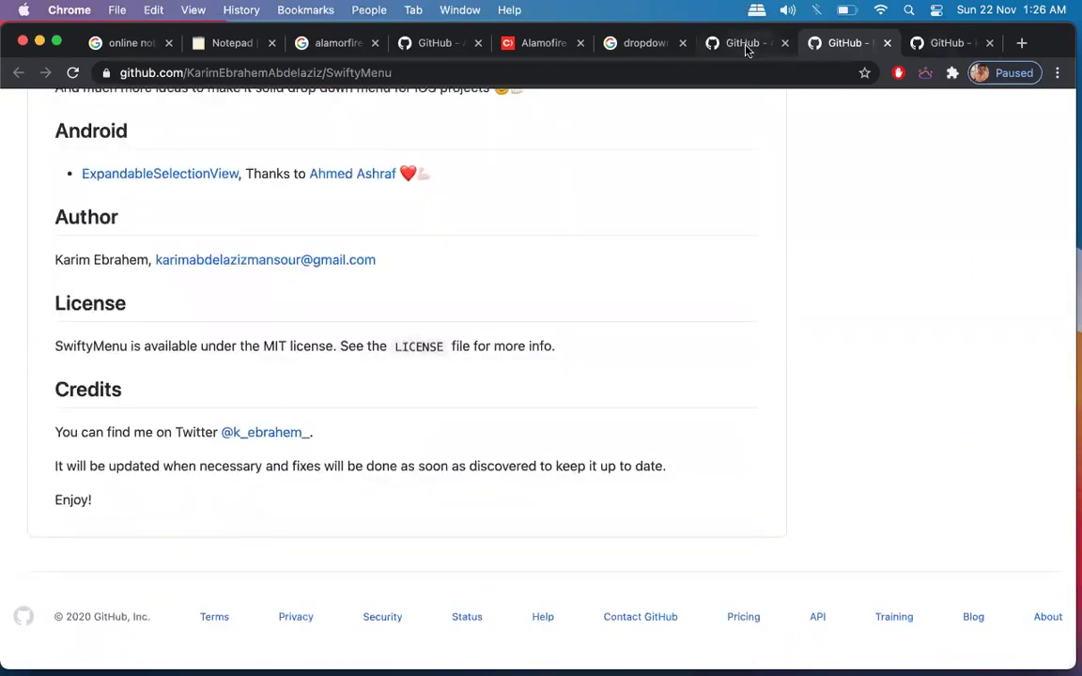
left_click(746, 44)
Close the dropdown, search, CocoaPods and notepad tabs, then quit Chrome.
key("super+w")
key("super+w")
key("super+w")
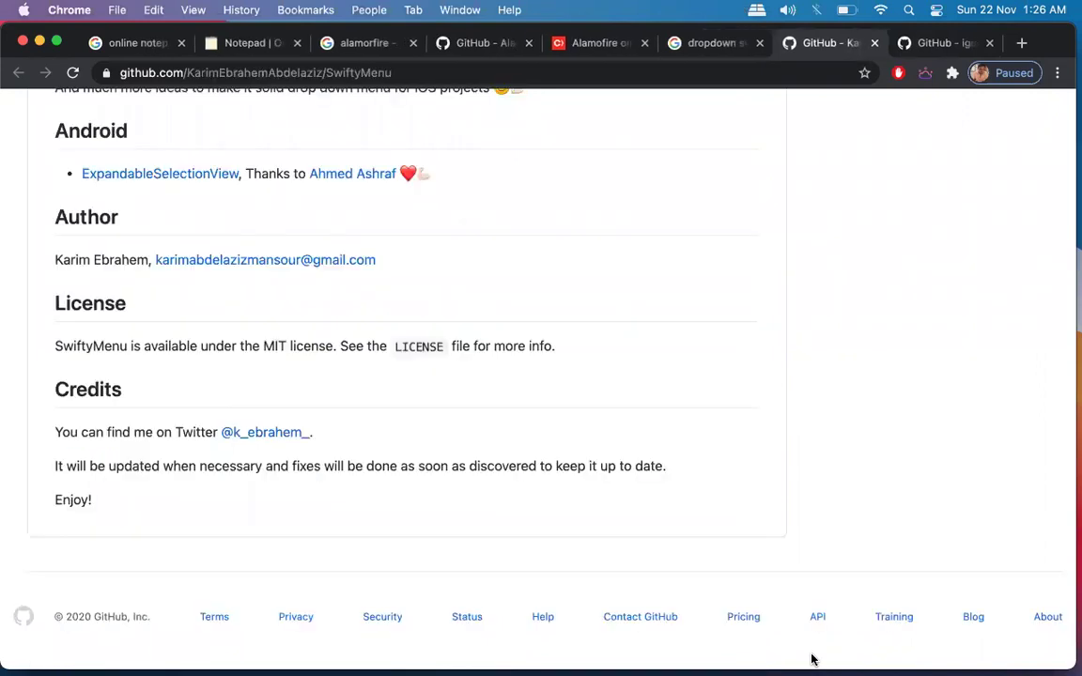
key("super+w")
key("super+w")
key("super+w")
key("super+w")
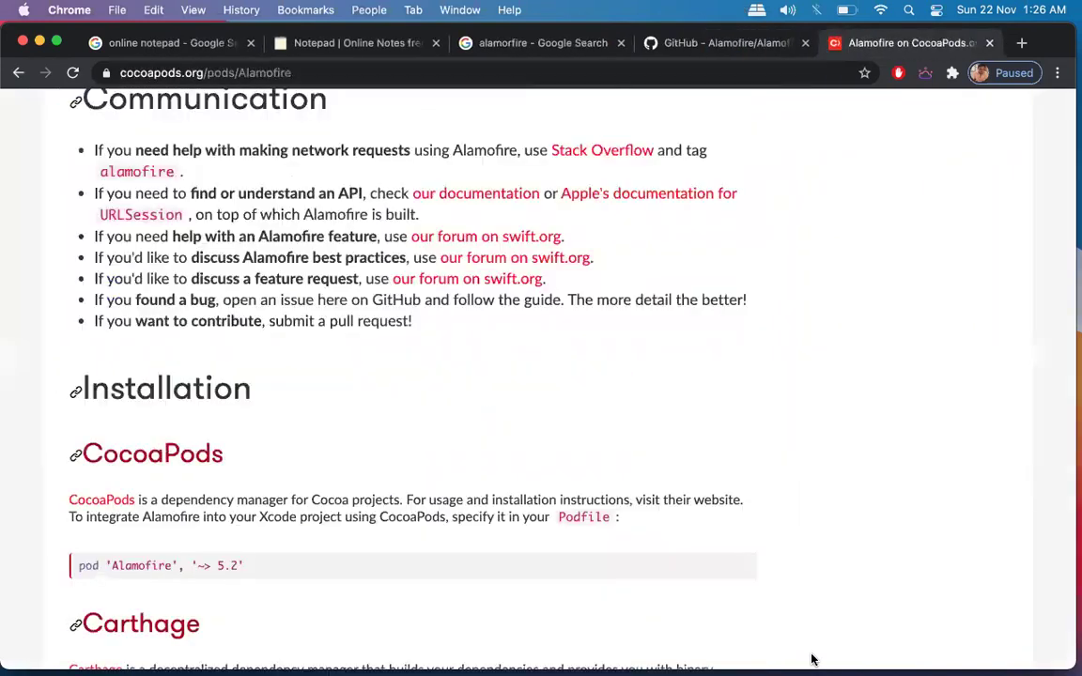
key("super+w")
key("super+q")
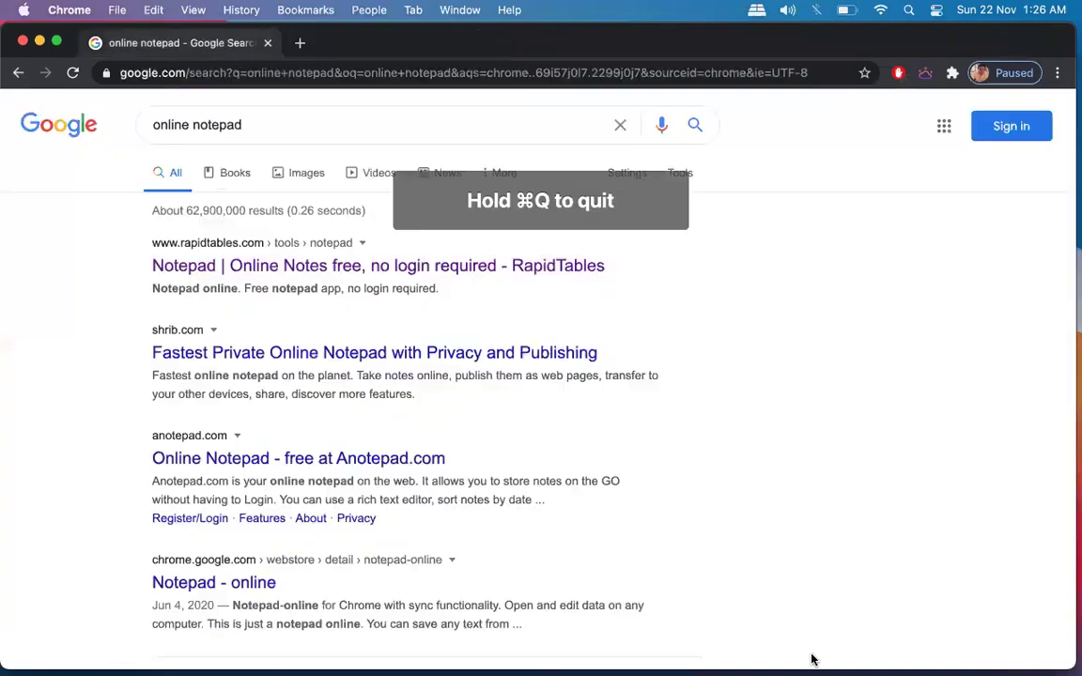
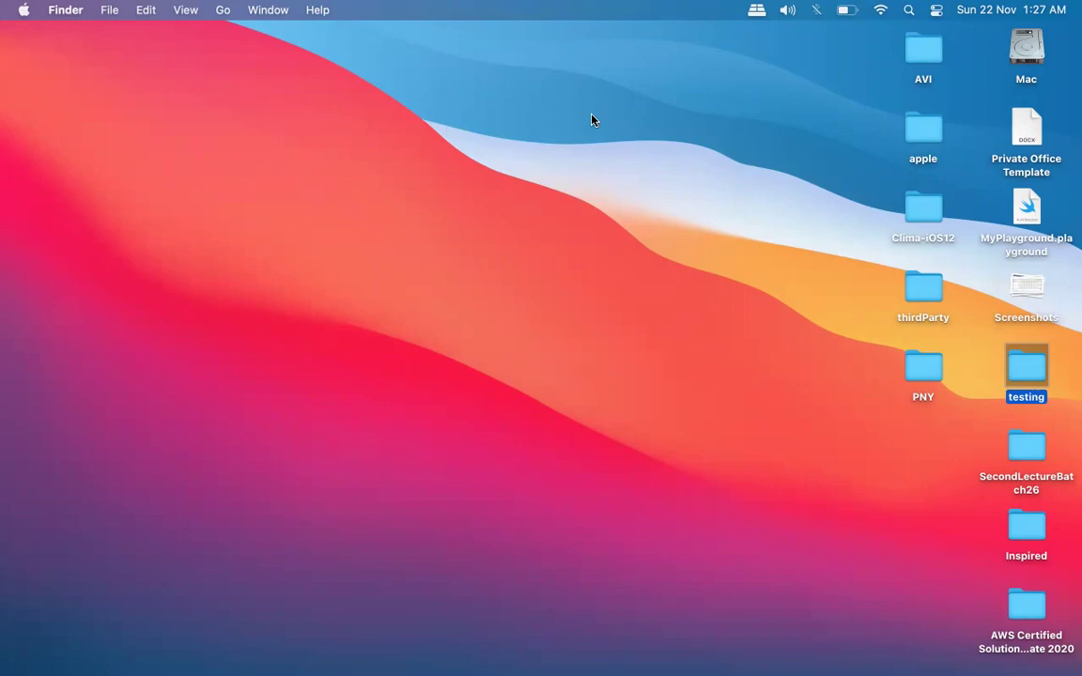
Turn the system volume up.
key("XF86AudioRaiseVolume")
Open Camera Application.xcodeproj from PNY > Lectures > Lec 10 > Camera Application, then close Finder.
double_click(914, 373)
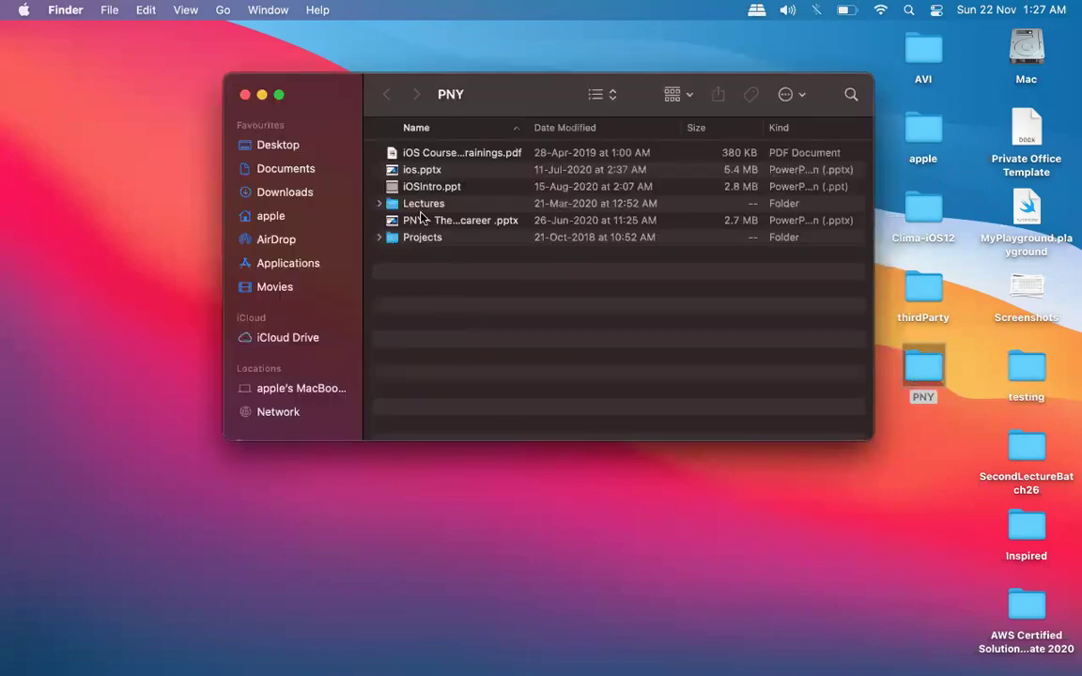
left_click(416, 209)
double_click(416, 209)
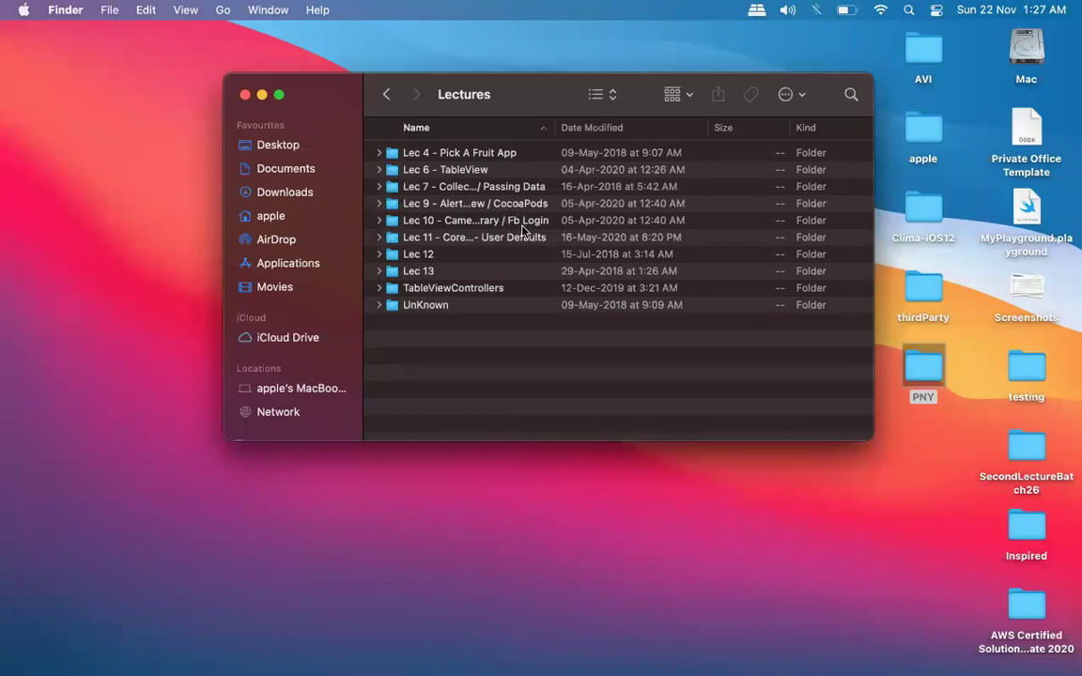
double_click(522, 224)
left_click(421, 158)
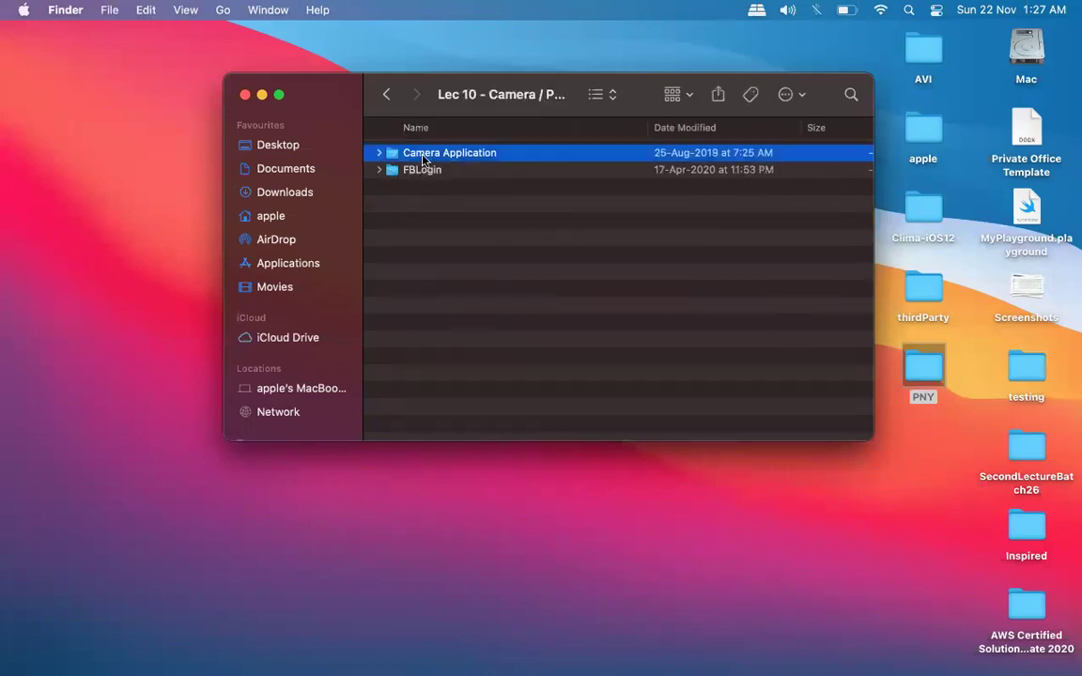
double_click(423, 158)
left_click(423, 169)
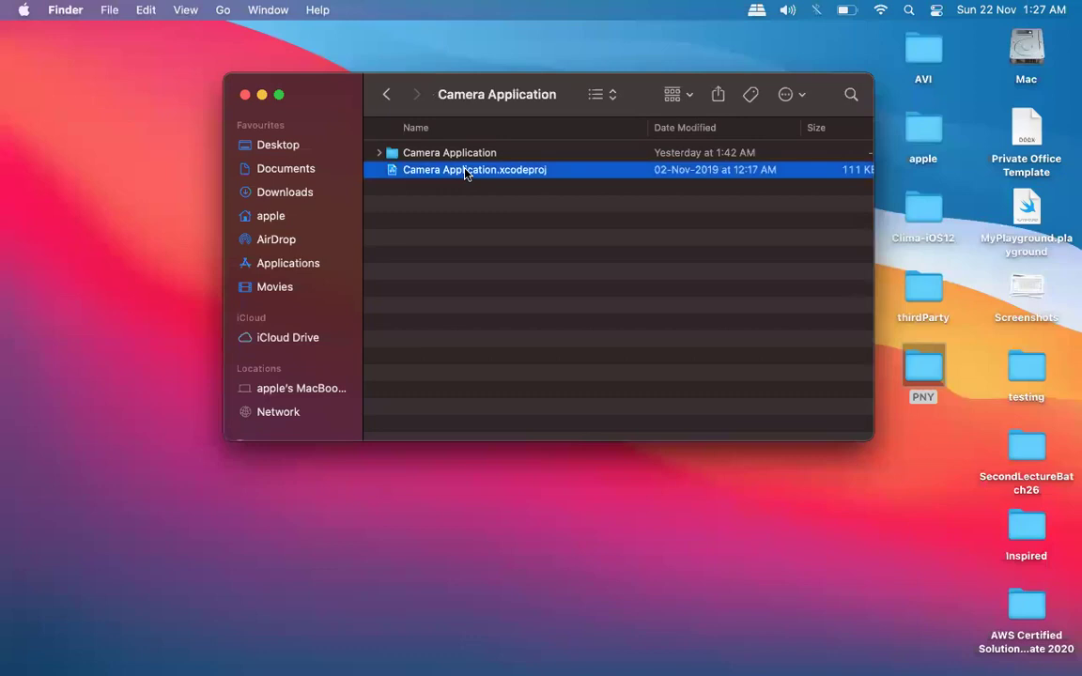
left_click(245, 95)
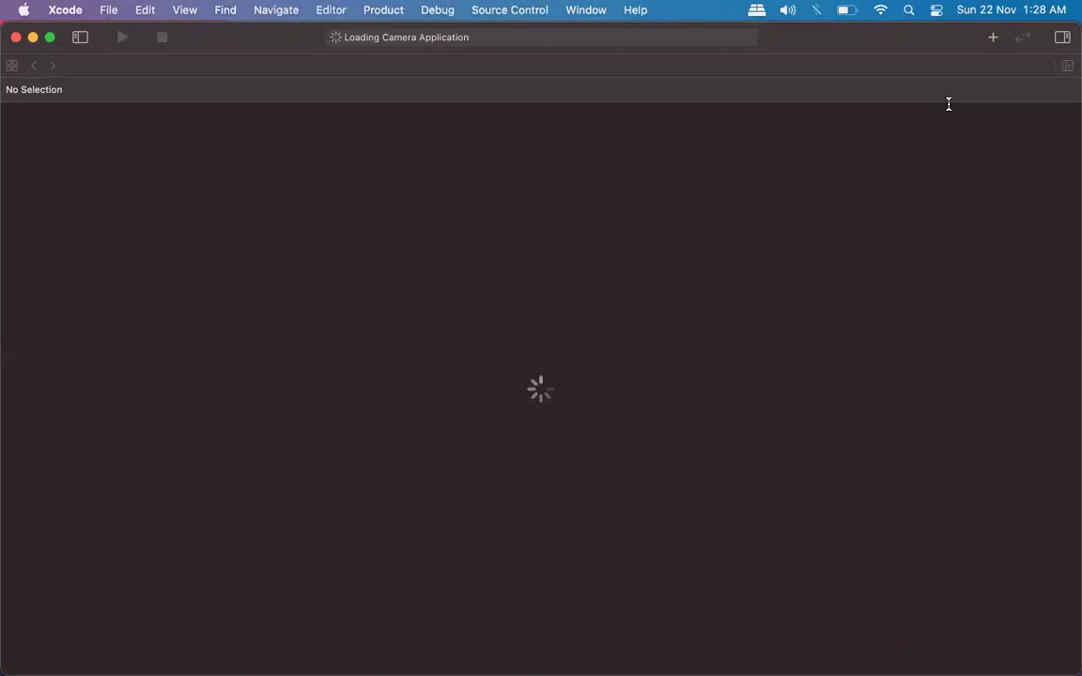
Review the Photo Library and Camera usage notes, show the Project Navigator, and open Info.plist.
left_click(98, 459)
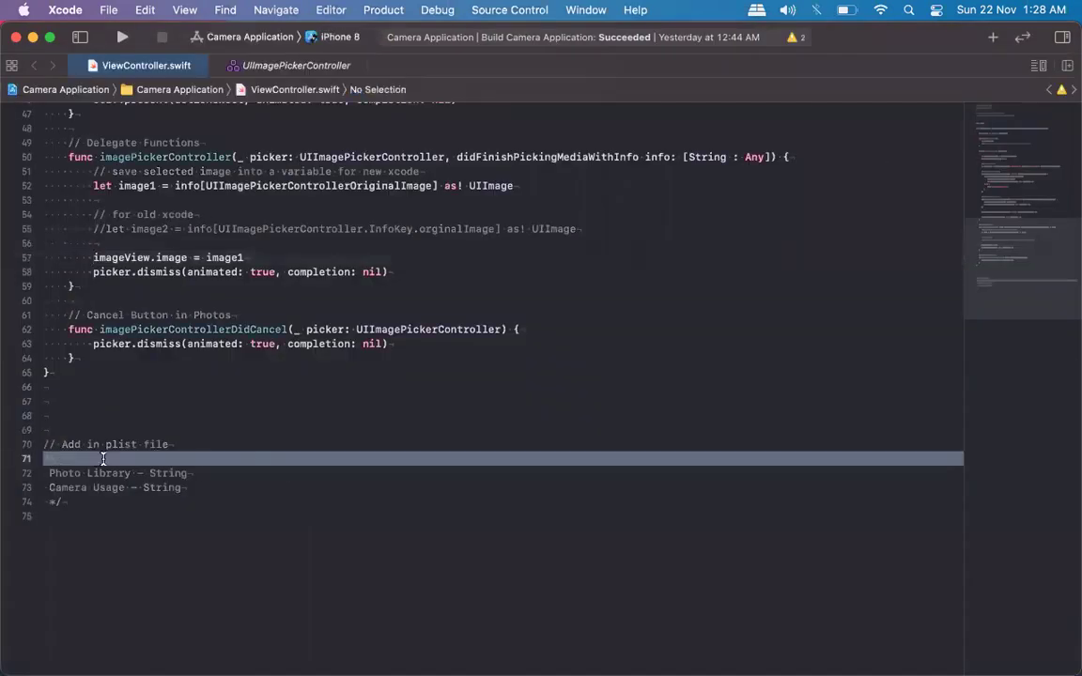
key("Down")
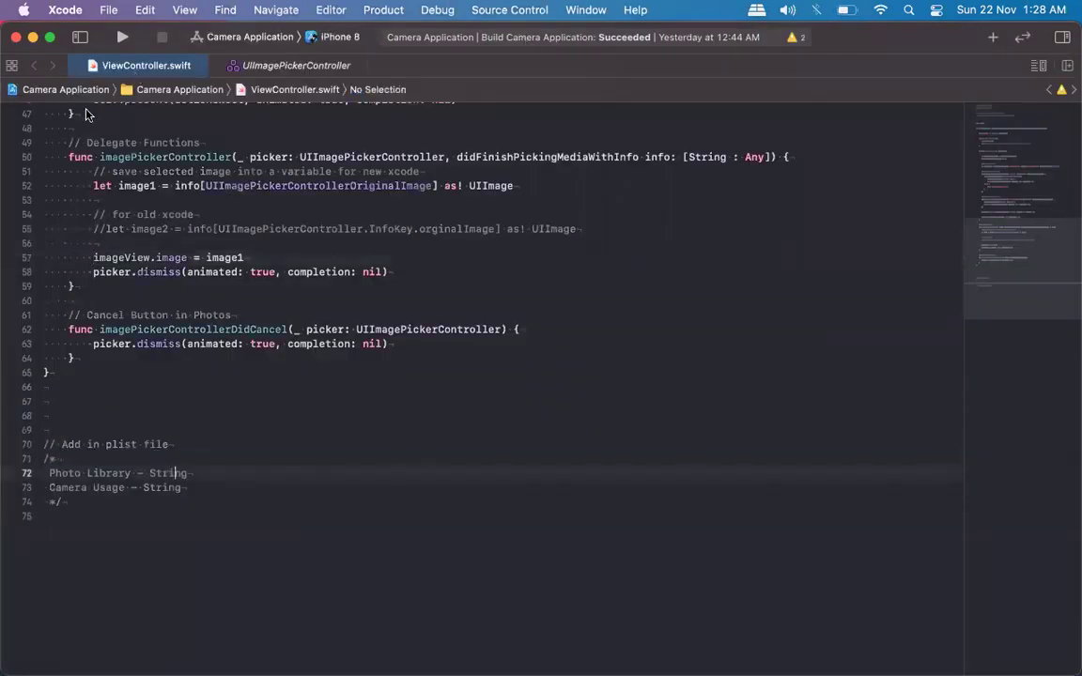
left_click(80, 38)
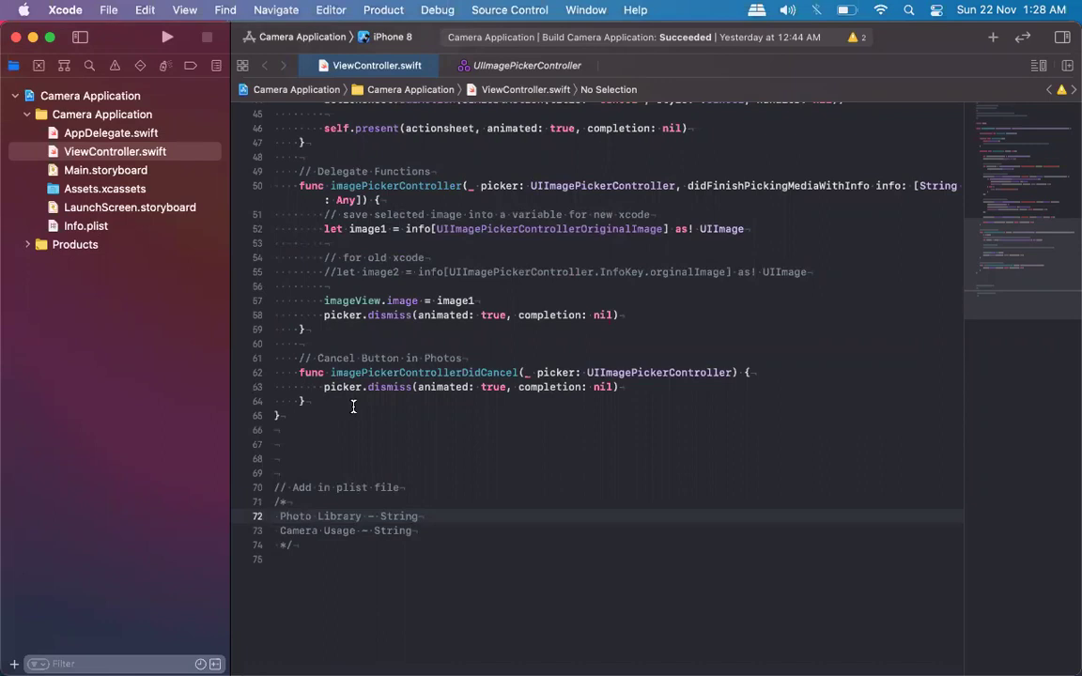
triple_click(340, 531)
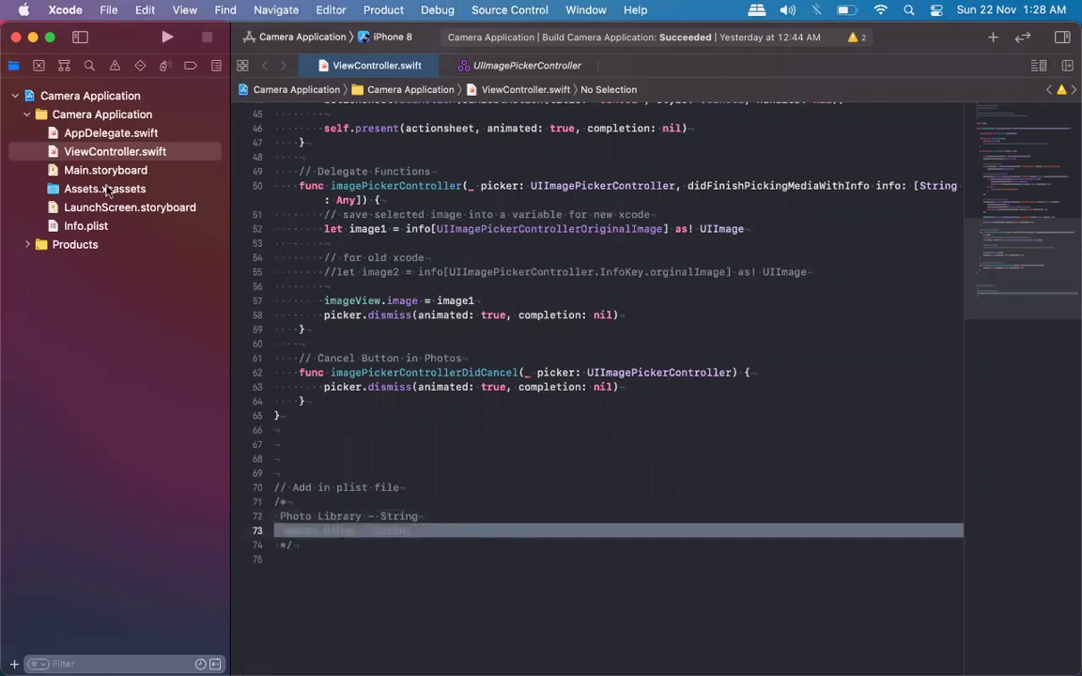
left_click(102, 228)
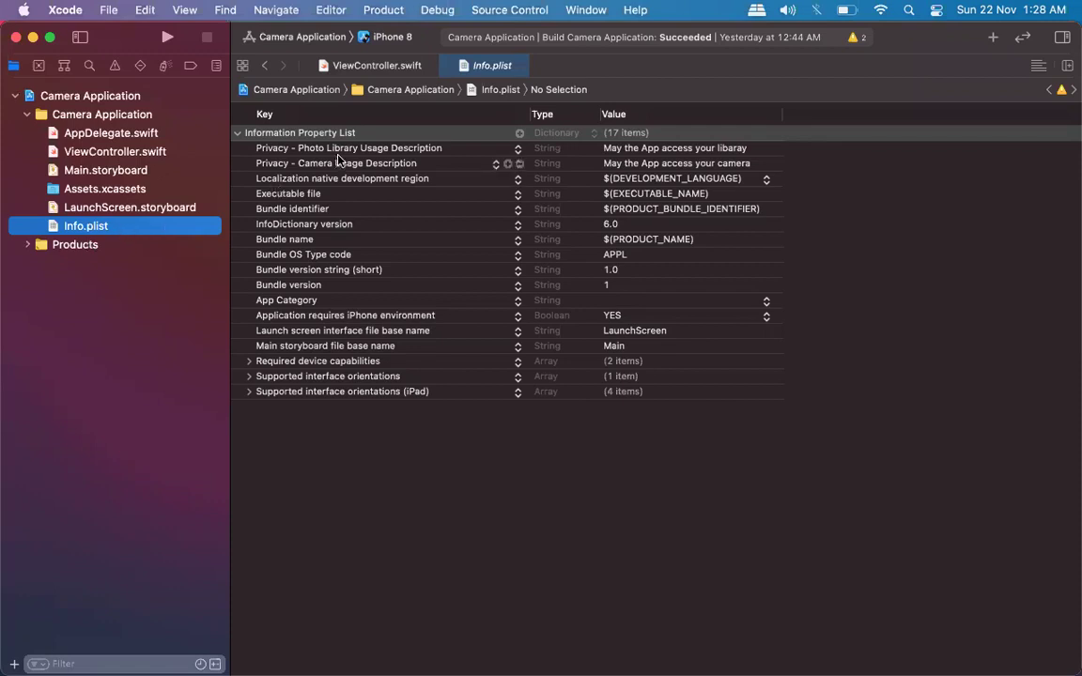
left_click(310, 148)
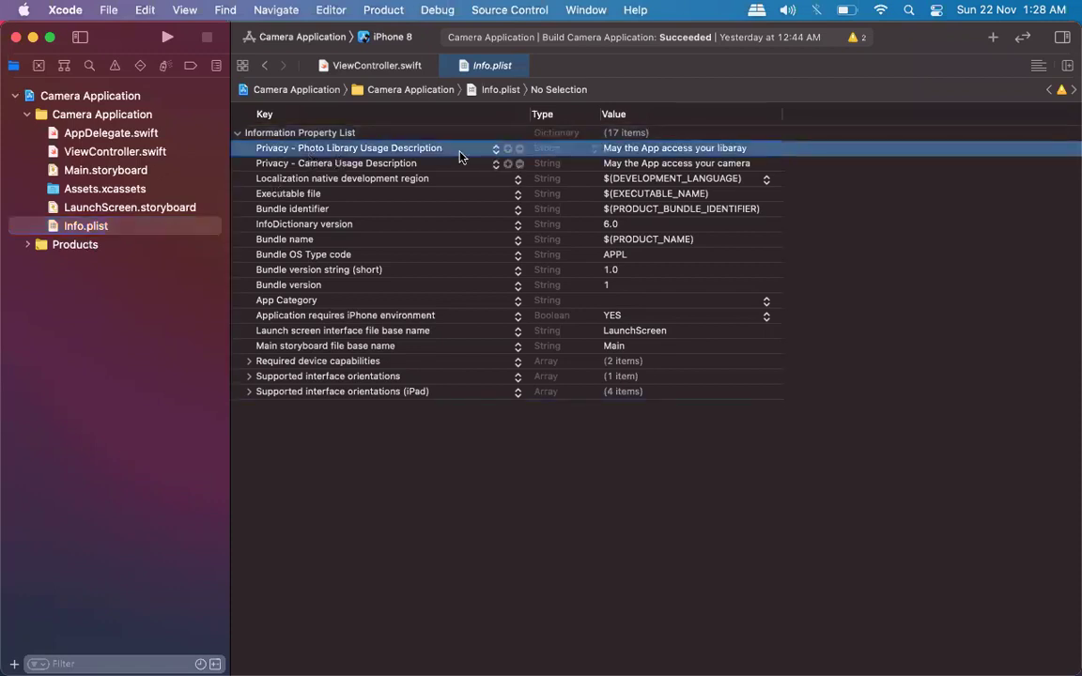
left_click(279, 135)
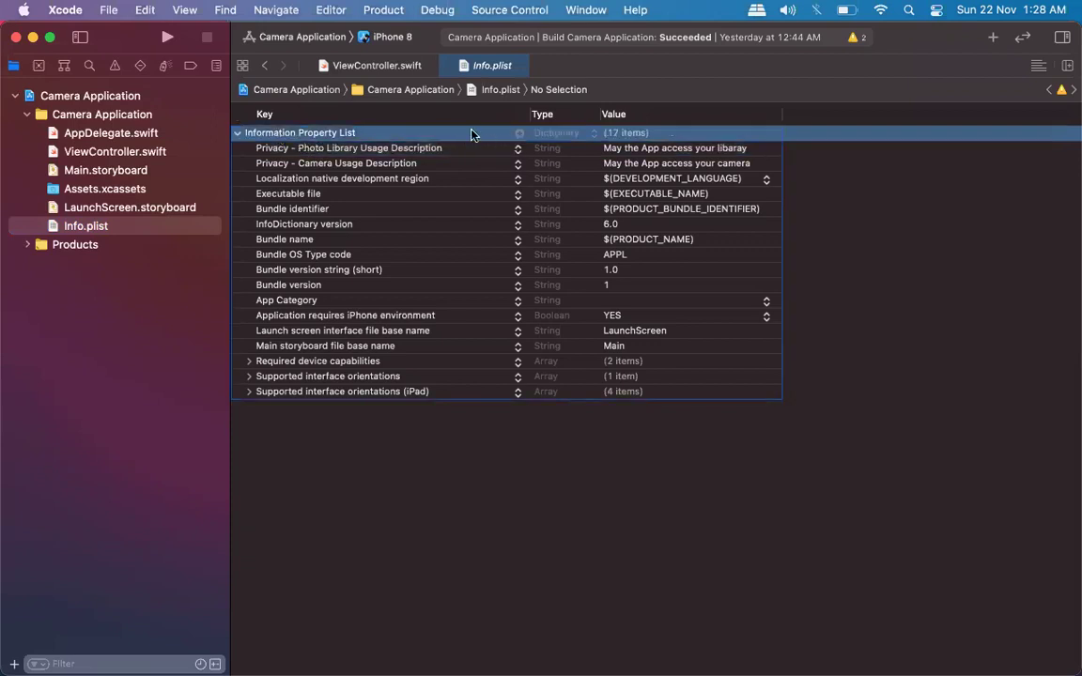
left_click(519, 133)
type("privacy")
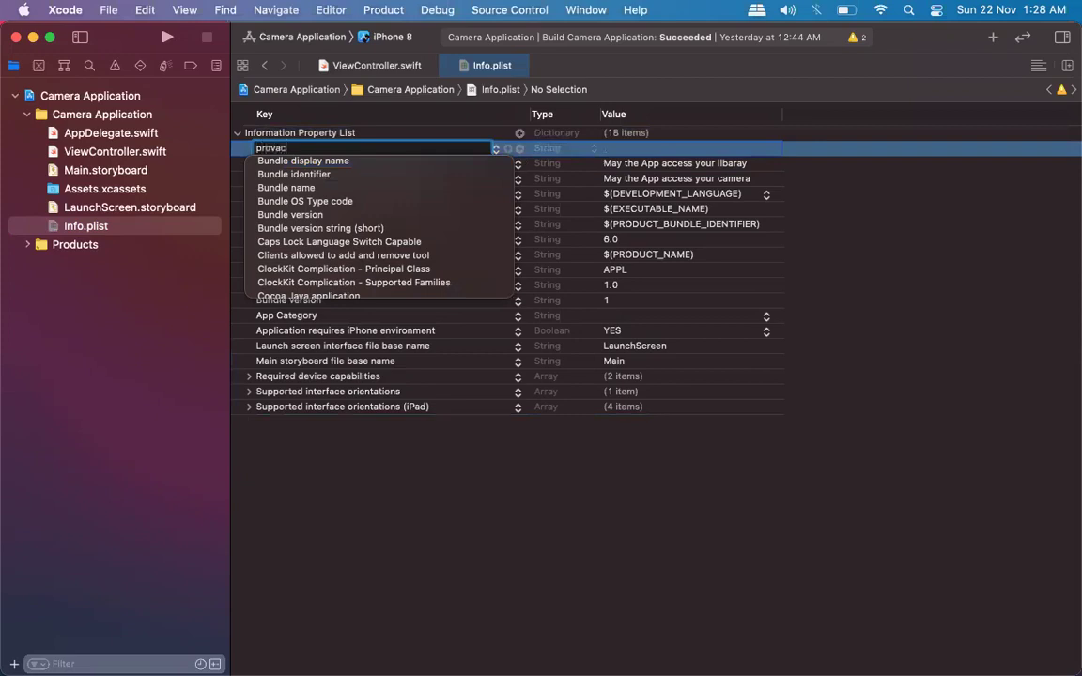
key("BackSpace")
key("BackSpace")
key("BackSpace")
key("BackSpace")
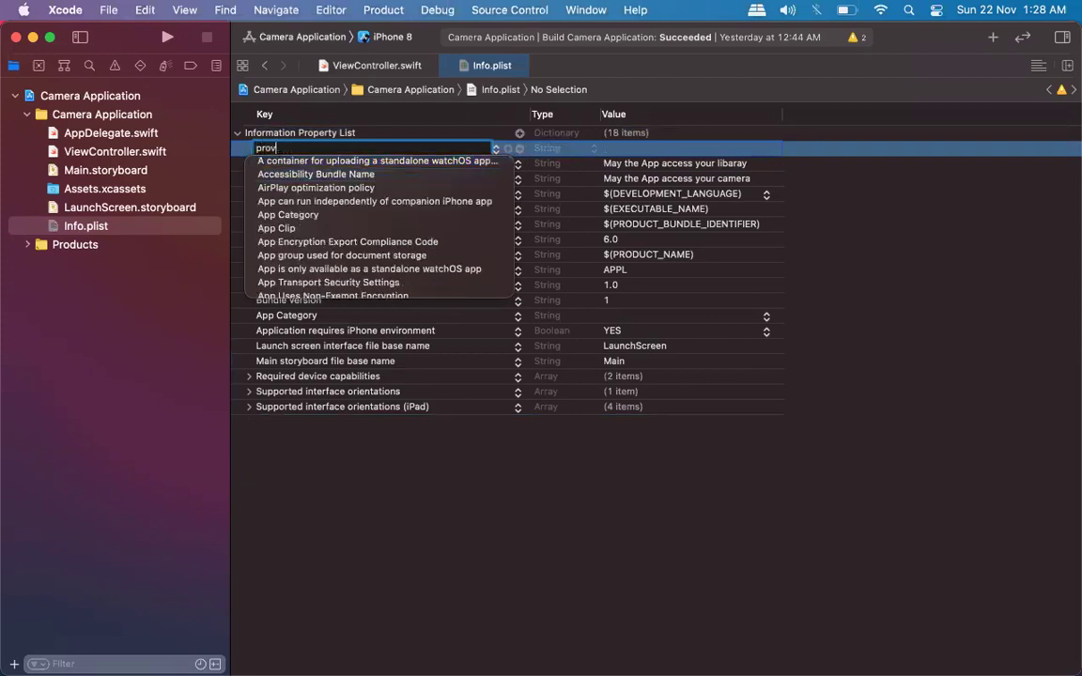
key("BackSpace")
type("ivacy")
key("Down")
key("Down")
key("Down")
key("Down")
key("Down")
key("Down")
key("Down")
key("Down")
key("Down")
key("Down")
key("Down")
key("Down")
key("Down")
key("Down")
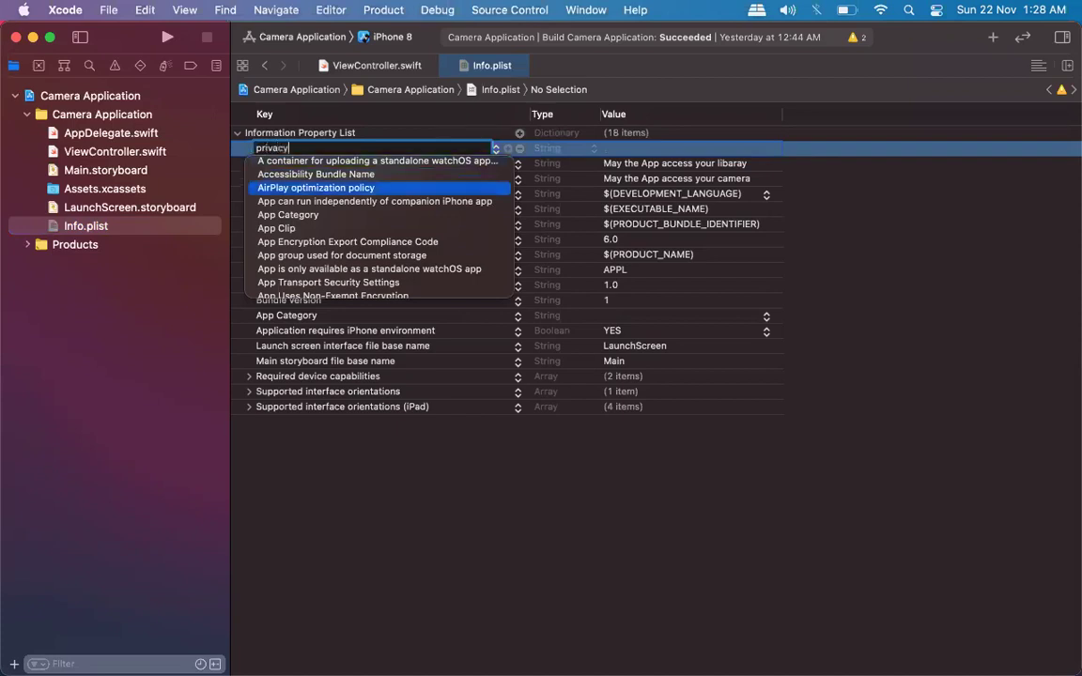
key("Down")
key("Down")
key("Down")
key("Down")
key("Down")
key("Down")
key("Down")
key("Down")
key("Down")
key("Down")
key("Down")
key("Down")
key("Down")
key("Down")
key("Down")
key("Down")
key("Down")
key("Down")
key("Down")
key("Down")
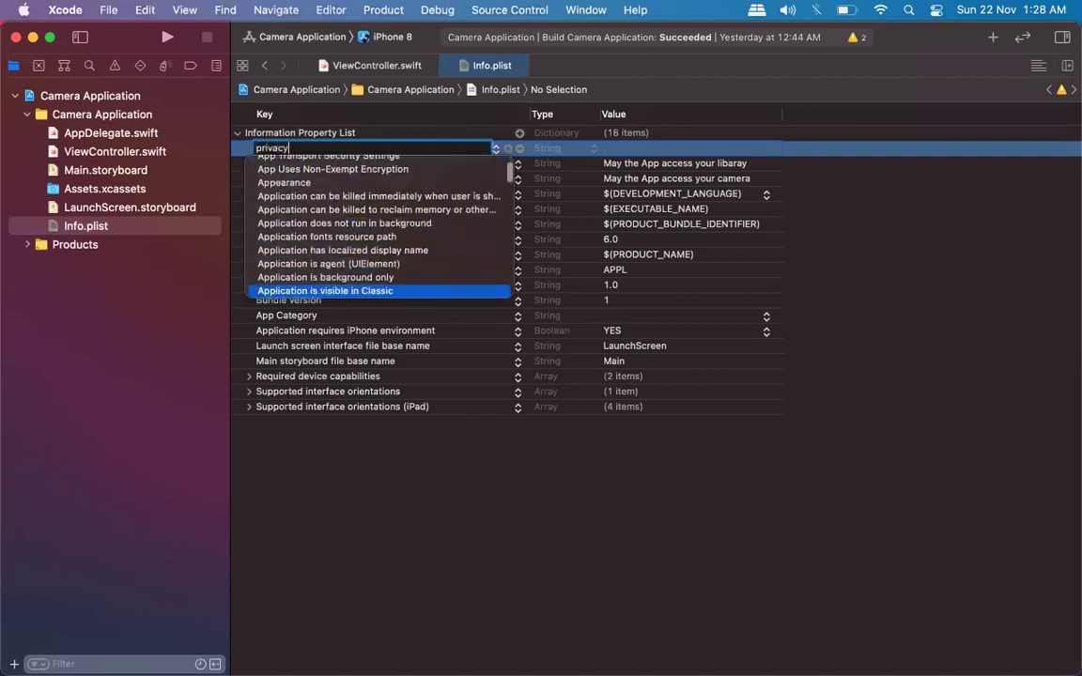
key("Down")
key("Down")
key("Down")
key("Down")
key("Down")
key("Down")
key("Down")
key("Down")
key("Down")
key("Down")
key("Down")
key("Down")
key("Down")
key("Down")
key("Down")
key("Down")
key("Down")
key("Down")
key("Down")
key("Down")
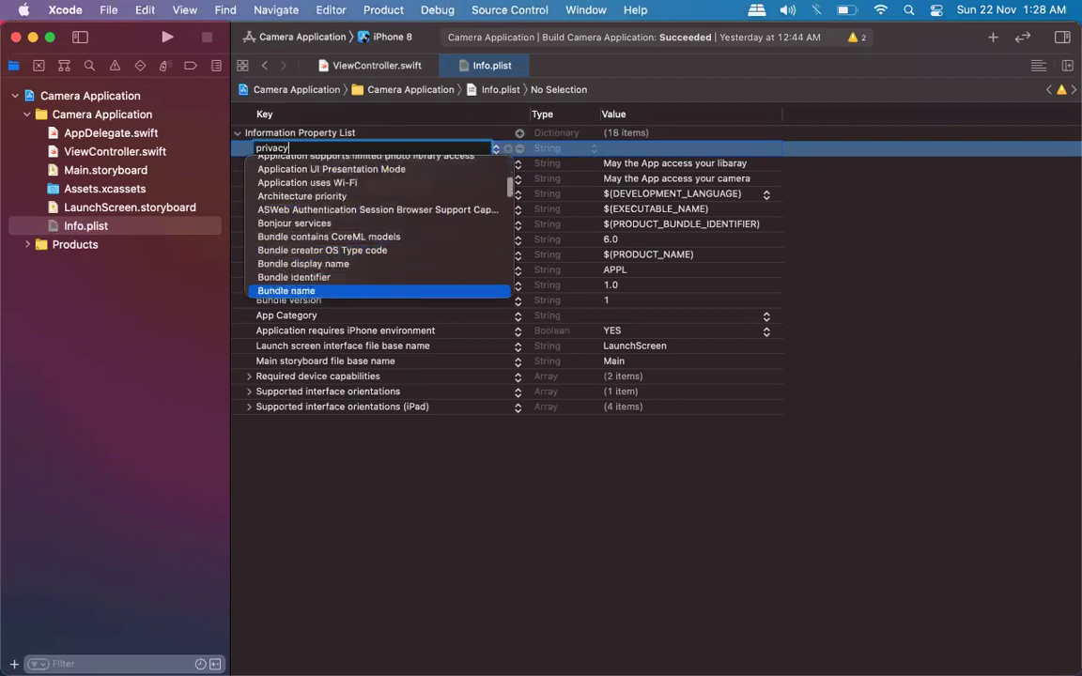
key("Down")
key("Down")
key("Down")
key("Down")
key("Down")
key("Down")
key("Down")
key("Down")
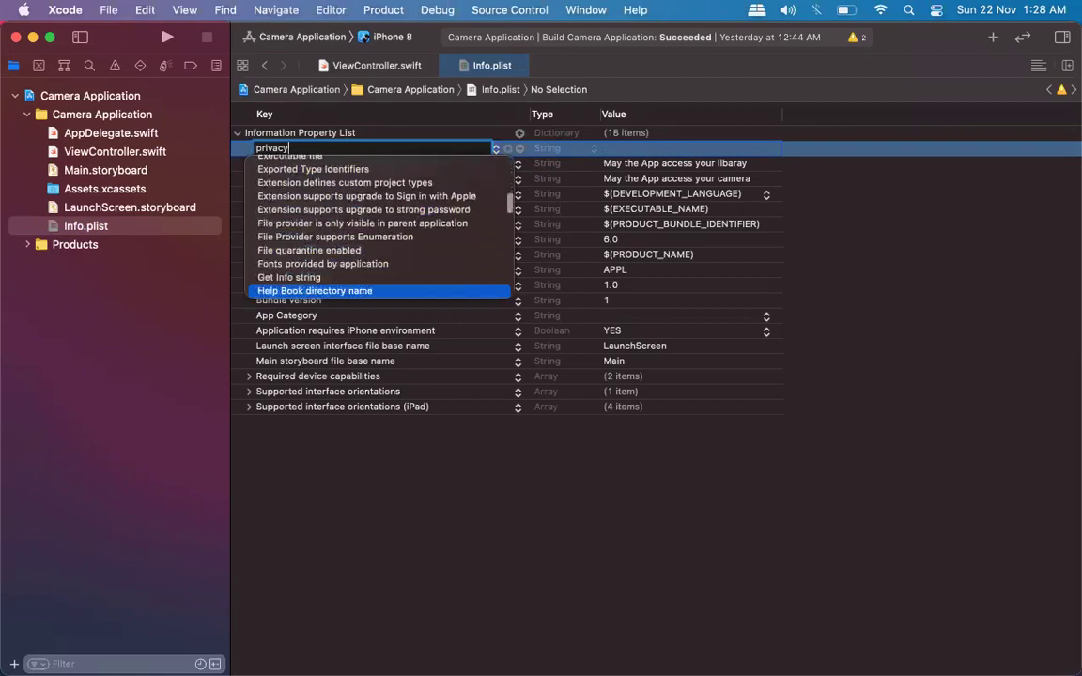
scroll(356, 216, "down", 5)
scroll(375, 225, "down", 10)
scroll(376, 225, "up", 10)
scroll(375, 226, "down", 3)
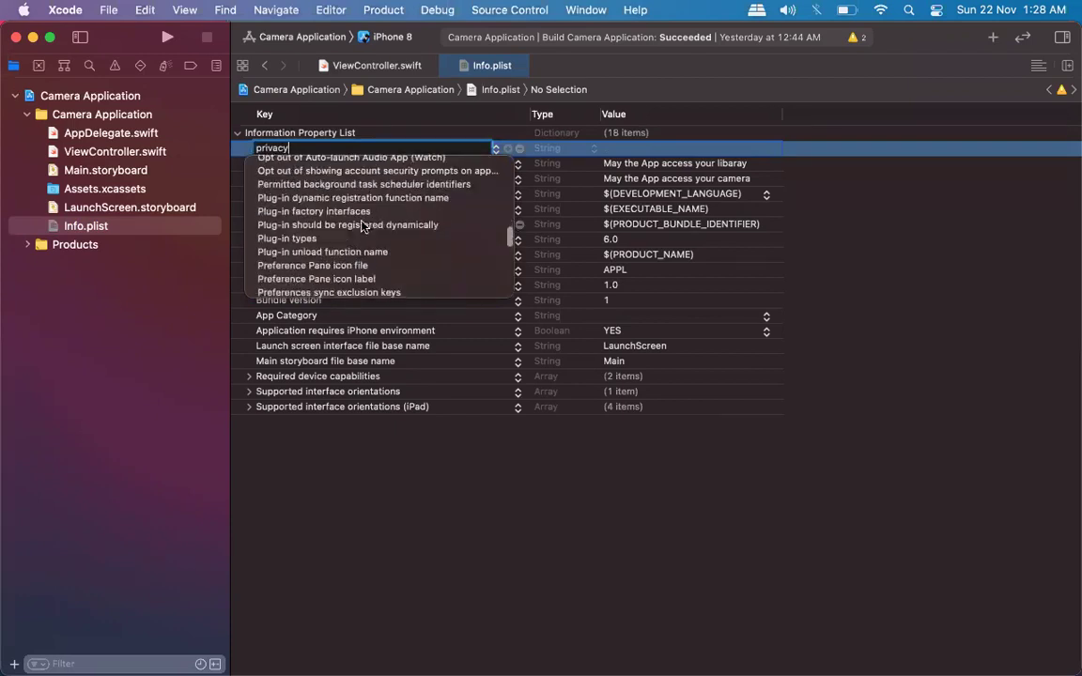
scroll(361, 223, "down", 5)
scroll(371, 218, "down", 1)
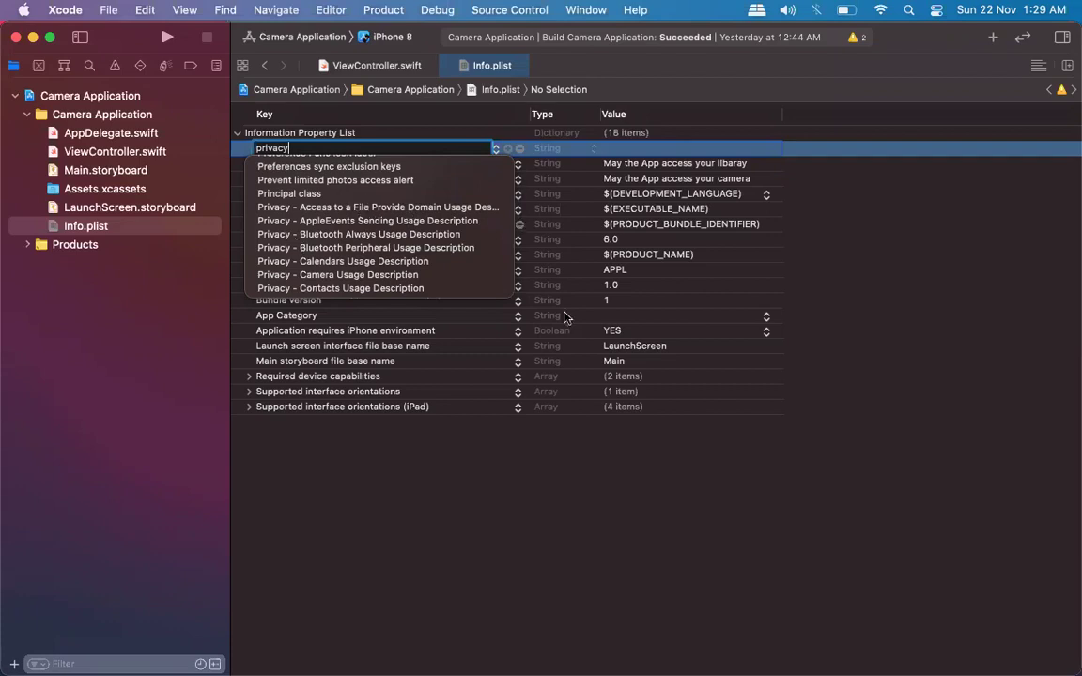
key("Return")
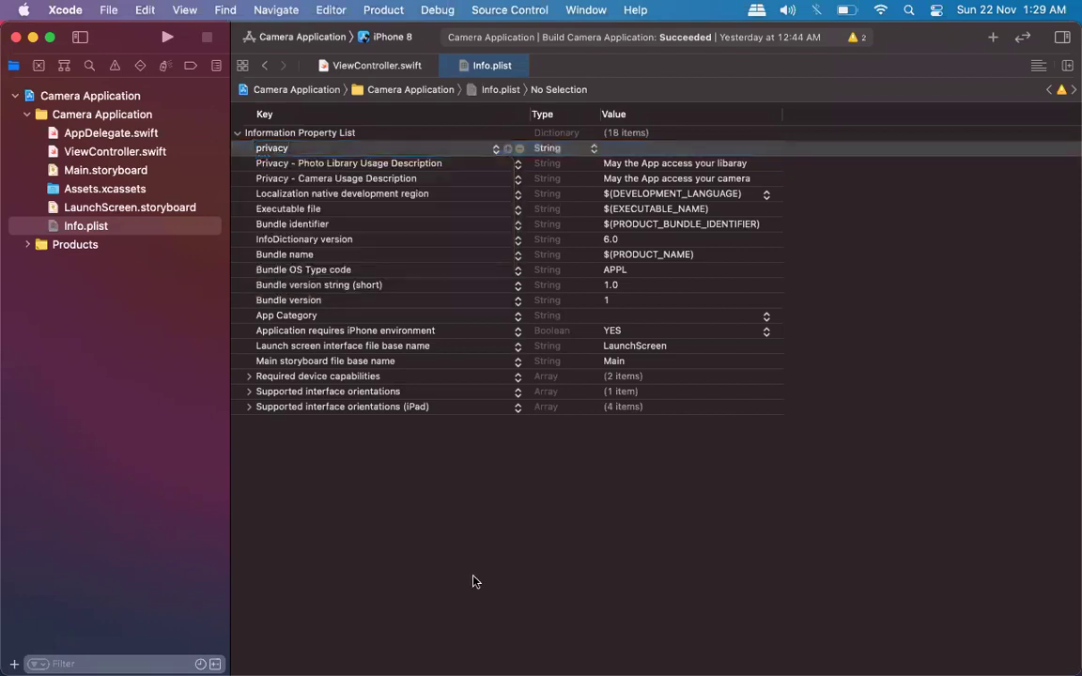
left_click(519, 149)
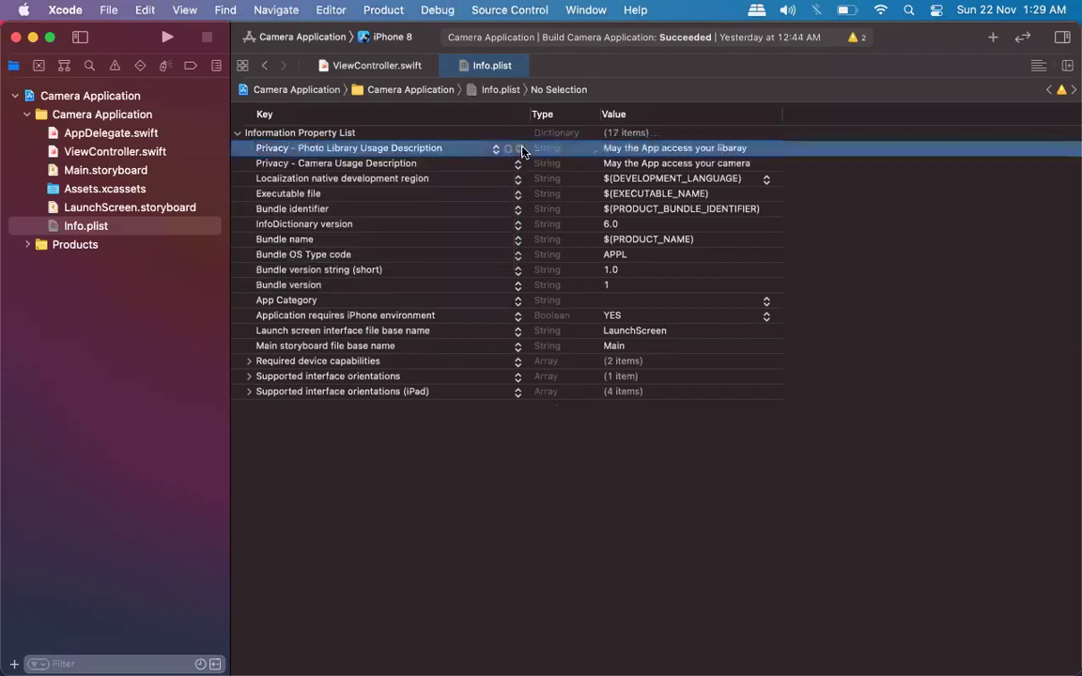